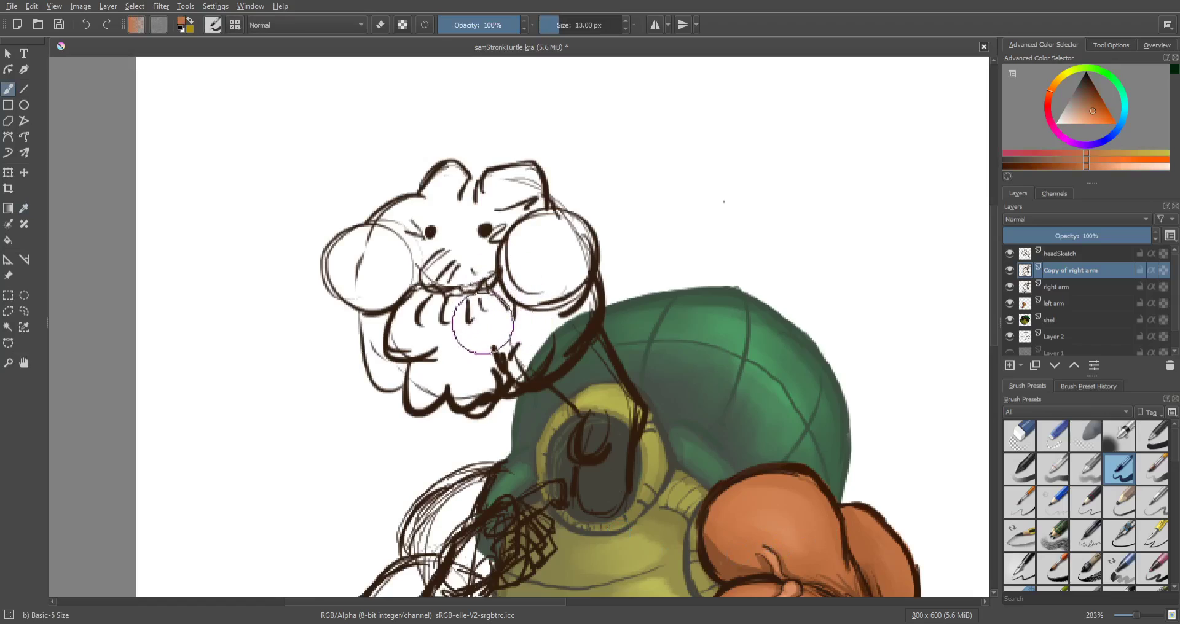
Step: Undo the orange test paint on the beard along with the duplication of the right arm layer
{"action": "mouse_move", "coordinate": [479, 311]}
{"action": "left_mouse_down"}
{"action": "mouse_move", "coordinate": [465, 331]}
{"action": "mouse_move", "coordinate": [493, 335]}
{"action": "mouse_move", "coordinate": [465, 361]}
{"action": "mouse_move", "coordinate": [478, 359]}
{"action": "mouse_move", "coordinate": [482, 378]}
{"action": "mouse_move", "coordinate": [470, 390]}
{"action": "mouse_move", "coordinate": [488, 374]}
{"action": "mouse_move", "coordinate": [435, 381]}
{"action": "mouse_move", "coordinate": [454, 372]}
{"action": "mouse_move", "coordinate": [431, 390]}
{"action": "left_mouse_up"}
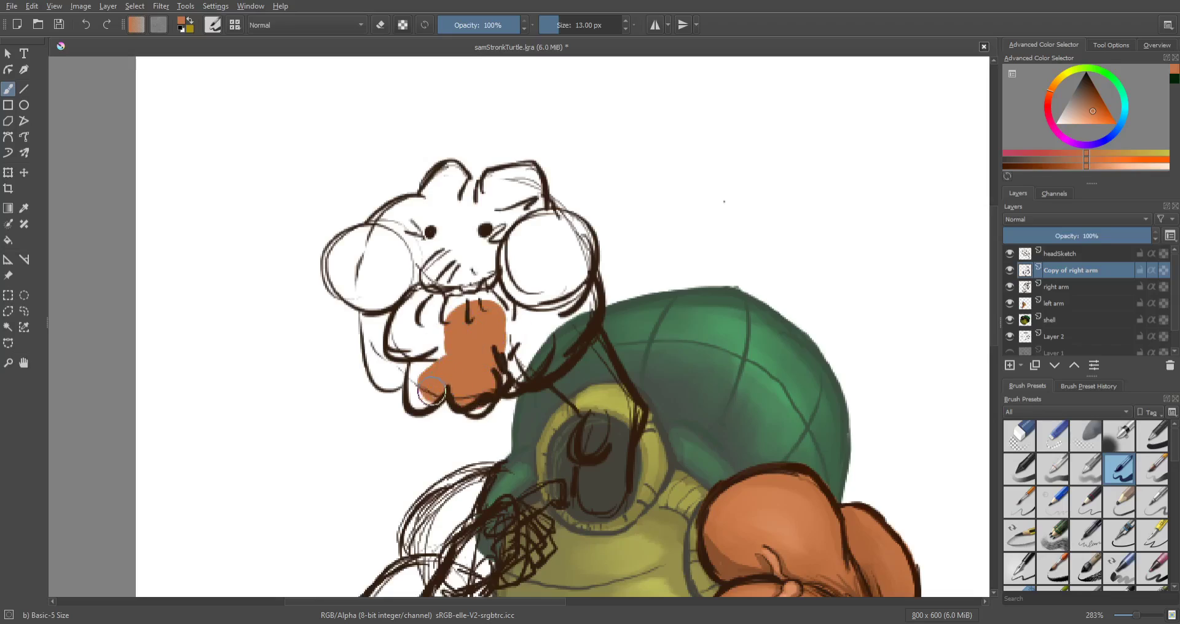
{"action": "key", "text": "ctrl+z"}
{"action": "key", "text": "ctrl+z"}
{"action": "key", "text": "ctrl+z"}
{"action": "key", "text": "ctrl+z"}
{"action": "key", "text": "ctrl+z"}
{"action": "key", "text": "ctrl+z"}
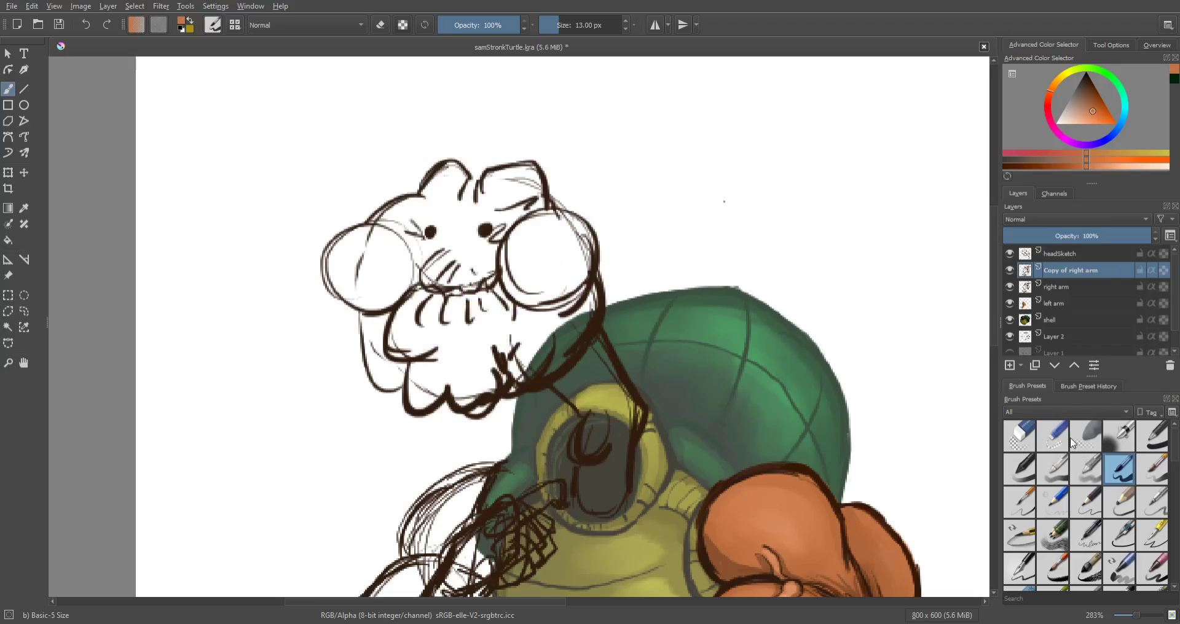
{"action": "key", "text": "ctrl+z"}
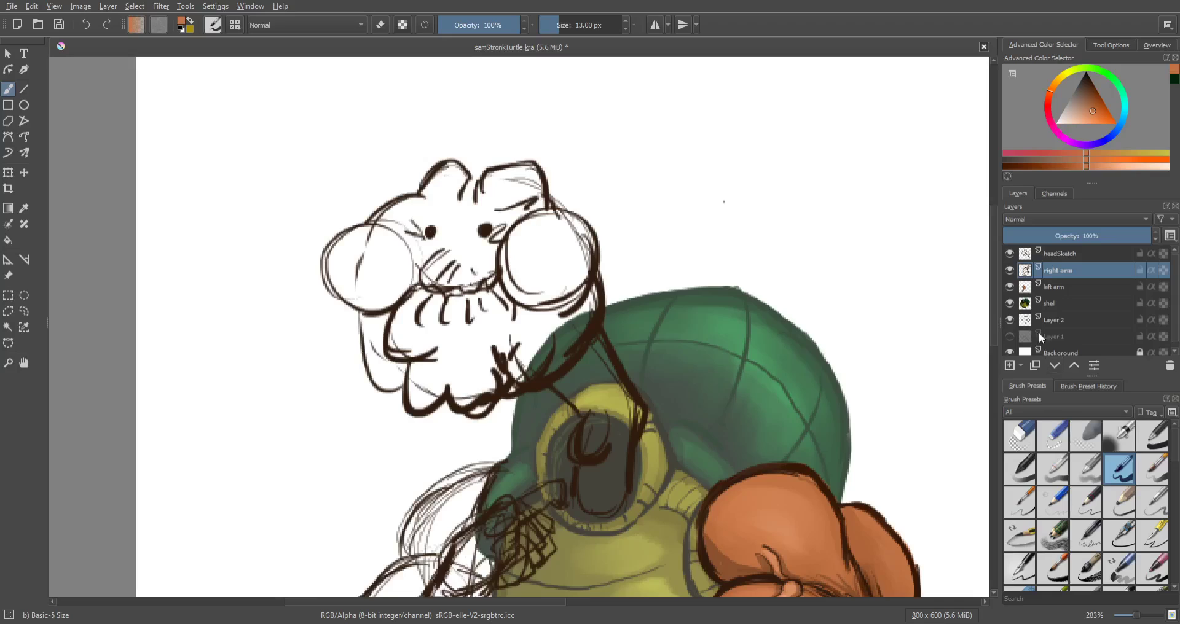
Step: Add a new layer beneath headSketch and block in the whole head, beard and neck with flat orange
{"action": "left_click", "coordinate": [1009, 365]}
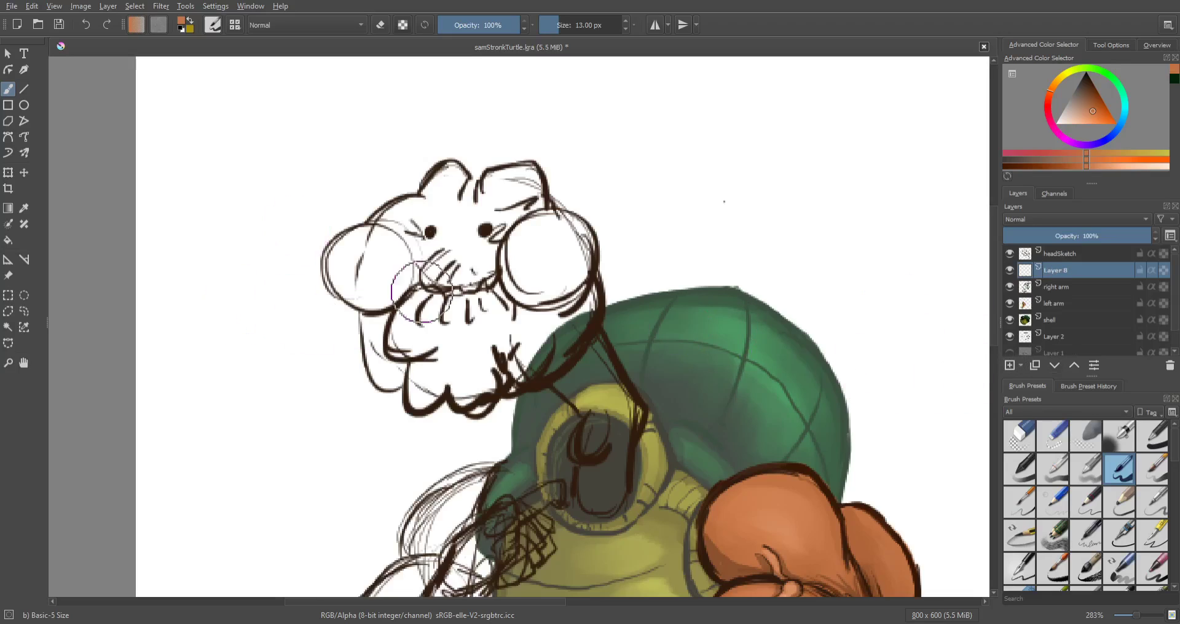
{"action": "mouse_move", "coordinate": [381, 275]}
{"action": "left_mouse_down"}
{"action": "mouse_move", "coordinate": [359, 297]}
{"action": "mouse_move", "coordinate": [339, 278]}
{"action": "mouse_move", "coordinate": [341, 256]}
{"action": "mouse_move", "coordinate": [388, 234]}
{"action": "mouse_move", "coordinate": [364, 252]}
{"action": "mouse_move", "coordinate": [389, 256]}
{"action": "mouse_move", "coordinate": [387, 224]}
{"action": "mouse_move", "coordinate": [378, 228]}
{"action": "mouse_move", "coordinate": [395, 210]}
{"action": "mouse_move", "coordinate": [421, 206]}
{"action": "mouse_move", "coordinate": [407, 236]}
{"action": "mouse_move", "coordinate": [465, 207]}
{"action": "mouse_move", "coordinate": [390, 302]}
{"action": "mouse_move", "coordinate": [478, 250]}
{"action": "mouse_move", "coordinate": [499, 252]}
{"action": "mouse_move", "coordinate": [450, 308]}
{"action": "mouse_move", "coordinate": [424, 199]}
{"action": "mouse_move", "coordinate": [447, 173]}
{"action": "mouse_move", "coordinate": [459, 191]}
{"action": "mouse_move", "coordinate": [484, 194]}
{"action": "mouse_move", "coordinate": [526, 176]}
{"action": "mouse_move", "coordinate": [531, 204]}
{"action": "mouse_move", "coordinate": [465, 228]}
{"action": "mouse_move", "coordinate": [532, 229]}
{"action": "mouse_move", "coordinate": [512, 246]}
{"action": "mouse_move", "coordinate": [549, 215]}
{"action": "mouse_move", "coordinate": [533, 232]}
{"action": "mouse_move", "coordinate": [569, 230]}
{"action": "mouse_move", "coordinate": [553, 283]}
{"action": "mouse_move", "coordinate": [524, 287]}
{"action": "mouse_move", "coordinate": [532, 317]}
{"action": "left_mouse_up"}
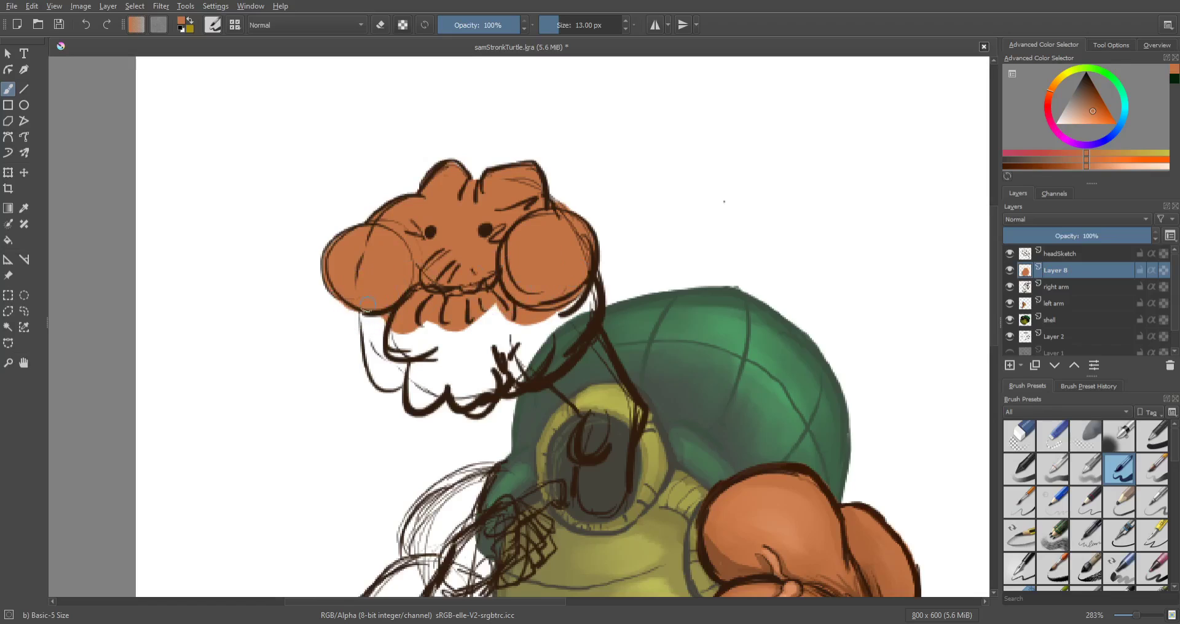
{"action": "mouse_move", "coordinate": [369, 319]}
{"action": "left_mouse_down"}
{"action": "mouse_move", "coordinate": [387, 380]}
{"action": "mouse_move", "coordinate": [417, 351]}
{"action": "mouse_move", "coordinate": [392, 364]}
{"action": "mouse_move", "coordinate": [398, 326]}
{"action": "mouse_move", "coordinate": [445, 323]}
{"action": "mouse_move", "coordinate": [430, 312]}
{"action": "mouse_move", "coordinate": [416, 397]}
{"action": "mouse_move", "coordinate": [429, 396]}
{"action": "mouse_move", "coordinate": [447, 364]}
{"action": "mouse_move", "coordinate": [437, 352]}
{"action": "mouse_move", "coordinate": [458, 356]}
{"action": "mouse_move", "coordinate": [451, 375]}
{"action": "mouse_move", "coordinate": [466, 395]}
{"action": "mouse_move", "coordinate": [503, 379]}
{"action": "mouse_move", "coordinate": [479, 342]}
{"action": "mouse_move", "coordinate": [535, 322]}
{"action": "mouse_move", "coordinate": [511, 367]}
{"action": "mouse_move", "coordinate": [538, 353]}
{"action": "mouse_move", "coordinate": [594, 415]}
{"action": "mouse_move", "coordinate": [606, 380]}
{"action": "mouse_move", "coordinate": [553, 350]}
{"action": "mouse_move", "coordinate": [592, 390]}
{"action": "mouse_move", "coordinate": [586, 338]}
{"action": "mouse_move", "coordinate": [632, 434]}
{"action": "mouse_move", "coordinate": [594, 426]}
{"action": "mouse_move", "coordinate": [586, 448]}
{"action": "mouse_move", "coordinate": [633, 413]}
{"action": "mouse_move", "coordinate": [589, 435]}
{"action": "mouse_move", "coordinate": [587, 447]}
{"action": "mouse_move", "coordinate": [611, 430]}
{"action": "mouse_move", "coordinate": [589, 437]}
{"action": "mouse_move", "coordinate": [599, 501]}
{"action": "mouse_move", "coordinate": [637, 430]}
{"action": "mouse_move", "coordinate": [599, 503]}
{"action": "mouse_move", "coordinate": [553, 499]}
{"action": "mouse_move", "coordinate": [561, 481]}
{"action": "mouse_move", "coordinate": [579, 525]}
{"action": "mouse_move", "coordinate": [660, 499]}
{"action": "mouse_move", "coordinate": [642, 489]}
{"action": "mouse_move", "coordinate": [648, 442]}
{"action": "left_mouse_up"}
Step: Erase the orange paint that spills past the outlines of the neck and jaw
{"action": "key", "text": "e"}
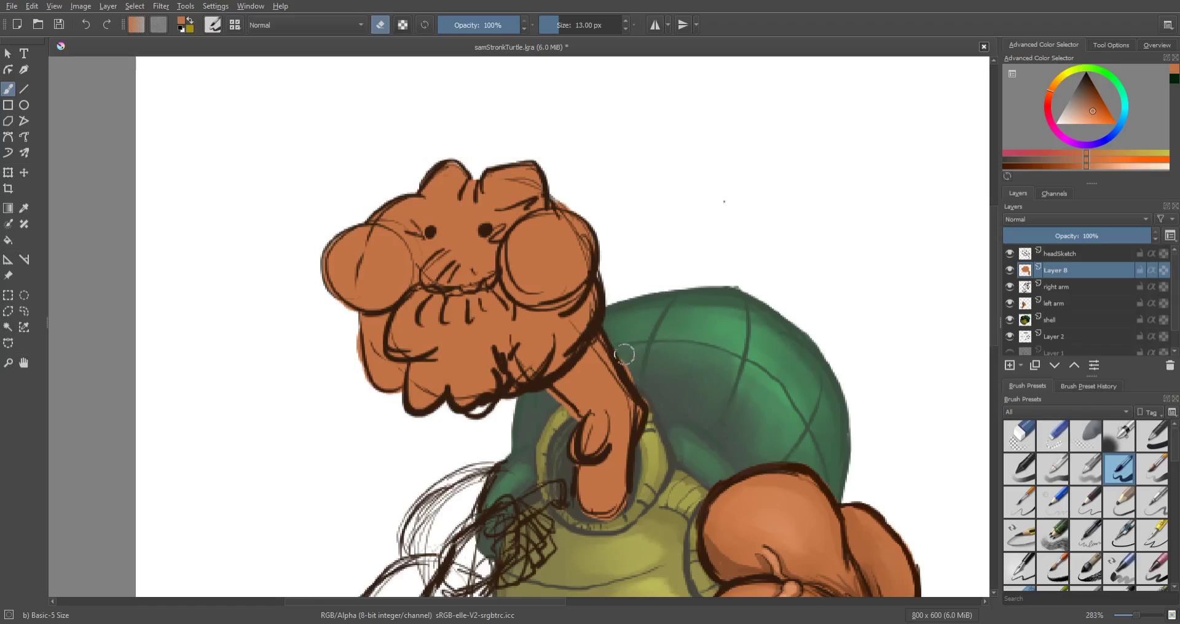
{"action": "left_click_drag", "start_coordinate": [624, 355], "coordinate": [658, 402]}
{"action": "left_click_drag", "start_coordinate": [343, 337], "coordinate": [364, 394]}
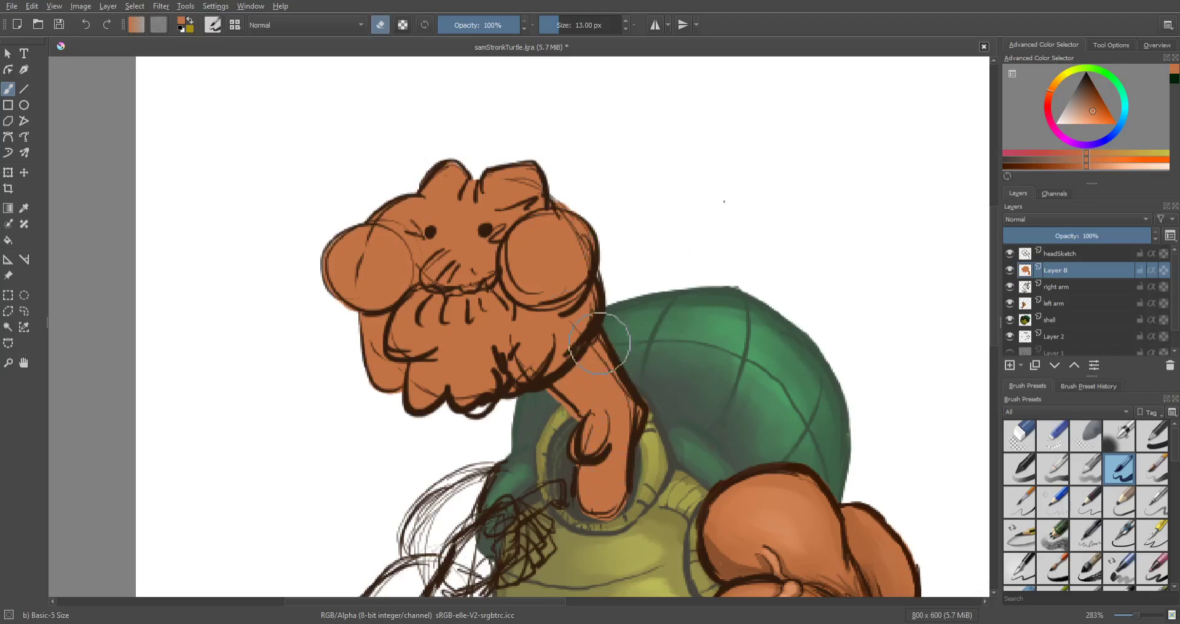
{"action": "scroll", "coordinate": [487, 308], "scroll_direction": "up", "scroll_amount": 1}
{"action": "mouse_move", "coordinate": [498, 317]}
{"action": "left_mouse_down"}
{"action": "mouse_move", "coordinate": [479, 266]}
{"action": "mouse_move", "coordinate": [486, 323]}
{"action": "mouse_move", "coordinate": [540, 331]}
{"action": "left_mouse_up"}
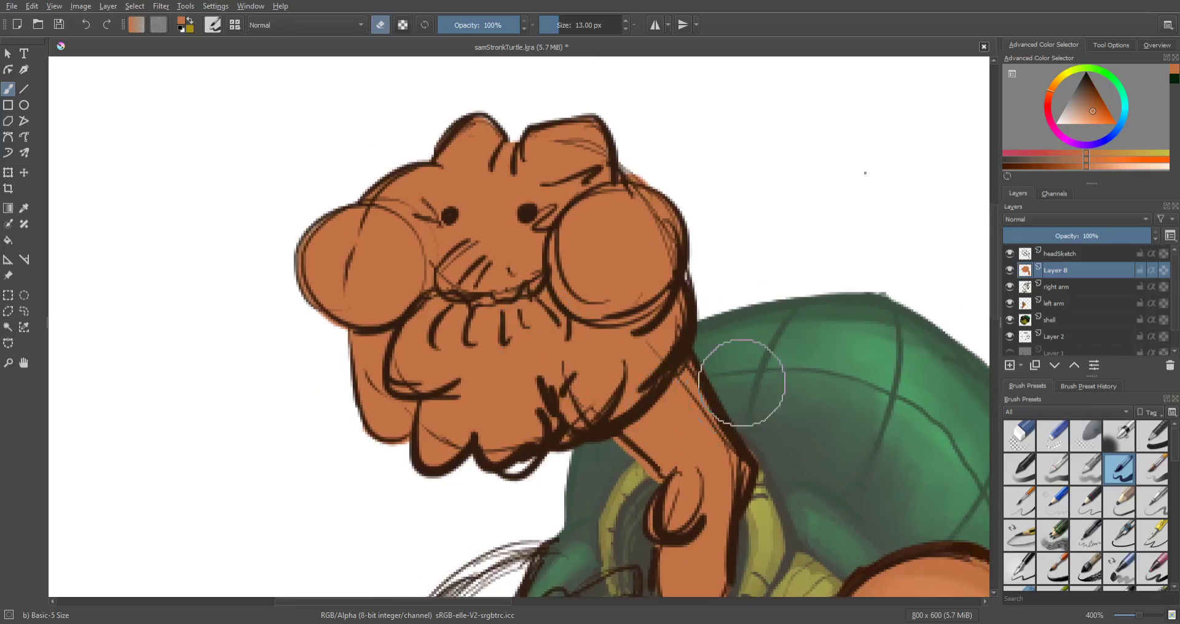
Step: Duplicate the headSketch layer, hide the original and place the copy directly beneath it
{"action": "left_click", "coordinate": [1052, 255]}
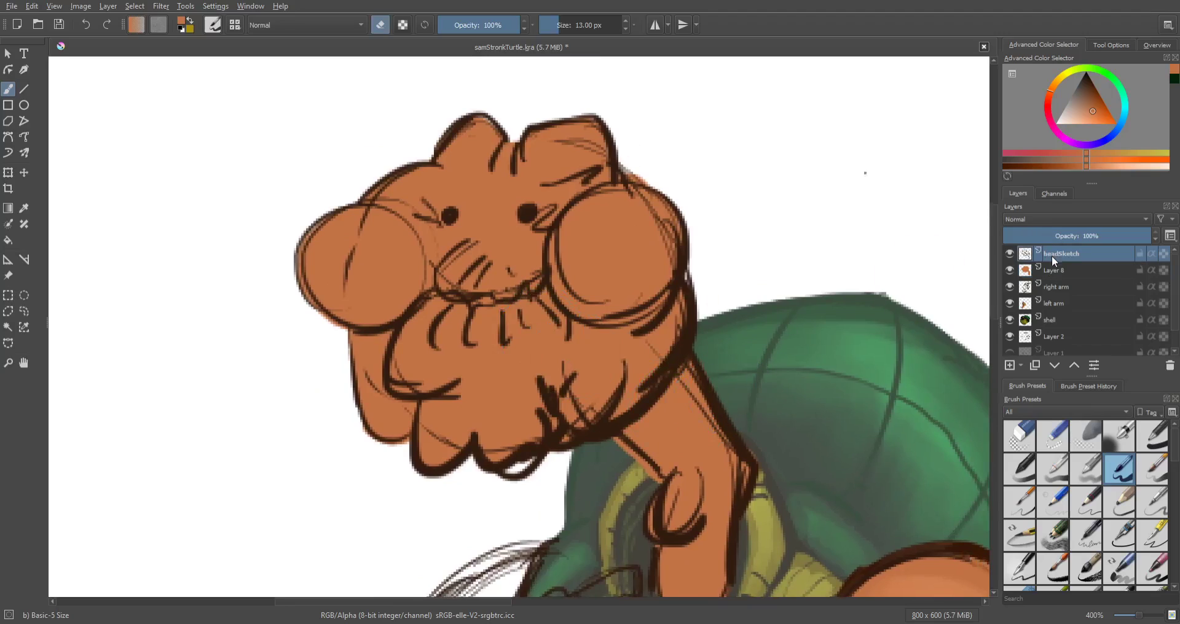
{"action": "left_click", "coordinate": [1034, 365]}
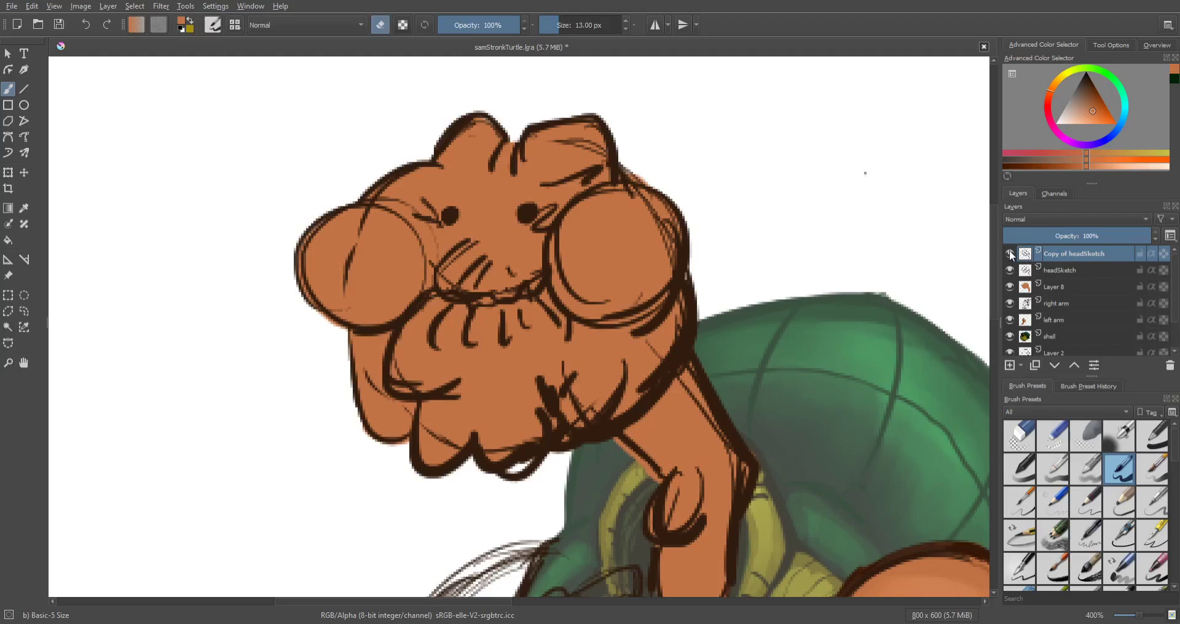
{"action": "left_click", "coordinate": [1010, 270]}
{"action": "left_click_drag", "start_coordinate": [1051, 252], "coordinate": [1052, 276]}
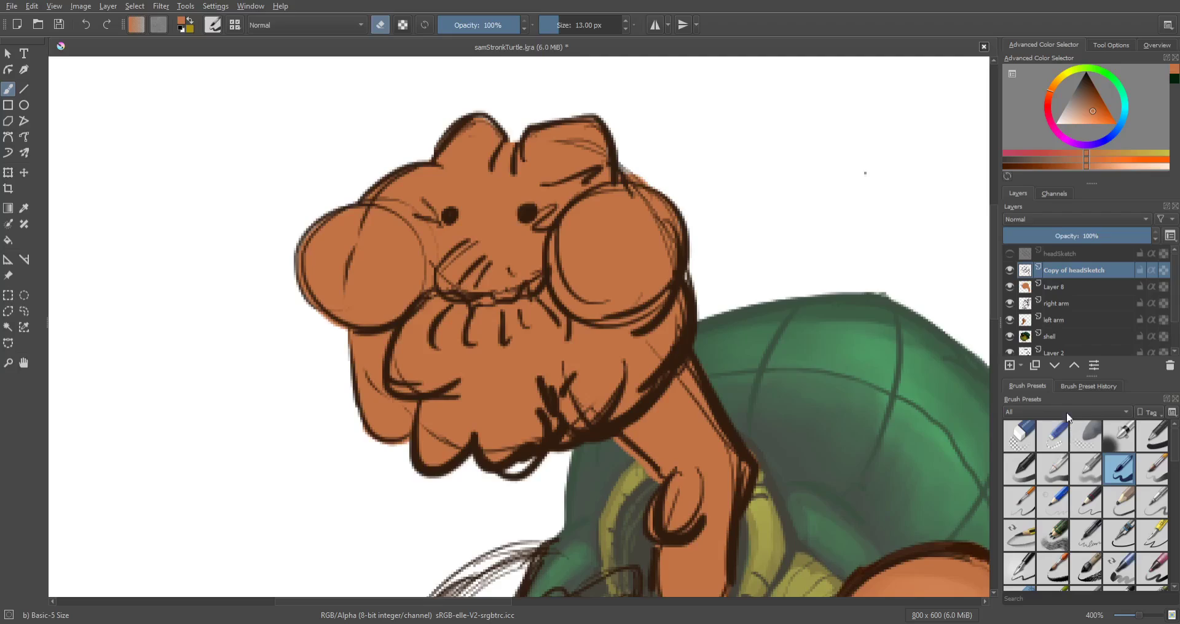
Step: Merge the sketch copy down into the orange paint layer and rename the merged layer "head"
{"action": "key", "text": "ctrl+e"}
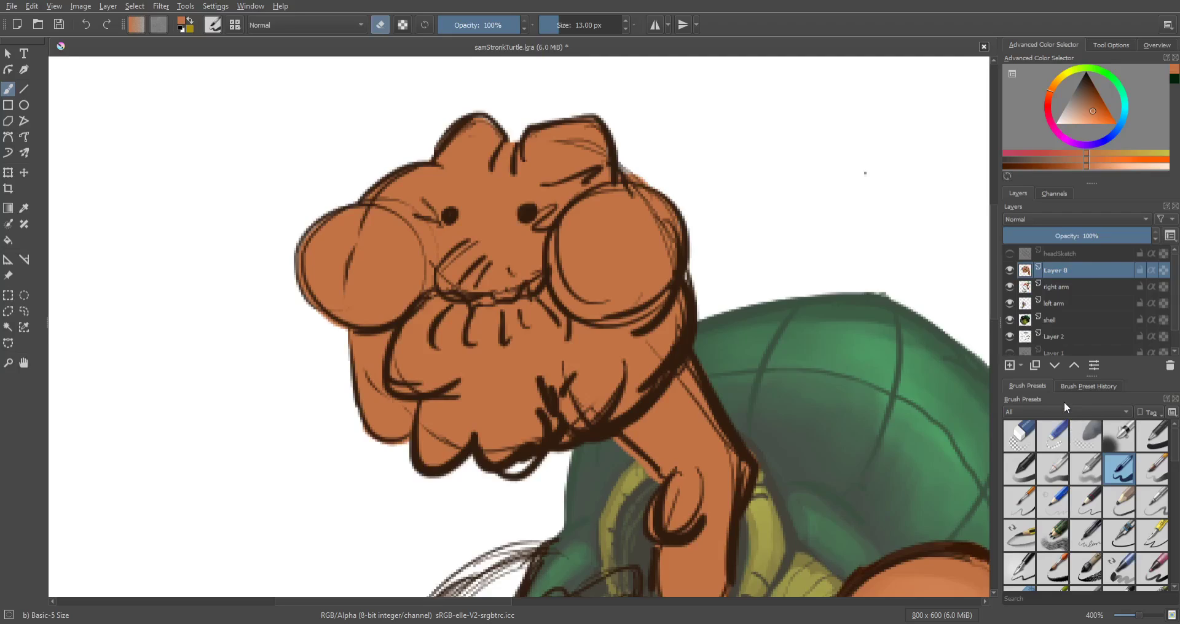
{"action": "double_click", "coordinate": [1054, 271]}
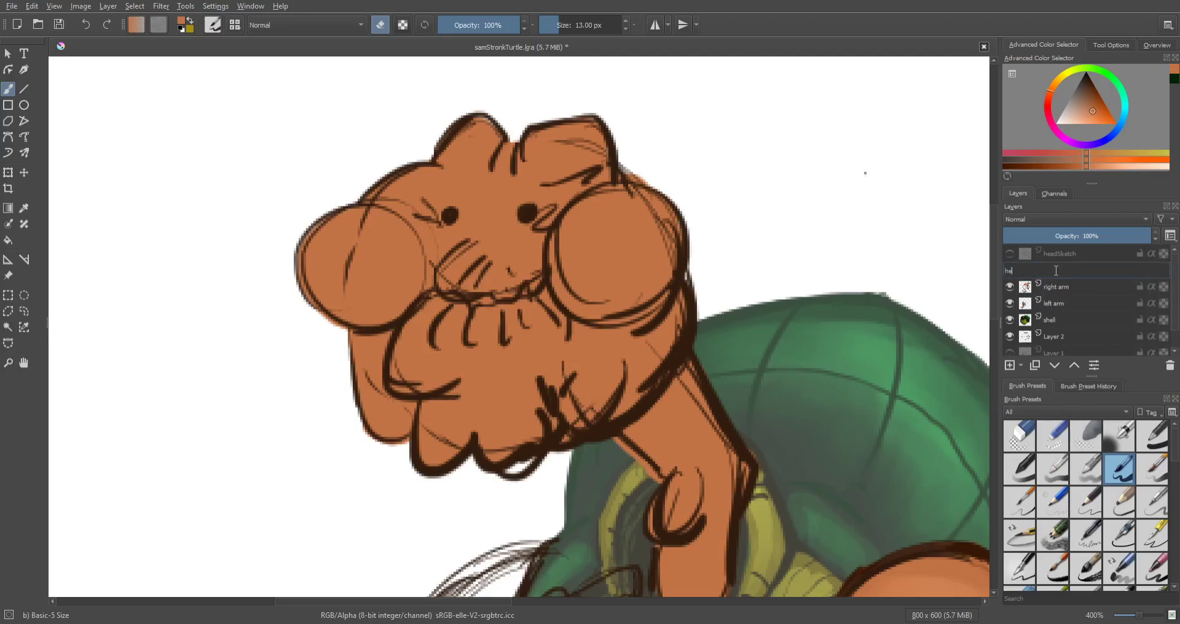
{"action": "key", "text": "Return"}
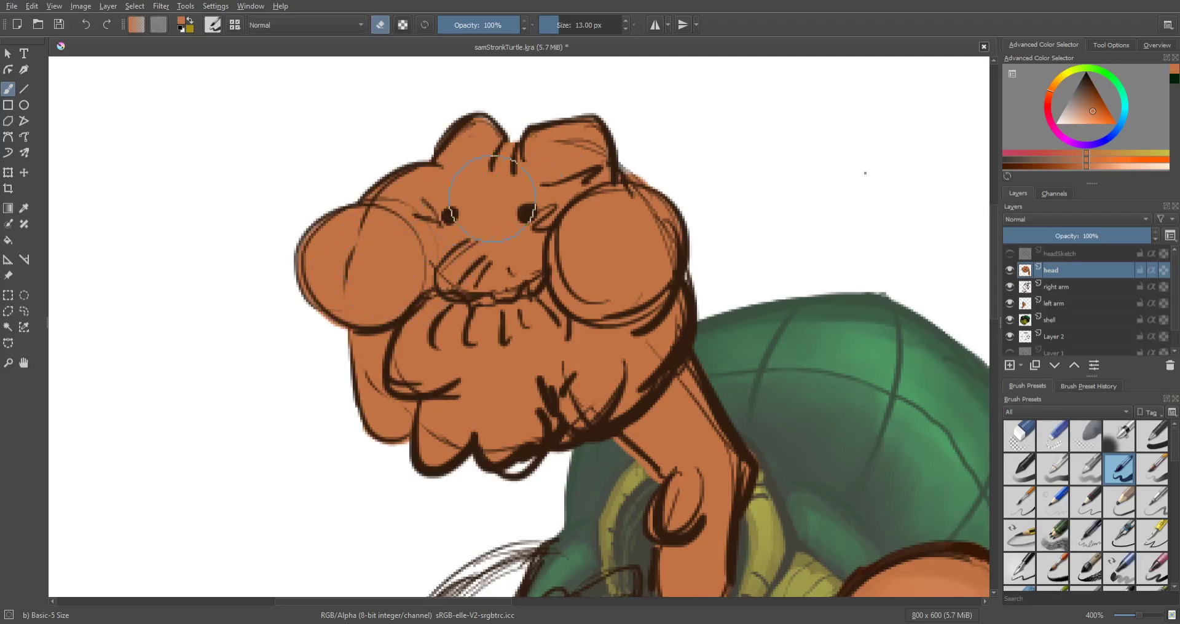
Step: Using the Basic-5 Size Opacity brush at 18 px and 81% opacity, paint orange over stray sketch lines on the beard and mouth
{"action": "left_click", "coordinate": [1154, 470]}
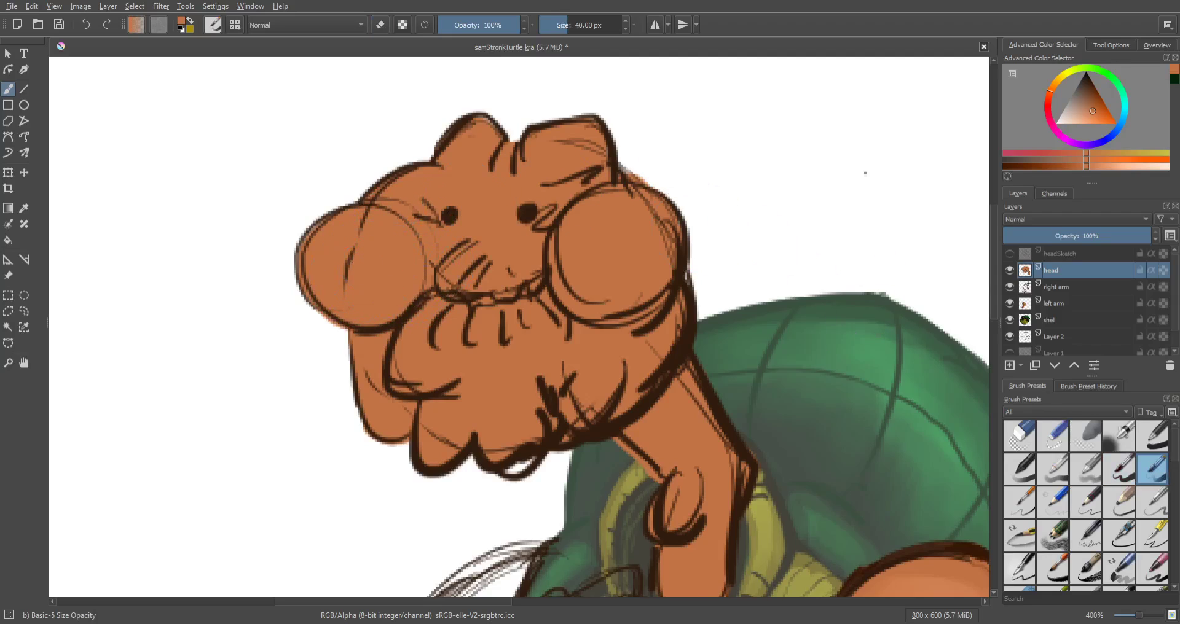
{"action": "left_click_drag", "start_coordinate": [507, 26], "coordinate": [502, 26]}
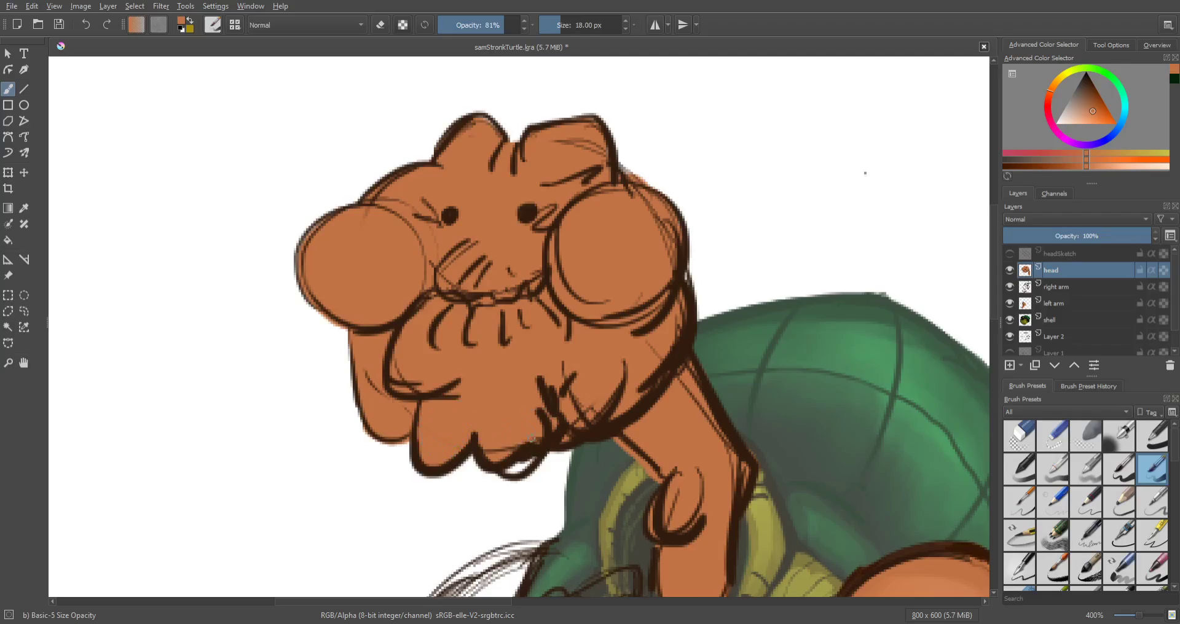
{"action": "left_click_drag", "start_coordinate": [500, 438], "coordinate": [509, 441]}
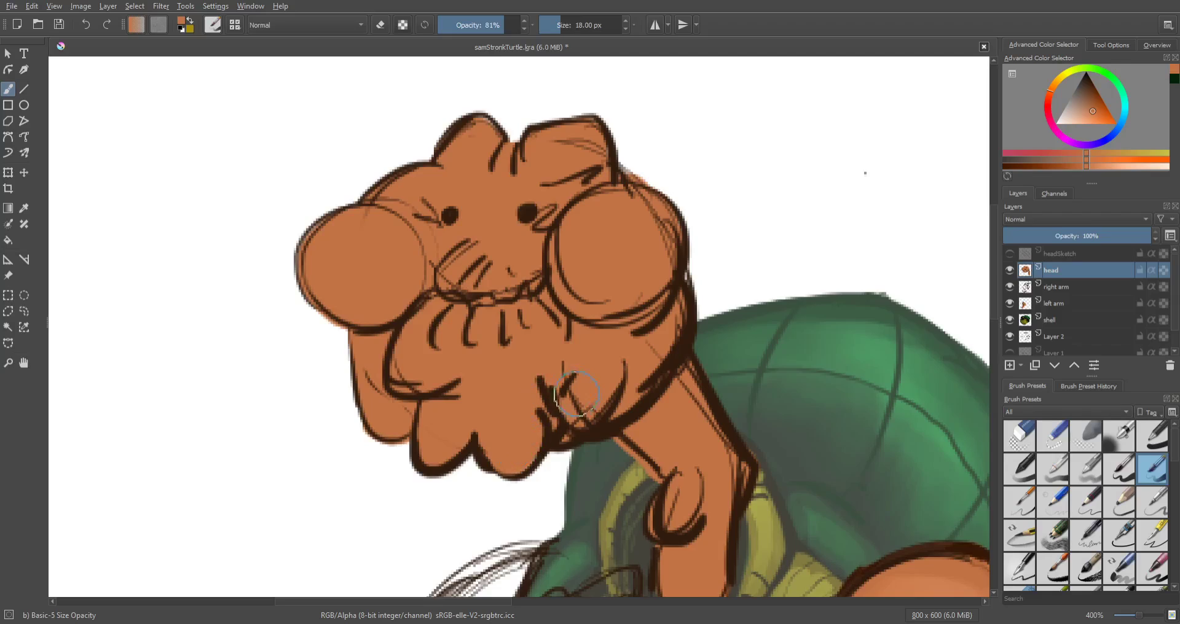
{"action": "left_click_drag", "start_coordinate": [576, 393], "coordinate": [592, 385]}
{"action": "mouse_move", "coordinate": [399, 363]}
{"action": "left_mouse_down"}
{"action": "mouse_move", "coordinate": [414, 345]}
{"action": "mouse_move", "coordinate": [430, 371]}
{"action": "left_mouse_up"}
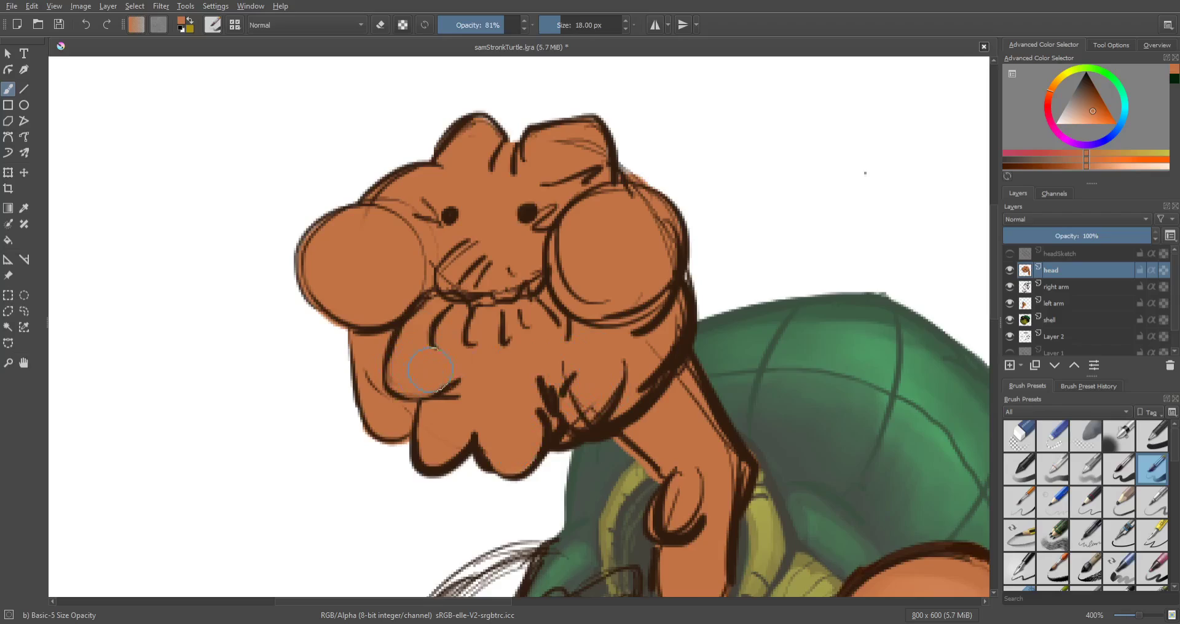
{"action": "mouse_move", "coordinate": [446, 317]}
{"action": "left_mouse_down"}
{"action": "mouse_move", "coordinate": [416, 330]}
{"action": "mouse_move", "coordinate": [463, 276]}
{"action": "mouse_move", "coordinate": [486, 298]}
{"action": "mouse_move", "coordinate": [534, 286]}
{"action": "left_mouse_up"}
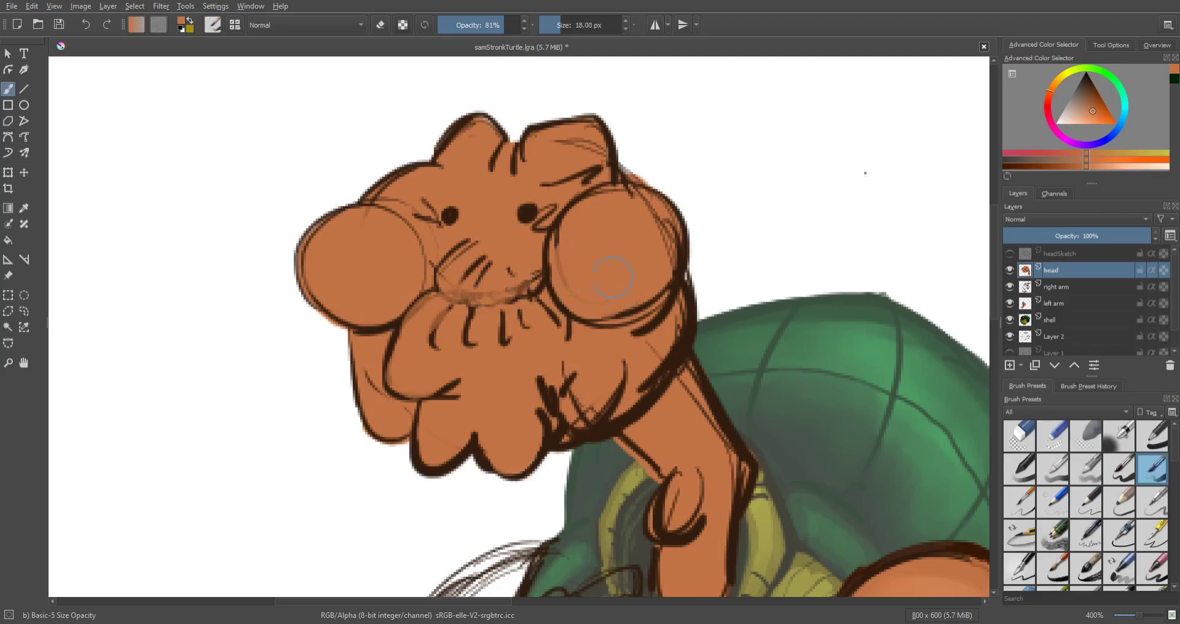
Step: Paint orange over the rough sketch lines inside the cheek nearest the shell and along the jaw below it
{"action": "mouse_move", "coordinate": [633, 217]}
{"action": "left_mouse_down"}
{"action": "mouse_move", "coordinate": [617, 276]}
{"action": "mouse_move", "coordinate": [613, 249]}
{"action": "mouse_move", "coordinate": [657, 246]}
{"action": "mouse_move", "coordinate": [647, 273]}
{"action": "mouse_move", "coordinate": [632, 272]}
{"action": "mouse_move", "coordinate": [640, 236]}
{"action": "mouse_move", "coordinate": [658, 257]}
{"action": "mouse_move", "coordinate": [645, 231]}
{"action": "mouse_move", "coordinate": [611, 290]}
{"action": "mouse_move", "coordinate": [621, 303]}
{"action": "mouse_move", "coordinate": [619, 256]}
{"action": "mouse_move", "coordinate": [588, 295]}
{"action": "mouse_move", "coordinate": [599, 311]}
{"action": "mouse_move", "coordinate": [568, 289]}
{"action": "left_mouse_up"}
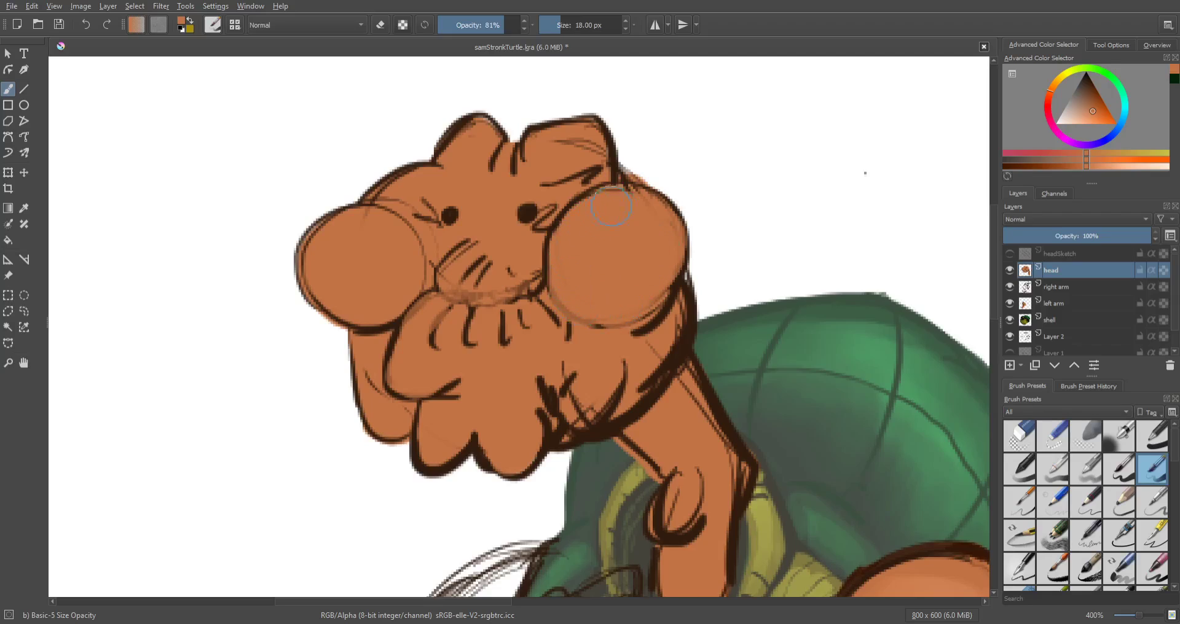
{"action": "mouse_move", "coordinate": [683, 312]}
{"action": "left_mouse_down"}
{"action": "mouse_move", "coordinate": [613, 415]}
{"action": "mouse_move", "coordinate": [642, 398]}
{"action": "mouse_move", "coordinate": [612, 420]}
{"action": "left_mouse_up"}
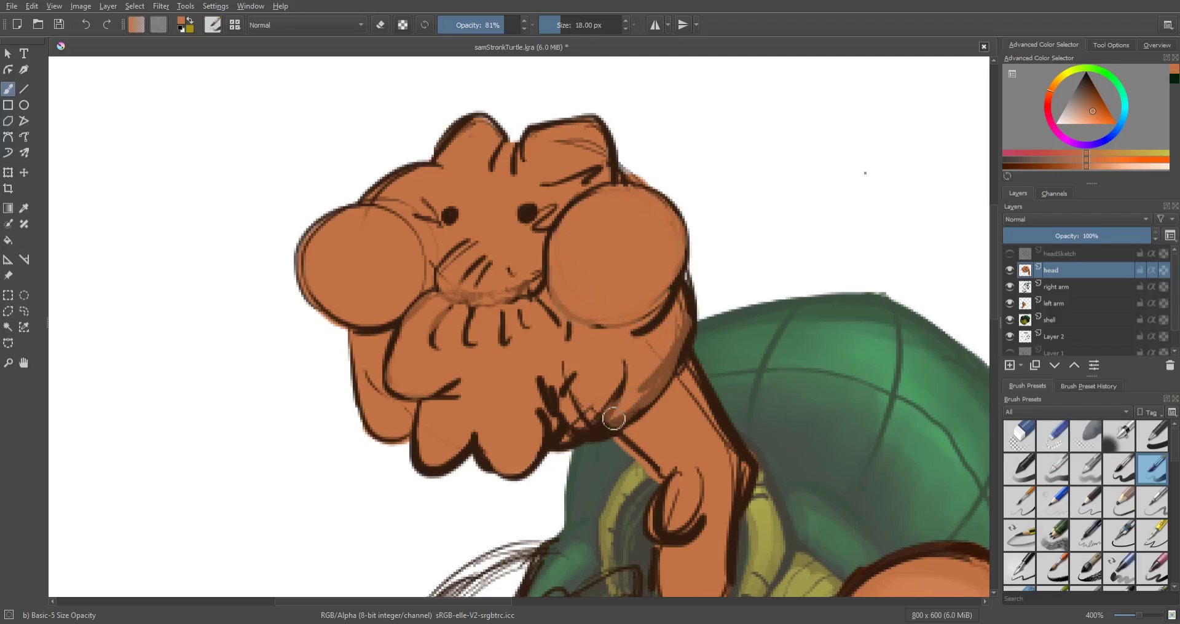
{"action": "mouse_move", "coordinate": [655, 374]}
{"action": "left_mouse_down"}
{"action": "mouse_move", "coordinate": [663, 317]}
{"action": "mouse_move", "coordinate": [691, 289]}
{"action": "mouse_move", "coordinate": [641, 390]}
{"action": "left_mouse_up"}
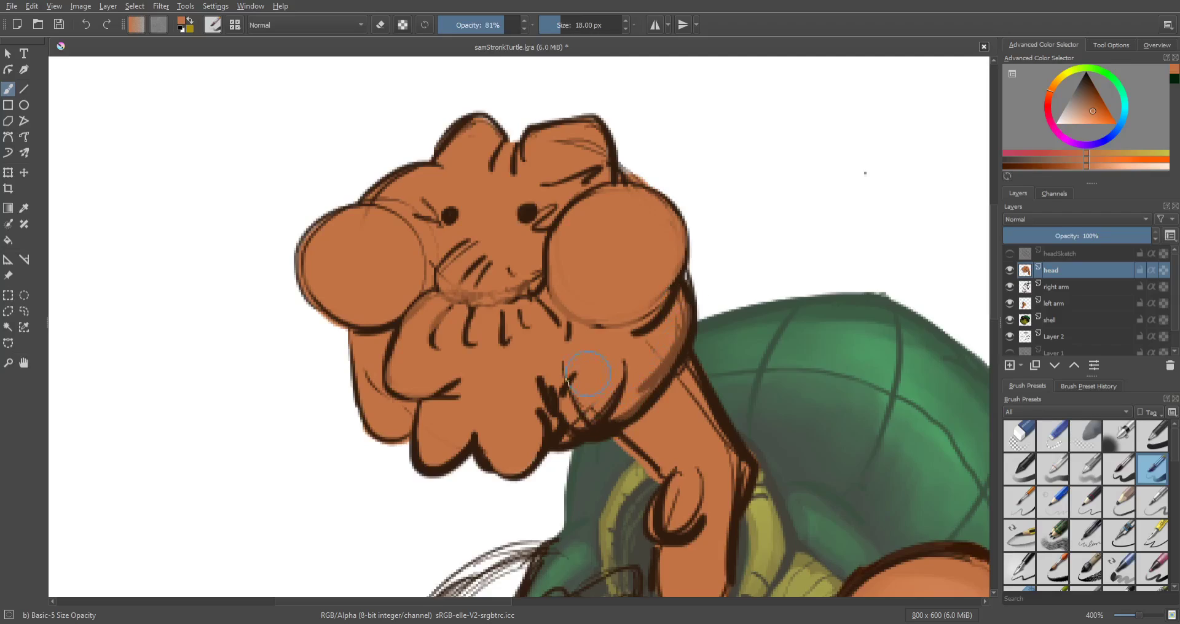
{"action": "mouse_move", "coordinate": [569, 373]}
{"action": "left_mouse_down"}
{"action": "mouse_move", "coordinate": [565, 390]}
{"action": "mouse_move", "coordinate": [599, 386]}
{"action": "mouse_move", "coordinate": [583, 420]}
{"action": "left_mouse_up"}
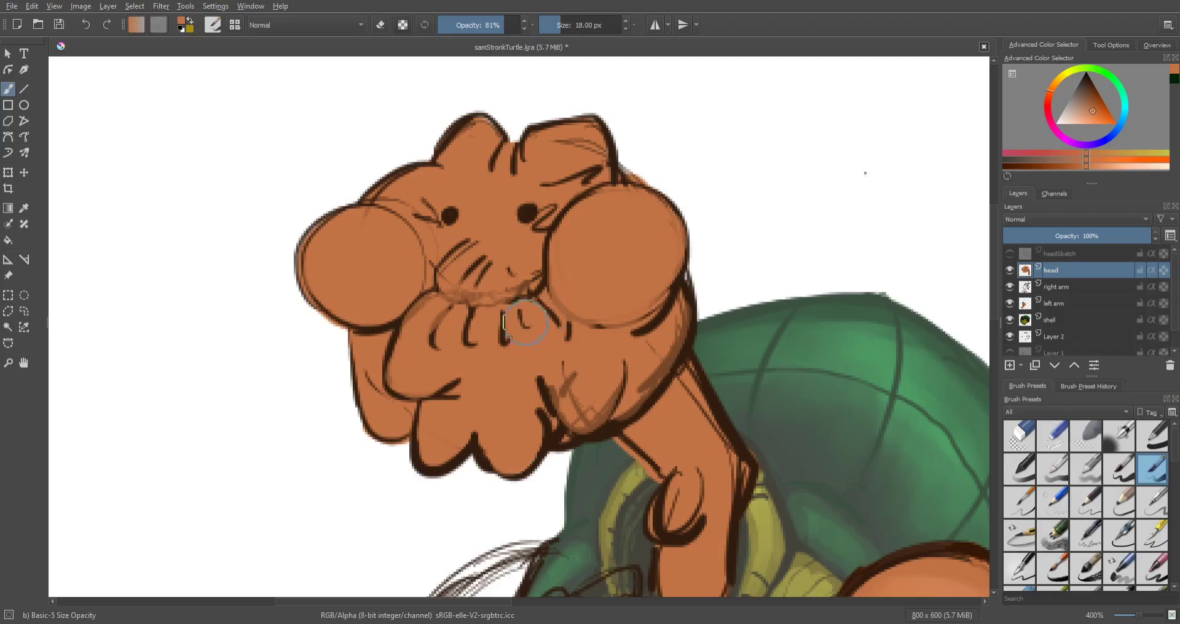
Step: Sample the dark brown outline colour and shade the far jaw flap, the lower beard lobes and the jaw's underside
{"action": "key", "text": "p"}
{"action": "left_click", "coordinate": [688, 345]}
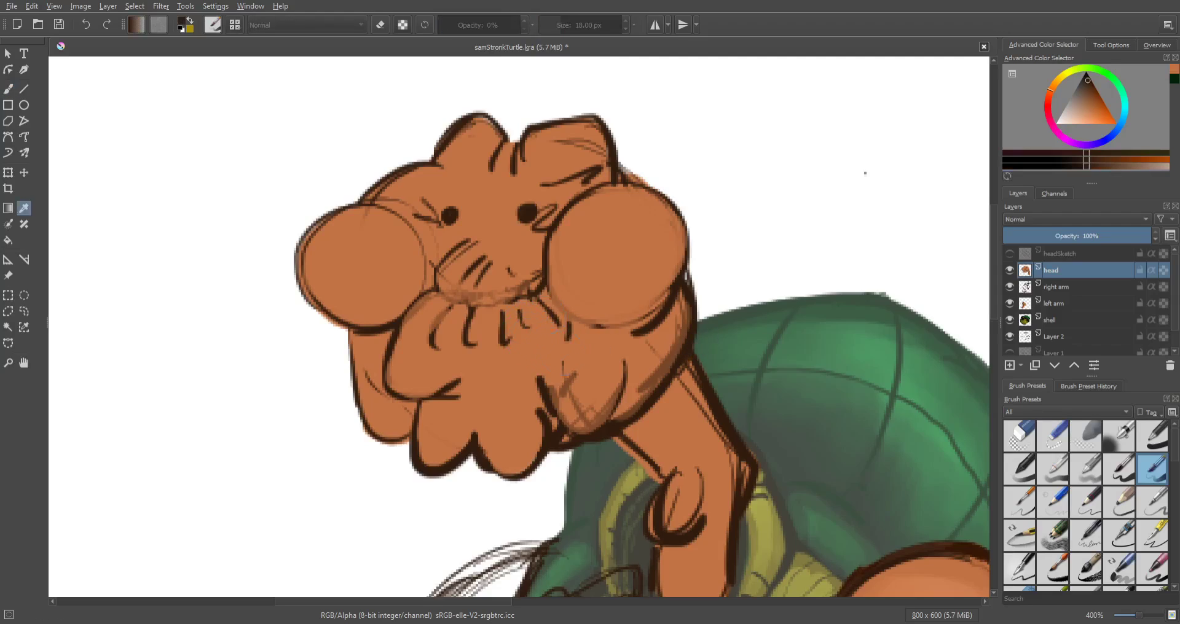
{"action": "key", "text": "b"}
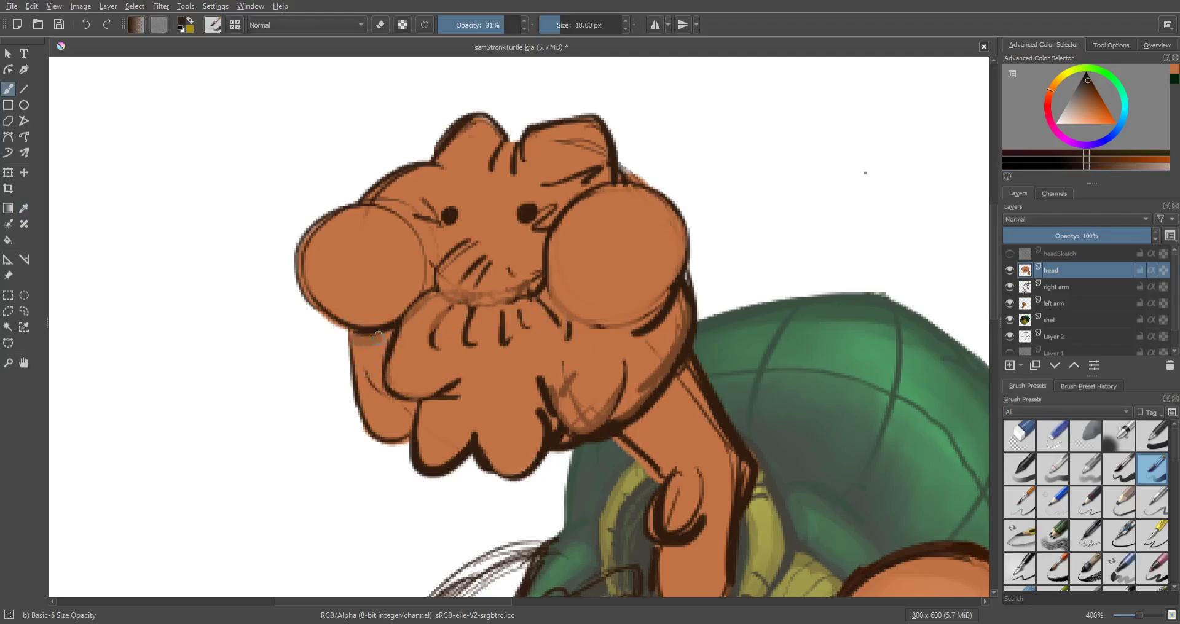
{"action": "mouse_move", "coordinate": [387, 335]}
{"action": "left_mouse_down"}
{"action": "mouse_move", "coordinate": [364, 352]}
{"action": "mouse_move", "coordinate": [357, 335]}
{"action": "mouse_move", "coordinate": [377, 337]}
{"action": "mouse_move", "coordinate": [361, 369]}
{"action": "mouse_move", "coordinate": [376, 349]}
{"action": "mouse_move", "coordinate": [377, 422]}
{"action": "mouse_move", "coordinate": [395, 428]}
{"action": "mouse_move", "coordinate": [410, 410]}
{"action": "mouse_move", "coordinate": [388, 397]}
{"action": "mouse_move", "coordinate": [381, 373]}
{"action": "mouse_move", "coordinate": [390, 411]}
{"action": "mouse_move", "coordinate": [466, 398]}
{"action": "left_mouse_up"}
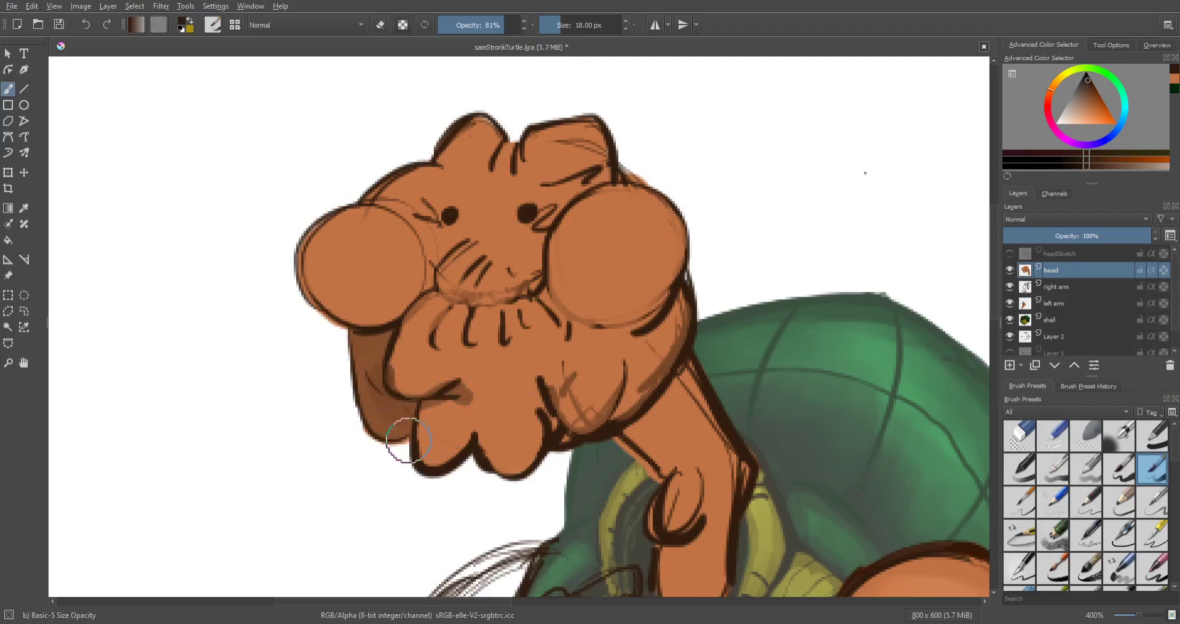
{"action": "mouse_move", "coordinate": [423, 437]}
{"action": "left_mouse_down"}
{"action": "mouse_move", "coordinate": [425, 449]}
{"action": "mouse_move", "coordinate": [467, 438]}
{"action": "mouse_move", "coordinate": [529, 468]}
{"action": "mouse_move", "coordinate": [544, 436]}
{"action": "mouse_move", "coordinate": [563, 436]}
{"action": "left_mouse_up"}
{"action": "mouse_move", "coordinate": [546, 411]}
{"action": "left_mouse_down"}
{"action": "mouse_move", "coordinate": [540, 387]}
{"action": "mouse_move", "coordinate": [566, 438]}
{"action": "left_mouse_up"}
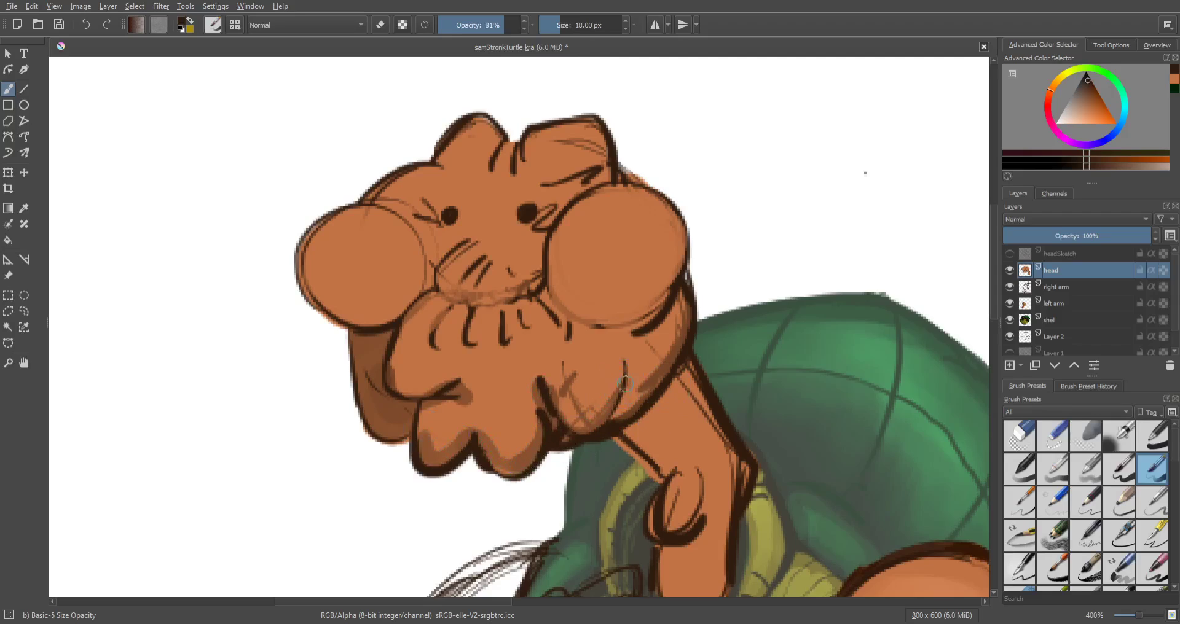
{"action": "mouse_move", "coordinate": [625, 384]}
{"action": "left_mouse_down"}
{"action": "mouse_move", "coordinate": [607, 422]}
{"action": "mouse_move", "coordinate": [665, 368]}
{"action": "mouse_move", "coordinate": [638, 399]}
{"action": "left_mouse_up"}
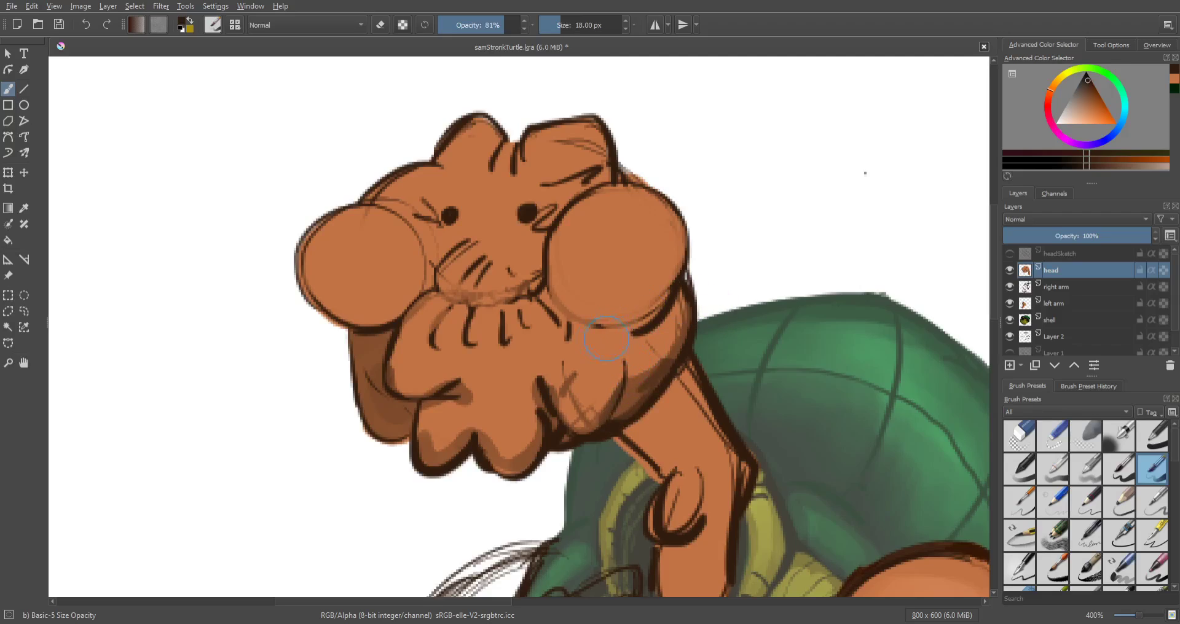
Step: Shade the lower and outer rim of the cheek nearest the shell in dark brown, undoing the first stroke
{"action": "mouse_move", "coordinate": [596, 328]}
{"action": "left_mouse_down"}
{"action": "mouse_move", "coordinate": [649, 313]}
{"action": "mouse_move", "coordinate": [667, 292]}
{"action": "mouse_move", "coordinate": [682, 221]}
{"action": "mouse_move", "coordinate": [652, 282]}
{"action": "left_mouse_up"}
{"action": "key", "text": "ctrl+z"}
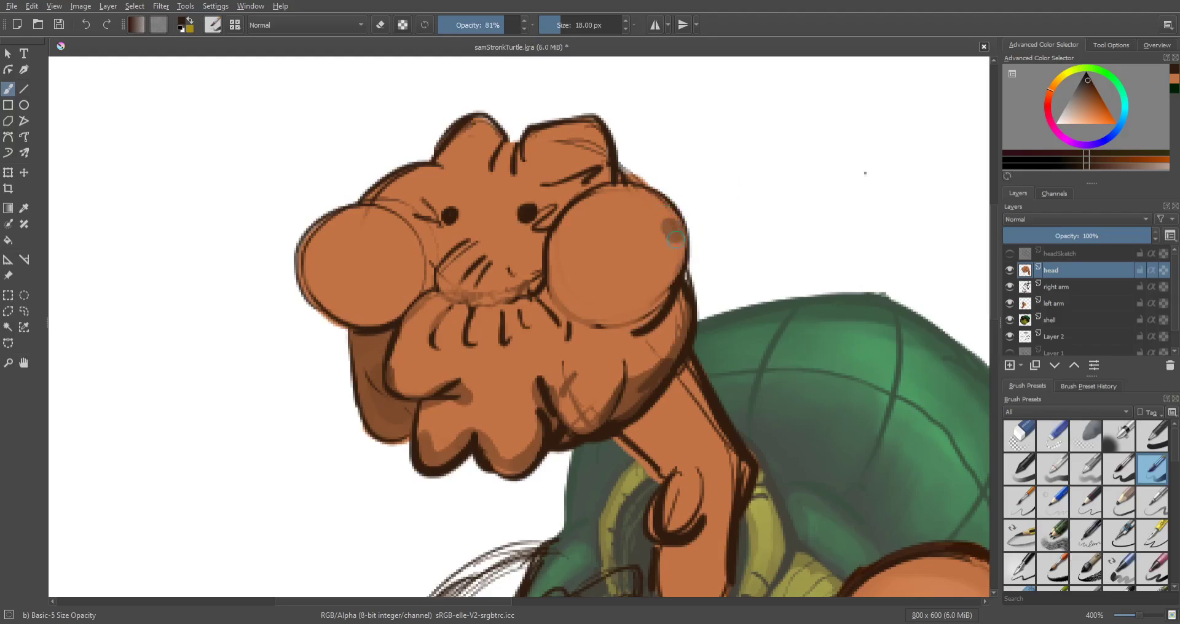
{"action": "mouse_move", "coordinate": [674, 239]}
{"action": "left_mouse_down"}
{"action": "mouse_move", "coordinate": [679, 263]}
{"action": "mouse_move", "coordinate": [659, 295]}
{"action": "mouse_move", "coordinate": [624, 316]}
{"action": "mouse_move", "coordinate": [591, 315]}
{"action": "mouse_move", "coordinate": [636, 323]}
{"action": "mouse_move", "coordinate": [679, 286]}
{"action": "mouse_move", "coordinate": [677, 335]}
{"action": "mouse_move", "coordinate": [657, 370]}
{"action": "left_mouse_up"}
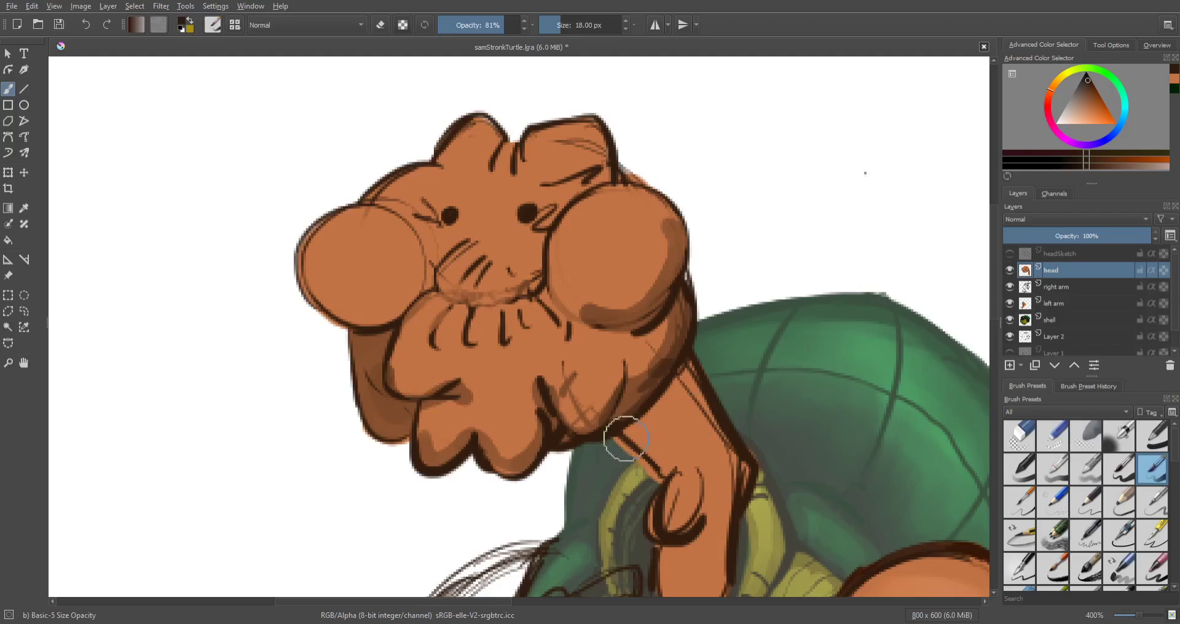
Step: Add dark brown shading to the neck under the jaw and to the bulge on the throat
{"action": "mouse_move", "coordinate": [626, 439]}
{"action": "left_mouse_down"}
{"action": "mouse_move", "coordinate": [684, 368]}
{"action": "mouse_move", "coordinate": [657, 427]}
{"action": "mouse_move", "coordinate": [638, 437]}
{"action": "mouse_move", "coordinate": [660, 428]}
{"action": "mouse_move", "coordinate": [687, 378]}
{"action": "mouse_move", "coordinate": [655, 452]}
{"action": "mouse_move", "coordinate": [667, 465]}
{"action": "mouse_move", "coordinate": [636, 433]}
{"action": "mouse_move", "coordinate": [676, 376]}
{"action": "mouse_move", "coordinate": [699, 401]}
{"action": "left_mouse_up"}
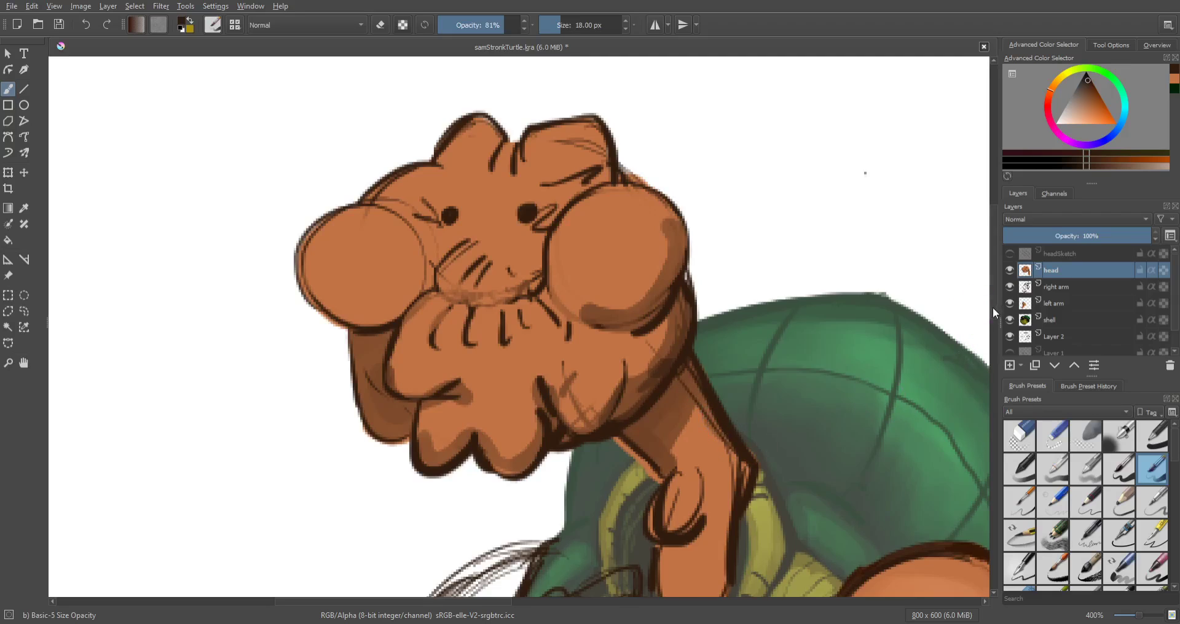
{"action": "left_click_drag", "start_coordinate": [993, 308], "coordinate": [995, 347]}
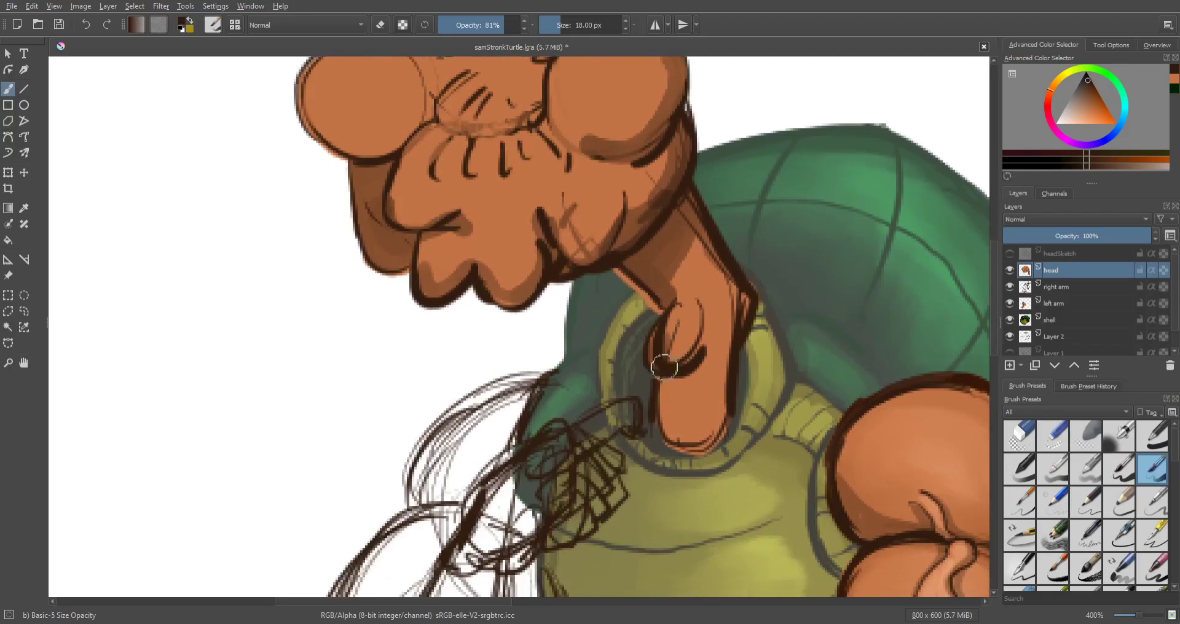
{"action": "mouse_move", "coordinate": [673, 349]}
{"action": "left_mouse_down"}
{"action": "mouse_move", "coordinate": [689, 381]}
{"action": "mouse_move", "coordinate": [666, 380]}
{"action": "mouse_move", "coordinate": [661, 426]}
{"action": "mouse_move", "coordinate": [699, 439]}
{"action": "mouse_move", "coordinate": [731, 387]}
{"action": "mouse_move", "coordinate": [735, 276]}
{"action": "left_mouse_up"}
Step: Shade the inner and lower rim of the far cheek, then the areas beside the muzzle and above the eye
{"action": "left_click_drag", "start_coordinate": [996, 342], "coordinate": [995, 304]}
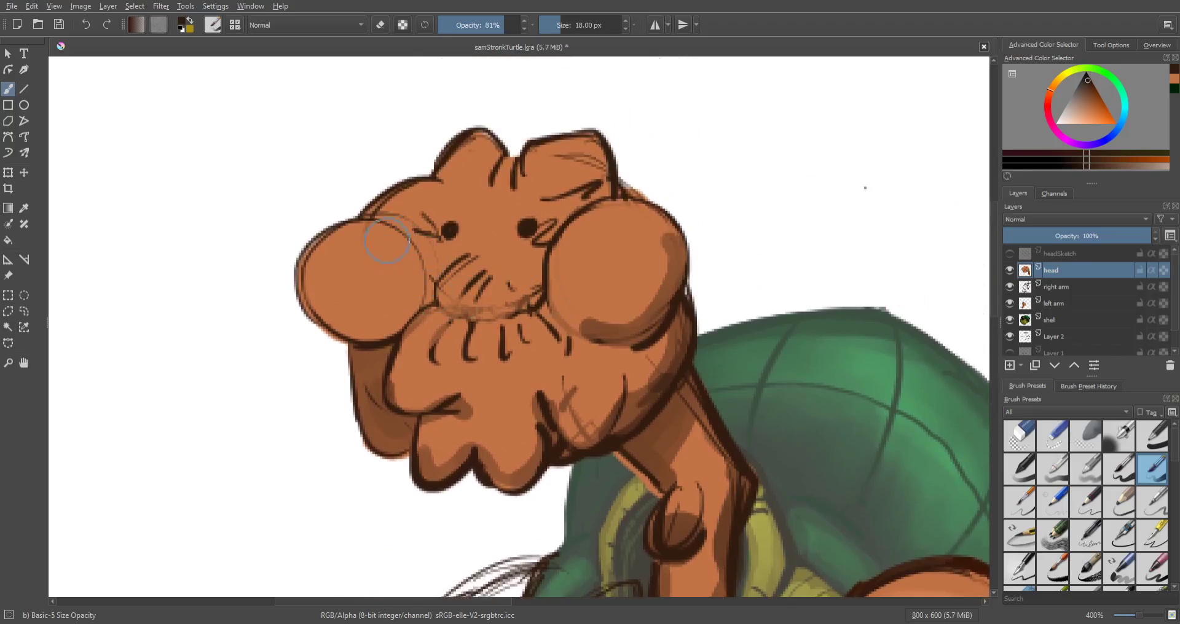
{"action": "mouse_move", "coordinate": [399, 247]}
{"action": "left_mouse_down"}
{"action": "mouse_move", "coordinate": [406, 284]}
{"action": "mouse_move", "coordinate": [370, 320]}
{"action": "mouse_move", "coordinate": [335, 322]}
{"action": "mouse_move", "coordinate": [351, 332]}
{"action": "mouse_move", "coordinate": [387, 322]}
{"action": "mouse_move", "coordinate": [410, 290]}
{"action": "mouse_move", "coordinate": [405, 249]}
{"action": "mouse_move", "coordinate": [425, 297]}
{"action": "left_mouse_up"}
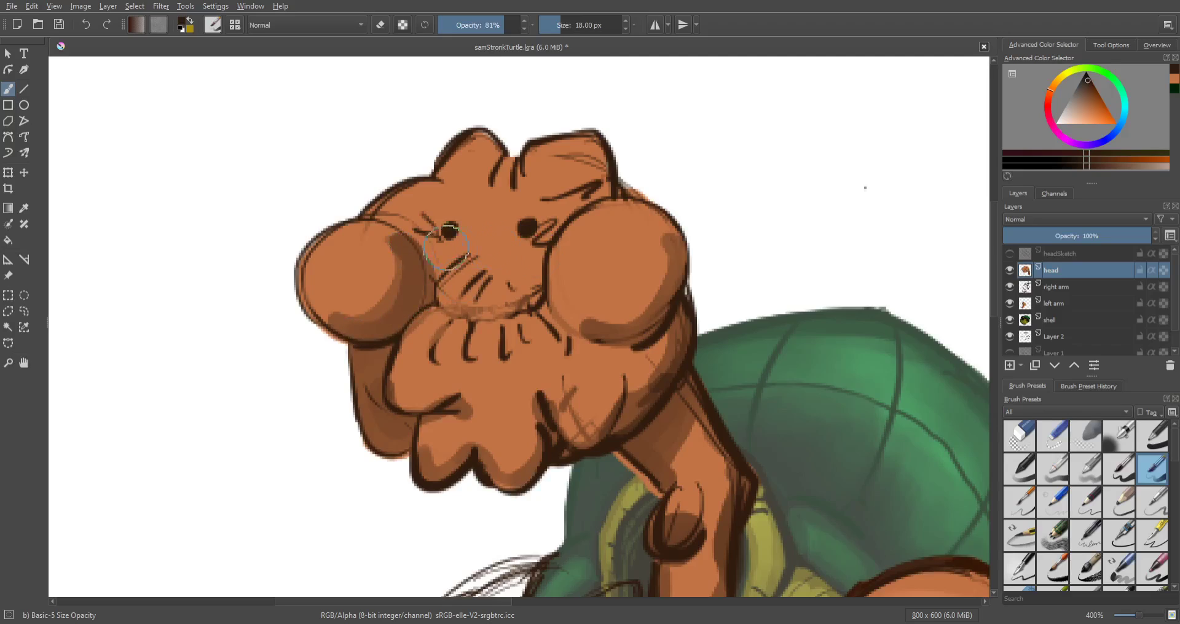
{"action": "mouse_move", "coordinate": [447, 249]}
{"action": "left_mouse_down"}
{"action": "mouse_move", "coordinate": [417, 243]}
{"action": "mouse_move", "coordinate": [446, 254]}
{"action": "mouse_move", "coordinate": [433, 271]}
{"action": "mouse_move", "coordinate": [454, 255]}
{"action": "mouse_move", "coordinate": [523, 262]}
{"action": "mouse_move", "coordinate": [531, 294]}
{"action": "mouse_move", "coordinate": [529, 255]}
{"action": "mouse_move", "coordinate": [600, 190]}
{"action": "mouse_move", "coordinate": [541, 200]}
{"action": "mouse_move", "coordinate": [599, 192]}
{"action": "left_mouse_up"}
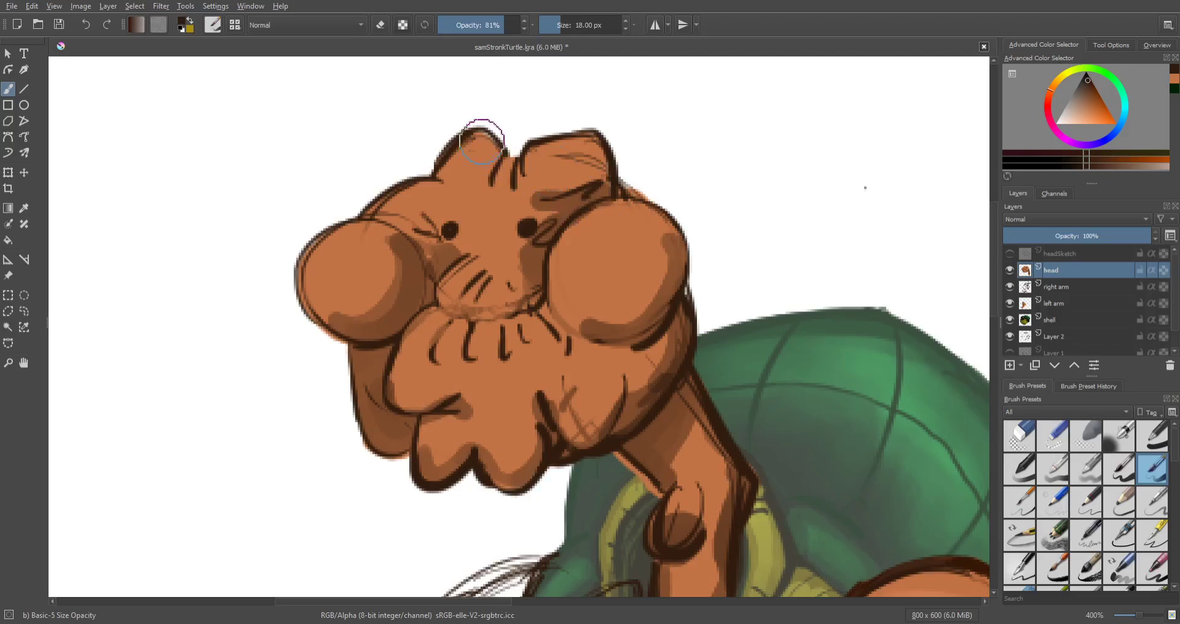
Step: Shade the head-top lobes, eye sockets, mouth line, chin wrinkles and the rear of the jaw in dark brown
{"action": "mouse_move", "coordinate": [478, 139]}
{"action": "left_mouse_down"}
{"action": "mouse_move", "coordinate": [491, 142]}
{"action": "mouse_move", "coordinate": [491, 184]}
{"action": "mouse_move", "coordinate": [519, 156]}
{"action": "mouse_move", "coordinate": [513, 183]}
{"action": "mouse_move", "coordinate": [541, 138]}
{"action": "mouse_move", "coordinate": [572, 137]}
{"action": "mouse_move", "coordinate": [601, 157]}
{"action": "mouse_move", "coordinate": [608, 195]}
{"action": "mouse_move", "coordinate": [624, 197]}
{"action": "left_mouse_up"}
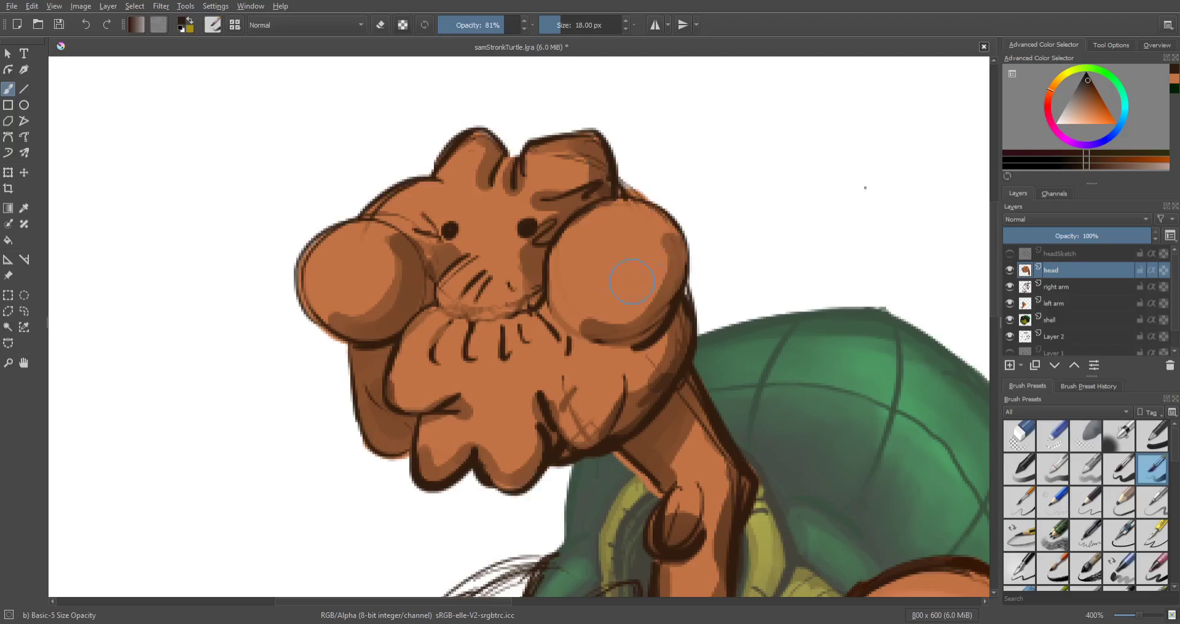
{"action": "mouse_move", "coordinate": [389, 218]}
{"action": "left_mouse_down"}
{"action": "mouse_move", "coordinate": [376, 217]}
{"action": "mouse_move", "coordinate": [425, 249]}
{"action": "mouse_move", "coordinate": [412, 228]}
{"action": "mouse_move", "coordinate": [441, 243]}
{"action": "mouse_move", "coordinate": [458, 240]}
{"action": "mouse_move", "coordinate": [446, 221]}
{"action": "mouse_move", "coordinate": [462, 224]}
{"action": "mouse_move", "coordinate": [538, 252]}
{"action": "mouse_move", "coordinate": [519, 229]}
{"action": "mouse_move", "coordinate": [530, 230]}
{"action": "left_mouse_up"}
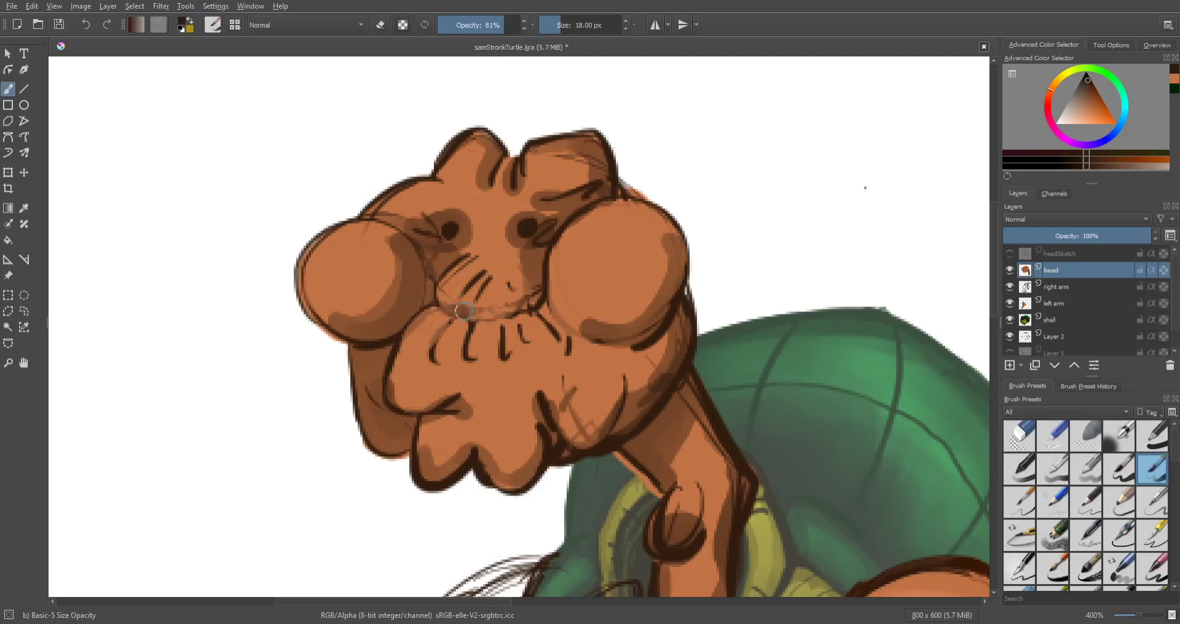
{"action": "mouse_move", "coordinate": [463, 311]}
{"action": "left_mouse_down"}
{"action": "mouse_move", "coordinate": [541, 303]}
{"action": "mouse_move", "coordinate": [551, 319]}
{"action": "left_mouse_up"}
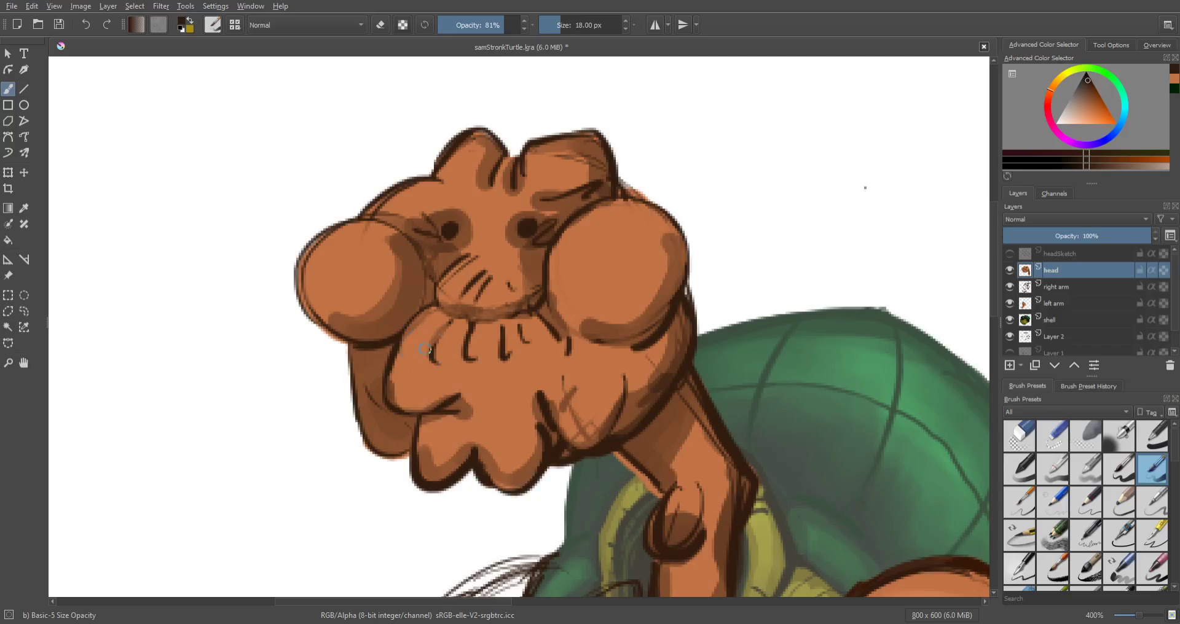
{"action": "mouse_move", "coordinate": [461, 357]}
{"action": "left_mouse_down"}
{"action": "mouse_move", "coordinate": [608, 355]}
{"action": "mouse_move", "coordinate": [574, 348]}
{"action": "mouse_move", "coordinate": [626, 374]}
{"action": "mouse_move", "coordinate": [603, 354]}
{"action": "mouse_move", "coordinate": [650, 352]}
{"action": "mouse_move", "coordinate": [633, 374]}
{"action": "mouse_move", "coordinate": [661, 342]}
{"action": "mouse_move", "coordinate": [645, 399]}
{"action": "left_mouse_up"}
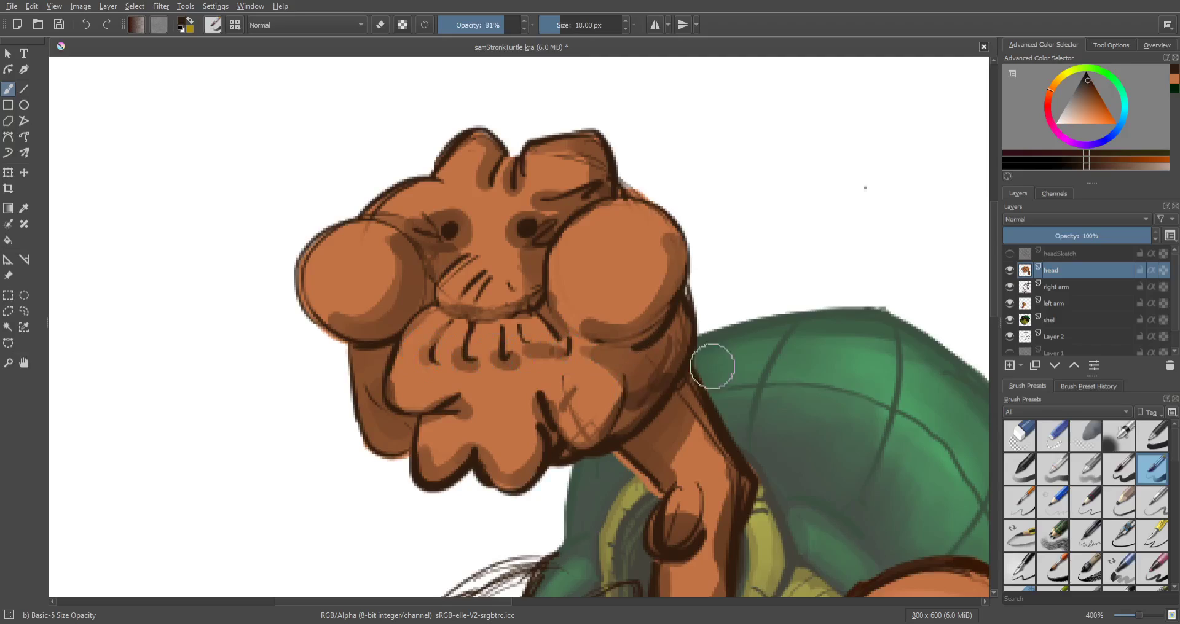
Step: Sample the orange skin colour from the near cheek and paint it over the far cheek's shading and both head-top lobes
{"action": "key", "text": "p"}
{"action": "left_click", "coordinate": [602, 282]}
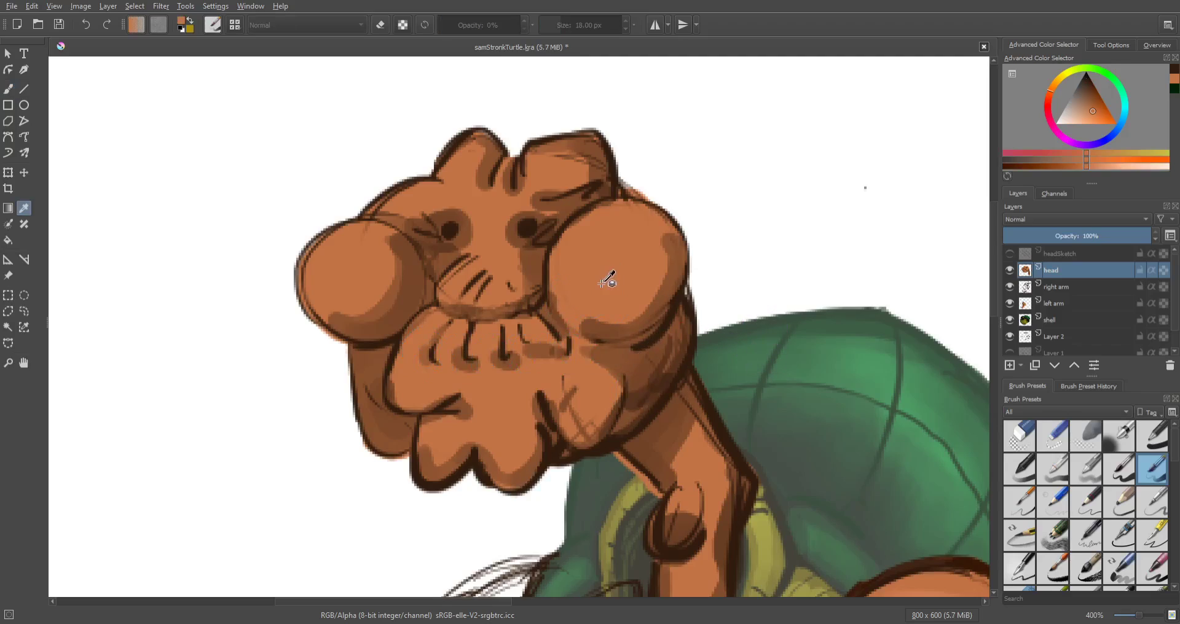
{"action": "key", "text": "b"}
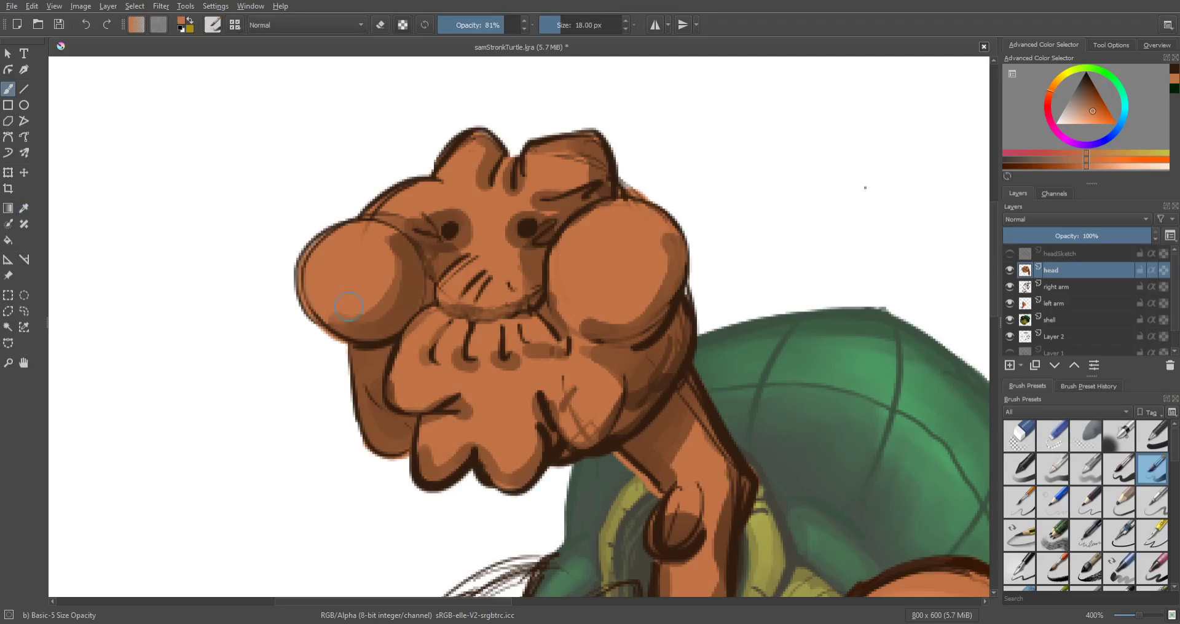
{"action": "mouse_move", "coordinate": [349, 306]}
{"action": "left_mouse_down"}
{"action": "mouse_move", "coordinate": [383, 280]}
{"action": "mouse_move", "coordinate": [375, 247]}
{"action": "mouse_move", "coordinate": [388, 264]}
{"action": "mouse_move", "coordinate": [378, 240]}
{"action": "mouse_move", "coordinate": [388, 248]}
{"action": "mouse_move", "coordinate": [386, 291]}
{"action": "left_mouse_up"}
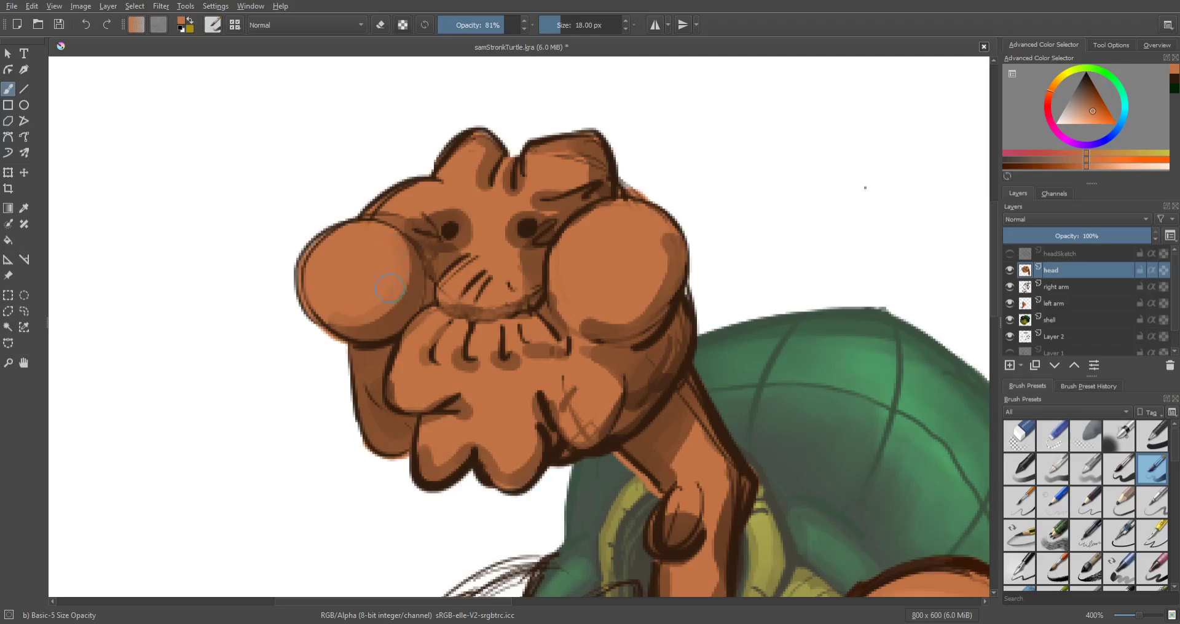
{"action": "mouse_move", "coordinate": [389, 288]}
{"action": "left_mouse_down"}
{"action": "mouse_move", "coordinate": [371, 315]}
{"action": "mouse_move", "coordinate": [336, 295]}
{"action": "mouse_move", "coordinate": [337, 320]}
{"action": "mouse_move", "coordinate": [398, 311]}
{"action": "left_mouse_up"}
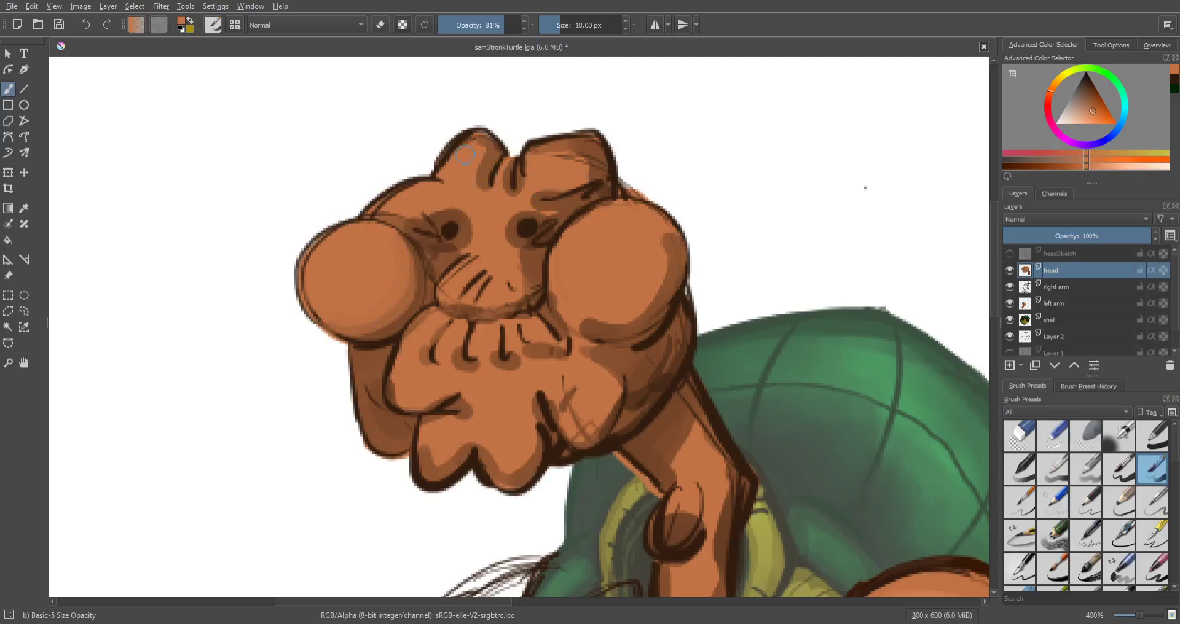
{"action": "left_click_drag", "start_coordinate": [477, 148], "coordinate": [474, 185]}
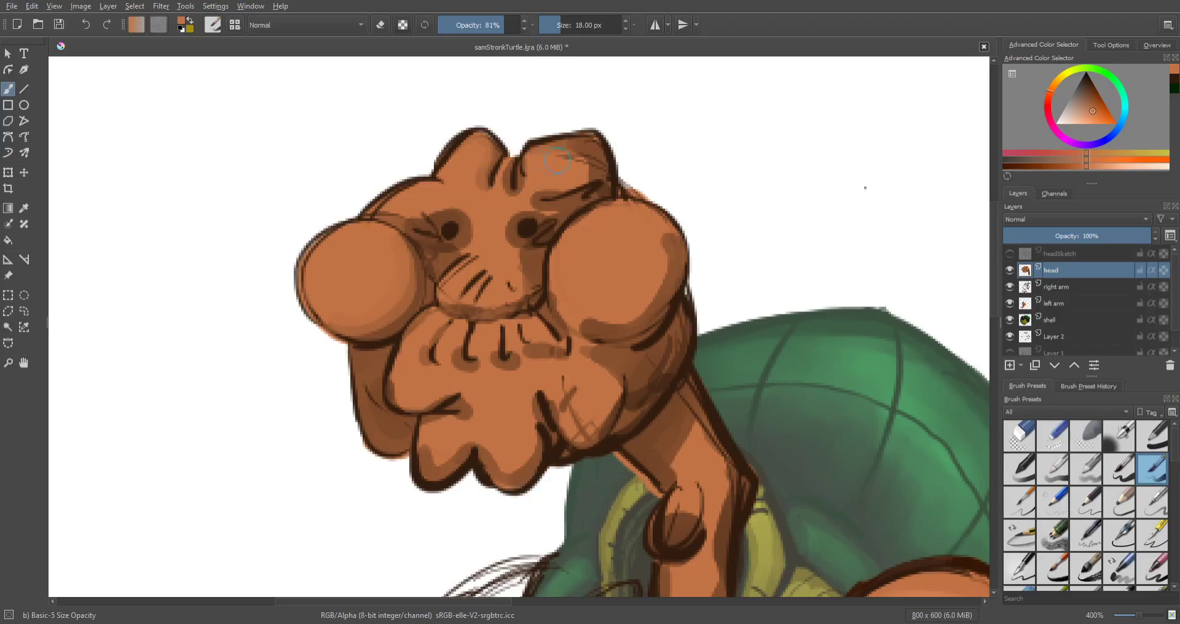
{"action": "left_click_drag", "start_coordinate": [571, 166], "coordinate": [563, 177]}
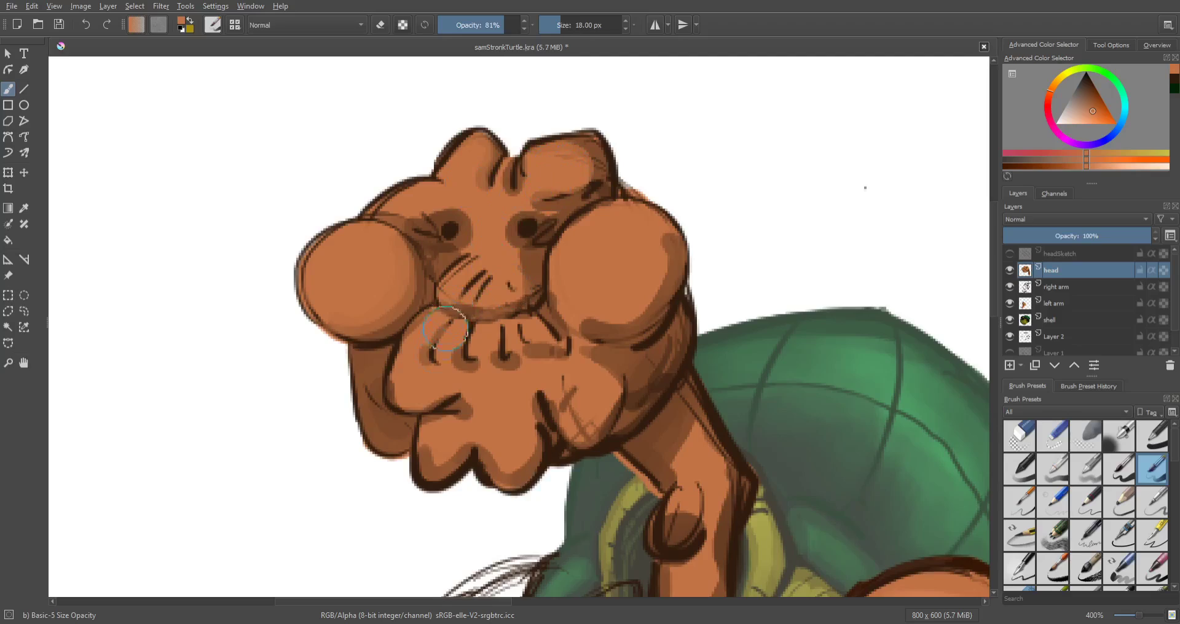
Step: Paint orange skin colour over the beard lobes, the sketch lines on the jaw and the near cheek's inner shading
{"action": "left_click_drag", "start_coordinate": [393, 382], "coordinate": [401, 389]}
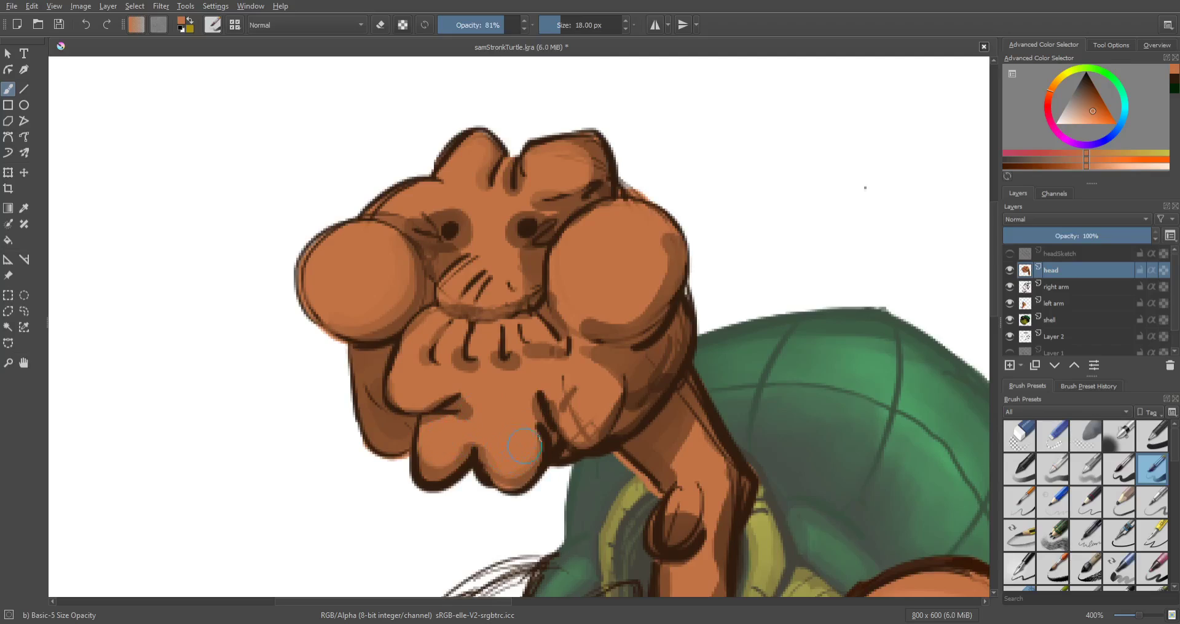
{"action": "left_click_drag", "start_coordinate": [440, 450], "coordinate": [432, 459]}
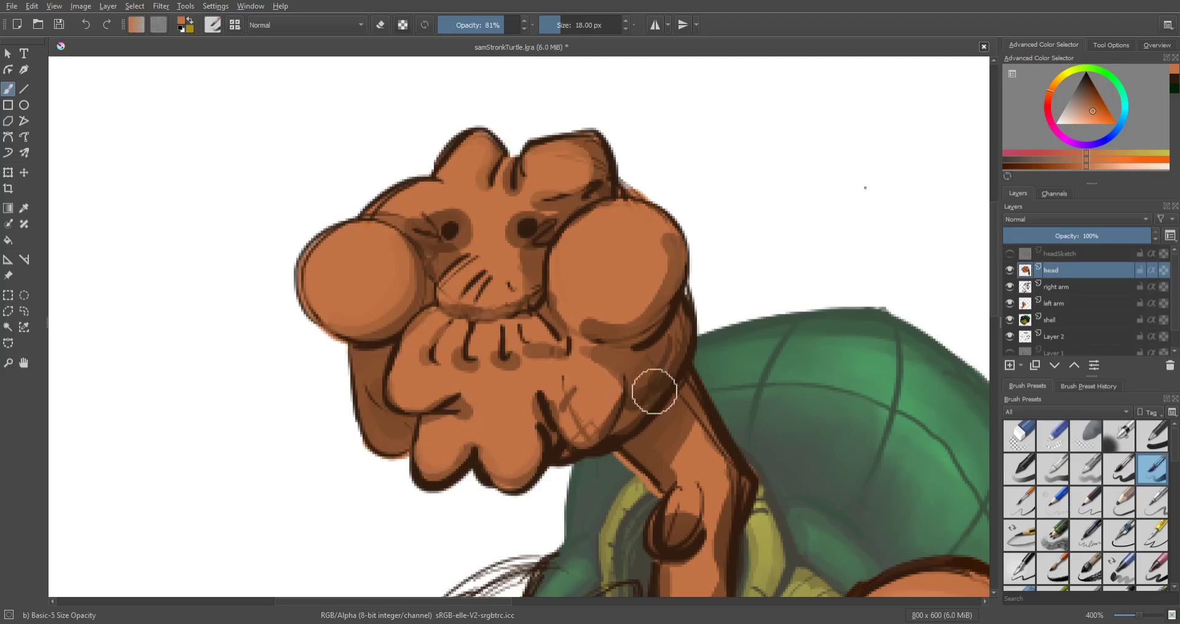
{"action": "mouse_move", "coordinate": [568, 393]}
{"action": "left_mouse_down"}
{"action": "mouse_move", "coordinate": [577, 420]}
{"action": "mouse_move", "coordinate": [594, 409]}
{"action": "left_mouse_up"}
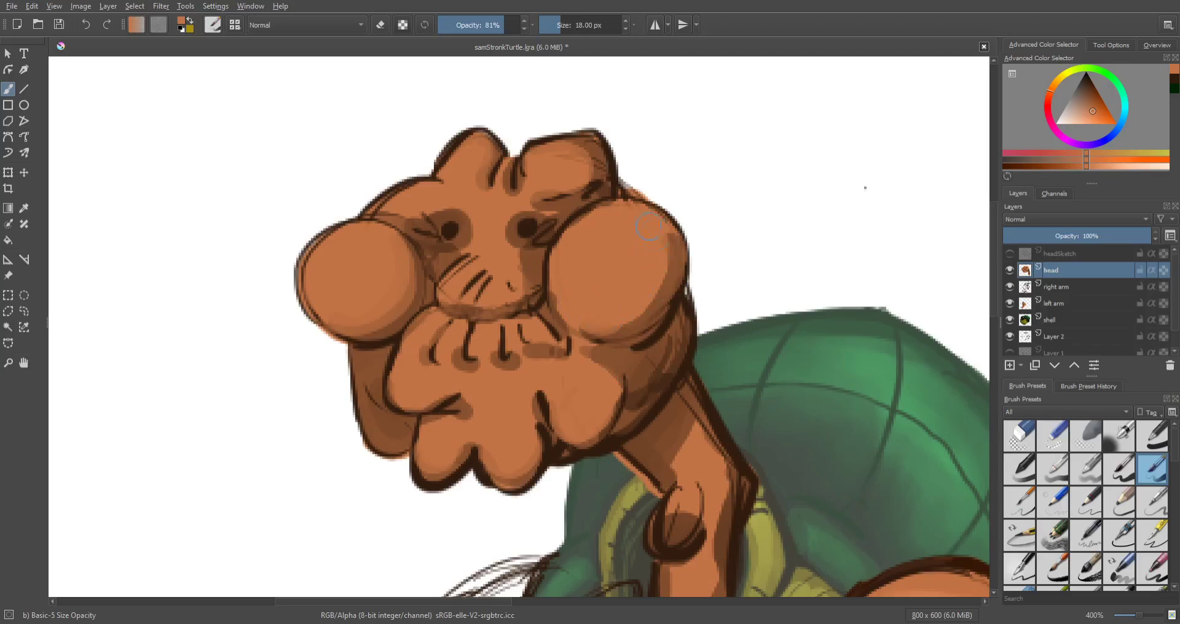
{"action": "left_click_drag", "start_coordinate": [662, 249], "coordinate": [647, 296]}
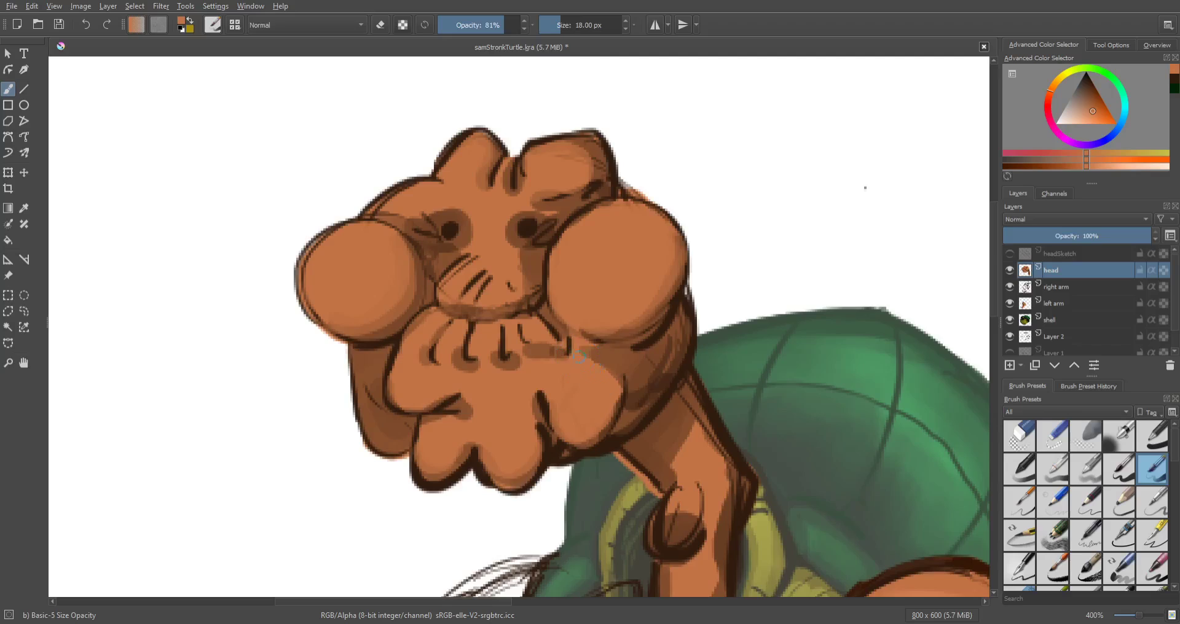
{"action": "left_click_drag", "start_coordinate": [578, 357], "coordinate": [602, 388]}
Step: Choose a salmon pink and paint highlights on both cheeks, the two lower beard lobes and the two head-top lobes
{"action": "left_click_drag", "start_coordinate": [1049, 94], "coordinate": [1082, 116]}
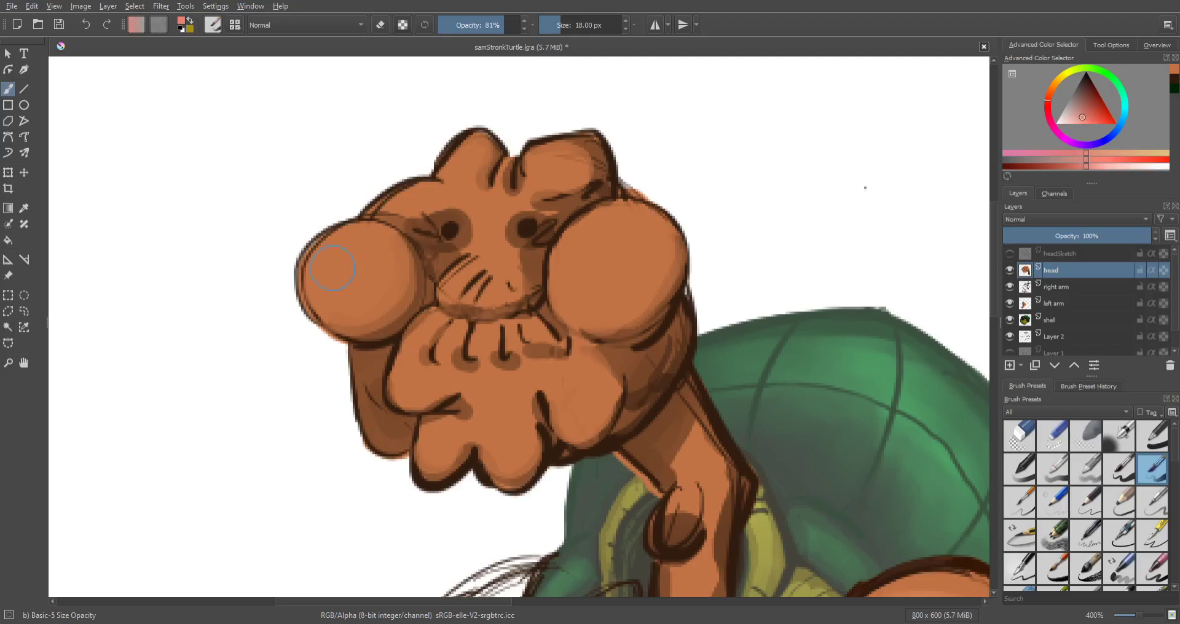
{"action": "mouse_move", "coordinate": [331, 268]}
{"action": "left_mouse_down"}
{"action": "mouse_move", "coordinate": [365, 261]}
{"action": "mouse_move", "coordinate": [338, 262]}
{"action": "left_mouse_up"}
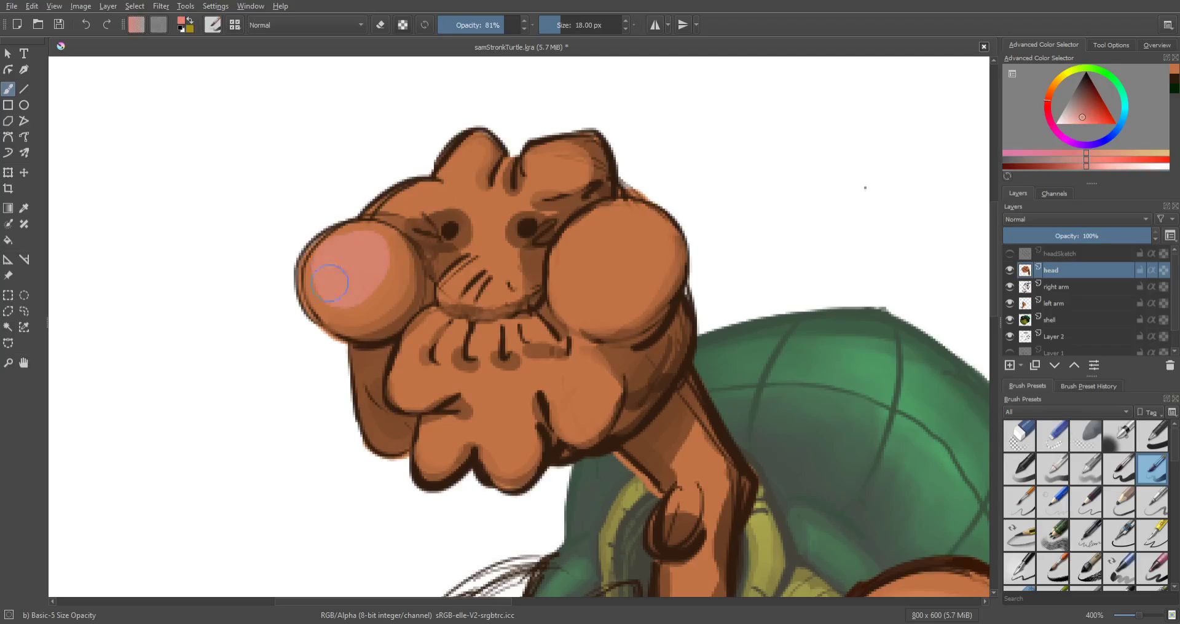
{"action": "mouse_move", "coordinate": [587, 273]}
{"action": "left_mouse_down"}
{"action": "mouse_move", "coordinate": [593, 248]}
{"action": "mouse_move", "coordinate": [631, 257]}
{"action": "mouse_move", "coordinate": [609, 285]}
{"action": "mouse_move", "coordinate": [591, 264]}
{"action": "mouse_move", "coordinate": [610, 238]}
{"action": "mouse_move", "coordinate": [624, 263]}
{"action": "left_mouse_up"}
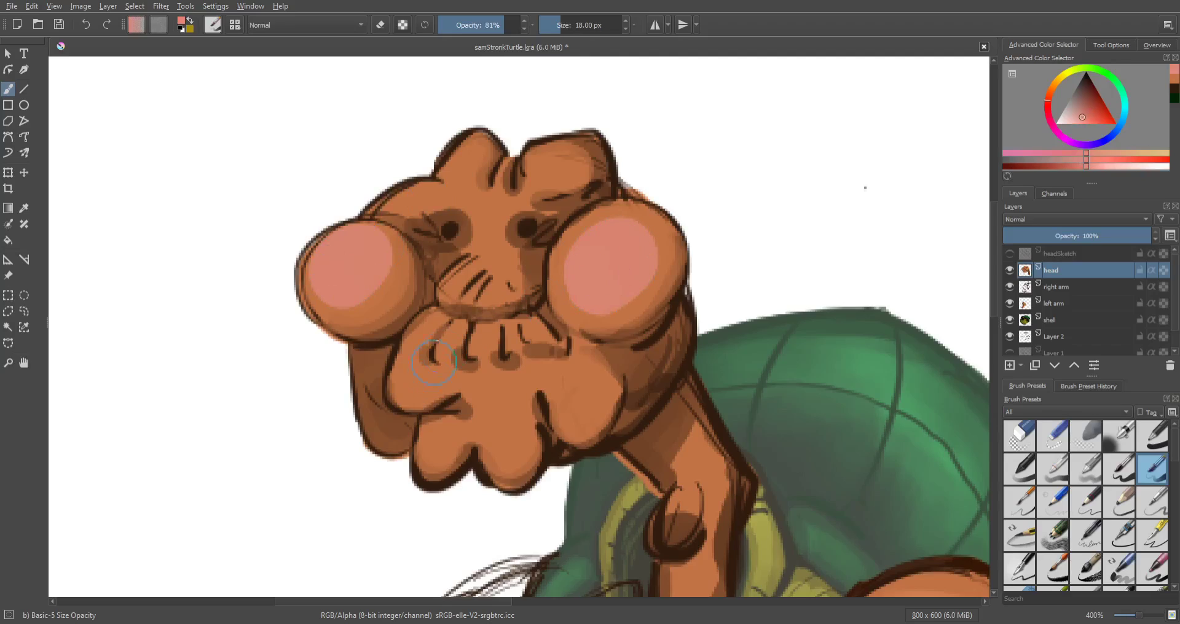
{"action": "mouse_move", "coordinate": [436, 450]}
{"action": "left_mouse_down"}
{"action": "mouse_move", "coordinate": [460, 439]}
{"action": "mouse_move", "coordinate": [503, 452]}
{"action": "left_mouse_up"}
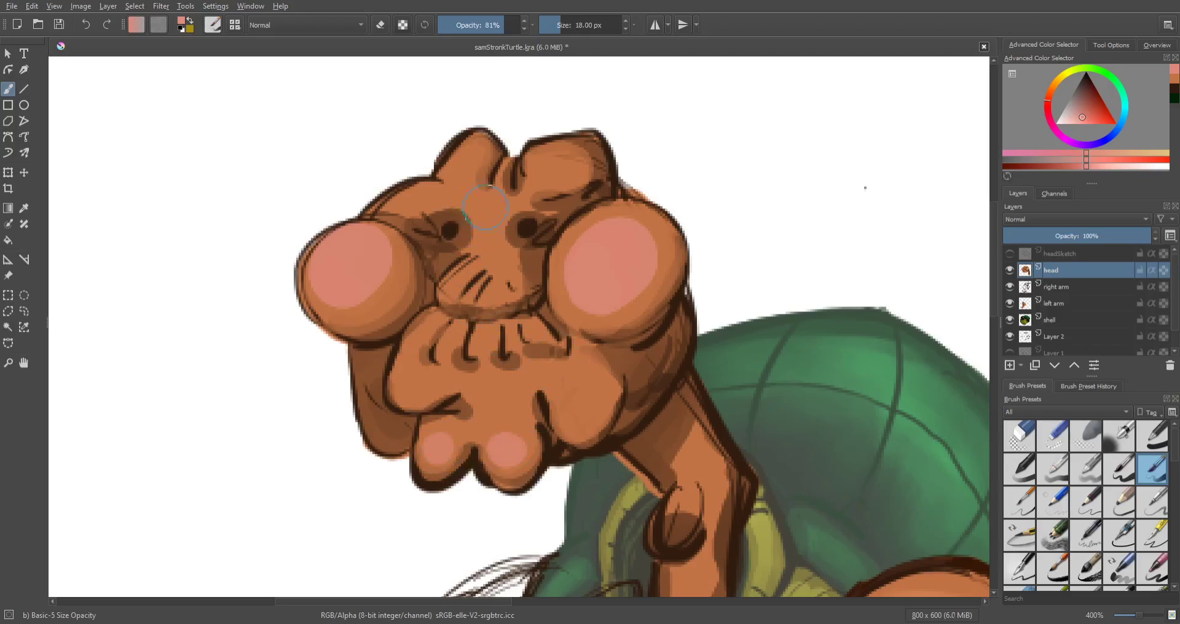
{"action": "left_click_drag", "start_coordinate": [458, 167], "coordinate": [472, 156]}
{"action": "left_click_drag", "start_coordinate": [542, 170], "coordinate": [553, 162]}
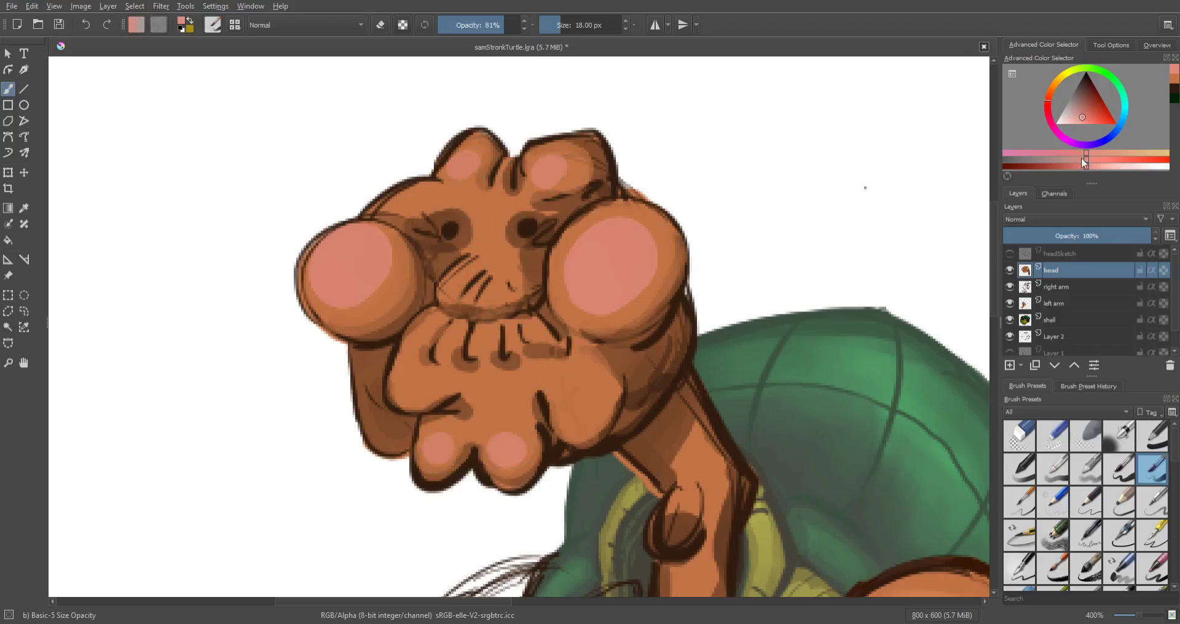
Step: Shift the colour to a light mauve pink and paint smaller highlights inside the pink areas of both cheeks
{"action": "left_click_drag", "start_coordinate": [1078, 115], "coordinate": [1048, 125]}
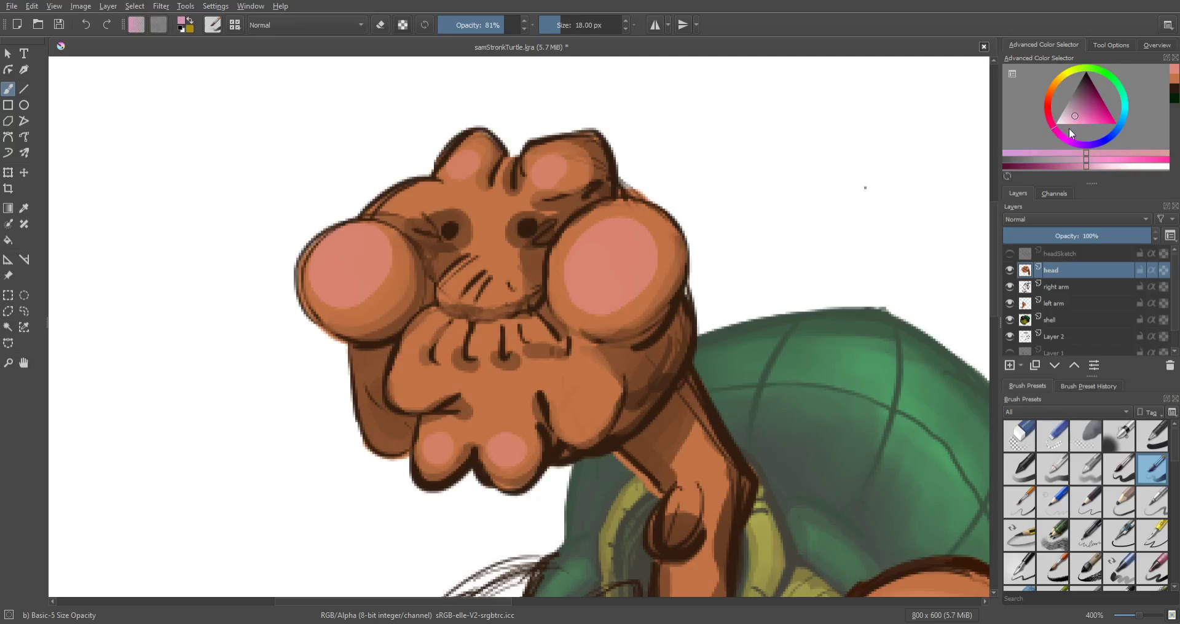
{"action": "left_click_drag", "start_coordinate": [335, 270], "coordinate": [338, 258]}
{"action": "left_click_drag", "start_coordinate": [586, 251], "coordinate": [600, 258]}
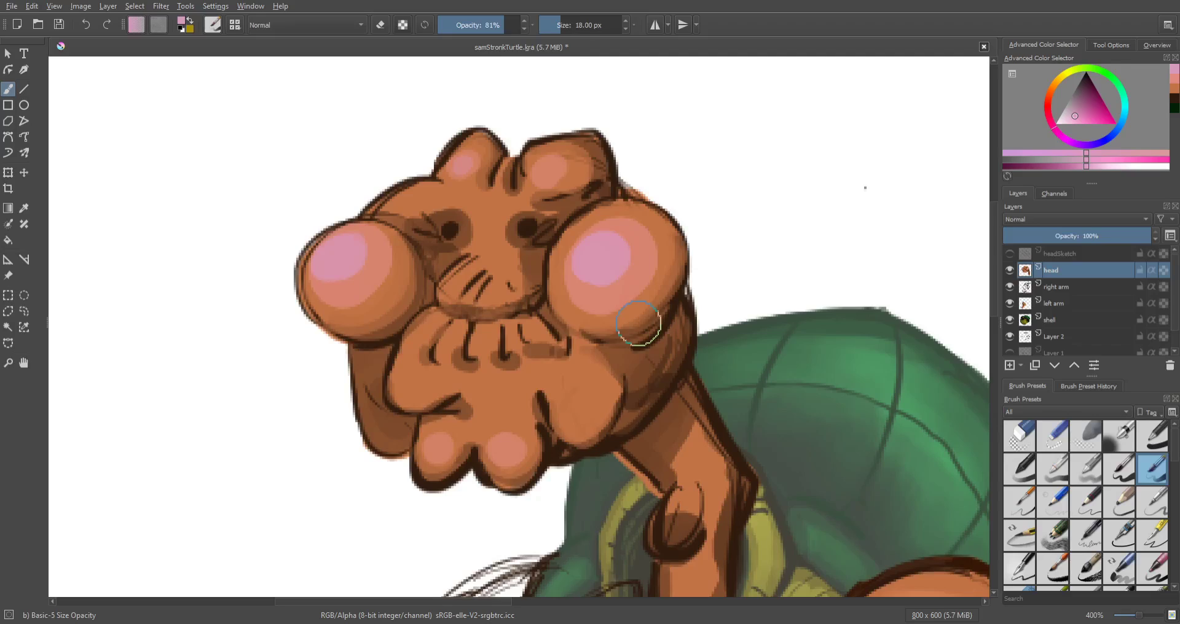
{"action": "left_click_drag", "start_coordinate": [639, 322], "coordinate": [586, 348]}
{"action": "left_click_drag", "start_coordinate": [525, 349], "coordinate": [556, 351]}
Step: Select the Blender Textured Soft brush and set it to 14 px size and 81% opacity
{"action": "scroll", "coordinate": [1099, 521], "scroll_direction": "down", "scroll_amount": 5}
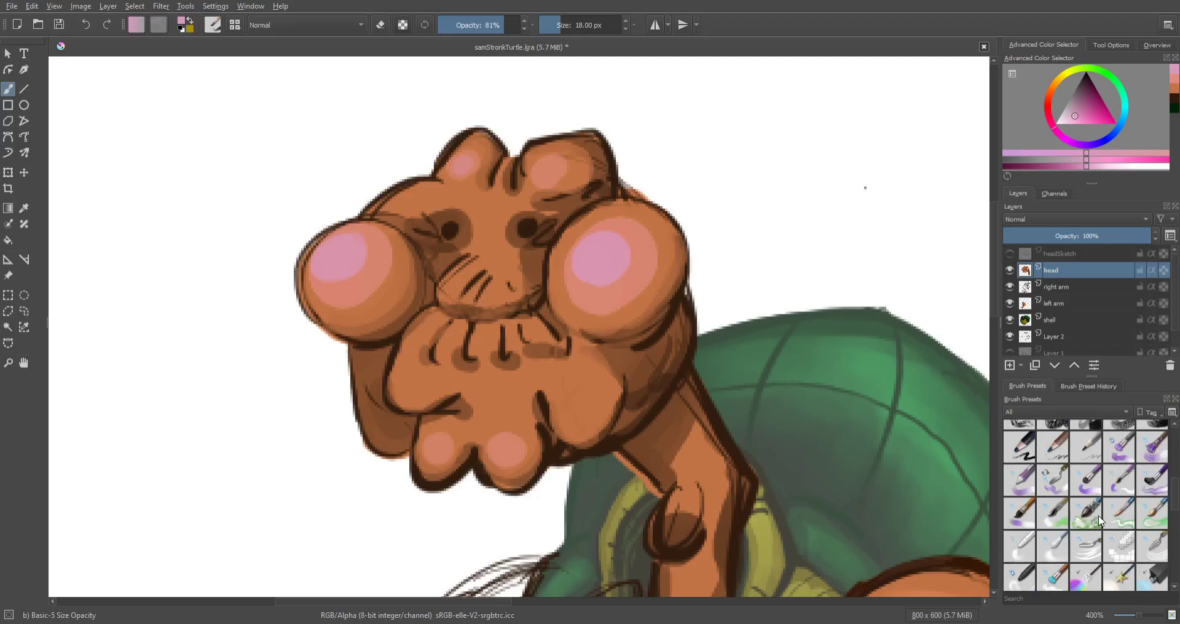
{"action": "left_click", "coordinate": [1064, 583]}
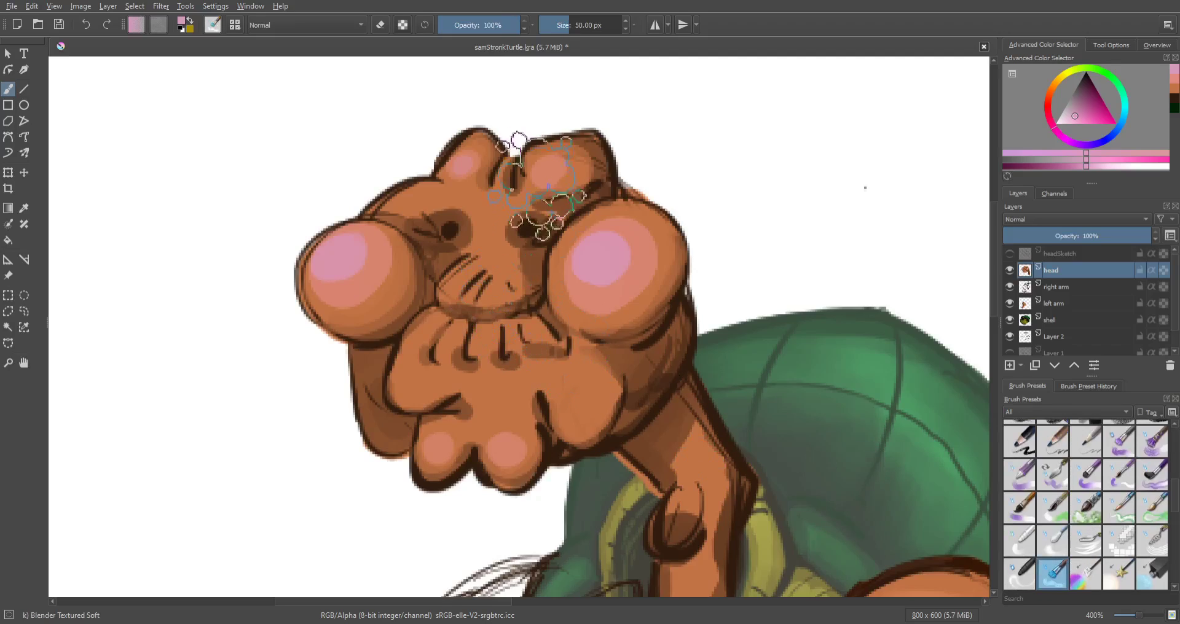
{"action": "key", "text": "bracketleft"}
{"action": "key", "text": "bracketleft"}
{"action": "key", "text": "bracketleft"}
{"action": "key", "text": "bracketleft"}
{"action": "key", "text": "bracketleft"}
{"action": "key", "text": "bracketleft"}
{"action": "key", "text": "bracketleft"}
{"action": "key", "text": "bracketleft"}
{"action": "key", "text": "bracketleft"}
{"action": "key", "text": "bracketleft"}
{"action": "key", "text": "bracketleft"}
{"action": "key", "text": "bracketleft"}
{"action": "key", "text": "bracketleft"}
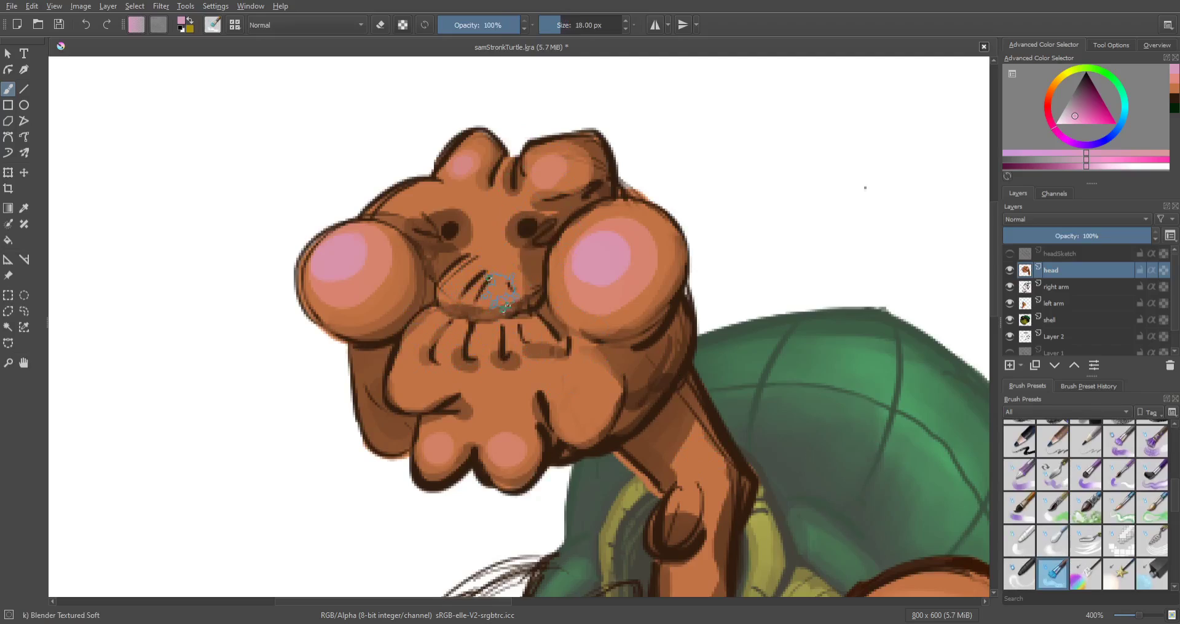
{"action": "left_click", "coordinate": [507, 26]}
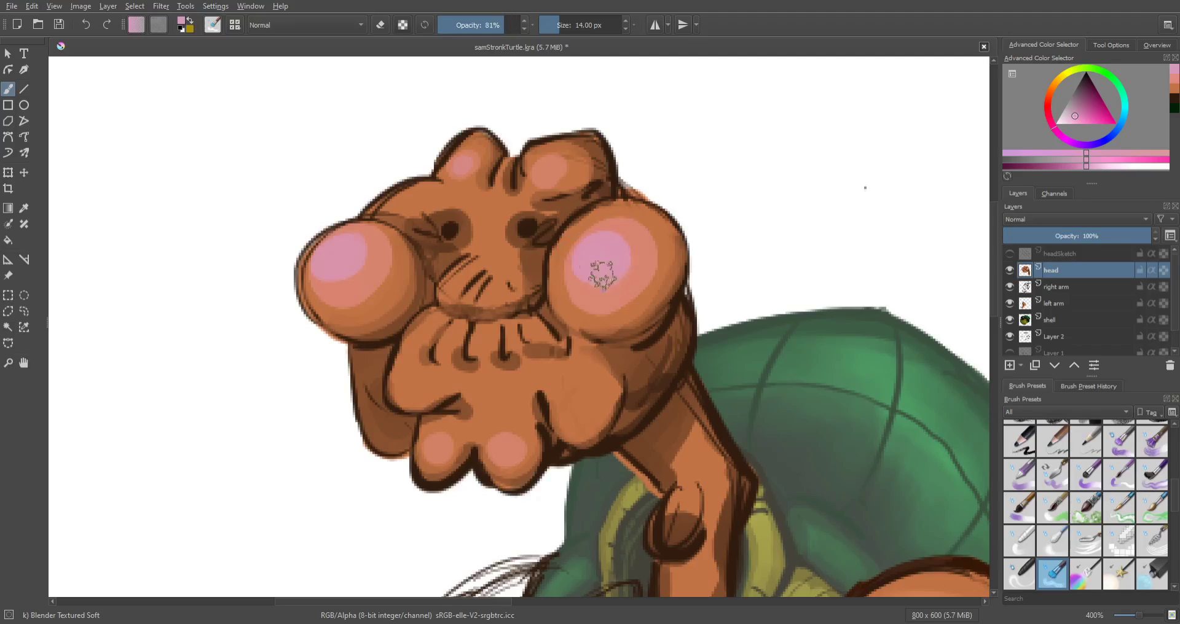
Step: Blend the pink highlights into the orange skin on both cheeks and the two head-top lobes
{"action": "mouse_move", "coordinate": [618, 251]}
{"action": "left_mouse_down"}
{"action": "mouse_move", "coordinate": [605, 272]}
{"action": "mouse_move", "coordinate": [581, 257]}
{"action": "mouse_move", "coordinate": [600, 236]}
{"action": "mouse_move", "coordinate": [608, 274]}
{"action": "mouse_move", "coordinate": [597, 266]}
{"action": "mouse_move", "coordinate": [613, 263]}
{"action": "mouse_move", "coordinate": [582, 283]}
{"action": "mouse_move", "coordinate": [619, 283]}
{"action": "mouse_move", "coordinate": [609, 309]}
{"action": "mouse_move", "coordinate": [633, 262]}
{"action": "left_mouse_up"}
{"action": "mouse_move", "coordinate": [342, 256]}
{"action": "left_mouse_down"}
{"action": "mouse_move", "coordinate": [378, 268]}
{"action": "mouse_move", "coordinate": [323, 301]}
{"action": "mouse_move", "coordinate": [379, 243]}
{"action": "left_mouse_up"}
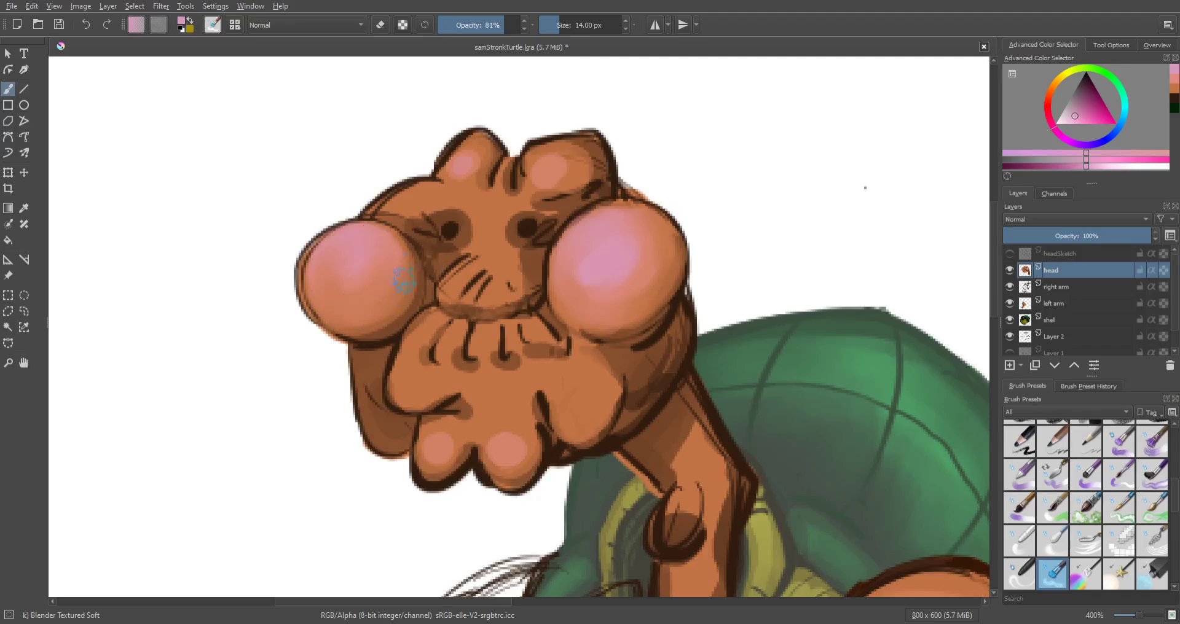
{"action": "mouse_move", "coordinate": [464, 164]}
{"action": "left_mouse_down"}
{"action": "mouse_move", "coordinate": [548, 164]}
{"action": "mouse_move", "coordinate": [561, 192]}
{"action": "mouse_move", "coordinate": [579, 194]}
{"action": "left_mouse_up"}
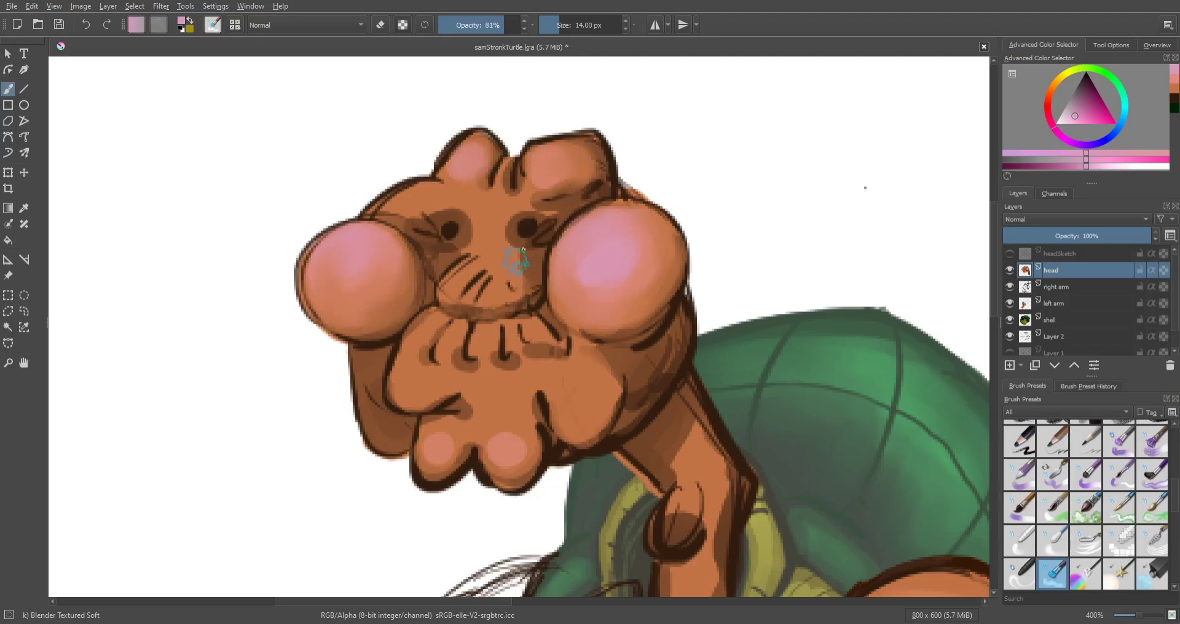
Step: Blend the shading around the mouth, chin wrinkles and jaw, and the highlights on the two lower beard lobes
{"action": "mouse_move", "coordinate": [520, 294]}
{"action": "left_mouse_down"}
{"action": "mouse_move", "coordinate": [455, 304]}
{"action": "mouse_move", "coordinate": [535, 353]}
{"action": "left_mouse_up"}
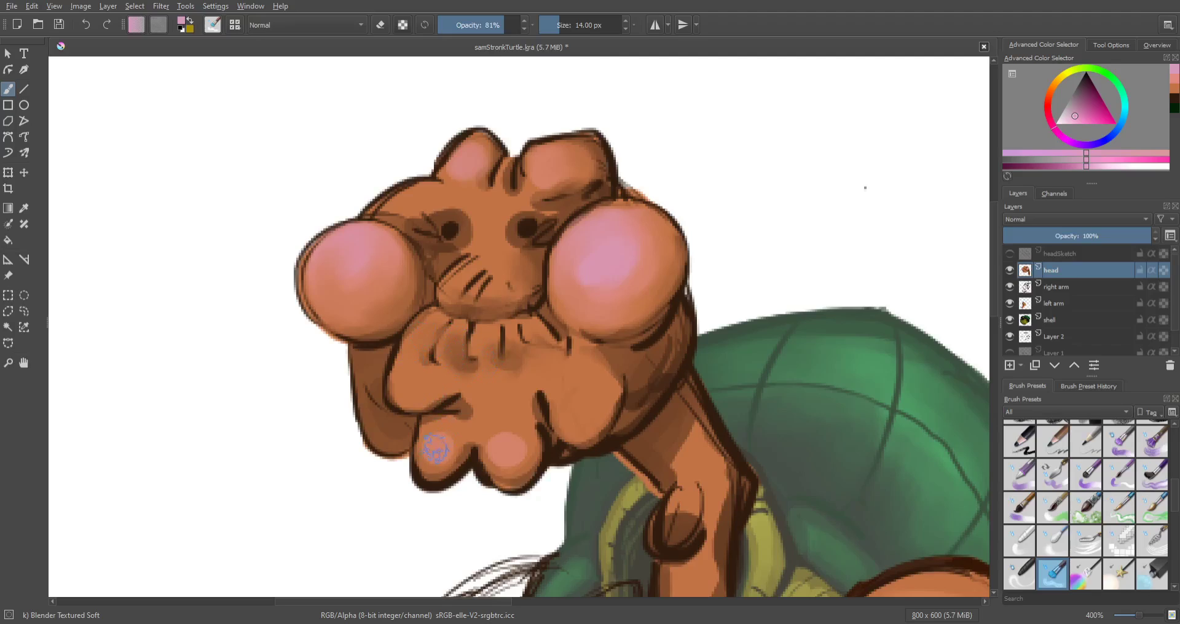
{"action": "left_click_drag", "start_coordinate": [435, 449], "coordinate": [430, 459]}
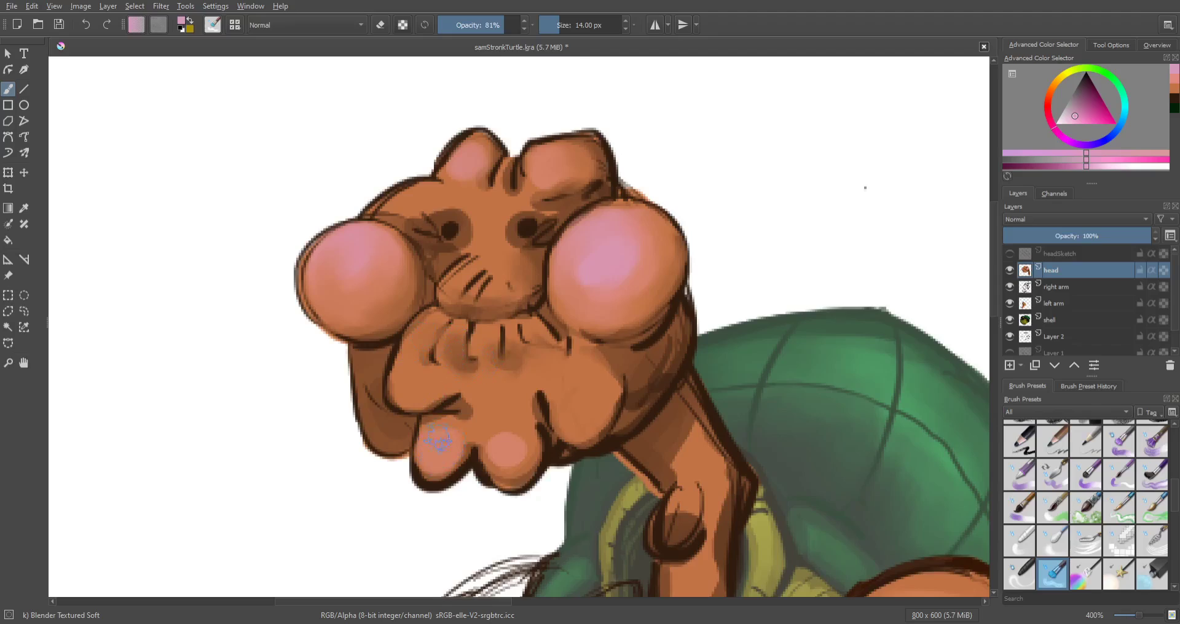
{"action": "left_click_drag", "start_coordinate": [525, 452], "coordinate": [508, 446]}
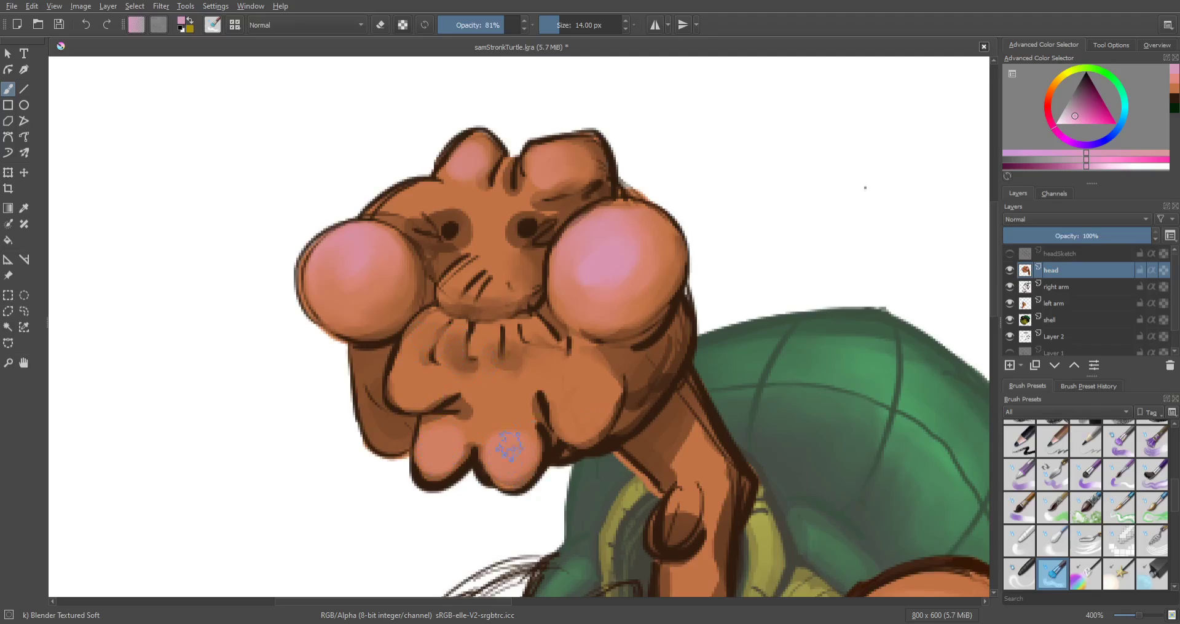
{"action": "mouse_move", "coordinate": [595, 397]}
{"action": "left_mouse_down"}
{"action": "mouse_move", "coordinate": [572, 429]}
{"action": "mouse_move", "coordinate": [645, 363]}
{"action": "mouse_move", "coordinate": [634, 412]}
{"action": "mouse_move", "coordinate": [679, 332]}
{"action": "mouse_move", "coordinate": [663, 335]}
{"action": "mouse_move", "coordinate": [640, 393]}
{"action": "left_mouse_up"}
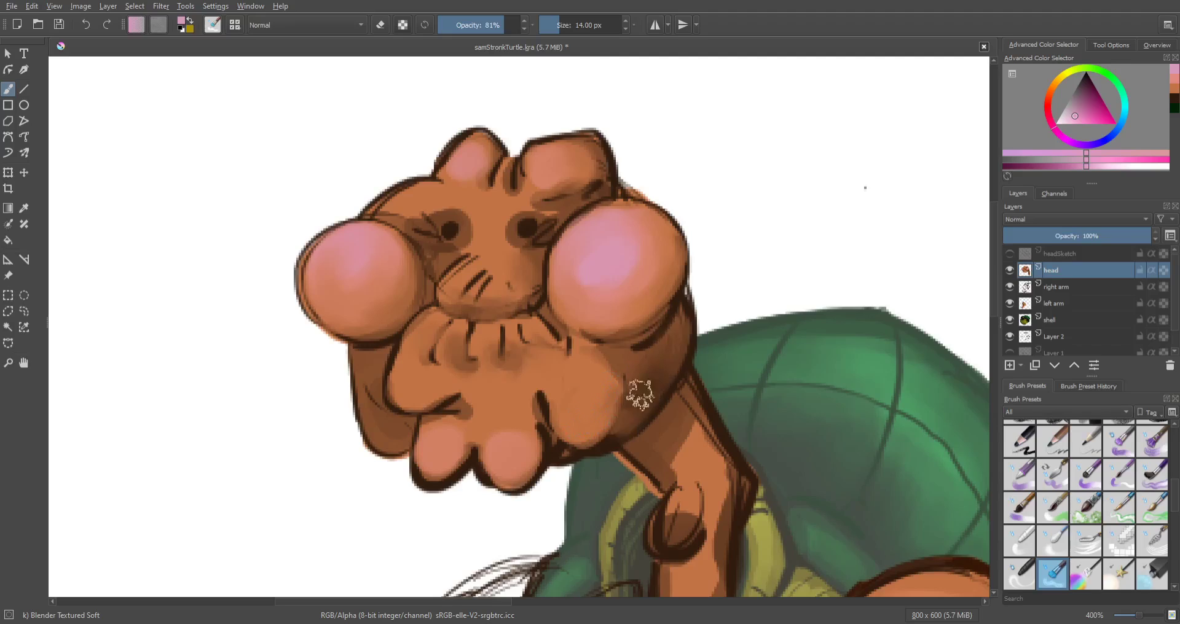
Step: Blend the dark shading on the neck, the throat bulge and the base of the neck inside the shell collar
{"action": "mouse_move", "coordinate": [676, 445]}
{"action": "left_mouse_down"}
{"action": "mouse_move", "coordinate": [685, 416]}
{"action": "mouse_move", "coordinate": [683, 440]}
{"action": "mouse_move", "coordinate": [689, 420]}
{"action": "mouse_move", "coordinate": [712, 451]}
{"action": "mouse_move", "coordinate": [697, 420]}
{"action": "mouse_move", "coordinate": [708, 453]}
{"action": "mouse_move", "coordinate": [698, 225]}
{"action": "left_mouse_up"}
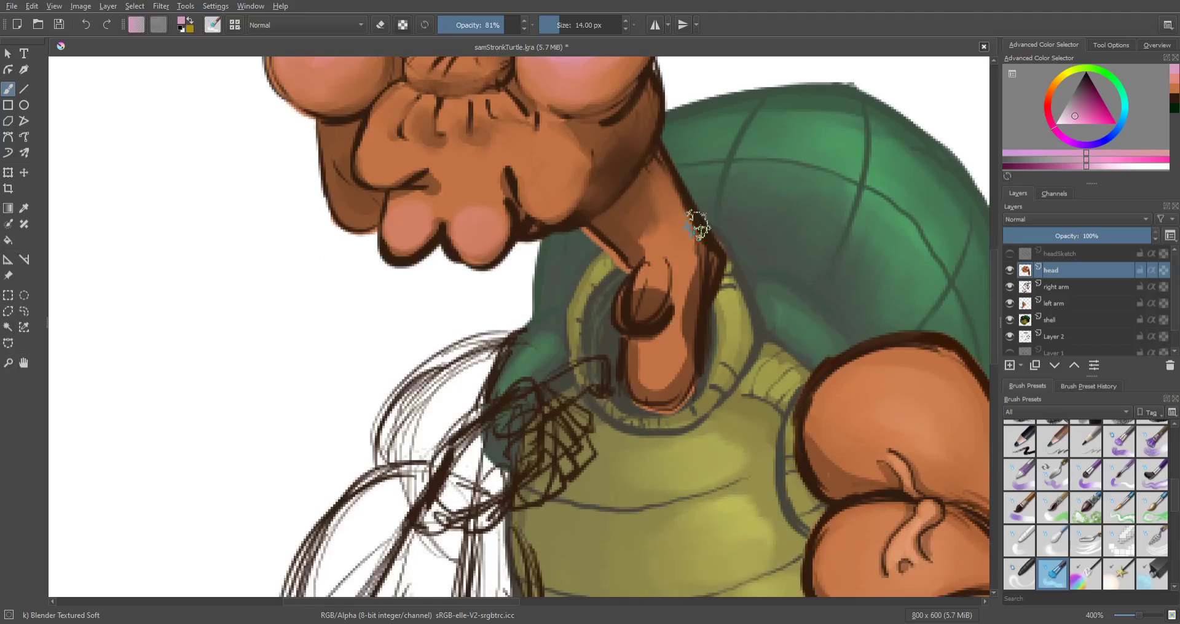
{"action": "mouse_move", "coordinate": [653, 299]}
{"action": "left_mouse_down"}
{"action": "mouse_move", "coordinate": [641, 290]}
{"action": "mouse_move", "coordinate": [647, 308]}
{"action": "mouse_move", "coordinate": [639, 295]}
{"action": "mouse_move", "coordinate": [633, 311]}
{"action": "mouse_move", "coordinate": [651, 281]}
{"action": "mouse_move", "coordinate": [640, 296]}
{"action": "mouse_move", "coordinate": [689, 274]}
{"action": "left_mouse_up"}
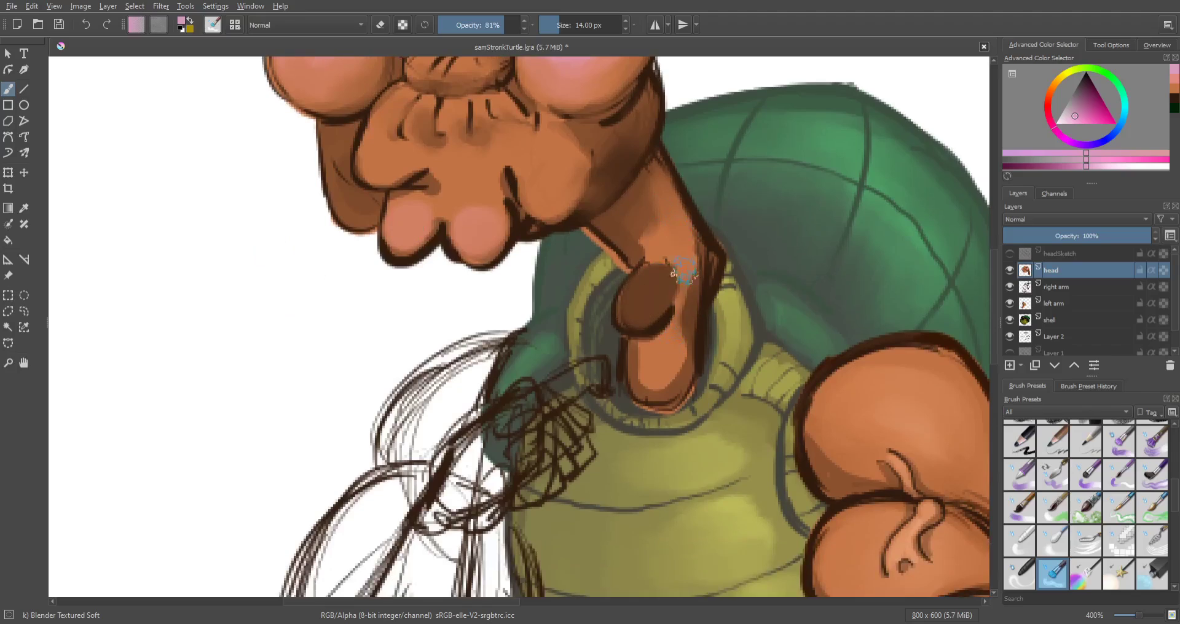
{"action": "mouse_move", "coordinate": [661, 375]}
{"action": "left_mouse_down"}
{"action": "mouse_move", "coordinate": [642, 385]}
{"action": "mouse_move", "coordinate": [644, 363]}
{"action": "left_mouse_up"}
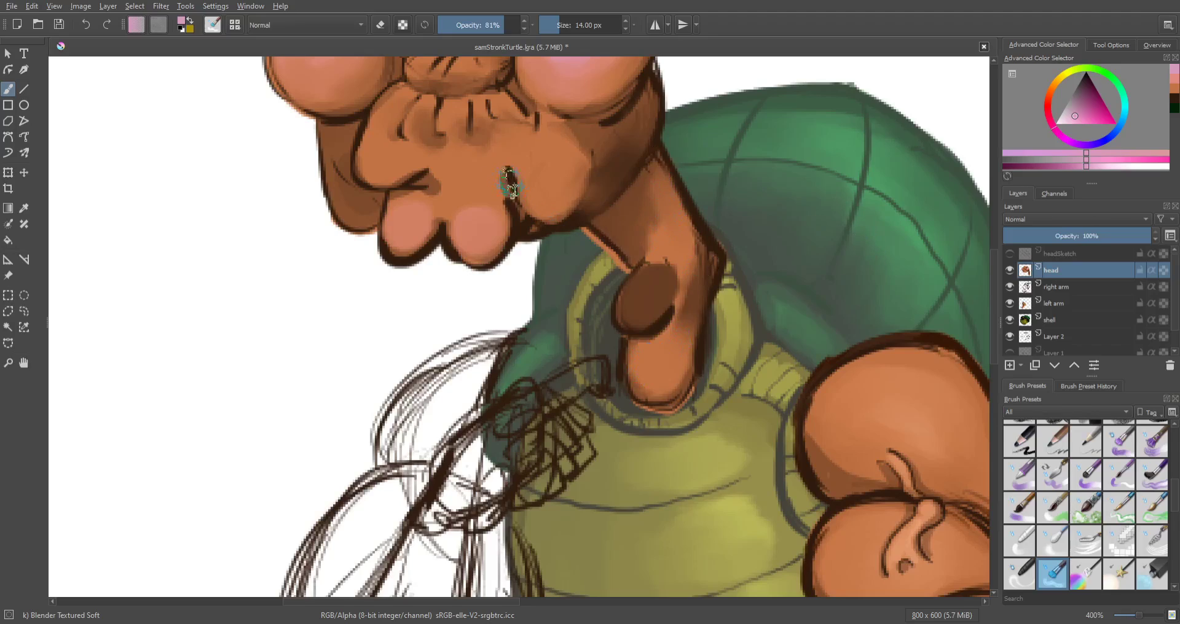
Step: Sample the orange skin colour from the jaw area and return to the freehand brush
{"action": "key", "text": "i"}
{"action": "key", "text": "p"}
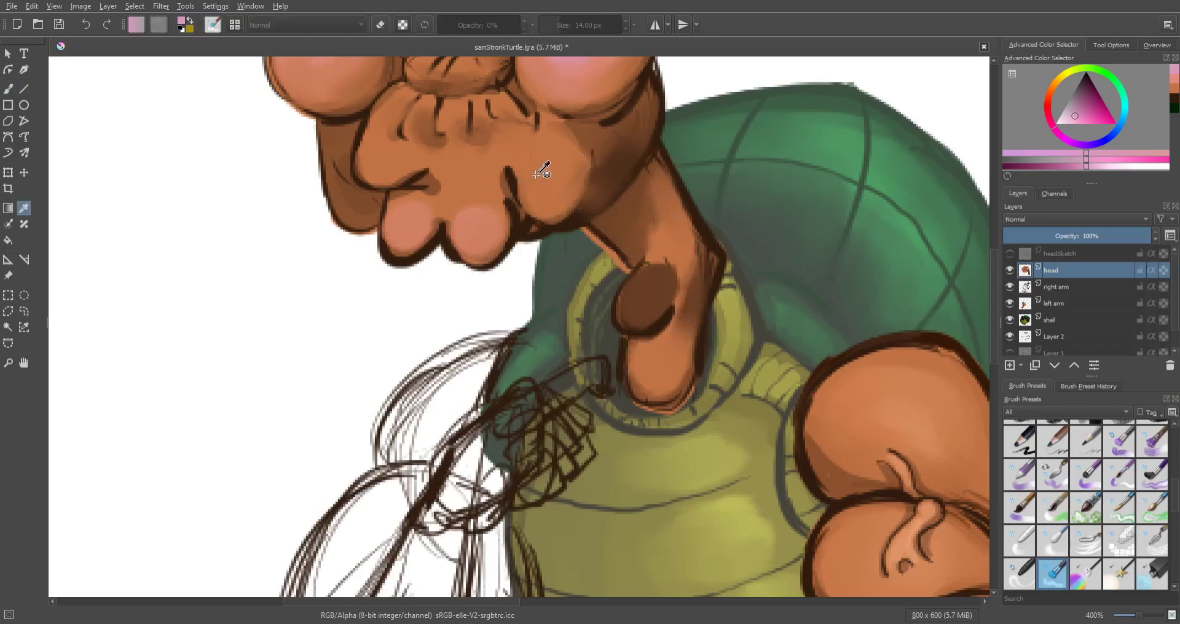
{"action": "left_click", "coordinate": [544, 168]}
{"action": "key", "text": "b"}
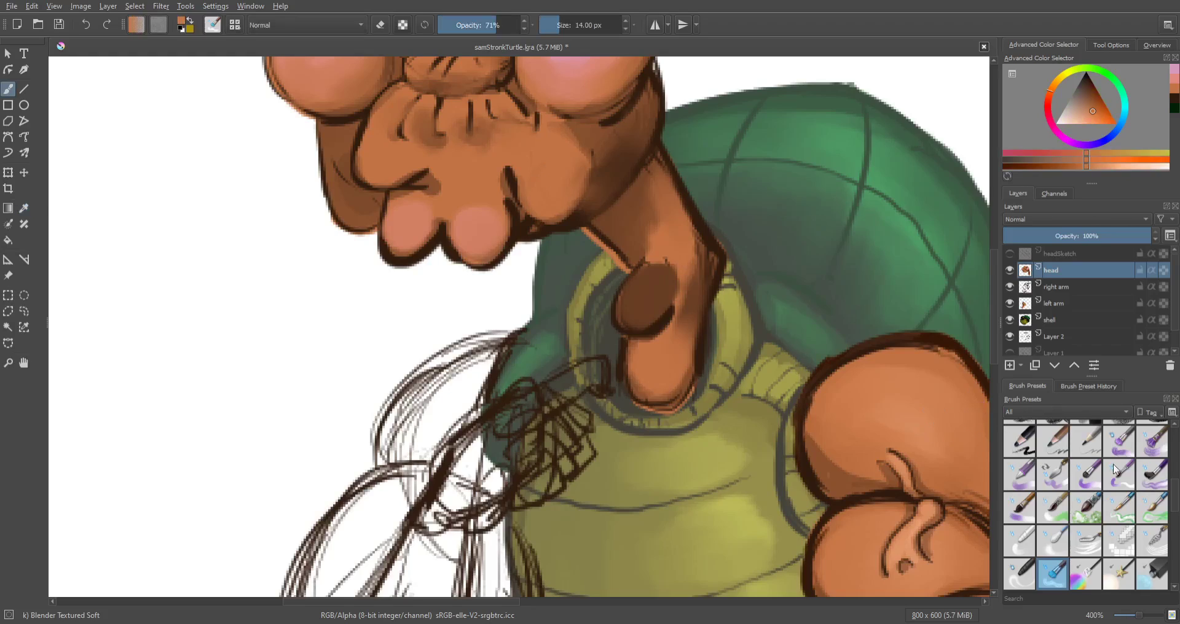
Step: Select the Basic-5 Size Opacity brush and set it to 7 px size and 82% opacity
{"action": "scroll", "coordinate": [1174, 446], "scroll_direction": "up", "scroll_amount": 3}
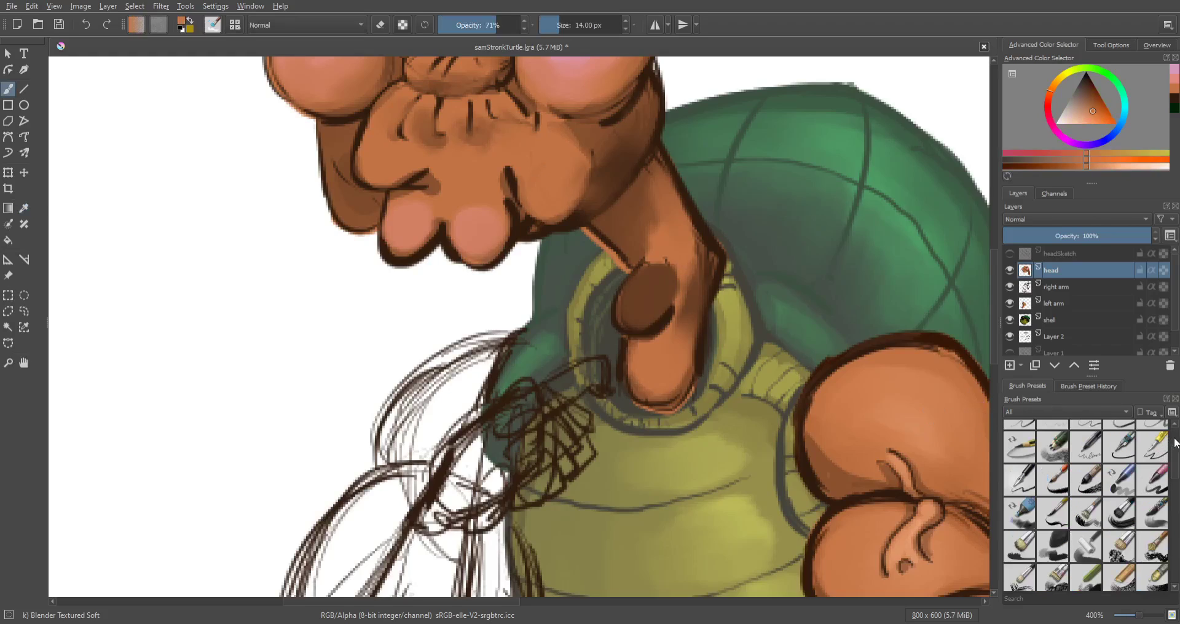
{"action": "scroll", "coordinate": [1173, 444], "scroll_direction": "up", "scroll_amount": 3}
{"action": "left_click", "coordinate": [1148, 470]}
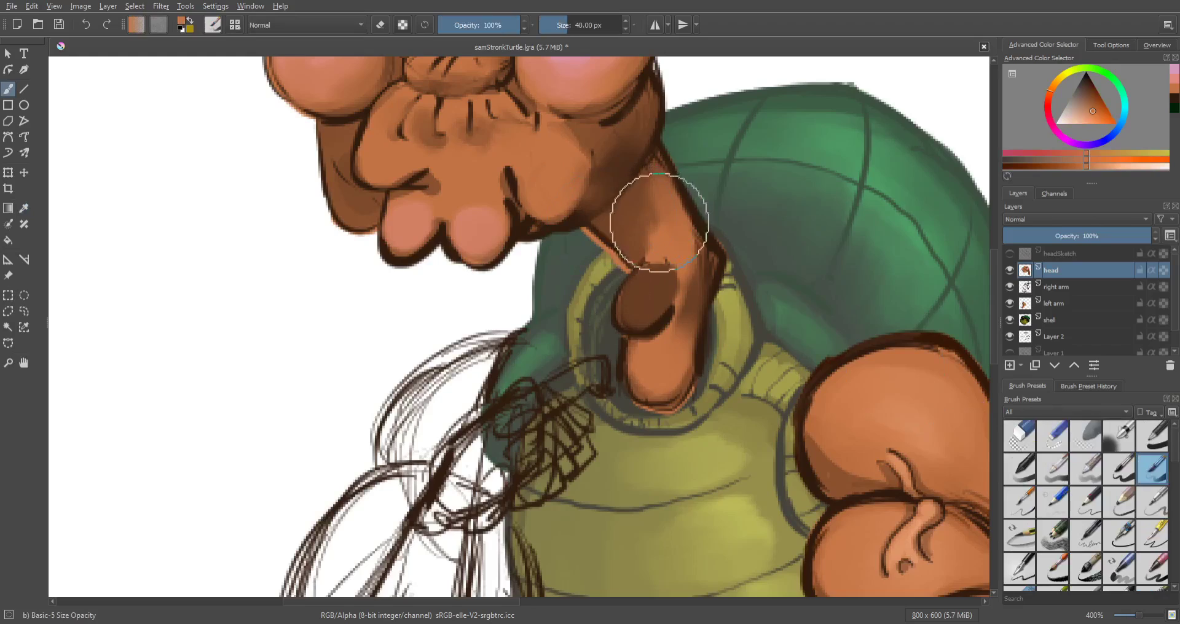
{"action": "key", "text": "bracketleft"}
{"action": "key", "text": "bracketleft"}
{"action": "key", "text": "bracketleft"}
{"action": "key", "text": "bracketleft"}
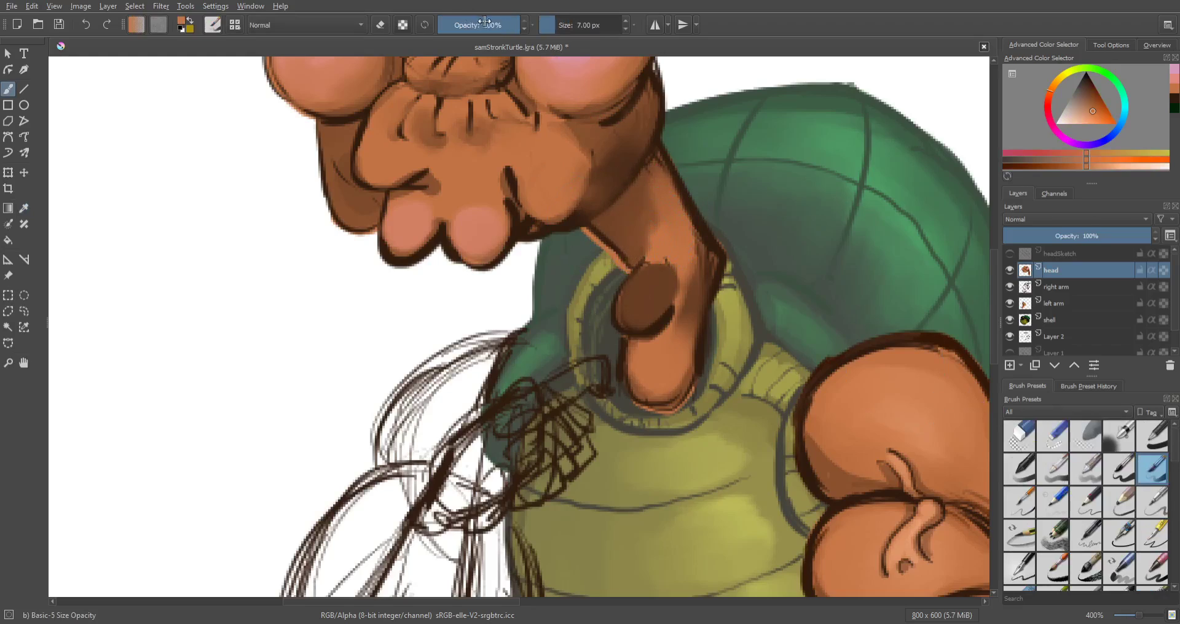
{"action": "left_click", "coordinate": [506, 22]}
Step: Paint orange skin colour over the dark throat bulge and touch up the neck beside it
{"action": "mouse_move", "coordinate": [615, 298]}
{"action": "left_mouse_down"}
{"action": "mouse_move", "coordinate": [632, 284]}
{"action": "mouse_move", "coordinate": [643, 293]}
{"action": "mouse_move", "coordinate": [629, 303]}
{"action": "left_mouse_up"}
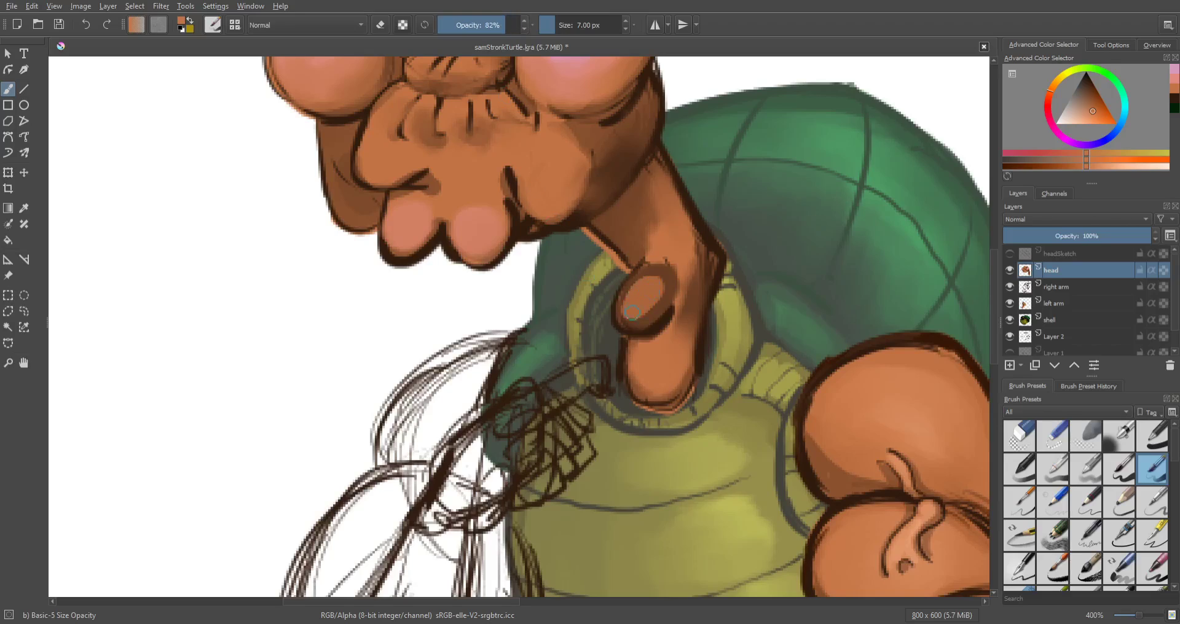
{"action": "left_click_drag", "start_coordinate": [655, 282], "coordinate": [632, 305]}
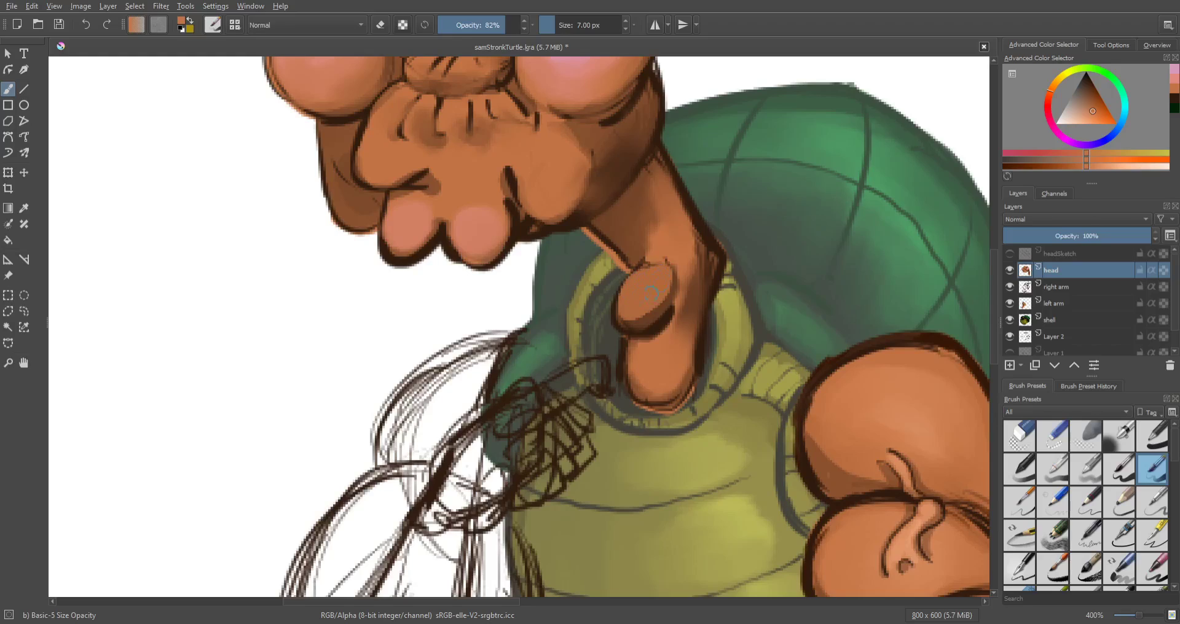
{"action": "left_click_drag", "start_coordinate": [655, 284], "coordinate": [636, 293]}
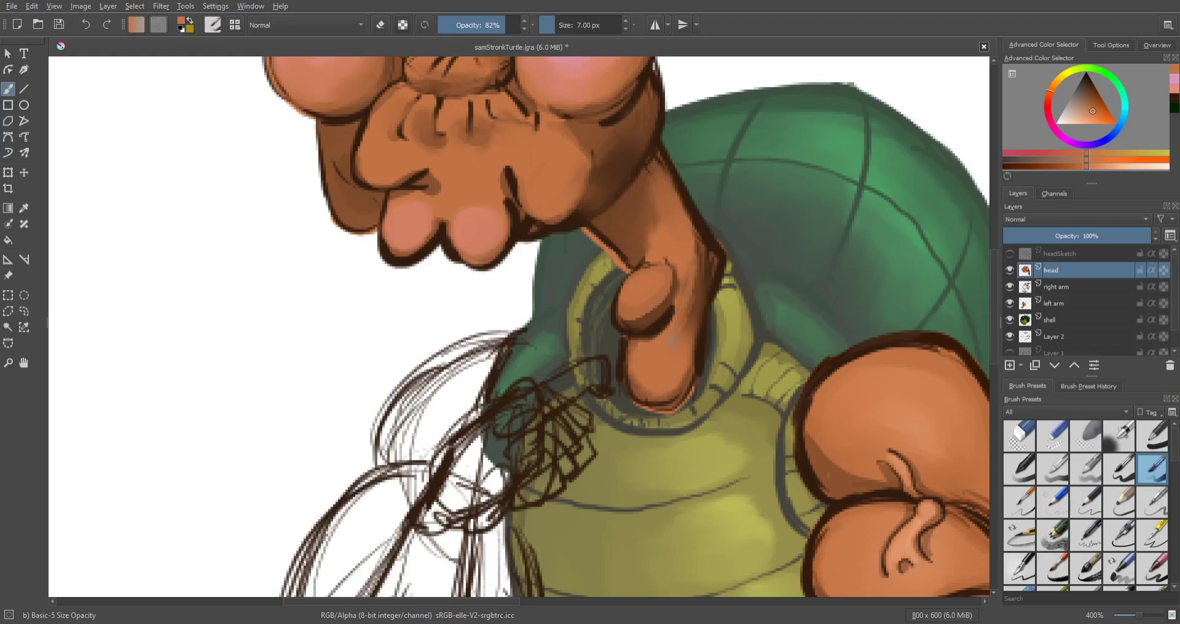
{"action": "left_click_drag", "start_coordinate": [698, 255], "coordinate": [704, 277]}
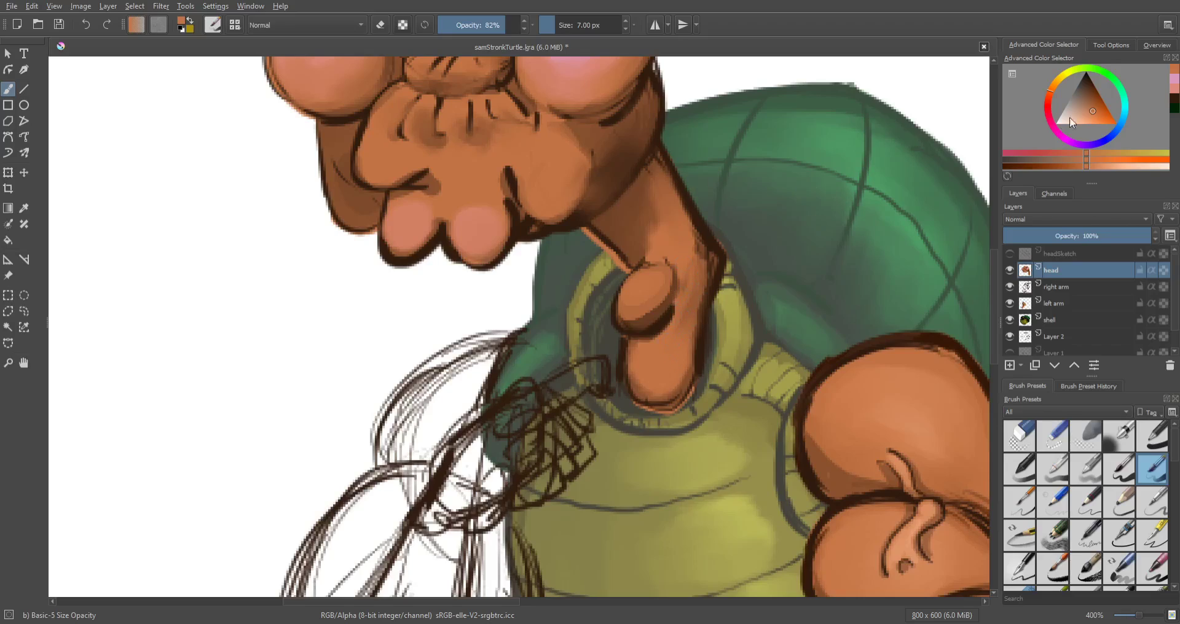
Step: Paint dark brown shadow under the jaw, darken the colour by sampling the jaw outline, and continue with an 11 px brush
{"action": "left_click_drag", "start_coordinate": [1085, 98], "coordinate": [1094, 84]}
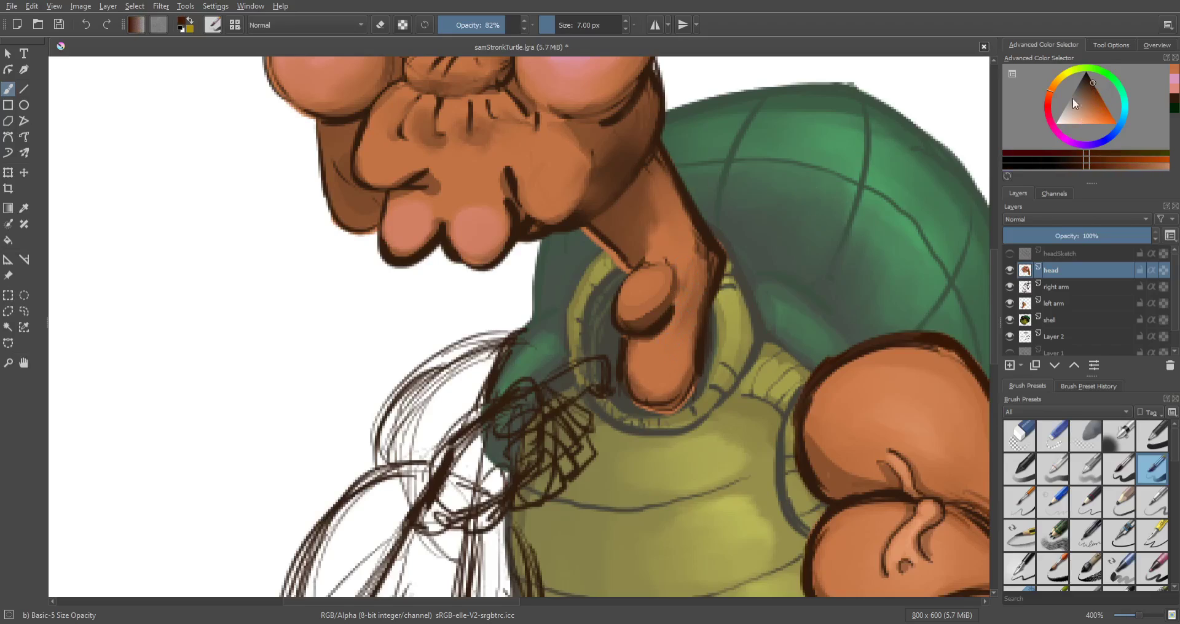
{"action": "mouse_move", "coordinate": [640, 153]}
{"action": "left_mouse_down"}
{"action": "mouse_move", "coordinate": [600, 209]}
{"action": "mouse_move", "coordinate": [588, 208]}
{"action": "left_mouse_up"}
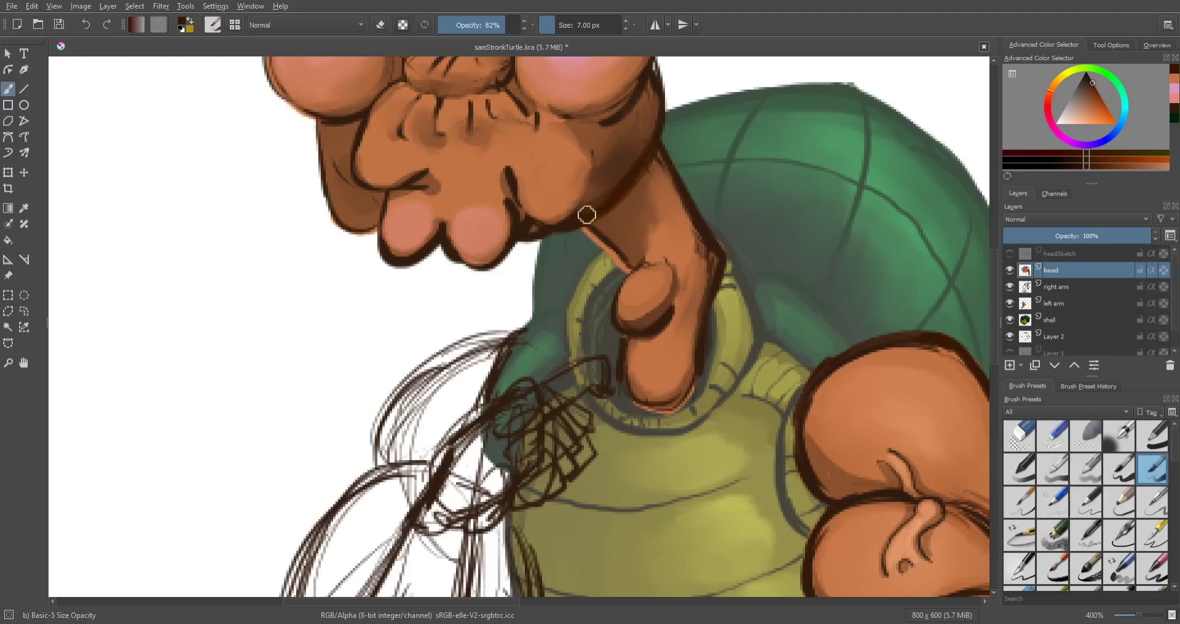
{"action": "key", "text": "p"}
{"action": "left_click", "coordinate": [522, 227]}
{"action": "key", "text": "b"}
{"action": "key", "text": "bracketright"}
{"action": "key", "text": "bracketright"}
{"action": "key", "text": "bracketright"}
{"action": "key", "text": "bracketright"}
{"action": "key", "text": "bracketright"}
{"action": "left_click_drag", "start_coordinate": [599, 215], "coordinate": [577, 223]}
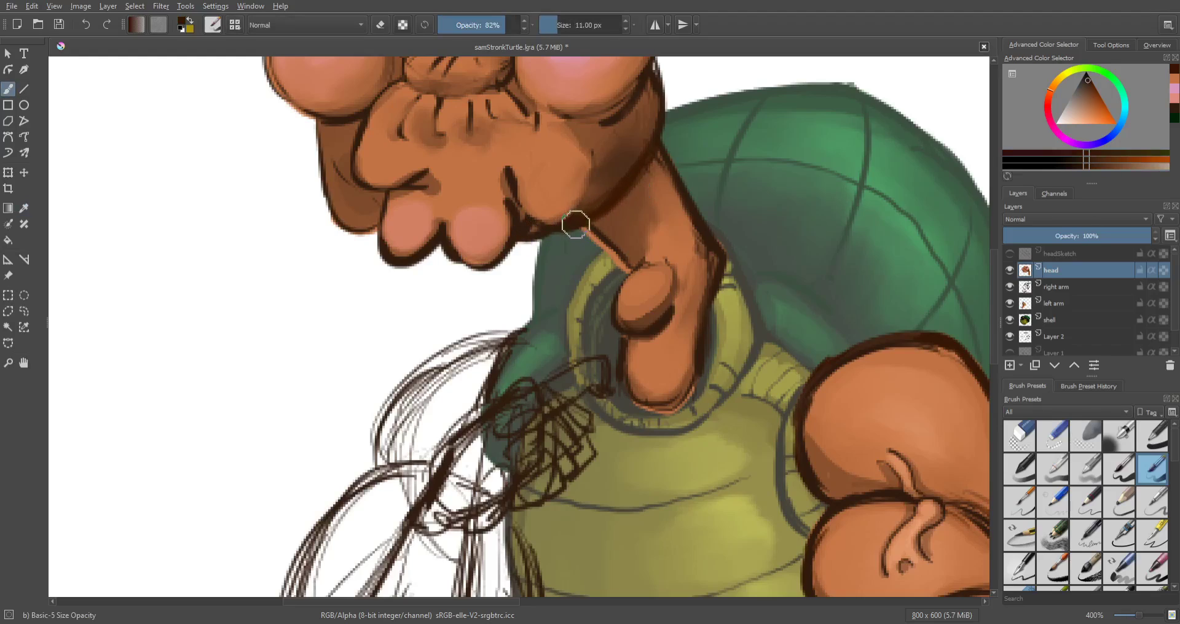
Step: Reduce the brush to 7 px and extend the dark brown shading along the jaw's lower edge and the neck
{"action": "key", "text": "bracketleft"}
{"action": "key", "text": "bracketleft"}
{"action": "key", "text": "bracketleft"}
{"action": "key", "text": "bracketleft"}
{"action": "key", "text": "bracketleft"}
{"action": "left_click_drag", "start_coordinate": [654, 154], "coordinate": [579, 224]}
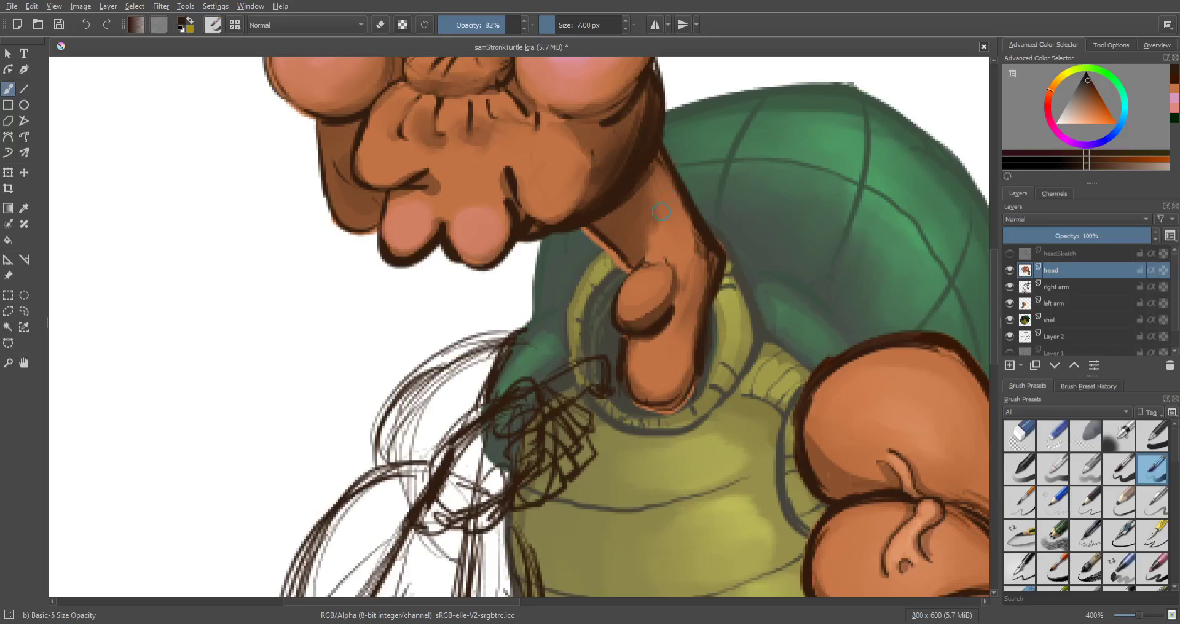
{"action": "mouse_move", "coordinate": [613, 212]}
{"action": "left_mouse_down"}
{"action": "mouse_move", "coordinate": [607, 243]}
{"action": "mouse_move", "coordinate": [624, 223]}
{"action": "mouse_move", "coordinate": [644, 241]}
{"action": "left_mouse_up"}
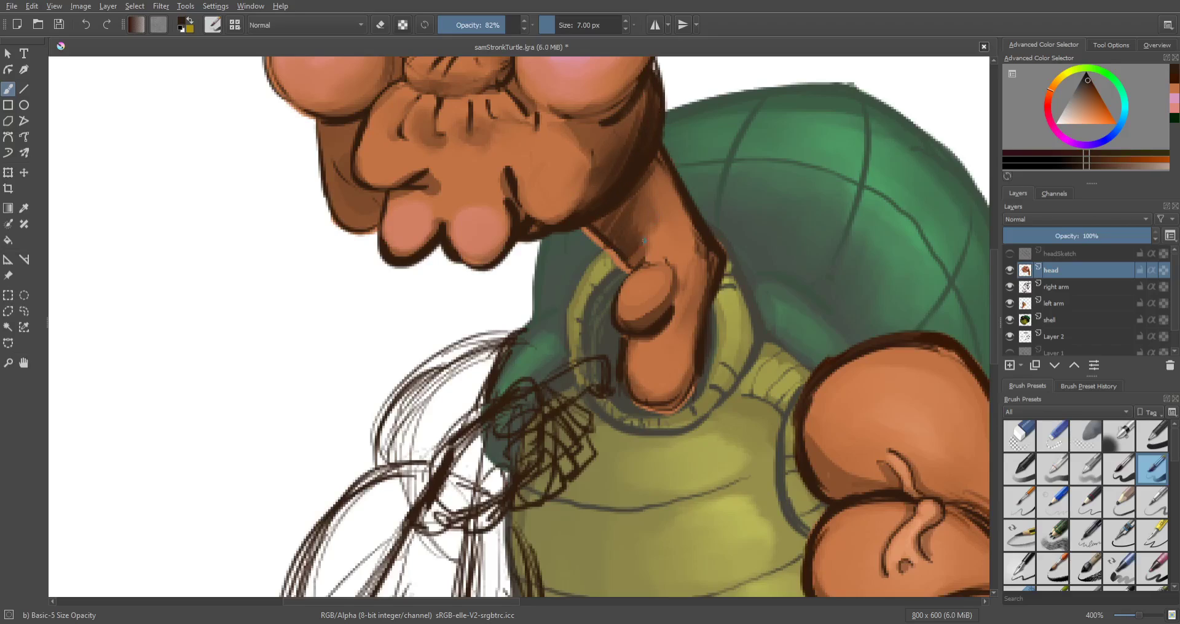
{"action": "left_click_drag", "start_coordinate": [695, 324], "coordinate": [687, 392]}
Step: Paint dark brown shading around the inner and lower edges of both cheeks and on the side of the jaw
{"action": "scroll", "coordinate": [690, 371], "scroll_direction": "down", "scroll_amount": 2}
{"action": "left_click_drag", "start_coordinate": [657, 257], "coordinate": [721, 427]}
{"action": "scroll", "coordinate": [664, 353], "scroll_direction": "up", "scroll_amount": 3}
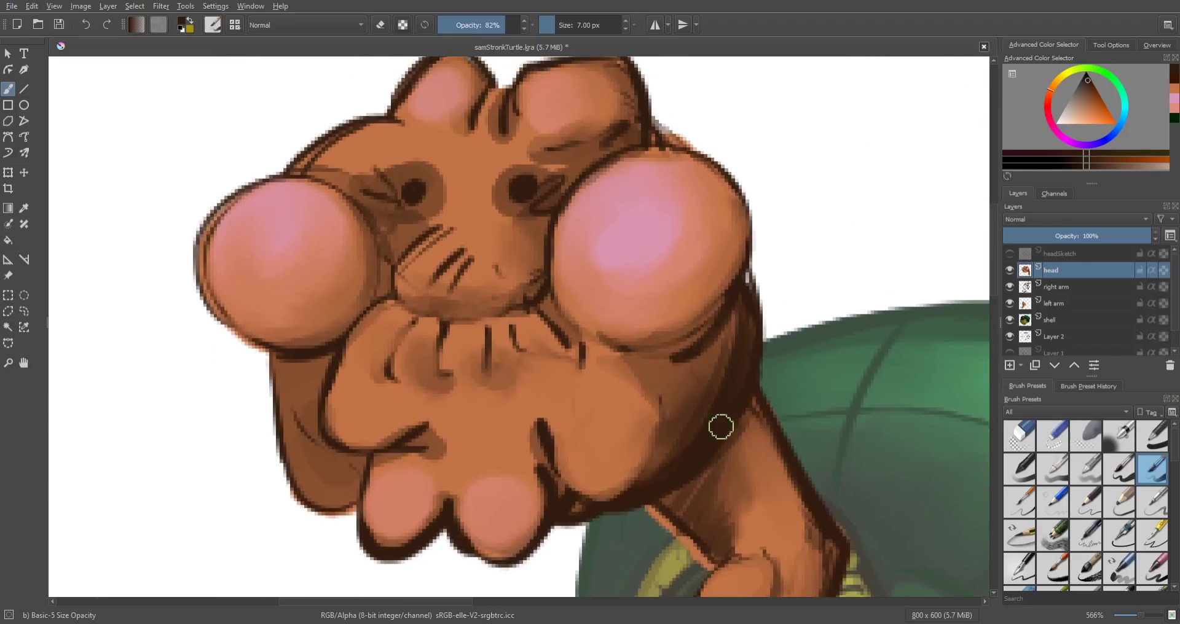
{"action": "mouse_move", "coordinate": [377, 244]}
{"action": "left_mouse_down"}
{"action": "mouse_move", "coordinate": [365, 278]}
{"action": "mouse_move", "coordinate": [382, 257]}
{"action": "mouse_move", "coordinate": [377, 293]}
{"action": "mouse_move", "coordinate": [337, 338]}
{"action": "mouse_move", "coordinate": [357, 349]}
{"action": "mouse_move", "coordinate": [282, 362]}
{"action": "mouse_move", "coordinate": [328, 358]}
{"action": "mouse_move", "coordinate": [288, 372]}
{"action": "mouse_move", "coordinate": [315, 405]}
{"action": "mouse_move", "coordinate": [280, 365]}
{"action": "mouse_move", "coordinate": [322, 378]}
{"action": "left_mouse_up"}
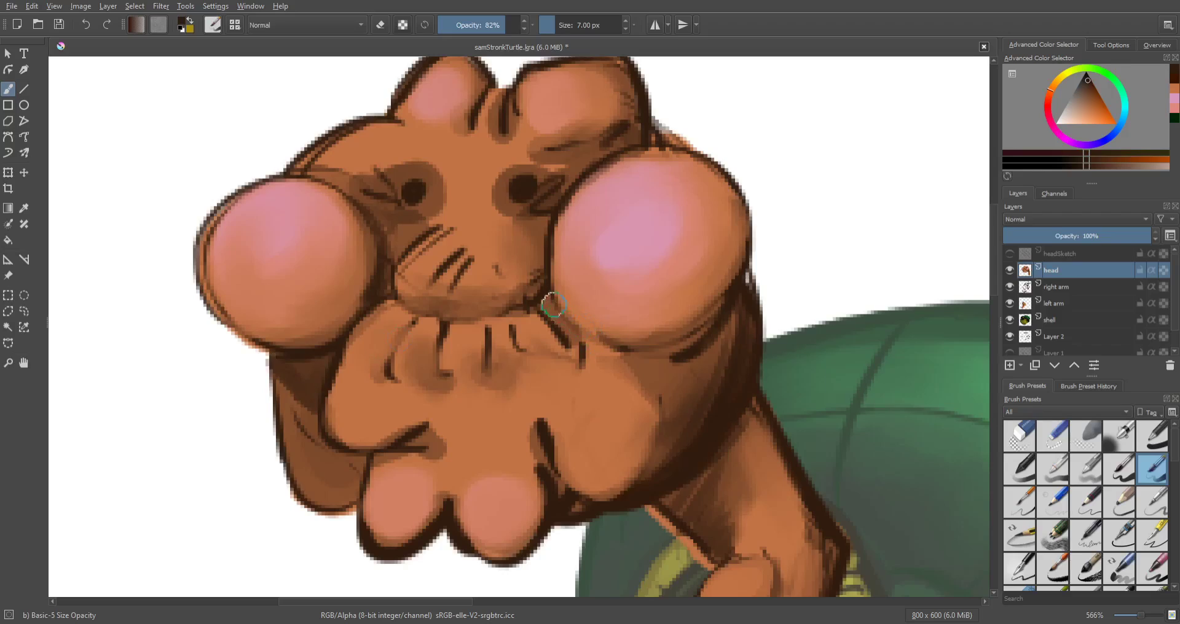
{"action": "mouse_move", "coordinate": [553, 305]}
{"action": "left_mouse_down"}
{"action": "mouse_move", "coordinate": [564, 340]}
{"action": "mouse_move", "coordinate": [680, 353]}
{"action": "mouse_move", "coordinate": [608, 351]}
{"action": "mouse_move", "coordinate": [707, 336]}
{"action": "mouse_move", "coordinate": [624, 376]}
{"action": "mouse_move", "coordinate": [688, 352]}
{"action": "mouse_move", "coordinate": [645, 379]}
{"action": "mouse_move", "coordinate": [686, 380]}
{"action": "mouse_move", "coordinate": [674, 396]}
{"action": "mouse_move", "coordinate": [738, 337]}
{"action": "mouse_move", "coordinate": [683, 389]}
{"action": "mouse_move", "coordinate": [706, 363]}
{"action": "left_mouse_up"}
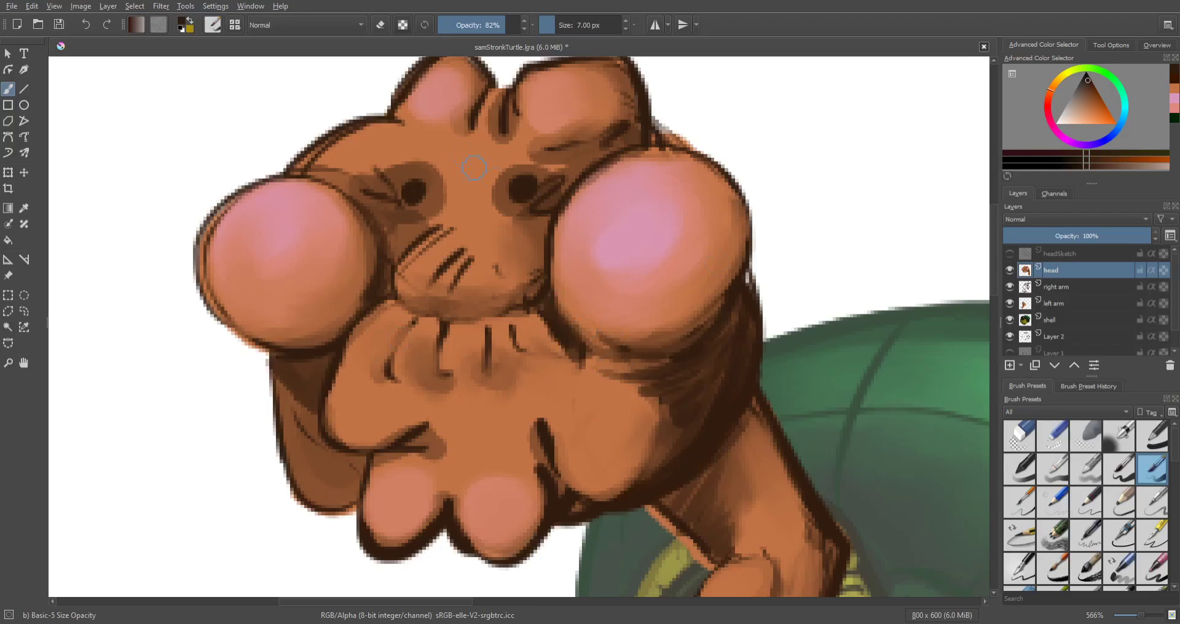
Step: Fill both eye sockets with dark brown patches that cover the pupils and their surrounding shadows
{"action": "mouse_move", "coordinate": [412, 197]}
{"action": "left_mouse_down"}
{"action": "mouse_move", "coordinate": [512, 199]}
{"action": "mouse_move", "coordinate": [514, 186]}
{"action": "mouse_move", "coordinate": [528, 197]}
{"action": "mouse_move", "coordinate": [513, 193]}
{"action": "mouse_move", "coordinate": [539, 185]}
{"action": "mouse_move", "coordinate": [520, 198]}
{"action": "mouse_move", "coordinate": [546, 184]}
{"action": "left_mouse_up"}
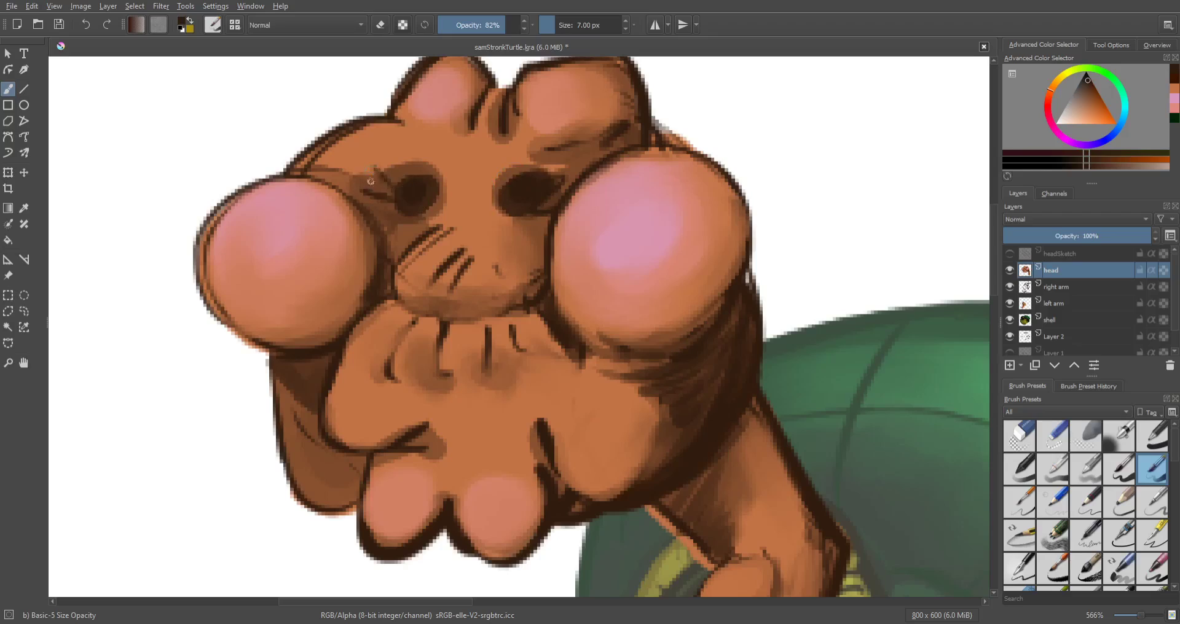
{"action": "mouse_move", "coordinate": [376, 185]}
{"action": "left_mouse_down"}
{"action": "mouse_move", "coordinate": [400, 197]}
{"action": "mouse_move", "coordinate": [385, 212]}
{"action": "mouse_move", "coordinate": [399, 223]}
{"action": "mouse_move", "coordinate": [412, 209]}
{"action": "mouse_move", "coordinate": [393, 176]}
{"action": "mouse_move", "coordinate": [428, 180]}
{"action": "mouse_move", "coordinate": [436, 210]}
{"action": "mouse_move", "coordinate": [521, 198]}
{"action": "mouse_move", "coordinate": [500, 187]}
{"action": "mouse_move", "coordinate": [553, 174]}
{"action": "mouse_move", "coordinate": [550, 199]}
{"action": "mouse_move", "coordinate": [499, 215]}
{"action": "mouse_move", "coordinate": [523, 212]}
{"action": "mouse_move", "coordinate": [523, 188]}
{"action": "mouse_move", "coordinate": [543, 201]}
{"action": "mouse_move", "coordinate": [515, 219]}
{"action": "left_mouse_up"}
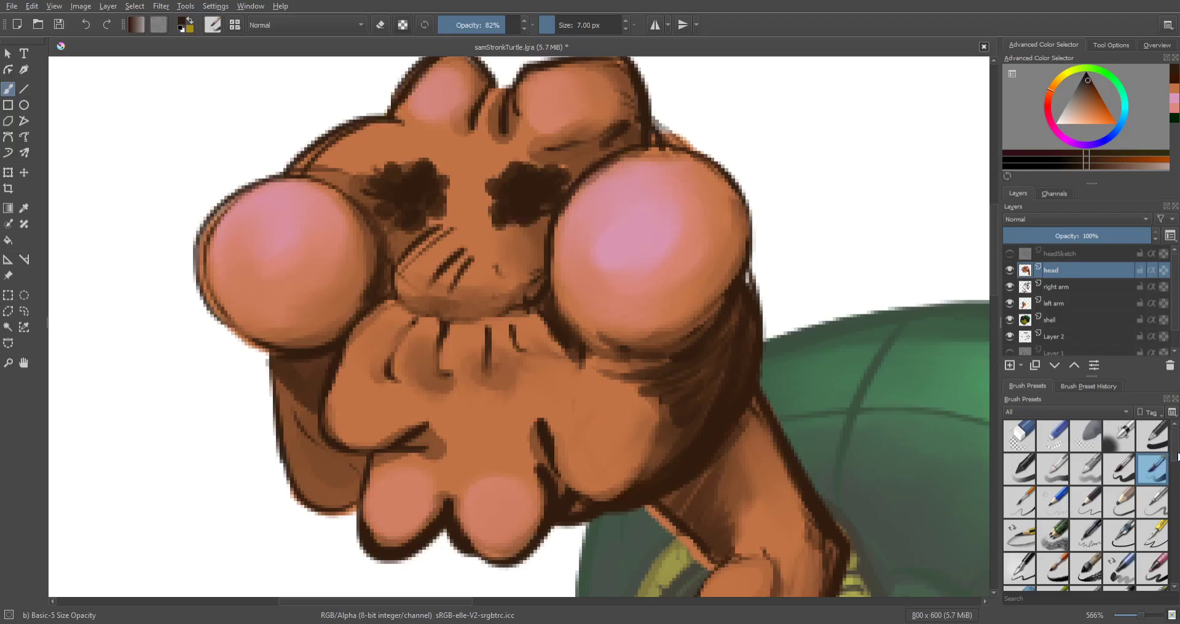
Step: Select the Blender Textured Soft brush and set it to 8 px size and 83% opacity
{"action": "left_click_drag", "start_coordinate": [1177, 456], "coordinate": [1173, 519]}
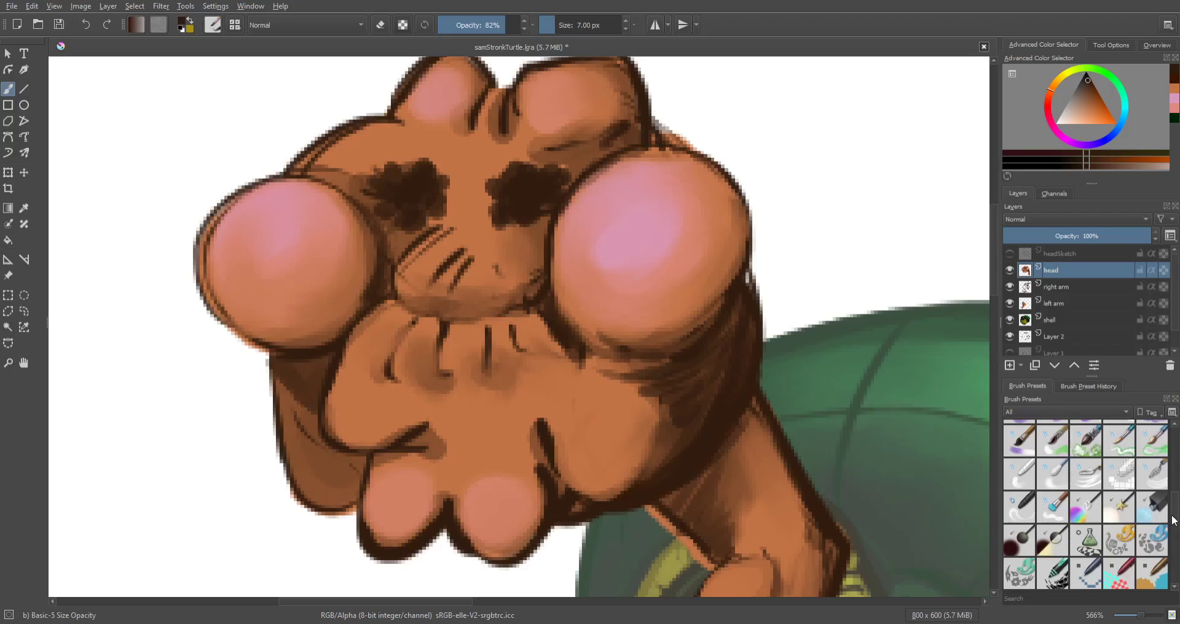
{"action": "left_click", "coordinate": [1055, 513]}
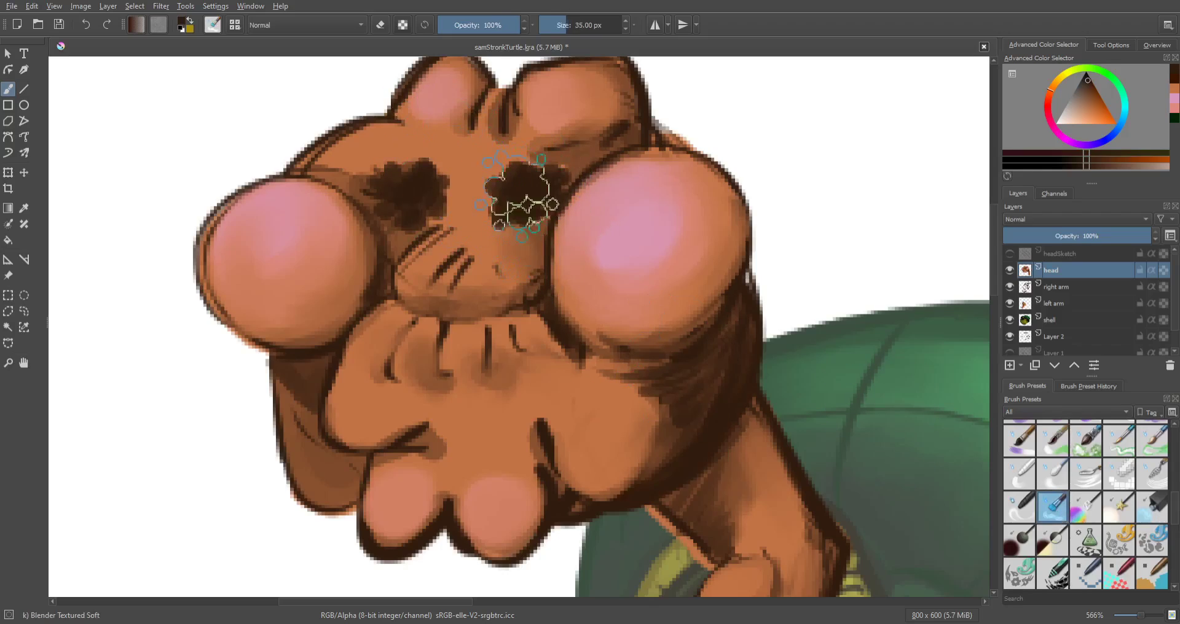
{"action": "key", "text": "bracketleft"}
{"action": "key", "text": "bracketleft"}
{"action": "key", "text": "bracketleft"}
{"action": "key", "text": "bracketleft"}
{"action": "key", "text": "bracketleft"}
{"action": "key", "text": "bracketleft"}
{"action": "key", "text": "bracketleft"}
{"action": "key", "text": "bracketleft"}
{"action": "key", "text": "bracketleft"}
{"action": "key", "text": "bracketleft"}
{"action": "key", "text": "bracketleft"}
{"action": "key", "text": "bracketleft"}
{"action": "key", "text": "bracketleft"}
{"action": "key", "text": "bracketleft"}
{"action": "key", "text": "bracketleft"}
{"action": "key", "text": "bracketleft"}
{"action": "key", "text": "bracketleft"}
{"action": "left_click", "coordinate": [505, 26]}
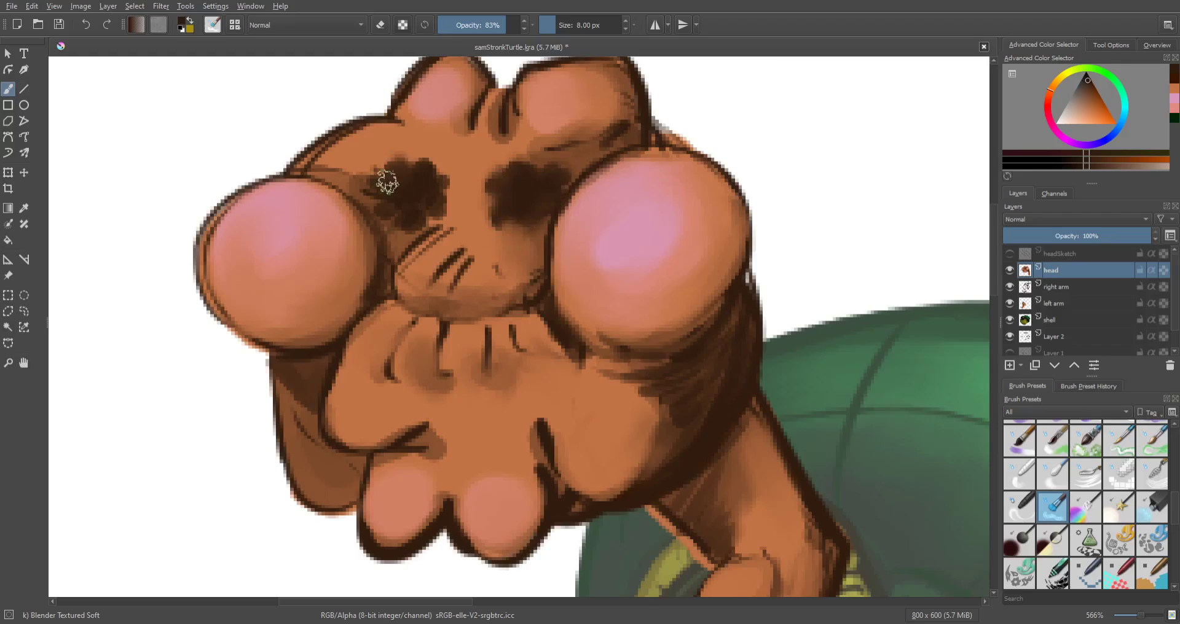
Step: Blend the shading on the eye sockets, nose, cheek edges and jaw side, and save the drawing
{"action": "mouse_move", "coordinate": [387, 182]}
{"action": "left_mouse_down"}
{"action": "mouse_move", "coordinate": [383, 217]}
{"action": "mouse_move", "coordinate": [439, 211]}
{"action": "mouse_move", "coordinate": [446, 189]}
{"action": "mouse_move", "coordinate": [420, 179]}
{"action": "mouse_move", "coordinate": [418, 159]}
{"action": "mouse_move", "coordinate": [403, 194]}
{"action": "mouse_move", "coordinate": [422, 193]}
{"action": "mouse_move", "coordinate": [427, 262]}
{"action": "mouse_move", "coordinate": [400, 279]}
{"action": "mouse_move", "coordinate": [459, 231]}
{"action": "mouse_move", "coordinate": [438, 272]}
{"action": "mouse_move", "coordinate": [461, 280]}
{"action": "left_mouse_up"}
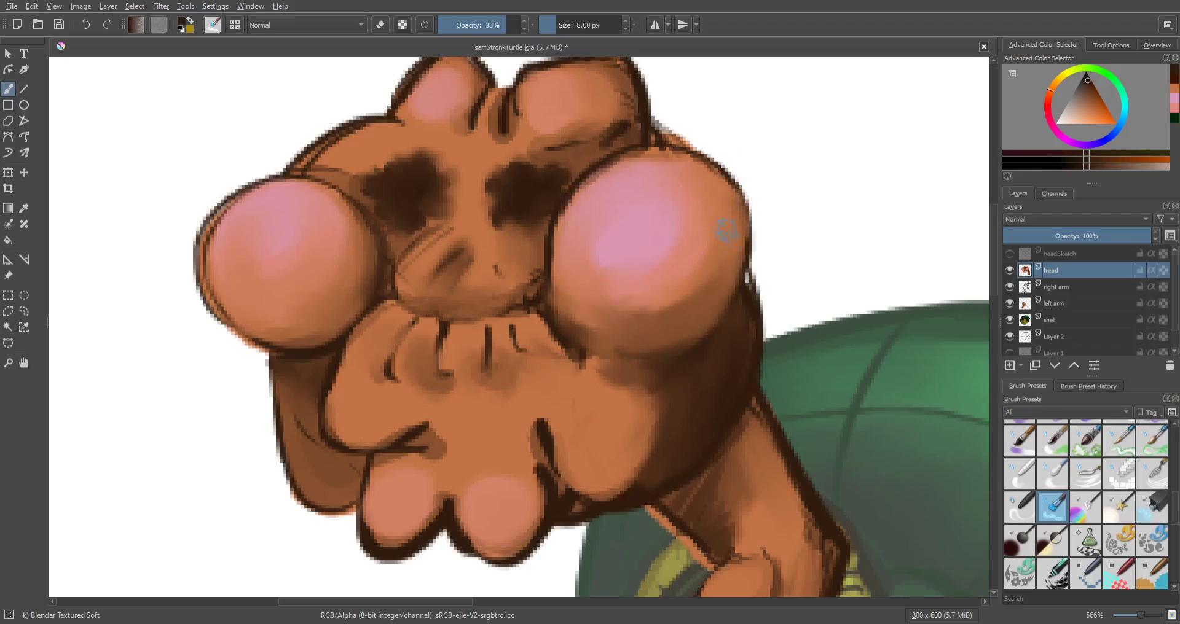
{"action": "key", "text": "ctrl+s"}
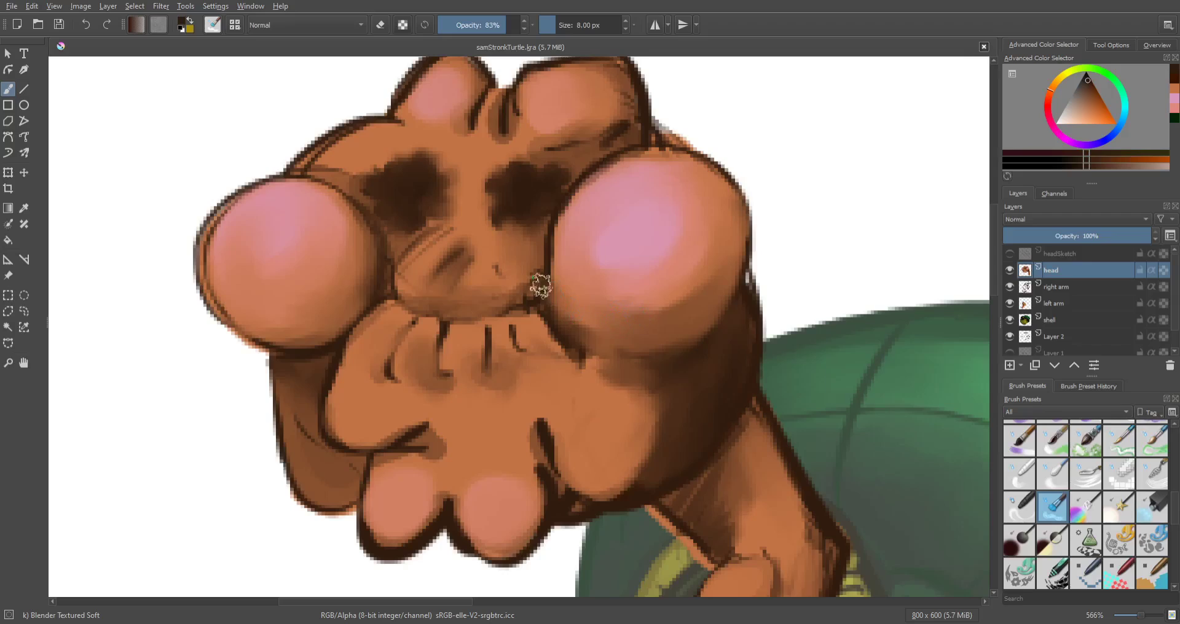
Step: Select the Basic-5 Size brush and reduce it to 4 px
{"action": "key", "text": "p"}
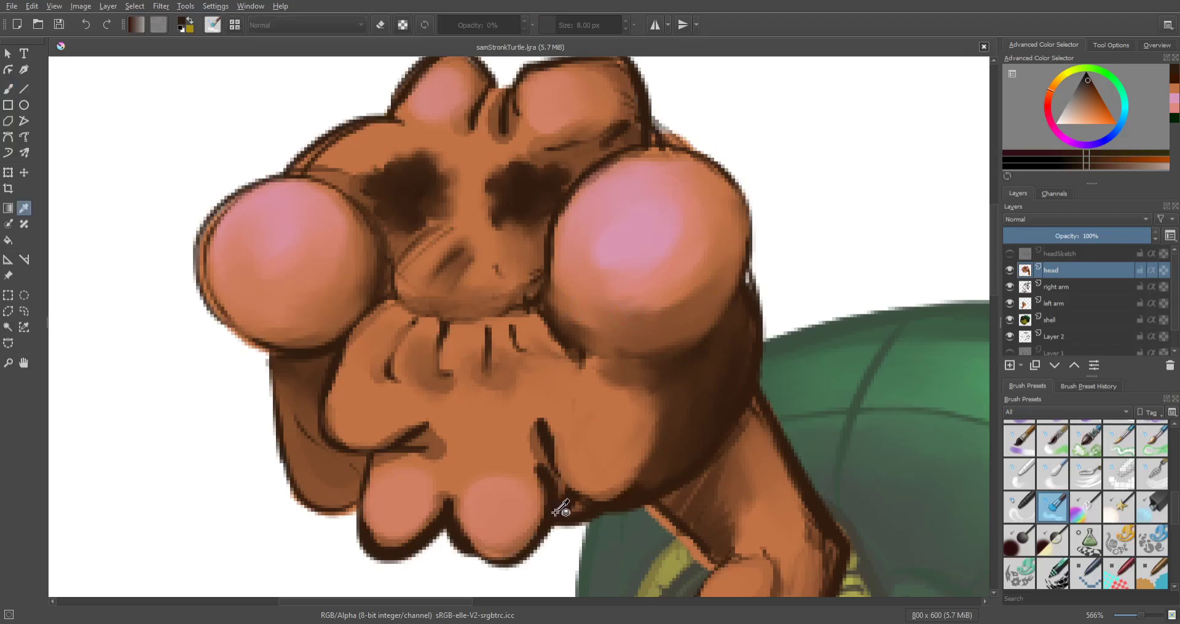
{"action": "key", "text": "b"}
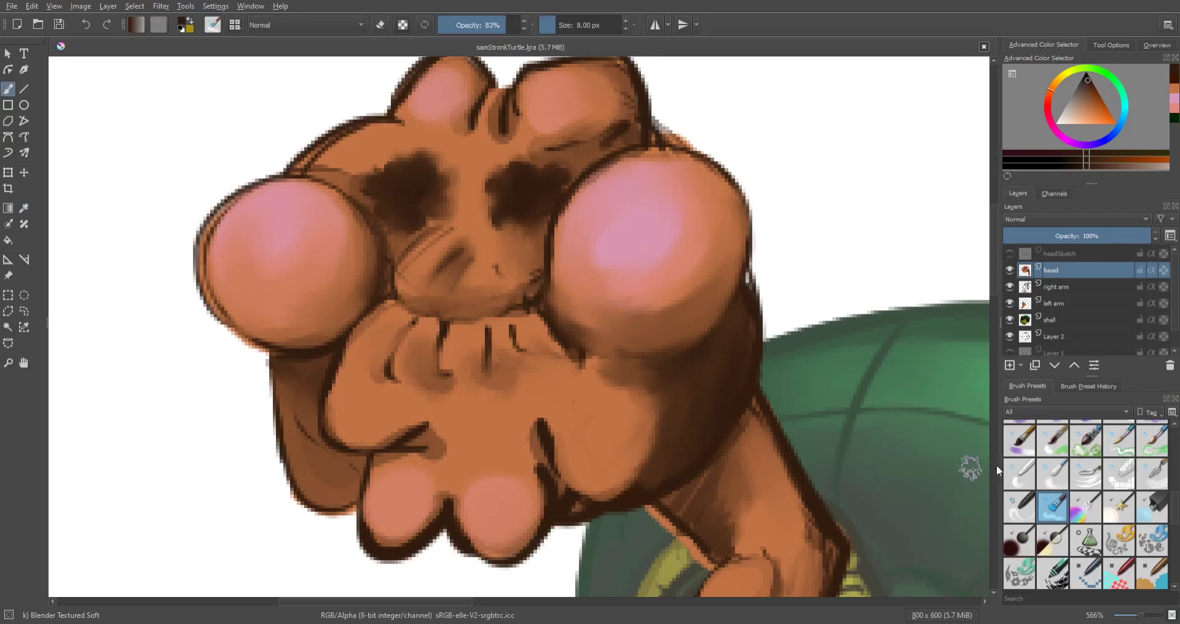
{"action": "scroll", "coordinate": [1155, 442], "scroll_direction": "up", "scroll_amount": 5}
{"action": "left_click", "coordinate": [1119, 460]}
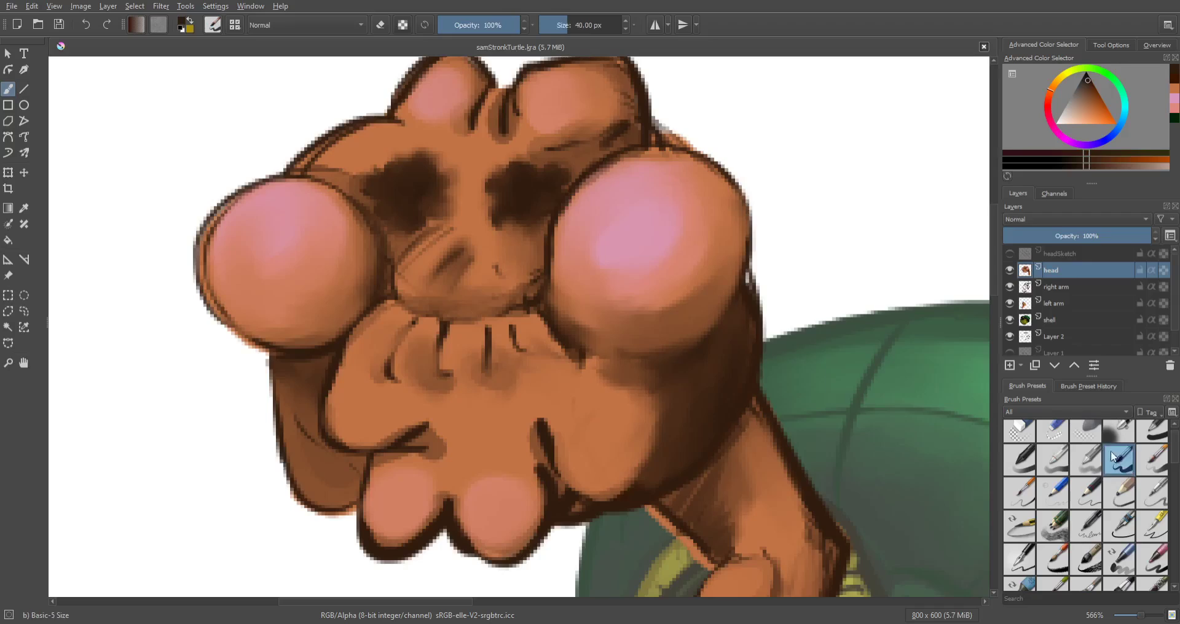
{"action": "key", "text": "bracketleft"}
{"action": "key", "text": "bracketleft"}
{"action": "key", "text": "bracketleft"}
{"action": "key", "text": "bracketleft"}
{"action": "key", "text": "bracketleft"}
{"action": "key", "text": "bracketleft"}
{"action": "key", "text": "bracketleft"}
{"action": "key", "text": "bracketleft"}
{"action": "key", "text": "bracketleft"}
{"action": "key", "text": "bracketleft"}
{"action": "key", "text": "bracketleft"}
{"action": "key", "text": "bracketleft"}
{"action": "key", "text": "bracketleft"}
{"action": "key", "text": "bracketleft"}
{"action": "key", "text": "bracketleft"}
{"action": "key", "text": "bracketleft"}
{"action": "key", "text": "bracketleft"}
{"action": "key", "text": "bracketleft"}
{"action": "key", "text": "bracketleft"}
{"action": "key", "text": "bracketleft"}
Step: Draw dark brown outlines for the snout, mouth line, nostrils and nose bridge, with small wrinkles on the upper lip
{"action": "left_click_drag", "start_coordinate": [346, 349], "coordinate": [351, 342]}
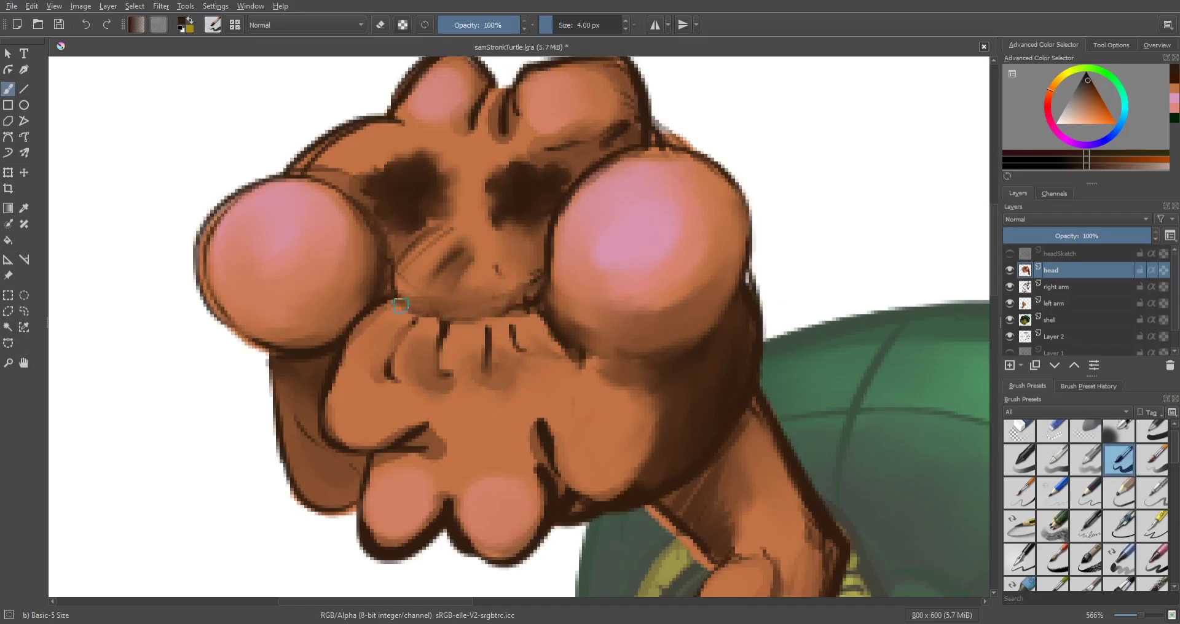
{"action": "left_click_drag", "start_coordinate": [398, 269], "coordinate": [424, 237]}
{"action": "mouse_move", "coordinate": [400, 302]}
{"action": "left_mouse_down"}
{"action": "mouse_move", "coordinate": [460, 318]}
{"action": "mouse_move", "coordinate": [450, 324]}
{"action": "mouse_move", "coordinate": [494, 312]}
{"action": "mouse_move", "coordinate": [473, 321]}
{"action": "mouse_move", "coordinate": [494, 317]}
{"action": "mouse_move", "coordinate": [485, 328]}
{"action": "mouse_move", "coordinate": [526, 311]}
{"action": "left_mouse_up"}
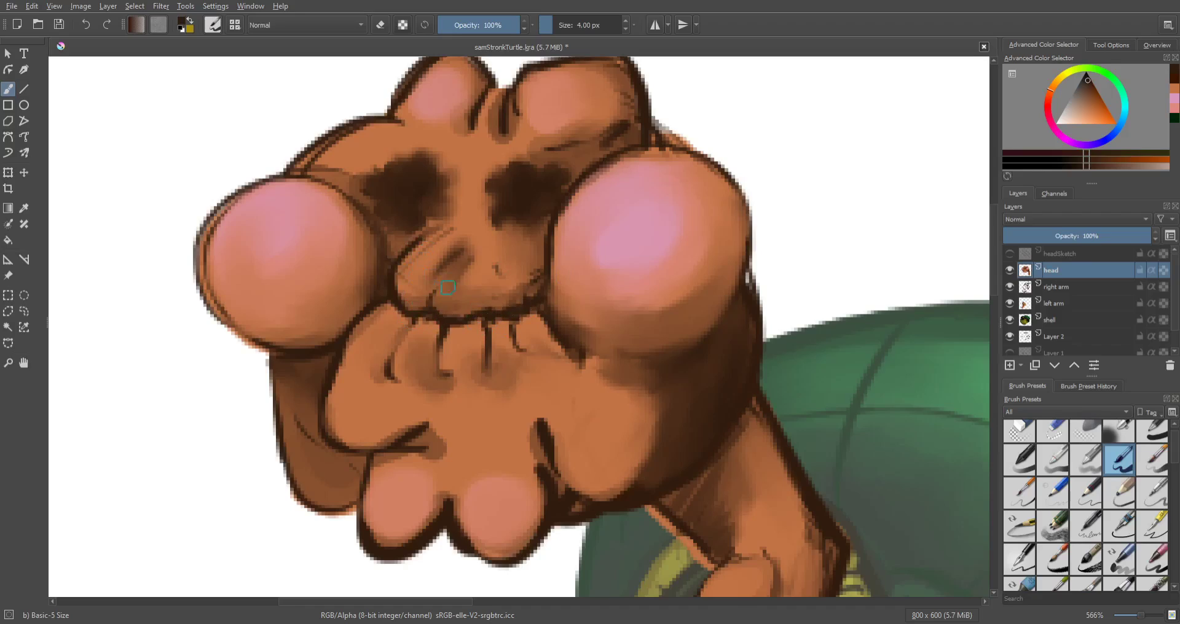
{"action": "mouse_move", "coordinate": [458, 261]}
{"action": "left_mouse_down"}
{"action": "mouse_move", "coordinate": [434, 305]}
{"action": "mouse_move", "coordinate": [448, 270]}
{"action": "left_mouse_up"}
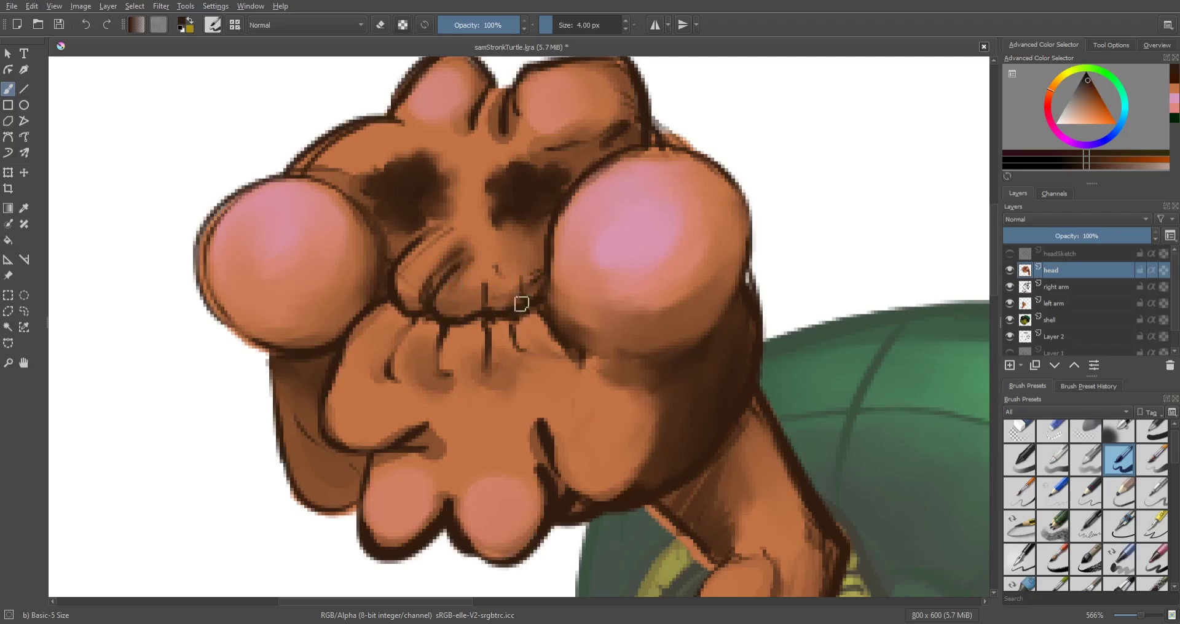
{"action": "left_click_drag", "start_coordinate": [521, 303], "coordinate": [509, 270]}
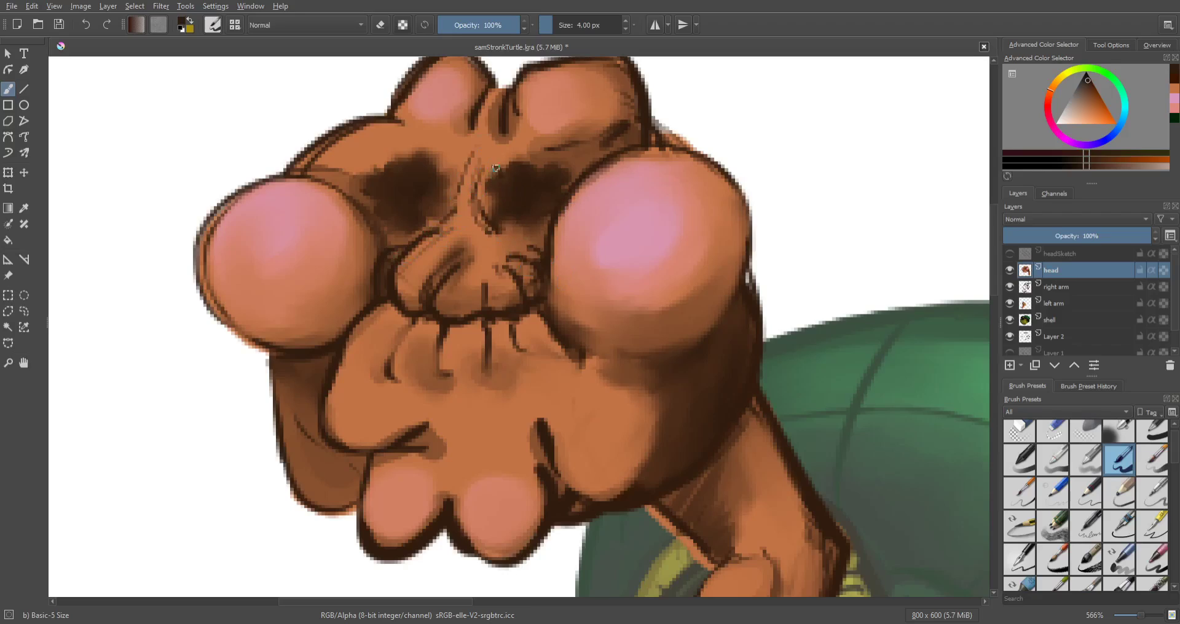
Step: Draw short dark crease lines radiating around both eye sockets
{"action": "left_click_drag", "start_coordinate": [517, 175], "coordinate": [556, 166]}
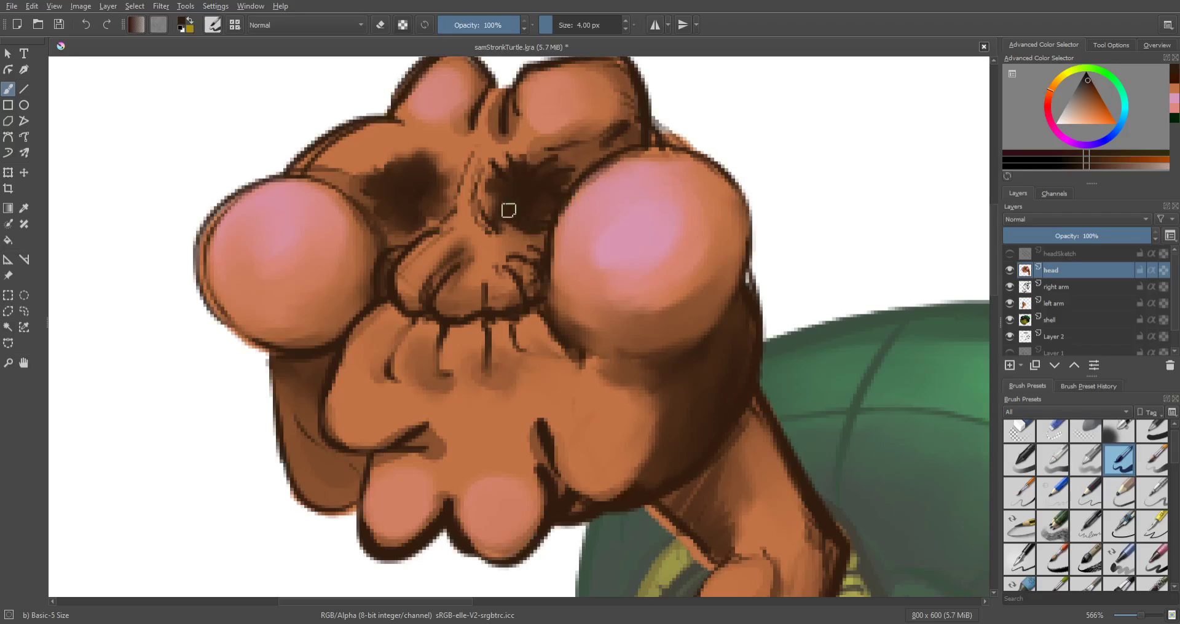
{"action": "mouse_move", "coordinate": [414, 183]}
{"action": "left_mouse_down"}
{"action": "mouse_move", "coordinate": [431, 148]}
{"action": "mouse_move", "coordinate": [424, 169]}
{"action": "mouse_move", "coordinate": [445, 163]}
{"action": "mouse_move", "coordinate": [436, 173]}
{"action": "mouse_move", "coordinate": [451, 184]}
{"action": "mouse_move", "coordinate": [444, 213]}
{"action": "mouse_move", "coordinate": [416, 216]}
{"action": "mouse_move", "coordinate": [403, 163]}
{"action": "mouse_move", "coordinate": [381, 148]}
{"action": "mouse_move", "coordinate": [392, 169]}
{"action": "mouse_move", "coordinate": [371, 193]}
{"action": "mouse_move", "coordinate": [405, 207]}
{"action": "left_mouse_up"}
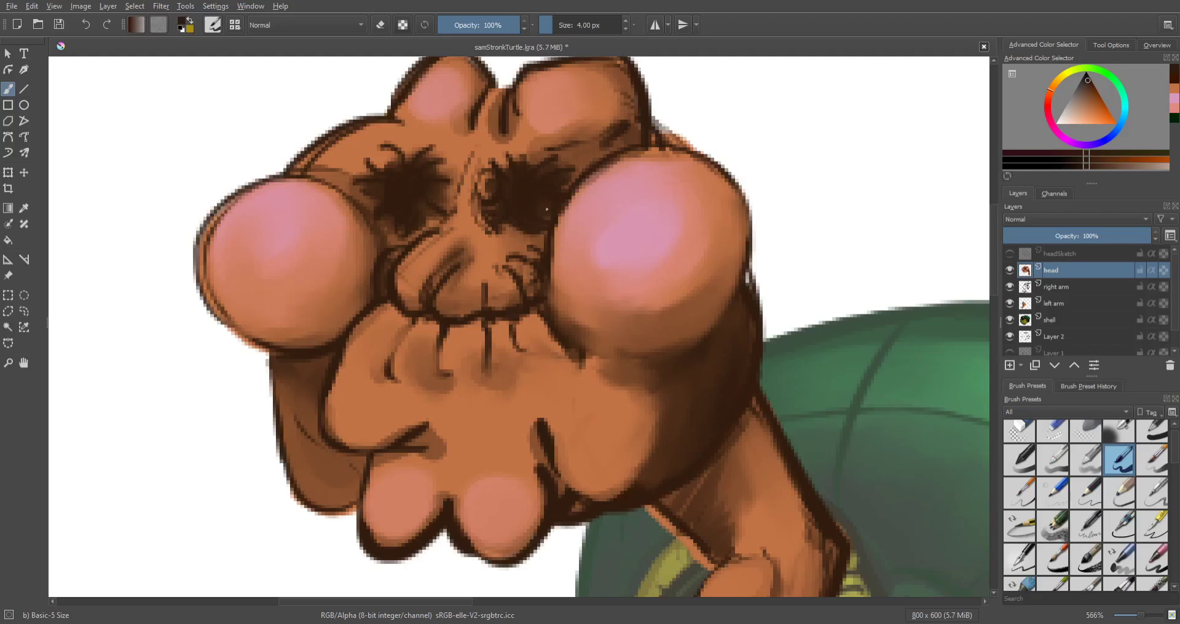
Step: Enlarge the brush to 7 px and thicken the dark brown lines on the nose bridge, snout and upper-lip creases
{"action": "key", "text": "bracketright"}
{"action": "key", "text": "bracketright"}
{"action": "key", "text": "bracketright"}
{"action": "left_click_drag", "start_coordinate": [506, 197], "coordinate": [529, 223]}
{"action": "mouse_move", "coordinate": [454, 207]}
{"action": "left_mouse_down"}
{"action": "mouse_move", "coordinate": [464, 170]}
{"action": "mouse_move", "coordinate": [461, 204]}
{"action": "mouse_move", "coordinate": [489, 157]}
{"action": "mouse_move", "coordinate": [471, 164]}
{"action": "mouse_move", "coordinate": [471, 153]}
{"action": "mouse_move", "coordinate": [487, 157]}
{"action": "mouse_move", "coordinate": [473, 137]}
{"action": "mouse_move", "coordinate": [503, 142]}
{"action": "mouse_move", "coordinate": [481, 147]}
{"action": "mouse_move", "coordinate": [501, 141]}
{"action": "mouse_move", "coordinate": [472, 147]}
{"action": "mouse_move", "coordinate": [491, 162]}
{"action": "mouse_move", "coordinate": [474, 160]}
{"action": "mouse_move", "coordinate": [471, 203]}
{"action": "mouse_move", "coordinate": [481, 169]}
{"action": "mouse_move", "coordinate": [490, 199]}
{"action": "mouse_move", "coordinate": [448, 221]}
{"action": "mouse_move", "coordinate": [497, 234]}
{"action": "mouse_move", "coordinate": [428, 243]}
{"action": "mouse_move", "coordinate": [439, 235]}
{"action": "mouse_move", "coordinate": [488, 257]}
{"action": "mouse_move", "coordinate": [455, 267]}
{"action": "mouse_move", "coordinate": [473, 276]}
{"action": "mouse_move", "coordinate": [555, 242]}
{"action": "left_mouse_up"}
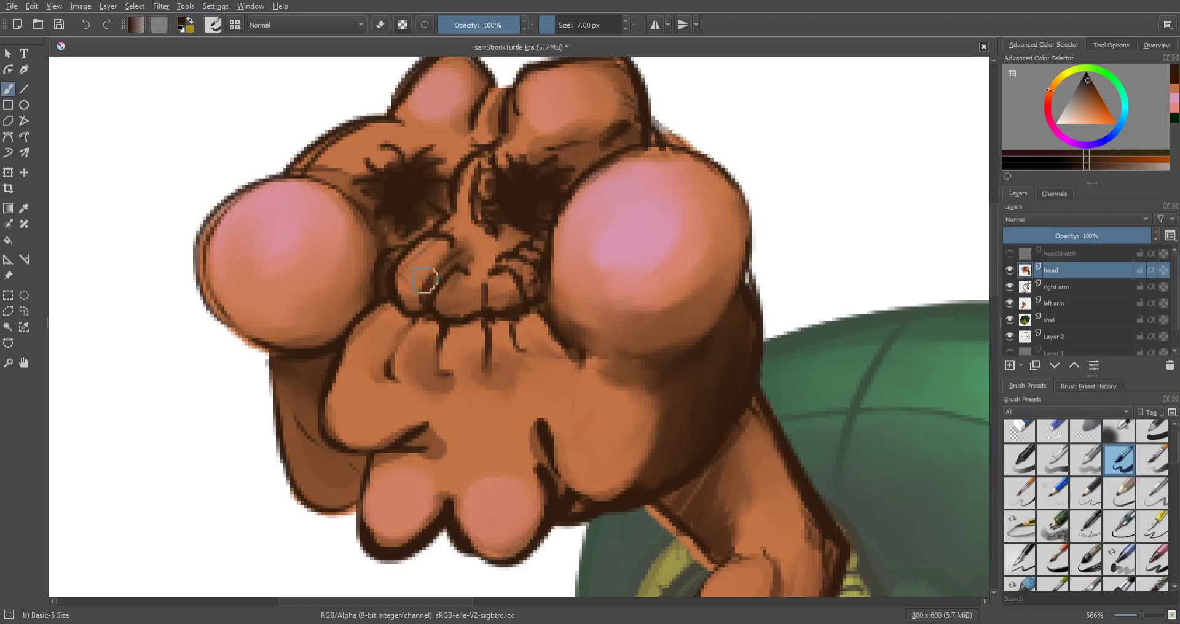
{"action": "mouse_move", "coordinate": [408, 326]}
{"action": "left_mouse_down"}
{"action": "mouse_move", "coordinate": [397, 375]}
{"action": "mouse_move", "coordinate": [412, 323]}
{"action": "mouse_move", "coordinate": [432, 371]}
{"action": "mouse_move", "coordinate": [439, 326]}
{"action": "mouse_move", "coordinate": [439, 391]}
{"action": "left_mouse_up"}
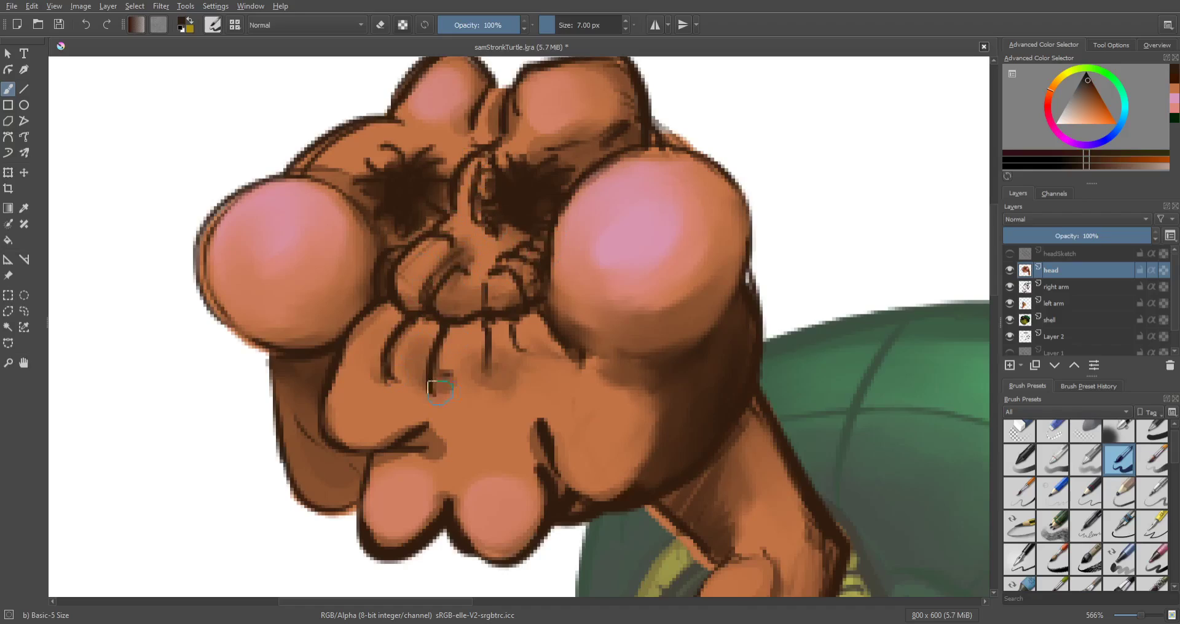
{"action": "mouse_move", "coordinate": [487, 320]}
{"action": "left_mouse_down"}
{"action": "mouse_move", "coordinate": [490, 376]}
{"action": "mouse_move", "coordinate": [524, 352]}
{"action": "mouse_move", "coordinate": [564, 367]}
{"action": "mouse_move", "coordinate": [653, 351]}
{"action": "mouse_move", "coordinate": [668, 362]}
{"action": "left_mouse_up"}
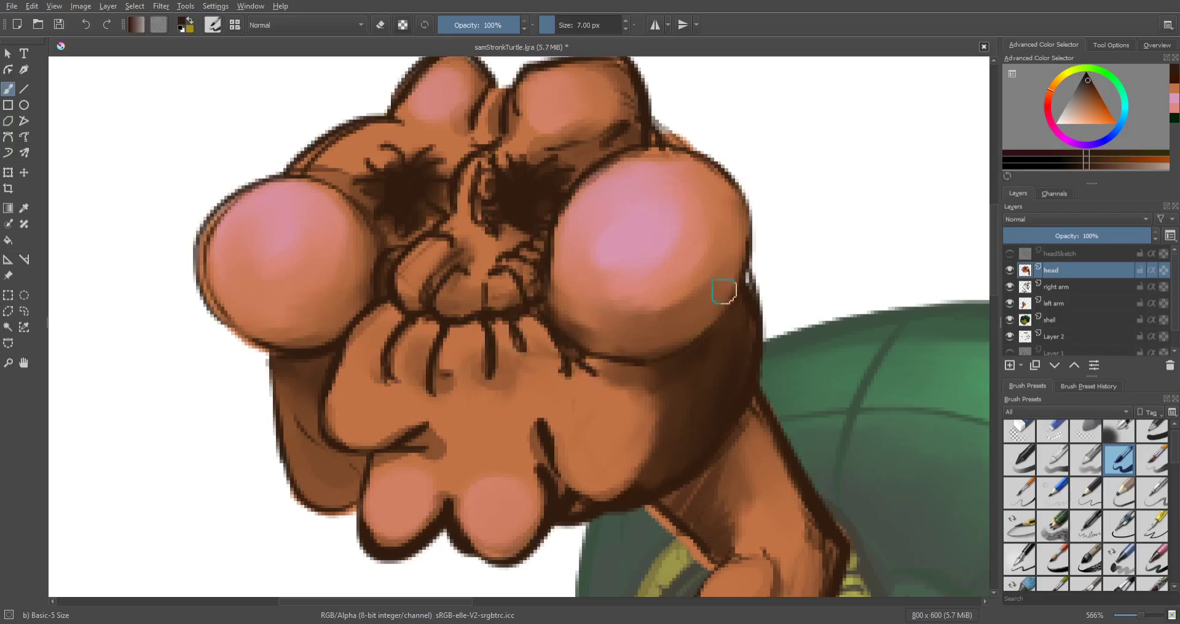
Step: Outline the underside of the larger cheek and the jaw bulge below it, and add creases on the opposite shaded jaw
{"action": "mouse_move", "coordinate": [739, 288]}
{"action": "left_mouse_down"}
{"action": "mouse_move", "coordinate": [652, 360]}
{"action": "mouse_move", "coordinate": [705, 336]}
{"action": "mouse_move", "coordinate": [614, 350]}
{"action": "left_mouse_up"}
{"action": "mouse_move", "coordinate": [691, 377]}
{"action": "left_mouse_down"}
{"action": "mouse_move", "coordinate": [632, 373]}
{"action": "mouse_move", "coordinate": [666, 427]}
{"action": "mouse_move", "coordinate": [619, 497]}
{"action": "left_mouse_up"}
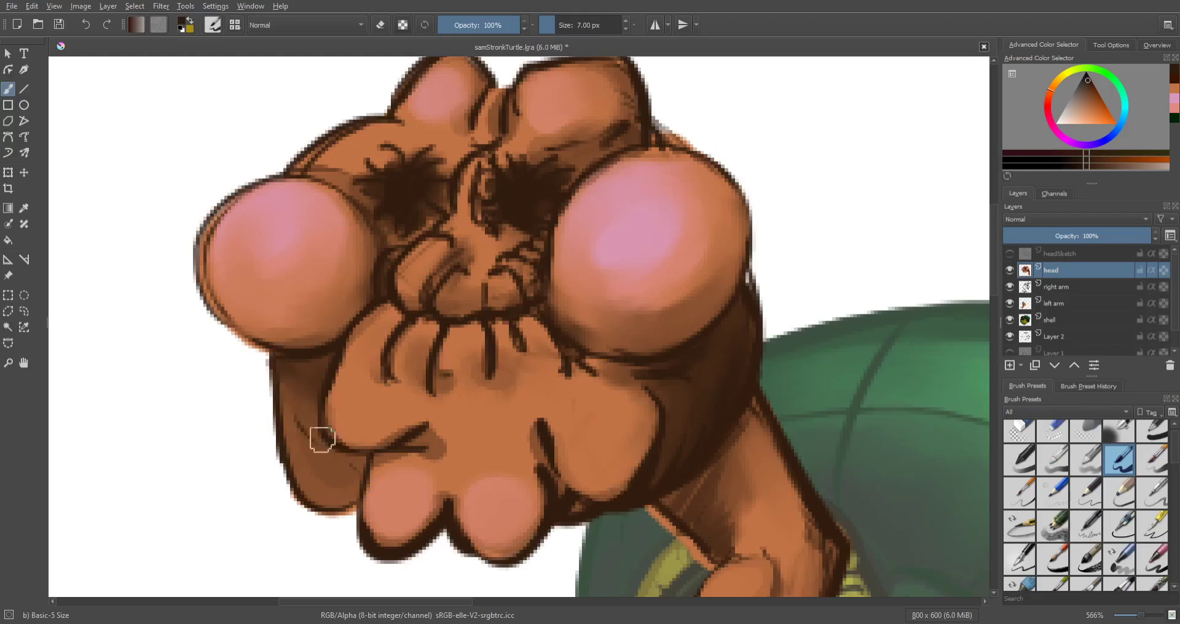
{"action": "mouse_move", "coordinate": [328, 445]}
{"action": "left_mouse_down"}
{"action": "mouse_move", "coordinate": [352, 487]}
{"action": "mouse_move", "coordinate": [364, 476]}
{"action": "left_mouse_up"}
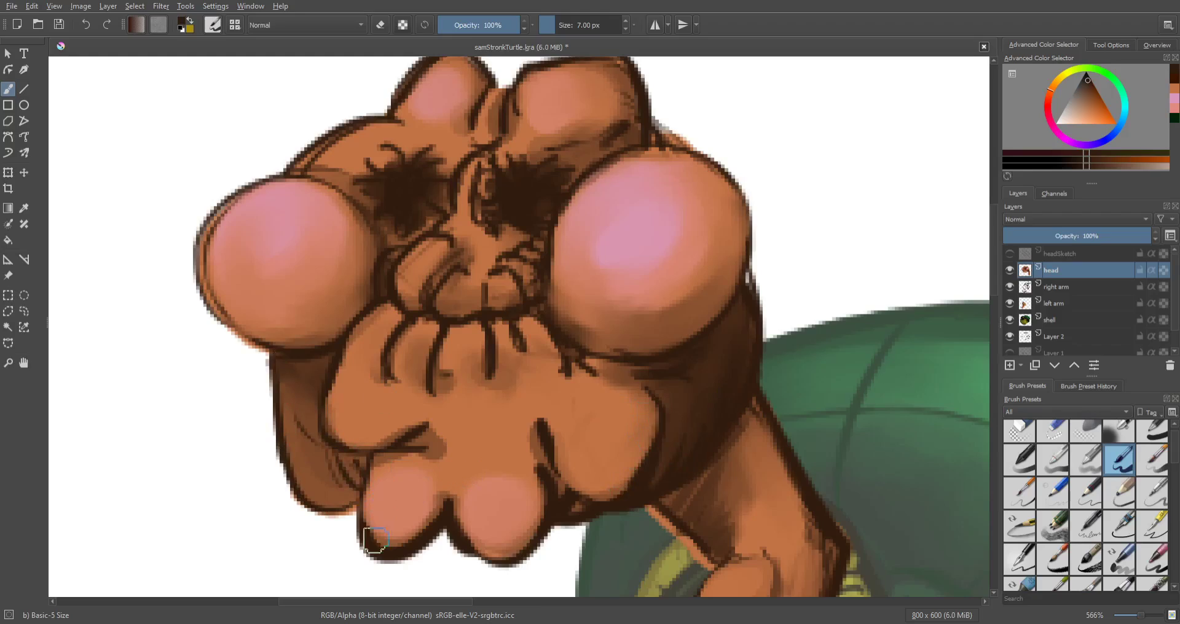
Step: Draw dark contour lines above the chin bumps and line the lower lip, the mouth corner and the fold beneath it
{"action": "mouse_move", "coordinate": [376, 539]}
{"action": "left_mouse_down"}
{"action": "mouse_move", "coordinate": [369, 464]}
{"action": "mouse_move", "coordinate": [361, 488]}
{"action": "mouse_move", "coordinate": [400, 464]}
{"action": "left_mouse_up"}
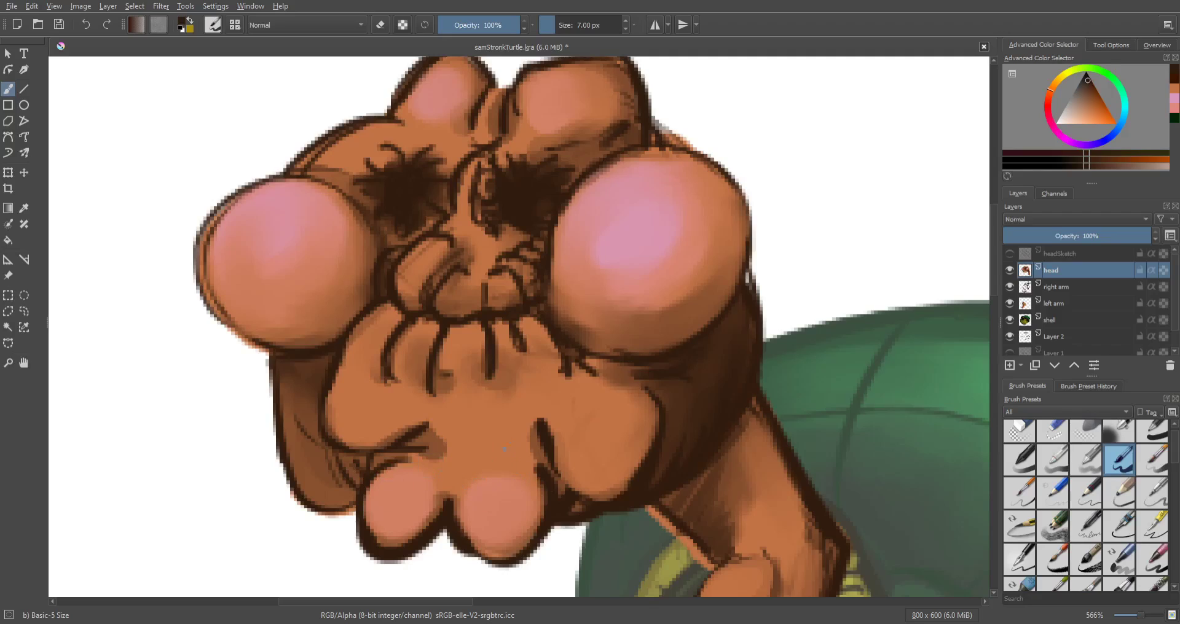
{"action": "left_click_drag", "start_coordinate": [499, 447], "coordinate": [541, 468]}
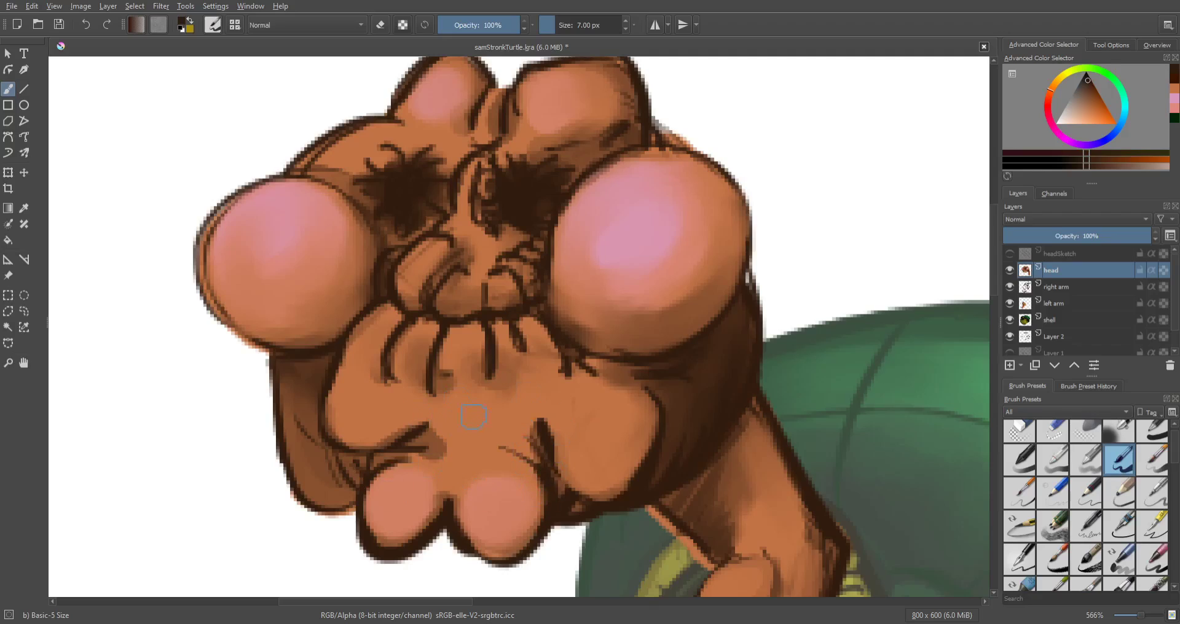
{"action": "mouse_move", "coordinate": [492, 418]}
{"action": "left_mouse_down"}
{"action": "mouse_move", "coordinate": [543, 413]}
{"action": "mouse_move", "coordinate": [528, 435]}
{"action": "mouse_move", "coordinate": [546, 406]}
{"action": "mouse_move", "coordinate": [498, 429]}
{"action": "left_mouse_up"}
{"action": "left_click_drag", "start_coordinate": [572, 382], "coordinate": [563, 427]}
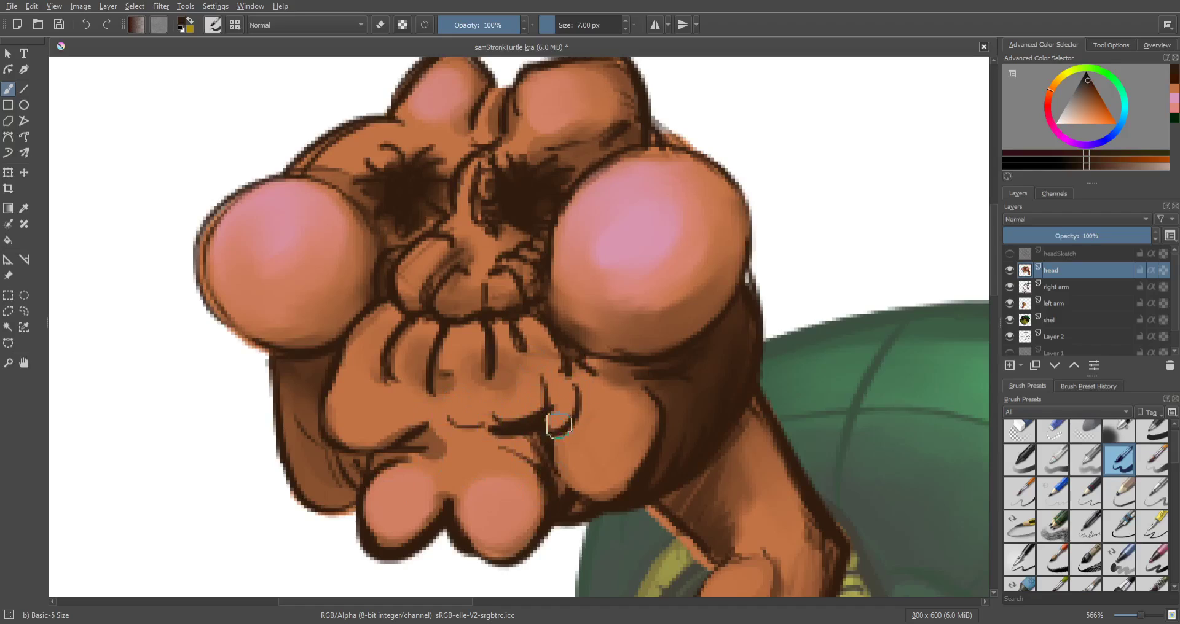
{"action": "mouse_move", "coordinate": [442, 403]}
{"action": "left_mouse_down"}
{"action": "mouse_move", "coordinate": [444, 433]}
{"action": "mouse_move", "coordinate": [479, 431]}
{"action": "mouse_move", "coordinate": [487, 443]}
{"action": "mouse_move", "coordinate": [442, 467]}
{"action": "left_mouse_up"}
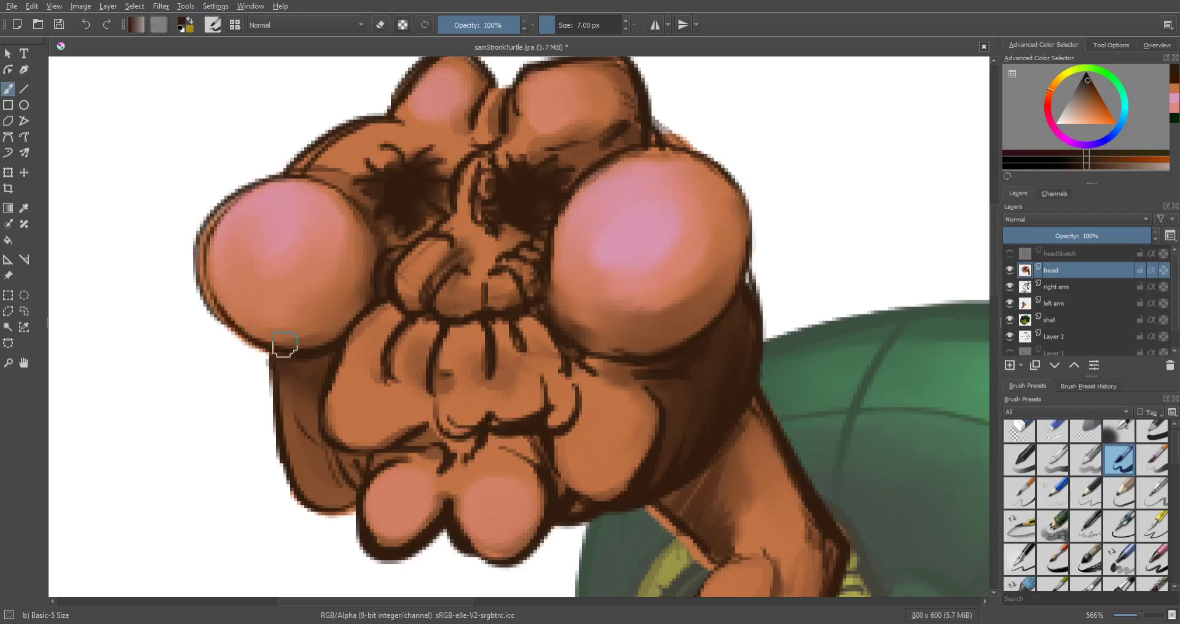
Step: Re-line the lower and inner edges of the smaller cheek, and undo the extra strokes along the forehead
{"action": "mouse_move", "coordinate": [284, 346]}
{"action": "left_mouse_down"}
{"action": "mouse_move", "coordinate": [253, 339]}
{"action": "mouse_move", "coordinate": [226, 322]}
{"action": "left_mouse_up"}
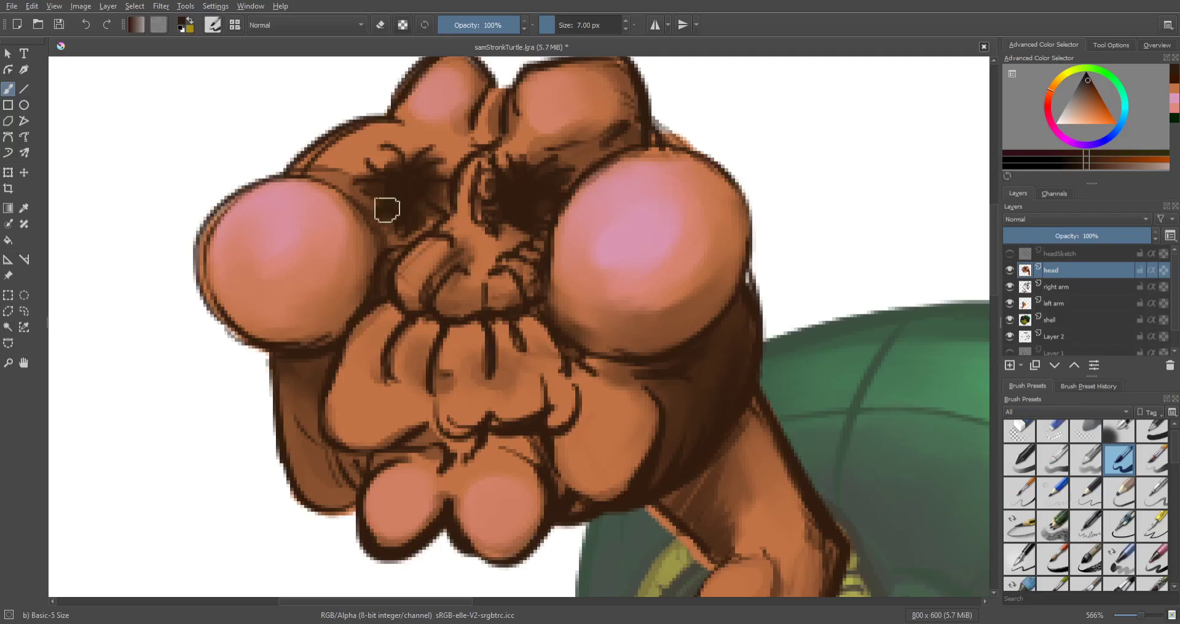
{"action": "left_click_drag", "start_coordinate": [328, 191], "coordinate": [376, 249]}
{"action": "left_click_drag", "start_coordinate": [324, 189], "coordinate": [352, 212]}
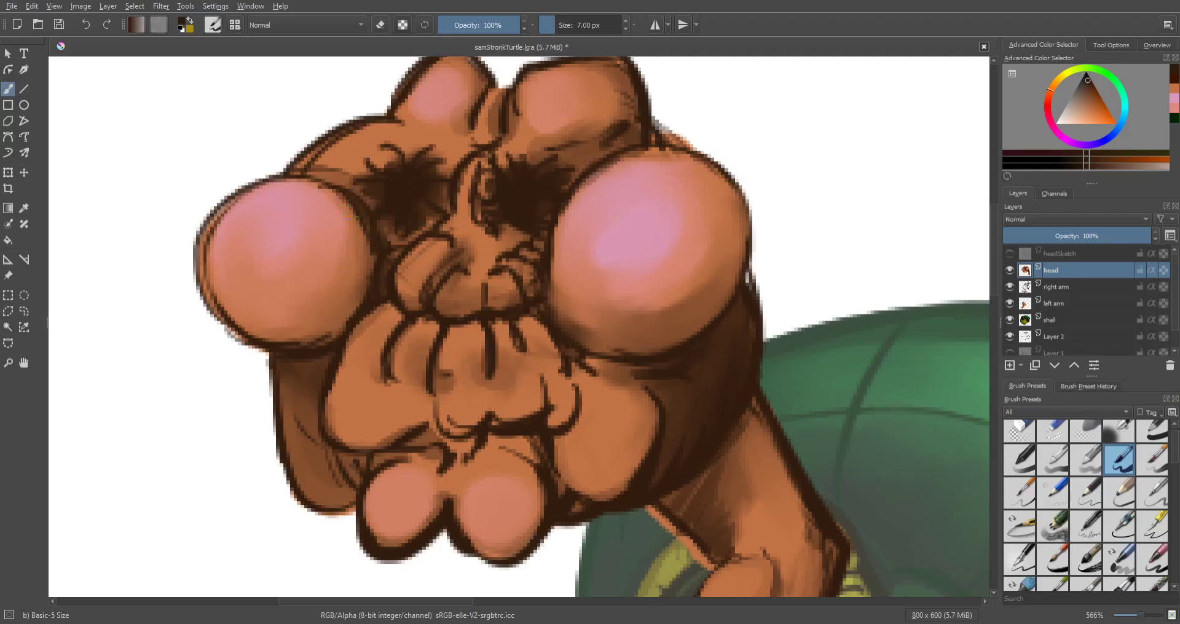
{"action": "mouse_move", "coordinate": [297, 167]}
{"action": "left_mouse_down"}
{"action": "mouse_move", "coordinate": [348, 123]}
{"action": "mouse_move", "coordinate": [345, 150]}
{"action": "mouse_move", "coordinate": [405, 137]}
{"action": "left_mouse_up"}
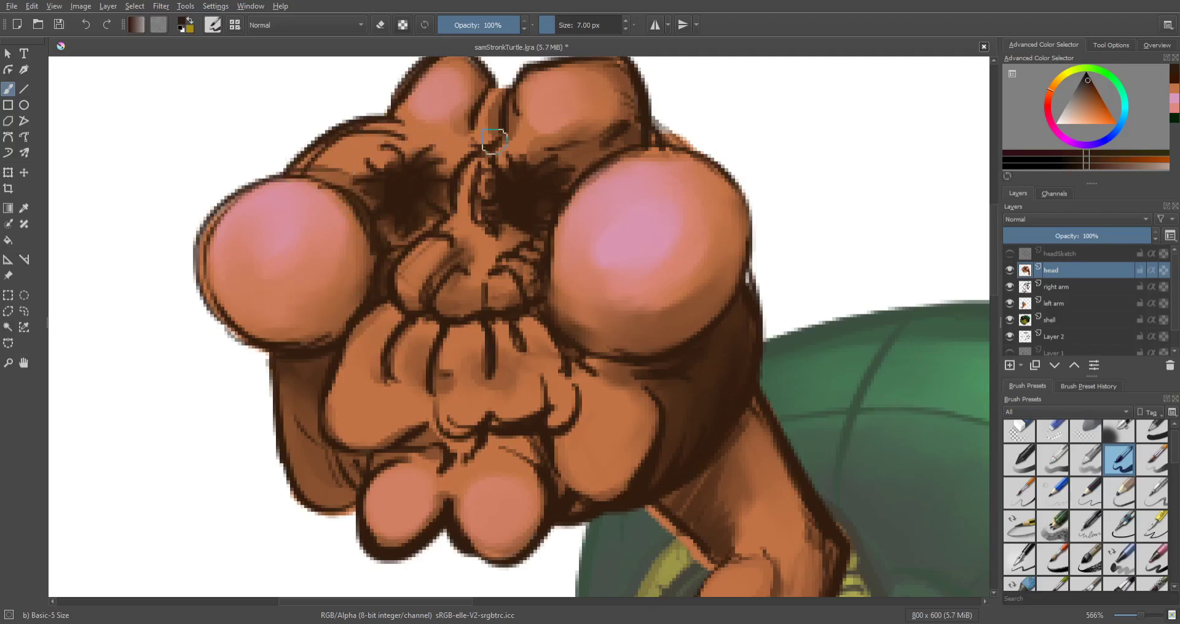
{"action": "key", "text": "ctrl+z"}
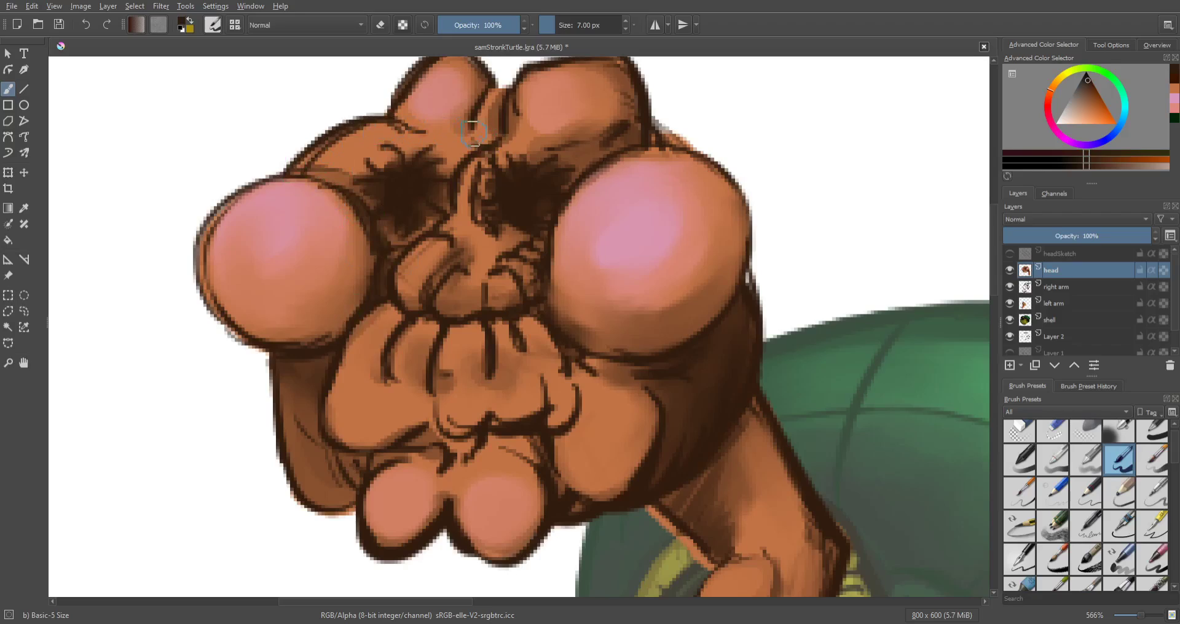
Step: Darken the brow line above the larger cheek and redraw that cheek's outer edge, undoing the strokes that miss
{"action": "mouse_move", "coordinate": [518, 128]}
{"action": "left_mouse_down"}
{"action": "mouse_move", "coordinate": [653, 141]}
{"action": "mouse_move", "coordinate": [687, 161]}
{"action": "mouse_move", "coordinate": [641, 142]}
{"action": "mouse_move", "coordinate": [677, 145]}
{"action": "left_mouse_up"}
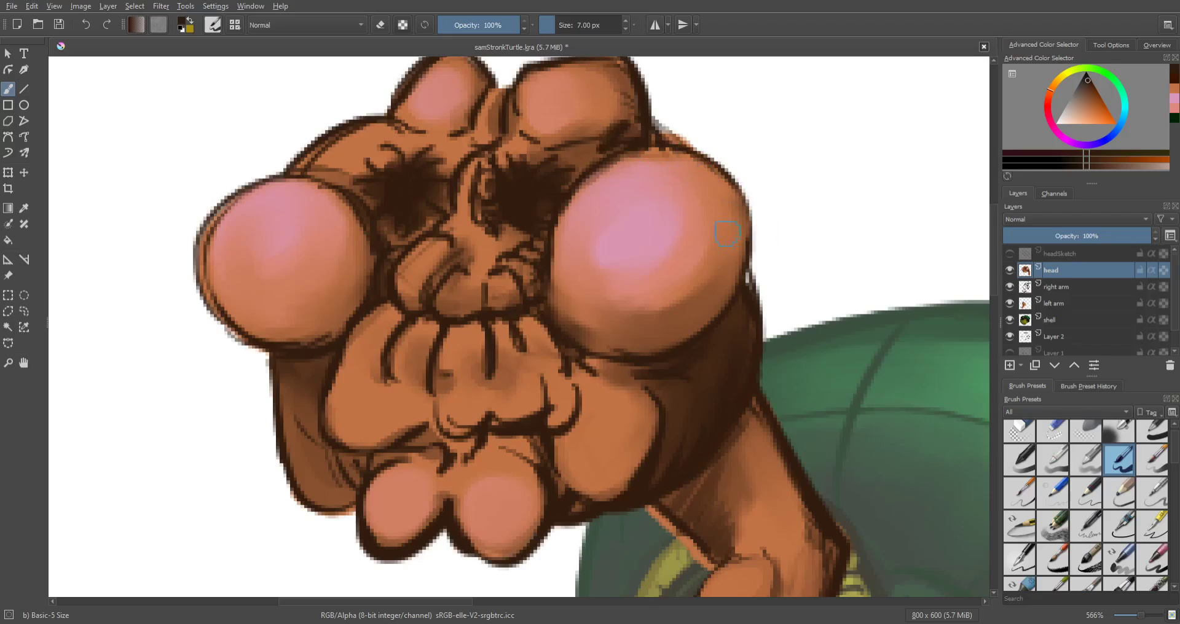
{"action": "mouse_move", "coordinate": [731, 204]}
{"action": "left_mouse_down"}
{"action": "mouse_move", "coordinate": [750, 260]}
{"action": "mouse_move", "coordinate": [710, 323]}
{"action": "left_mouse_up"}
{"action": "key", "text": "ctrl+z"}
{"action": "key", "text": "ctrl+z"}
{"action": "mouse_move", "coordinate": [746, 197]}
{"action": "left_mouse_down"}
{"action": "mouse_move", "coordinate": [716, 305]}
{"action": "mouse_move", "coordinate": [693, 330]}
{"action": "left_mouse_up"}
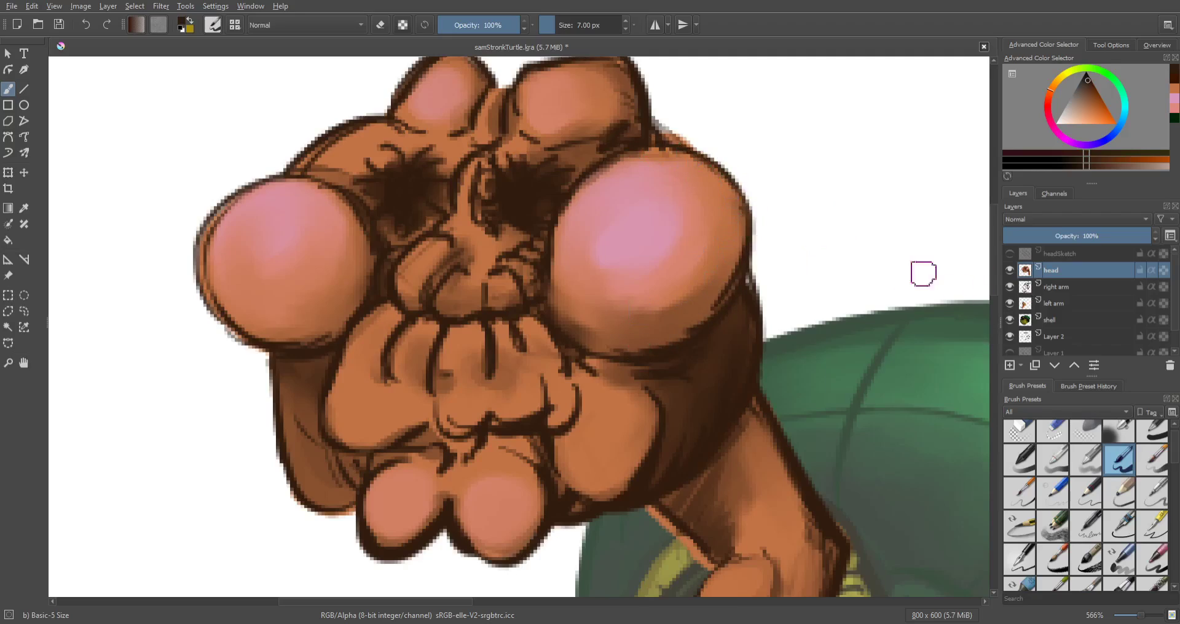
Step: Add thin curved contour lines near the upper and lower edges of both round cheeks
{"action": "left_click_drag", "start_coordinate": [578, 195], "coordinate": [624, 179]}
{"action": "left_click_drag", "start_coordinate": [557, 239], "coordinate": [585, 226]}
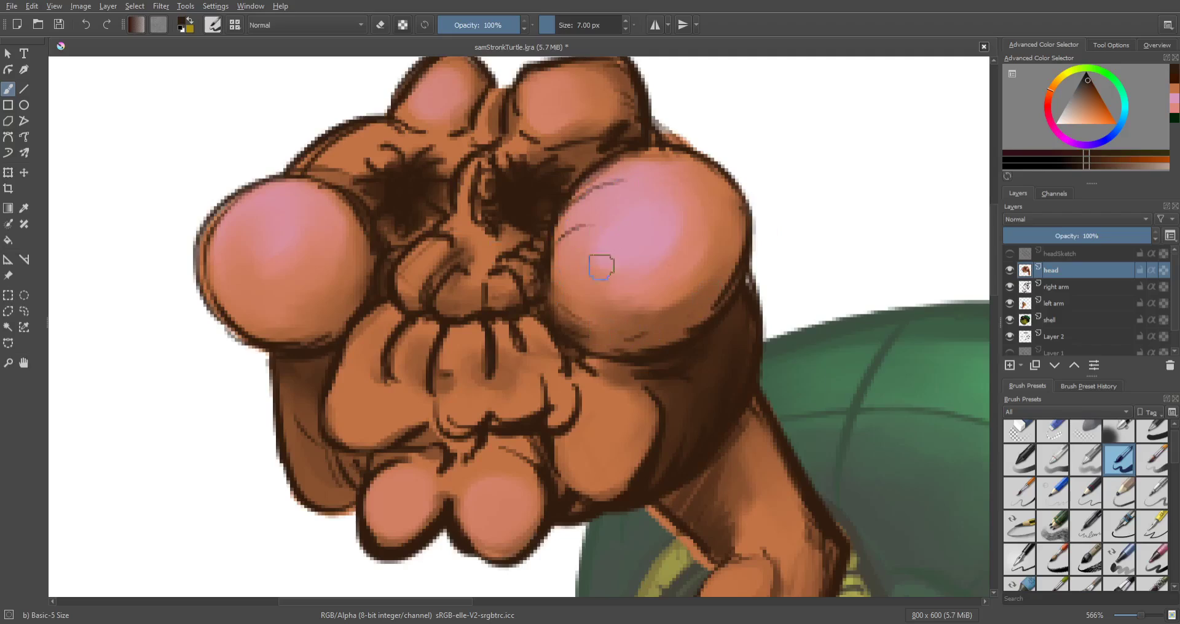
{"action": "left_click_drag", "start_coordinate": [311, 194], "coordinate": [352, 212]}
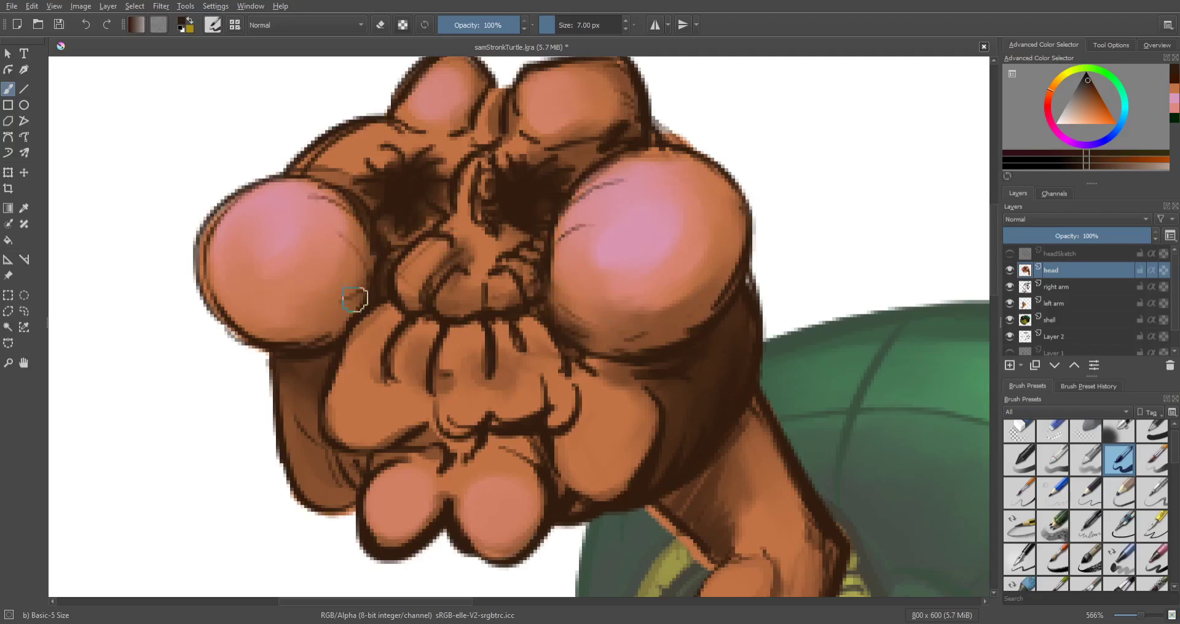
{"action": "left_click_drag", "start_coordinate": [275, 330], "coordinate": [358, 301]}
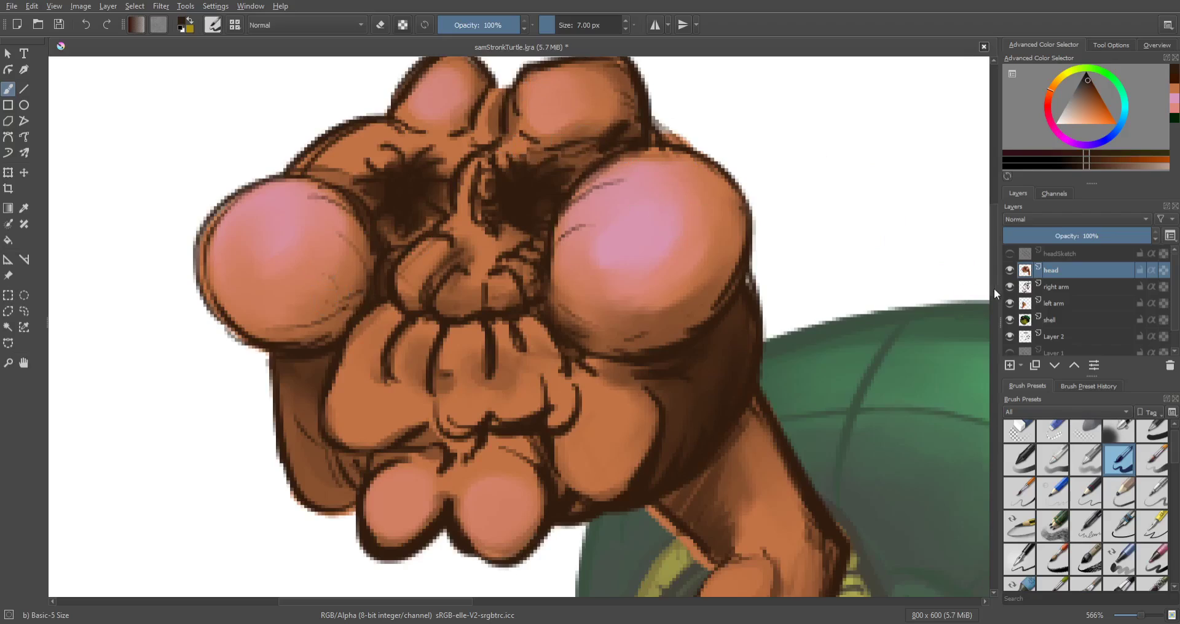
Step: Choose black as the brush color and paint a round pupil in each eye socket
{"action": "left_click_drag", "start_coordinate": [994, 289], "coordinate": [995, 279]}
{"action": "scroll", "coordinate": [996, 279], "scroll_direction": "down", "scroll_amount": 2}
{"action": "left_click_drag", "start_coordinate": [1085, 81], "coordinate": [1089, 69]}
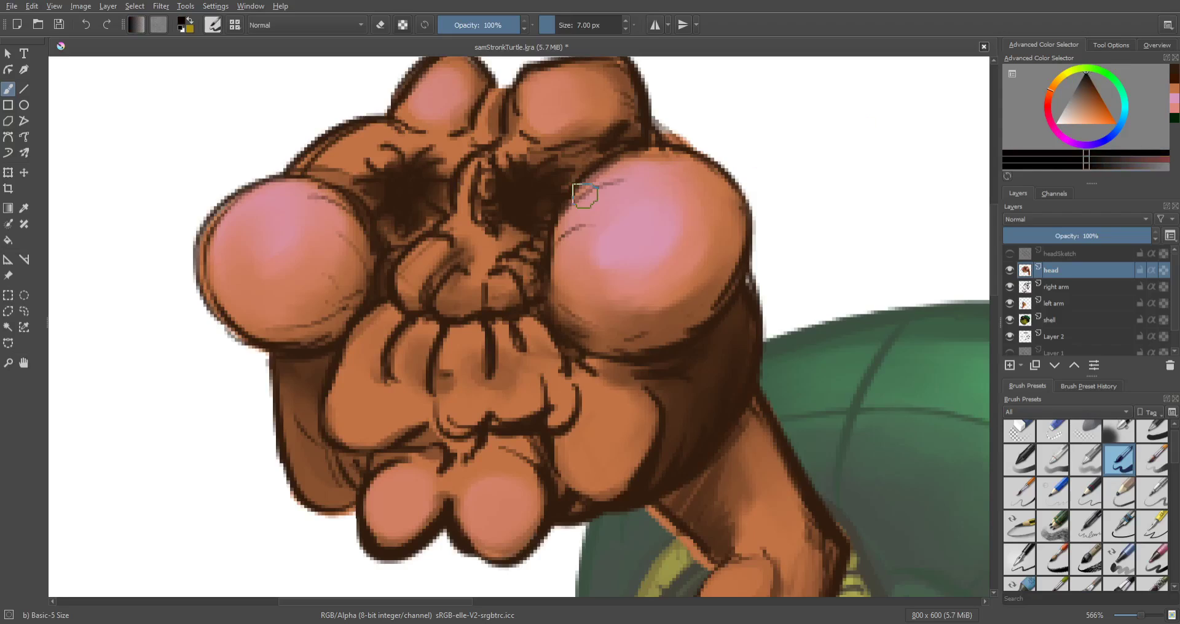
{"action": "scroll", "coordinate": [585, 196], "scroll_direction": "up", "scroll_amount": 2}
{"action": "left_click_drag", "start_coordinate": [585, 195], "coordinate": [768, 273]}
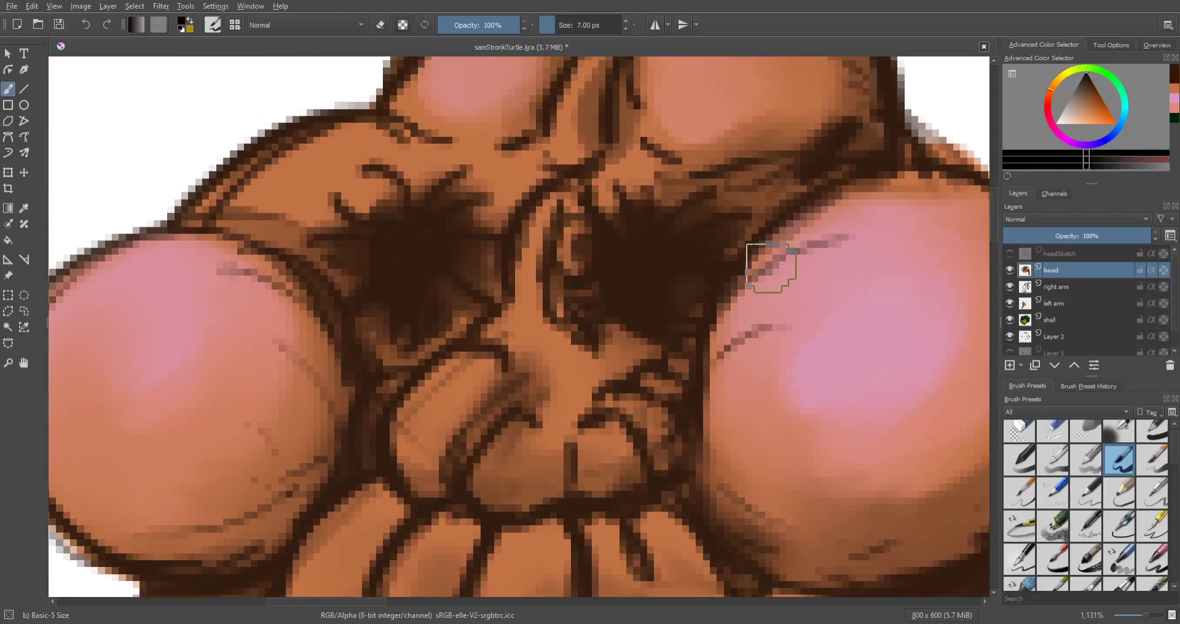
{"action": "mouse_move", "coordinate": [625, 275]}
{"action": "left_mouse_down"}
{"action": "mouse_move", "coordinate": [641, 272]}
{"action": "mouse_move", "coordinate": [628, 277]}
{"action": "left_mouse_up"}
{"action": "left_click_drag", "start_coordinate": [403, 261], "coordinate": [396, 261]}
Step: Choose a near-white color and dab a large and a small highlight on each black pupil
{"action": "left_click_drag", "start_coordinate": [1069, 112], "coordinate": [1061, 121]}
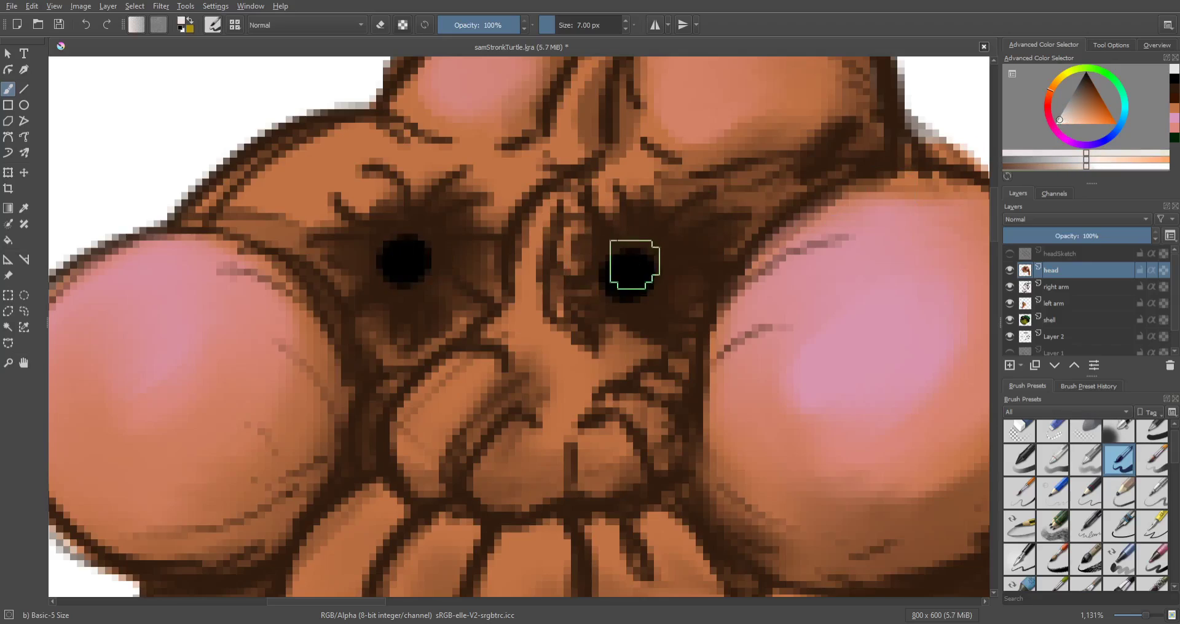
{"action": "left_click", "coordinate": [633, 262]}
{"action": "left_click", "coordinate": [637, 266]}
{"action": "left_click_drag", "start_coordinate": [637, 269], "coordinate": [640, 266]}
{"action": "left_click", "coordinate": [613, 286]}
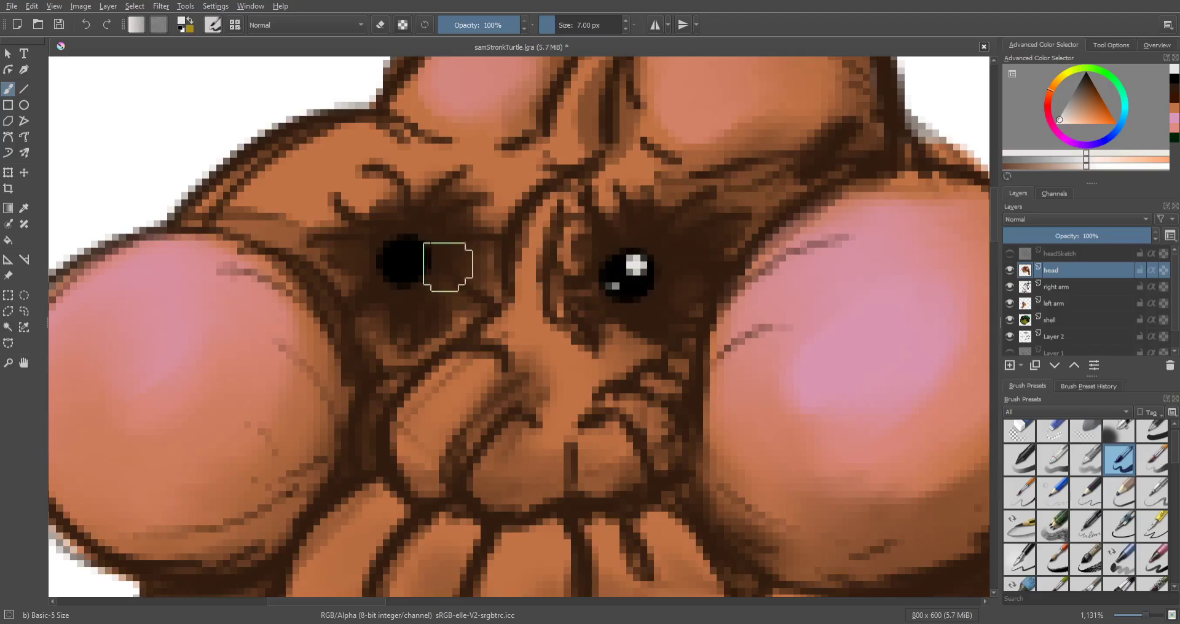
{"action": "left_click", "coordinate": [415, 254]}
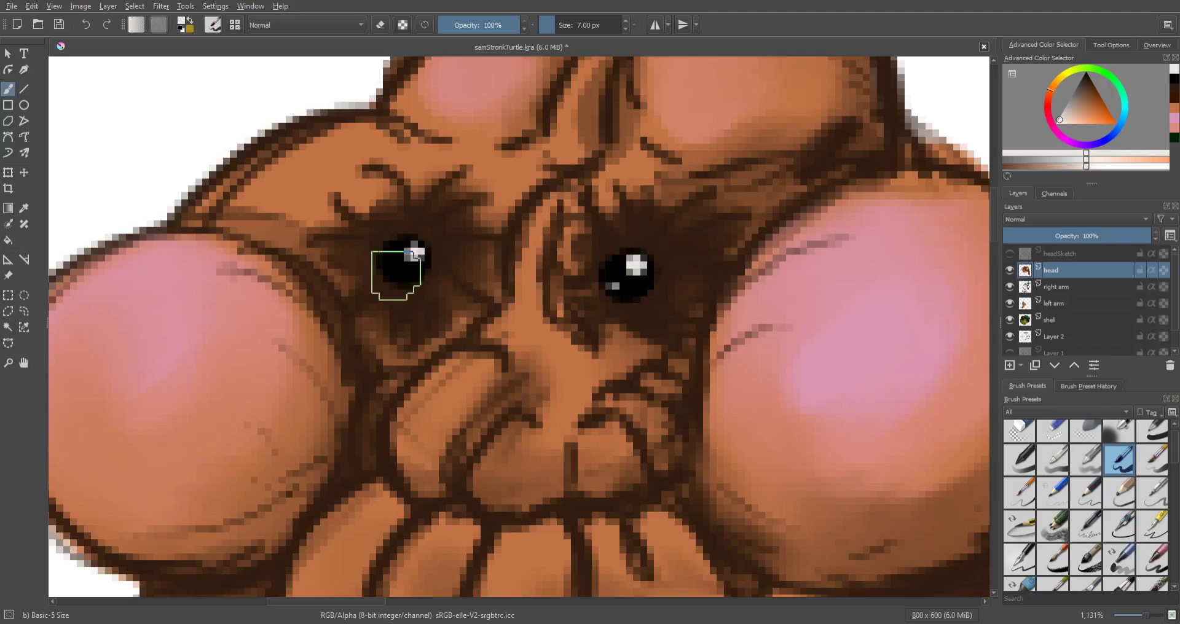
{"action": "left_click", "coordinate": [396, 276]}
Step: Reduce the brush to 2 px, sample the cheek's pink and paint small highlights between the creases around both eyes
{"action": "key", "text": "bracketleft"}
{"action": "key", "text": "bracketleft"}
{"action": "key", "text": "bracketleft"}
{"action": "key", "text": "bracketleft"}
{"action": "key", "text": "bracketleft"}
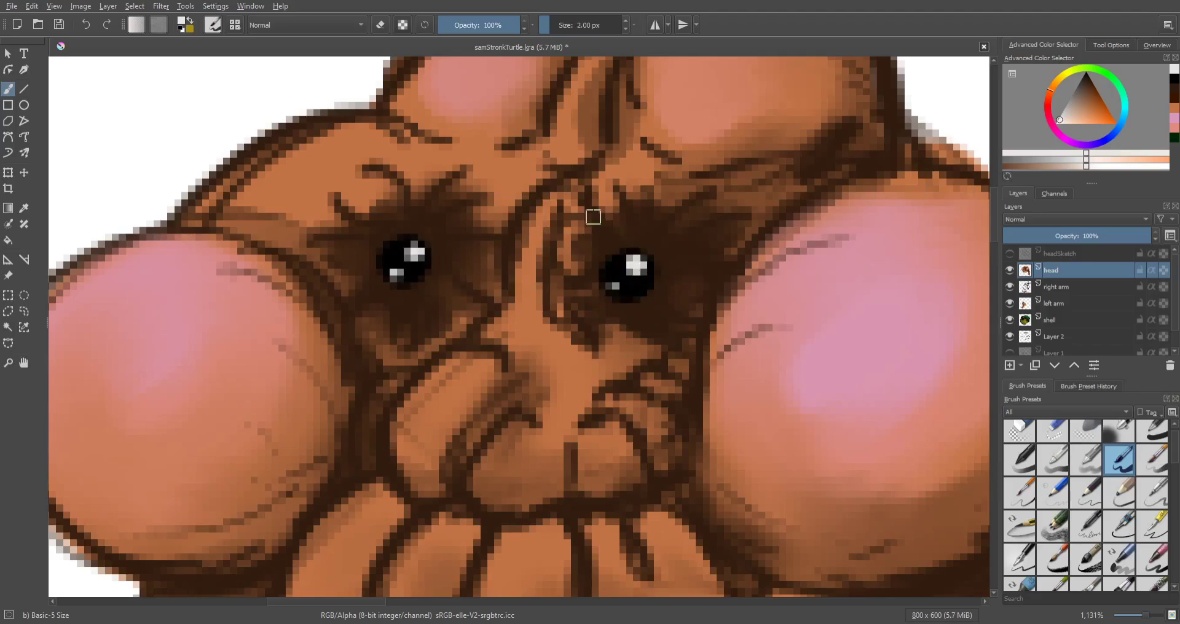
{"action": "left_click_drag", "start_coordinate": [592, 215], "coordinate": [623, 236]}
{"action": "key", "text": "ctrl+z"}
{"action": "left_click", "coordinate": [887, 371], "text": "ctrl"}
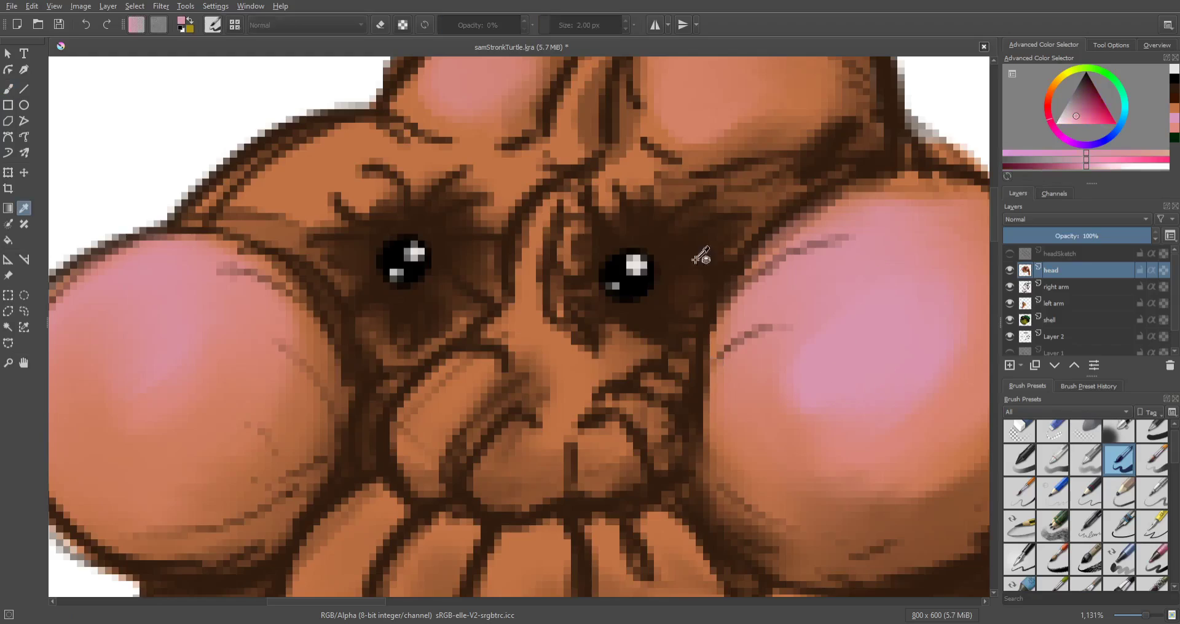
{"action": "mouse_move", "coordinate": [602, 196]}
{"action": "left_mouse_down"}
{"action": "mouse_move", "coordinate": [617, 223]}
{"action": "mouse_move", "coordinate": [724, 196]}
{"action": "mouse_move", "coordinate": [731, 211]}
{"action": "left_mouse_up"}
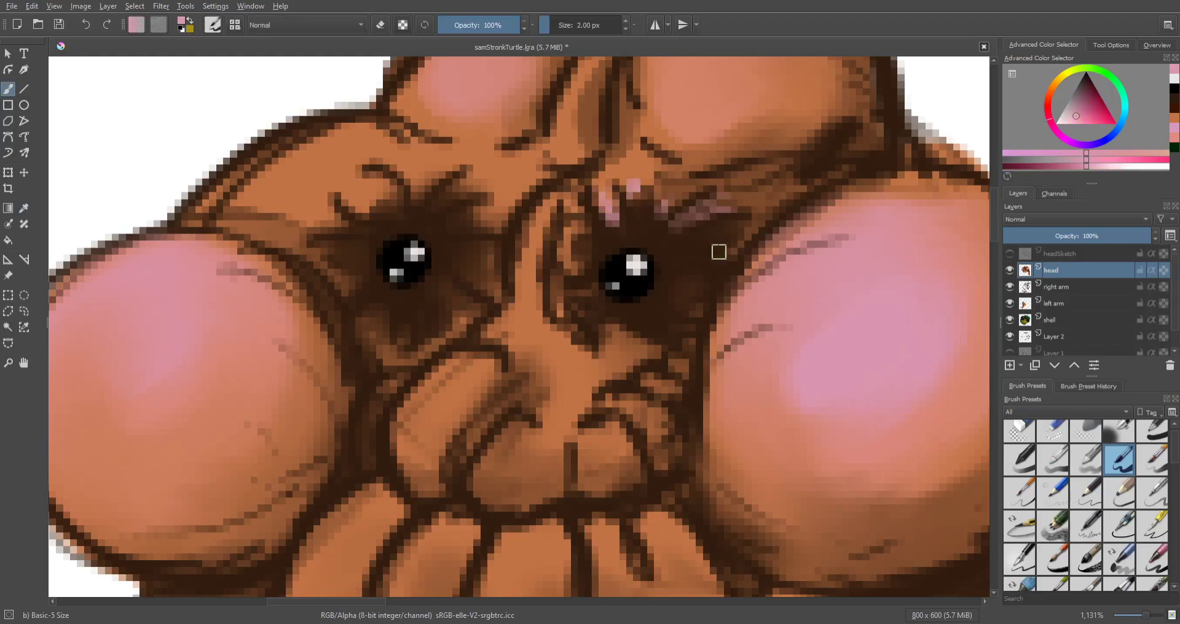
{"action": "left_click_drag", "start_coordinate": [699, 244], "coordinate": [722, 244]}
{"action": "left_click_drag", "start_coordinate": [575, 249], "coordinate": [581, 267]}
{"action": "mouse_move", "coordinate": [407, 174]}
{"action": "left_mouse_down"}
{"action": "mouse_move", "coordinate": [412, 194]}
{"action": "mouse_move", "coordinate": [379, 206]}
{"action": "left_mouse_up"}
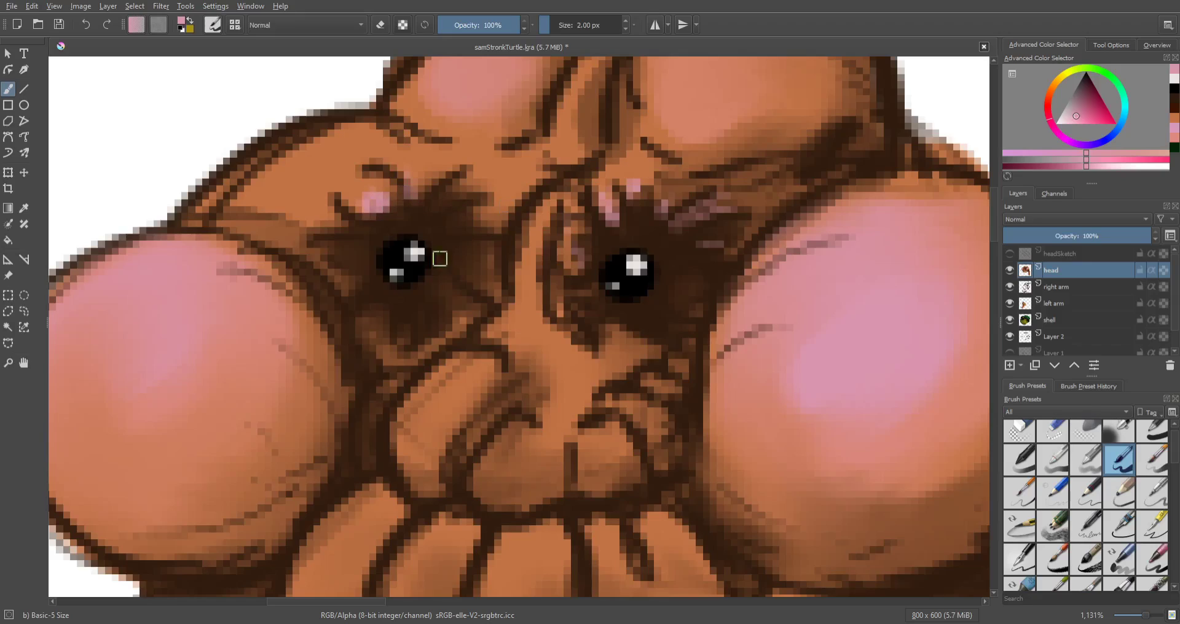
Step: Sample the orange skin color and fill the gaps between the creases around the eye beside the smaller cheek
{"action": "left_click", "coordinate": [326, 196], "text": "ctrl"}
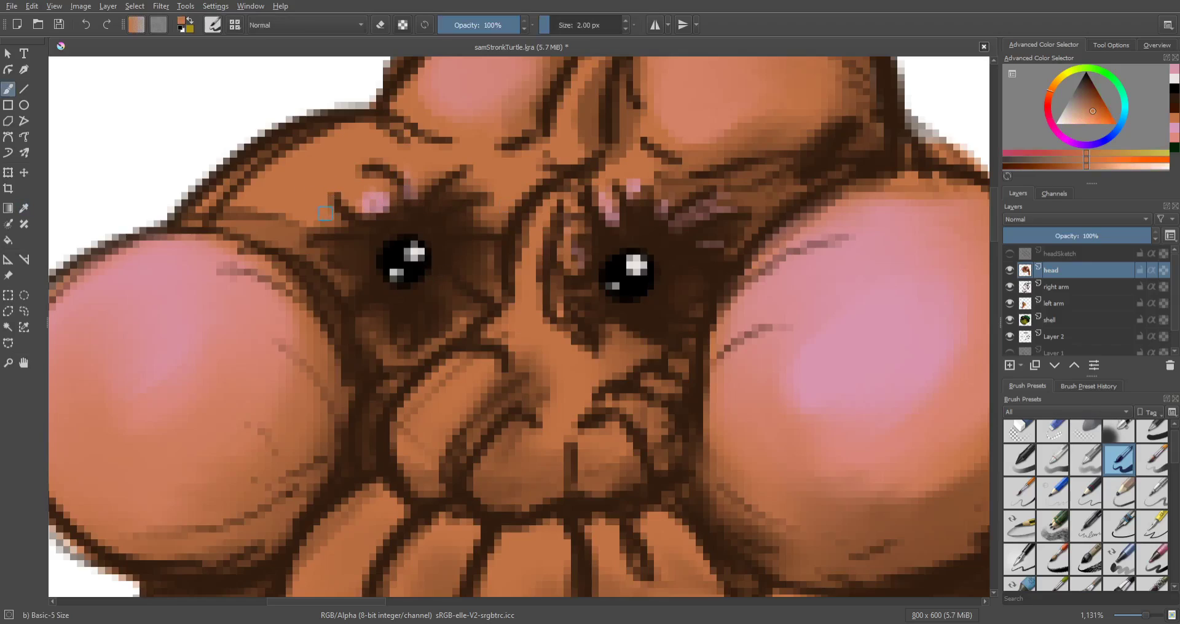
{"action": "mouse_move", "coordinate": [467, 223]}
{"action": "left_mouse_down"}
{"action": "mouse_move", "coordinate": [491, 216]}
{"action": "mouse_move", "coordinate": [471, 230]}
{"action": "mouse_move", "coordinate": [472, 202]}
{"action": "mouse_move", "coordinate": [404, 178]}
{"action": "mouse_move", "coordinate": [455, 200]}
{"action": "left_mouse_up"}
{"action": "mouse_move", "coordinate": [478, 279]}
{"action": "left_mouse_down"}
{"action": "mouse_move", "coordinate": [467, 251]}
{"action": "mouse_move", "coordinate": [488, 265]}
{"action": "left_mouse_up"}
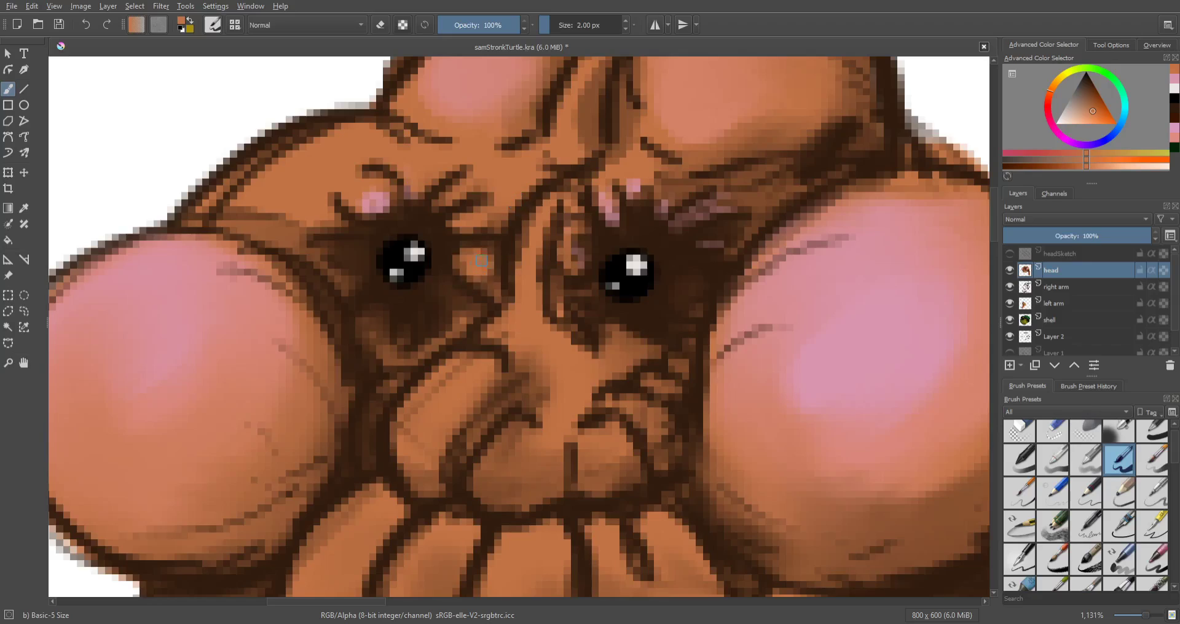
{"action": "left_click_drag", "start_coordinate": [376, 312], "coordinate": [368, 319]}
{"action": "mouse_move", "coordinate": [370, 200]}
{"action": "left_mouse_down"}
{"action": "mouse_move", "coordinate": [372, 217]}
{"action": "mouse_move", "coordinate": [332, 233]}
{"action": "mouse_move", "coordinate": [344, 265]}
{"action": "left_mouse_up"}
Step: Paint orange skin patches between the creases around the eye beside the larger cheek, covering the pink marks
{"action": "left_click_drag", "start_coordinate": [603, 198], "coordinate": [616, 215]}
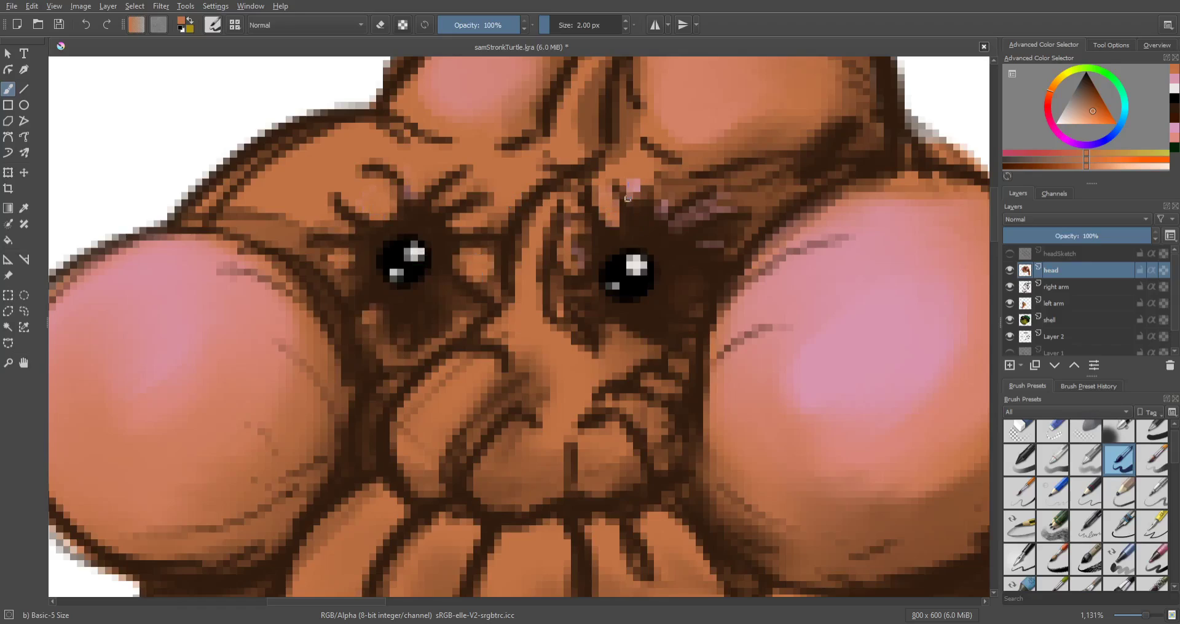
{"action": "left_click", "coordinate": [630, 190]}
{"action": "left_click_drag", "start_coordinate": [574, 253], "coordinate": [593, 253]}
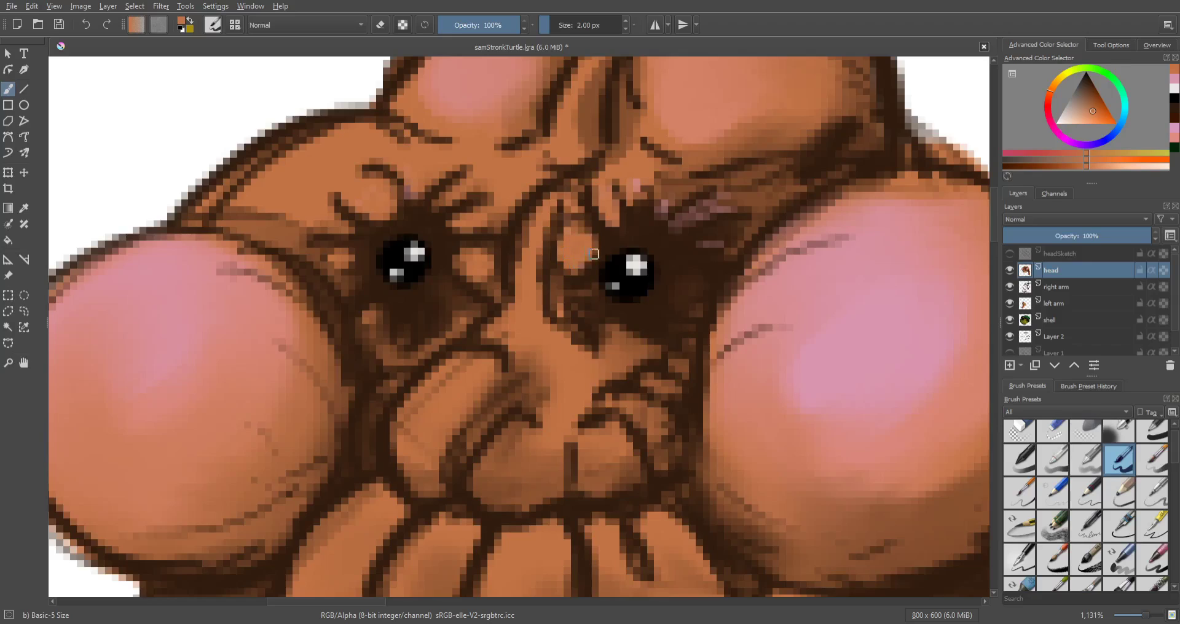
{"action": "mouse_move", "coordinate": [602, 337]}
{"action": "left_mouse_down"}
{"action": "mouse_move", "coordinate": [681, 336]}
{"action": "mouse_move", "coordinate": [677, 308]}
{"action": "mouse_move", "coordinate": [725, 243]}
{"action": "mouse_move", "coordinate": [714, 248]}
{"action": "mouse_move", "coordinate": [713, 206]}
{"action": "mouse_move", "coordinate": [674, 204]}
{"action": "left_mouse_up"}
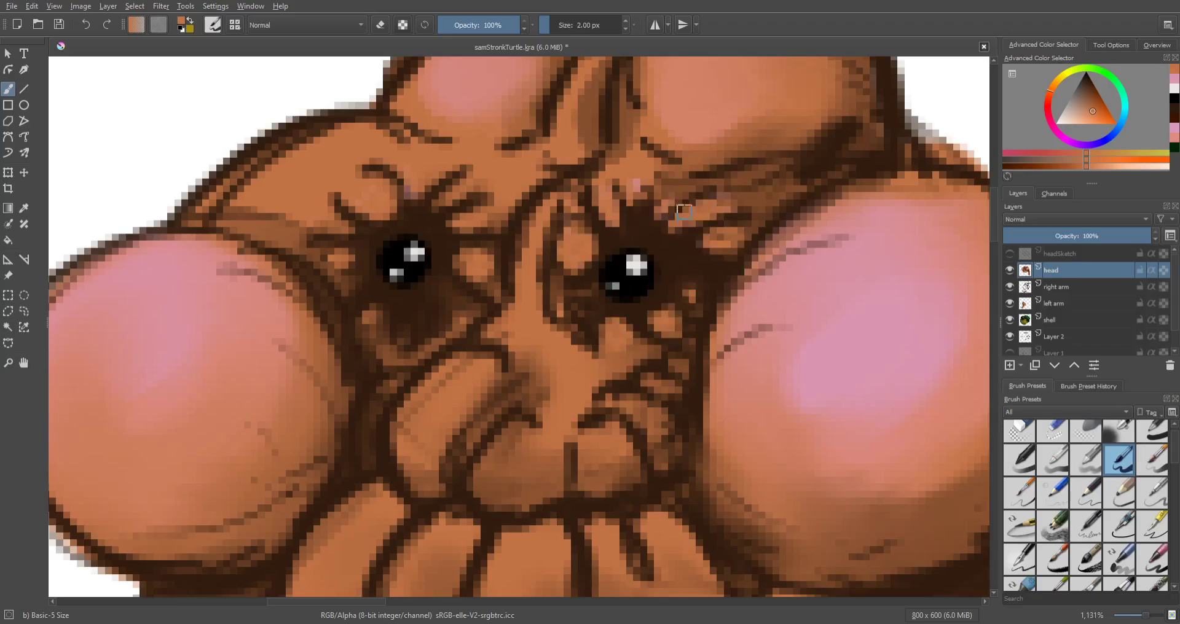
{"action": "scroll", "coordinate": [674, 213], "scroll_direction": "down", "scroll_amount": 6}
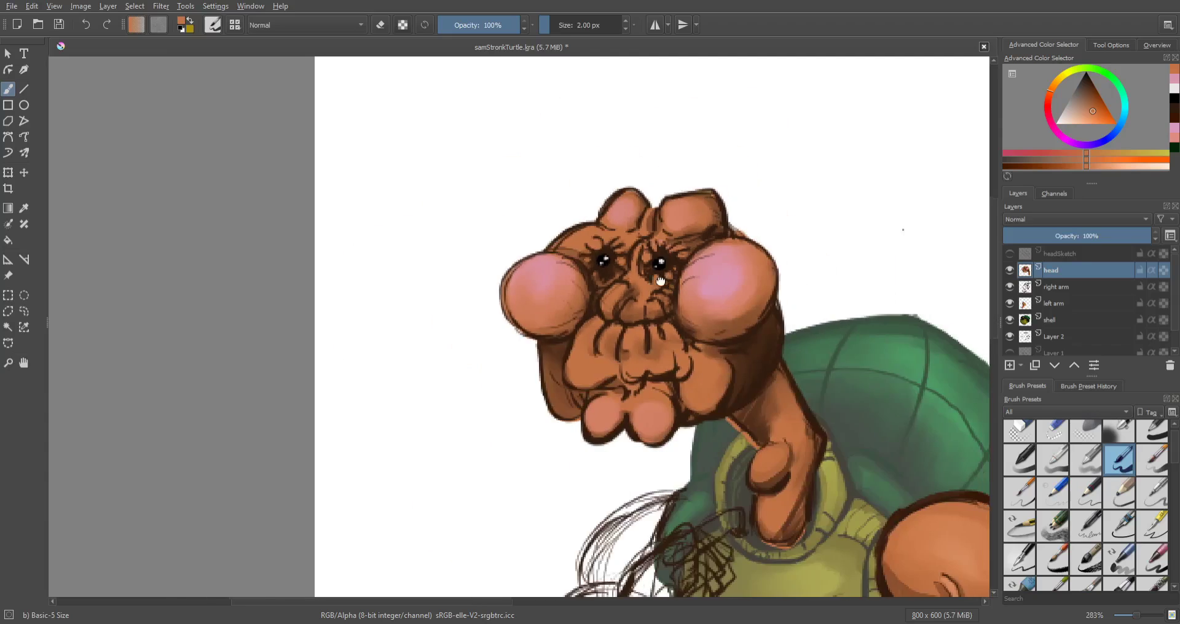
{"action": "scroll", "coordinate": [559, 266], "scroll_direction": "up", "scroll_amount": 5}
{"action": "scroll", "coordinate": [559, 267], "scroll_direction": "down", "scroll_amount": 3}
{"action": "scroll", "coordinate": [659, 314], "scroll_direction": "up", "scroll_amount": 4}
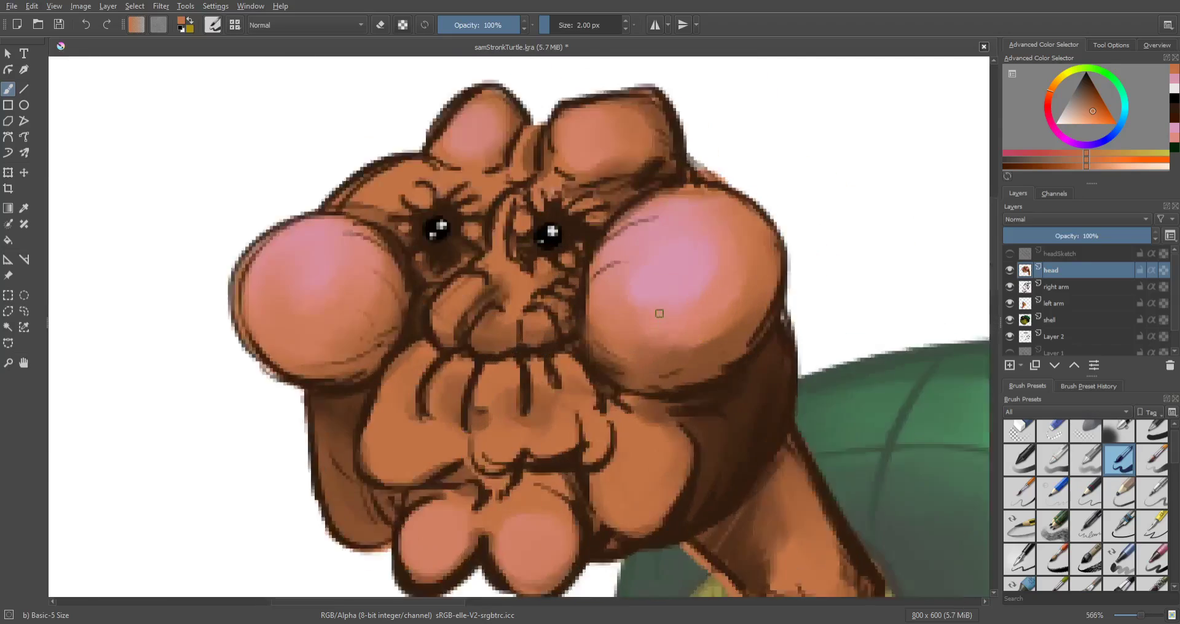
{"action": "left_click_drag", "start_coordinate": [459, 246], "coordinate": [589, 310]}
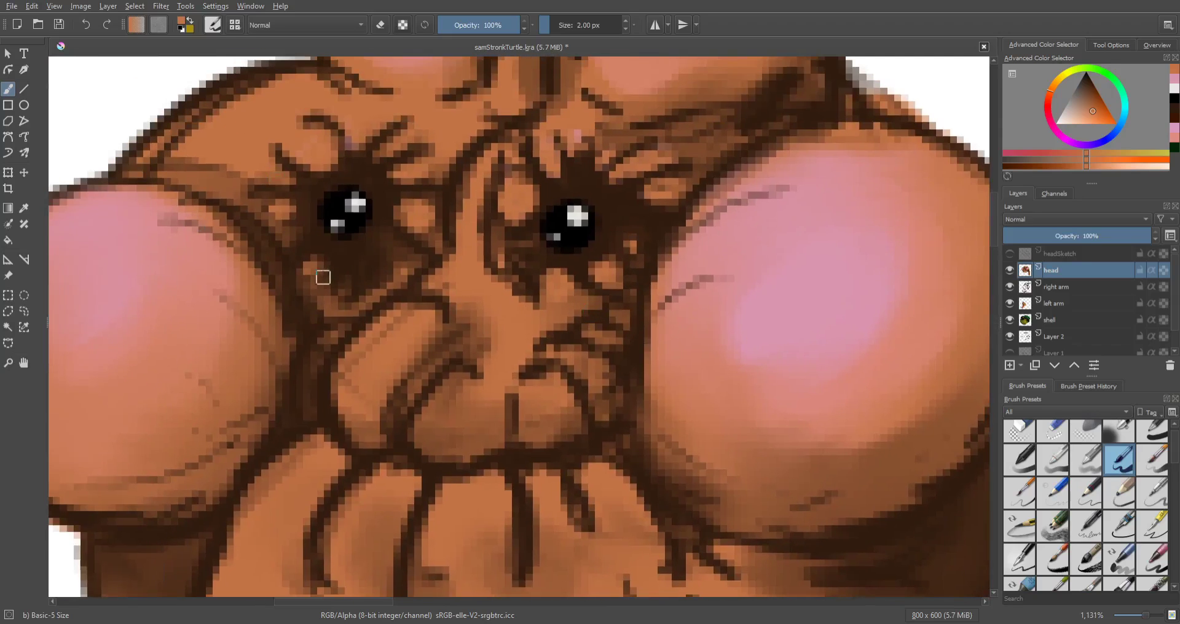
Step: Paint more orange skin patches between the creases beside, below and above both eyes
{"action": "mouse_move", "coordinate": [319, 271]}
{"action": "left_mouse_down"}
{"action": "mouse_move", "coordinate": [329, 263]}
{"action": "mouse_move", "coordinate": [342, 288]}
{"action": "mouse_move", "coordinate": [393, 247]}
{"action": "mouse_move", "coordinate": [370, 288]}
{"action": "left_mouse_up"}
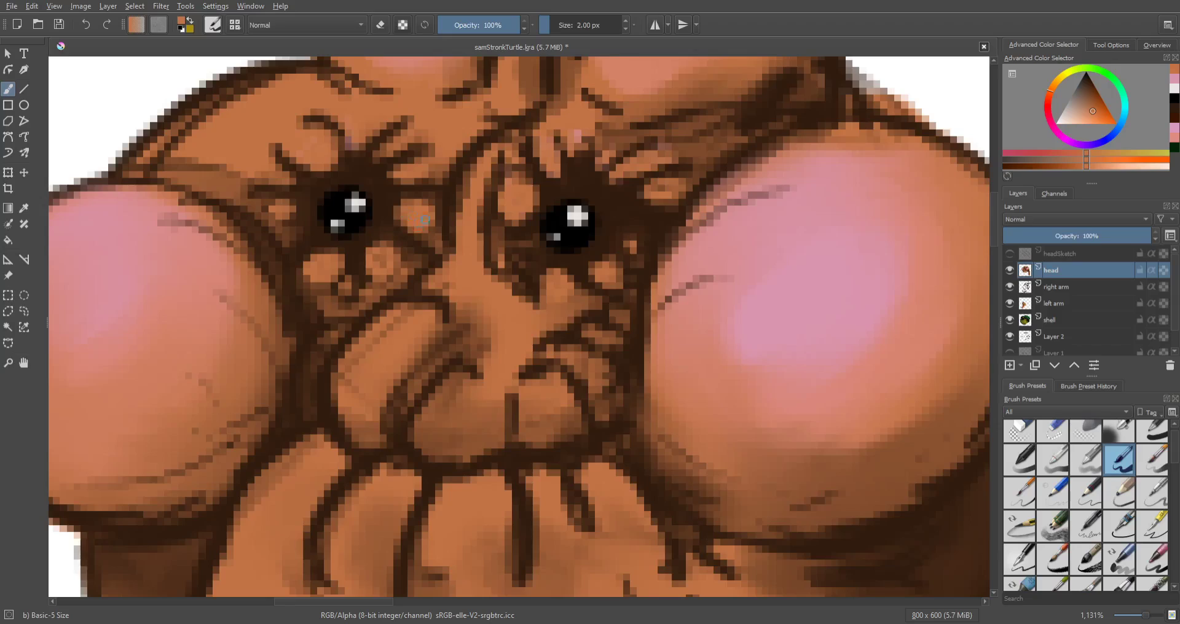
{"action": "mouse_move", "coordinate": [425, 219]}
{"action": "left_mouse_down"}
{"action": "mouse_move", "coordinate": [396, 218]}
{"action": "mouse_move", "coordinate": [379, 167]}
{"action": "left_mouse_up"}
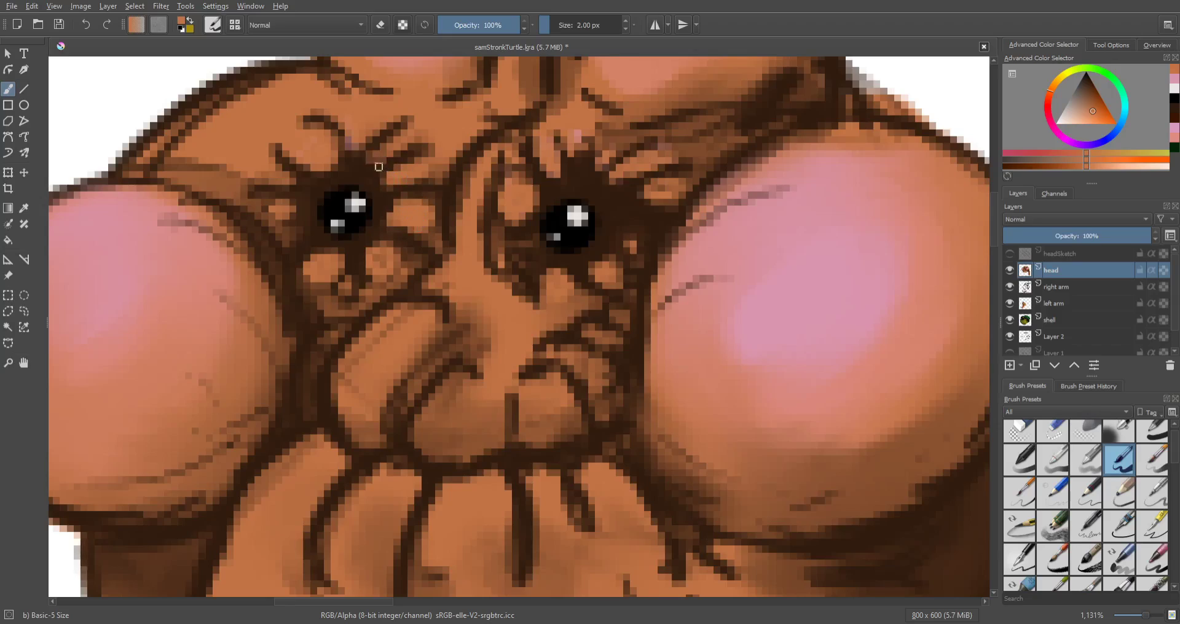
{"action": "left_click_drag", "start_coordinate": [290, 201], "coordinate": [300, 215]}
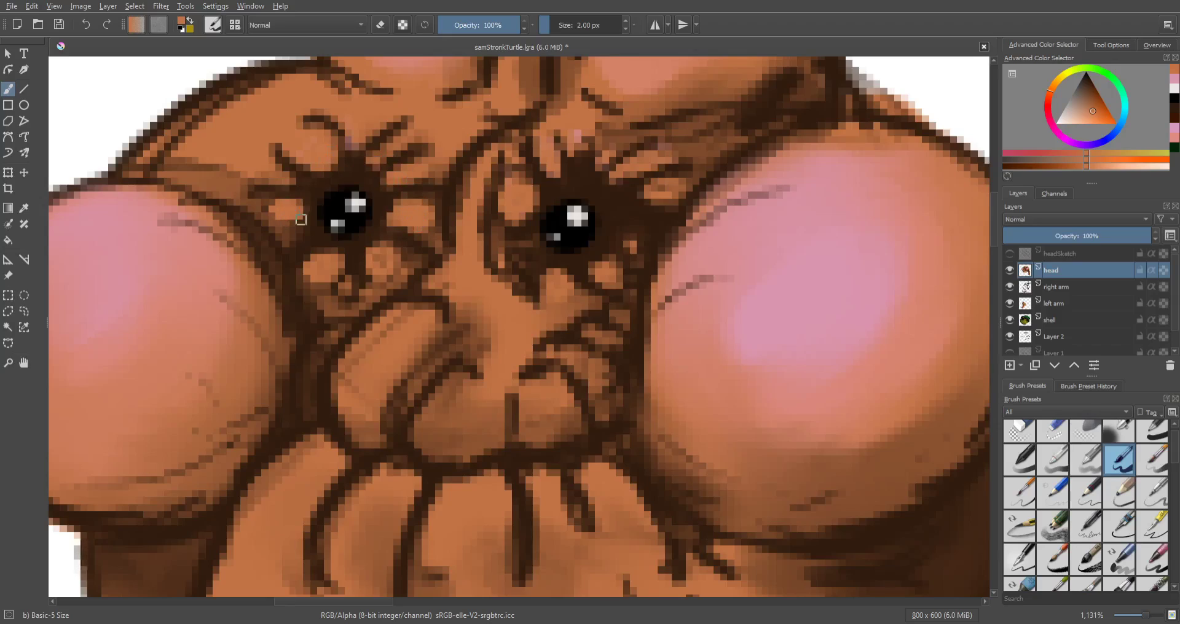
{"action": "mouse_move", "coordinate": [540, 292]}
{"action": "left_mouse_down"}
{"action": "mouse_move", "coordinate": [558, 283]}
{"action": "mouse_move", "coordinate": [508, 261]}
{"action": "left_mouse_up"}
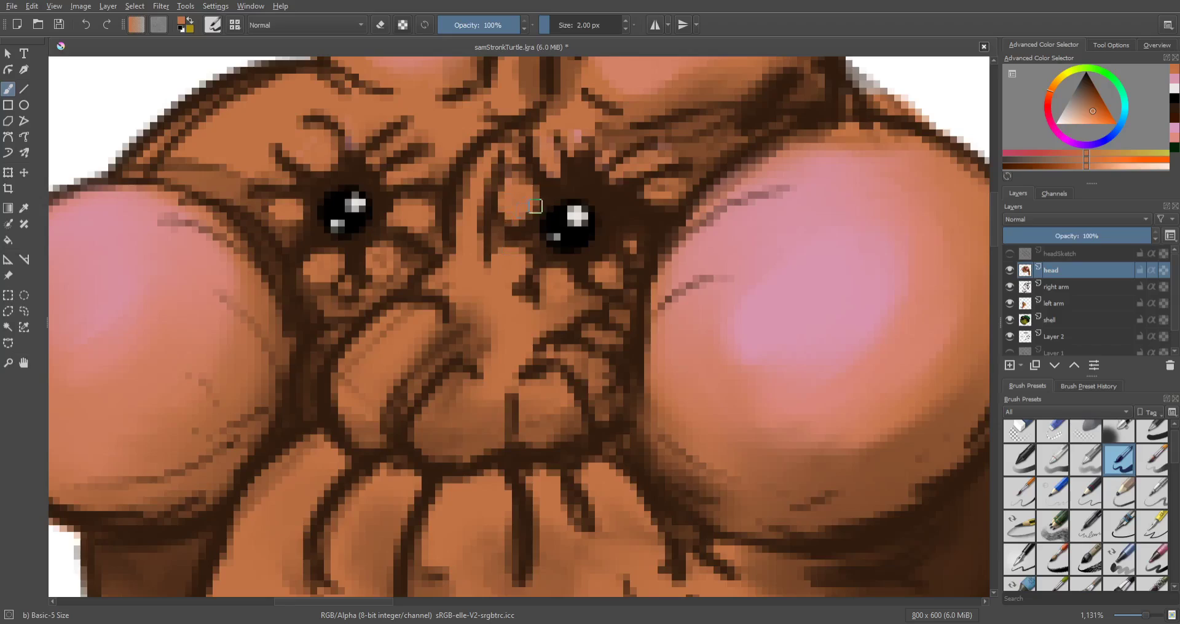
{"action": "left_click_drag", "start_coordinate": [508, 198], "coordinate": [523, 198]}
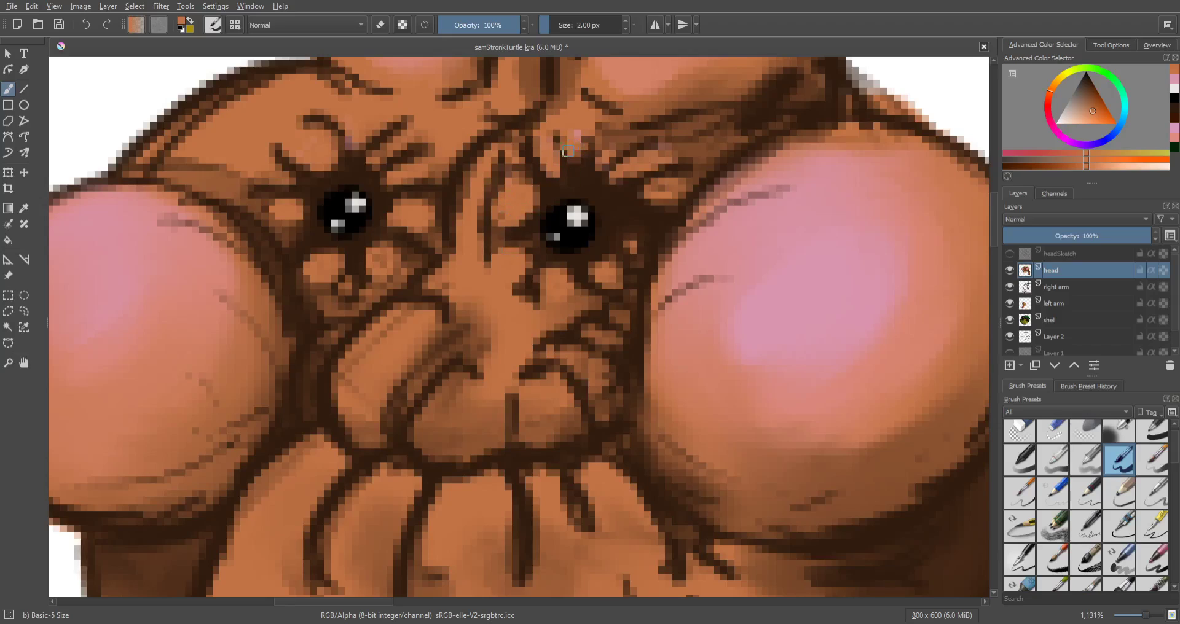
{"action": "mouse_move", "coordinate": [567, 151]}
{"action": "left_mouse_down"}
{"action": "mouse_move", "coordinate": [603, 158]}
{"action": "mouse_move", "coordinate": [615, 184]}
{"action": "mouse_move", "coordinate": [647, 200]}
{"action": "mouse_move", "coordinate": [639, 221]}
{"action": "left_mouse_up"}
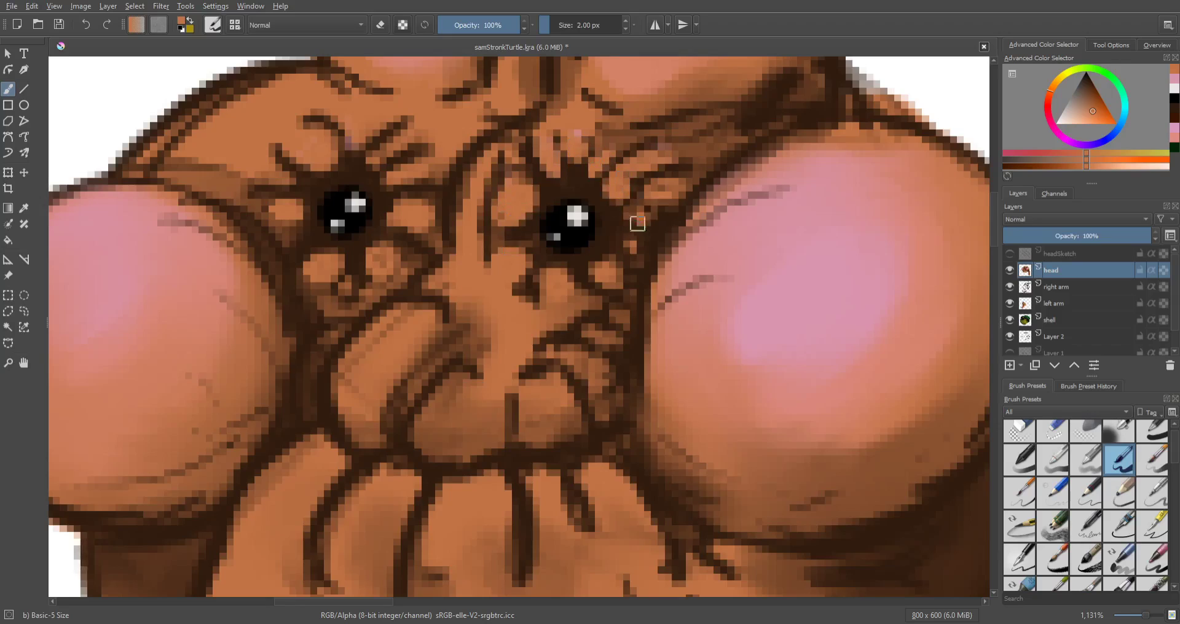
Step: Pick a light peach, enlarge the brush to 7 px and paint highlights along the underside of the nose and the upper lip folds
{"action": "scroll", "coordinate": [627, 221], "scroll_direction": "down", "scroll_amount": 4}
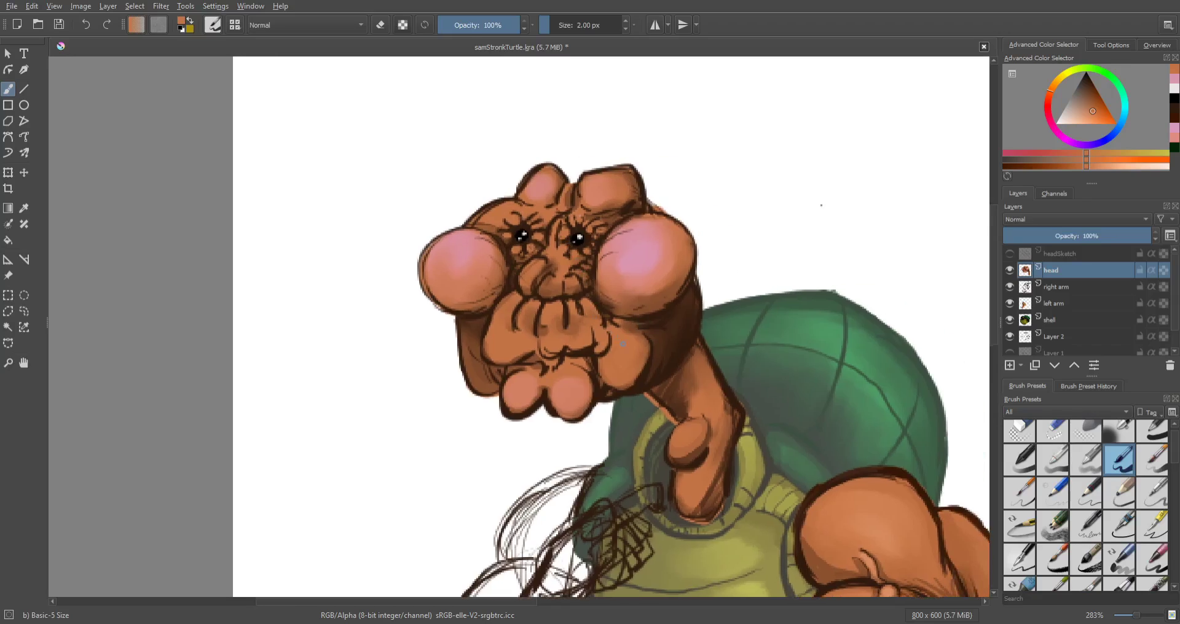
{"action": "scroll", "coordinate": [623, 345], "scroll_direction": "up", "scroll_amount": 3}
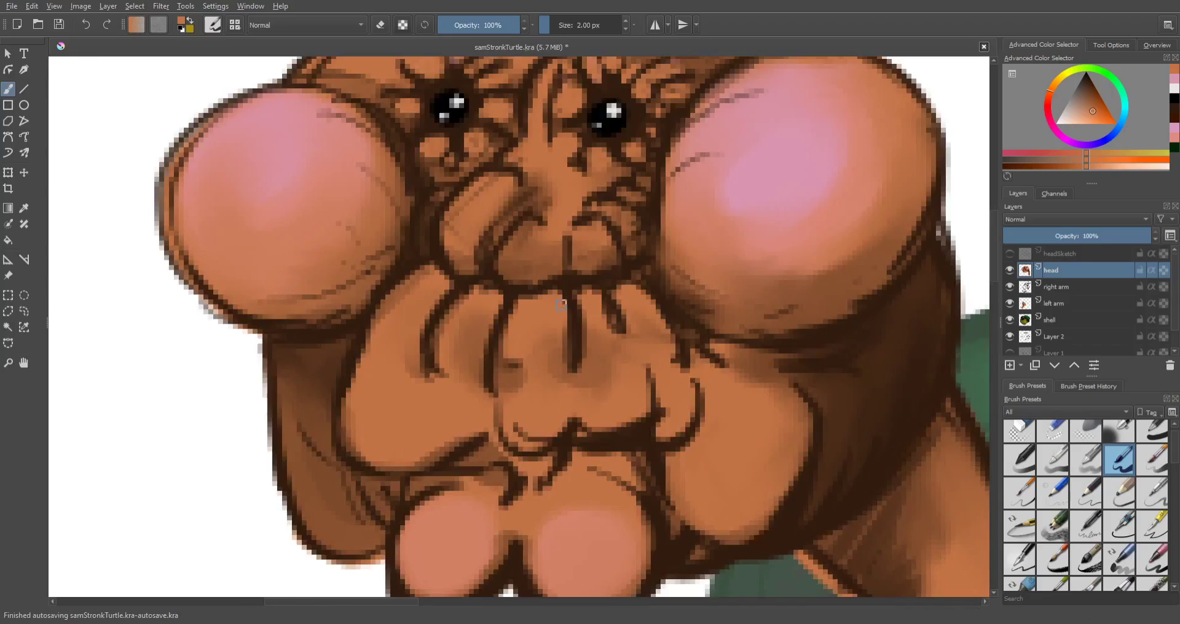
{"action": "left_click", "coordinate": [1081, 118]}
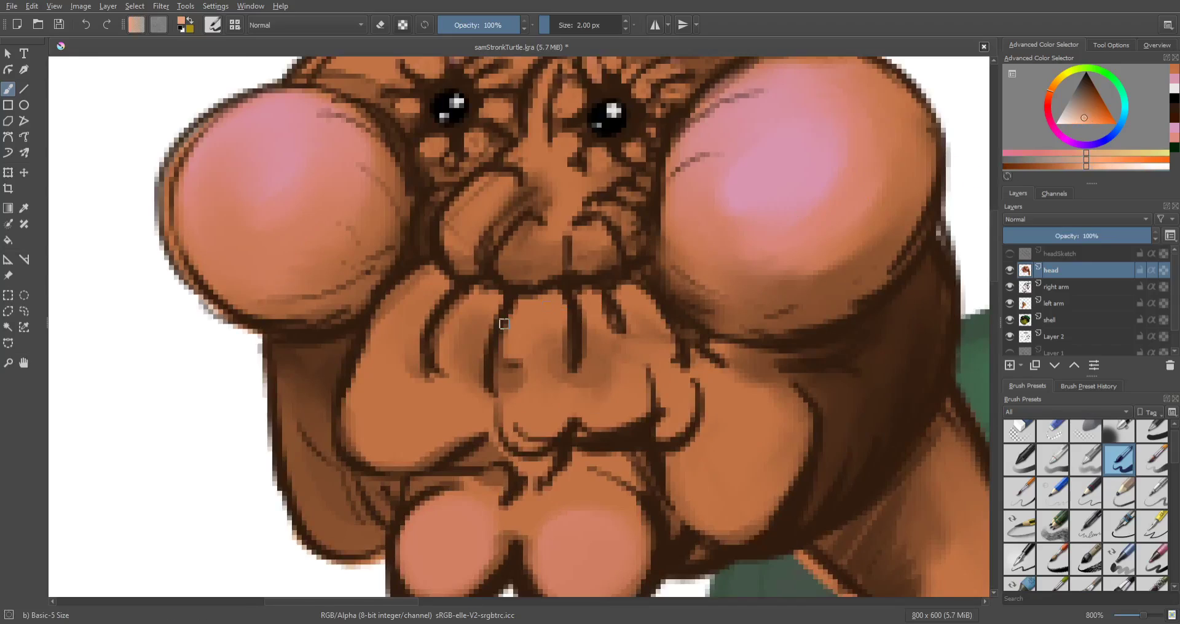
{"action": "key", "text": "bracketright"}
{"action": "left_click_drag", "start_coordinate": [476, 314], "coordinate": [489, 309]}
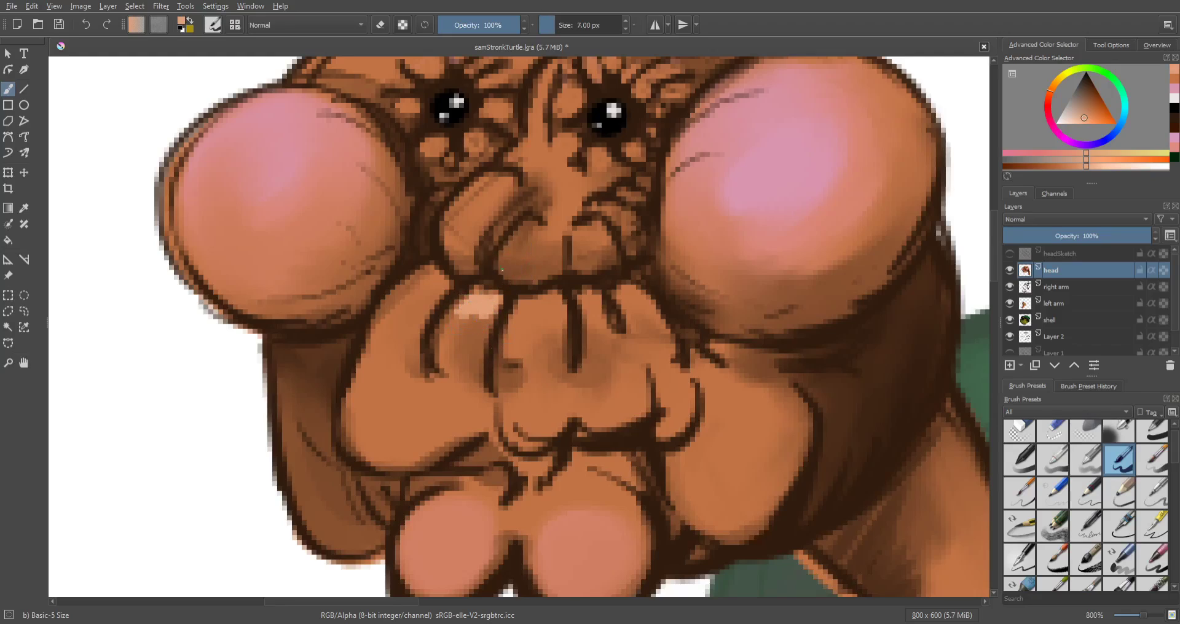
{"action": "left_click_drag", "start_coordinate": [507, 267], "coordinate": [523, 269]}
{"action": "left_click_drag", "start_coordinate": [552, 269], "coordinate": [609, 258]}
{"action": "mouse_move", "coordinate": [453, 235]}
{"action": "left_mouse_down"}
{"action": "mouse_move", "coordinate": [469, 263]}
{"action": "mouse_move", "coordinate": [433, 294]}
{"action": "mouse_move", "coordinate": [418, 280]}
{"action": "mouse_move", "coordinate": [430, 302]}
{"action": "left_mouse_up"}
{"action": "left_click_drag", "start_coordinate": [506, 317], "coordinate": [619, 295]}
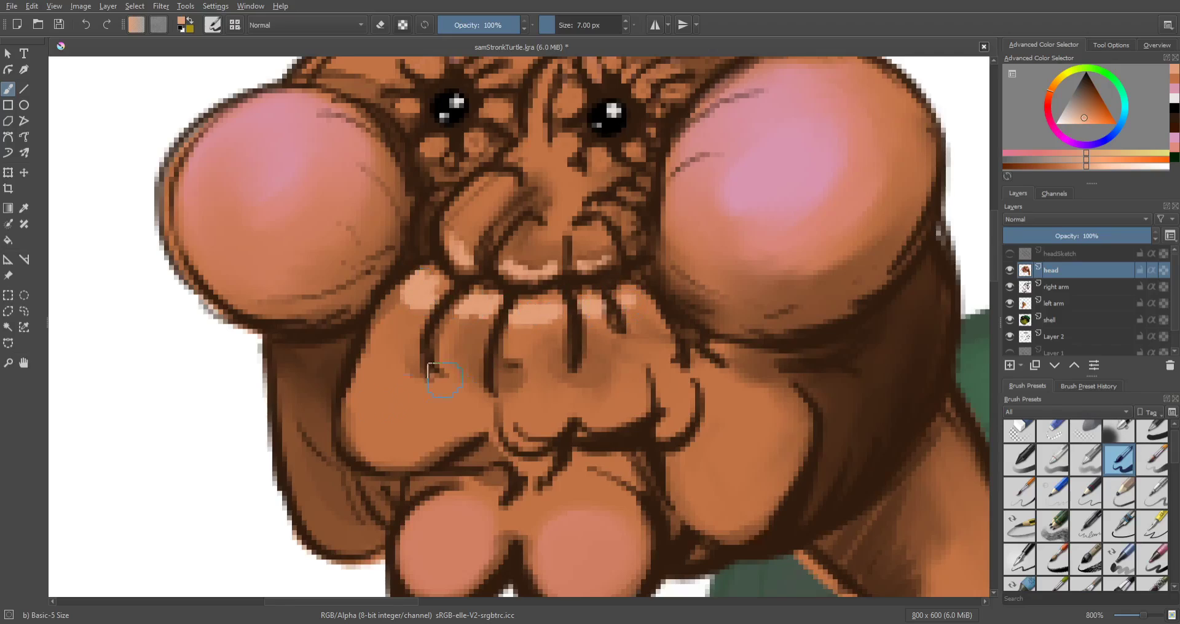
Step: Dab peach highlights on both jowls, the lower lip bulges, the two chin bumps and the bridge of the nose
{"action": "left_click_drag", "start_coordinate": [375, 411], "coordinate": [387, 433]}
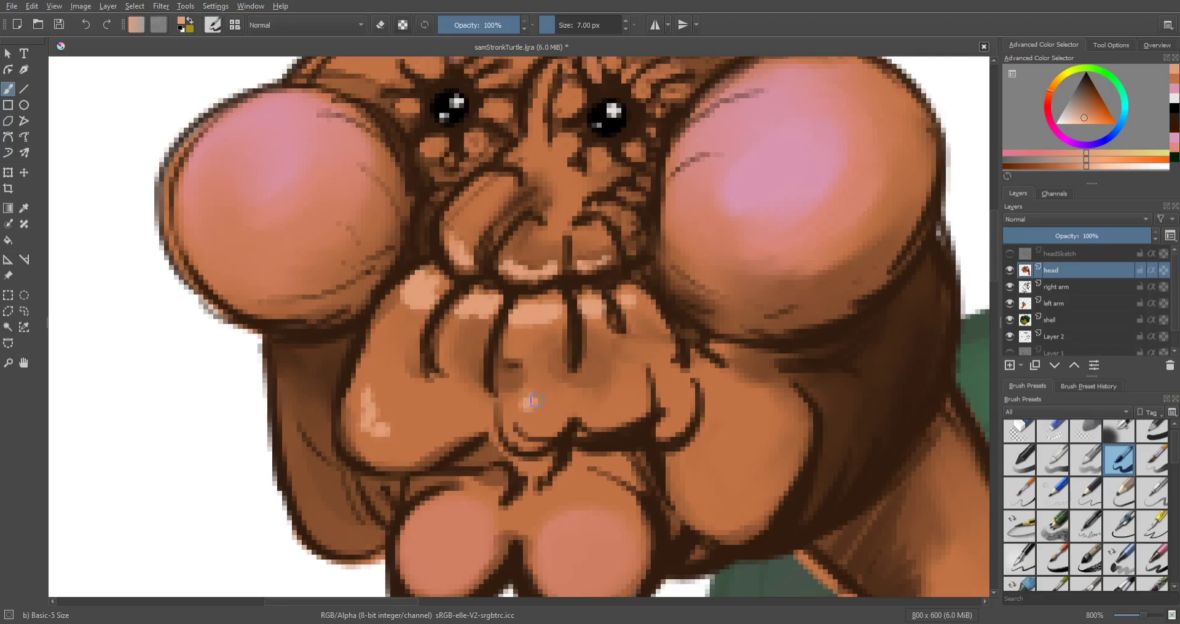
{"action": "mouse_move", "coordinate": [682, 400]}
{"action": "left_mouse_down"}
{"action": "mouse_move", "coordinate": [727, 442]}
{"action": "mouse_move", "coordinate": [716, 471]}
{"action": "mouse_move", "coordinate": [740, 479]}
{"action": "mouse_move", "coordinate": [722, 460]}
{"action": "left_mouse_up"}
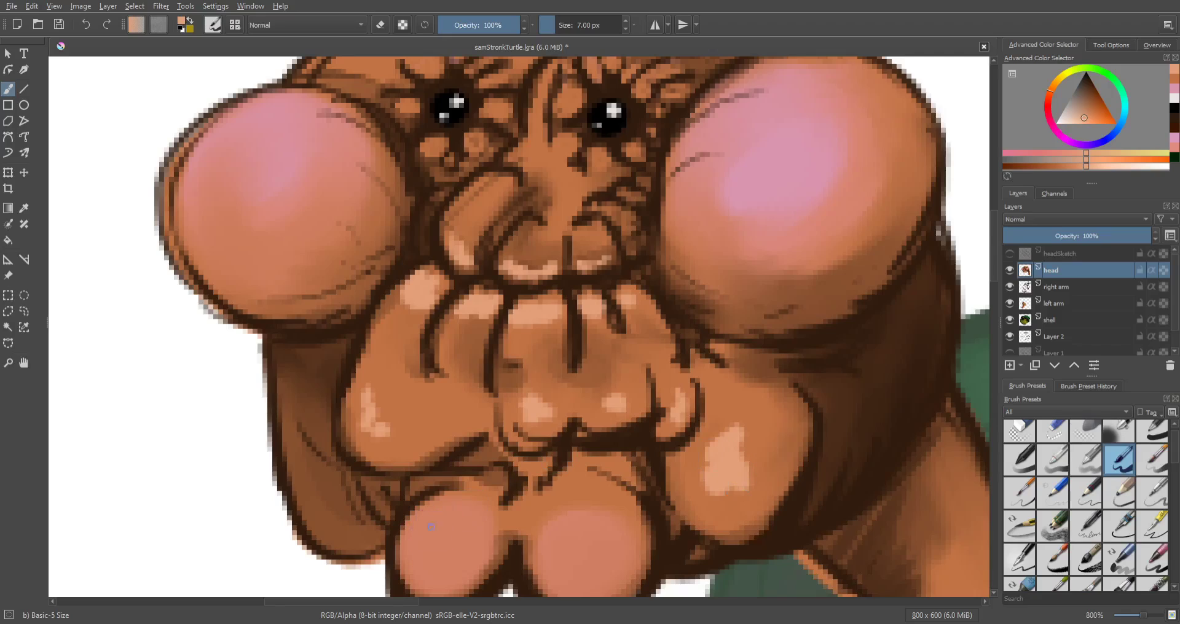
{"action": "left_click_drag", "start_coordinate": [430, 527], "coordinate": [441, 550]}
{"action": "mouse_move", "coordinate": [577, 527]}
{"action": "left_mouse_down"}
{"action": "mouse_move", "coordinate": [592, 540]}
{"action": "mouse_move", "coordinate": [583, 534]}
{"action": "left_mouse_up"}
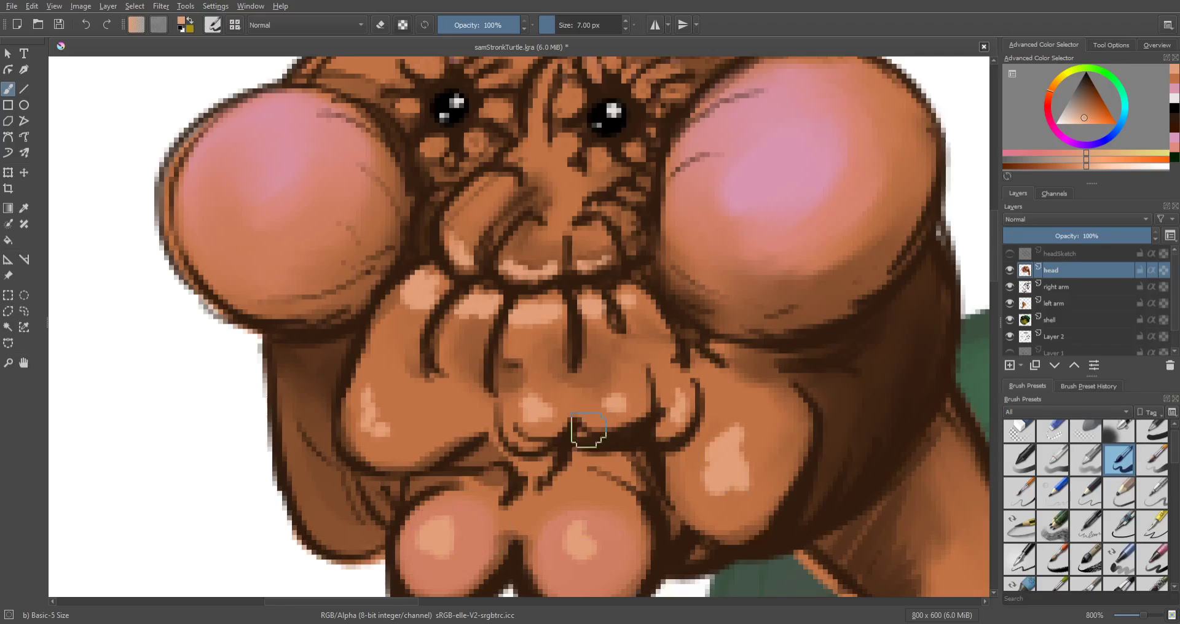
{"action": "left_click", "coordinate": [537, 152]}
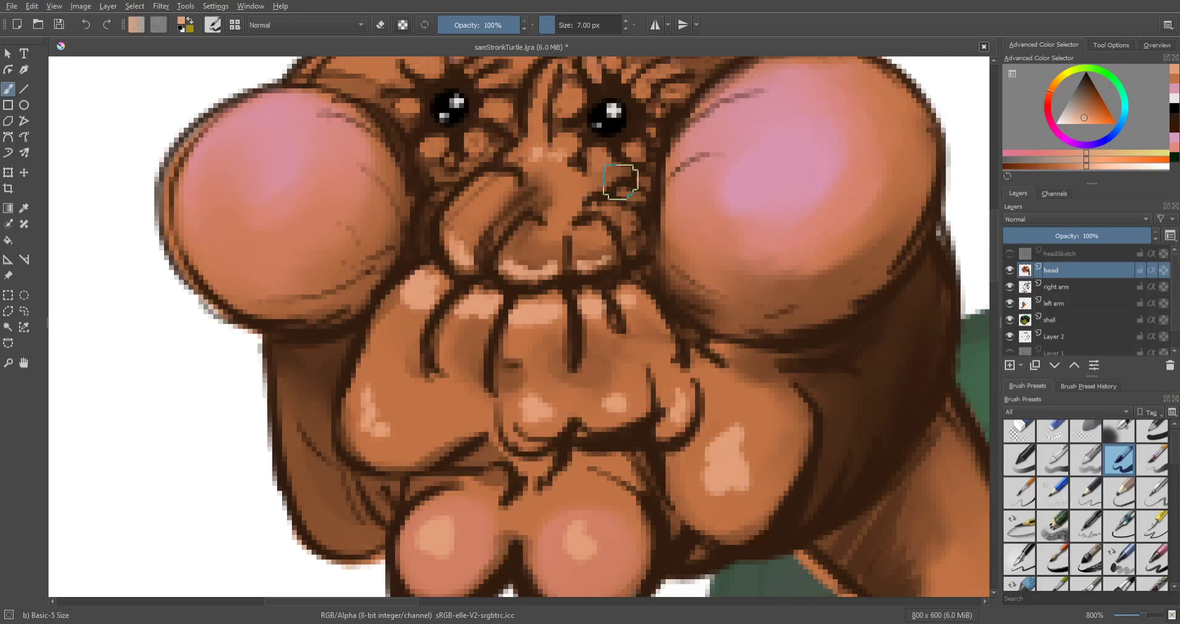
Step: Paint peach highlights on the forehead and brow folds and on the skin patches around both eyes
{"action": "scroll", "coordinate": [624, 180], "scroll_direction": "down", "scroll_amount": 2}
{"action": "left_click_drag", "start_coordinate": [627, 179], "coordinate": [633, 340]}
{"action": "scroll", "coordinate": [647, 306], "scroll_direction": "up", "scroll_amount": 2}
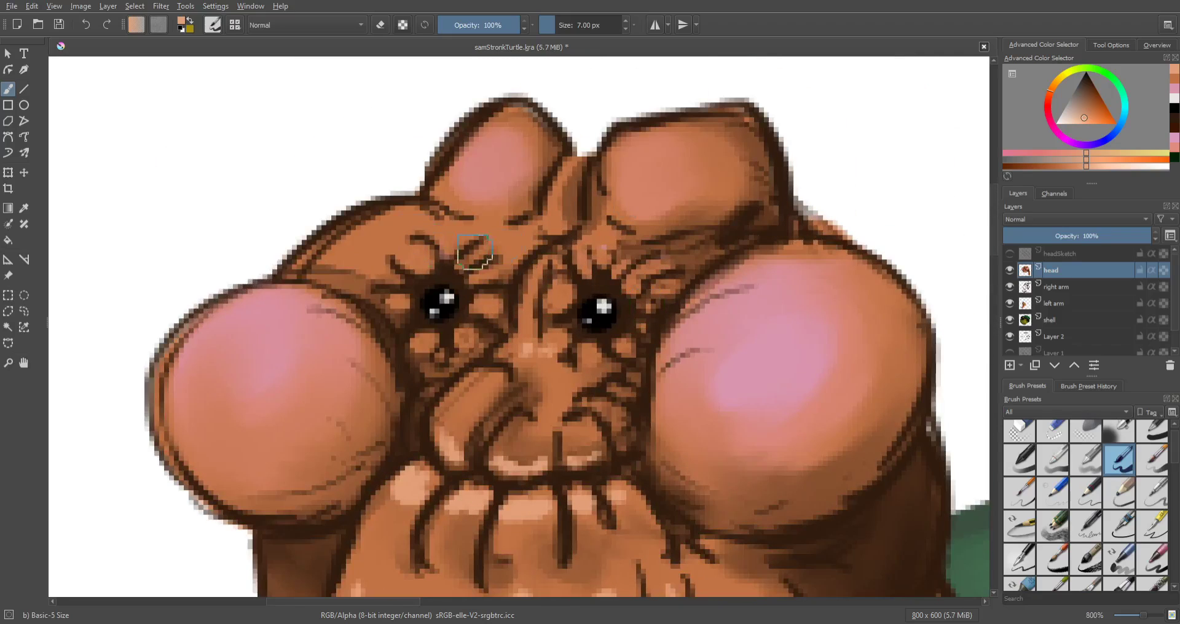
{"action": "mouse_move", "coordinate": [343, 243]}
{"action": "left_mouse_down"}
{"action": "mouse_move", "coordinate": [371, 237]}
{"action": "mouse_move", "coordinate": [334, 237]}
{"action": "mouse_move", "coordinate": [340, 245]}
{"action": "mouse_move", "coordinate": [392, 215]}
{"action": "mouse_move", "coordinate": [383, 238]}
{"action": "mouse_move", "coordinate": [417, 261]}
{"action": "mouse_move", "coordinate": [448, 231]}
{"action": "mouse_move", "coordinate": [530, 250]}
{"action": "mouse_move", "coordinate": [493, 244]}
{"action": "mouse_move", "coordinate": [514, 248]}
{"action": "mouse_move", "coordinate": [561, 209]}
{"action": "left_mouse_up"}
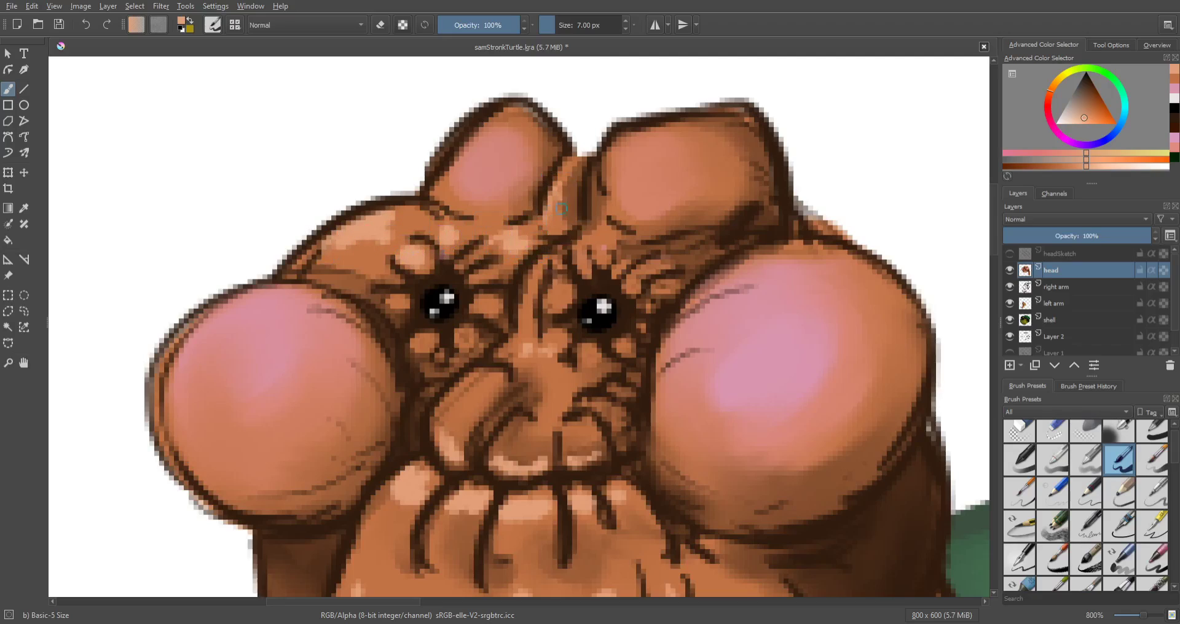
{"action": "mouse_move", "coordinate": [584, 265]}
{"action": "left_mouse_down"}
{"action": "mouse_move", "coordinate": [559, 283]}
{"action": "mouse_move", "coordinate": [558, 302]}
{"action": "mouse_move", "coordinate": [534, 282]}
{"action": "mouse_move", "coordinate": [527, 317]}
{"action": "mouse_move", "coordinate": [455, 317]}
{"action": "mouse_move", "coordinate": [479, 306]}
{"action": "left_mouse_up"}
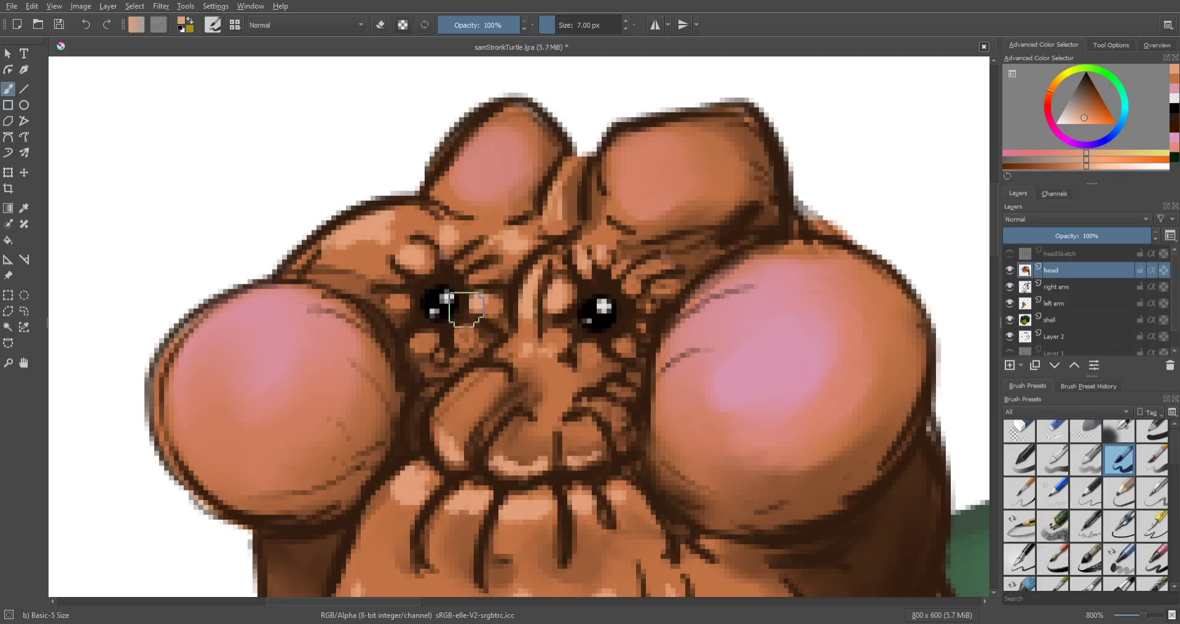
{"action": "mouse_move", "coordinate": [399, 303]}
{"action": "left_mouse_down"}
{"action": "mouse_move", "coordinate": [459, 261]}
{"action": "mouse_move", "coordinate": [432, 336]}
{"action": "mouse_move", "coordinate": [503, 299]}
{"action": "left_mouse_up"}
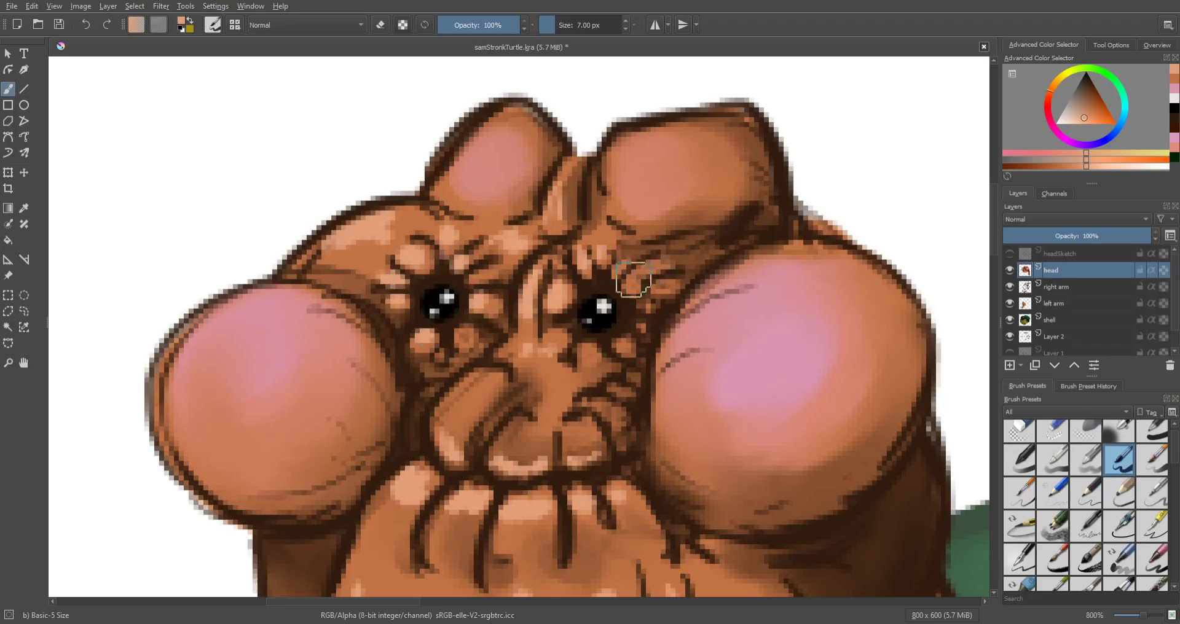
{"action": "mouse_move", "coordinate": [636, 285]}
{"action": "left_mouse_down"}
{"action": "mouse_move", "coordinate": [660, 290]}
{"action": "mouse_move", "coordinate": [624, 347]}
{"action": "mouse_move", "coordinate": [590, 351]}
{"action": "left_mouse_up"}
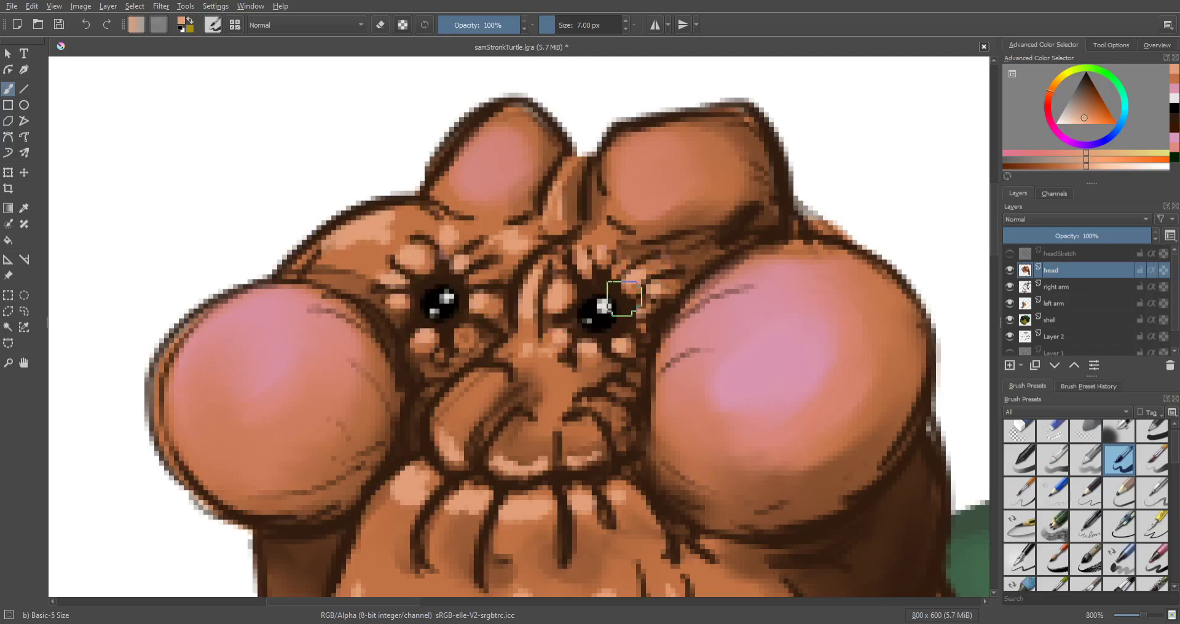
Step: Paint peach highlights on the round throat bulge and diagonally along the lower neck
{"action": "scroll", "coordinate": [622, 298], "scroll_direction": "down", "scroll_amount": 3}
{"action": "mouse_move", "coordinate": [713, 328]}
{"action": "left_mouse_down"}
{"action": "mouse_move", "coordinate": [655, 256]}
{"action": "mouse_move", "coordinate": [658, 190]}
{"action": "left_mouse_up"}
{"action": "scroll", "coordinate": [655, 257], "scroll_direction": "up", "scroll_amount": 1}
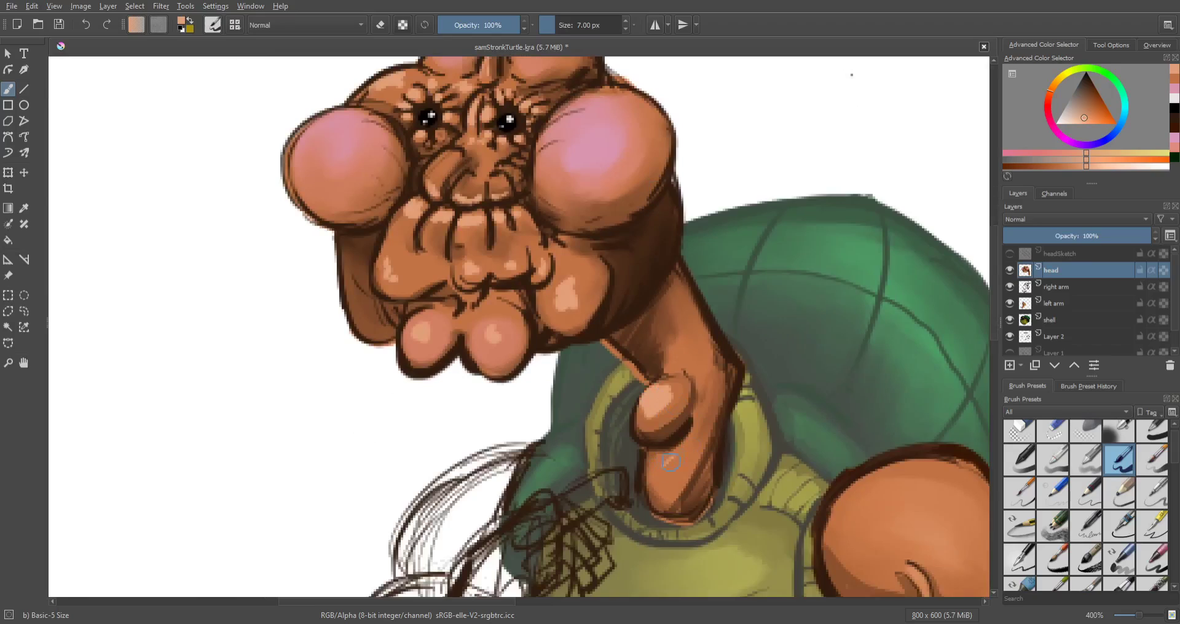
{"action": "left_click_drag", "start_coordinate": [666, 486], "coordinate": [692, 454]}
{"action": "scroll", "coordinate": [739, 403], "scroll_direction": "up", "scroll_amount": 2}
{"action": "left_click_drag", "start_coordinate": [722, 404], "coordinate": [692, 228]}
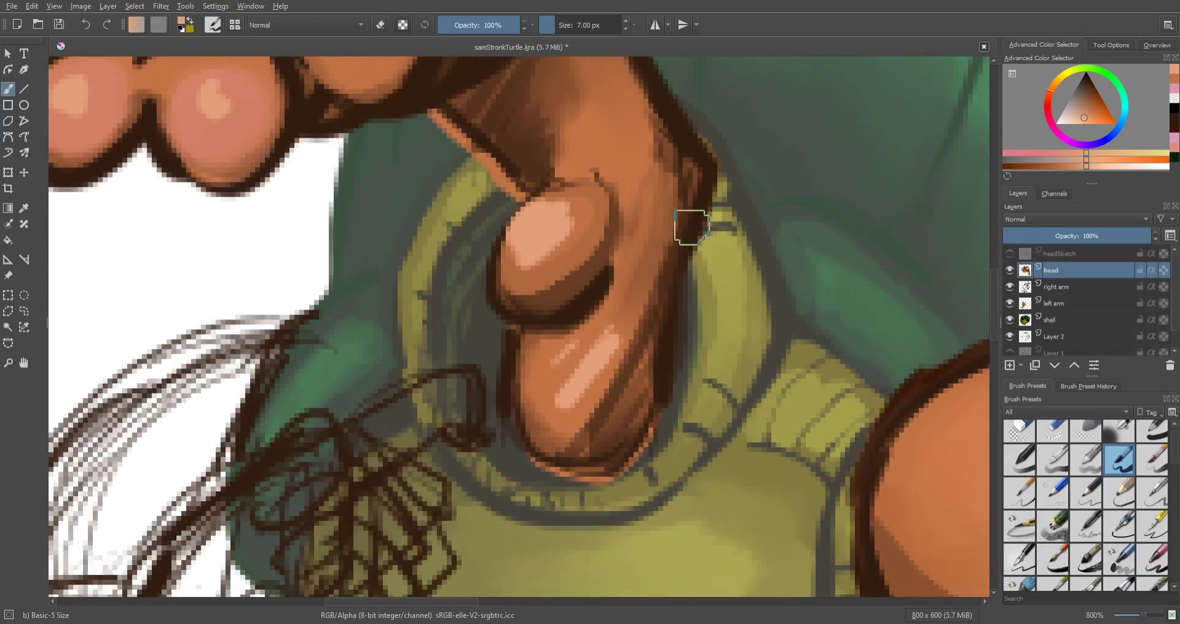
Step: Sample the dark brown outline, reduce the brush to 3 px and draw diagonal creases and a small arch on the lower neck
{"action": "left_click", "coordinate": [682, 120], "text": "ctrl"}
{"action": "key", "text": "bracketleft"}
{"action": "key", "text": "bracketleft"}
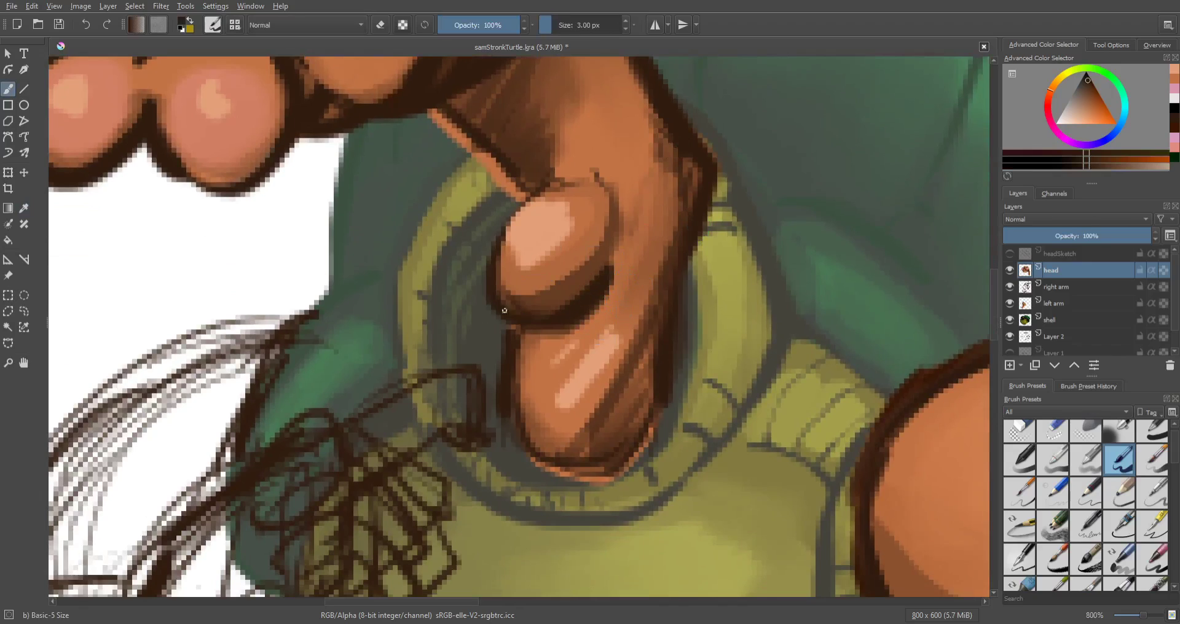
{"action": "left_click_drag", "start_coordinate": [512, 333], "coordinate": [565, 335]}
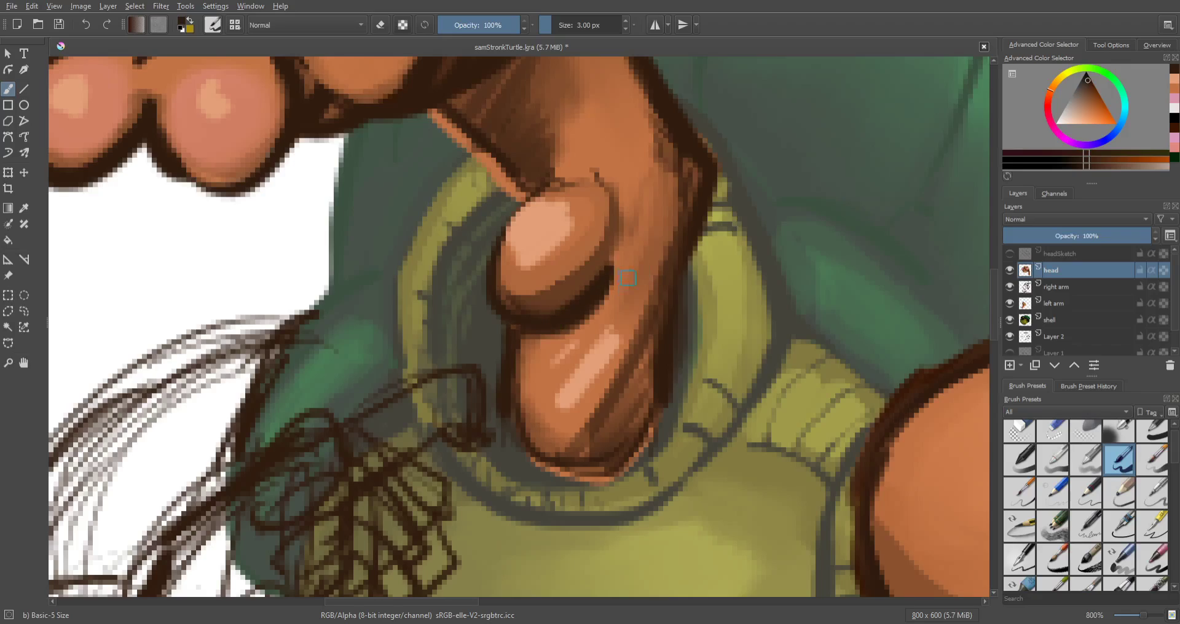
{"action": "mouse_move", "coordinate": [623, 245]}
{"action": "left_mouse_down"}
{"action": "mouse_move", "coordinate": [562, 371]}
{"action": "mouse_move", "coordinate": [521, 411]}
{"action": "mouse_move", "coordinate": [542, 424]}
{"action": "left_mouse_up"}
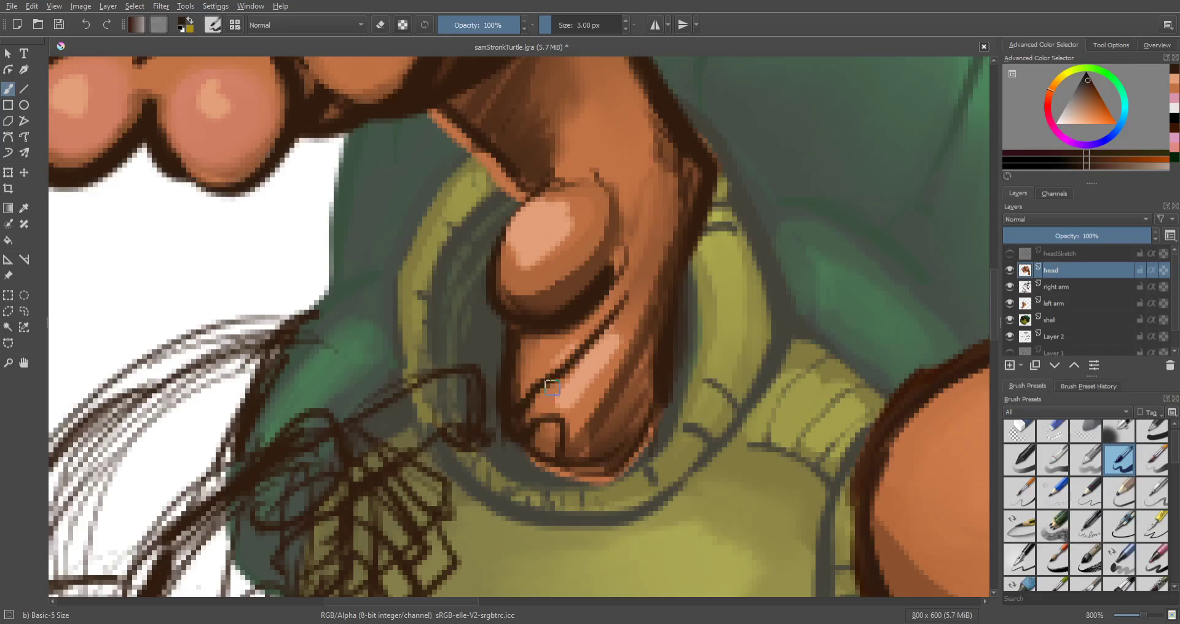
{"action": "mouse_move", "coordinate": [613, 315]}
{"action": "left_mouse_down"}
{"action": "mouse_move", "coordinate": [627, 282]}
{"action": "mouse_move", "coordinate": [584, 457]}
{"action": "left_mouse_up"}
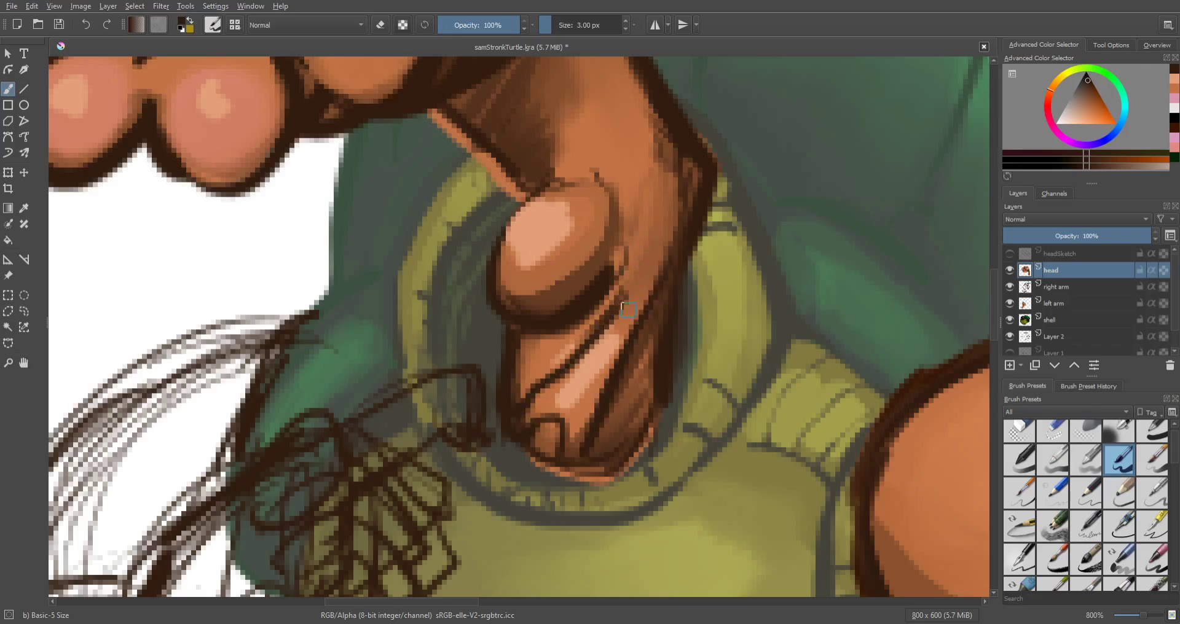
{"action": "left_click_drag", "start_coordinate": [628, 310], "coordinate": [640, 268]}
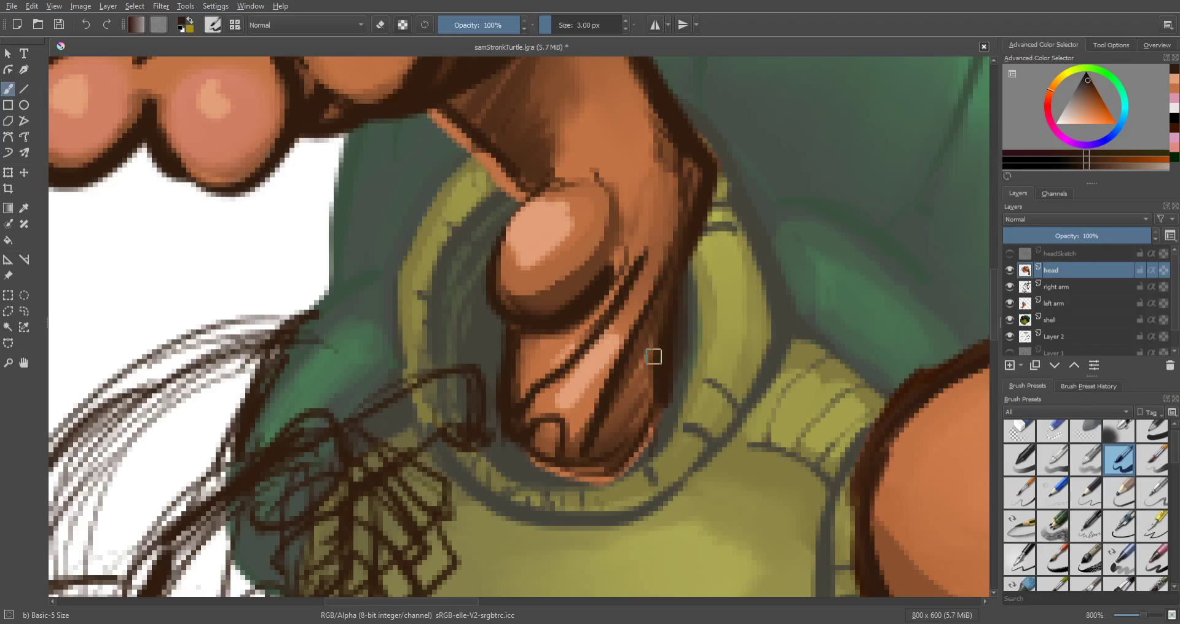
Step: Draw a dark curved skin fold across the upper neck that ends in a rounded bump over the back edge
{"action": "scroll", "coordinate": [982, 312], "scroll_direction": "up", "scroll_amount": 5}
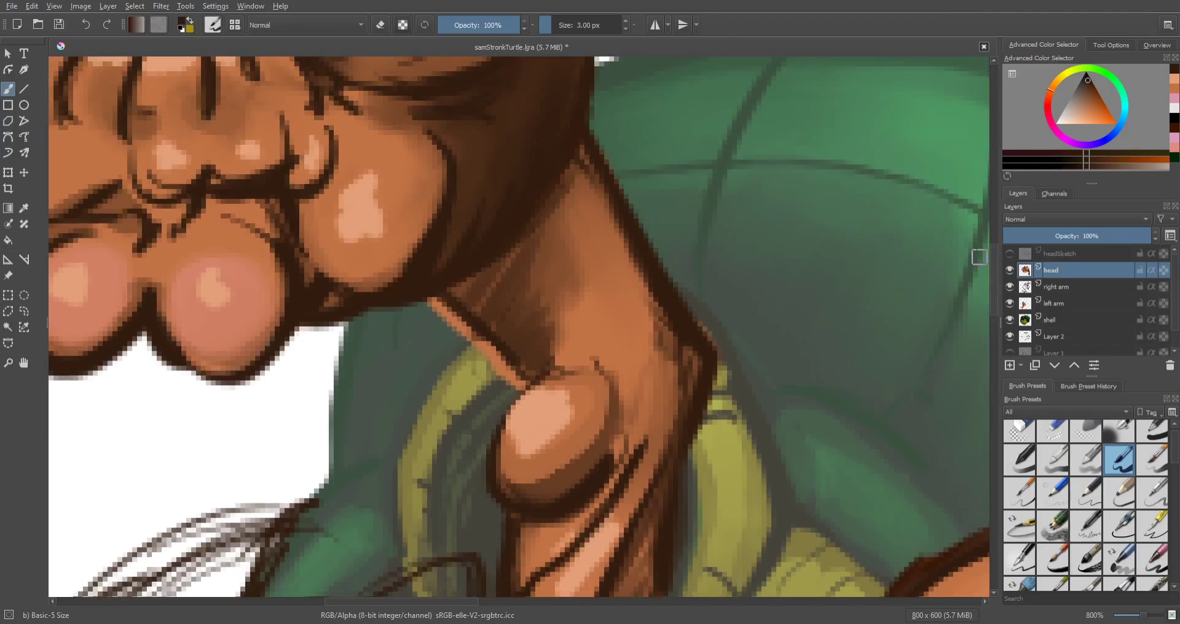
{"action": "mouse_move", "coordinate": [547, 225]}
{"action": "left_mouse_down"}
{"action": "mouse_move", "coordinate": [602, 295]}
{"action": "mouse_move", "coordinate": [636, 304]}
{"action": "left_mouse_up"}
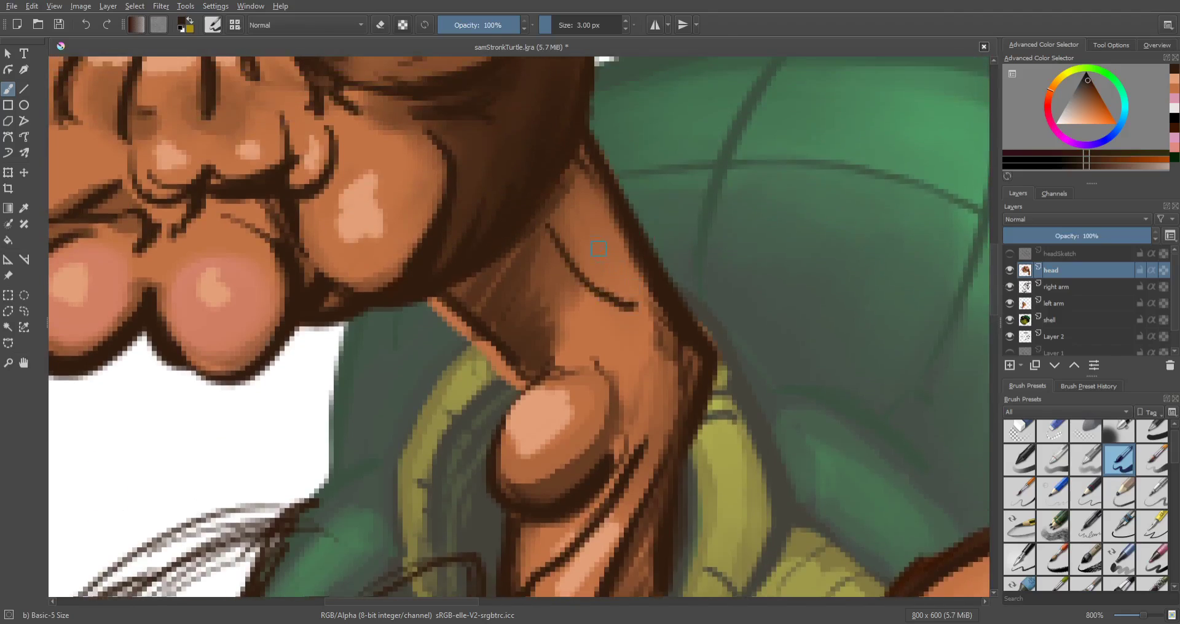
{"action": "left_click_drag", "start_coordinate": [570, 210], "coordinate": [641, 257]}
{"action": "left_click_drag", "start_coordinate": [612, 295], "coordinate": [670, 314]}
{"action": "mouse_move", "coordinate": [637, 256]}
{"action": "left_mouse_down"}
{"action": "mouse_move", "coordinate": [672, 272]}
{"action": "mouse_move", "coordinate": [669, 255]}
{"action": "mouse_move", "coordinate": [659, 298]}
{"action": "mouse_move", "coordinate": [647, 289]}
{"action": "mouse_move", "coordinate": [657, 270]}
{"action": "mouse_move", "coordinate": [648, 276]}
{"action": "mouse_move", "coordinate": [666, 282]}
{"action": "mouse_move", "coordinate": [649, 291]}
{"action": "mouse_move", "coordinate": [636, 279]}
{"action": "mouse_move", "coordinate": [650, 278]}
{"action": "mouse_move", "coordinate": [639, 290]}
{"action": "mouse_move", "coordinate": [648, 268]}
{"action": "mouse_move", "coordinate": [662, 280]}
{"action": "mouse_move", "coordinate": [644, 296]}
{"action": "left_mouse_up"}
Step: Enlarge the brush to 6 px, sample the neck's orange and fill the inside of the new neck fold
{"action": "key", "text": "bracketright"}
{"action": "key", "text": "bracketright"}
{"action": "key", "text": "bracketright"}
{"action": "left_click", "coordinate": [585, 282], "text": "ctrl"}
{"action": "left_click", "coordinate": [603, 271], "text": "ctrl"}
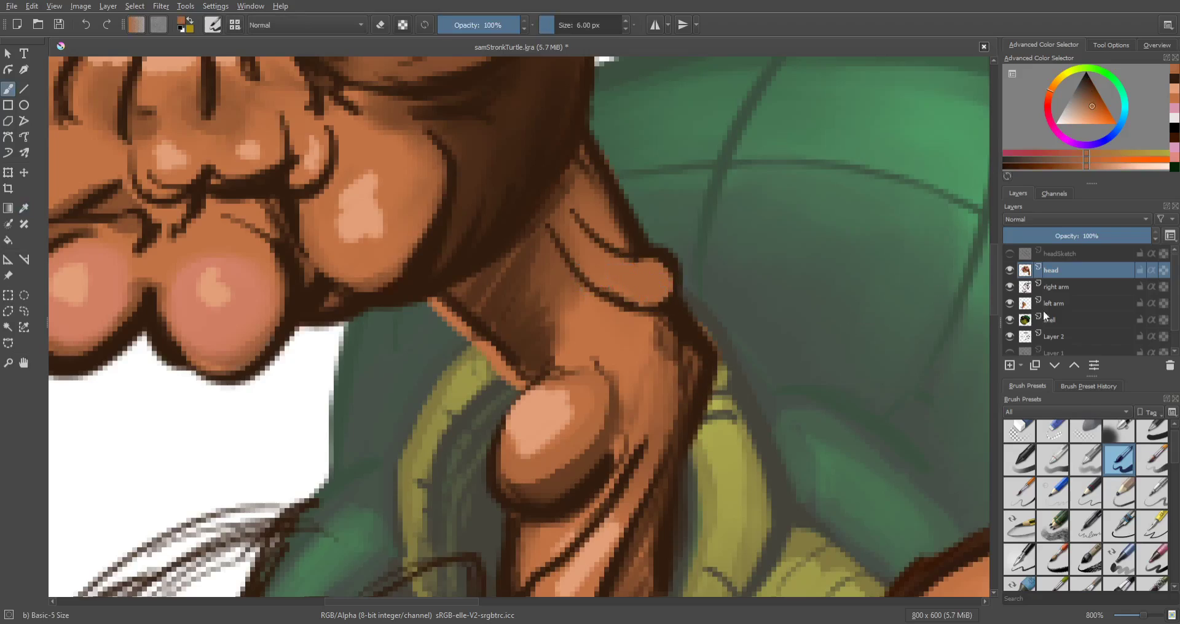
Step: Touch up the base of the neck around the small arch with orange and undo the last stroke
{"action": "left_click_drag", "start_coordinate": [993, 311], "coordinate": [993, 338]}
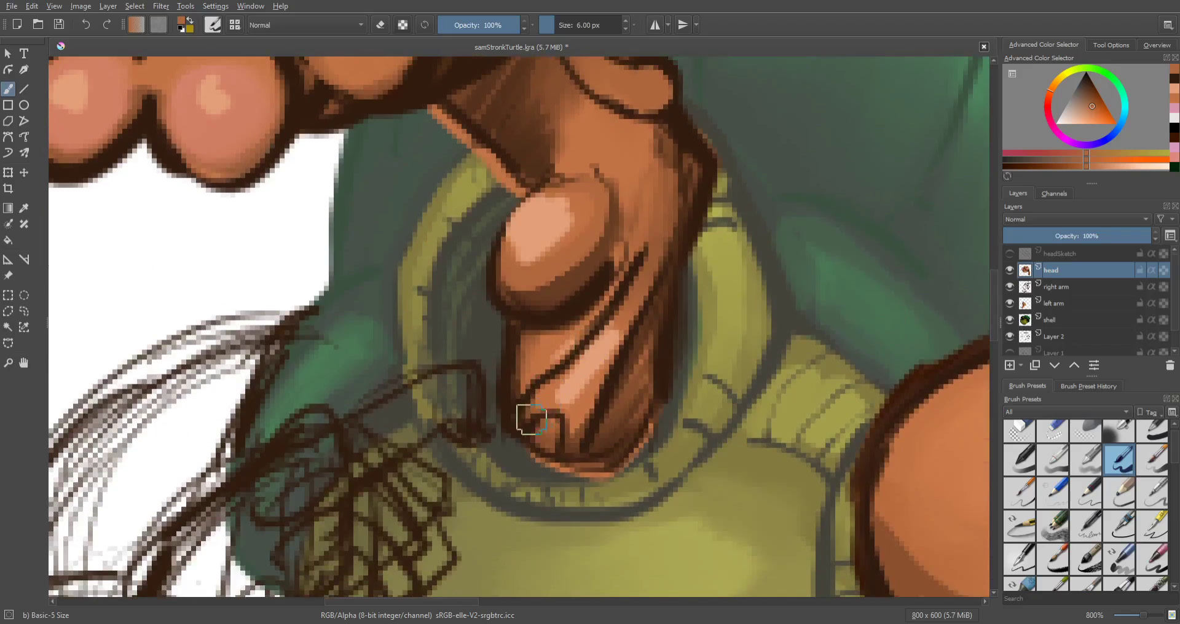
{"action": "mouse_move", "coordinate": [524, 416]}
{"action": "left_mouse_down"}
{"action": "mouse_move", "coordinate": [597, 425]}
{"action": "mouse_move", "coordinate": [571, 448]}
{"action": "left_mouse_up"}
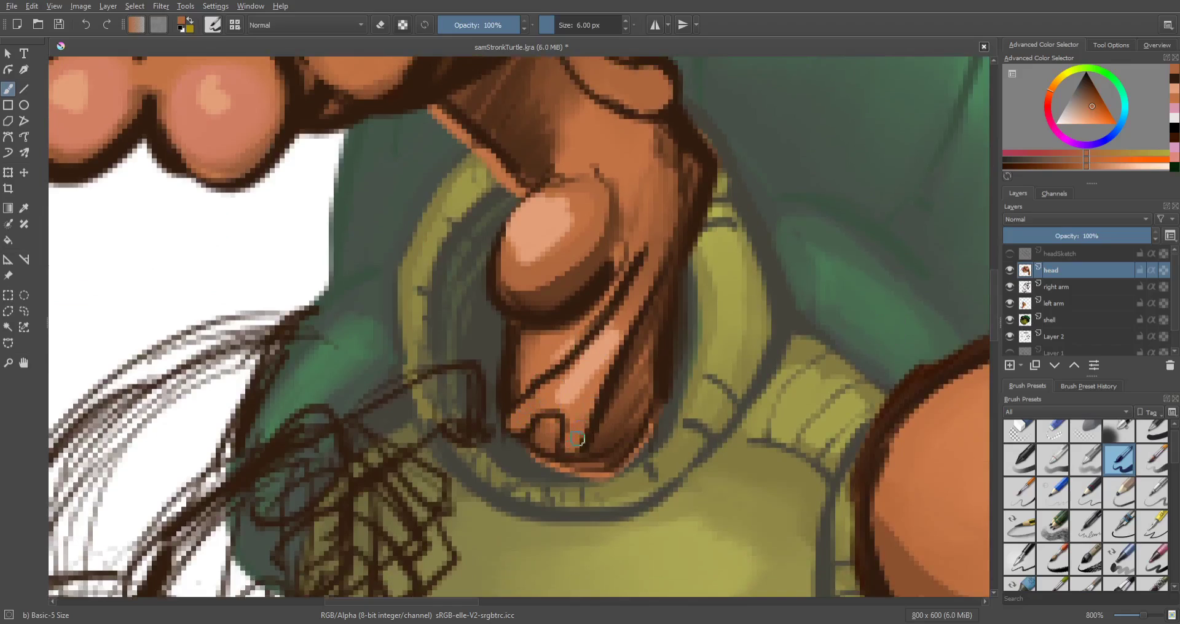
{"action": "key", "text": "ctrl+z"}
Step: Sample dark brown, lower the brush opacity to 55% and shade the lower neck around the arch and beneath the throat bulge
{"action": "left_click", "coordinate": [673, 338], "text": "ctrl"}
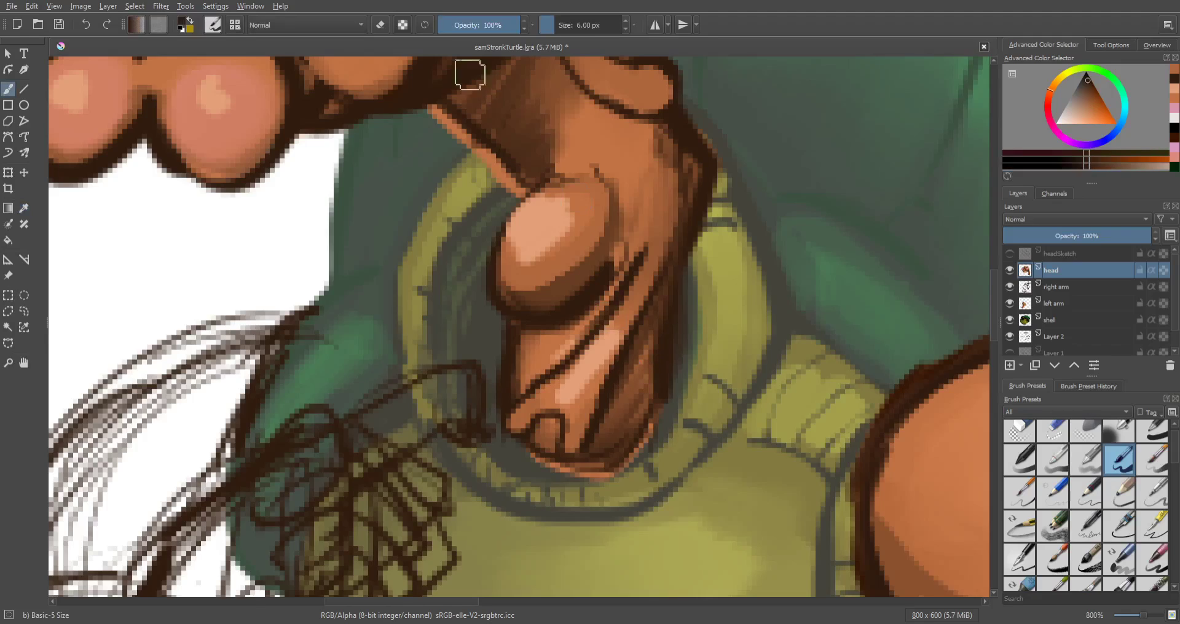
{"action": "left_click", "coordinate": [483, 25]}
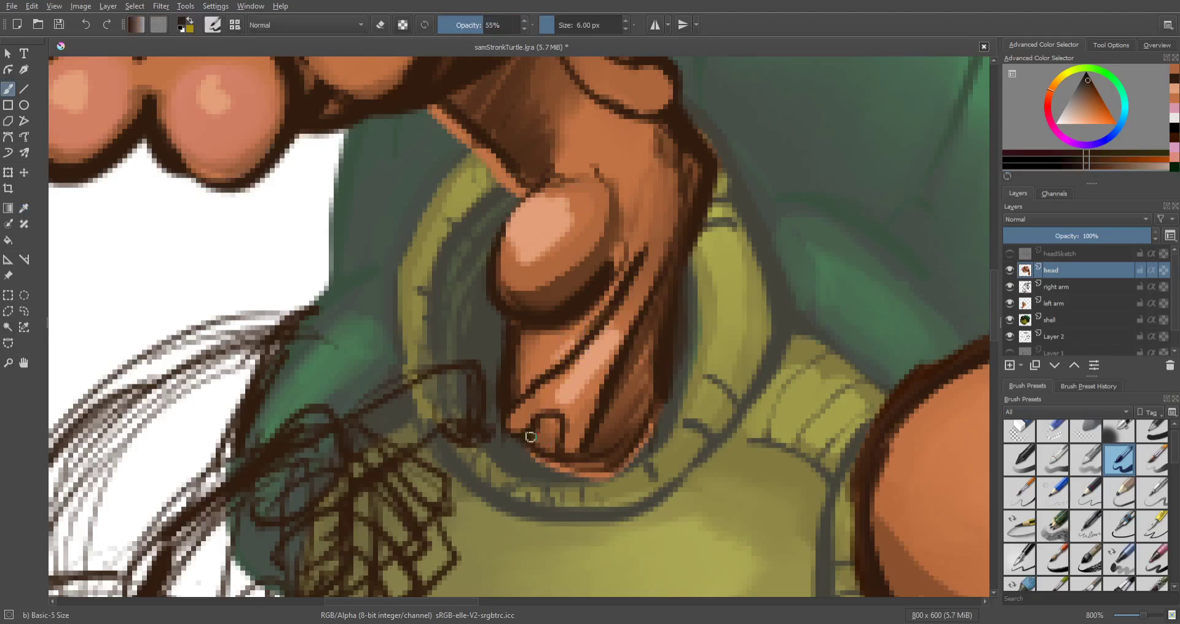
{"action": "mouse_move", "coordinate": [539, 437]}
{"action": "left_mouse_down"}
{"action": "mouse_move", "coordinate": [582, 447]}
{"action": "mouse_move", "coordinate": [577, 463]}
{"action": "mouse_move", "coordinate": [621, 388]}
{"action": "mouse_move", "coordinate": [608, 434]}
{"action": "left_mouse_up"}
{"action": "mouse_move", "coordinate": [551, 346]}
{"action": "left_mouse_down"}
{"action": "mouse_move", "coordinate": [513, 343]}
{"action": "mouse_move", "coordinate": [542, 343]}
{"action": "mouse_move", "coordinate": [519, 385]}
{"action": "left_mouse_up"}
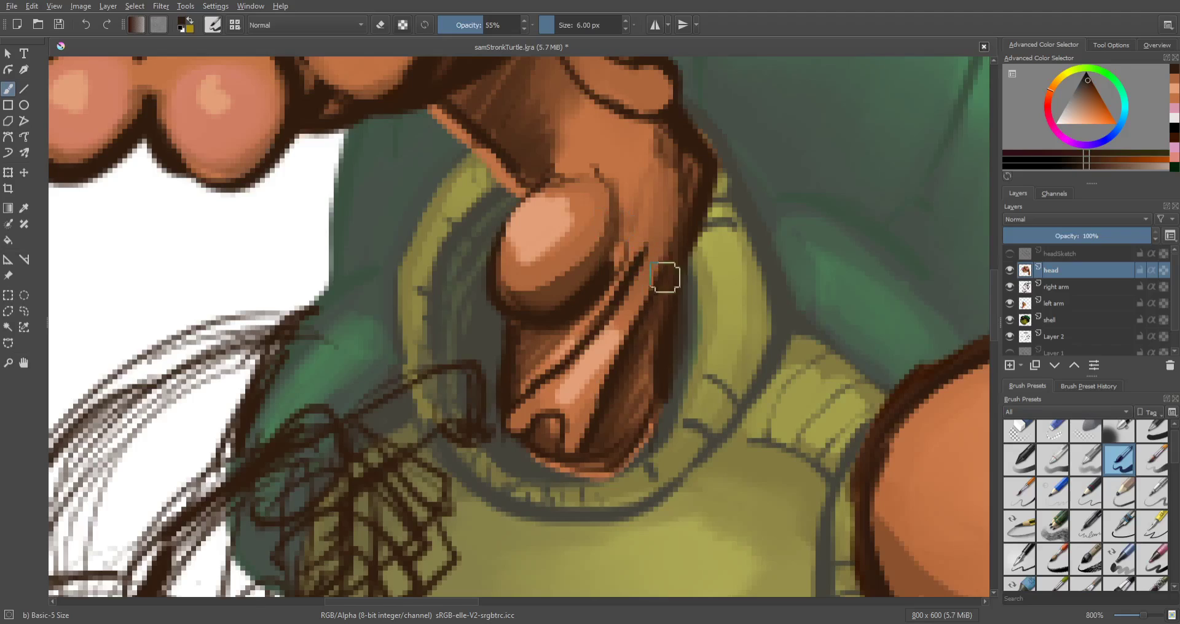
Step: Shade the neck's back edge, its base and the upper neck fold with translucent dark brown strokes
{"action": "left_click_drag", "start_coordinate": [666, 274], "coordinate": [629, 435]}
{"action": "scroll", "coordinate": [994, 327], "scroll_direction": "up", "scroll_amount": 1}
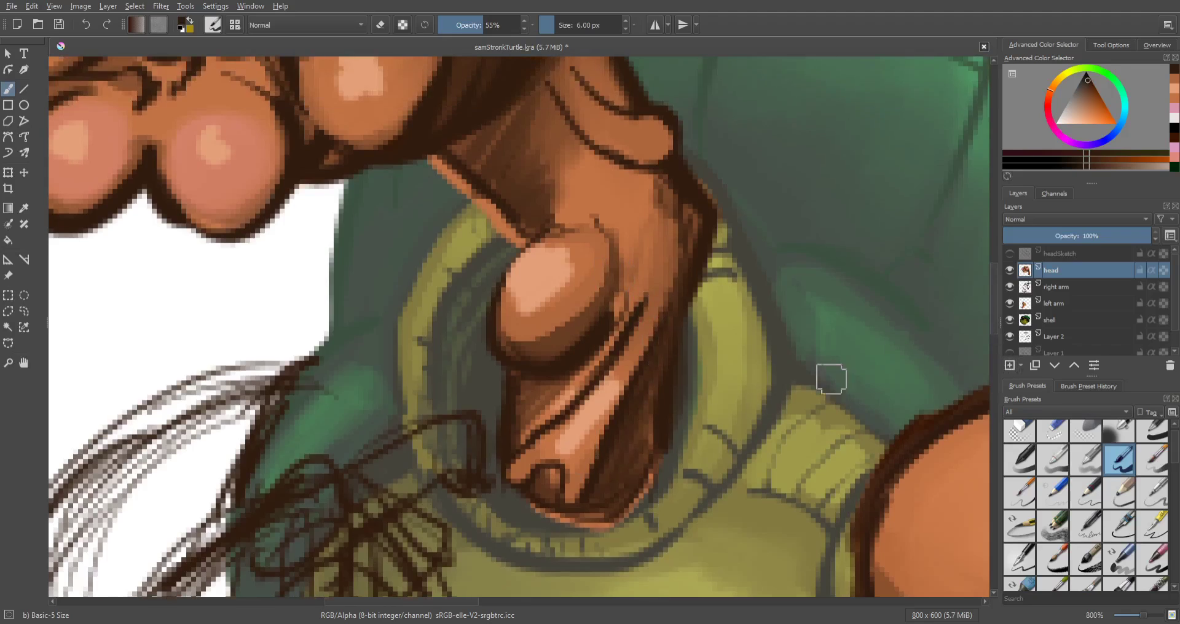
{"action": "mouse_move", "coordinate": [510, 472]}
{"action": "left_mouse_down"}
{"action": "mouse_move", "coordinate": [541, 458]}
{"action": "mouse_move", "coordinate": [514, 473]}
{"action": "mouse_move", "coordinate": [600, 466]}
{"action": "mouse_move", "coordinate": [574, 505]}
{"action": "left_mouse_up"}
{"action": "mouse_move", "coordinate": [643, 313]}
{"action": "left_mouse_down"}
{"action": "mouse_move", "coordinate": [624, 400]}
{"action": "mouse_move", "coordinate": [633, 372]}
{"action": "left_mouse_up"}
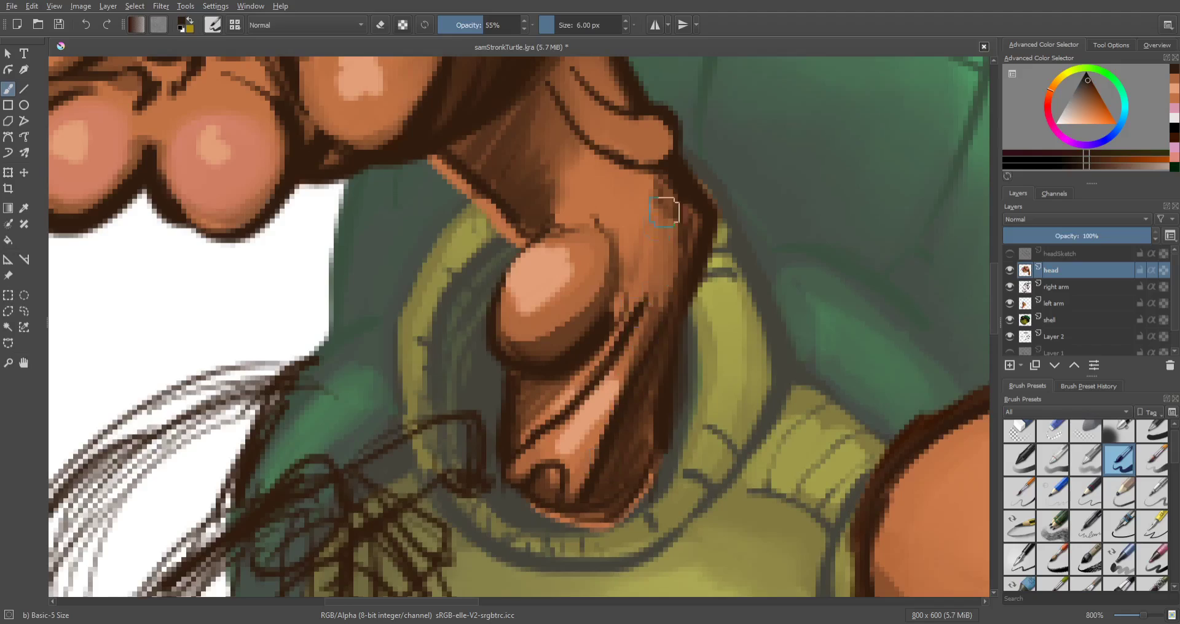
{"action": "mouse_move", "coordinate": [566, 106]}
{"action": "left_mouse_down"}
{"action": "mouse_move", "coordinate": [628, 152]}
{"action": "mouse_move", "coordinate": [667, 151]}
{"action": "mouse_move", "coordinate": [625, 154]}
{"action": "left_mouse_up"}
{"action": "mouse_move", "coordinate": [581, 79]}
{"action": "left_mouse_down"}
{"action": "mouse_move", "coordinate": [632, 99]}
{"action": "mouse_move", "coordinate": [584, 75]}
{"action": "mouse_move", "coordinate": [630, 82]}
{"action": "mouse_move", "coordinate": [628, 114]}
{"action": "left_mouse_up"}
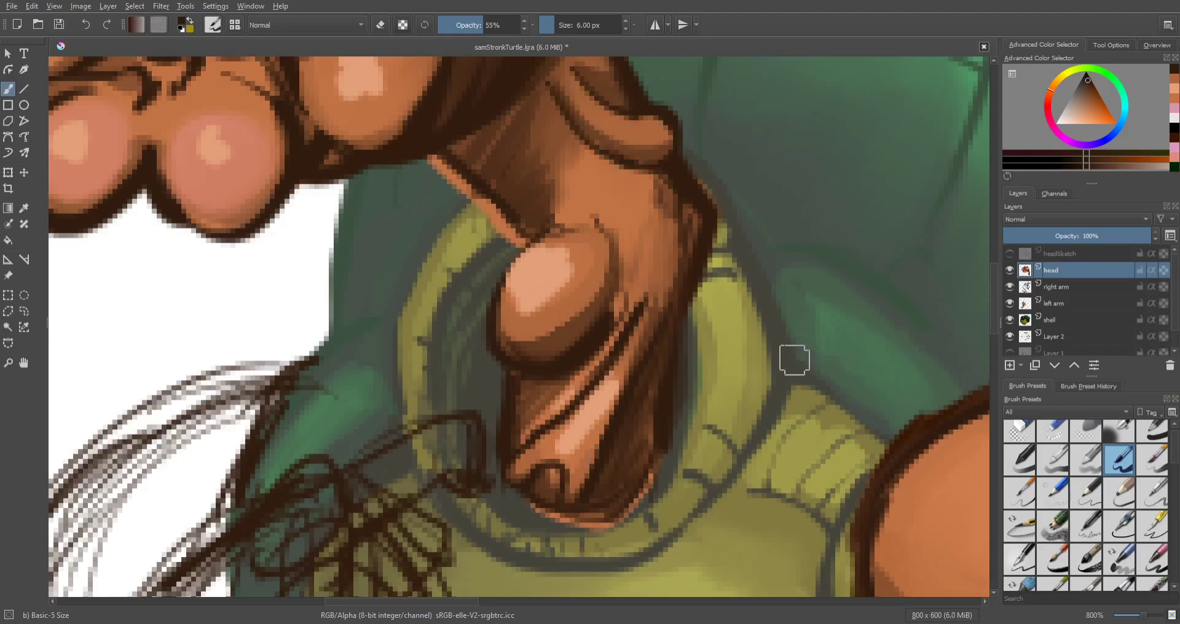
Step: Sample the light skin tone and highlight the upper neck fold's bump and the lower neck strands
{"action": "key", "text": "p"}
{"action": "left_click", "coordinate": [590, 418]}
{"action": "key", "text": "b"}
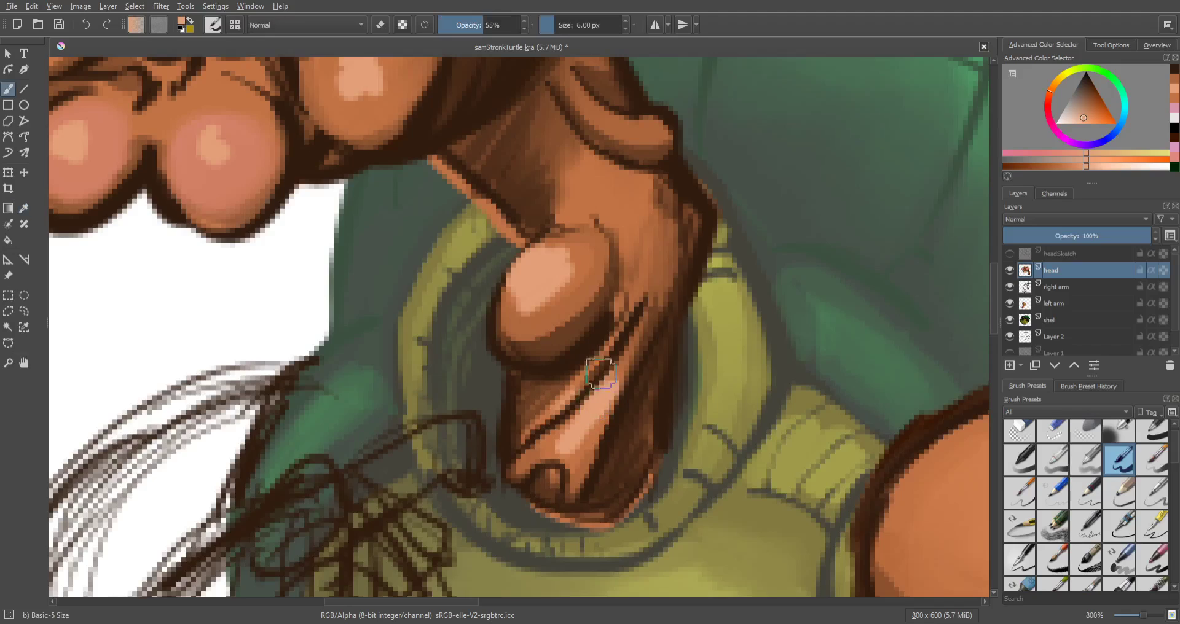
{"action": "left_click_drag", "start_coordinate": [616, 123], "coordinate": [655, 127]}
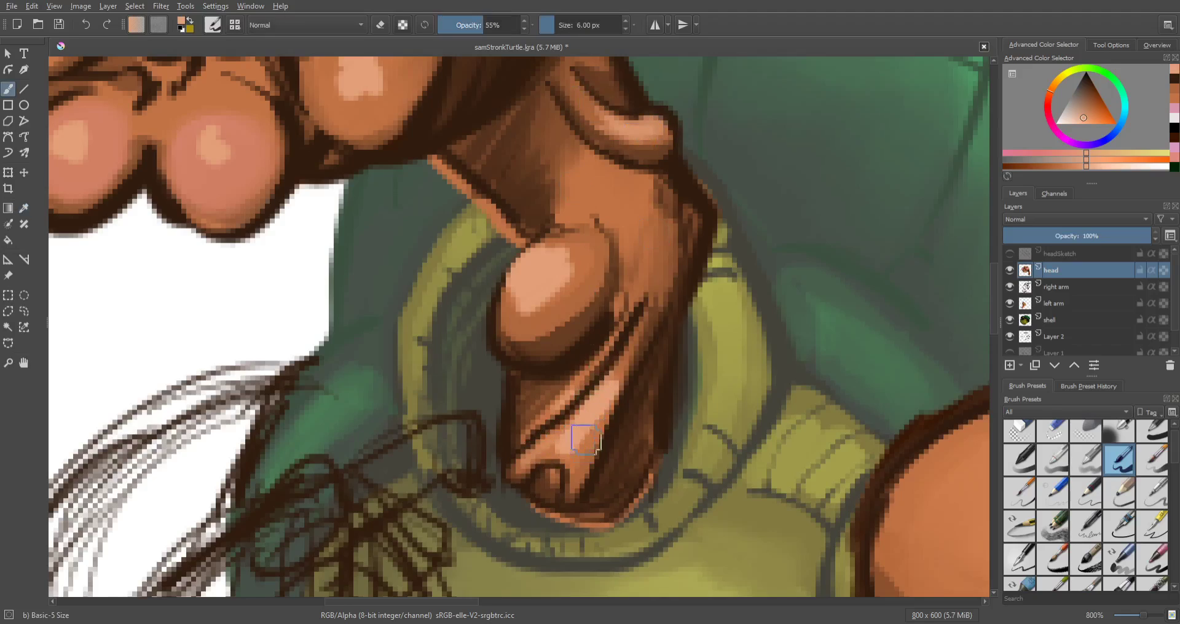
{"action": "left_click_drag", "start_coordinate": [574, 489], "coordinate": [605, 433]}
Step: Brush light highlights onto the jowl and lip folds, and sample mid orange to paint the fold beside the nose
{"action": "scroll", "coordinate": [673, 360], "scroll_direction": "down", "scroll_amount": 2}
{"action": "left_click_drag", "start_coordinate": [643, 311], "coordinate": [732, 503]}
{"action": "scroll", "coordinate": [569, 404], "scroll_direction": "up", "scroll_amount": 2}
{"action": "left_click_drag", "start_coordinate": [520, 400], "coordinate": [625, 423]}
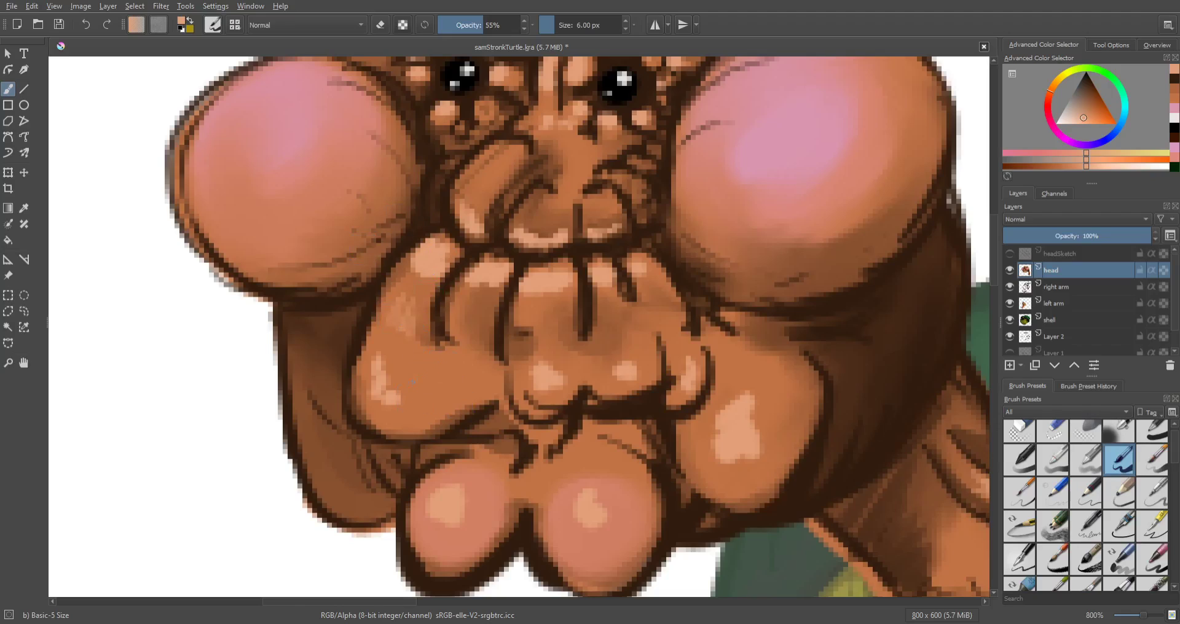
{"action": "mouse_move", "coordinate": [412, 381]}
{"action": "left_mouse_down"}
{"action": "mouse_move", "coordinate": [445, 376]}
{"action": "mouse_move", "coordinate": [433, 404]}
{"action": "mouse_move", "coordinate": [478, 387]}
{"action": "mouse_move", "coordinate": [421, 406]}
{"action": "mouse_move", "coordinate": [379, 397]}
{"action": "mouse_move", "coordinate": [407, 393]}
{"action": "mouse_move", "coordinate": [414, 413]}
{"action": "mouse_move", "coordinate": [464, 399]}
{"action": "left_mouse_up"}
{"action": "left_click_drag", "start_coordinate": [550, 374], "coordinate": [560, 376]}
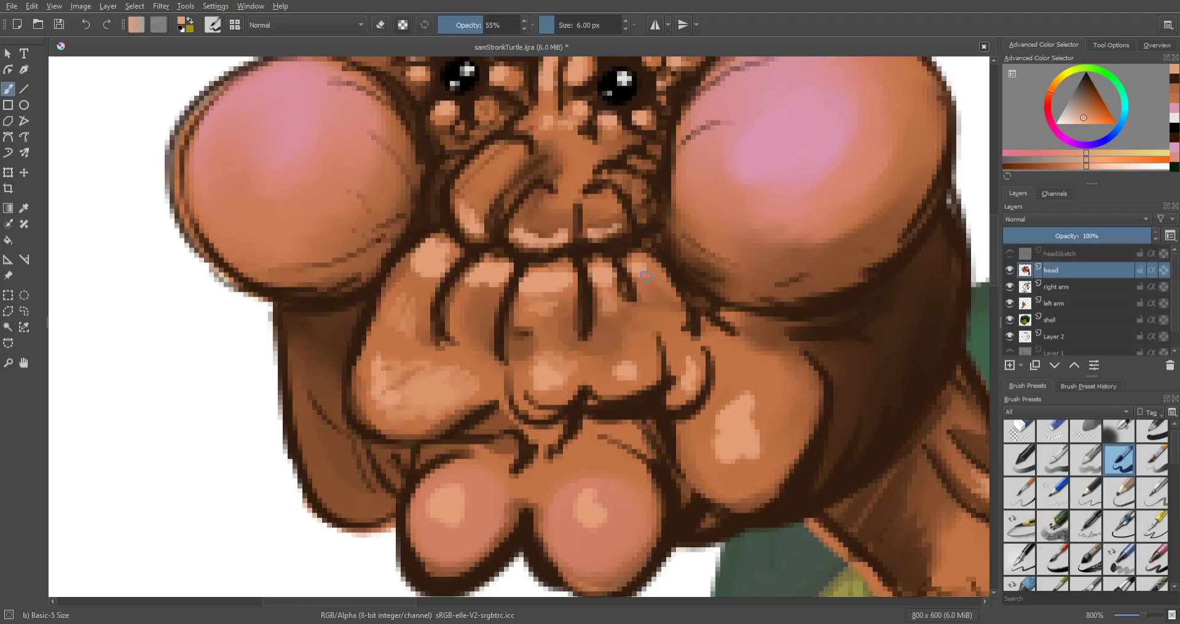
{"action": "mouse_move", "coordinate": [652, 345]}
{"action": "left_mouse_down"}
{"action": "mouse_move", "coordinate": [646, 363]}
{"action": "mouse_move", "coordinate": [699, 372]}
{"action": "left_mouse_up"}
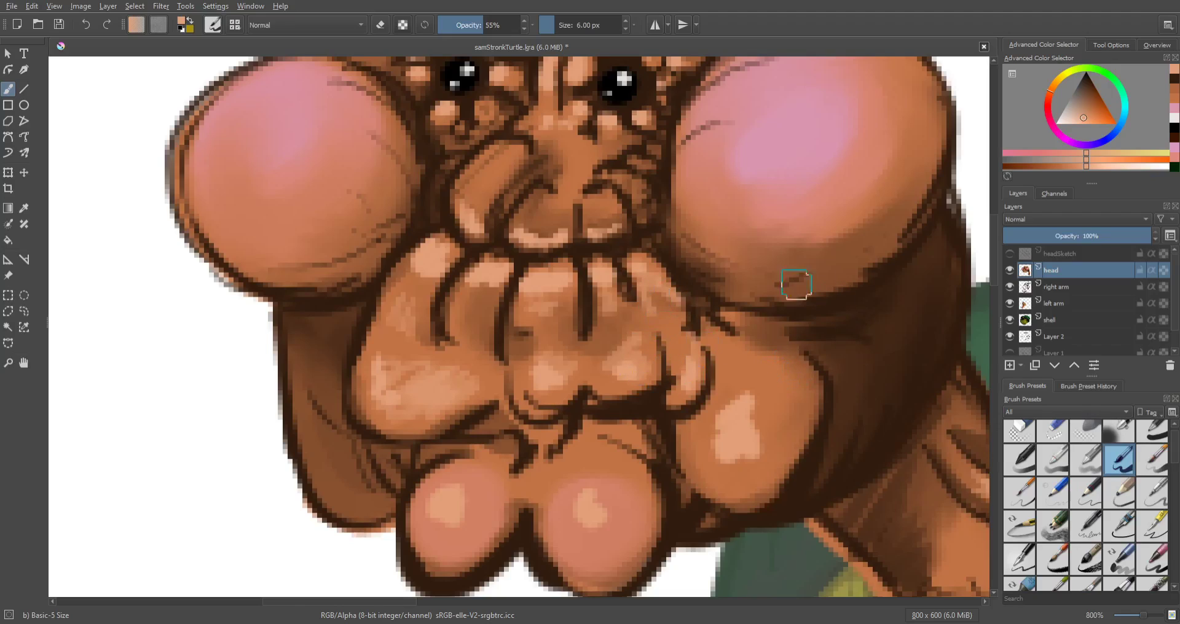
{"action": "scroll", "coordinate": [1172, 458], "scroll_direction": "down", "scroll_amount": 5}
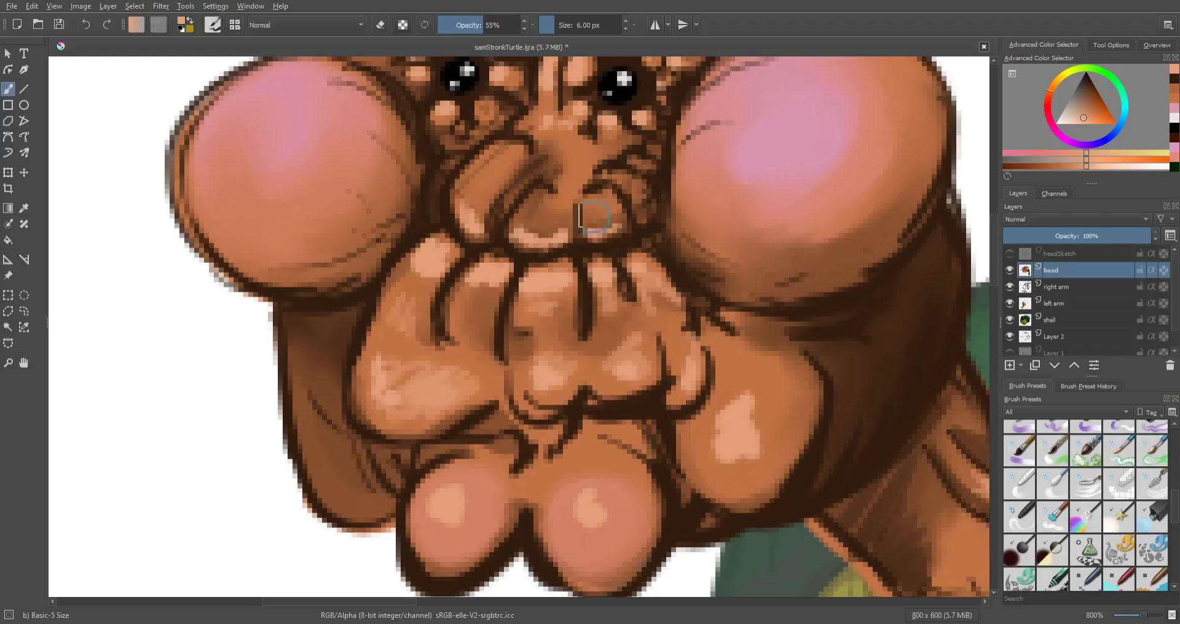
{"action": "left_click", "coordinate": [580, 158], "text": "ctrl"}
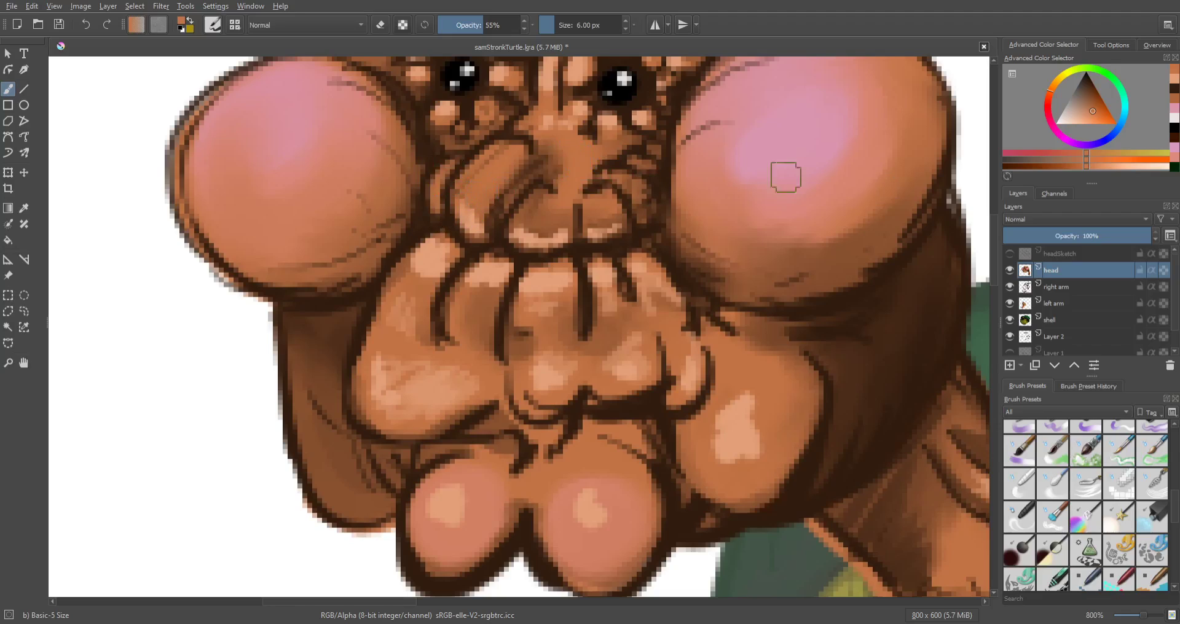
Step: Review the head and the whole turtle figure, including the shell, the painted arm and the sketched arm
{"action": "left_click_drag", "start_coordinate": [993, 279], "coordinate": [994, 249]}
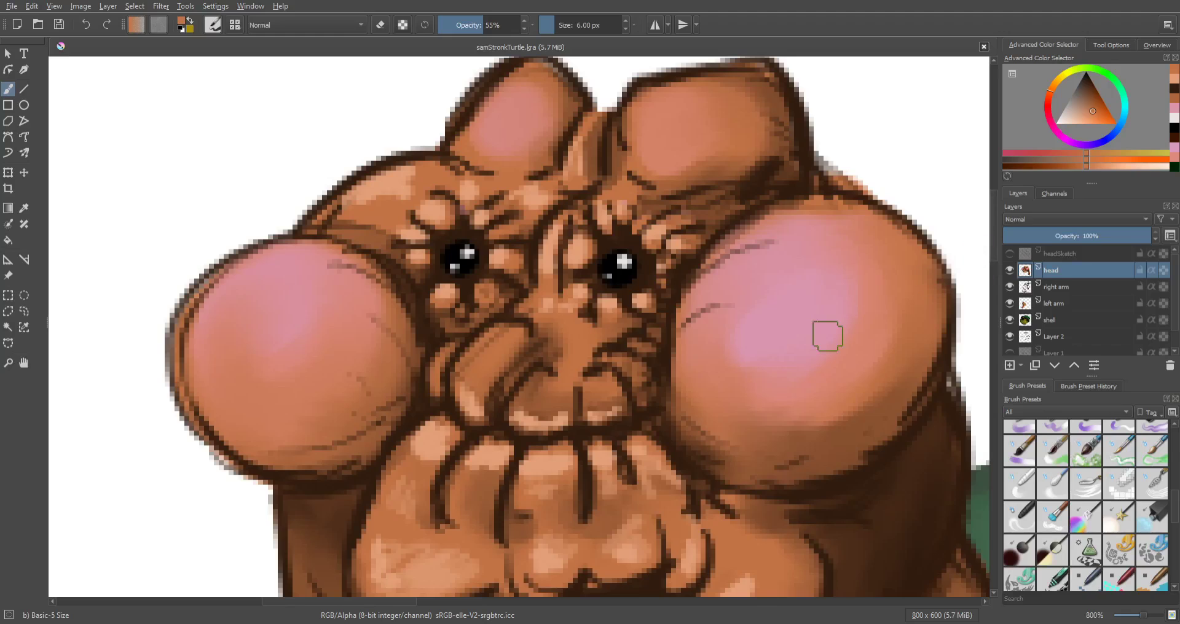
{"action": "scroll", "coordinate": [828, 337], "scroll_direction": "down", "scroll_amount": 3}
{"action": "left_click_drag", "start_coordinate": [863, 389], "coordinate": [722, 275]}
{"action": "scroll", "coordinate": [725, 279], "scroll_direction": "down", "scroll_amount": 2}
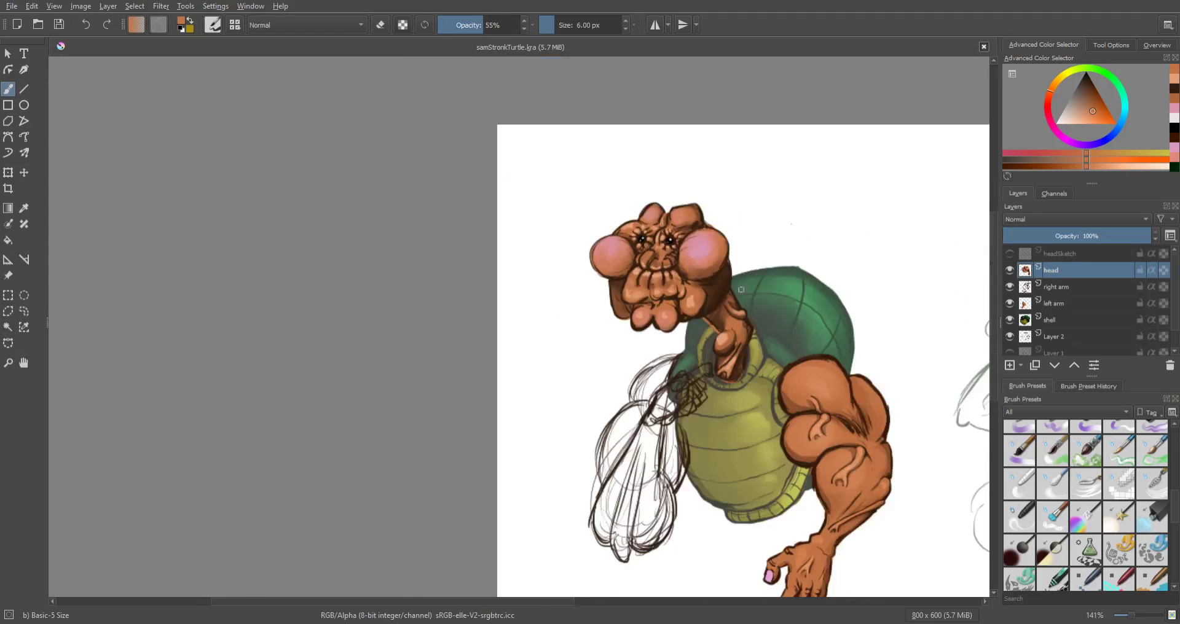
{"action": "left_click_drag", "start_coordinate": [804, 327], "coordinate": [724, 312]}
{"action": "scroll", "coordinate": [760, 328], "scroll_direction": "up", "scroll_amount": 1}
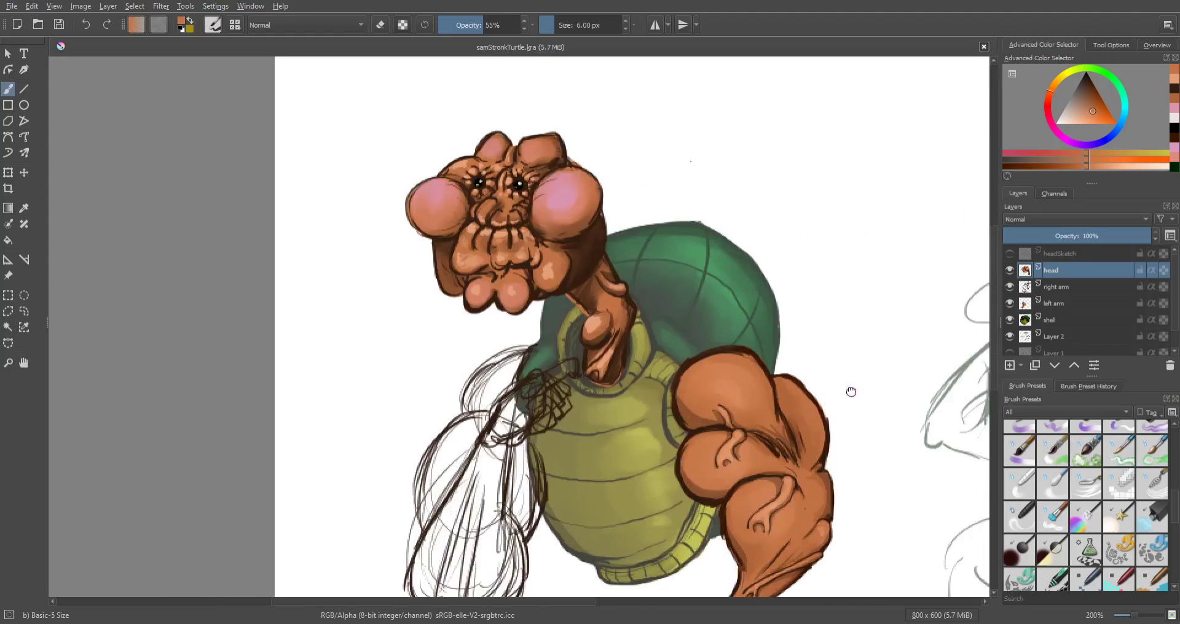
{"action": "scroll", "coordinate": [789, 301], "scroll_direction": "down", "scroll_amount": 1}
{"action": "left_click_drag", "start_coordinate": [850, 392], "coordinate": [783, 303]}
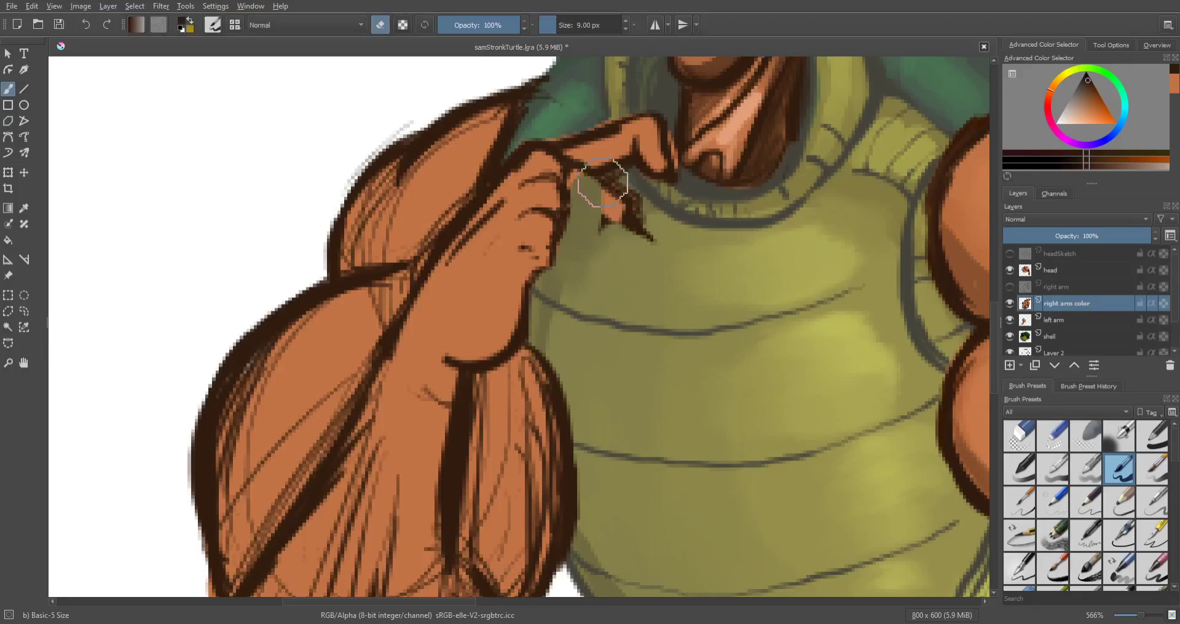
Step: Erase the sketched fingers over the chest and collar on the right arm color layer with a 9 px eraser
{"action": "mouse_move", "coordinate": [582, 174]}
{"action": "left_mouse_down"}
{"action": "mouse_move", "coordinate": [561, 132]}
{"action": "mouse_move", "coordinate": [592, 197]}
{"action": "mouse_move", "coordinate": [639, 116]}
{"action": "mouse_move", "coordinate": [662, 188]}
{"action": "left_mouse_up"}
{"action": "scroll", "coordinate": [662, 187], "scroll_direction": "down", "scroll_amount": 1}
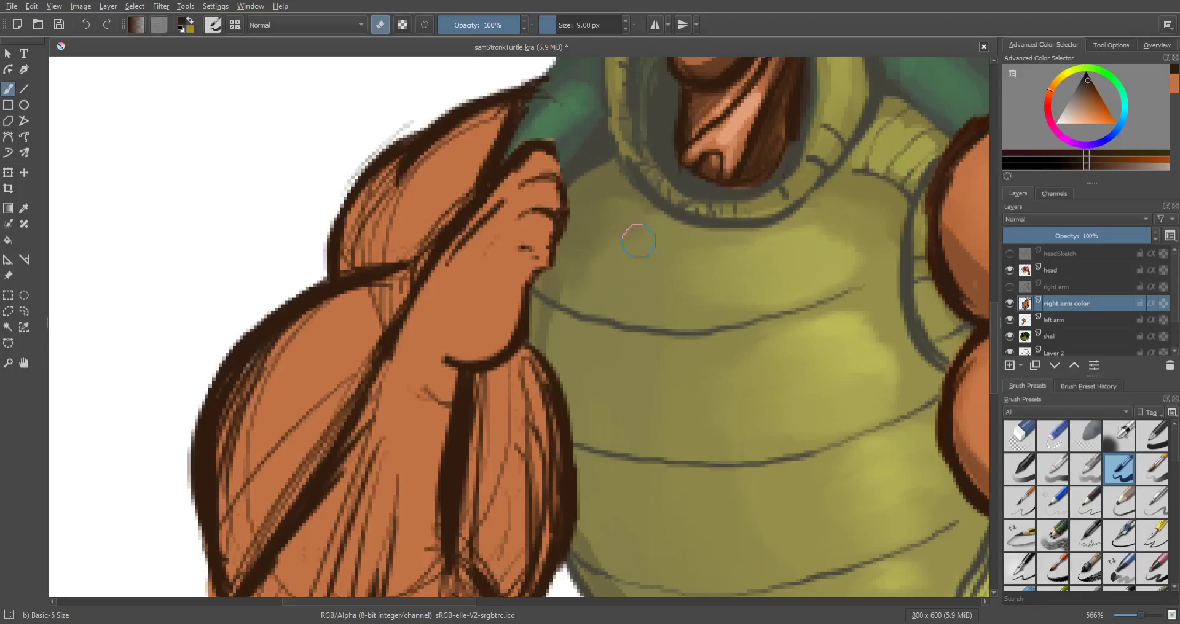
{"action": "scroll", "coordinate": [590, 149], "scroll_direction": "down", "scroll_amount": 3}
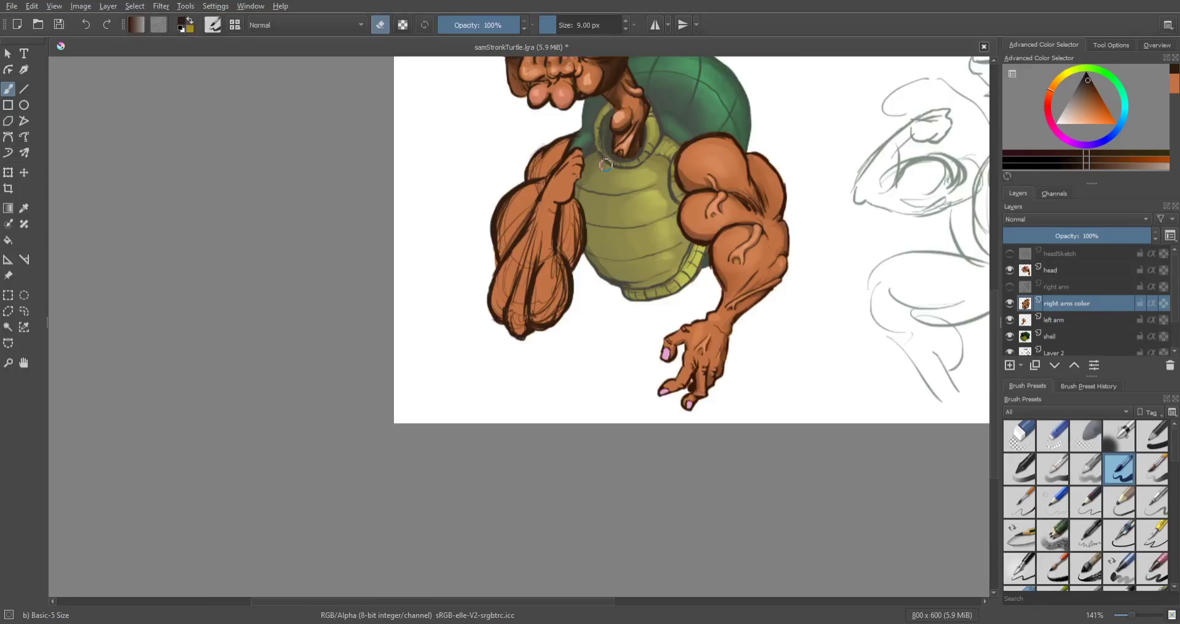
Step: Sample the arm's orange and paint over the old knuckle creases at the end of the hand
{"action": "mouse_move", "coordinate": [606, 165]}
{"action": "left_mouse_down"}
{"action": "mouse_move", "coordinate": [609, 271]}
{"action": "mouse_move", "coordinate": [661, 287]}
{"action": "left_mouse_up"}
{"action": "scroll", "coordinate": [614, 271], "scroll_direction": "up", "scroll_amount": 4}
{"action": "scroll", "coordinate": [653, 280], "scroll_direction": "up", "scroll_amount": 1}
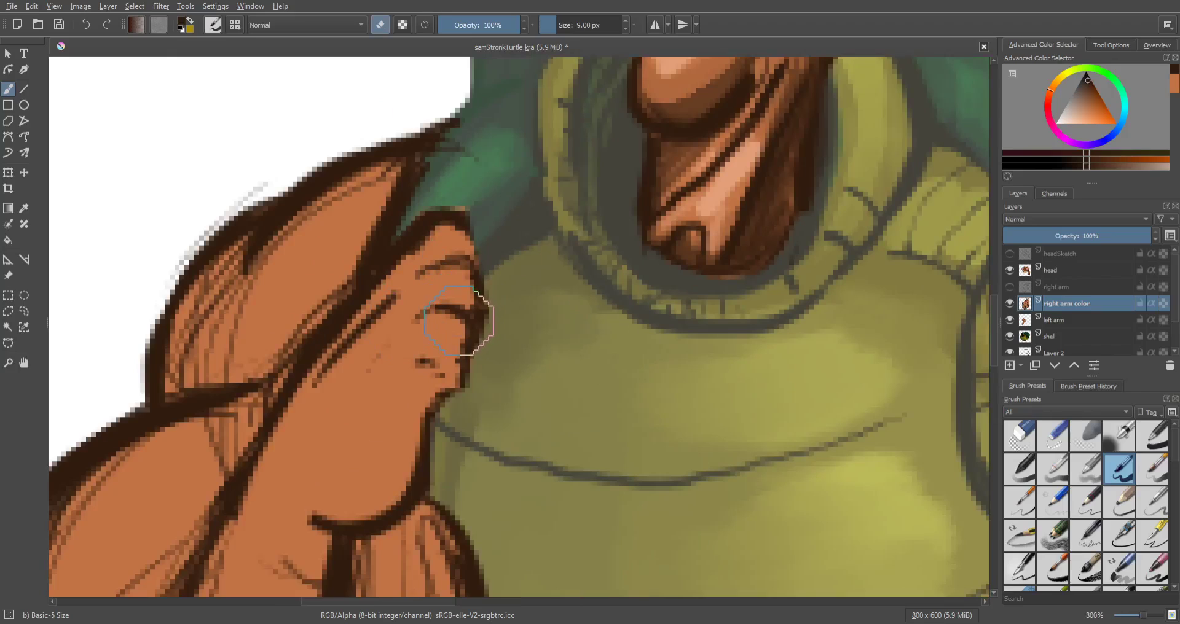
{"action": "key", "text": "p"}
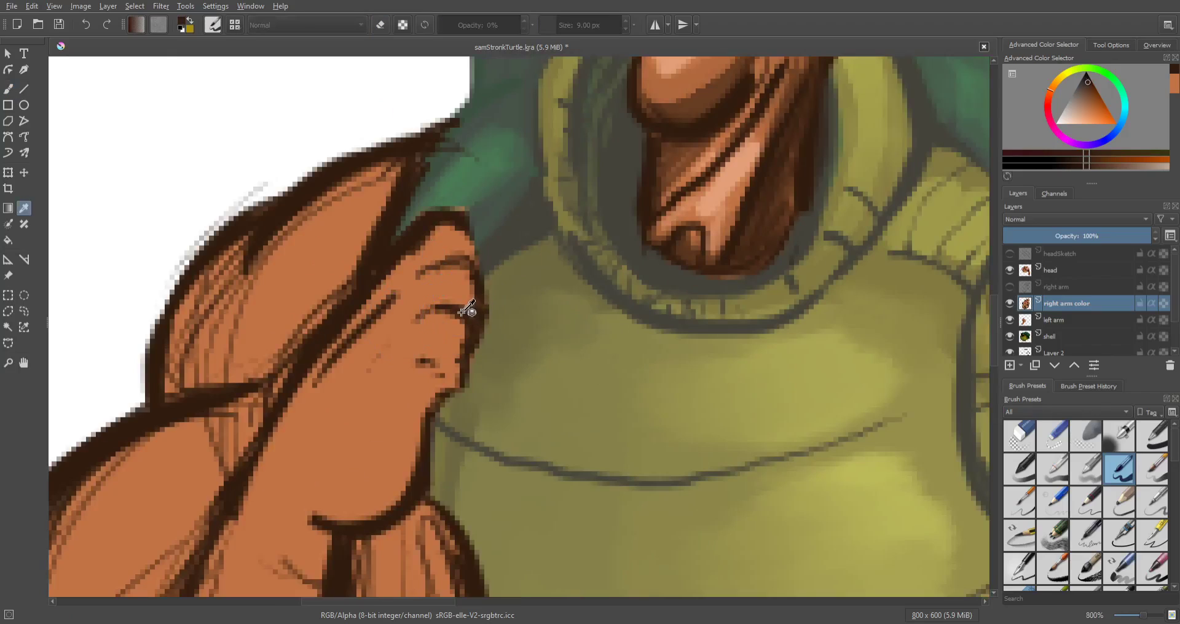
{"action": "key", "text": "b"}
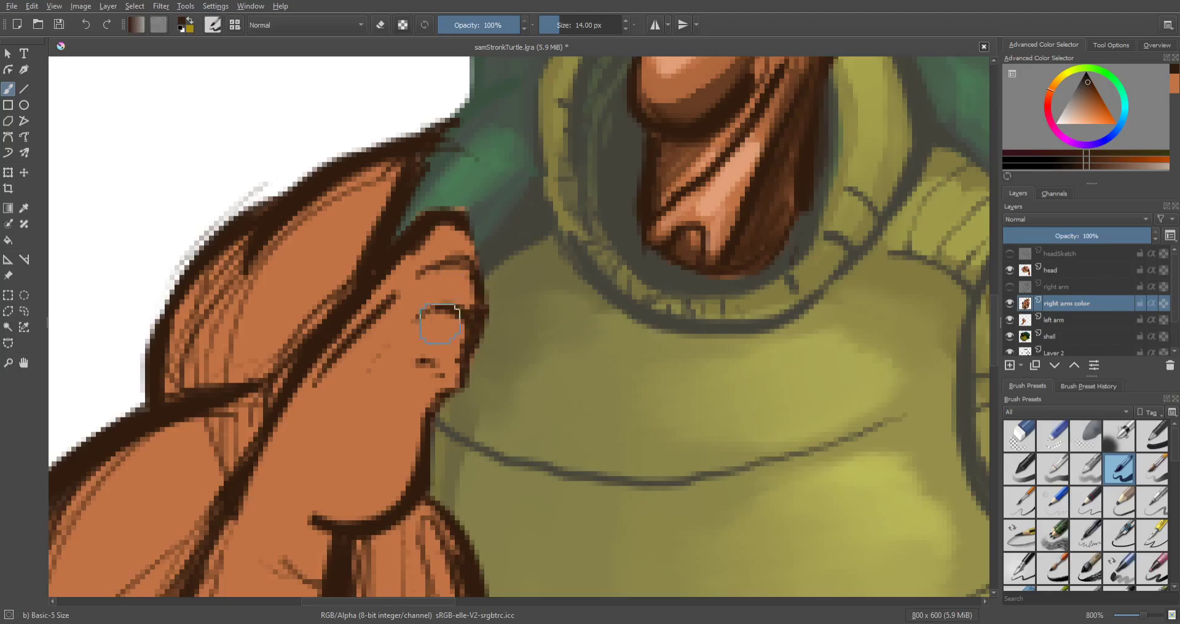
{"action": "mouse_move", "coordinate": [403, 348]}
{"action": "left_mouse_down"}
{"action": "mouse_move", "coordinate": [413, 316]}
{"action": "mouse_move", "coordinate": [441, 309]}
{"action": "mouse_move", "coordinate": [454, 352]}
{"action": "left_mouse_up"}
{"action": "mouse_move", "coordinate": [410, 303]}
{"action": "left_mouse_down"}
{"action": "mouse_move", "coordinate": [444, 288]}
{"action": "mouse_move", "coordinate": [444, 256]}
{"action": "mouse_move", "coordinate": [442, 274]}
{"action": "mouse_move", "coordinate": [422, 247]}
{"action": "mouse_move", "coordinate": [402, 246]}
{"action": "mouse_move", "coordinate": [456, 257]}
{"action": "mouse_move", "coordinate": [393, 242]}
{"action": "mouse_move", "coordinate": [388, 258]}
{"action": "mouse_move", "coordinate": [393, 219]}
{"action": "mouse_move", "coordinate": [416, 243]}
{"action": "mouse_move", "coordinate": [434, 204]}
{"action": "mouse_move", "coordinate": [408, 239]}
{"action": "mouse_move", "coordinate": [444, 222]}
{"action": "mouse_move", "coordinate": [433, 221]}
{"action": "mouse_move", "coordinate": [405, 282]}
{"action": "mouse_move", "coordinate": [339, 360]}
{"action": "mouse_move", "coordinate": [402, 199]}
{"action": "left_mouse_up"}
Step: Sample the dark outline brown and draw curved knuckle outlines on the hand with an 8 px brush
{"action": "key", "text": "p"}
{"action": "left_click", "coordinate": [318, 342]}
{"action": "key", "text": "b"}
{"action": "mouse_move", "coordinate": [382, 263]}
{"action": "left_mouse_down"}
{"action": "mouse_move", "coordinate": [424, 204]}
{"action": "mouse_move", "coordinate": [454, 218]}
{"action": "mouse_move", "coordinate": [455, 256]}
{"action": "left_mouse_up"}
{"action": "mouse_move", "coordinate": [410, 304]}
{"action": "left_mouse_down"}
{"action": "mouse_move", "coordinate": [446, 269]}
{"action": "mouse_move", "coordinate": [445, 248]}
{"action": "mouse_move", "coordinate": [462, 280]}
{"action": "left_mouse_up"}
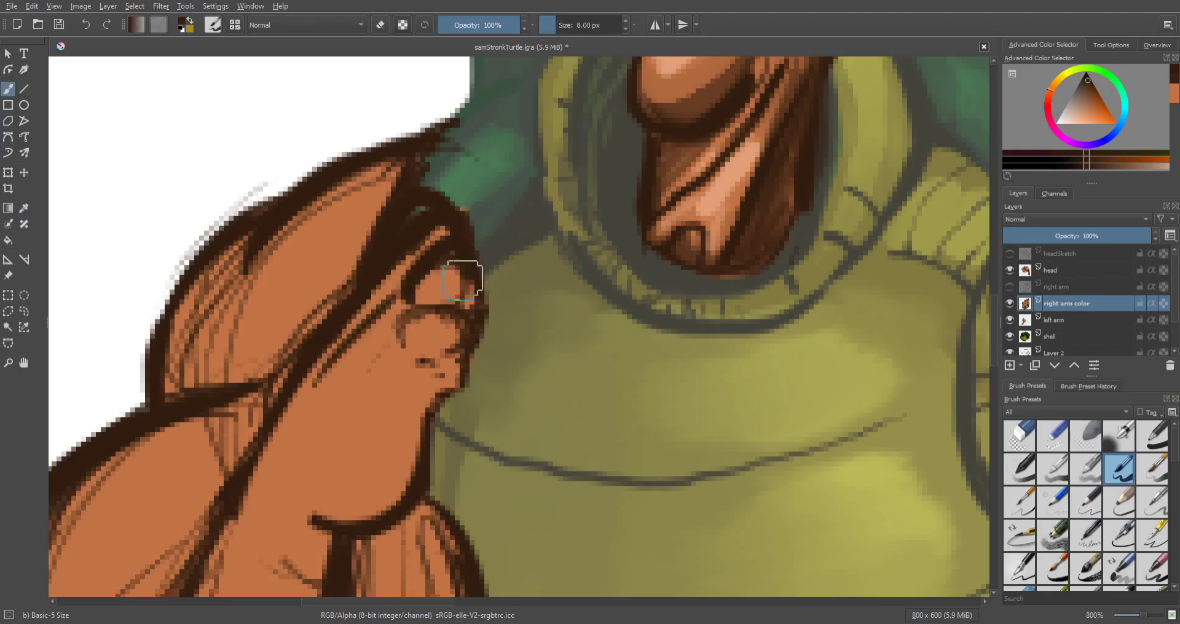
{"action": "mouse_move", "coordinate": [397, 341]}
{"action": "left_mouse_down"}
{"action": "mouse_move", "coordinate": [448, 312]}
{"action": "mouse_move", "coordinate": [419, 318]}
{"action": "mouse_move", "coordinate": [461, 350]}
{"action": "left_mouse_up"}
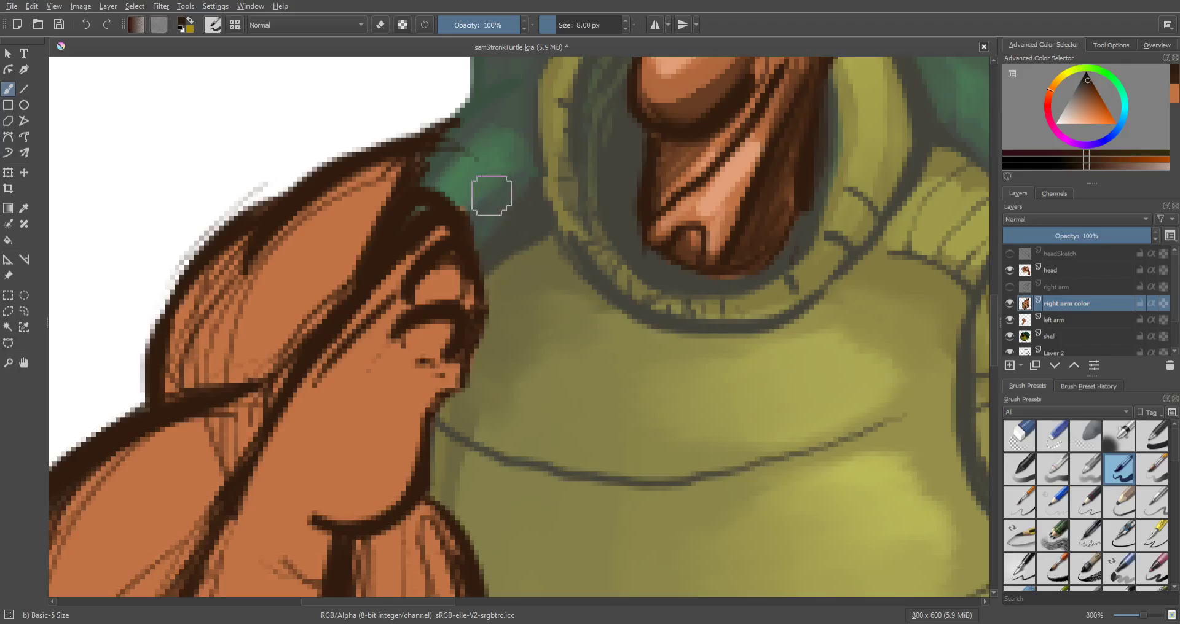
{"action": "mouse_move", "coordinate": [467, 303]}
{"action": "left_mouse_down"}
{"action": "mouse_move", "coordinate": [545, 301]}
{"action": "mouse_move", "coordinate": [542, 391]}
{"action": "mouse_move", "coordinate": [459, 397]}
{"action": "mouse_move", "coordinate": [498, 392]}
{"action": "mouse_move", "coordinate": [467, 365]}
{"action": "mouse_move", "coordinate": [519, 352]}
{"action": "left_mouse_up"}
{"action": "left_click_drag", "start_coordinate": [478, 247], "coordinate": [552, 230]}
{"action": "mouse_move", "coordinate": [442, 264]}
{"action": "left_mouse_down"}
{"action": "mouse_move", "coordinate": [546, 228]}
{"action": "mouse_move", "coordinate": [546, 300]}
{"action": "left_mouse_up"}
{"action": "mouse_move", "coordinate": [550, 234]}
{"action": "left_mouse_down"}
{"action": "mouse_move", "coordinate": [572, 314]}
{"action": "mouse_move", "coordinate": [544, 349]}
{"action": "left_mouse_up"}
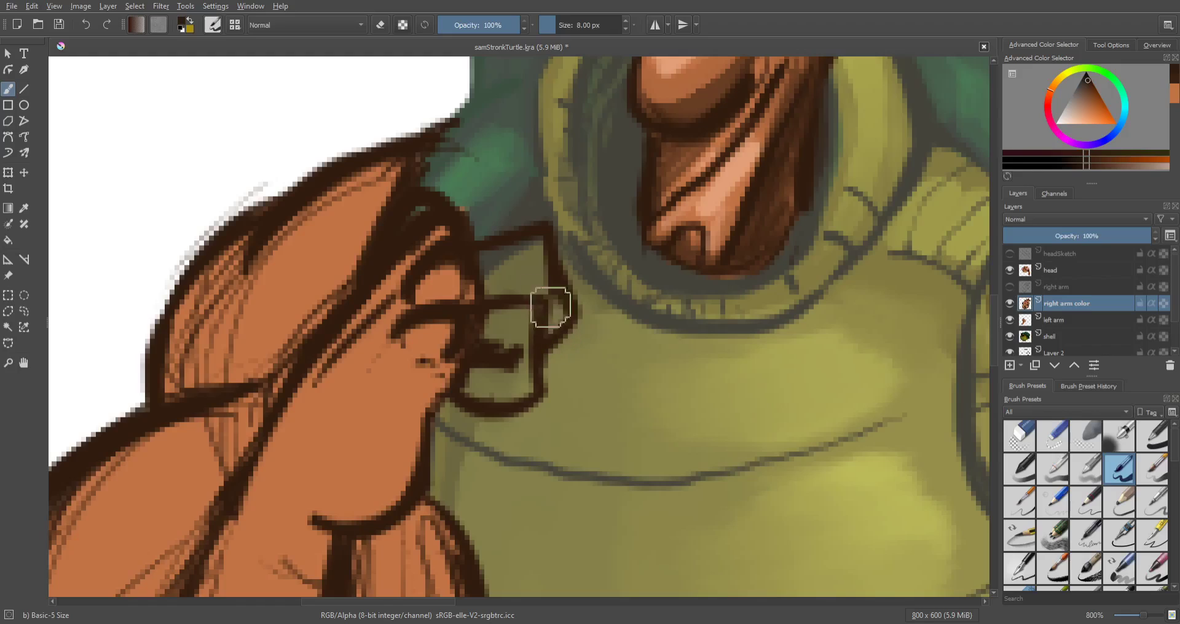
{"action": "left_click_drag", "start_coordinate": [458, 201], "coordinate": [531, 180]}
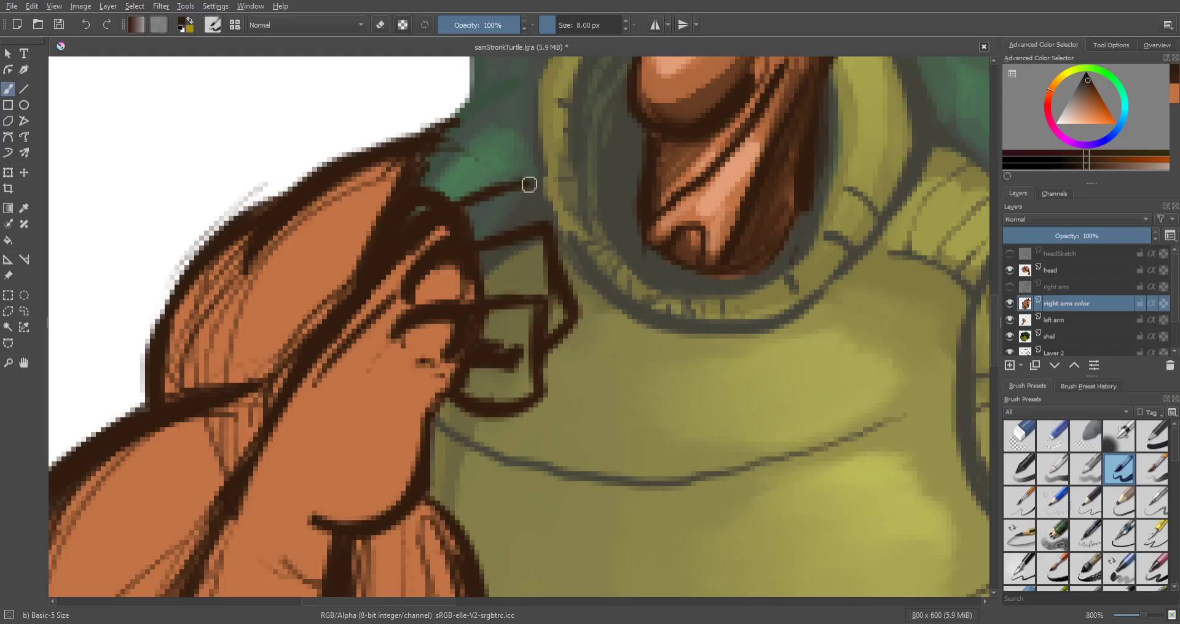
{"action": "key", "text": "ctrl+z"}
{"action": "key", "text": "ctrl+z"}
{"action": "key", "text": "ctrl+z"}
{"action": "key", "text": "ctrl+z"}
{"action": "key", "text": "ctrl+z"}
{"action": "key", "text": "ctrl+z"}
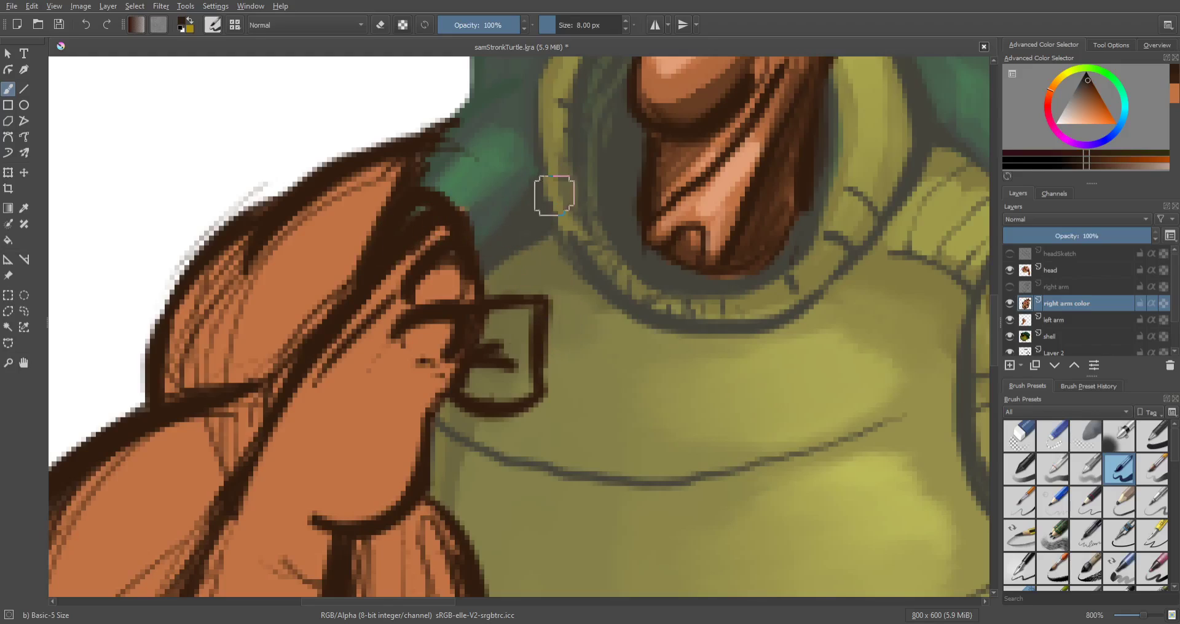
{"action": "key", "text": "ctrl+z"}
{"action": "key", "text": "ctrl+z"}
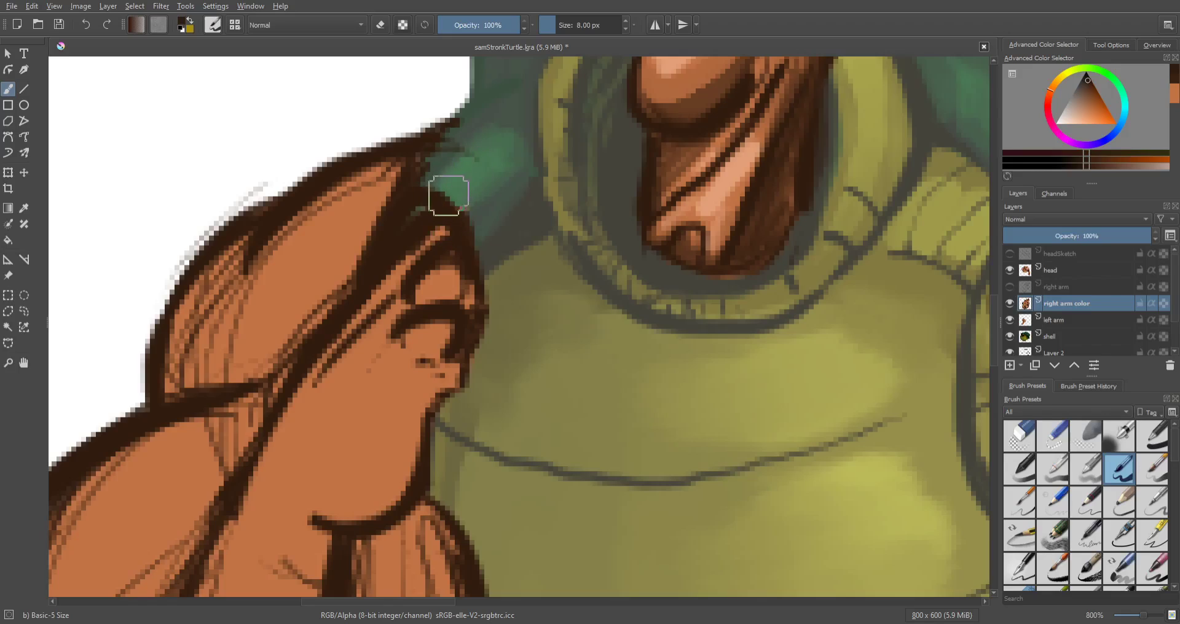
Step: Outline an extended index finger with a bent tip reaching the collar, and erase the excess dark between upper arm and hand
{"action": "mouse_move", "coordinate": [434, 206]}
{"action": "left_mouse_down"}
{"action": "mouse_move", "coordinate": [583, 169]}
{"action": "mouse_move", "coordinate": [633, 219]}
{"action": "mouse_move", "coordinate": [615, 244]}
{"action": "mouse_move", "coordinate": [584, 218]}
{"action": "mouse_move", "coordinate": [623, 245]}
{"action": "mouse_move", "coordinate": [557, 212]}
{"action": "mouse_move", "coordinate": [478, 233]}
{"action": "mouse_move", "coordinate": [576, 209]}
{"action": "mouse_move", "coordinate": [477, 241]}
{"action": "mouse_move", "coordinate": [584, 194]}
{"action": "left_mouse_up"}
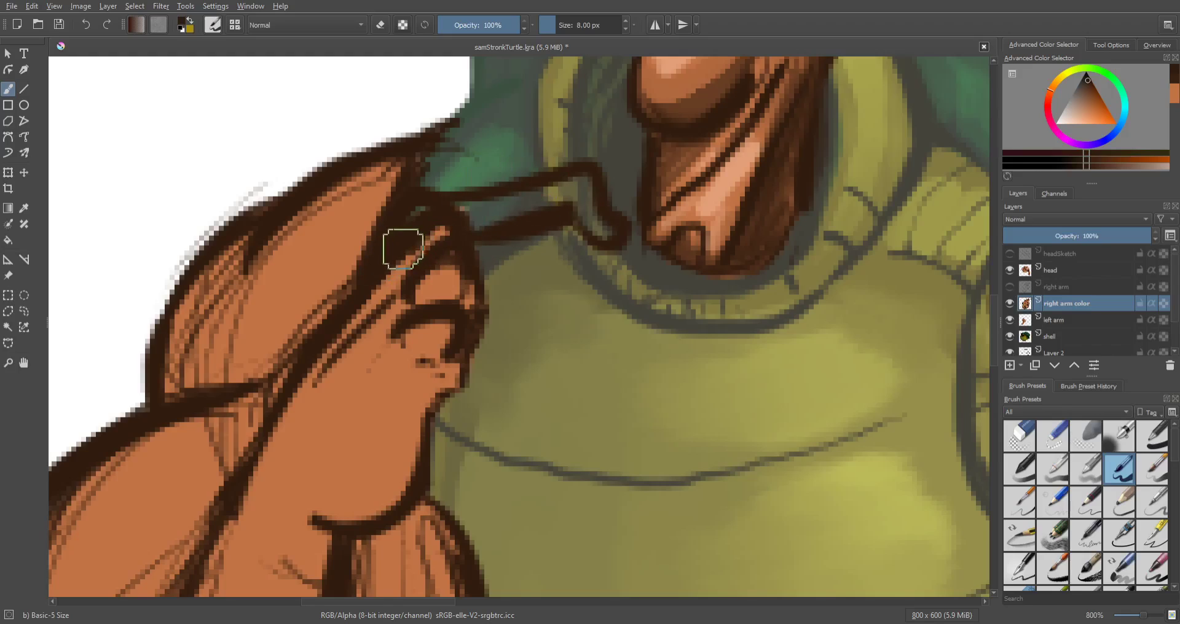
{"action": "key", "text": "e"}
{"action": "mouse_move", "coordinate": [367, 267]}
{"action": "left_mouse_down"}
{"action": "mouse_move", "coordinate": [424, 182]}
{"action": "mouse_move", "coordinate": [381, 252]}
{"action": "mouse_move", "coordinate": [463, 190]}
{"action": "mouse_move", "coordinate": [350, 311]}
{"action": "mouse_move", "coordinate": [409, 254]}
{"action": "mouse_move", "coordinate": [366, 286]}
{"action": "left_mouse_up"}
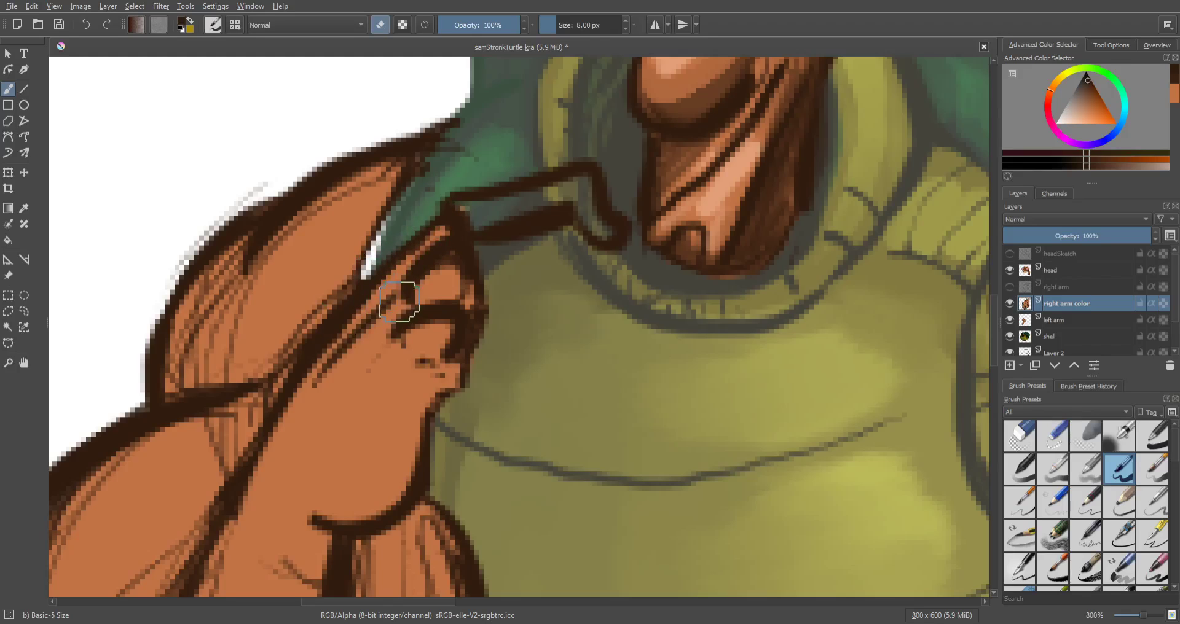
Step: Undo the extra erasing, redraw the hand's upper edge in dark brown and thicken the index finger's outline
{"action": "scroll", "coordinate": [399, 303], "scroll_direction": "down", "scroll_amount": 8}
{"action": "scroll", "coordinate": [477, 298], "scroll_direction": "up", "scroll_amount": 7}
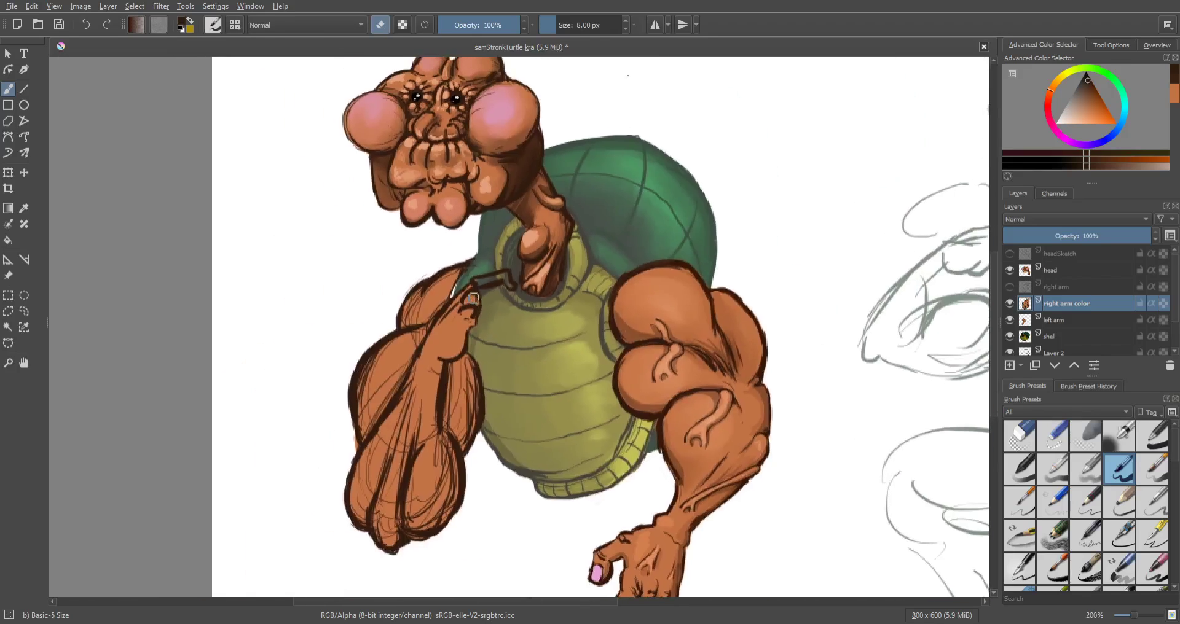
{"action": "left_click_drag", "start_coordinate": [477, 298], "coordinate": [517, 298]}
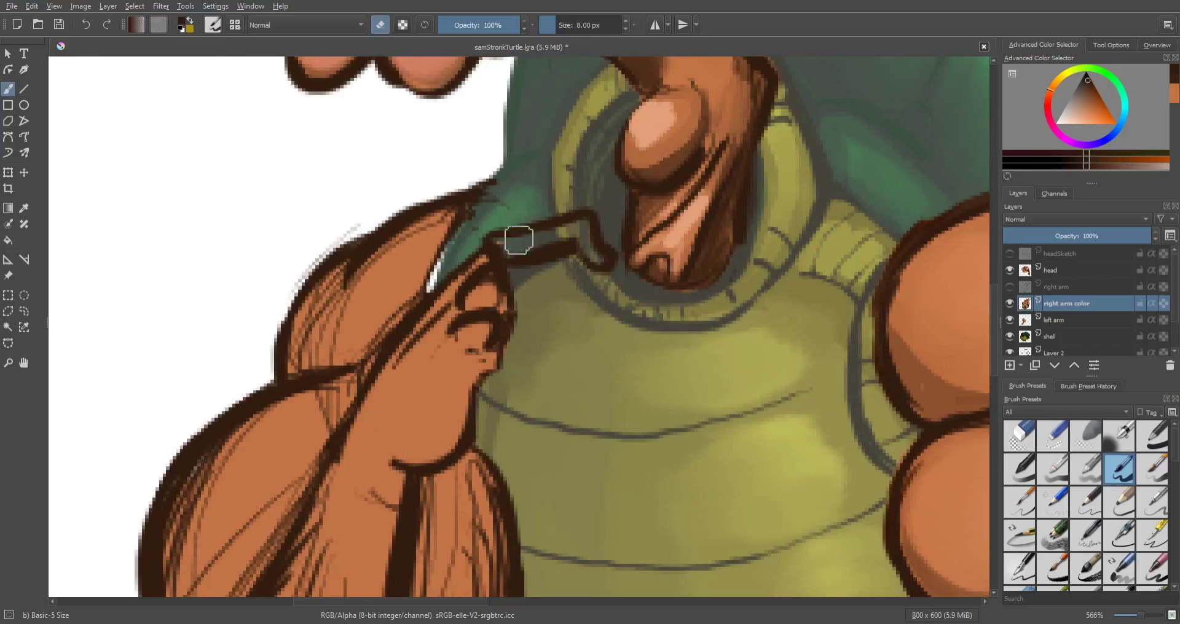
{"action": "scroll", "coordinate": [518, 191], "scroll_direction": "up", "scroll_amount": 1}
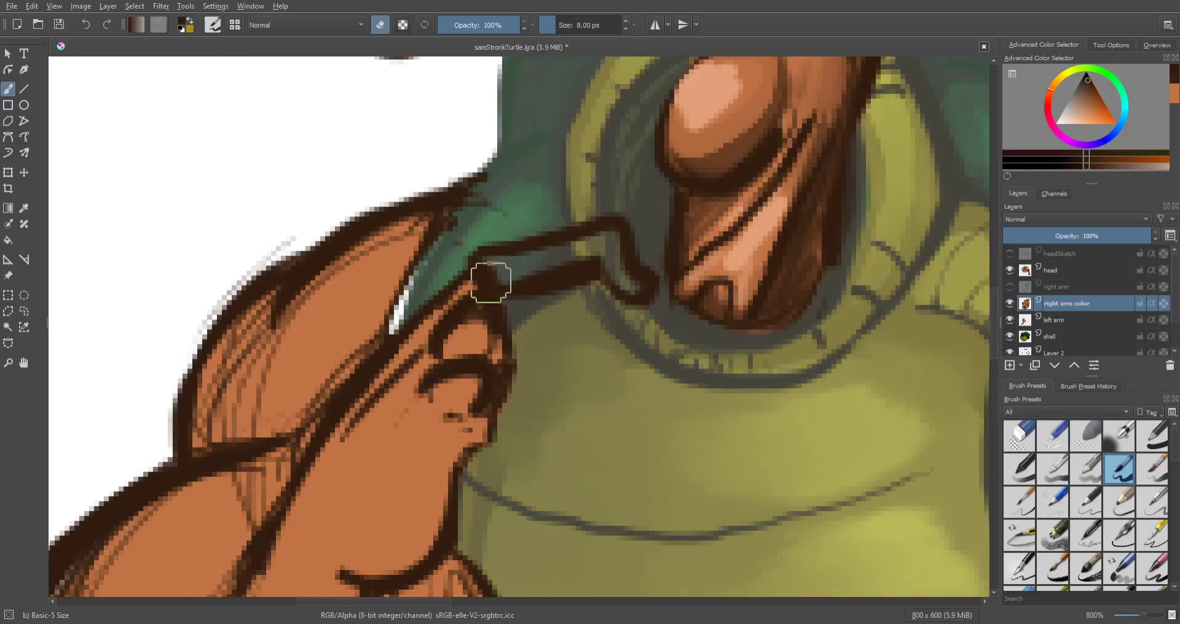
{"action": "left_click_drag", "start_coordinate": [392, 342], "coordinate": [486, 250]}
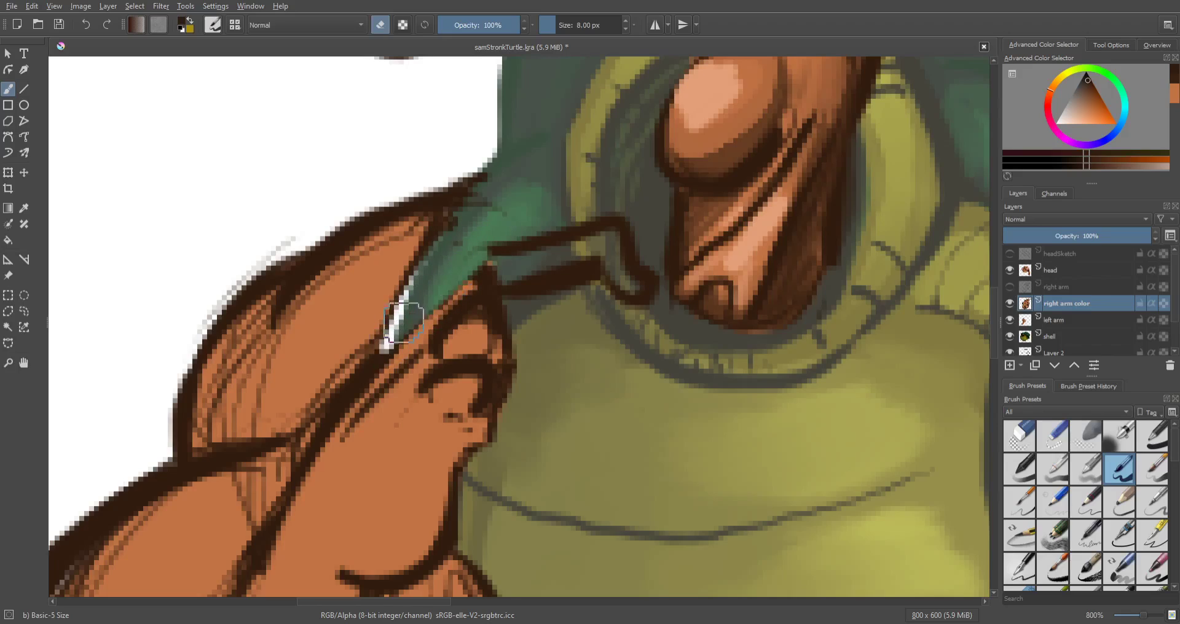
{"action": "key", "text": "ctrl+z"}
{"action": "key", "text": "e"}
{"action": "left_click_drag", "start_coordinate": [394, 336], "coordinate": [481, 242]}
{"action": "mouse_move", "coordinate": [416, 311]}
{"action": "left_mouse_down"}
{"action": "mouse_move", "coordinate": [535, 261]}
{"action": "mouse_move", "coordinate": [503, 279]}
{"action": "mouse_move", "coordinate": [505, 262]}
{"action": "mouse_move", "coordinate": [481, 264]}
{"action": "mouse_move", "coordinate": [620, 217]}
{"action": "mouse_move", "coordinate": [503, 254]}
{"action": "mouse_move", "coordinate": [638, 241]}
{"action": "mouse_move", "coordinate": [659, 256]}
{"action": "mouse_move", "coordinate": [607, 268]}
{"action": "mouse_move", "coordinate": [600, 247]}
{"action": "mouse_move", "coordinate": [656, 288]}
{"action": "left_mouse_up"}
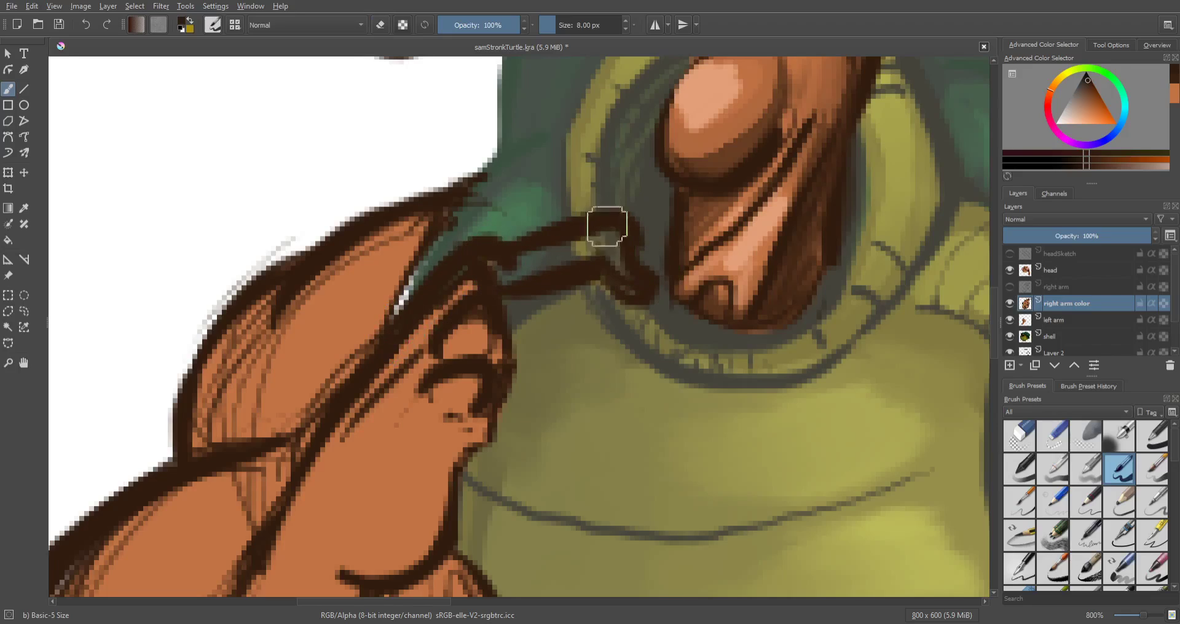
Step: Outline the remaining short, pointed fingers fanning out below the index finger across the chest
{"action": "mouse_move", "coordinate": [606, 227]}
{"action": "left_mouse_down"}
{"action": "mouse_move", "coordinate": [651, 286]}
{"action": "mouse_move", "coordinate": [639, 265]}
{"action": "mouse_move", "coordinate": [523, 304]}
{"action": "mouse_move", "coordinate": [556, 282]}
{"action": "mouse_move", "coordinate": [501, 291]}
{"action": "mouse_move", "coordinate": [499, 278]}
{"action": "mouse_move", "coordinate": [554, 294]}
{"action": "mouse_move", "coordinate": [480, 271]}
{"action": "mouse_move", "coordinate": [553, 332]}
{"action": "mouse_move", "coordinate": [490, 260]}
{"action": "mouse_move", "coordinate": [578, 315]}
{"action": "mouse_move", "coordinate": [551, 316]}
{"action": "mouse_move", "coordinate": [597, 334]}
{"action": "mouse_move", "coordinate": [554, 371]}
{"action": "mouse_move", "coordinate": [519, 334]}
{"action": "mouse_move", "coordinate": [537, 367]}
{"action": "mouse_move", "coordinate": [593, 346]}
{"action": "mouse_move", "coordinate": [570, 377]}
{"action": "mouse_move", "coordinate": [514, 327]}
{"action": "mouse_move", "coordinate": [586, 400]}
{"action": "mouse_move", "coordinate": [569, 414]}
{"action": "mouse_move", "coordinate": [517, 339]}
{"action": "mouse_move", "coordinate": [535, 390]}
{"action": "mouse_move", "coordinate": [502, 365]}
{"action": "mouse_move", "coordinate": [560, 454]}
{"action": "left_mouse_up"}
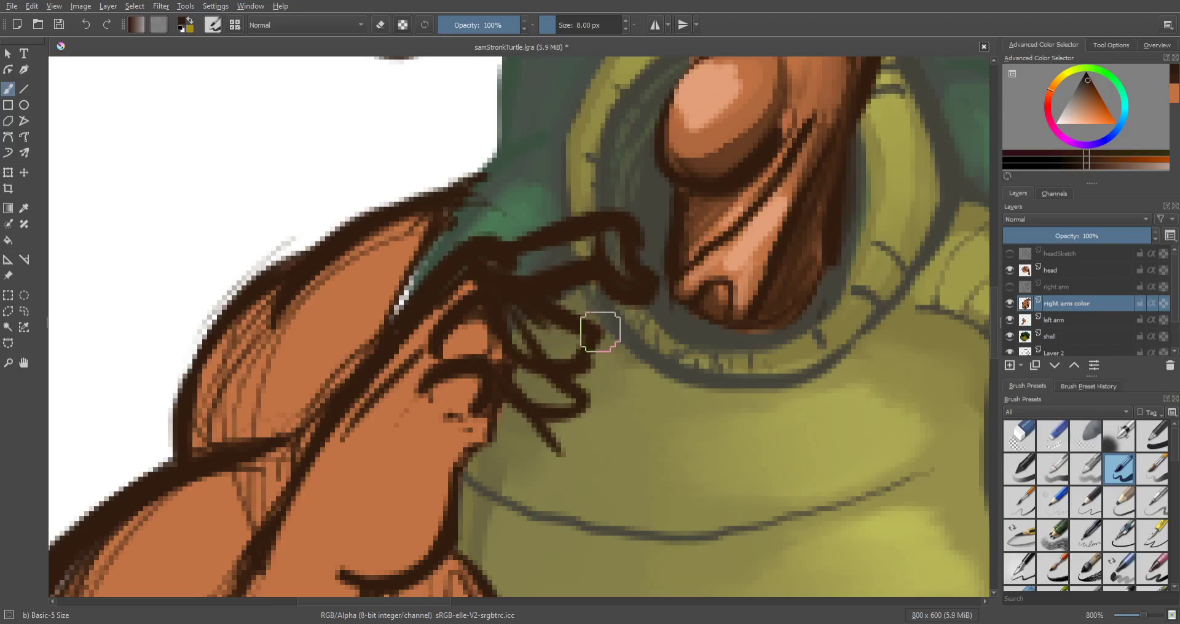
{"action": "left_click_drag", "start_coordinate": [597, 373], "coordinate": [603, 223]}
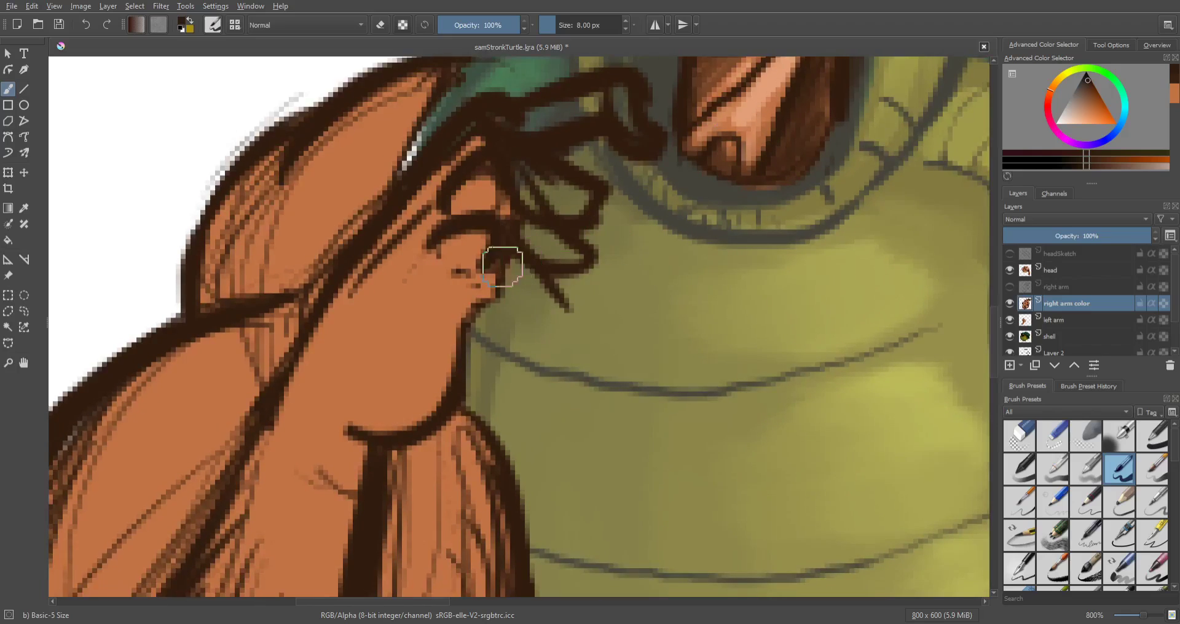
{"action": "mouse_move", "coordinate": [510, 278]}
{"action": "left_mouse_down"}
{"action": "mouse_move", "coordinate": [545, 316]}
{"action": "mouse_move", "coordinate": [572, 299]}
{"action": "mouse_move", "coordinate": [554, 324]}
{"action": "mouse_move", "coordinate": [486, 338]}
{"action": "mouse_move", "coordinate": [513, 327]}
{"action": "mouse_move", "coordinate": [485, 303]}
{"action": "mouse_move", "coordinate": [479, 330]}
{"action": "mouse_move", "coordinate": [488, 309]}
{"action": "mouse_move", "coordinate": [519, 296]}
{"action": "left_mouse_up"}
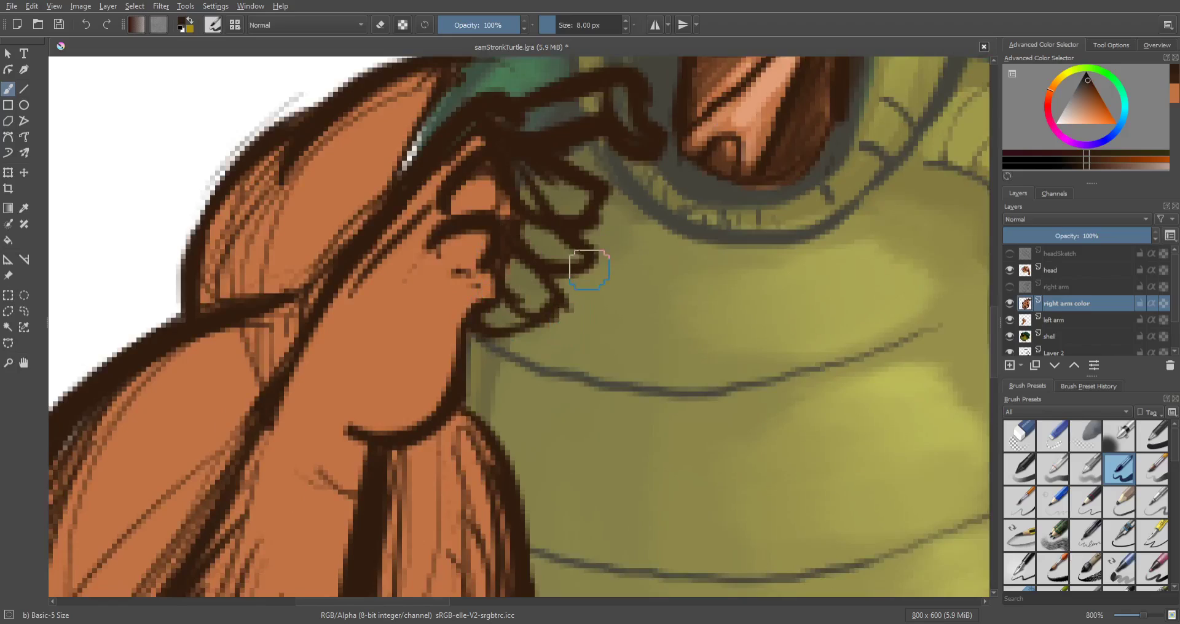
Step: Outline a drooping fingertip below the curled fingers, sample the orange skin tone and fill the lower fingers and middle knuckle
{"action": "mouse_move", "coordinate": [594, 234]}
{"action": "left_mouse_down"}
{"action": "mouse_move", "coordinate": [614, 286]}
{"action": "mouse_move", "coordinate": [590, 345]}
{"action": "mouse_move", "coordinate": [562, 352]}
{"action": "mouse_move", "coordinate": [597, 267]}
{"action": "left_mouse_up"}
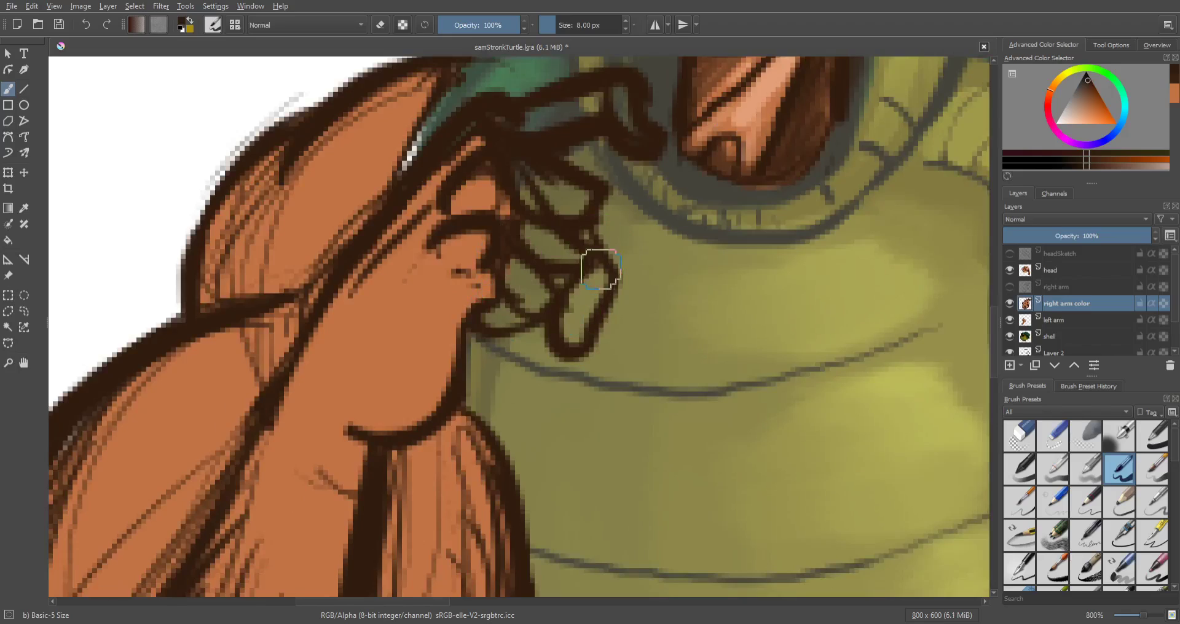
{"action": "left_click", "coordinate": [408, 356], "text": "ctrl"}
{"action": "mouse_move", "coordinate": [499, 258]}
{"action": "left_mouse_down"}
{"action": "mouse_move", "coordinate": [516, 274]}
{"action": "mouse_move", "coordinate": [506, 250]}
{"action": "mouse_move", "coordinate": [529, 279]}
{"action": "mouse_move", "coordinate": [534, 304]}
{"action": "mouse_move", "coordinate": [507, 265]}
{"action": "mouse_move", "coordinate": [526, 302]}
{"action": "mouse_move", "coordinate": [546, 295]}
{"action": "mouse_move", "coordinate": [509, 318]}
{"action": "left_mouse_up"}
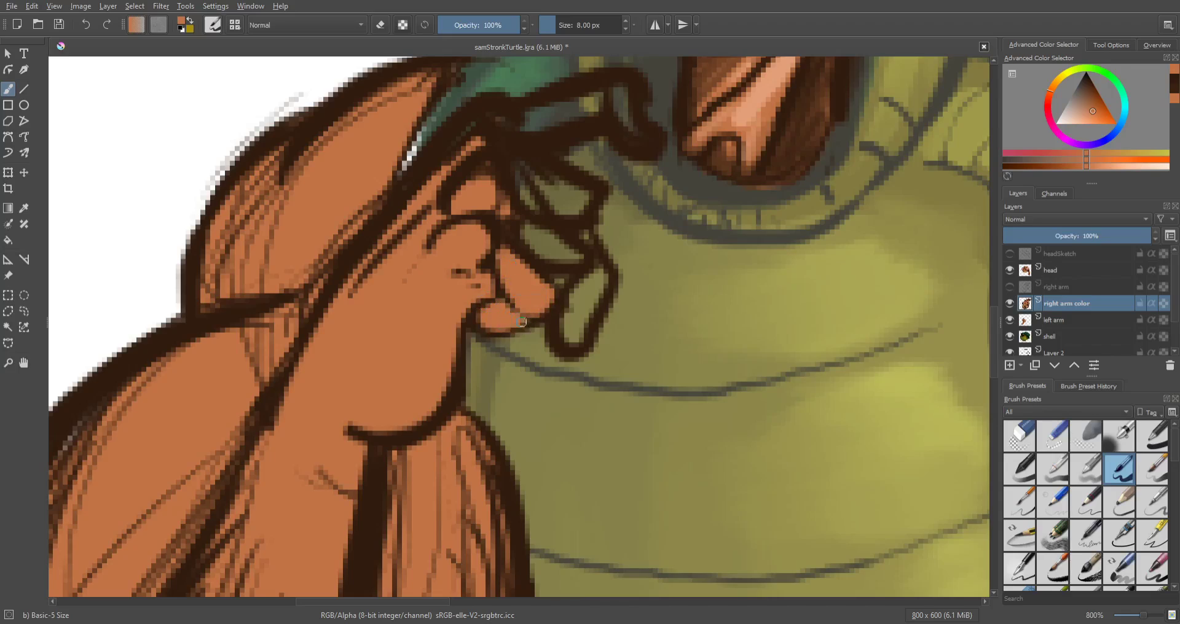
{"action": "left_click_drag", "start_coordinate": [472, 190], "coordinate": [491, 178]}
{"action": "mouse_move", "coordinate": [521, 224]}
{"action": "left_mouse_down"}
{"action": "mouse_move", "coordinate": [545, 242]}
{"action": "mouse_move", "coordinate": [540, 217]}
{"action": "mouse_move", "coordinate": [564, 249]}
{"action": "left_mouse_up"}
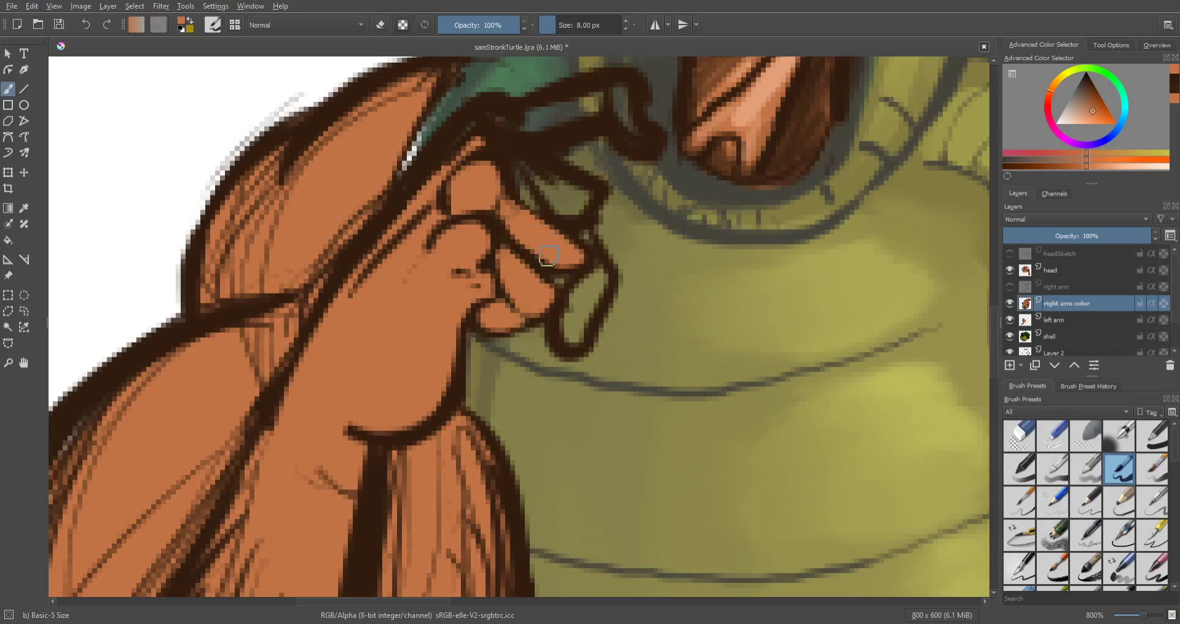
{"action": "left_click_drag", "start_coordinate": [558, 278], "coordinate": [561, 281]}
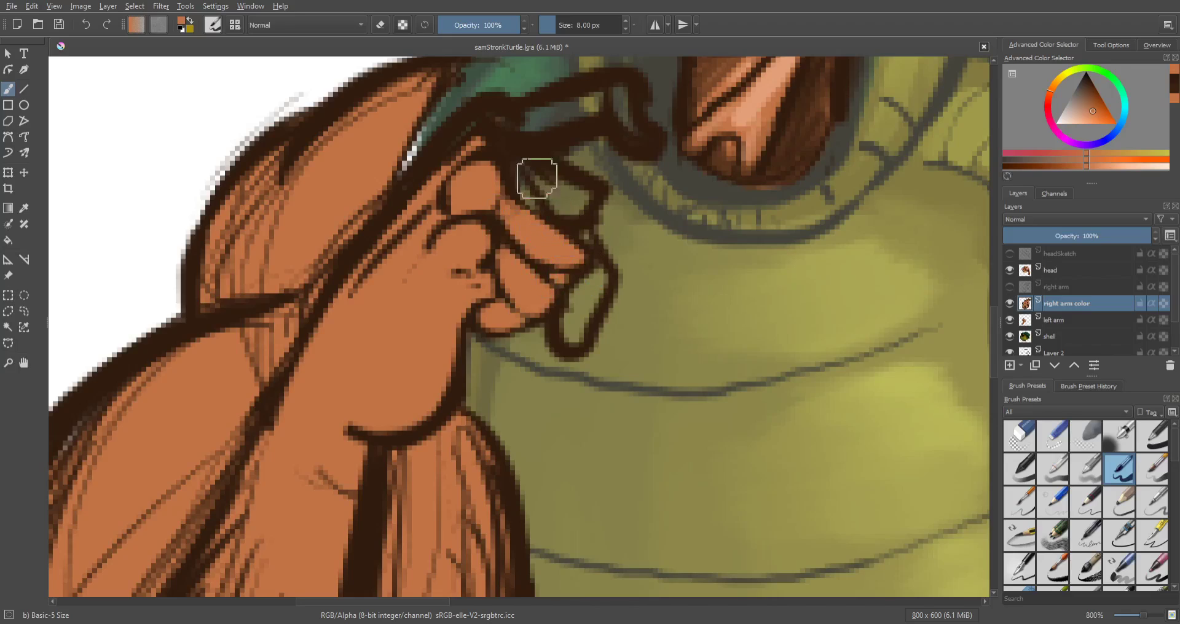
Step: Fill the upper knuckle, the bent index finger, the finger below it and the drooping fingertip with the orange skin tone
{"action": "mouse_move", "coordinate": [445, 157]}
{"action": "left_mouse_down"}
{"action": "mouse_move", "coordinate": [473, 127]}
{"action": "mouse_move", "coordinate": [440, 170]}
{"action": "mouse_move", "coordinate": [471, 144]}
{"action": "mouse_move", "coordinate": [468, 128]}
{"action": "mouse_move", "coordinate": [488, 130]}
{"action": "mouse_move", "coordinate": [484, 143]}
{"action": "mouse_move", "coordinate": [581, 194]}
{"action": "mouse_move", "coordinate": [551, 198]}
{"action": "mouse_move", "coordinate": [521, 168]}
{"action": "mouse_move", "coordinate": [544, 205]}
{"action": "left_mouse_up"}
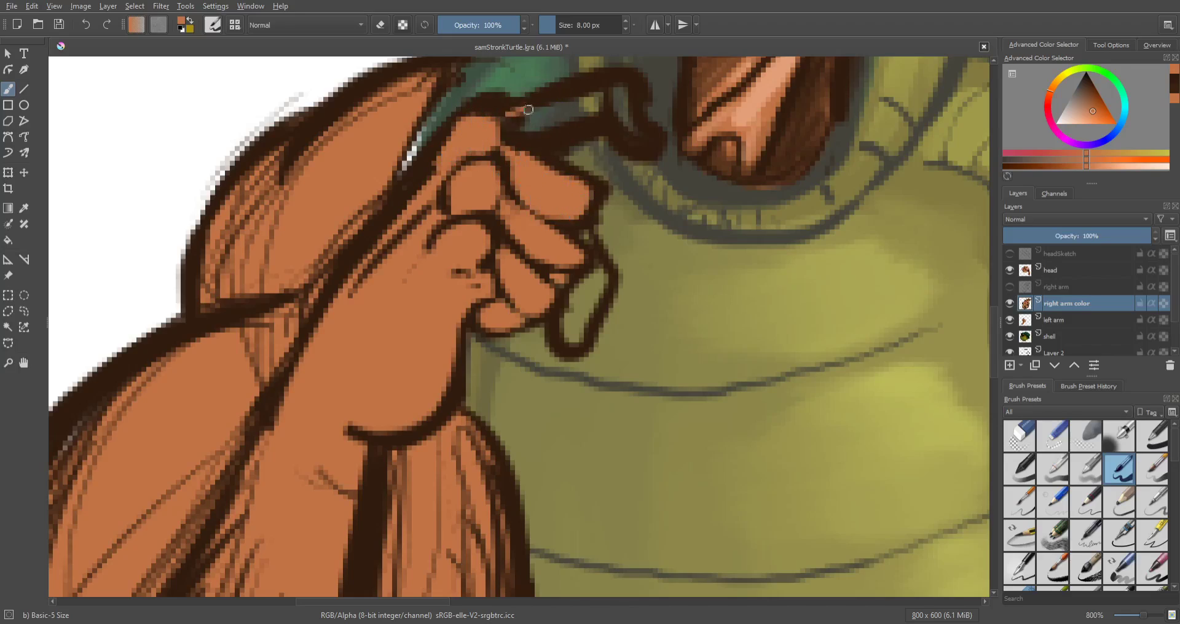
{"action": "mouse_move", "coordinate": [522, 111]}
{"action": "left_mouse_down"}
{"action": "mouse_move", "coordinate": [560, 123]}
{"action": "mouse_move", "coordinate": [537, 136]}
{"action": "mouse_move", "coordinate": [548, 146]}
{"action": "mouse_move", "coordinate": [591, 117]}
{"action": "mouse_move", "coordinate": [572, 101]}
{"action": "mouse_move", "coordinate": [607, 91]}
{"action": "mouse_move", "coordinate": [642, 137]}
{"action": "mouse_move", "coordinate": [620, 102]}
{"action": "mouse_move", "coordinate": [627, 91]}
{"action": "mouse_move", "coordinate": [628, 120]}
{"action": "left_mouse_up"}
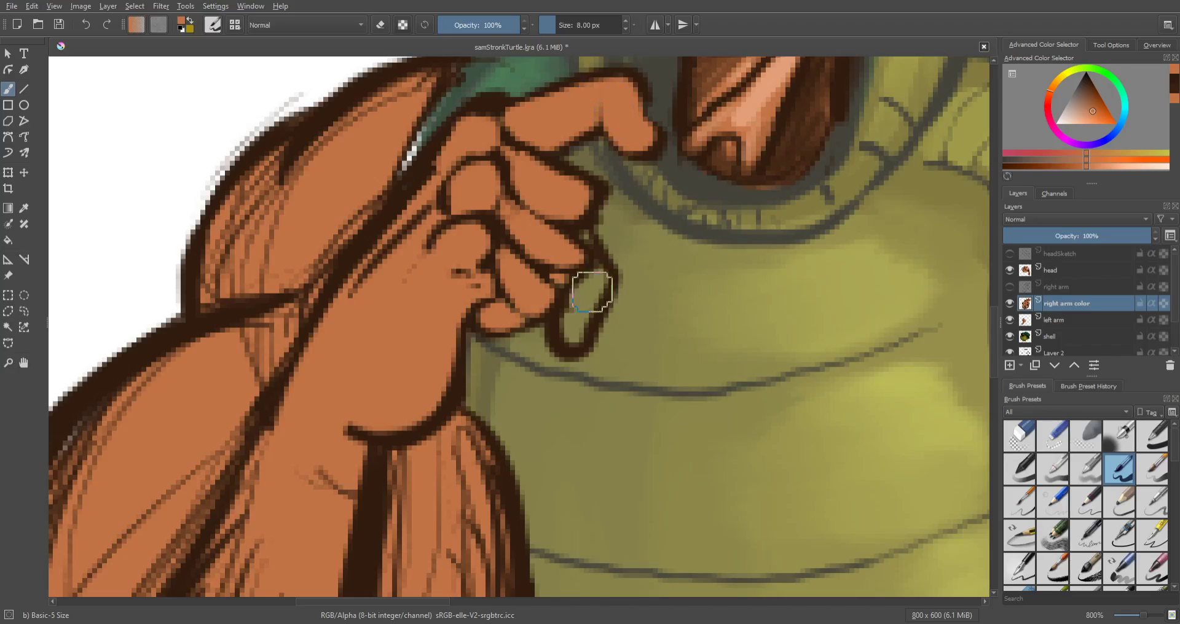
{"action": "mouse_move", "coordinate": [588, 294]}
{"action": "left_mouse_down"}
{"action": "mouse_move", "coordinate": [562, 332]}
{"action": "mouse_move", "coordinate": [596, 282]}
{"action": "mouse_move", "coordinate": [586, 297]}
{"action": "left_mouse_up"}
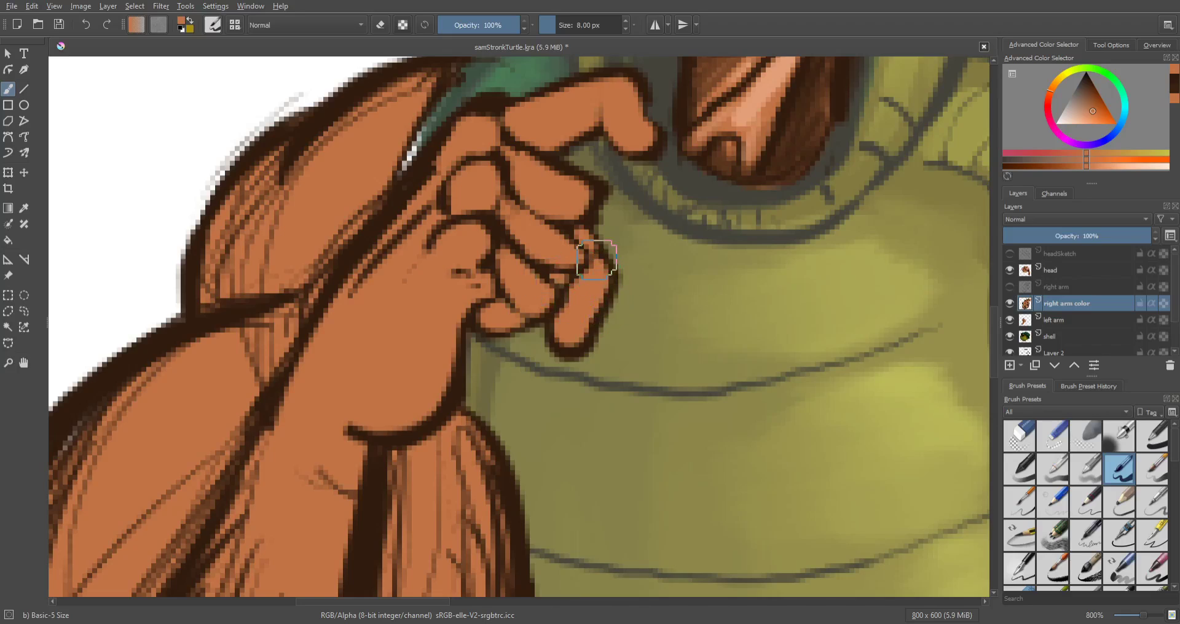
Step: Set the brush opacity to 57% and paint skin orange over the sketch lines inside the forearm's rounded muscle nearest the shell
{"action": "scroll", "coordinate": [597, 260], "scroll_direction": "down", "scroll_amount": 3}
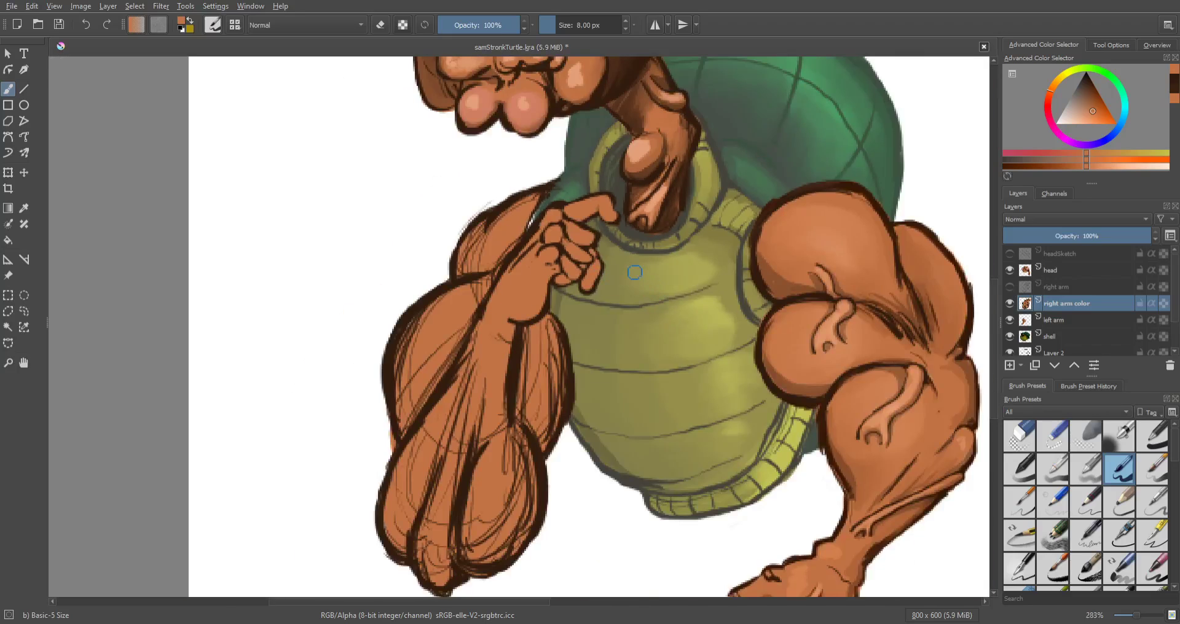
{"action": "left_click_drag", "start_coordinate": [634, 272], "coordinate": [648, 153]}
{"action": "scroll", "coordinate": [632, 213], "scroll_direction": "up", "scroll_amount": 1}
{"action": "left_click_drag", "start_coordinate": [632, 213], "coordinate": [692, 161]}
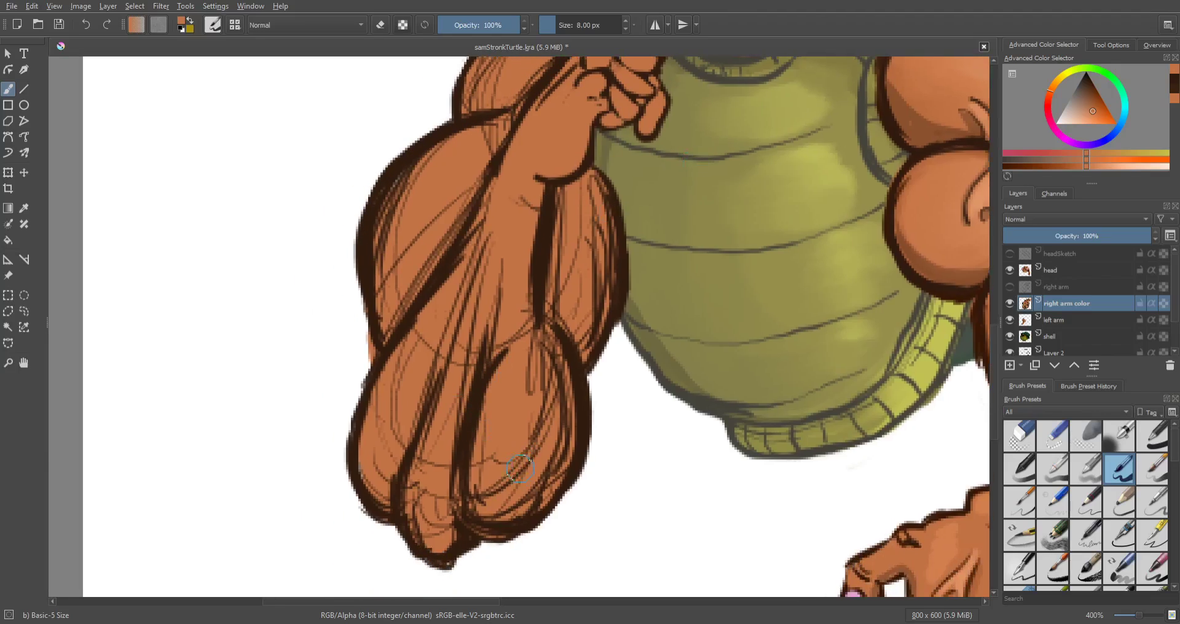
{"action": "left_click_drag", "start_coordinate": [514, 25], "coordinate": [455, 32]}
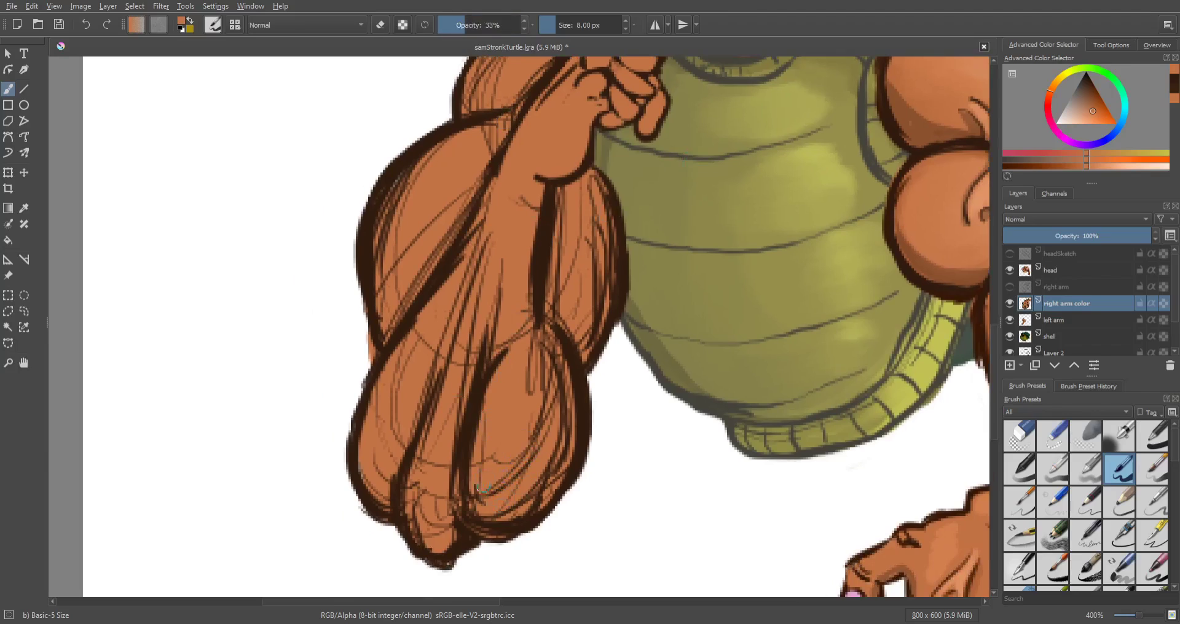
{"action": "mouse_move", "coordinate": [483, 483]}
{"action": "left_mouse_down"}
{"action": "mouse_move", "coordinate": [511, 486]}
{"action": "mouse_move", "coordinate": [512, 460]}
{"action": "left_mouse_up"}
{"action": "left_click_drag", "start_coordinate": [490, 28], "coordinate": [484, 28]}
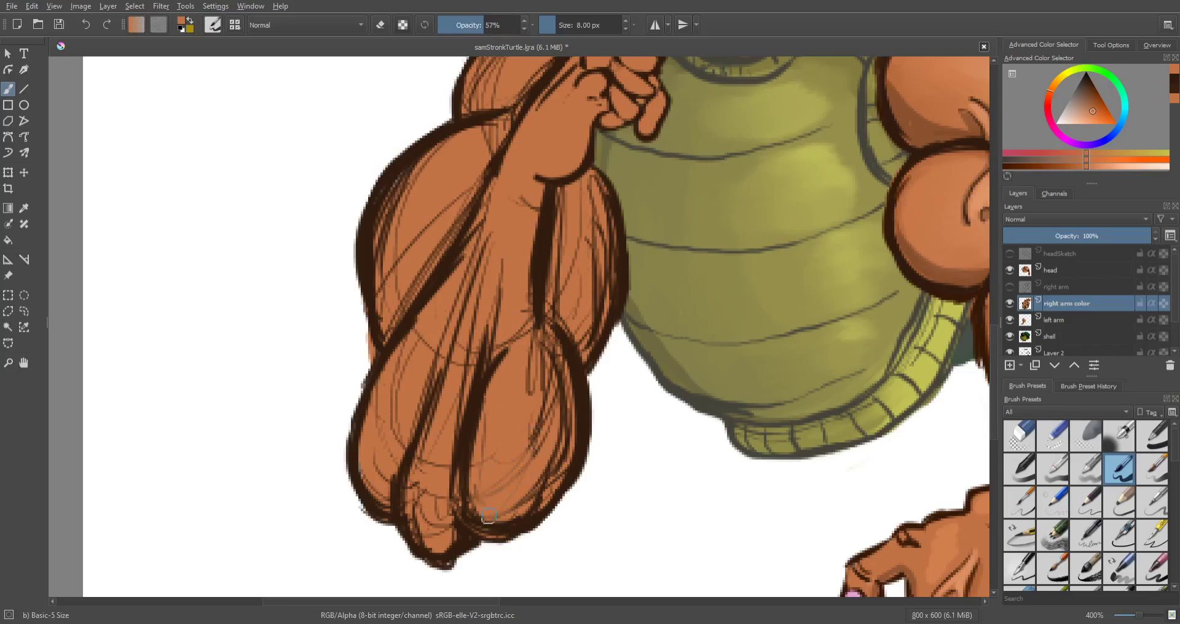
{"action": "left_click_drag", "start_coordinate": [488, 516], "coordinate": [483, 430]}
{"action": "left_click_drag", "start_coordinate": [474, 479], "coordinate": [467, 402]}
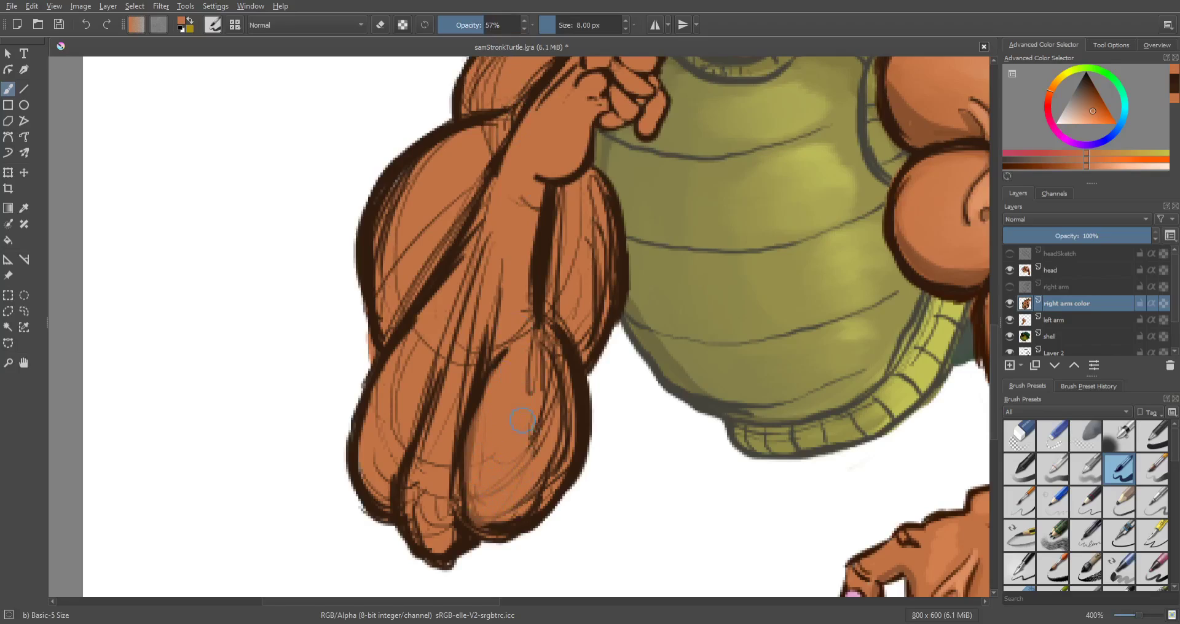
{"action": "mouse_move", "coordinate": [530, 396]}
{"action": "left_mouse_down"}
{"action": "mouse_move", "coordinate": [536, 369]}
{"action": "mouse_move", "coordinate": [559, 390]}
{"action": "mouse_move", "coordinate": [562, 427]}
{"action": "mouse_move", "coordinate": [541, 486]}
{"action": "mouse_move", "coordinate": [504, 513]}
{"action": "mouse_move", "coordinate": [540, 424]}
{"action": "mouse_move", "coordinate": [529, 456]}
{"action": "left_mouse_up"}
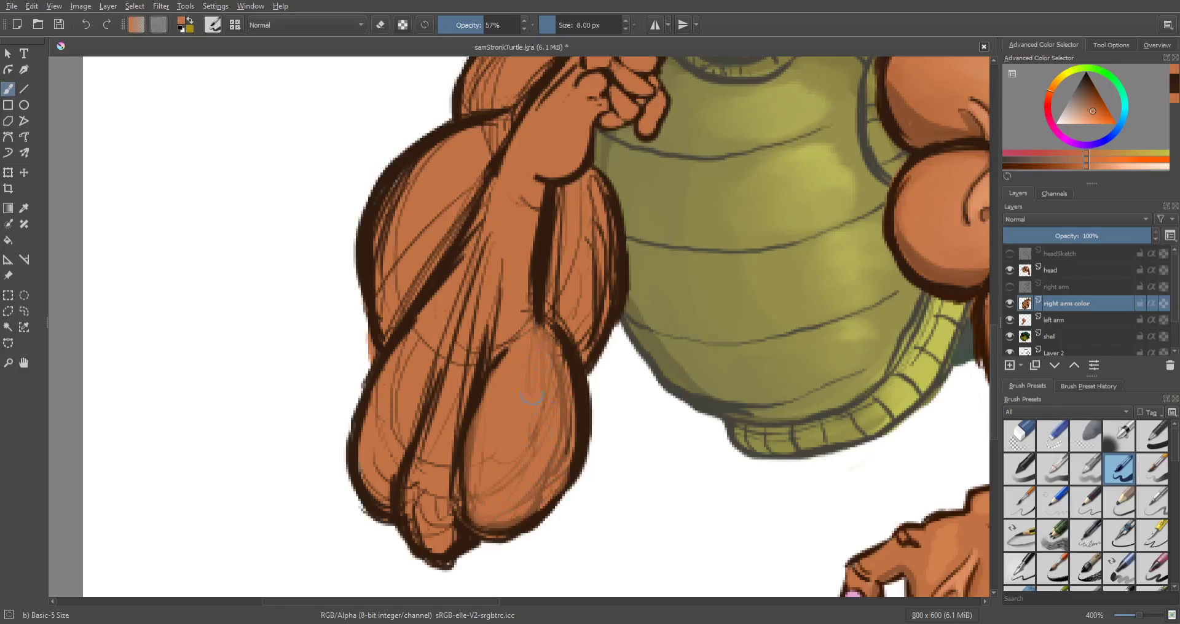
{"action": "mouse_move", "coordinate": [532, 394]}
{"action": "left_mouse_down"}
{"action": "mouse_move", "coordinate": [548, 373]}
{"action": "mouse_move", "coordinate": [538, 396]}
{"action": "left_mouse_up"}
{"action": "left_click_drag", "start_coordinate": [536, 490], "coordinate": [533, 499]}
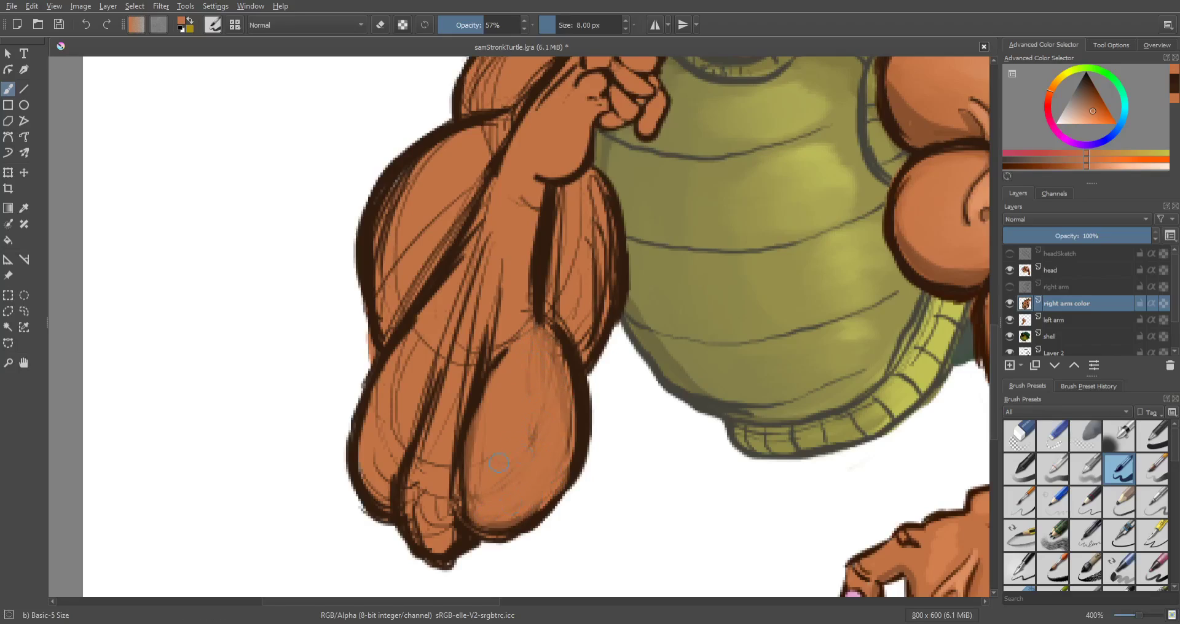
Step: Soften the sketch lines at the elbow, along the forearm's central strip and in its outer muscle with skin orange
{"action": "left_click_drag", "start_coordinate": [431, 470], "coordinate": [419, 459]}
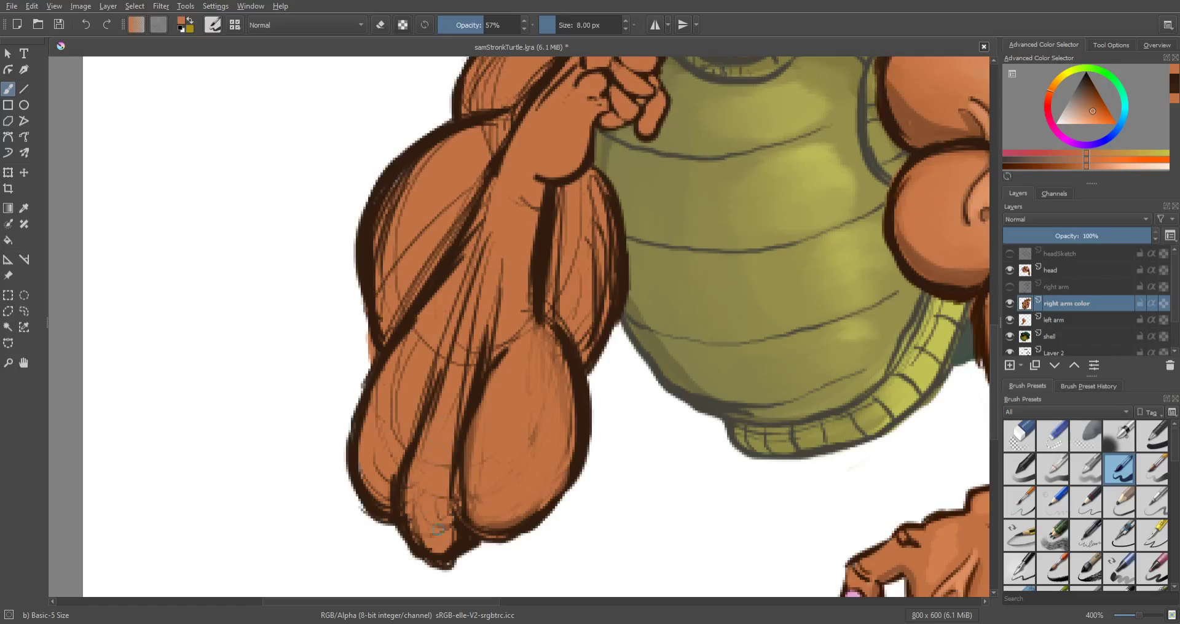
{"action": "left_click_drag", "start_coordinate": [438, 528], "coordinate": [459, 348]}
{"action": "mouse_move", "coordinate": [456, 415]}
{"action": "left_mouse_down"}
{"action": "mouse_move", "coordinate": [468, 299]}
{"action": "mouse_move", "coordinate": [459, 334]}
{"action": "left_mouse_up"}
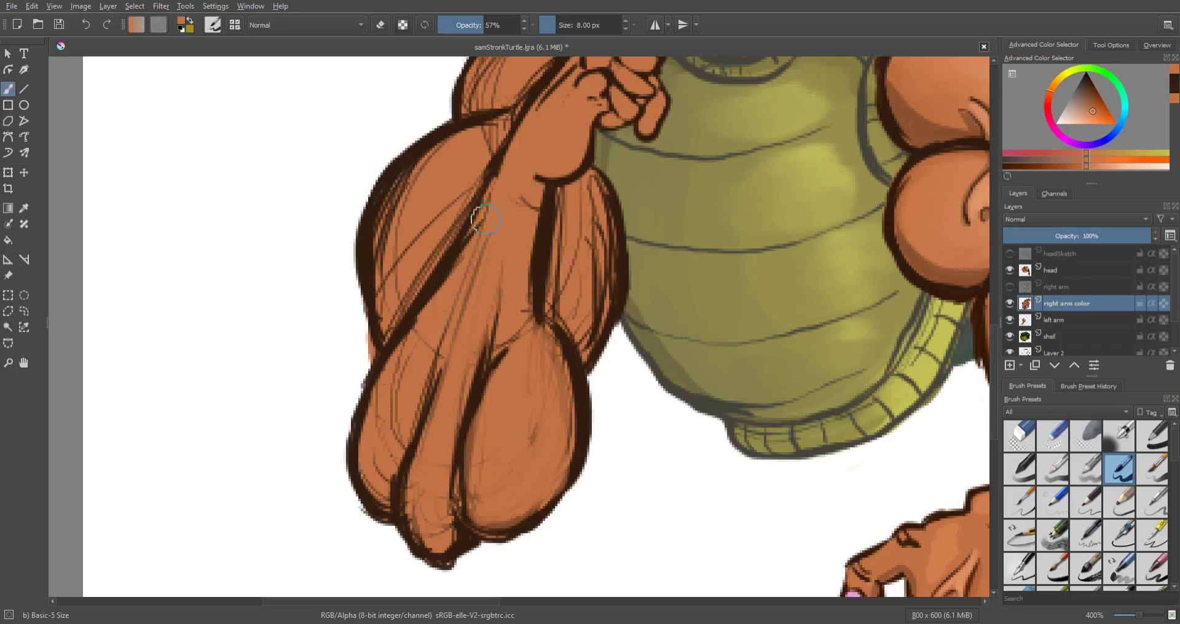
{"action": "mouse_move", "coordinate": [486, 219]}
{"action": "left_mouse_down"}
{"action": "mouse_move", "coordinate": [457, 289]}
{"action": "mouse_move", "coordinate": [473, 215]}
{"action": "mouse_move", "coordinate": [453, 297]}
{"action": "left_mouse_up"}
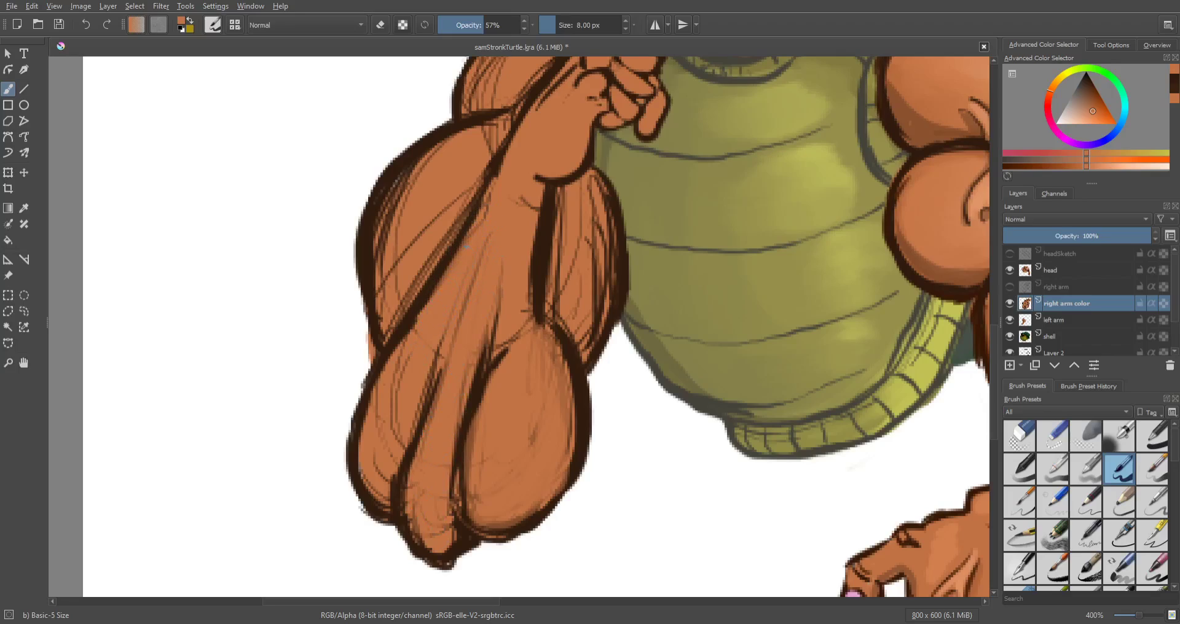
{"action": "mouse_move", "coordinate": [466, 247]}
{"action": "left_mouse_down"}
{"action": "mouse_move", "coordinate": [430, 283]}
{"action": "mouse_move", "coordinate": [412, 340]}
{"action": "left_mouse_up"}
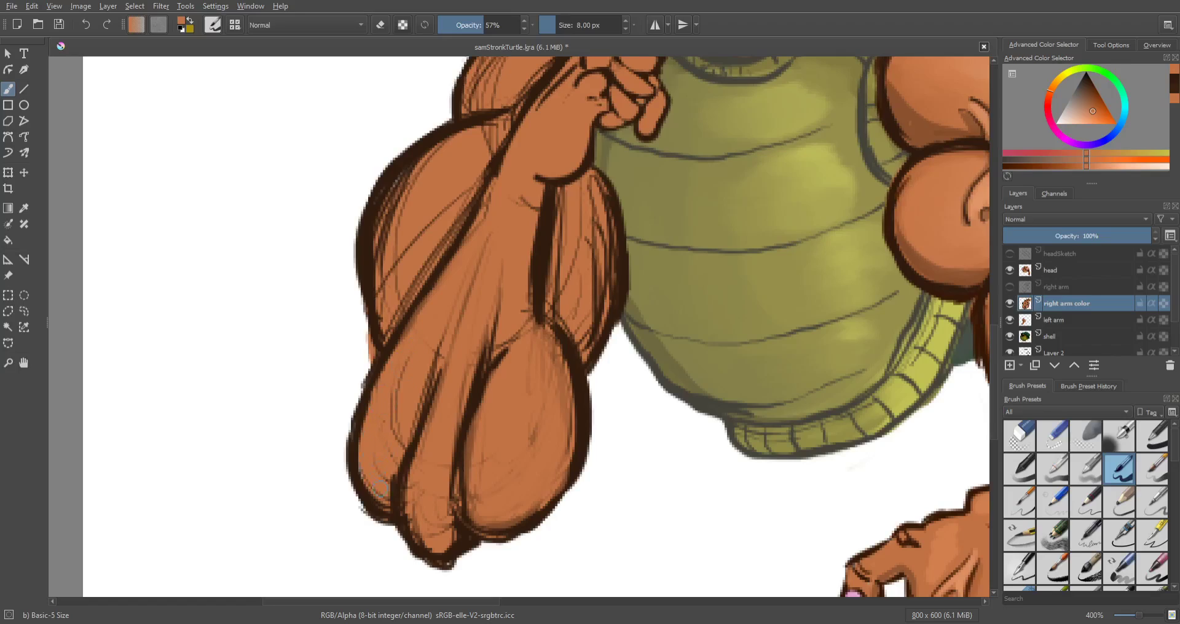
{"action": "left_click_drag", "start_coordinate": [381, 502], "coordinate": [382, 490]}
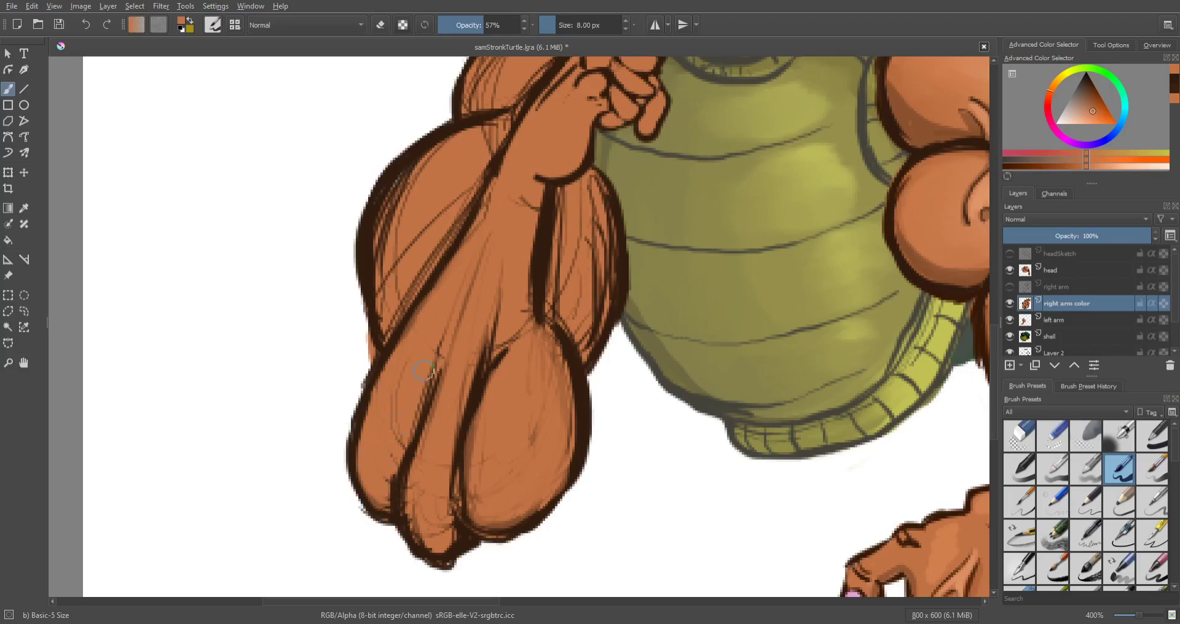
{"action": "left_click_drag", "start_coordinate": [385, 467], "coordinate": [411, 410]}
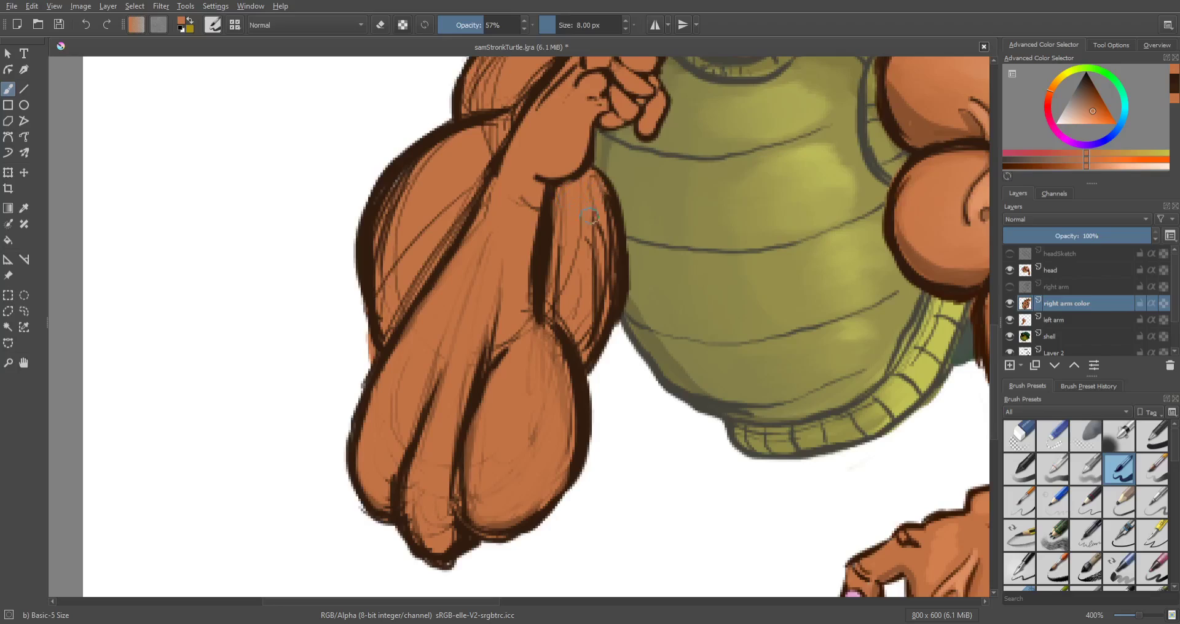
Step: Paint skin orange over the sketch lines in the muscle between the forearm and the shell
{"action": "left_click_drag", "start_coordinate": [590, 217], "coordinate": [596, 295]}
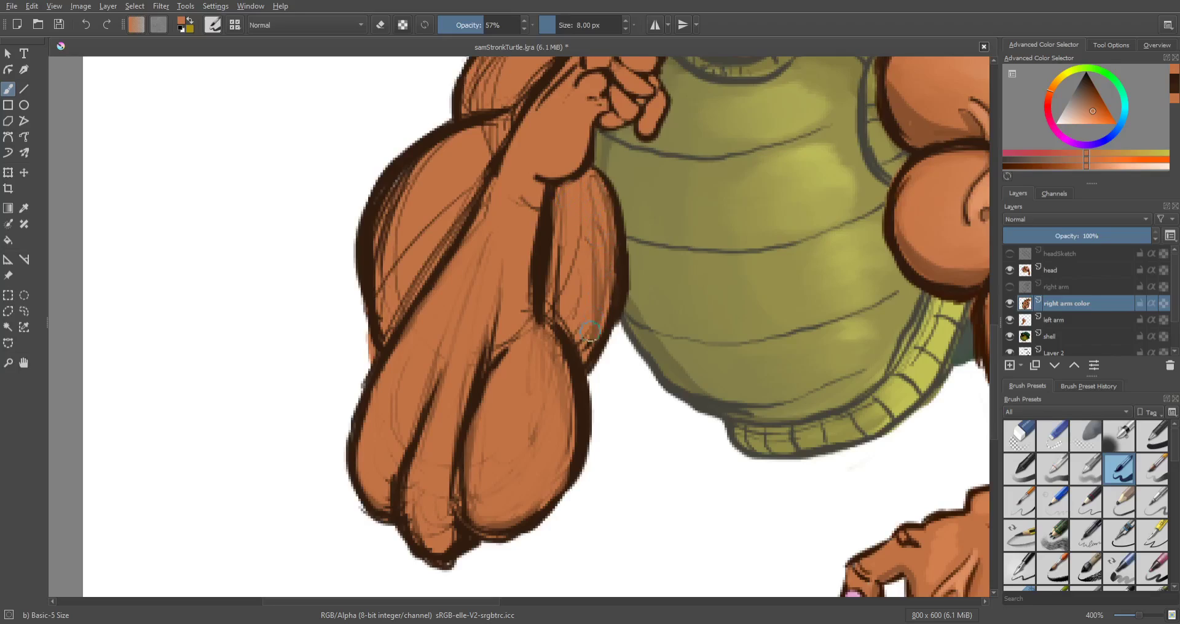
{"action": "mouse_move", "coordinate": [580, 332]}
{"action": "left_mouse_down"}
{"action": "mouse_move", "coordinate": [561, 245]}
{"action": "mouse_move", "coordinate": [563, 295]}
{"action": "mouse_move", "coordinate": [560, 244]}
{"action": "mouse_move", "coordinate": [554, 274]}
{"action": "left_mouse_up"}
{"action": "left_click_drag", "start_coordinate": [557, 226], "coordinate": [553, 295]}
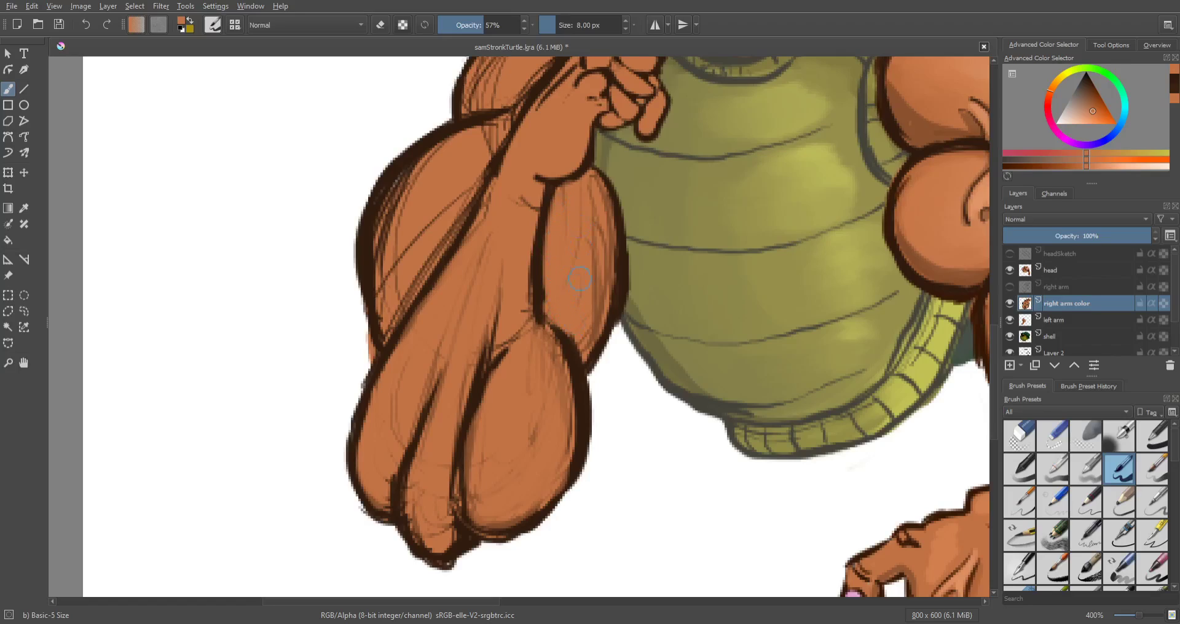
{"action": "left_click_drag", "start_coordinate": [579, 279], "coordinate": [579, 266]}
Step: Cover the sketch lines in the large outer upper-arm muscle with skin orange, cleaning up its edges along the outline
{"action": "mouse_move", "coordinate": [388, 263]}
{"action": "left_mouse_down"}
{"action": "mouse_move", "coordinate": [393, 243]}
{"action": "mouse_move", "coordinate": [407, 249]}
{"action": "left_mouse_up"}
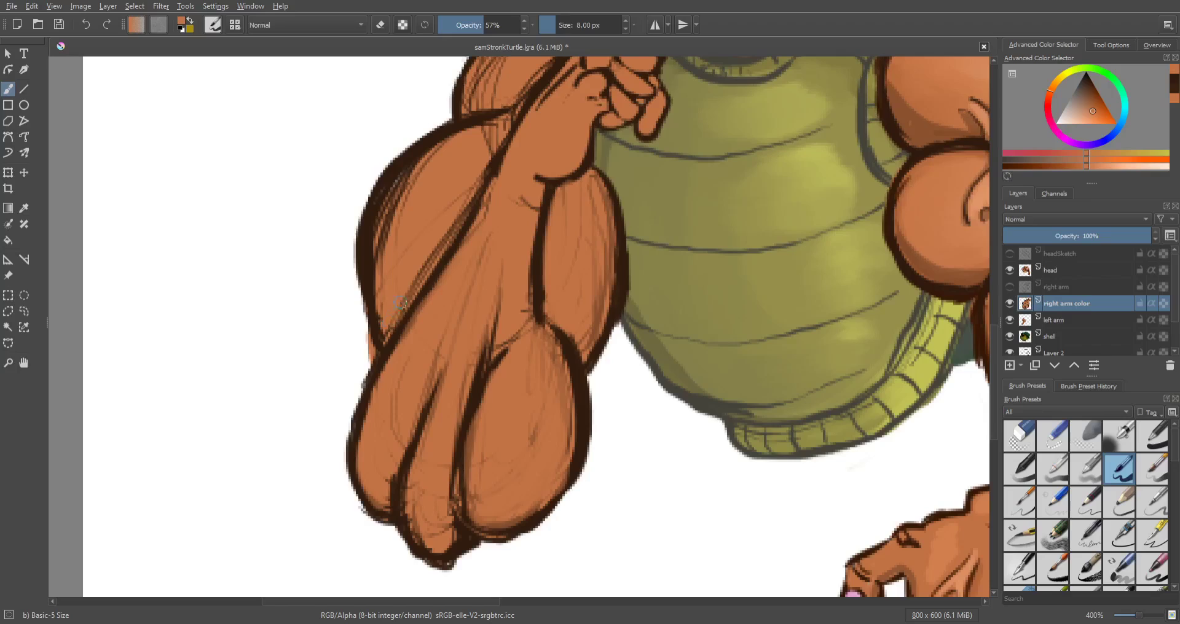
{"action": "mouse_move", "coordinate": [400, 302]}
{"action": "left_mouse_down"}
{"action": "mouse_move", "coordinate": [384, 328]}
{"action": "mouse_move", "coordinate": [480, 173]}
{"action": "left_mouse_up"}
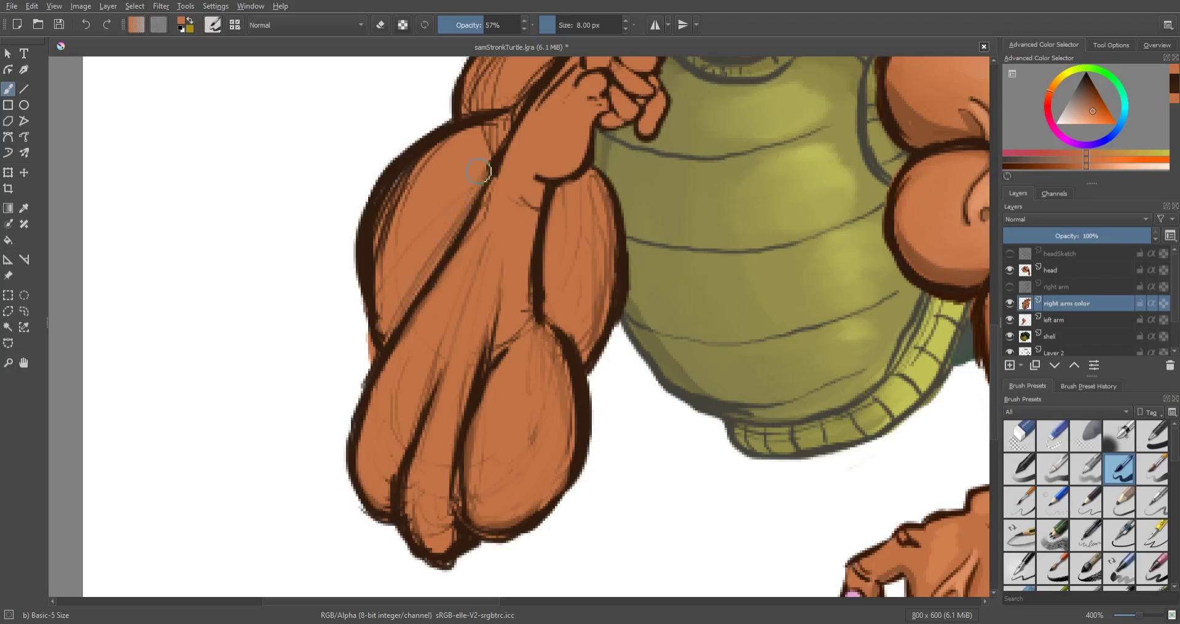
{"action": "mouse_move", "coordinate": [390, 249]}
{"action": "left_mouse_down"}
{"action": "mouse_move", "coordinate": [418, 180]}
{"action": "mouse_move", "coordinate": [388, 214]}
{"action": "mouse_move", "coordinate": [428, 167]}
{"action": "mouse_move", "coordinate": [387, 209]}
{"action": "mouse_move", "coordinate": [449, 148]}
{"action": "left_mouse_up"}
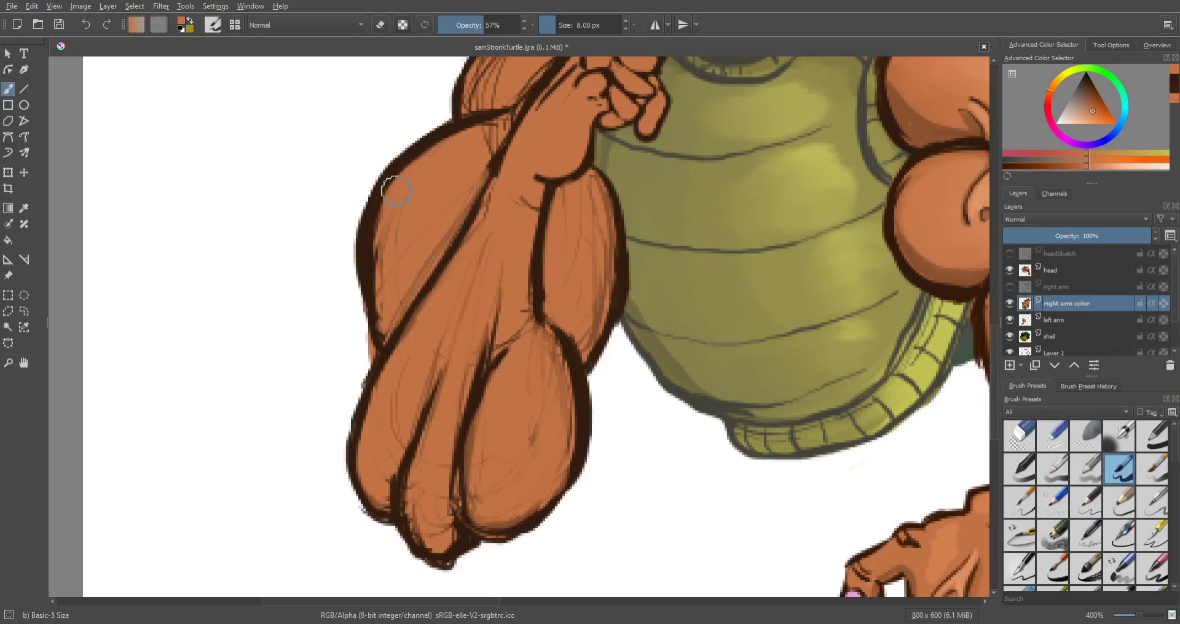
{"action": "mouse_move", "coordinate": [396, 191]}
{"action": "left_mouse_down"}
{"action": "mouse_move", "coordinate": [376, 231]}
{"action": "mouse_move", "coordinate": [379, 303]}
{"action": "left_mouse_up"}
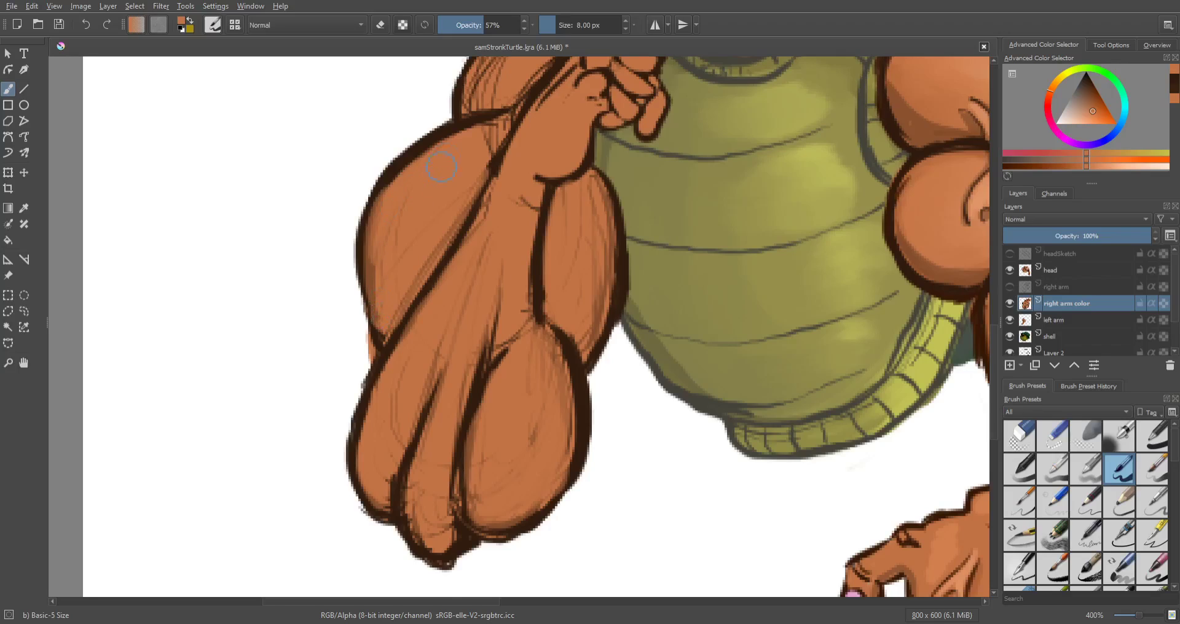
Step: Sample the dark outline brown, enlarge the brush to 12 px and shade the whole muscle between the forearm and the shell
{"action": "left_click_drag", "start_coordinate": [441, 167], "coordinate": [455, 388]}
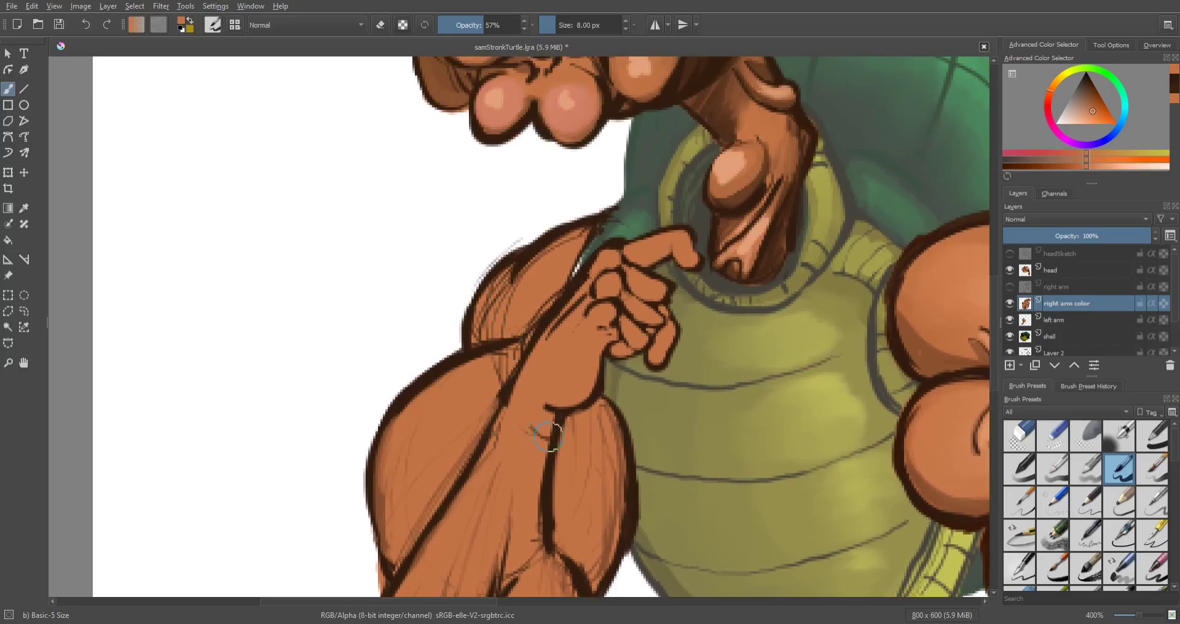
{"action": "left_click", "coordinate": [447, 376], "text": "ctrl"}
{"action": "key", "text": "bracketright"}
{"action": "key", "text": "bracketright"}
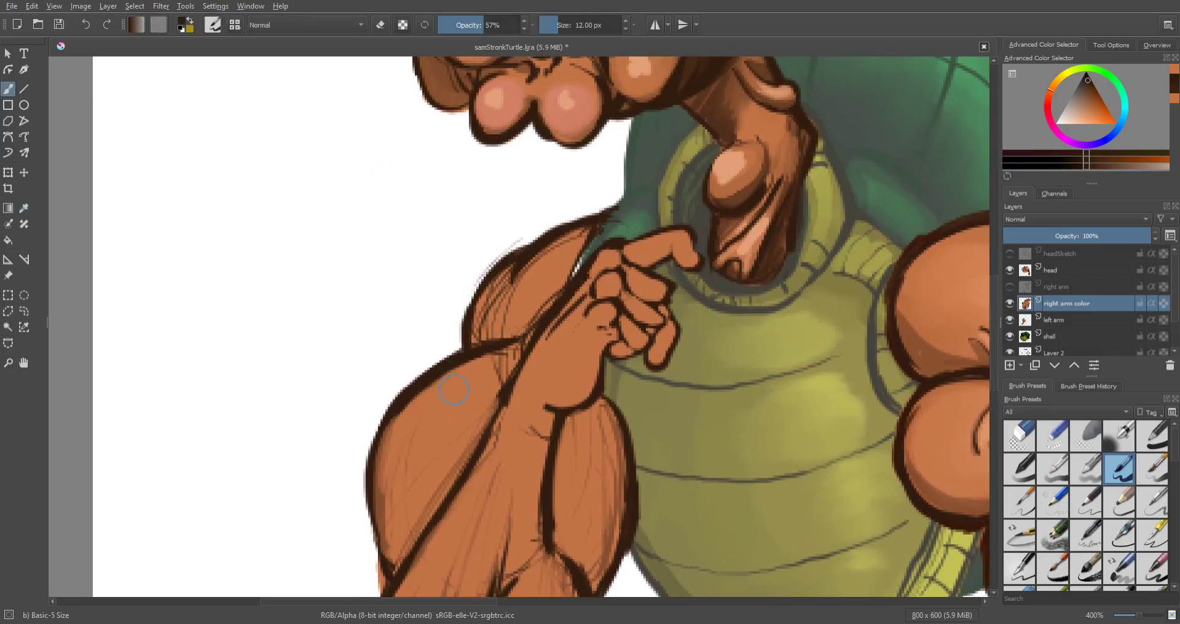
{"action": "left_click_drag", "start_coordinate": [453, 378], "coordinate": [428, 203]}
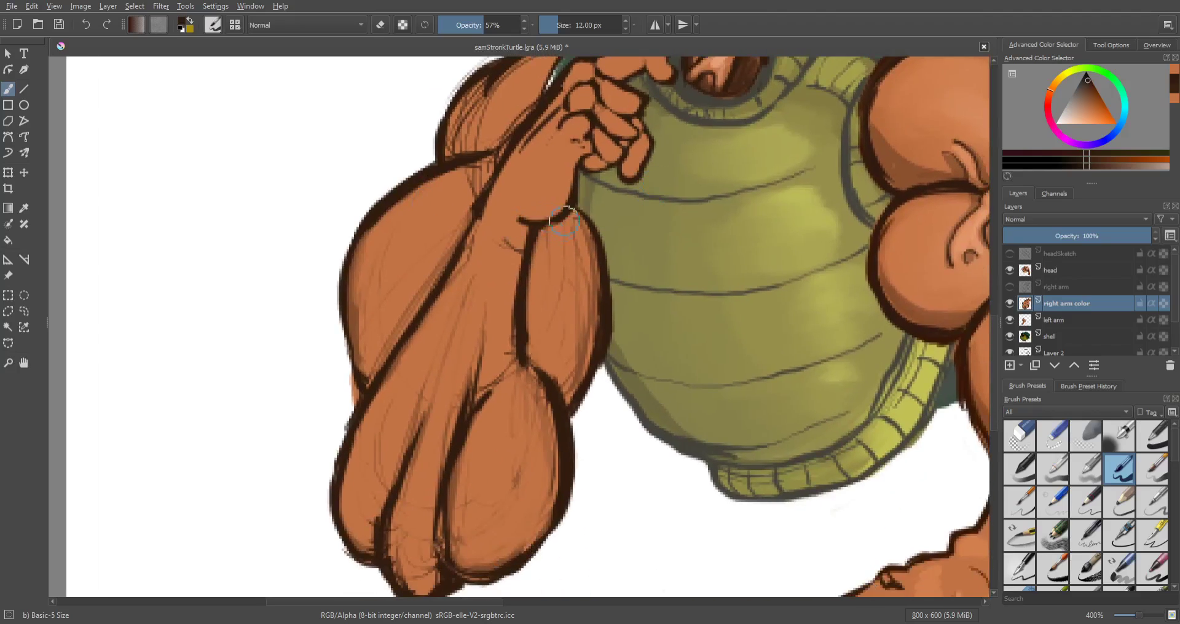
{"action": "mouse_move", "coordinate": [548, 225]}
{"action": "left_mouse_down"}
{"action": "mouse_move", "coordinate": [531, 254]}
{"action": "mouse_move", "coordinate": [574, 218]}
{"action": "mouse_move", "coordinate": [588, 265]}
{"action": "mouse_move", "coordinate": [566, 395]}
{"action": "mouse_move", "coordinate": [591, 312]}
{"action": "mouse_move", "coordinate": [588, 349]}
{"action": "mouse_move", "coordinate": [565, 404]}
{"action": "mouse_move", "coordinate": [528, 331]}
{"action": "mouse_move", "coordinate": [534, 261]}
{"action": "mouse_move", "coordinate": [533, 272]}
{"action": "mouse_move", "coordinate": [533, 288]}
{"action": "mouse_move", "coordinate": [569, 233]}
{"action": "mouse_move", "coordinate": [562, 341]}
{"action": "mouse_move", "coordinate": [592, 236]}
{"action": "mouse_move", "coordinate": [580, 224]}
{"action": "mouse_move", "coordinate": [593, 308]}
{"action": "mouse_move", "coordinate": [565, 397]}
{"action": "left_mouse_up"}
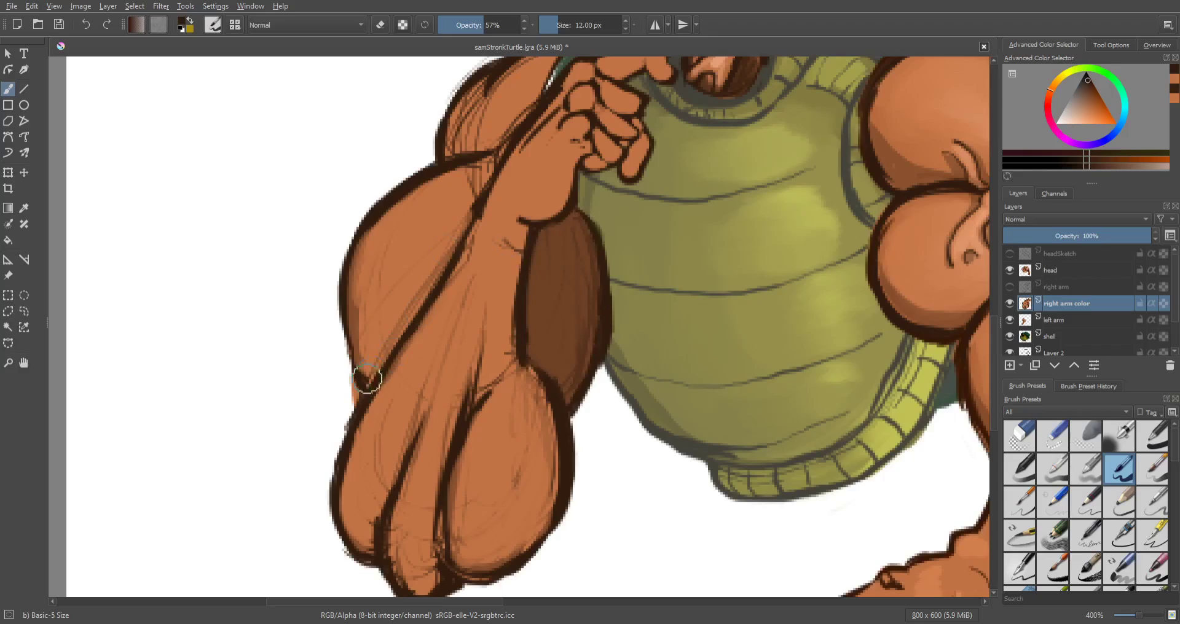
Step: Shade the outer upper-arm muscle beside the forearm, the forearm's inner edge and the underside of its rounded muscle in translucent dark brown
{"action": "mouse_move", "coordinate": [359, 364]}
{"action": "left_mouse_down"}
{"action": "mouse_move", "coordinate": [399, 337]}
{"action": "mouse_move", "coordinate": [368, 380]}
{"action": "left_mouse_up"}
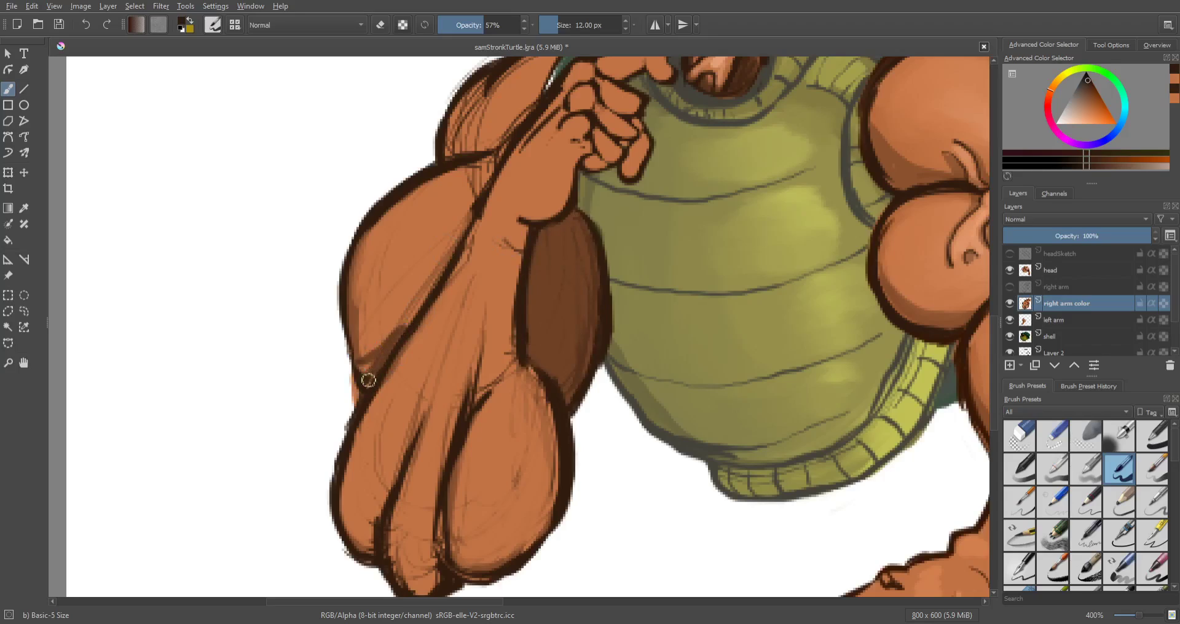
{"action": "mouse_move", "coordinate": [423, 303]}
{"action": "left_mouse_down"}
{"action": "mouse_move", "coordinate": [458, 233]}
{"action": "mouse_move", "coordinate": [452, 182]}
{"action": "mouse_move", "coordinate": [487, 157]}
{"action": "mouse_move", "coordinate": [461, 190]}
{"action": "mouse_move", "coordinate": [481, 181]}
{"action": "mouse_move", "coordinate": [474, 204]}
{"action": "mouse_move", "coordinate": [501, 148]}
{"action": "left_mouse_up"}
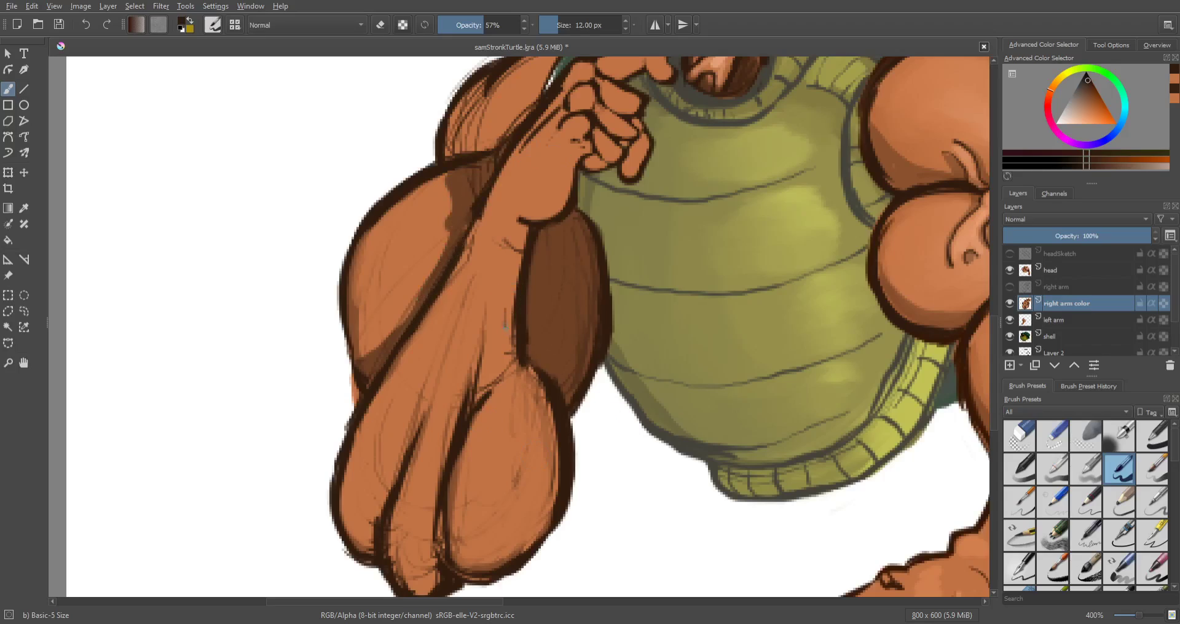
{"action": "mouse_move", "coordinate": [538, 399]}
{"action": "left_mouse_down"}
{"action": "mouse_move", "coordinate": [528, 486]}
{"action": "mouse_move", "coordinate": [492, 529]}
{"action": "mouse_move", "coordinate": [450, 547]}
{"action": "mouse_move", "coordinate": [483, 563]}
{"action": "mouse_move", "coordinate": [507, 519]}
{"action": "mouse_move", "coordinate": [515, 534]}
{"action": "mouse_move", "coordinate": [493, 562]}
{"action": "mouse_move", "coordinate": [518, 517]}
{"action": "left_mouse_up"}
{"action": "mouse_move", "coordinate": [550, 449]}
{"action": "left_mouse_down"}
{"action": "mouse_move", "coordinate": [512, 351]}
{"action": "mouse_move", "coordinate": [525, 227]}
{"action": "left_mouse_up"}
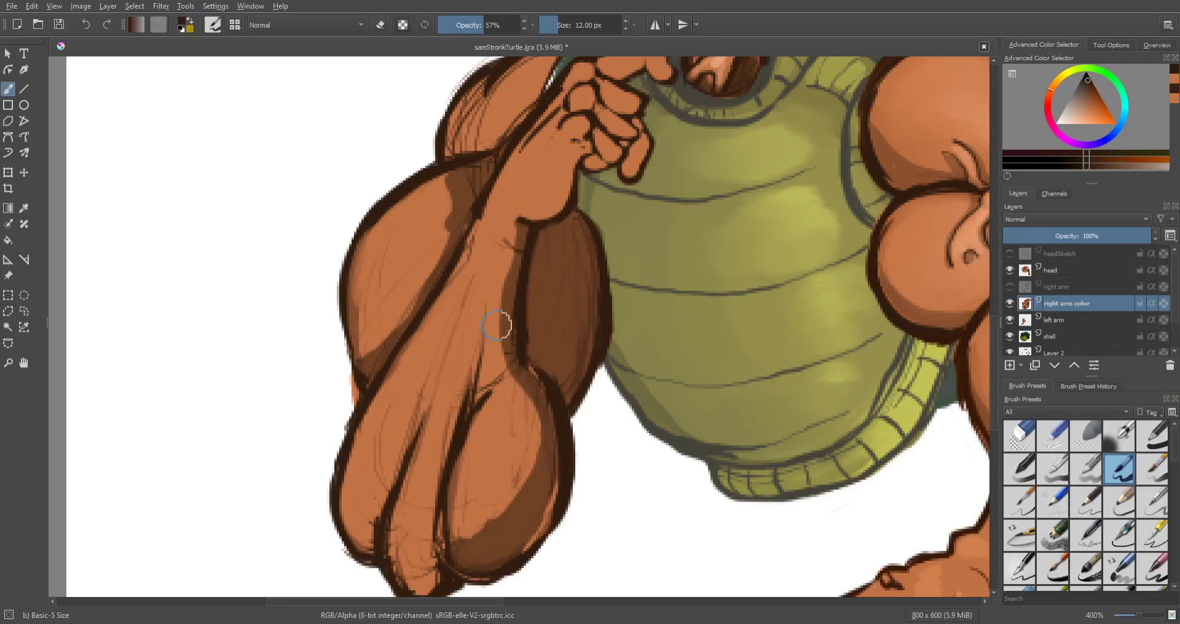
{"action": "scroll", "coordinate": [516, 322], "scroll_direction": "up", "scroll_amount": 3}
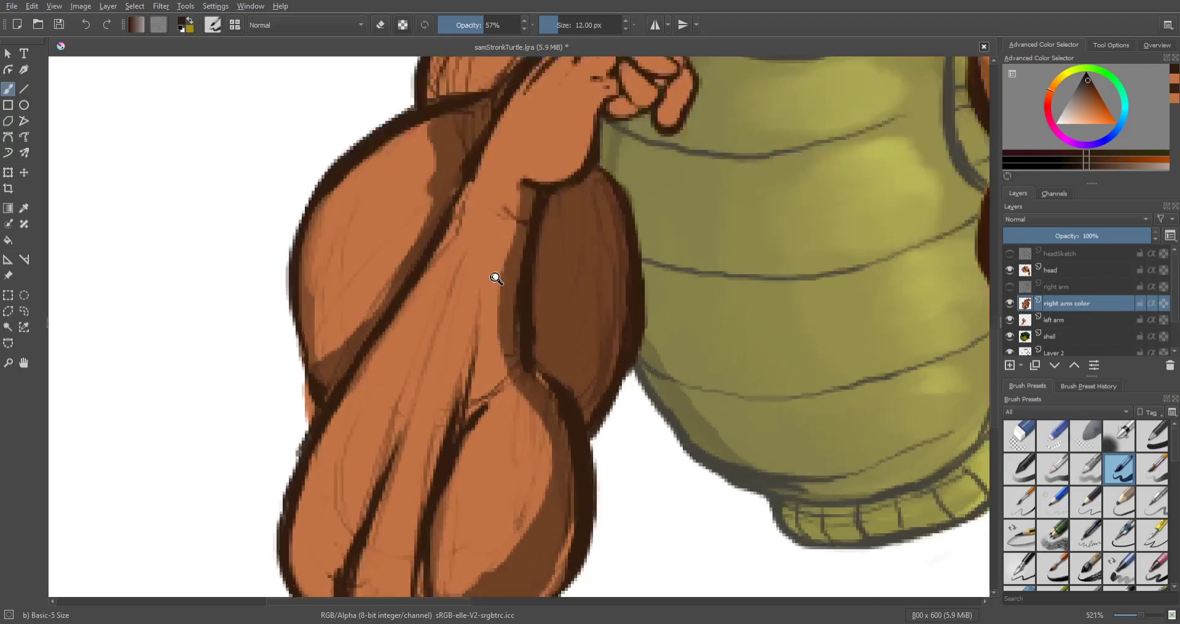
{"action": "scroll", "coordinate": [516, 322], "scroll_direction": "down", "scroll_amount": 3}
{"action": "scroll", "coordinate": [506, 311], "scroll_direction": "down", "scroll_amount": 2}
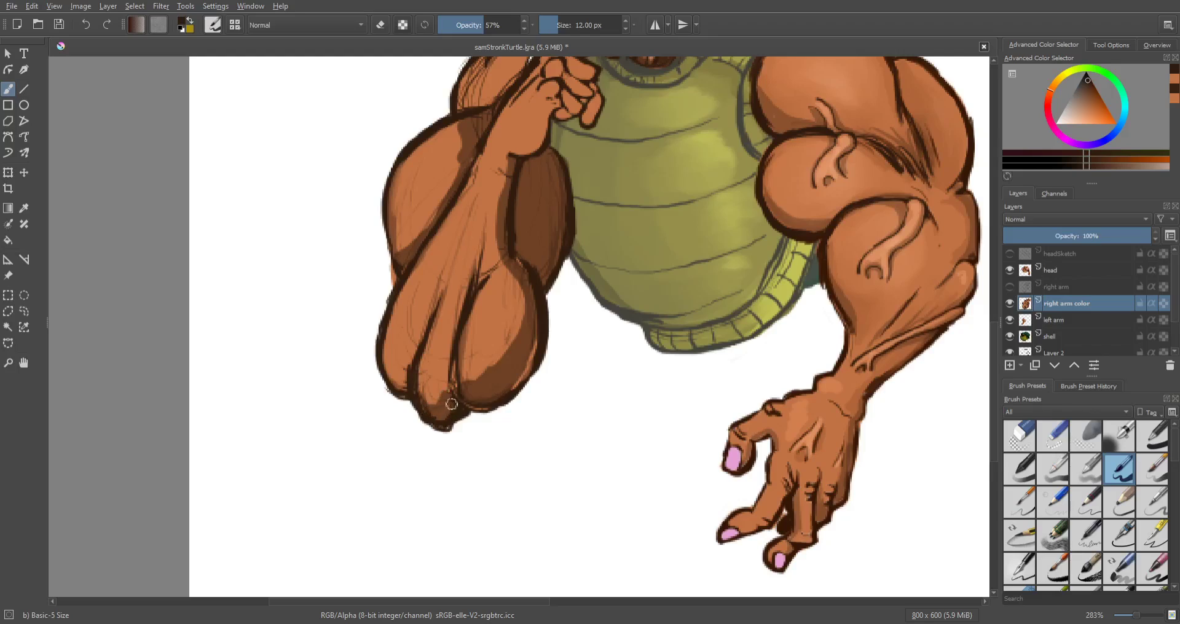
Step: Shade the folds between the lower forearm muscles and the outer forearm muscle in translucent dark brown
{"action": "left_click_drag", "start_coordinate": [451, 403], "coordinate": [445, 370]}
{"action": "left_click_drag", "start_coordinate": [455, 324], "coordinate": [473, 261]}
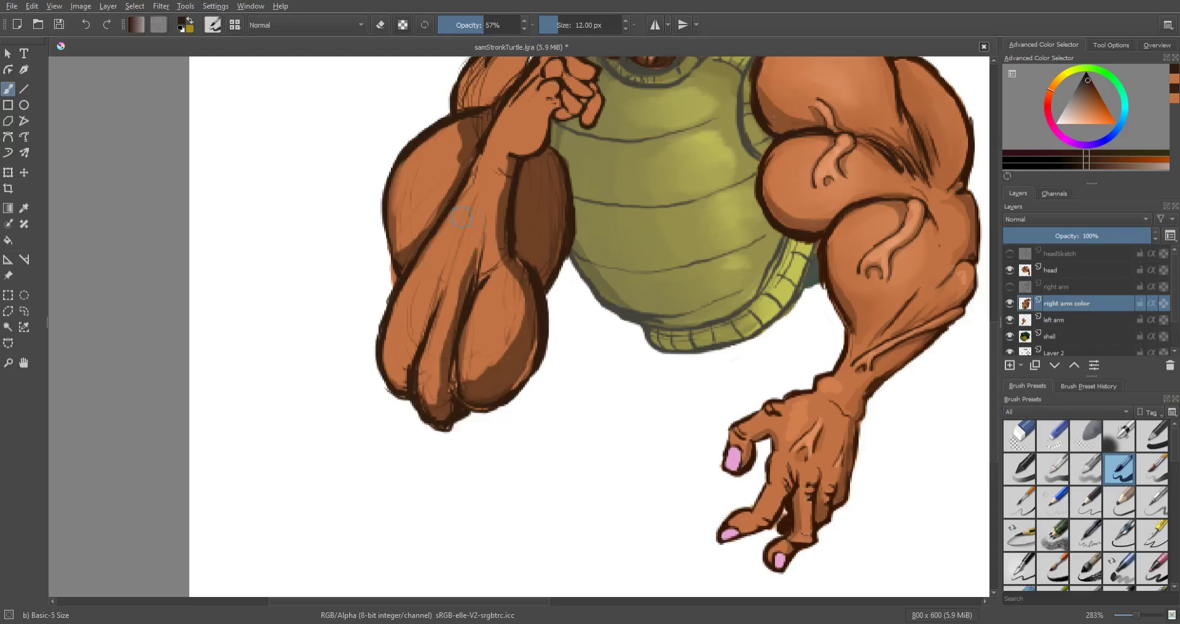
{"action": "mouse_move", "coordinate": [385, 355]}
{"action": "left_mouse_down"}
{"action": "mouse_move", "coordinate": [397, 386]}
{"action": "mouse_move", "coordinate": [421, 330]}
{"action": "left_mouse_up"}
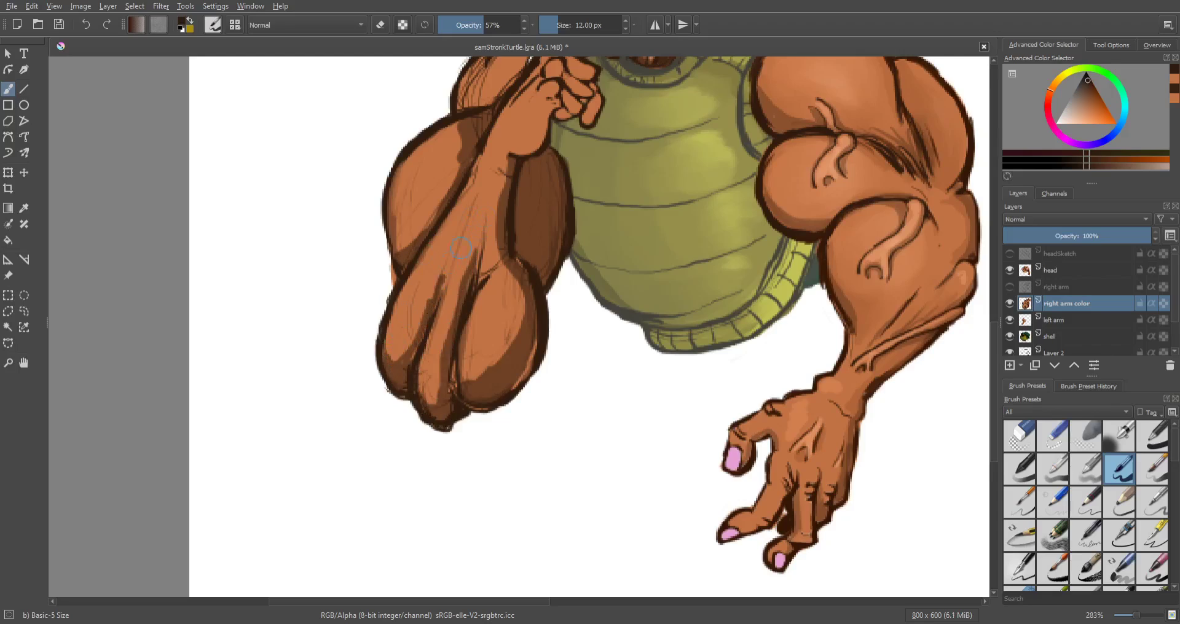
{"action": "left_click_drag", "start_coordinate": [503, 199], "coordinate": [462, 371]}
Step: Shade the heel of the hand and the curled fingers in translucent dark brown, undoing the last stroke
{"action": "scroll", "coordinate": [507, 316], "scroll_direction": "up", "scroll_amount": 2}
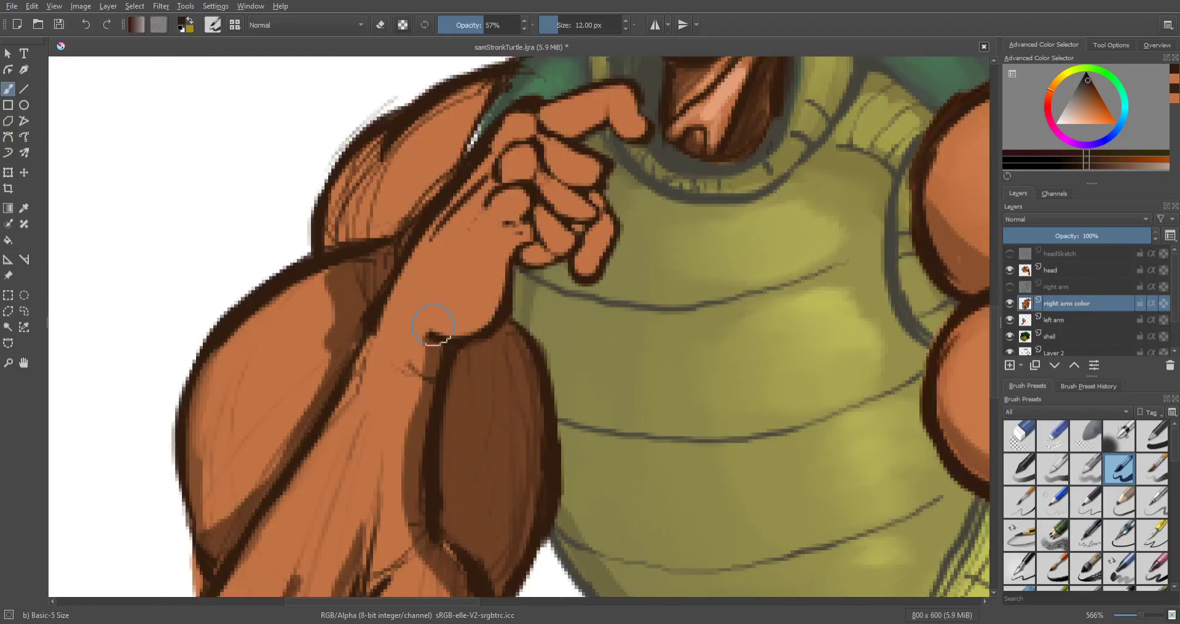
{"action": "mouse_move", "coordinate": [474, 321]}
{"action": "left_mouse_down"}
{"action": "mouse_move", "coordinate": [498, 284]}
{"action": "mouse_move", "coordinate": [440, 325]}
{"action": "mouse_move", "coordinate": [500, 278]}
{"action": "mouse_move", "coordinate": [521, 241]}
{"action": "mouse_move", "coordinate": [541, 257]}
{"action": "mouse_move", "coordinate": [529, 250]}
{"action": "left_mouse_up"}
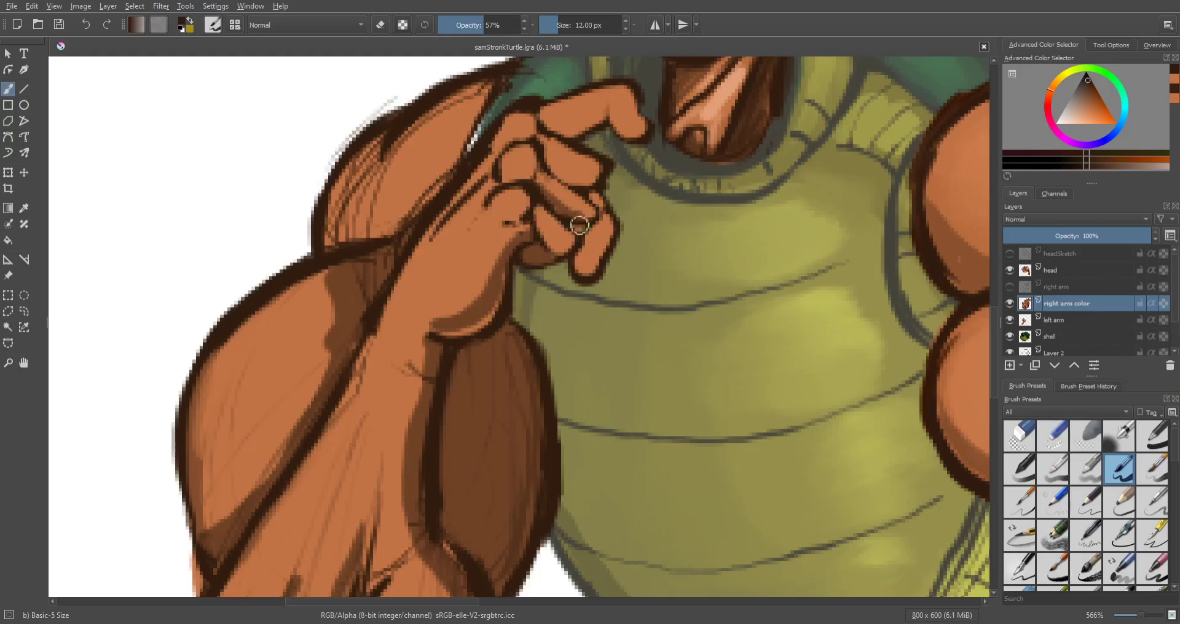
{"action": "left_click_drag", "start_coordinate": [578, 227], "coordinate": [599, 214]}
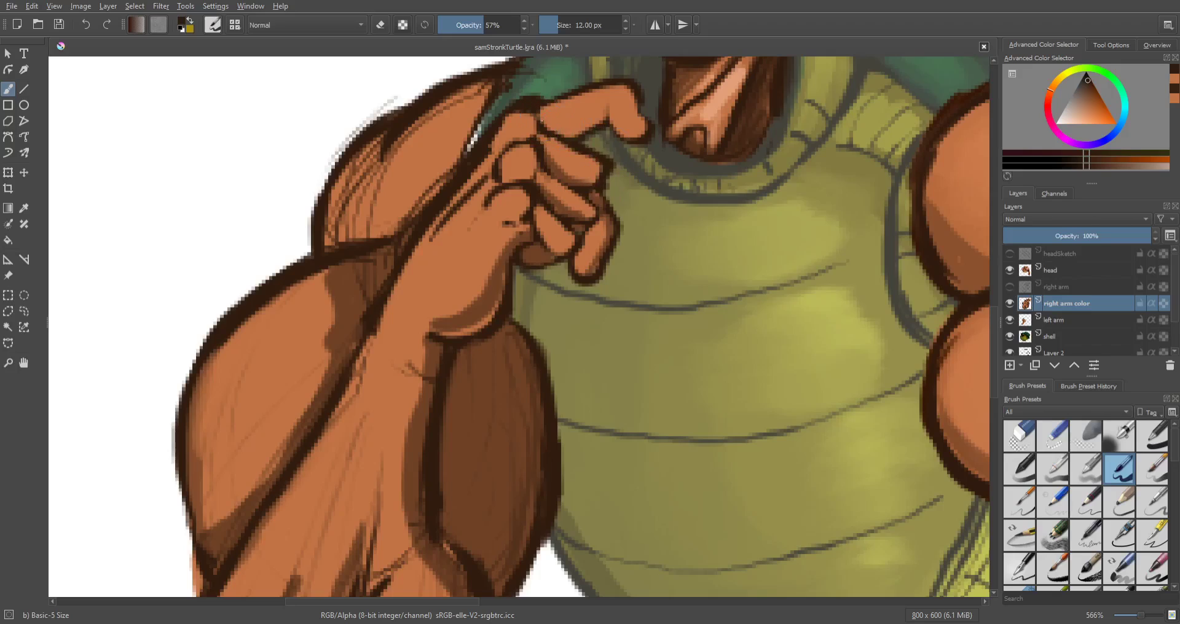
{"action": "mouse_move", "coordinate": [542, 122]}
{"action": "left_mouse_down"}
{"action": "mouse_move", "coordinate": [604, 117]}
{"action": "mouse_move", "coordinate": [573, 133]}
{"action": "left_mouse_up"}
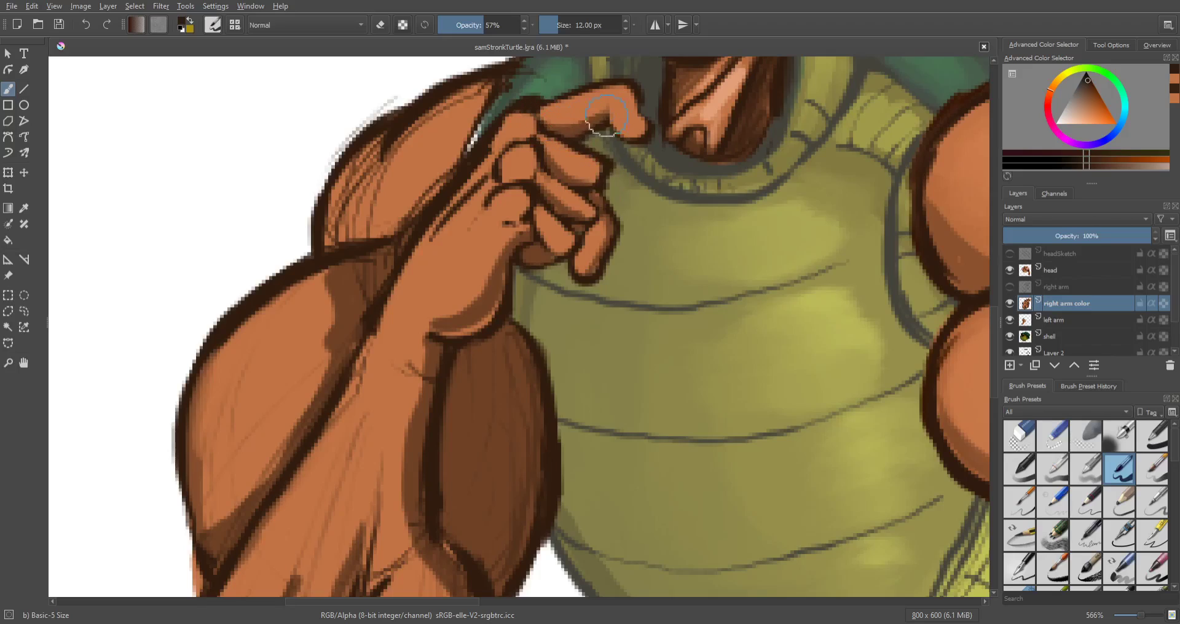
{"action": "key", "text": "ctrl+z"}
Step: Darken the edges of the muscle between the forearm and the shell with a second layer of dark brown, leaving its middle lighter
{"action": "left_click_drag", "start_coordinate": [531, 268], "coordinate": [537, 104]}
{"action": "scroll", "coordinate": [560, 210], "scroll_direction": "down", "scroll_amount": 1}
{"action": "mouse_move", "coordinate": [560, 212]}
{"action": "left_mouse_down"}
{"action": "mouse_move", "coordinate": [558, 182]}
{"action": "mouse_move", "coordinate": [563, 217]}
{"action": "left_mouse_up"}
{"action": "scroll", "coordinate": [562, 218], "scroll_direction": "up", "scroll_amount": 1}
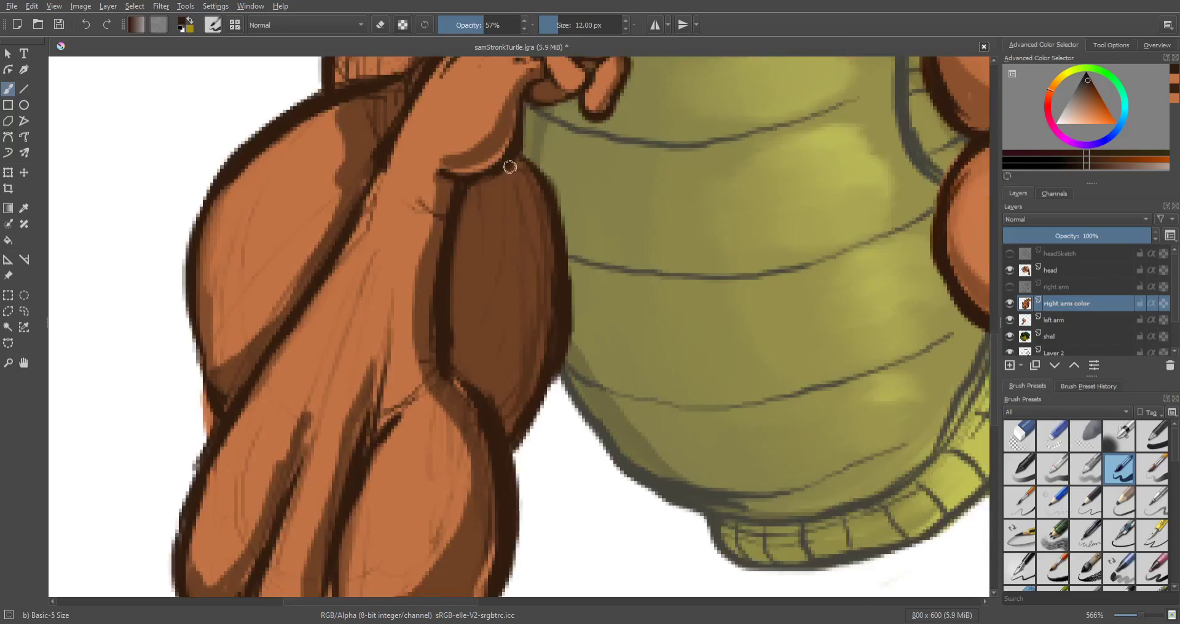
{"action": "mouse_move", "coordinate": [522, 165]}
{"action": "left_mouse_down"}
{"action": "mouse_move", "coordinate": [515, 214]}
{"action": "mouse_move", "coordinate": [546, 220]}
{"action": "mouse_move", "coordinate": [513, 329]}
{"action": "mouse_move", "coordinate": [482, 377]}
{"action": "mouse_move", "coordinate": [528, 288]}
{"action": "mouse_move", "coordinate": [521, 330]}
{"action": "mouse_move", "coordinate": [551, 228]}
{"action": "mouse_move", "coordinate": [510, 427]}
{"action": "mouse_move", "coordinate": [498, 389]}
{"action": "mouse_move", "coordinate": [460, 367]}
{"action": "mouse_move", "coordinate": [454, 330]}
{"action": "mouse_move", "coordinate": [466, 243]}
{"action": "mouse_move", "coordinate": [490, 191]}
{"action": "mouse_move", "coordinate": [465, 210]}
{"action": "mouse_move", "coordinate": [489, 183]}
{"action": "mouse_move", "coordinate": [471, 220]}
{"action": "left_mouse_up"}
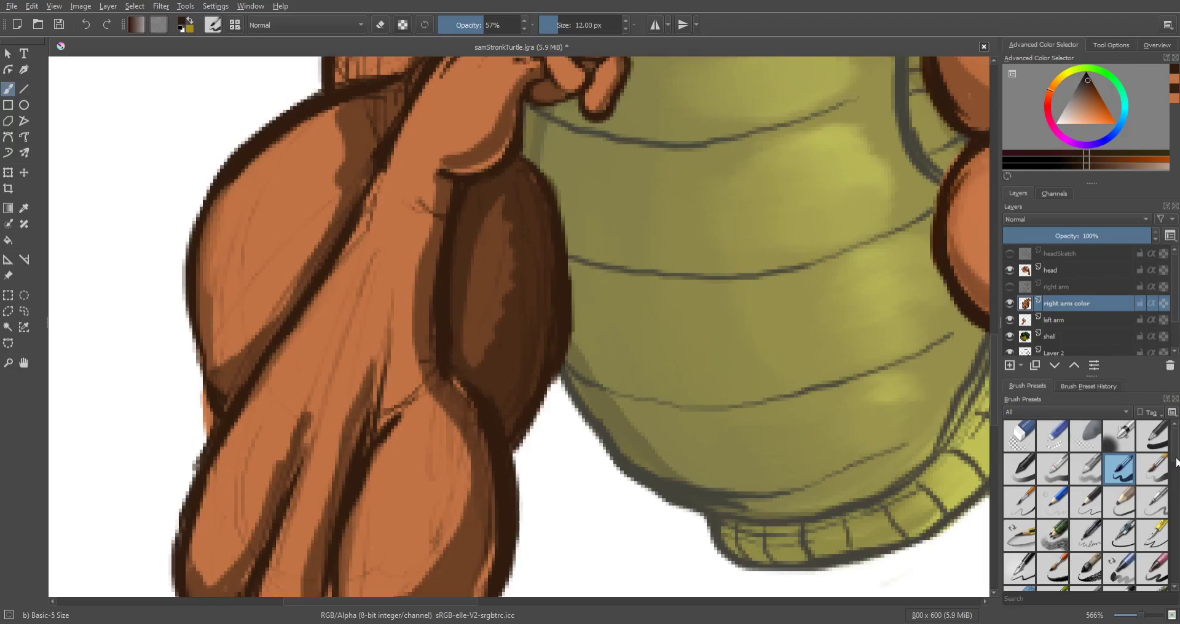
Step: Switch to the Blender Textured Soft brush at 10 px and 74% opacity and smooth the shading of the muscle between forearm and shell
{"action": "scroll", "coordinate": [1176, 462], "scroll_direction": "down", "scroll_amount": 10}
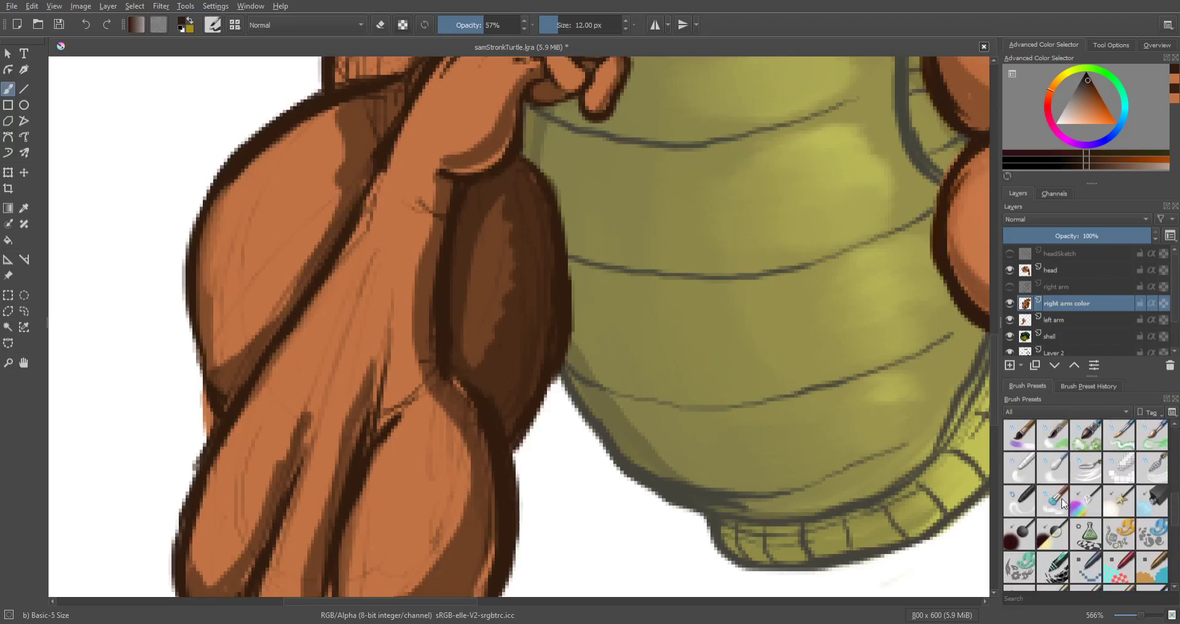
{"action": "left_click", "coordinate": [1063, 502]}
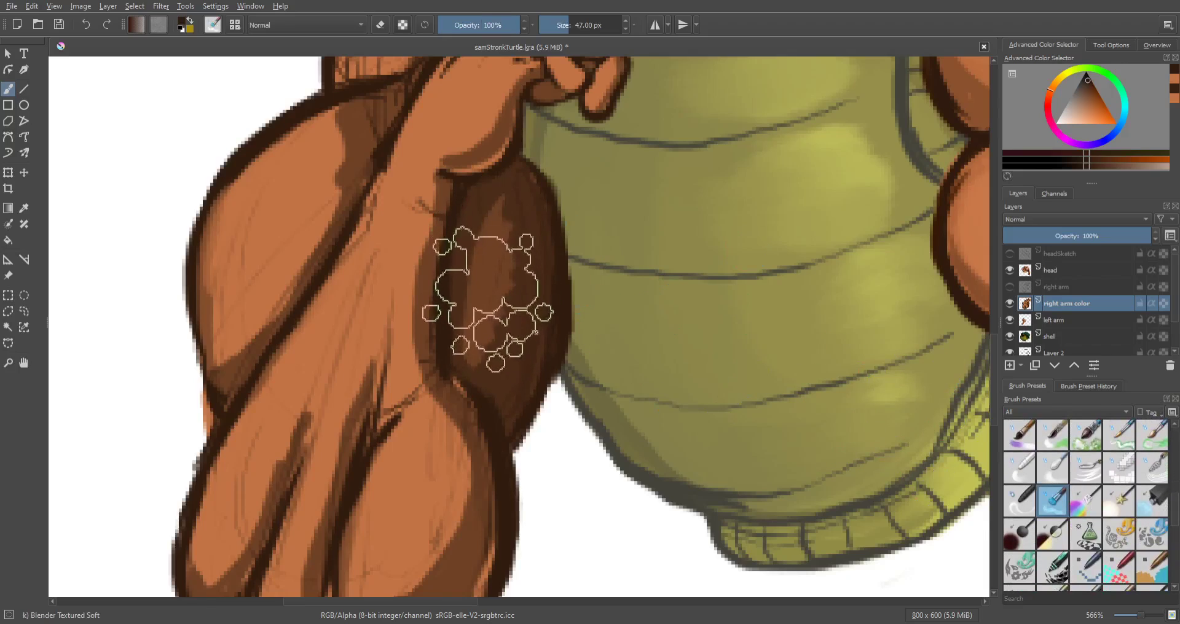
{"action": "key", "text": "bracketleft"}
{"action": "key", "text": "bracketleft"}
{"action": "key", "text": "bracketleft"}
{"action": "key", "text": "bracketleft"}
{"action": "key", "text": "bracketleft"}
{"action": "key", "text": "bracketleft"}
{"action": "key", "text": "bracketleft"}
{"action": "key", "text": "bracketleft"}
{"action": "key", "text": "bracketleft"}
{"action": "key", "text": "bracketleft"}
{"action": "key", "text": "bracketleft"}
{"action": "key", "text": "bracketleft"}
{"action": "key", "text": "bracketleft"}
{"action": "key", "text": "bracketleft"}
{"action": "key", "text": "bracketleft"}
{"action": "key", "text": "bracketleft"}
{"action": "key", "text": "bracketleft"}
{"action": "key", "text": "bracketleft"}
{"action": "key", "text": "bracketleft"}
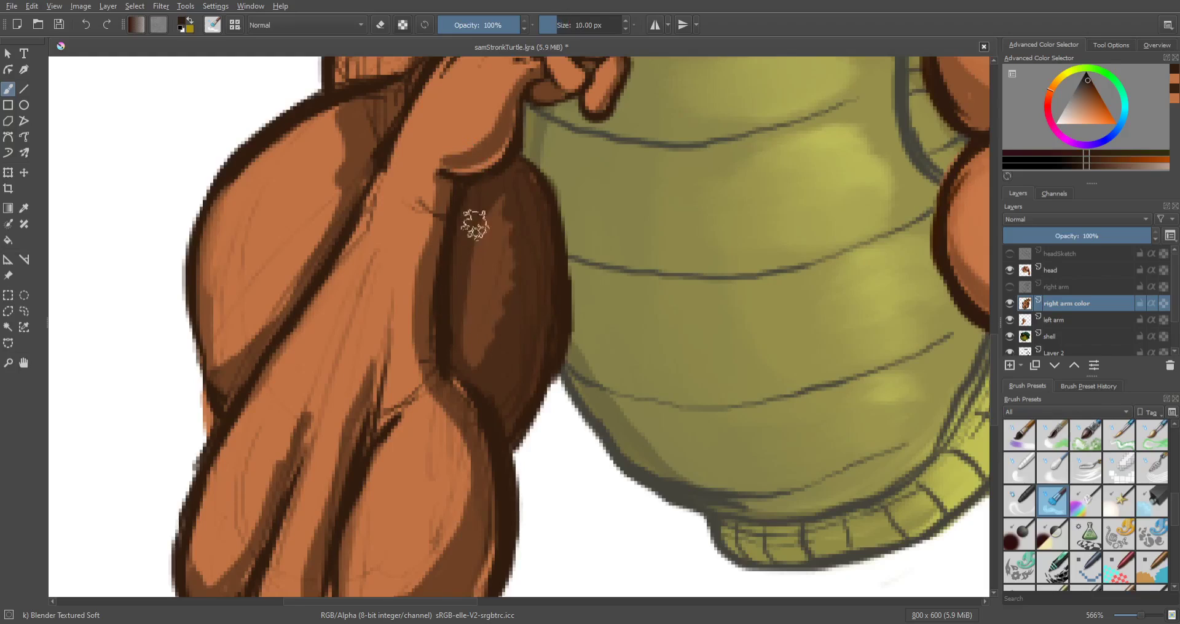
{"action": "key", "text": "i"}
{"action": "key", "text": "i"}
{"action": "key", "text": "i"}
{"action": "key", "text": "i"}
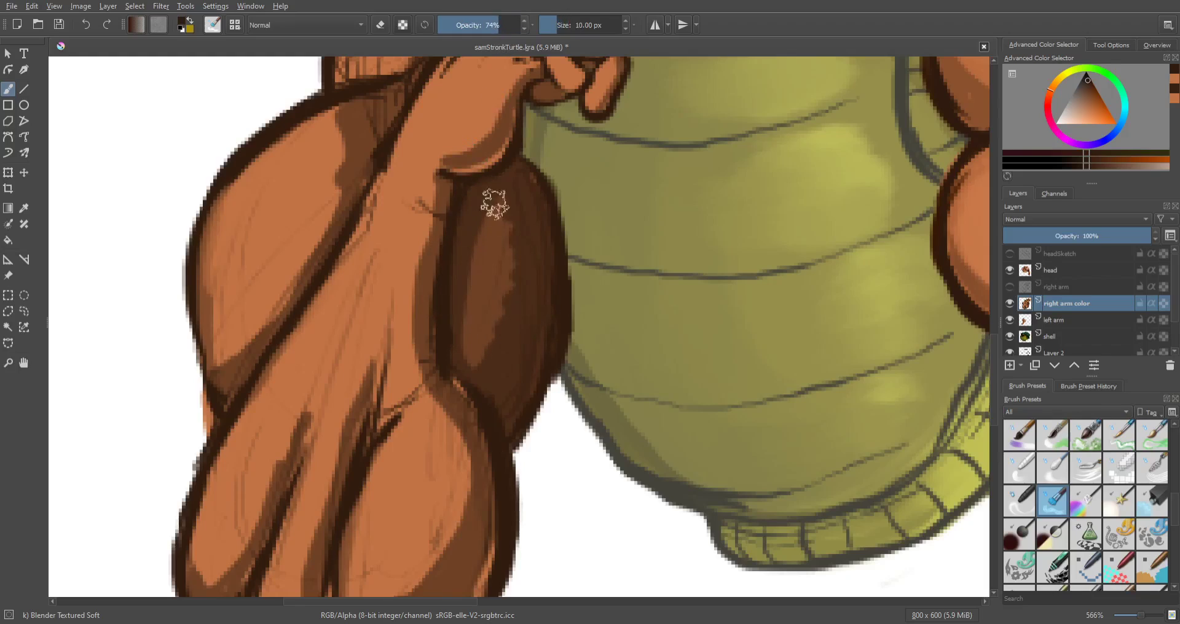
{"action": "mouse_move", "coordinate": [495, 202]}
{"action": "left_mouse_down"}
{"action": "mouse_move", "coordinate": [463, 277]}
{"action": "mouse_move", "coordinate": [508, 257]}
{"action": "mouse_move", "coordinate": [467, 333]}
{"action": "mouse_move", "coordinate": [482, 327]}
{"action": "mouse_move", "coordinate": [477, 368]}
{"action": "mouse_move", "coordinate": [502, 336]}
{"action": "mouse_move", "coordinate": [513, 243]}
{"action": "mouse_move", "coordinate": [522, 301]}
{"action": "mouse_move", "coordinate": [536, 255]}
{"action": "mouse_move", "coordinate": [513, 390]}
{"action": "mouse_move", "coordinate": [502, 394]}
{"action": "mouse_move", "coordinate": [469, 330]}
{"action": "mouse_move", "coordinate": [475, 358]}
{"action": "mouse_move", "coordinate": [489, 234]}
{"action": "mouse_move", "coordinate": [484, 275]}
{"action": "mouse_move", "coordinate": [458, 275]}
{"action": "left_mouse_up"}
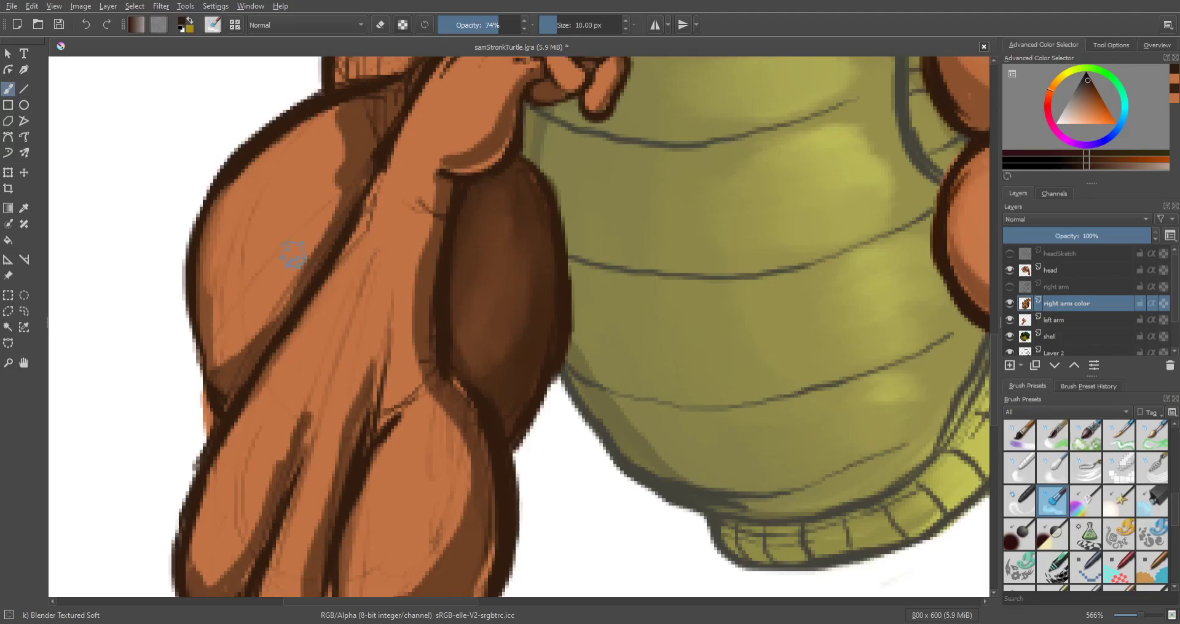
Step: Blend the shading of the outer upper-arm muscle, the heel of the hand and the forearm's inner edge into the skin color
{"action": "mouse_move", "coordinate": [211, 271]}
{"action": "left_mouse_down"}
{"action": "mouse_move", "coordinate": [227, 372]}
{"action": "mouse_move", "coordinate": [260, 292]}
{"action": "mouse_move", "coordinate": [250, 339]}
{"action": "mouse_move", "coordinate": [295, 242]}
{"action": "mouse_move", "coordinate": [245, 341]}
{"action": "mouse_move", "coordinate": [323, 209]}
{"action": "mouse_move", "coordinate": [290, 285]}
{"action": "mouse_move", "coordinate": [334, 157]}
{"action": "mouse_move", "coordinate": [329, 126]}
{"action": "mouse_move", "coordinate": [325, 212]}
{"action": "mouse_move", "coordinate": [346, 130]}
{"action": "mouse_move", "coordinate": [235, 205]}
{"action": "mouse_move", "coordinate": [253, 171]}
{"action": "mouse_move", "coordinate": [275, 180]}
{"action": "mouse_move", "coordinate": [309, 129]}
{"action": "mouse_move", "coordinate": [291, 172]}
{"action": "mouse_move", "coordinate": [333, 120]}
{"action": "left_mouse_up"}
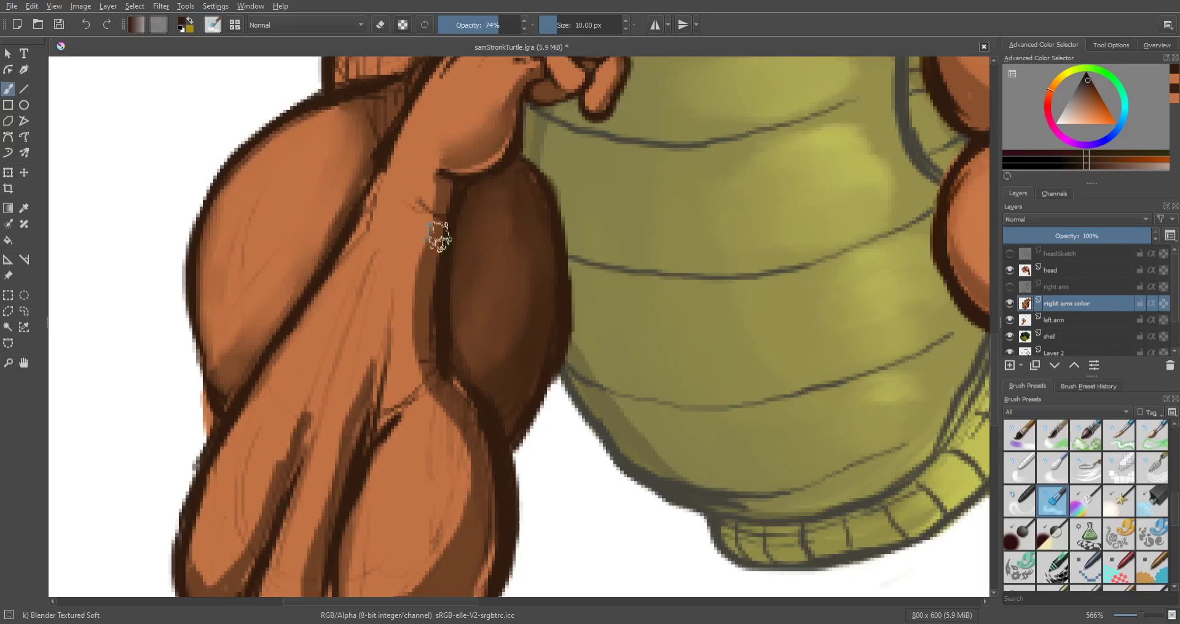
{"action": "mouse_move", "coordinate": [437, 231]}
{"action": "left_mouse_down"}
{"action": "mouse_move", "coordinate": [430, 187]}
{"action": "mouse_move", "coordinate": [415, 282]}
{"action": "left_mouse_up"}
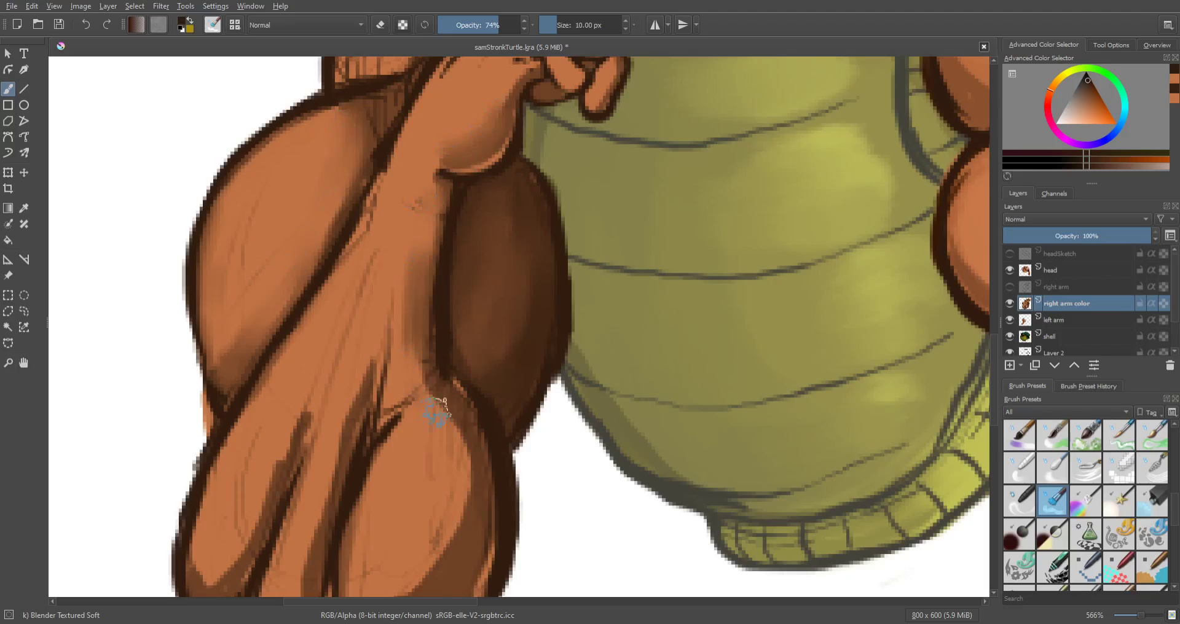
Step: Blend the shading of the lower forearm's outer muscle and of the narrow central muscle
{"action": "scroll", "coordinate": [990, 355], "scroll_direction": "down", "scroll_amount": 5}
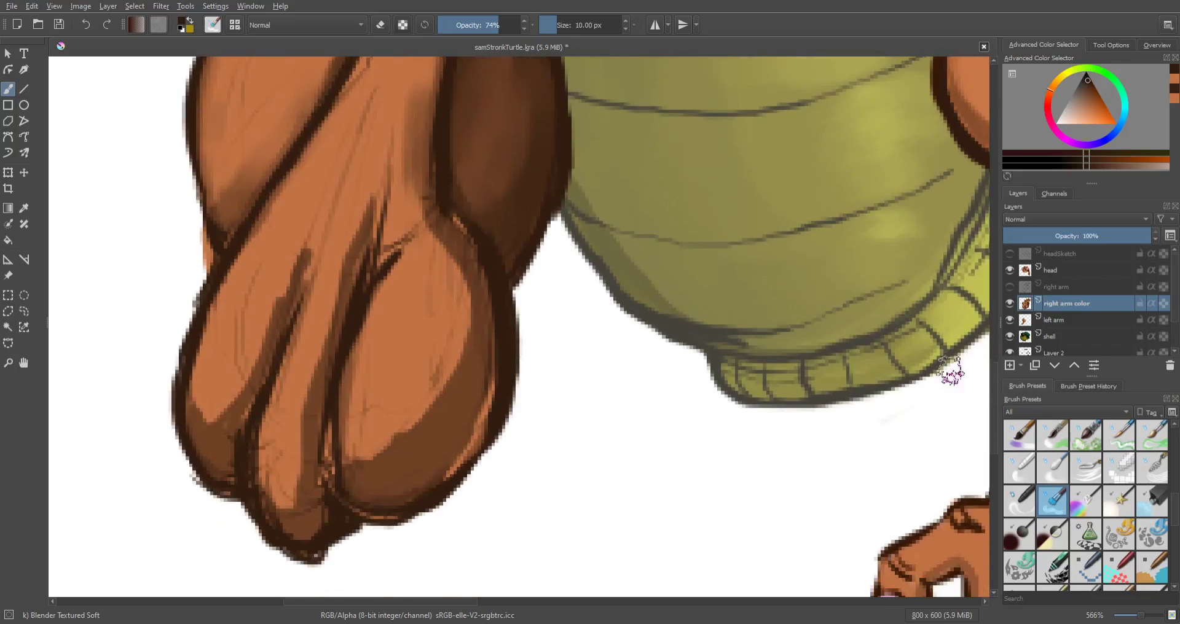
{"action": "mouse_move", "coordinate": [197, 393]}
{"action": "left_mouse_down"}
{"action": "mouse_move", "coordinate": [224, 411]}
{"action": "mouse_move", "coordinate": [277, 303]}
{"action": "mouse_move", "coordinate": [273, 323]}
{"action": "mouse_move", "coordinate": [272, 278]}
{"action": "mouse_move", "coordinate": [229, 342]}
{"action": "mouse_move", "coordinate": [271, 257]}
{"action": "mouse_move", "coordinate": [230, 301]}
{"action": "mouse_move", "coordinate": [307, 178]}
{"action": "mouse_move", "coordinate": [273, 277]}
{"action": "mouse_move", "coordinate": [280, 234]}
{"action": "mouse_move", "coordinate": [306, 226]}
{"action": "left_mouse_up"}
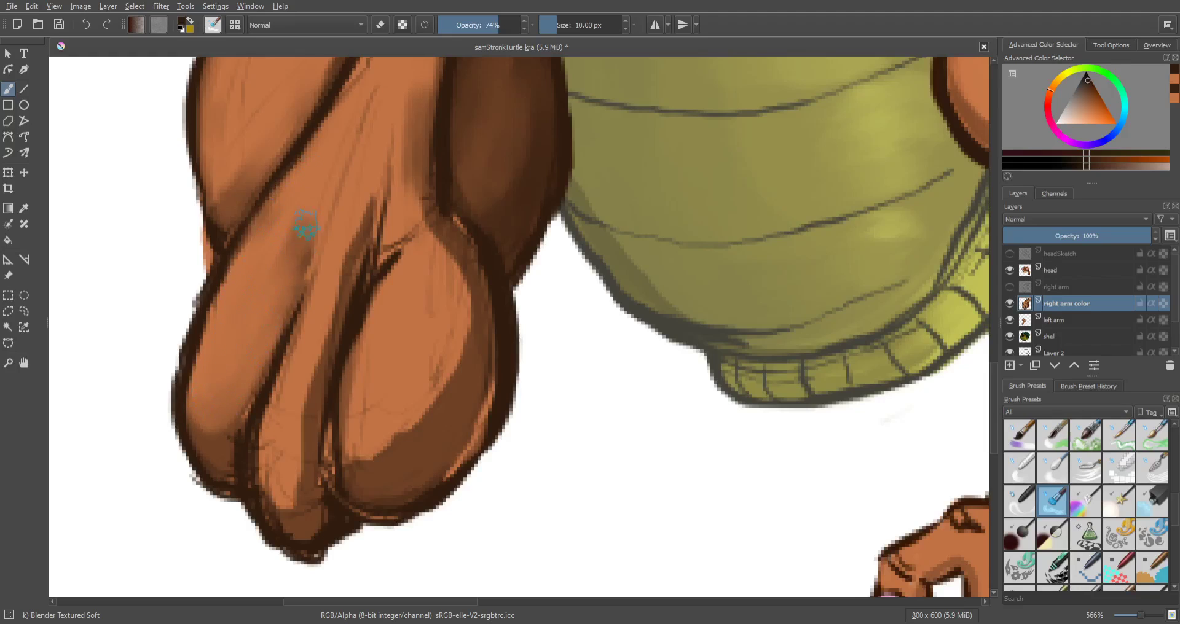
{"action": "left_click_drag", "start_coordinate": [269, 421], "coordinate": [304, 288]}
{"action": "mouse_move", "coordinate": [329, 363]}
{"action": "left_mouse_down"}
{"action": "mouse_move", "coordinate": [299, 407]}
{"action": "mouse_move", "coordinate": [293, 465]}
{"action": "mouse_move", "coordinate": [305, 372]}
{"action": "mouse_move", "coordinate": [277, 465]}
{"action": "mouse_move", "coordinate": [315, 350]}
{"action": "mouse_move", "coordinate": [295, 452]}
{"action": "mouse_move", "coordinate": [366, 208]}
{"action": "mouse_move", "coordinate": [302, 391]}
{"action": "left_mouse_up"}
Step: Smooth the shading and leftover sketch lines in the forearm's large rounded muscle and along the fold above it
{"action": "mouse_move", "coordinate": [360, 433]}
{"action": "left_mouse_down"}
{"action": "mouse_move", "coordinate": [361, 467]}
{"action": "mouse_move", "coordinate": [357, 442]}
{"action": "mouse_move", "coordinate": [395, 422]}
{"action": "mouse_move", "coordinate": [441, 341]}
{"action": "mouse_move", "coordinate": [377, 461]}
{"action": "left_mouse_up"}
{"action": "mouse_move", "coordinate": [419, 297]}
{"action": "left_mouse_down"}
{"action": "mouse_move", "coordinate": [420, 429]}
{"action": "mouse_move", "coordinate": [458, 351]}
{"action": "left_mouse_up"}
{"action": "mouse_move", "coordinate": [410, 385]}
{"action": "left_mouse_down"}
{"action": "mouse_move", "coordinate": [356, 457]}
{"action": "mouse_move", "coordinate": [362, 436]}
{"action": "mouse_move", "coordinate": [347, 410]}
{"action": "left_mouse_up"}
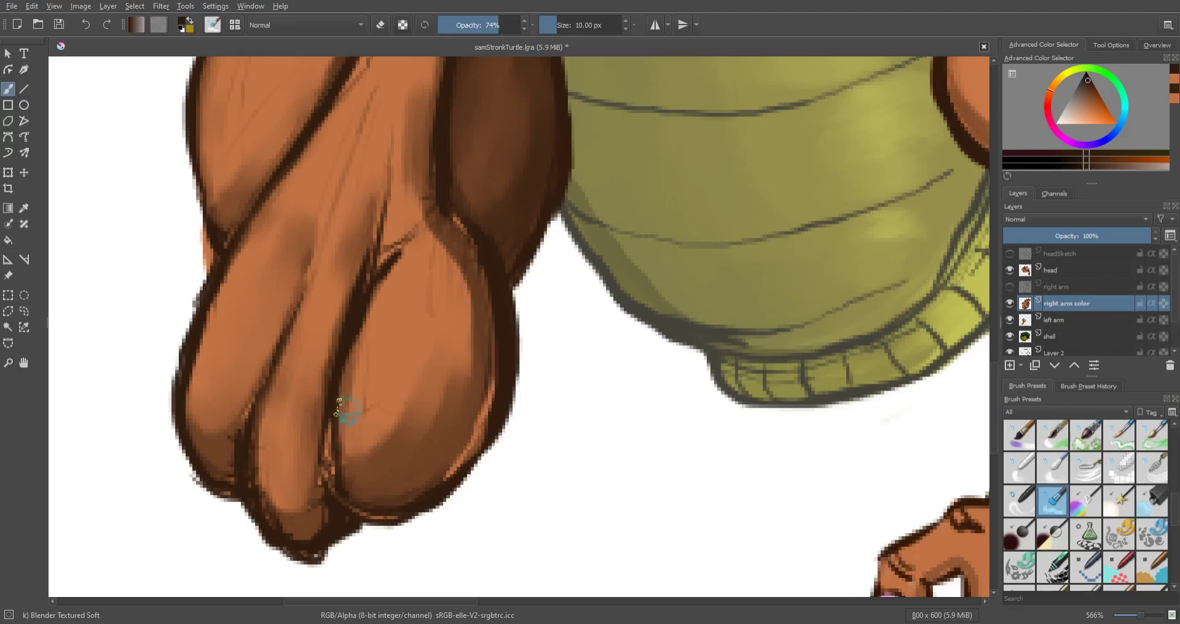
{"action": "mouse_move", "coordinate": [408, 271]}
{"action": "left_mouse_down"}
{"action": "mouse_move", "coordinate": [416, 231]}
{"action": "mouse_move", "coordinate": [364, 347]}
{"action": "left_mouse_up"}
{"action": "left_click_drag", "start_coordinate": [364, 348], "coordinate": [411, 240]}
{"action": "mouse_move", "coordinate": [433, 198]}
{"action": "left_mouse_down"}
{"action": "mouse_move", "coordinate": [413, 166]}
{"action": "mouse_move", "coordinate": [462, 303]}
{"action": "mouse_move", "coordinate": [434, 237]}
{"action": "mouse_move", "coordinate": [448, 411]}
{"action": "mouse_move", "coordinate": [462, 384]}
{"action": "mouse_move", "coordinate": [398, 427]}
{"action": "mouse_move", "coordinate": [487, 369]}
{"action": "mouse_move", "coordinate": [461, 448]}
{"action": "mouse_move", "coordinate": [355, 482]}
{"action": "mouse_move", "coordinate": [327, 463]}
{"action": "mouse_move", "coordinate": [320, 483]}
{"action": "mouse_move", "coordinate": [264, 464]}
{"action": "mouse_move", "coordinate": [301, 516]}
{"action": "mouse_move", "coordinate": [289, 500]}
{"action": "mouse_move", "coordinate": [288, 373]}
{"action": "left_mouse_up"}
{"action": "mouse_move", "coordinate": [435, 296]}
{"action": "left_mouse_down"}
{"action": "mouse_move", "coordinate": [485, 308]}
{"action": "mouse_move", "coordinate": [445, 389]}
{"action": "left_mouse_up"}
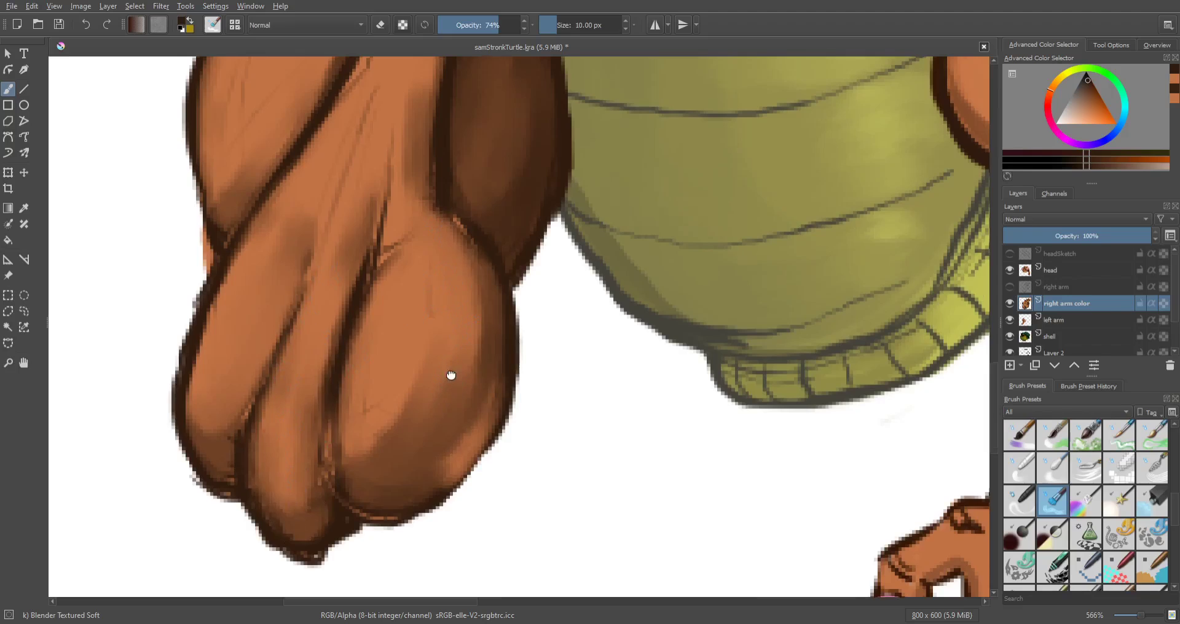
Step: Blend the sketch lines in the shoulder muscle behind the hand into soft shading
{"action": "scroll", "coordinate": [453, 377], "scroll_direction": "up", "scroll_amount": 10}
{"action": "scroll", "coordinate": [458, 241], "scroll_direction": "up", "scroll_amount": 4}
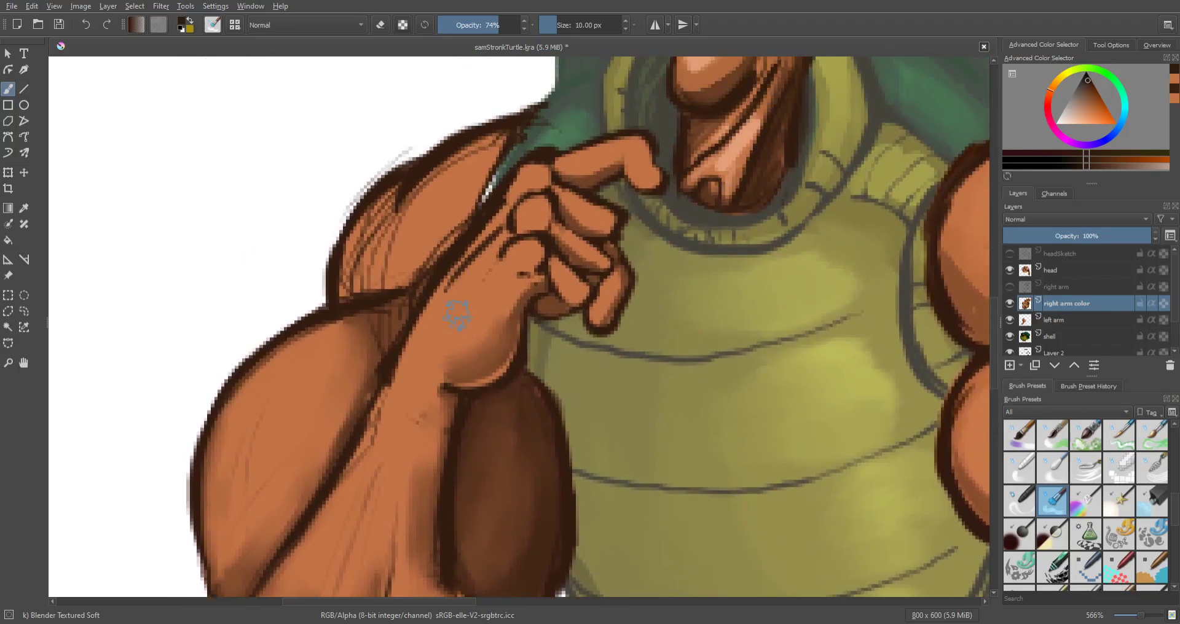
{"action": "mouse_move", "coordinate": [364, 231]}
{"action": "left_mouse_down"}
{"action": "mouse_move", "coordinate": [389, 260]}
{"action": "mouse_move", "coordinate": [344, 285]}
{"action": "mouse_move", "coordinate": [361, 260]}
{"action": "left_mouse_up"}
{"action": "left_click_drag", "start_coordinate": [476, 167], "coordinate": [404, 242]}
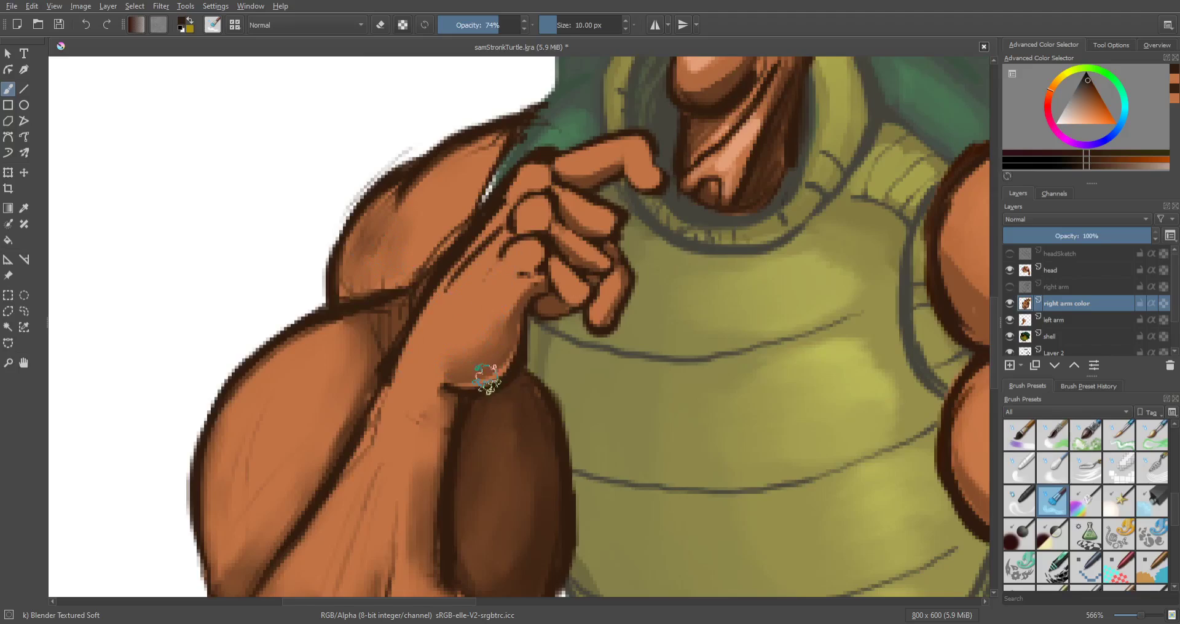
{"action": "scroll", "coordinate": [496, 416], "scroll_direction": "down", "scroll_amount": 3}
{"action": "left_click_drag", "start_coordinate": [502, 407], "coordinate": [497, 438]}
{"action": "scroll", "coordinate": [497, 358], "scroll_direction": "up", "scroll_amount": 1}
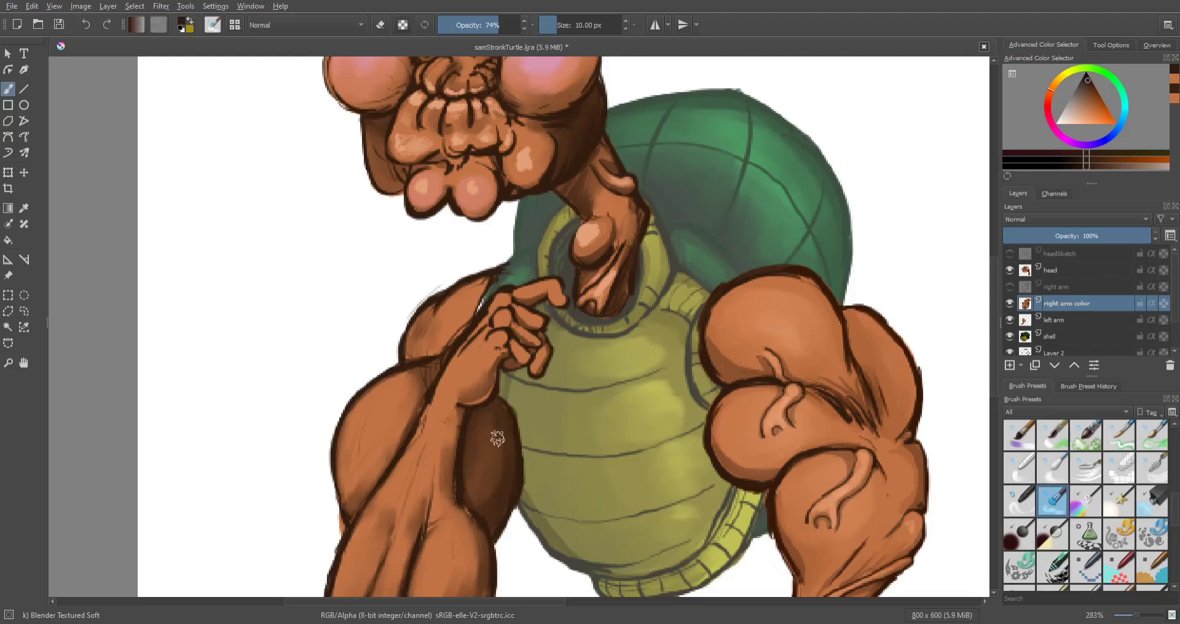
Step: Switch to the Basic-5 Size brush at 3 px, sample the dark outline brown and draw a forked vein on the outer upper-arm muscle
{"action": "scroll", "coordinate": [435, 435], "scroll_direction": "up", "scroll_amount": 2}
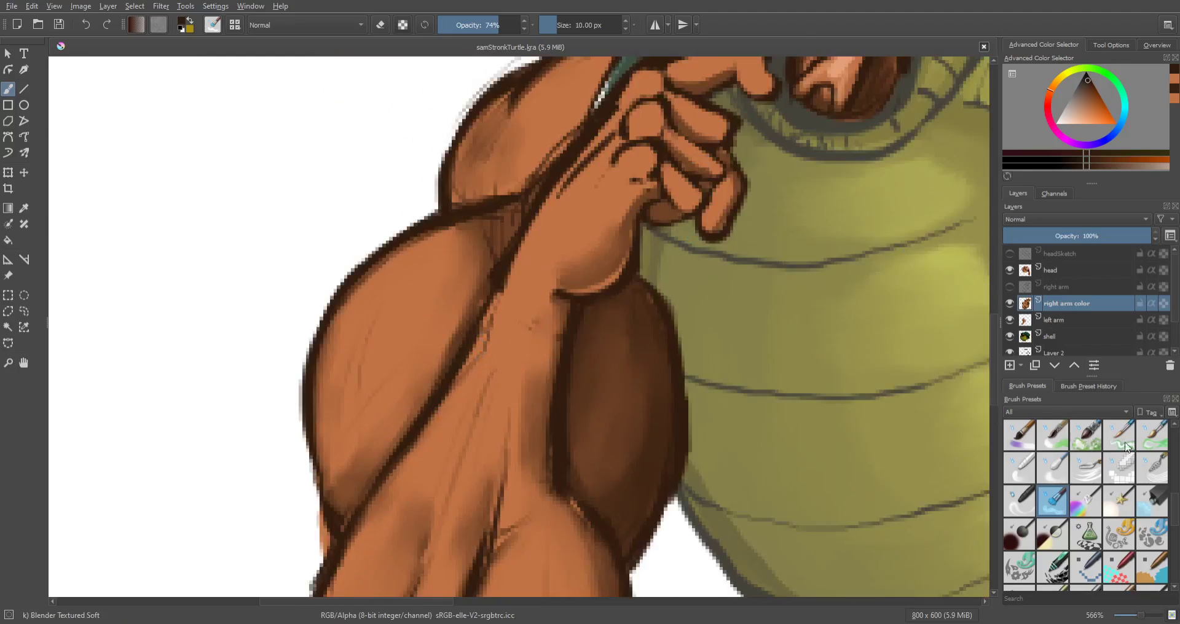
{"action": "scroll", "coordinate": [1174, 445], "scroll_direction": "up", "scroll_amount": 5}
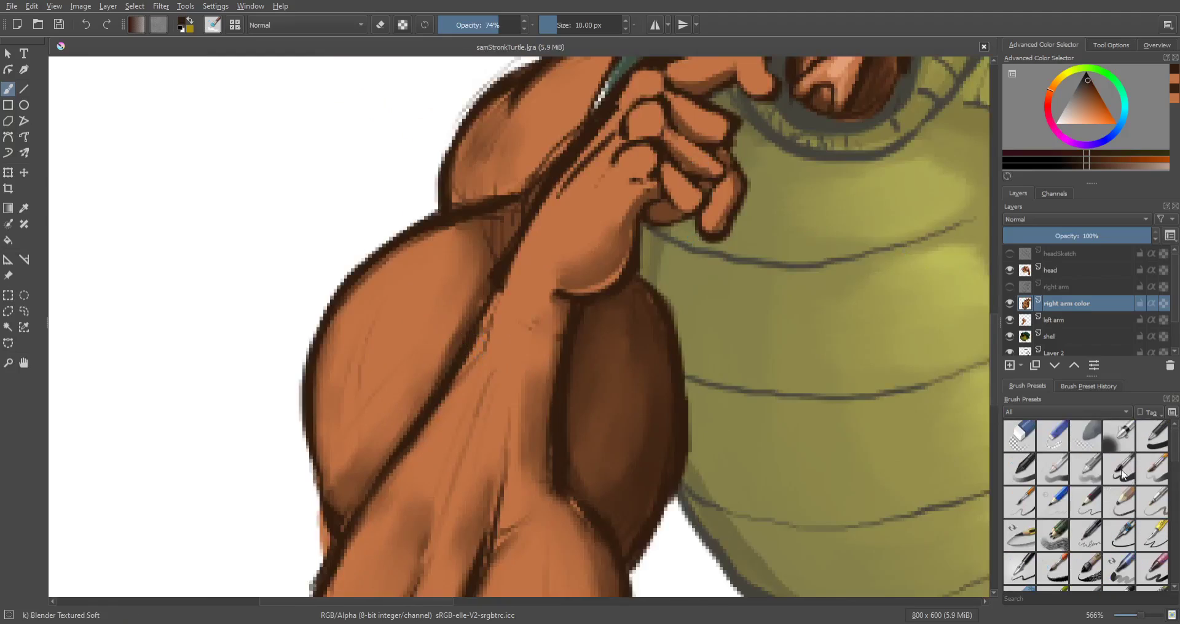
{"action": "left_click", "coordinate": [1122, 474]}
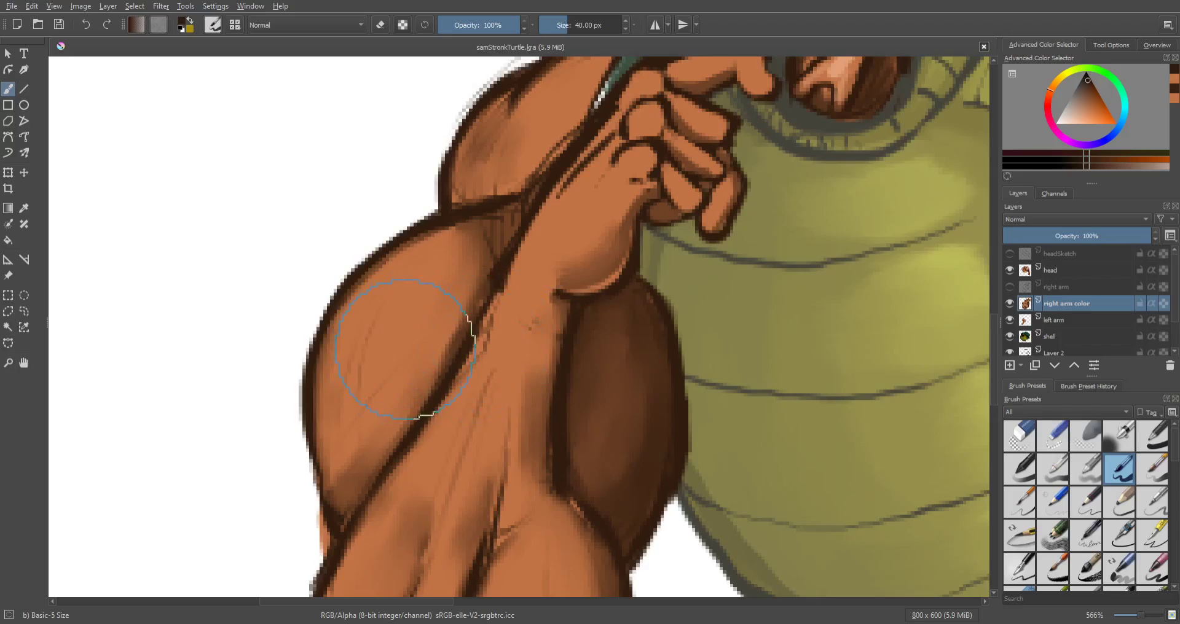
{"action": "key", "text": "bracketleft"}
{"action": "key", "text": "bracketleft"}
{"action": "key", "text": "bracketleft"}
{"action": "key", "text": "bracketleft"}
{"action": "key", "text": "bracketleft"}
{"action": "key", "text": "bracketleft"}
{"action": "key", "text": "bracketleft"}
{"action": "key", "text": "bracketleft"}
{"action": "key", "text": "bracketleft"}
{"action": "key", "text": "bracketleft"}
{"action": "key", "text": "bracketleft"}
{"action": "key", "text": "bracketleft"}
{"action": "key", "text": "bracketleft"}
{"action": "key", "text": "bracketleft"}
{"action": "key", "text": "bracketleft"}
{"action": "key", "text": "bracketleft"}
{"action": "key", "text": "bracketleft"}
{"action": "key", "text": "bracketleft"}
{"action": "key", "text": "bracketleft"}
{"action": "key", "text": "bracketleft"}
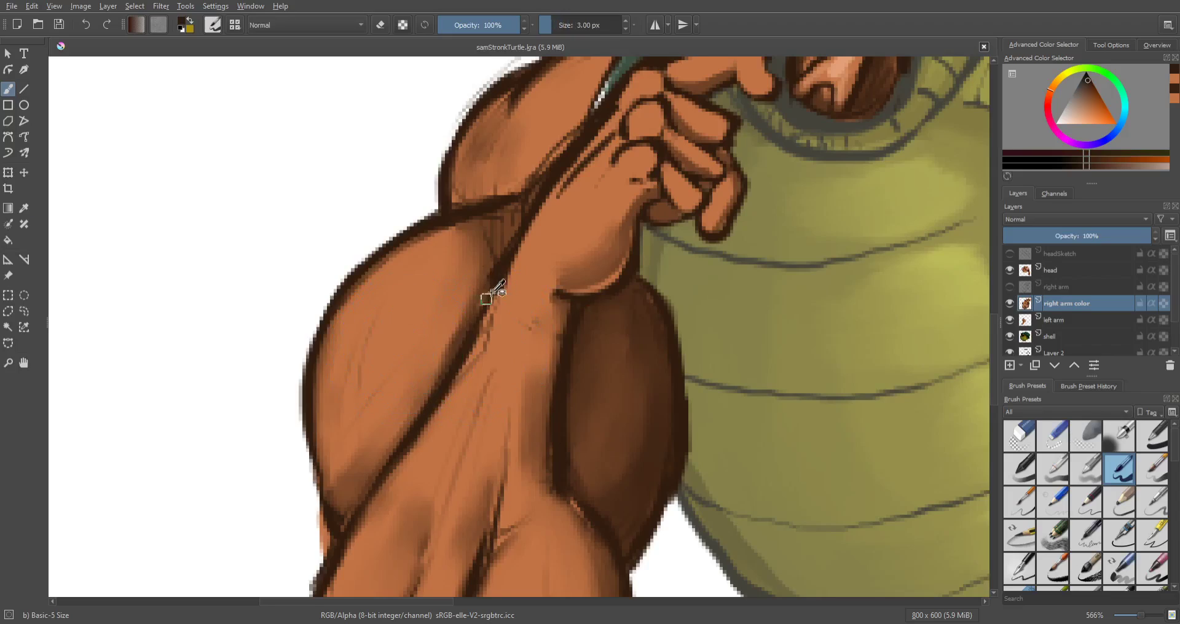
{"action": "key", "text": "p"}
{"action": "left_click", "coordinate": [508, 265]}
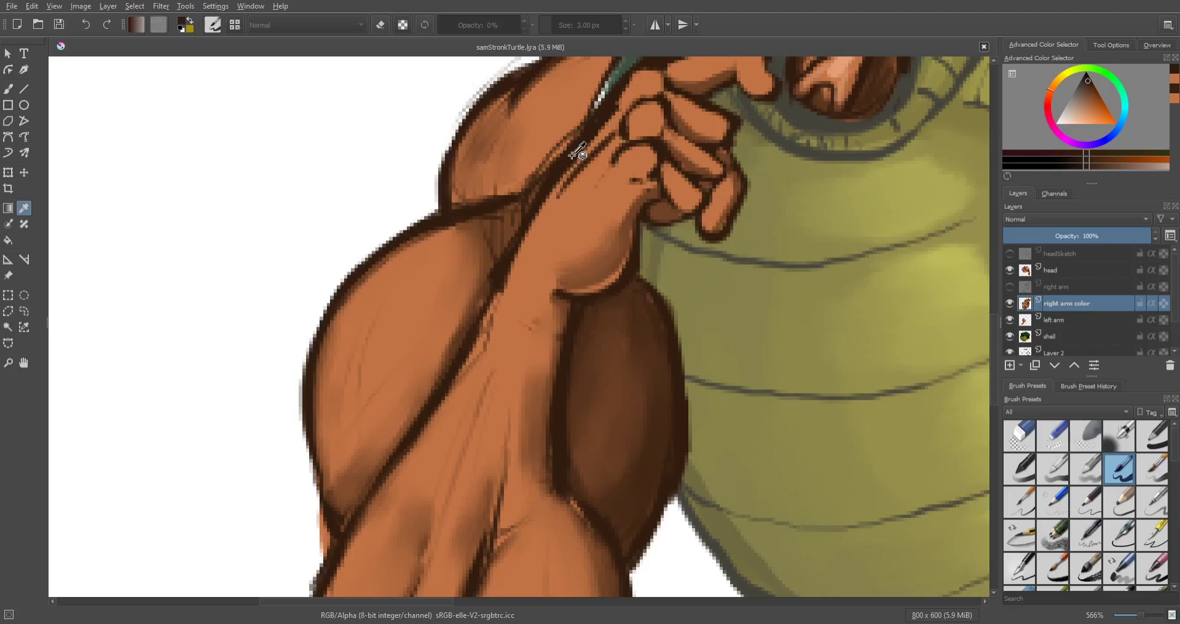
{"action": "key", "text": "b"}
{"action": "mouse_move", "coordinate": [422, 234]}
{"action": "left_mouse_down"}
{"action": "mouse_move", "coordinate": [388, 244]}
{"action": "mouse_move", "coordinate": [366, 266]}
{"action": "mouse_move", "coordinate": [366, 252]}
{"action": "mouse_move", "coordinate": [368, 297]}
{"action": "mouse_move", "coordinate": [333, 364]}
{"action": "mouse_move", "coordinate": [338, 379]}
{"action": "mouse_move", "coordinate": [367, 371]}
{"action": "mouse_move", "coordinate": [372, 383]}
{"action": "mouse_move", "coordinate": [379, 344]}
{"action": "mouse_move", "coordinate": [392, 353]}
{"action": "mouse_move", "coordinate": [396, 282]}
{"action": "mouse_move", "coordinate": [383, 329]}
{"action": "mouse_move", "coordinate": [395, 244]}
{"action": "mouse_move", "coordinate": [383, 309]}
{"action": "mouse_move", "coordinate": [393, 363]}
{"action": "left_mouse_up"}
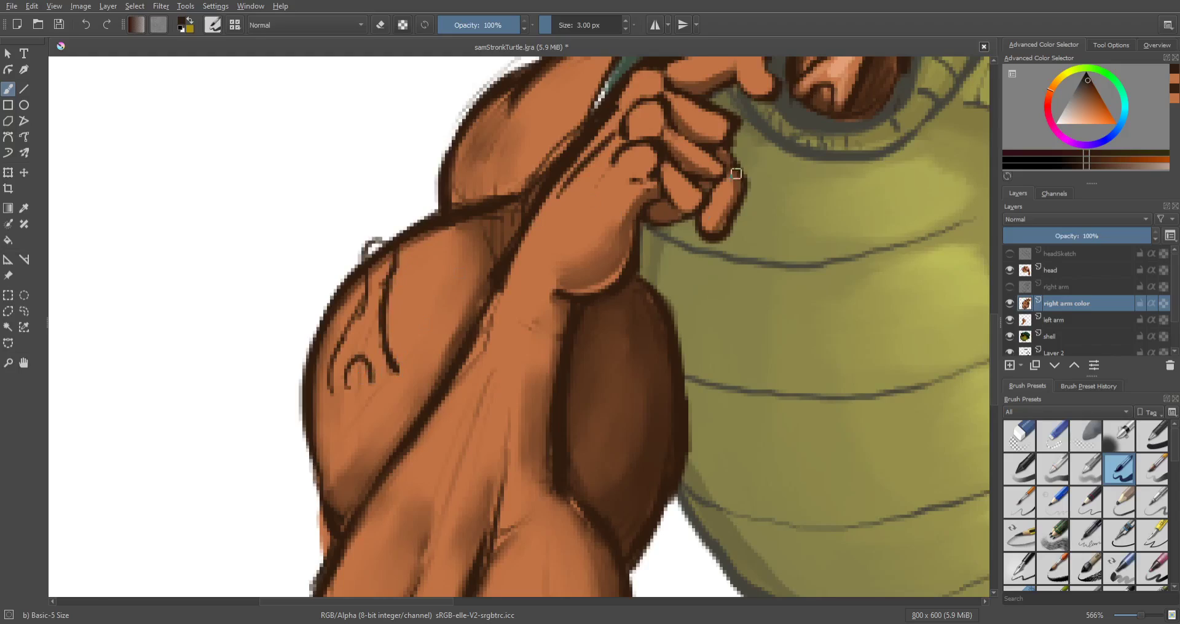
Step: Draw the outline of a forked vein across the dark muscle between the forearm and the shell, bulging over its outer edge
{"action": "scroll", "coordinate": [522, 347], "scroll_direction": "down", "scroll_amount": 1}
{"action": "left_click_drag", "start_coordinate": [522, 347], "coordinate": [512, 178]}
{"action": "scroll", "coordinate": [512, 178], "scroll_direction": "up", "scroll_amount": 1}
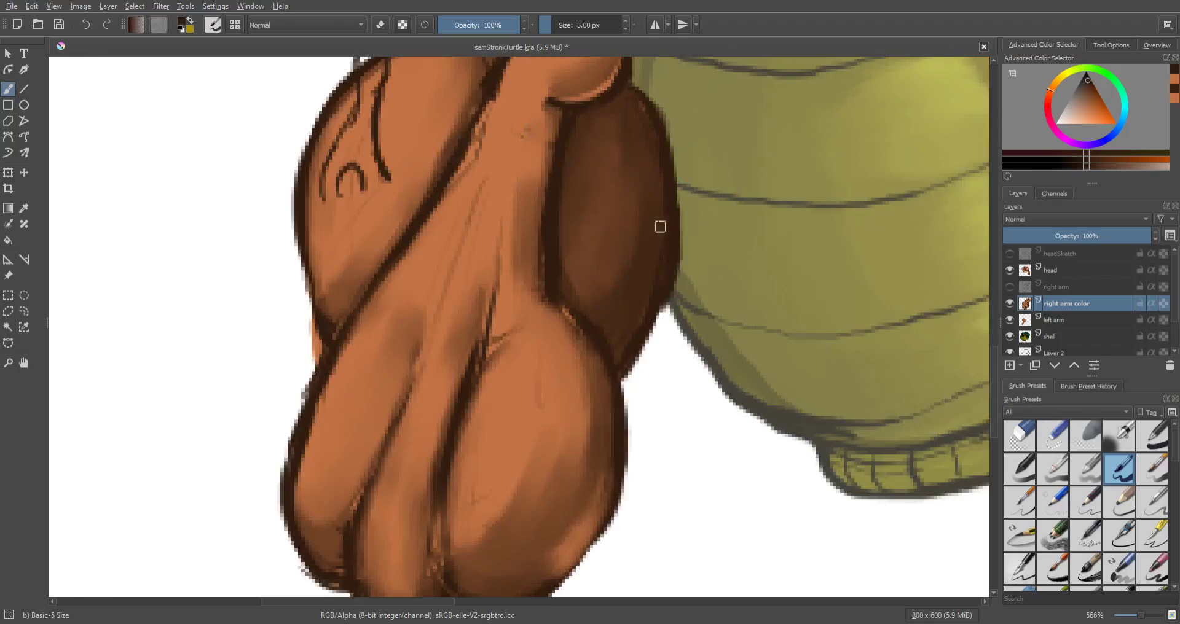
{"action": "mouse_move", "coordinate": [682, 223]}
{"action": "left_mouse_down"}
{"action": "mouse_move", "coordinate": [684, 237]}
{"action": "mouse_move", "coordinate": [600, 248]}
{"action": "mouse_move", "coordinate": [603, 293]}
{"action": "left_mouse_up"}
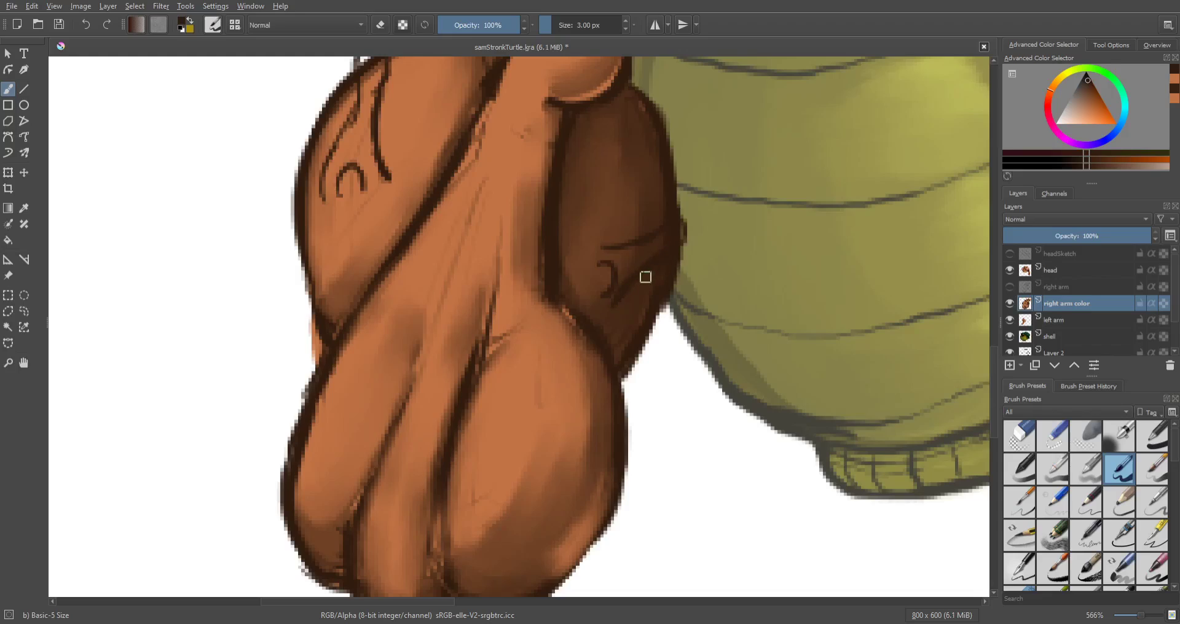
Step: Sample the shaded brown and fill the vein on the dark muscle, covering the muscle outline where it crosses
{"action": "key", "text": "p"}
{"action": "left_click", "coordinate": [630, 264]}
{"action": "key", "text": "b"}
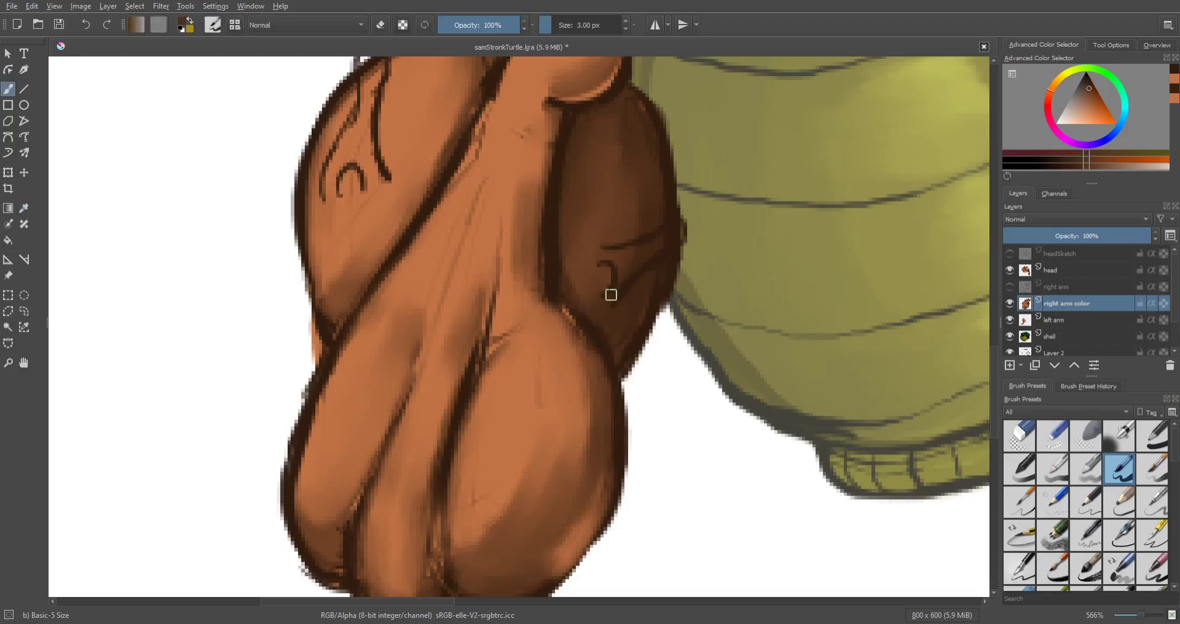
{"action": "left_click_drag", "start_coordinate": [612, 296], "coordinate": [676, 230]}
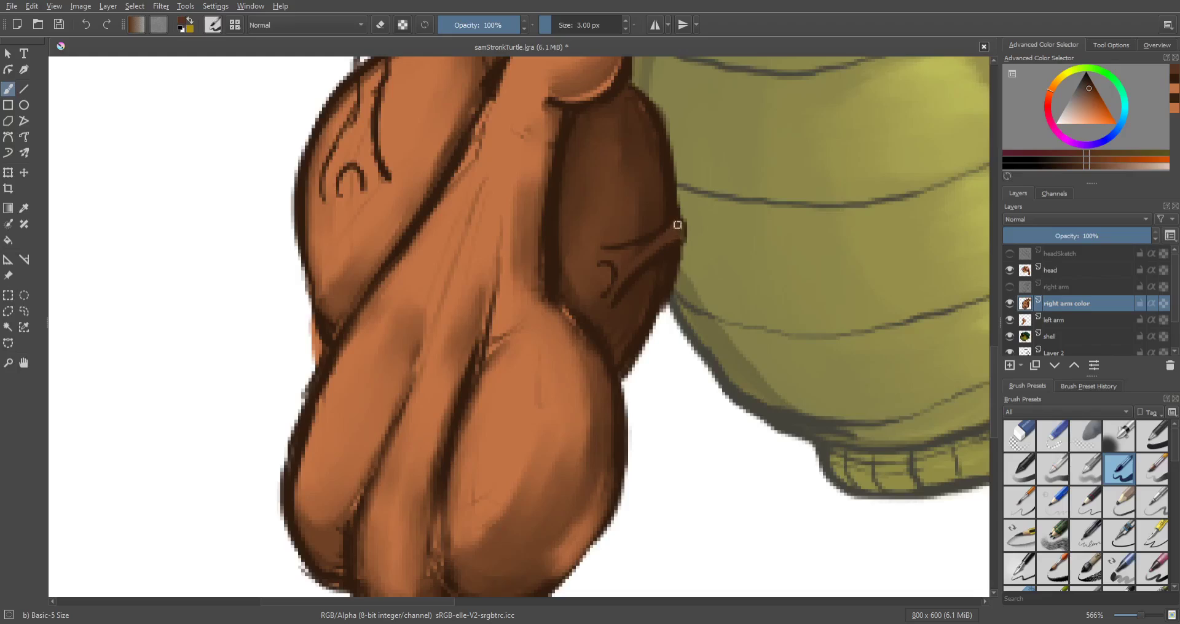
{"action": "left_click_drag", "start_coordinate": [680, 232], "coordinate": [685, 226]}
Step: Sample the skin orange and fill the vein on the outer upper-arm muscle with a 5 px brush
{"action": "left_click", "coordinate": [421, 132], "text": "ctrl"}
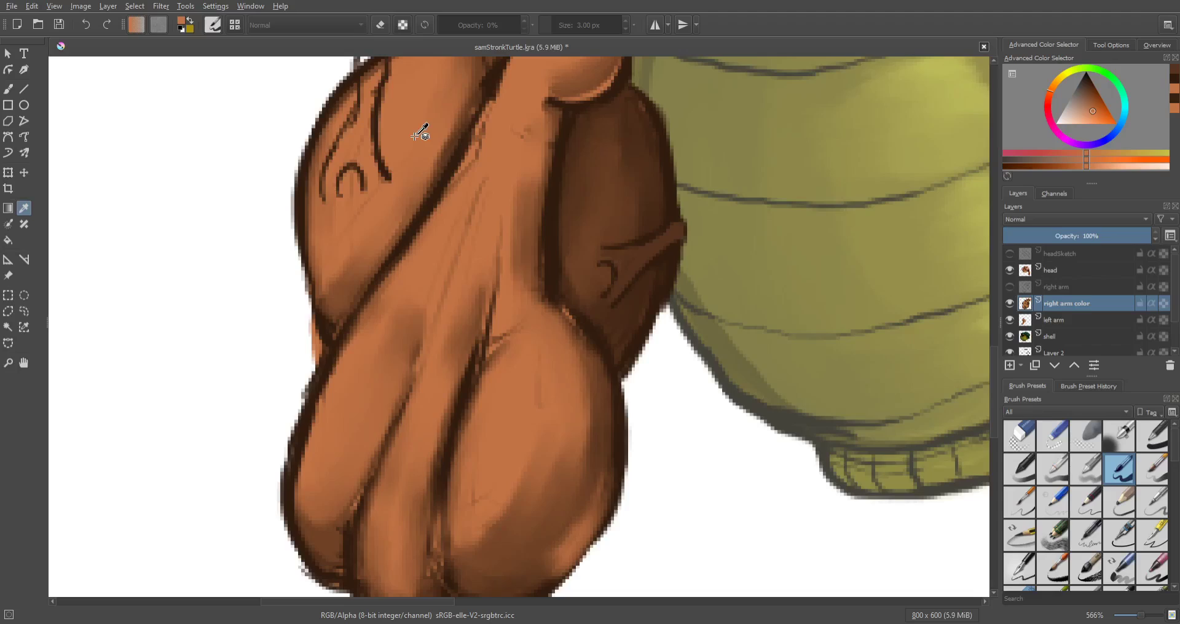
{"action": "left_click_drag", "start_coordinate": [414, 137], "coordinate": [418, 204]}
{"action": "key", "text": "b"}
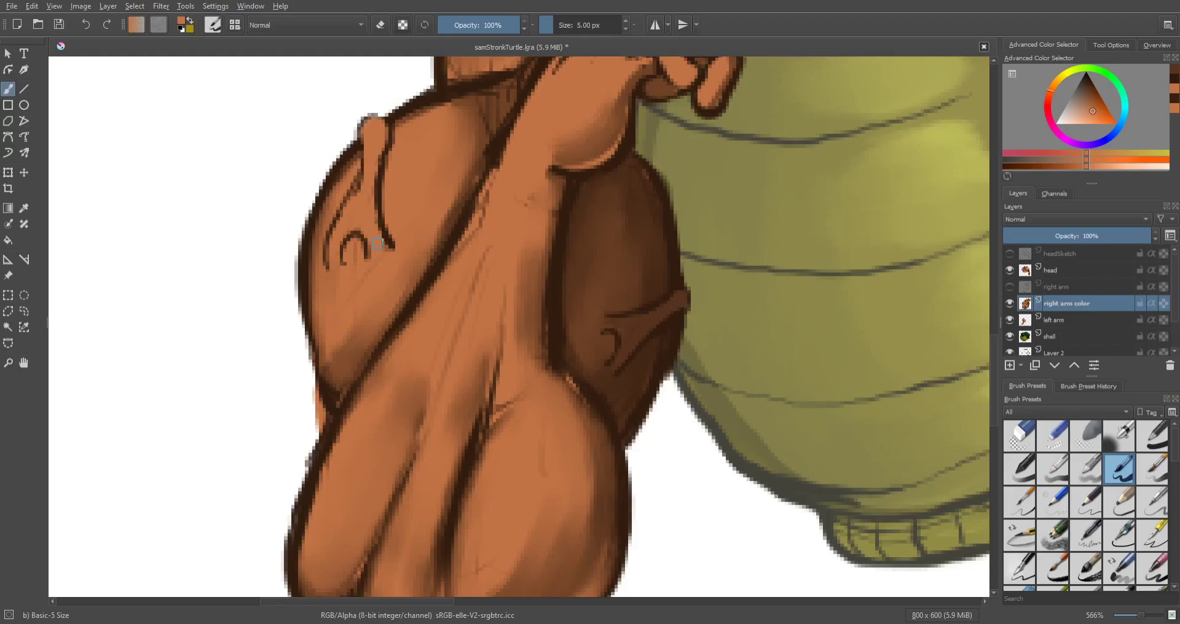
{"action": "left_click_drag", "start_coordinate": [387, 253], "coordinate": [384, 242]}
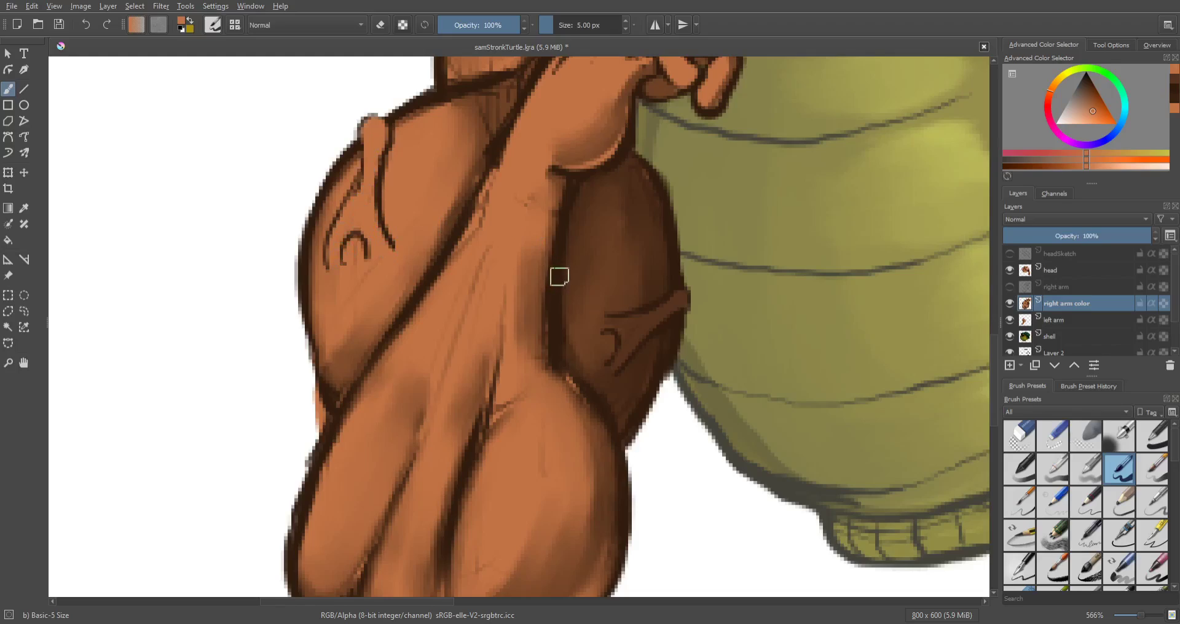
Step: Sample the dark outline brown and shade the veins on both upper-arm muscles with a 9 px brush at 53% opacity
{"action": "key", "text": "p"}
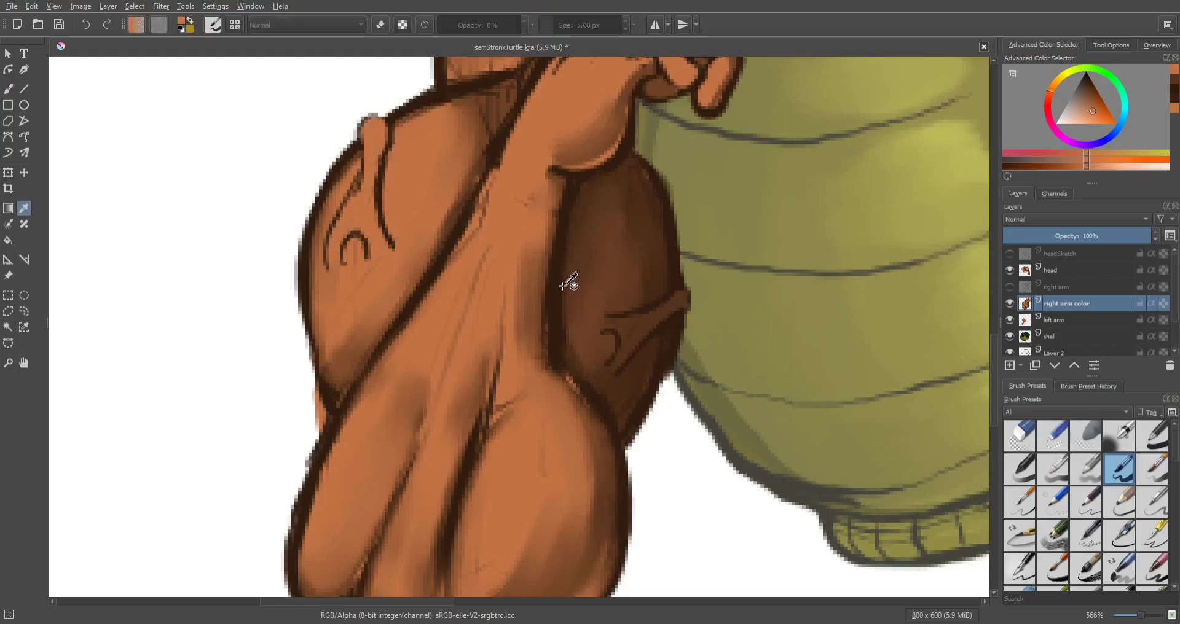
{"action": "left_click", "coordinate": [499, 148]}
{"action": "key", "text": "b"}
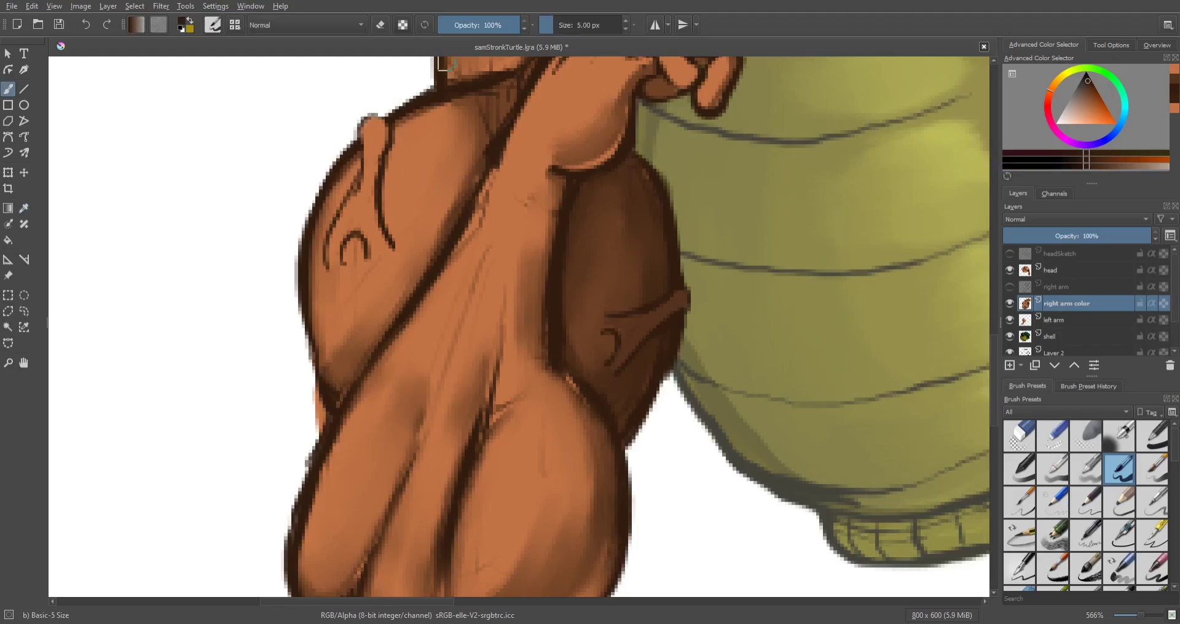
{"action": "left_click", "coordinate": [481, 28]}
{"action": "key", "text": "bracketright"}
{"action": "key", "text": "bracketright"}
{"action": "key", "text": "bracketright"}
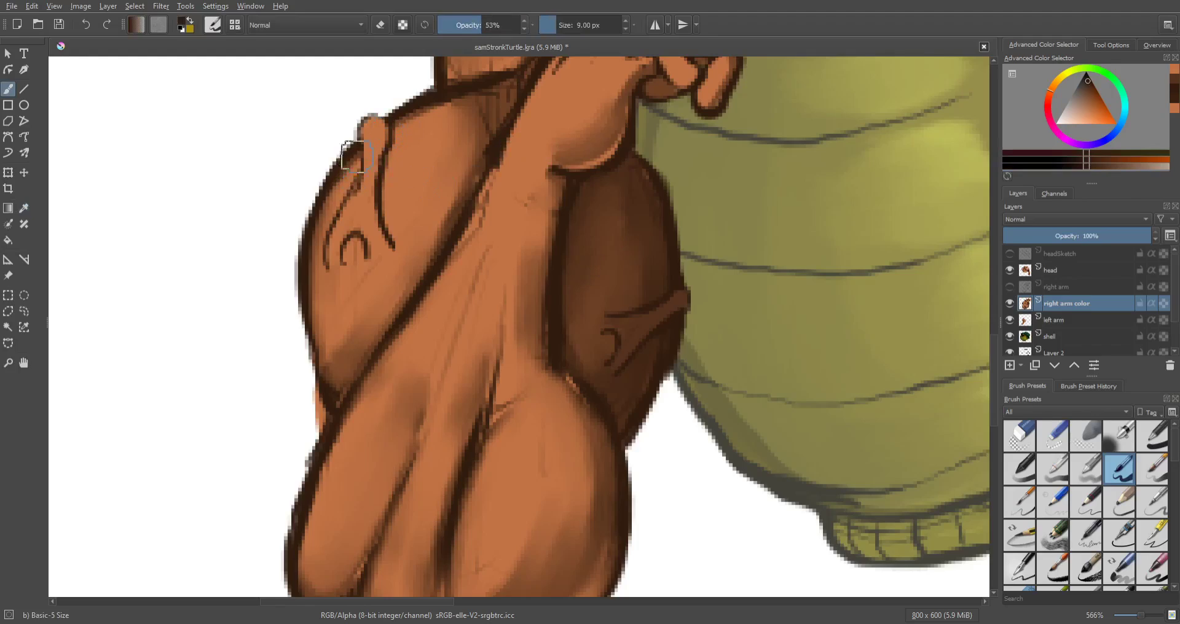
{"action": "mouse_move", "coordinate": [355, 178]}
{"action": "left_mouse_down"}
{"action": "mouse_move", "coordinate": [322, 251]}
{"action": "mouse_move", "coordinate": [342, 264]}
{"action": "mouse_move", "coordinate": [345, 237]}
{"action": "mouse_move", "coordinate": [357, 234]}
{"action": "mouse_move", "coordinate": [344, 260]}
{"action": "mouse_move", "coordinate": [383, 234]}
{"action": "mouse_move", "coordinate": [385, 193]}
{"action": "mouse_move", "coordinate": [390, 252]}
{"action": "mouse_move", "coordinate": [378, 191]}
{"action": "mouse_move", "coordinate": [393, 128]}
{"action": "mouse_move", "coordinate": [377, 127]}
{"action": "mouse_move", "coordinate": [382, 153]}
{"action": "mouse_move", "coordinate": [381, 119]}
{"action": "mouse_move", "coordinate": [382, 245]}
{"action": "left_mouse_up"}
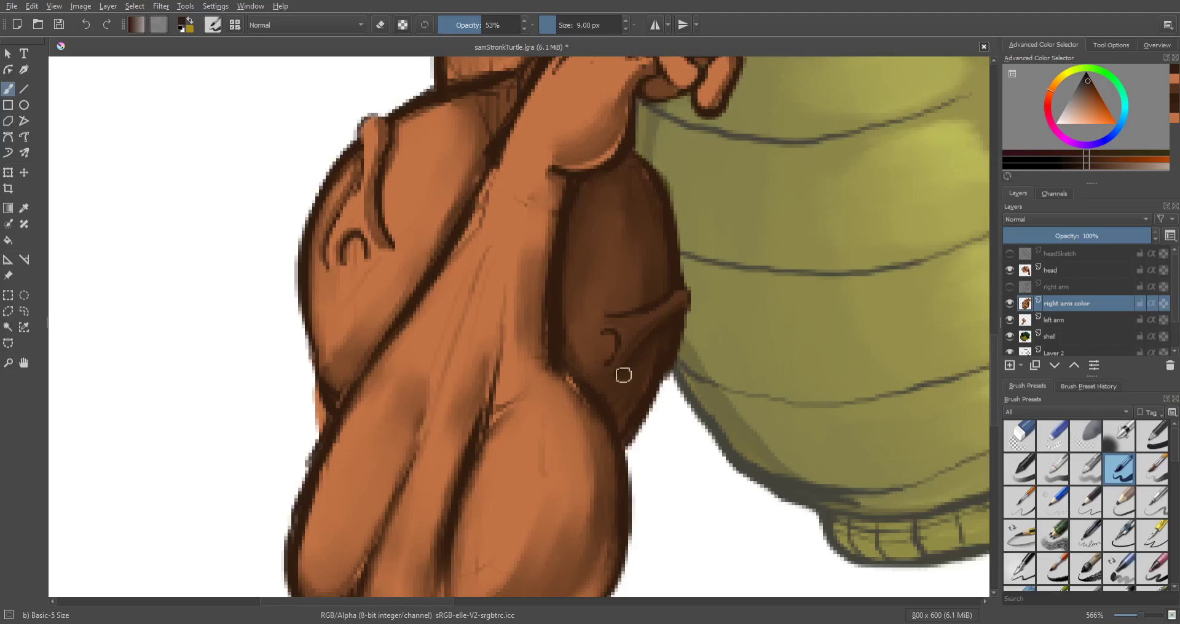
{"action": "left_click_drag", "start_coordinate": [614, 347], "coordinate": [600, 333]}
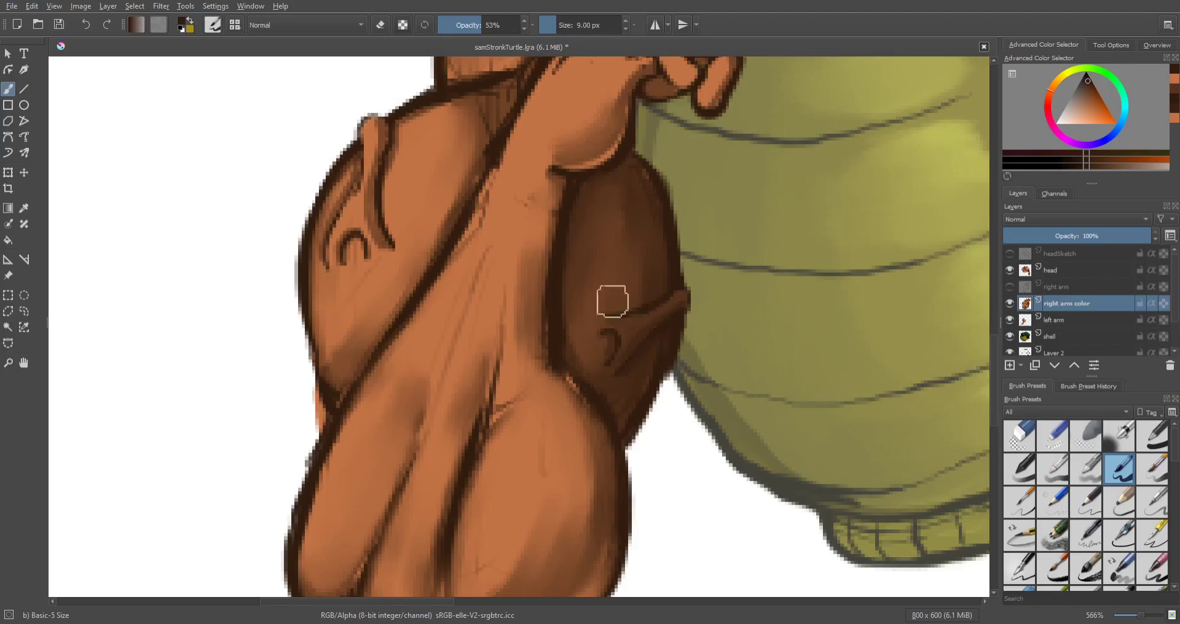
Step: Sample the light highlight tone from the head and highlight the outer upper-arm vein with a 5 px brush at 66% opacity
{"action": "scroll", "coordinate": [909, 219], "scroll_direction": "down", "scroll_amount": 2}
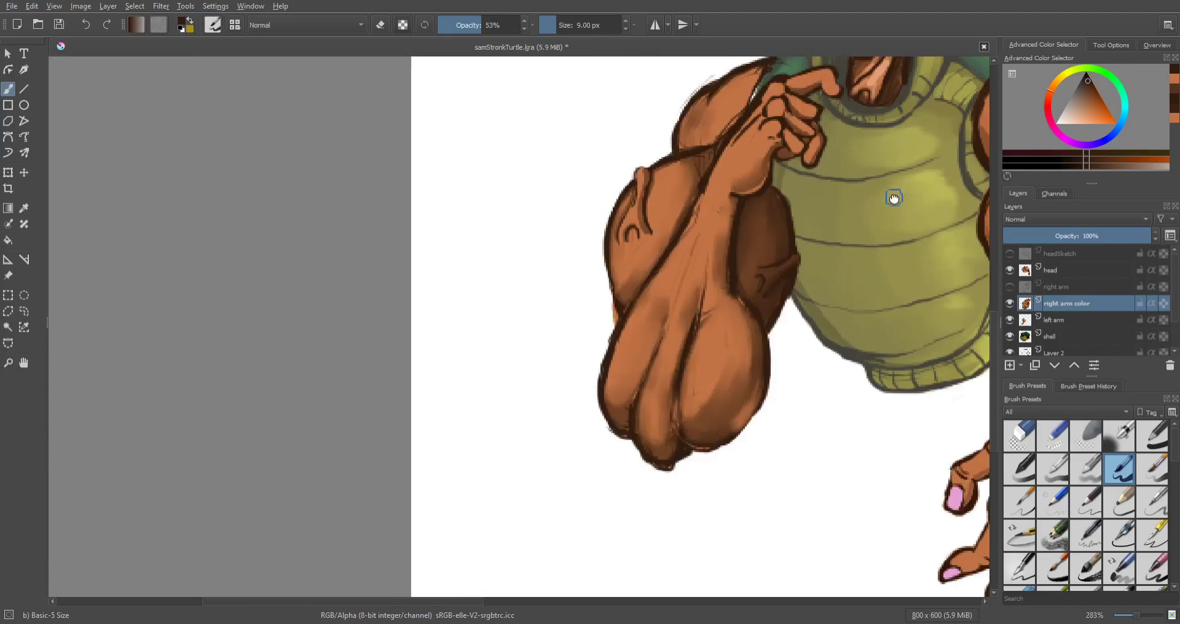
{"action": "left_click_drag", "start_coordinate": [894, 197], "coordinate": [688, 455]}
{"action": "key", "text": "p"}
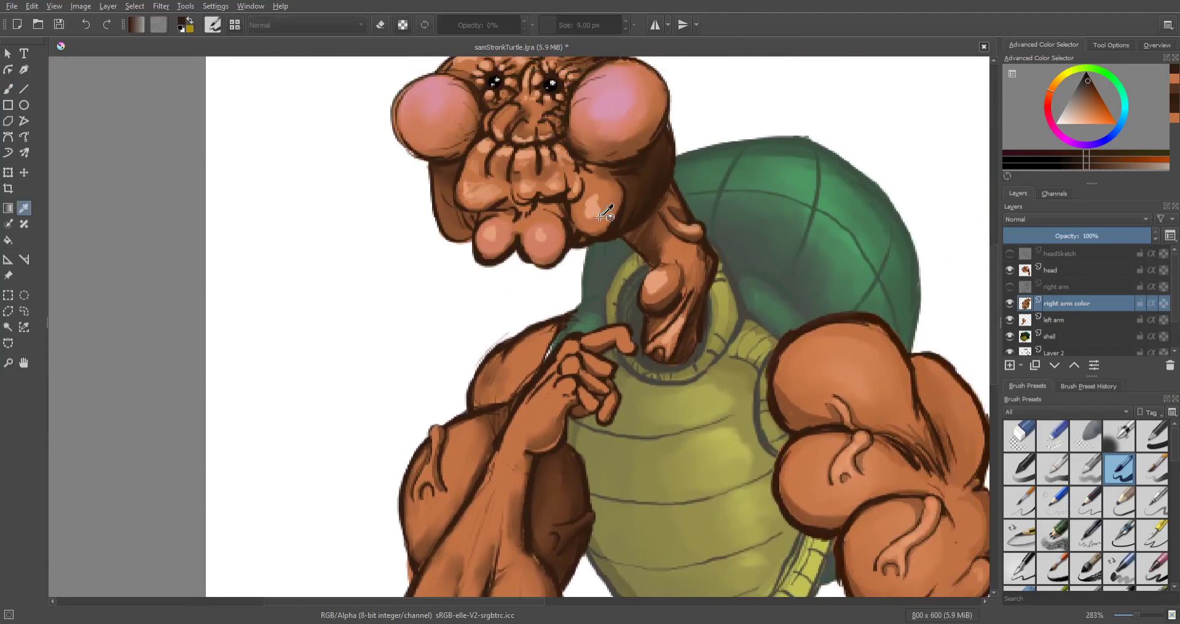
{"action": "left_click", "coordinate": [602, 201]}
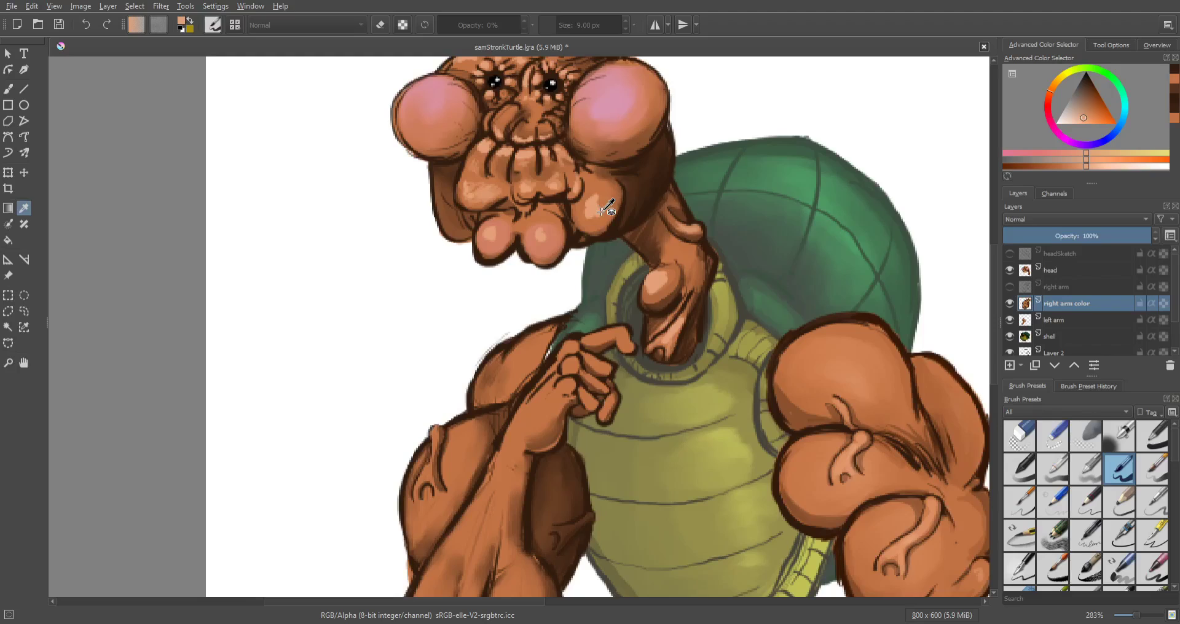
{"action": "scroll", "coordinate": [559, 342], "scroll_direction": "up", "scroll_amount": 1}
{"action": "scroll", "coordinate": [585, 119], "scroll_direction": "up", "scroll_amount": 1}
{"action": "scroll", "coordinate": [648, 100], "scroll_direction": "up", "scroll_amount": 1}
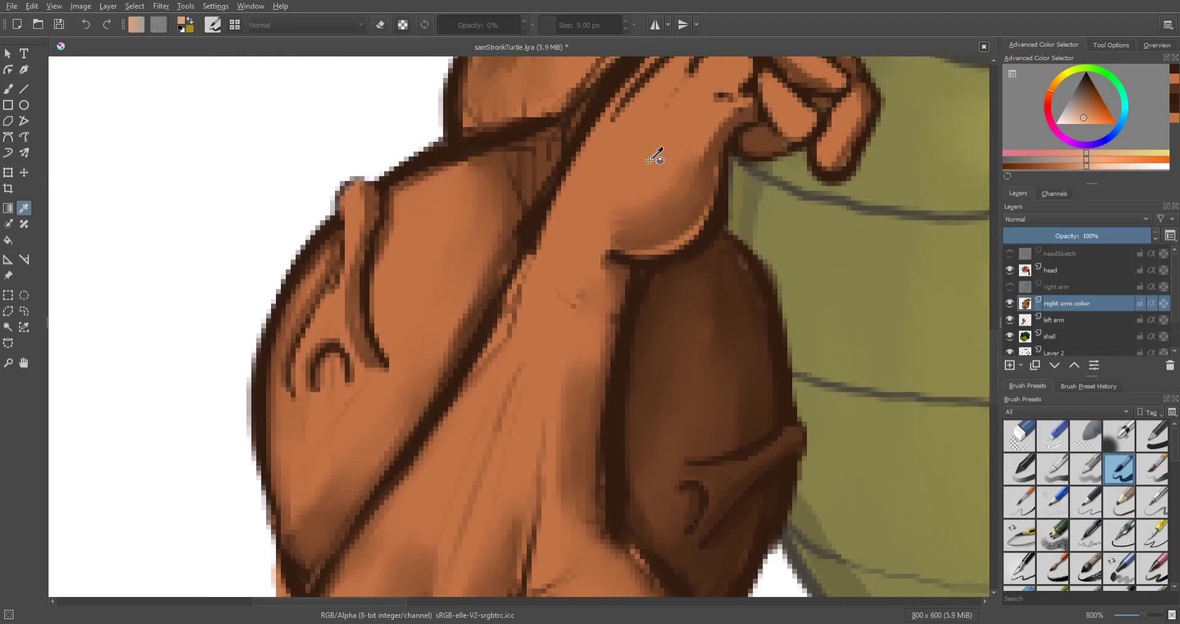
{"action": "key", "text": "b"}
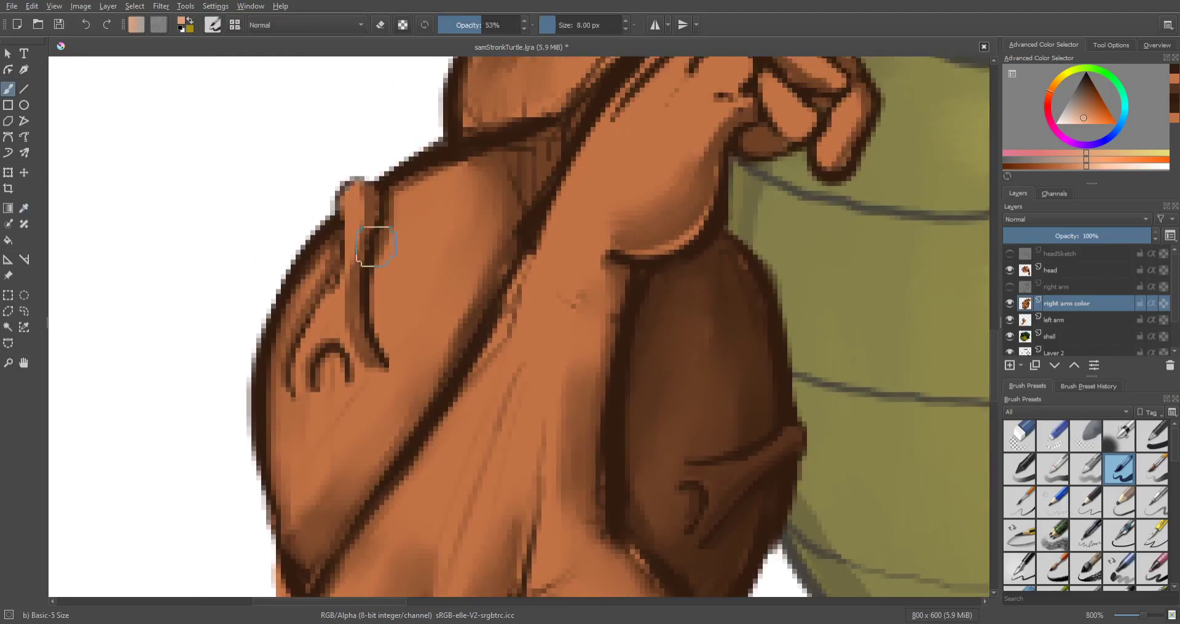
{"action": "left_click", "coordinate": [493, 25]}
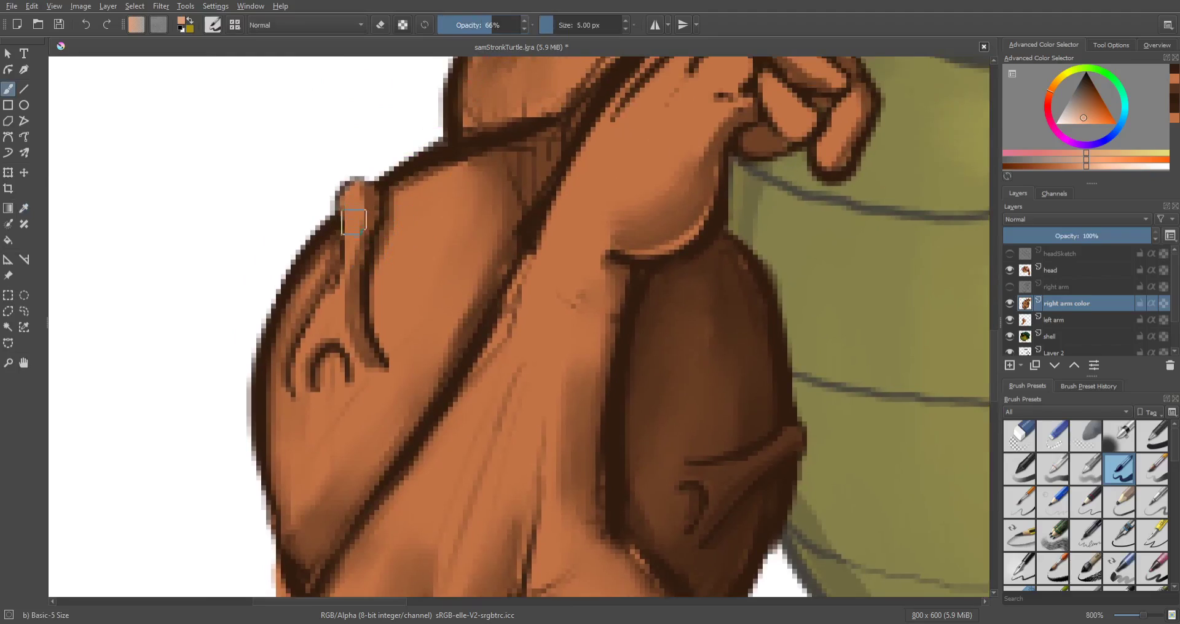
{"action": "left_click_drag", "start_coordinate": [352, 201], "coordinate": [350, 259]}
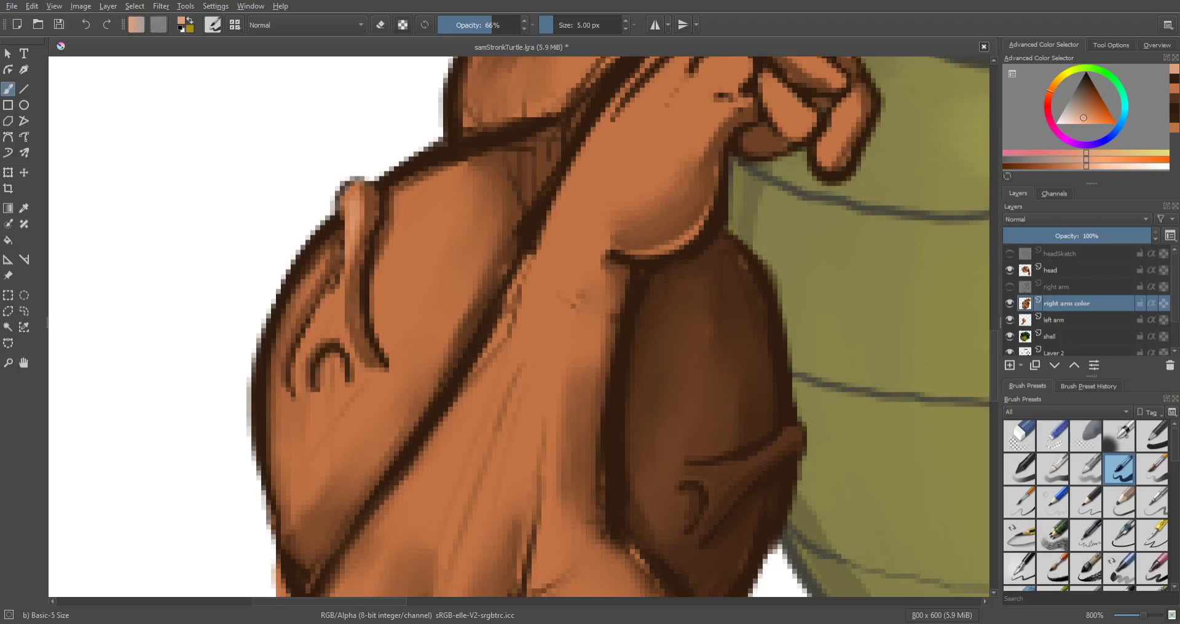
{"action": "left_click_drag", "start_coordinate": [314, 329], "coordinate": [298, 380]}
{"action": "mouse_move", "coordinate": [335, 304]}
{"action": "left_mouse_down"}
{"action": "mouse_move", "coordinate": [310, 335]}
{"action": "mouse_move", "coordinate": [363, 363]}
{"action": "mouse_move", "coordinate": [364, 387]}
{"action": "left_mouse_up"}
Step: Paint light highlights on the outer upper-arm muscle, the shoulder, the knuckles and fingers, the heel of the hand and the wrist
{"action": "scroll", "coordinate": [565, 270], "scroll_direction": "down", "scroll_amount": 4}
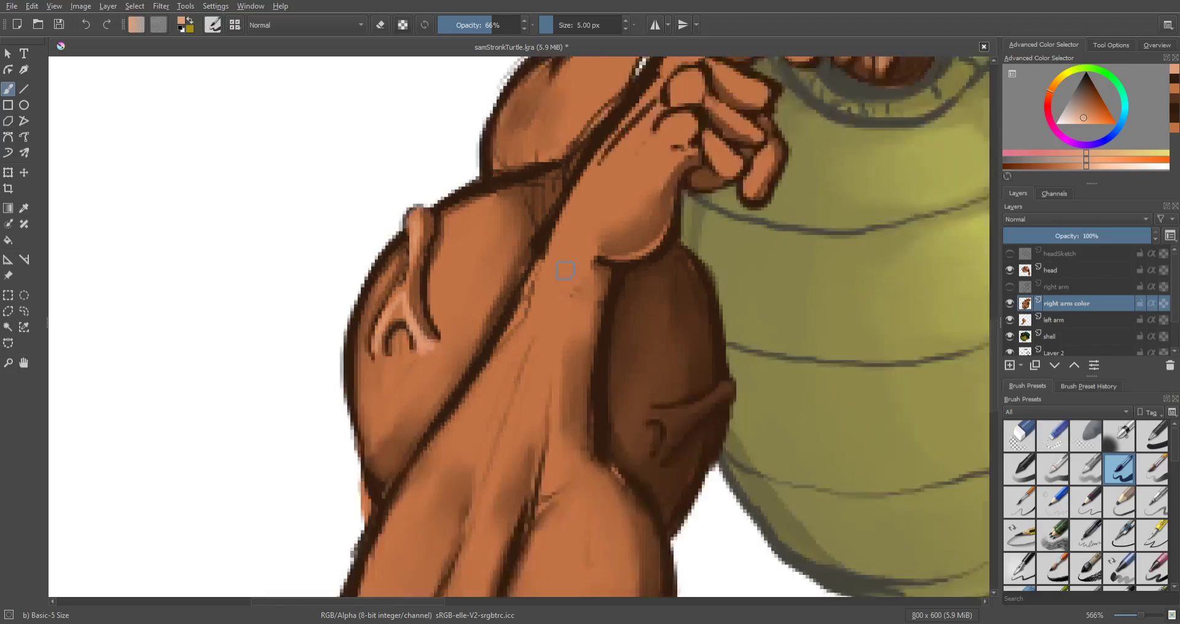
{"action": "scroll", "coordinate": [590, 293], "scroll_direction": "up", "scroll_amount": 3}
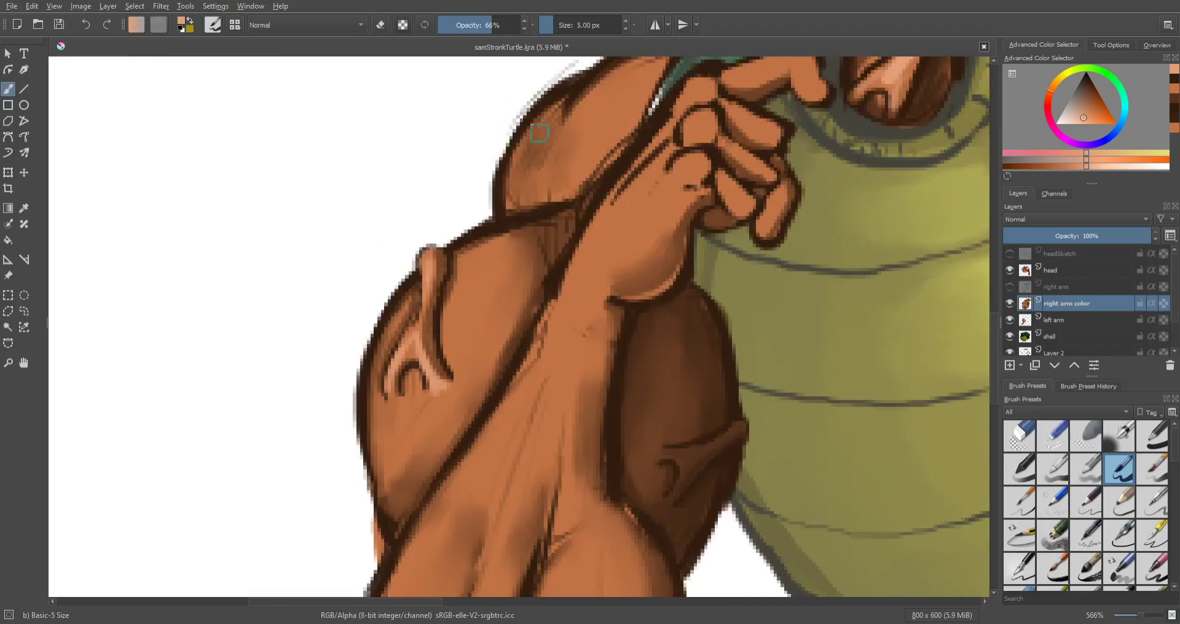
{"action": "left_click_drag", "start_coordinate": [481, 282], "coordinate": [489, 316]}
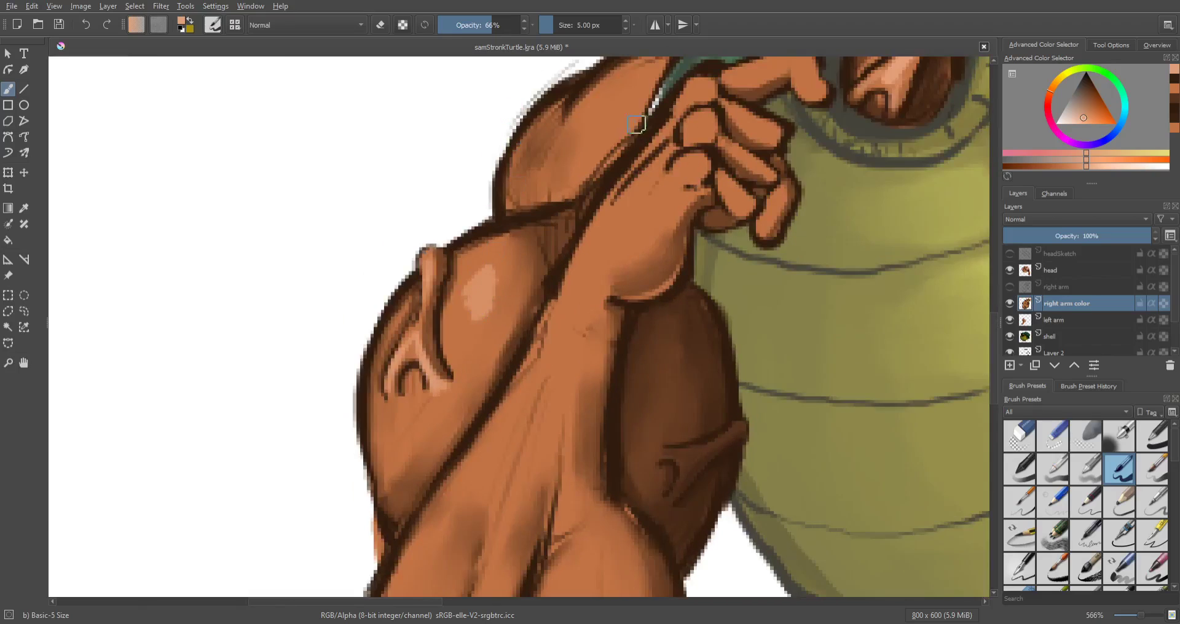
{"action": "mouse_move", "coordinate": [587, 114]}
{"action": "left_mouse_down"}
{"action": "mouse_move", "coordinate": [619, 80]}
{"action": "mouse_move", "coordinate": [607, 103]}
{"action": "mouse_move", "coordinate": [624, 95]}
{"action": "mouse_move", "coordinate": [610, 121]}
{"action": "mouse_move", "coordinate": [628, 165]}
{"action": "left_mouse_up"}
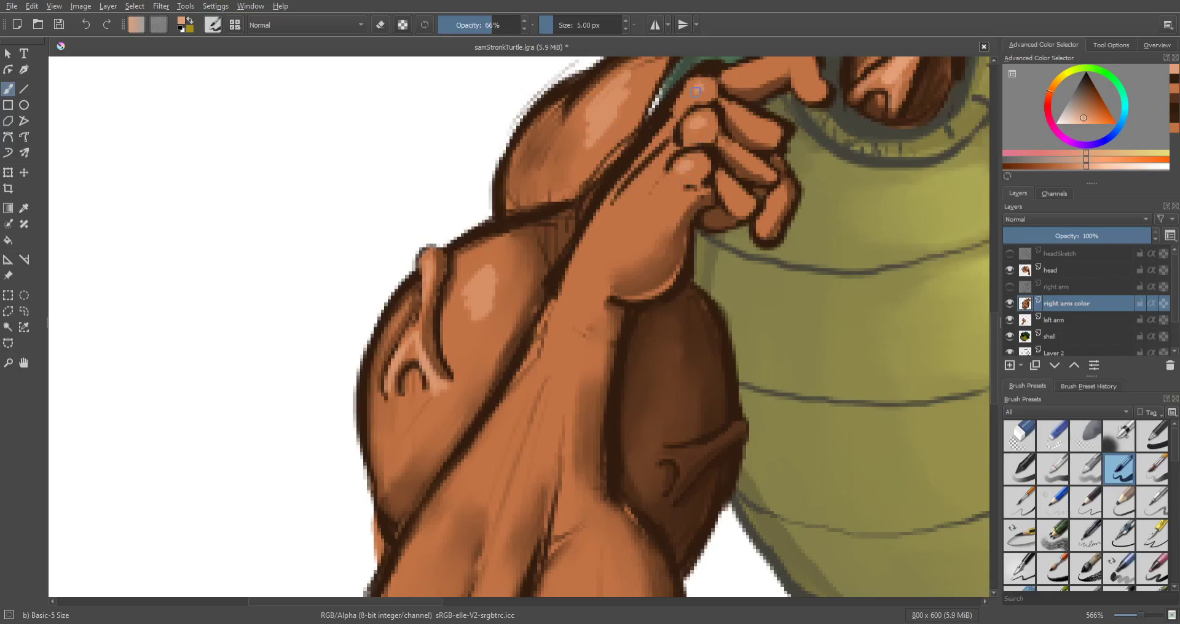
{"action": "left_click_drag", "start_coordinate": [696, 91], "coordinate": [761, 130]}
{"action": "mouse_move", "coordinate": [638, 219]}
{"action": "left_mouse_down"}
{"action": "mouse_move", "coordinate": [637, 246]}
{"action": "mouse_move", "coordinate": [596, 265]}
{"action": "left_mouse_up"}
{"action": "mouse_move", "coordinate": [583, 311]}
{"action": "left_mouse_down"}
{"action": "mouse_move", "coordinate": [600, 326]}
{"action": "mouse_move", "coordinate": [594, 258]}
{"action": "left_mouse_up"}
Step: Paint light highlight strokes along the forearm's outer, middle and inner muscles and up its tendons towards the wrist
{"action": "scroll", "coordinate": [597, 319], "scroll_direction": "down", "scroll_amount": 3}
{"action": "scroll", "coordinate": [597, 259], "scroll_direction": "up", "scroll_amount": 2}
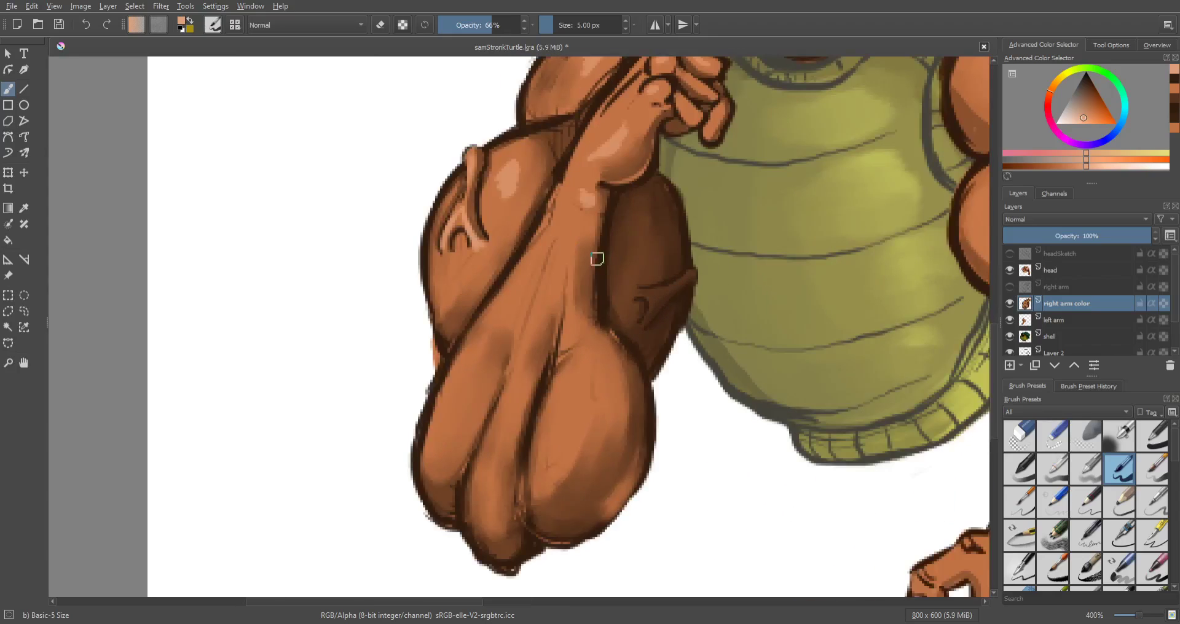
{"action": "left_click_drag", "start_coordinate": [469, 376], "coordinate": [431, 439]}
{"action": "left_click_drag", "start_coordinate": [455, 401], "coordinate": [445, 434]}
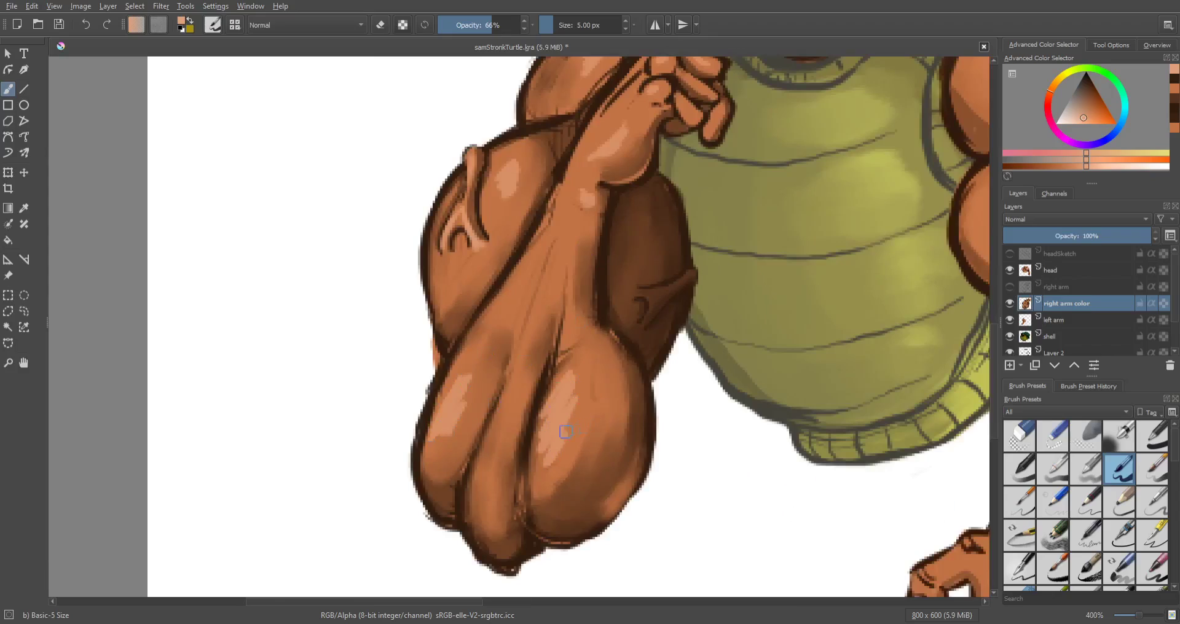
{"action": "mouse_move", "coordinate": [575, 385]}
{"action": "left_mouse_down"}
{"action": "mouse_move", "coordinate": [555, 427]}
{"action": "mouse_move", "coordinate": [586, 411]}
{"action": "mouse_move", "coordinate": [564, 457]}
{"action": "left_mouse_up"}
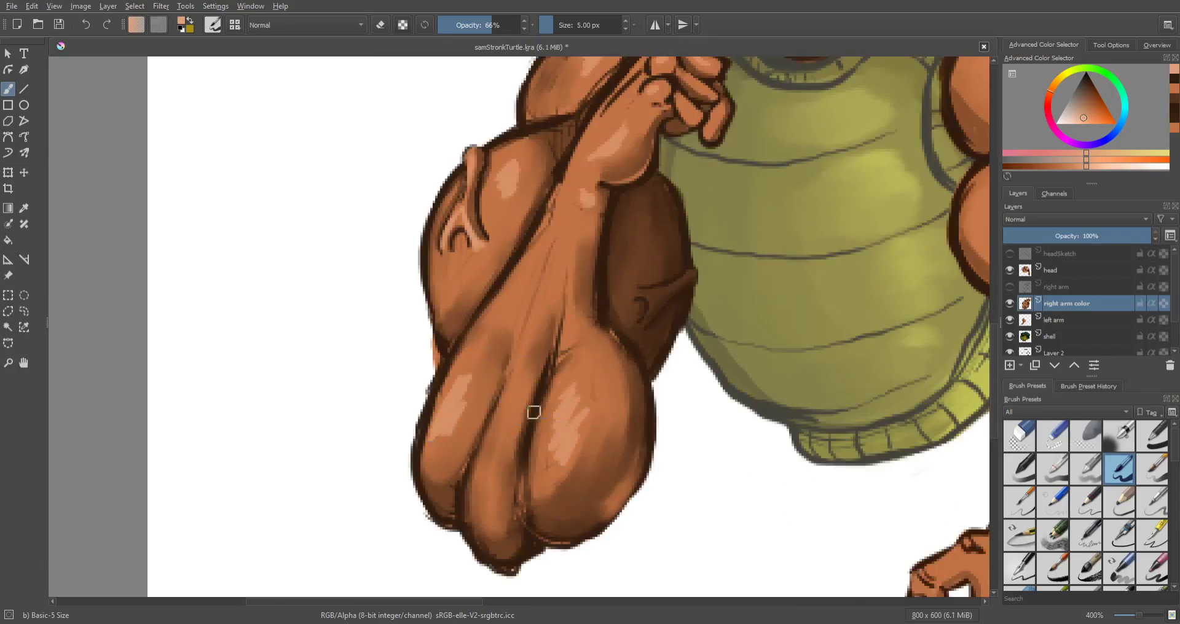
{"action": "left_click_drag", "start_coordinate": [486, 487], "coordinate": [511, 394]}
{"action": "left_click_drag", "start_coordinate": [534, 352], "coordinate": [493, 499]}
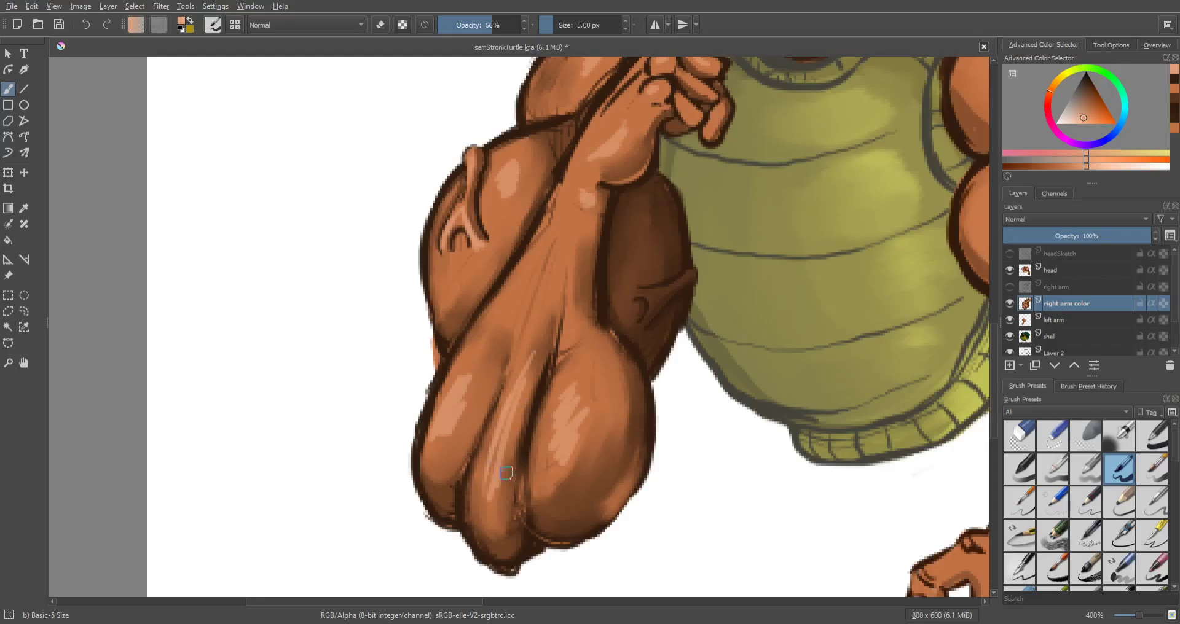
{"action": "mouse_move", "coordinate": [532, 260]}
{"action": "left_mouse_down"}
{"action": "mouse_move", "coordinate": [505, 309]}
{"action": "mouse_move", "coordinate": [536, 324]}
{"action": "left_mouse_up"}
{"action": "left_click_drag", "start_coordinate": [573, 263], "coordinate": [583, 325]}
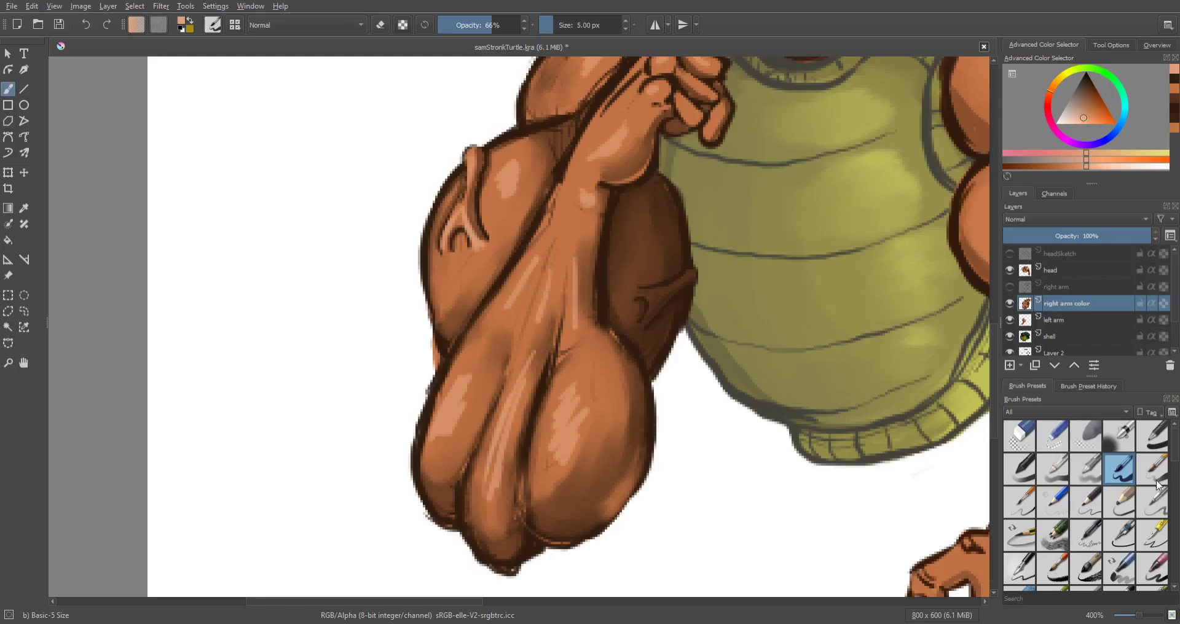
Step: Blend the forearm muscle and tendon highlights using the Blender Textured Soft brush at 8 px and 75% opacity
{"action": "scroll", "coordinate": [1174, 461], "scroll_direction": "down", "scroll_amount": 10}
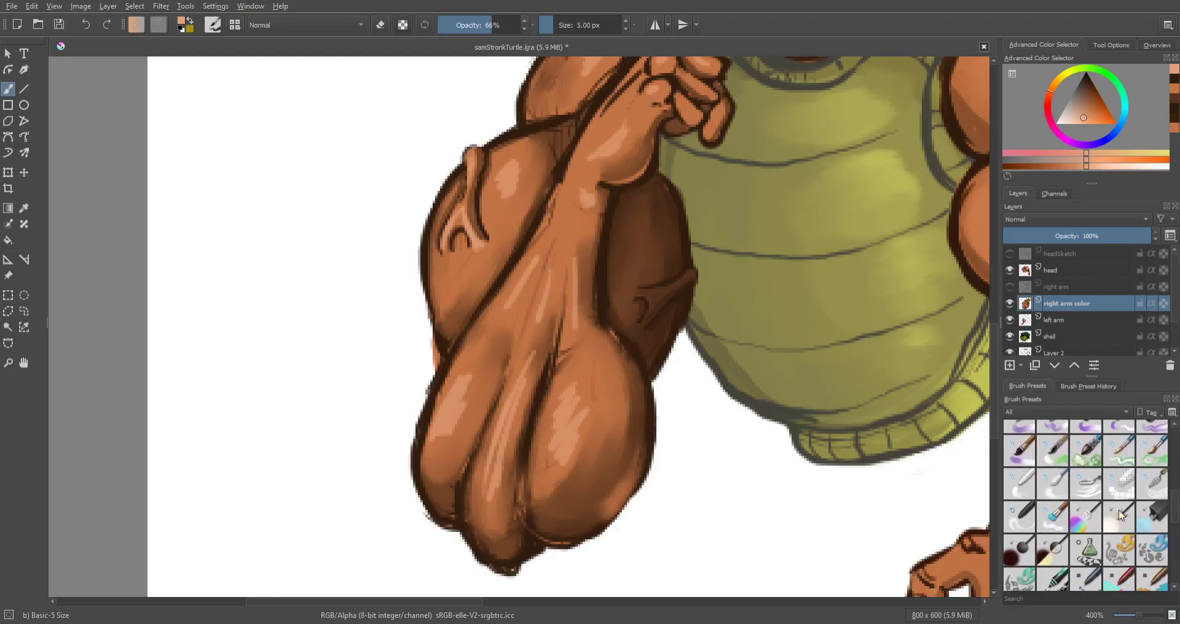
{"action": "left_click", "coordinate": [1053, 519]}
{"action": "key", "text": "bracketleft"}
{"action": "key", "text": "bracketleft"}
{"action": "key", "text": "bracketleft"}
{"action": "key", "text": "bracketleft"}
{"action": "key", "text": "bracketleft"}
{"action": "key", "text": "bracketleft"}
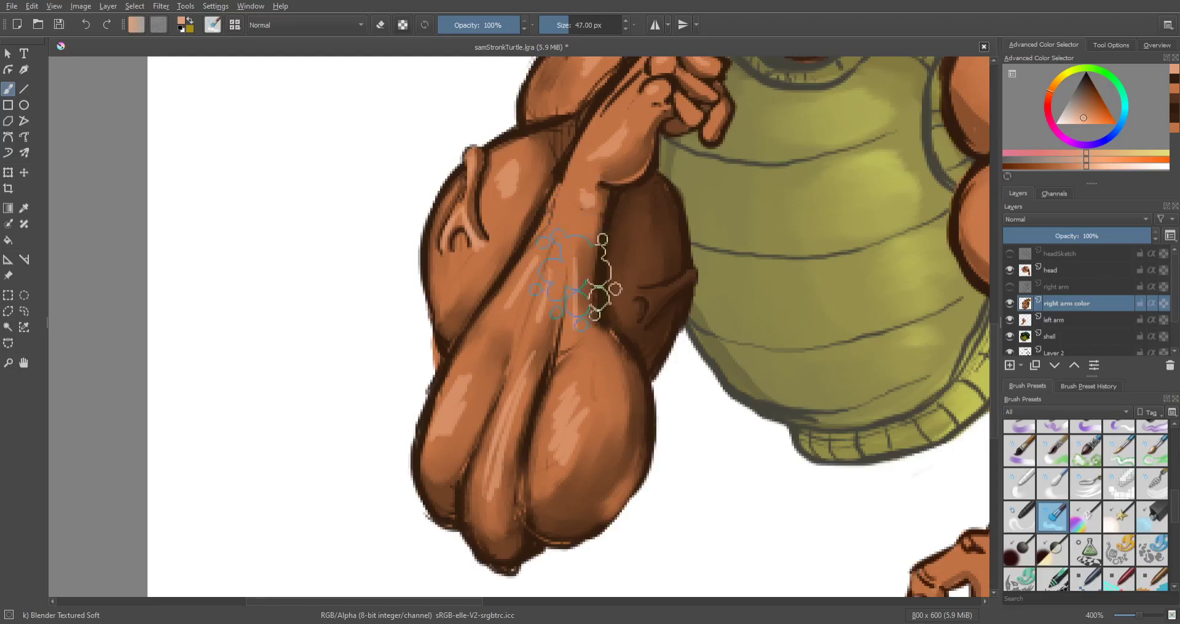
{"action": "left_click_drag", "start_coordinate": [591, 288], "coordinate": [572, 281], "text": "shift"}
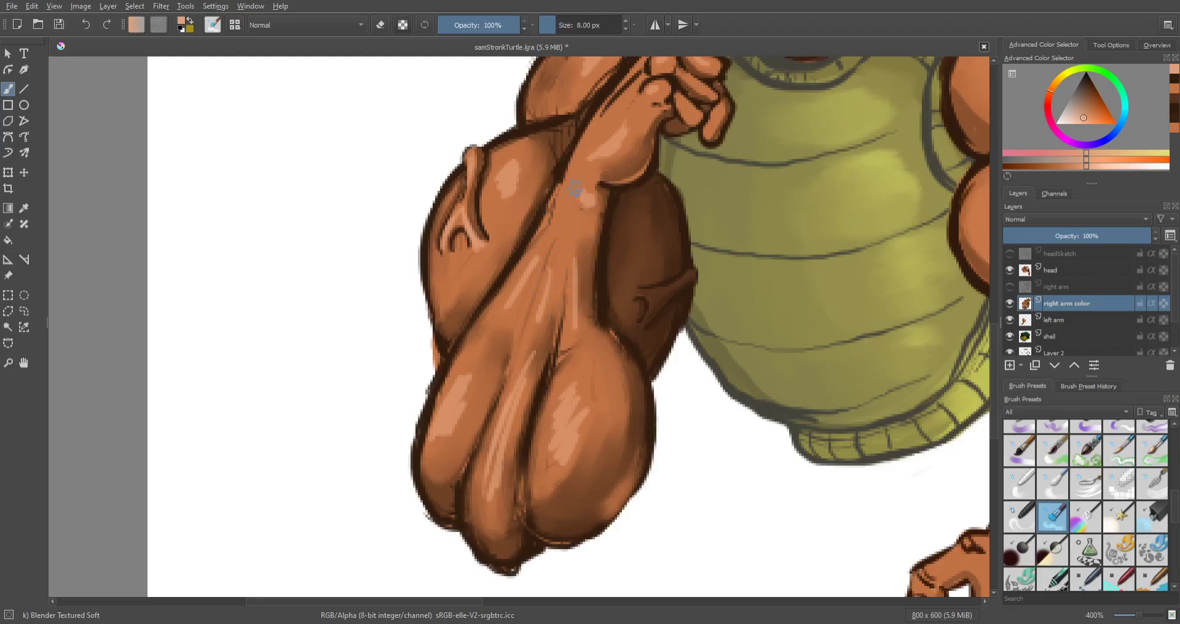
{"action": "left_click_drag", "start_coordinate": [507, 24], "coordinate": [504, 25]}
{"action": "mouse_move", "coordinate": [551, 286]}
{"action": "left_mouse_down"}
{"action": "mouse_move", "coordinate": [555, 259]}
{"action": "mouse_move", "coordinate": [535, 260]}
{"action": "mouse_move", "coordinate": [520, 286]}
{"action": "mouse_move", "coordinate": [542, 252]}
{"action": "mouse_move", "coordinate": [556, 267]}
{"action": "mouse_move", "coordinate": [574, 252]}
{"action": "mouse_move", "coordinate": [574, 333]}
{"action": "left_mouse_up"}
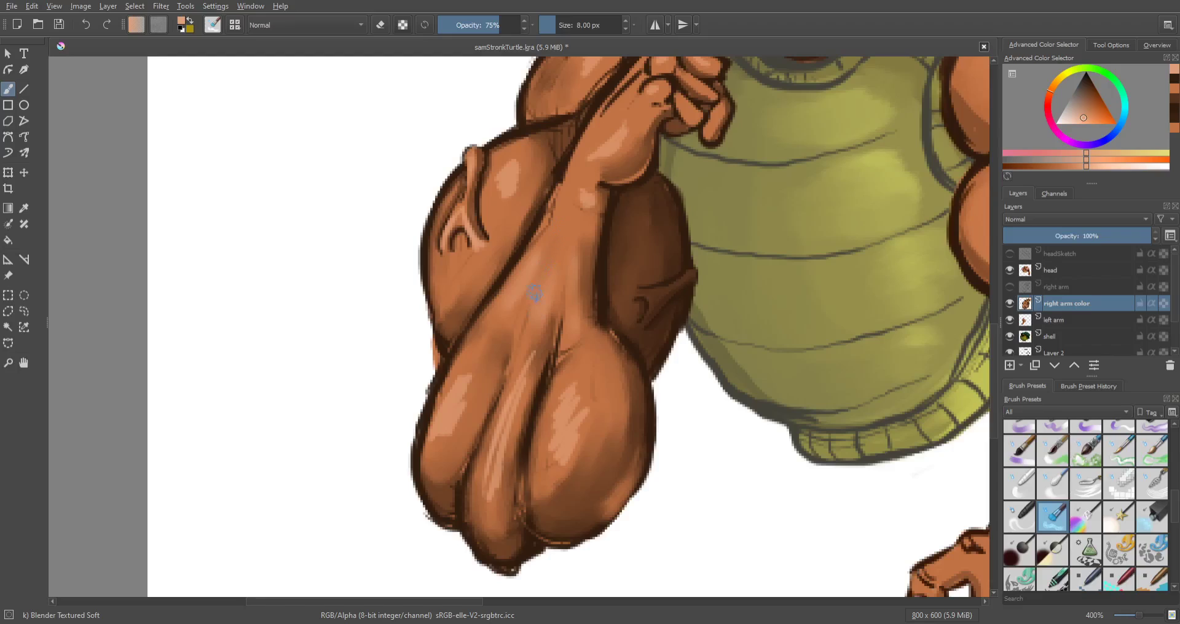
{"action": "mouse_move", "coordinate": [526, 364]}
{"action": "left_mouse_down"}
{"action": "mouse_move", "coordinate": [495, 445]}
{"action": "mouse_move", "coordinate": [500, 477]}
{"action": "mouse_move", "coordinate": [556, 381]}
{"action": "mouse_move", "coordinate": [572, 405]}
{"action": "mouse_move", "coordinate": [545, 457]}
{"action": "mouse_move", "coordinate": [578, 410]}
{"action": "left_mouse_up"}
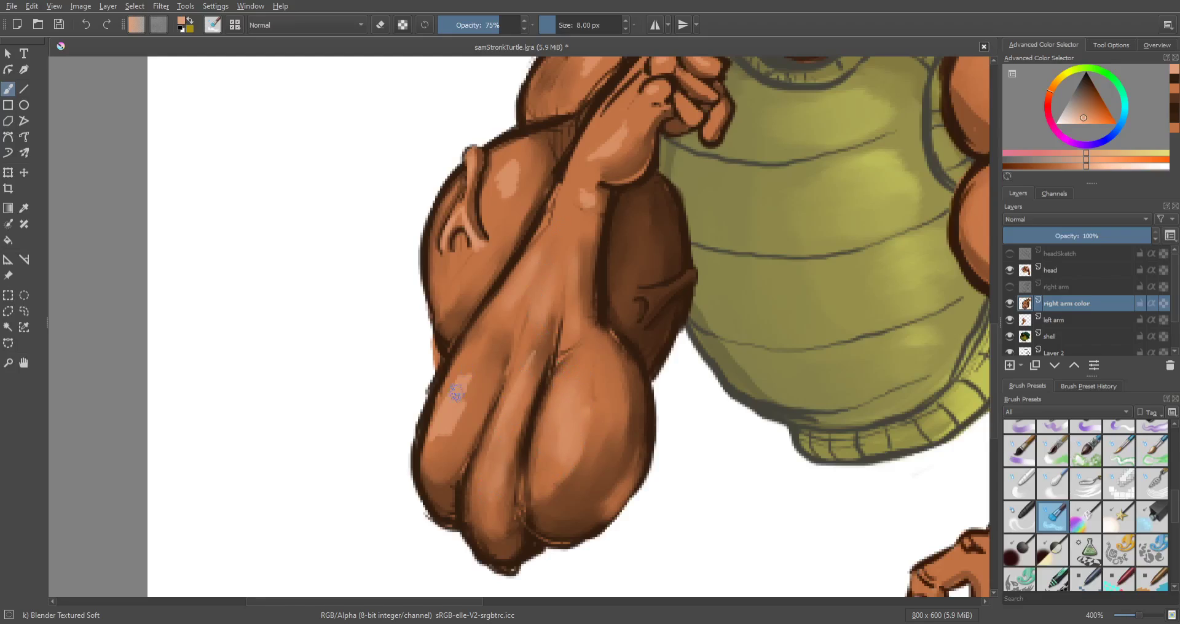
{"action": "mouse_move", "coordinate": [456, 393]}
{"action": "left_mouse_down"}
{"action": "mouse_move", "coordinate": [435, 426]}
{"action": "mouse_move", "coordinate": [468, 383]}
{"action": "mouse_move", "coordinate": [452, 427]}
{"action": "left_mouse_up"}
Step: Blend the highlights on the outer upper-arm muscle, hand and wrist, and save the file
{"action": "left_click_drag", "start_coordinate": [505, 182], "coordinate": [510, 184]}
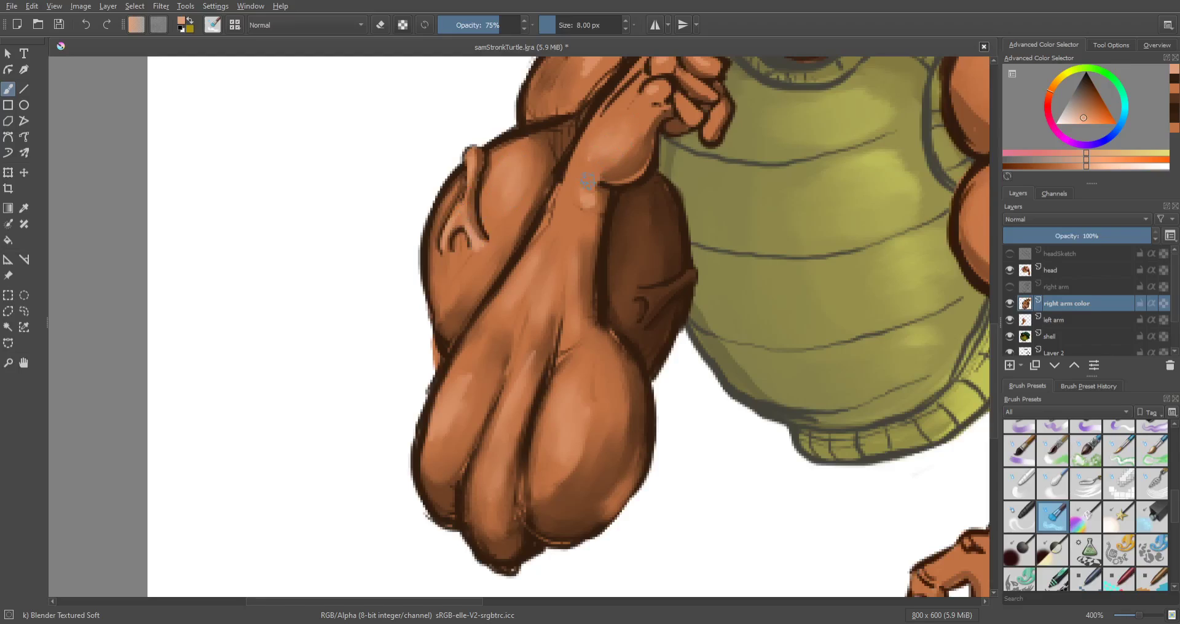
{"action": "left_click_drag", "start_coordinate": [590, 185], "coordinate": [570, 311]}
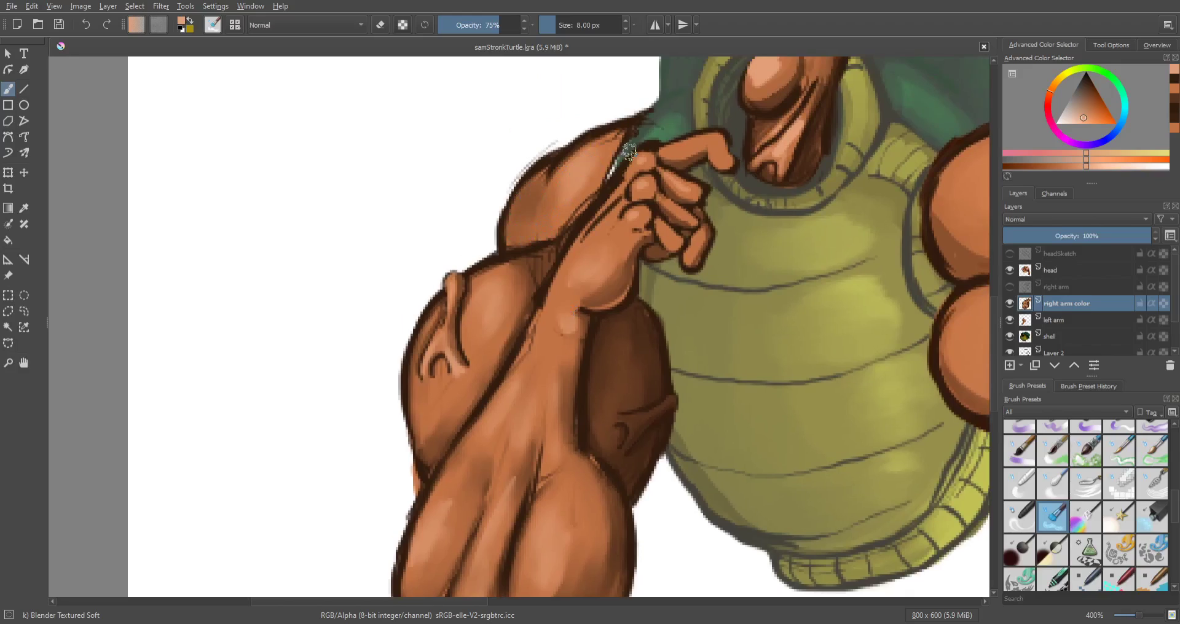
{"action": "key", "text": "ctrl+s"}
Step: Set the shell layer's opacity to 100% and make the head layer active
{"action": "scroll", "coordinate": [534, 331], "scroll_direction": "down", "scroll_amount": 3}
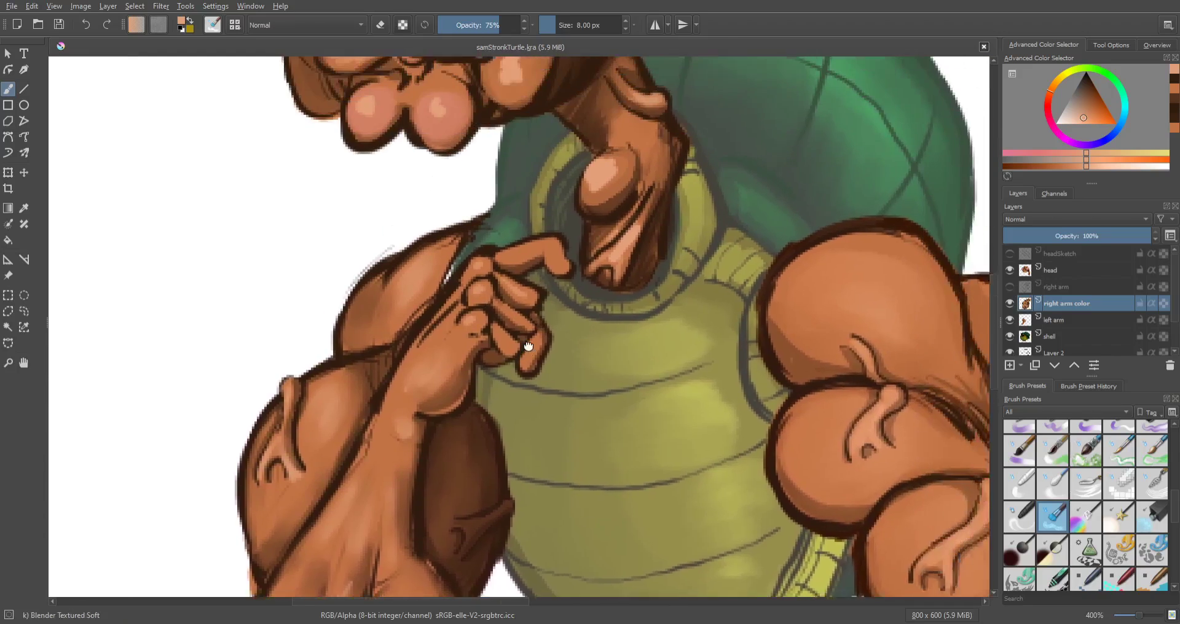
{"action": "scroll", "coordinate": [534, 332], "scroll_direction": "down", "scroll_amount": 2}
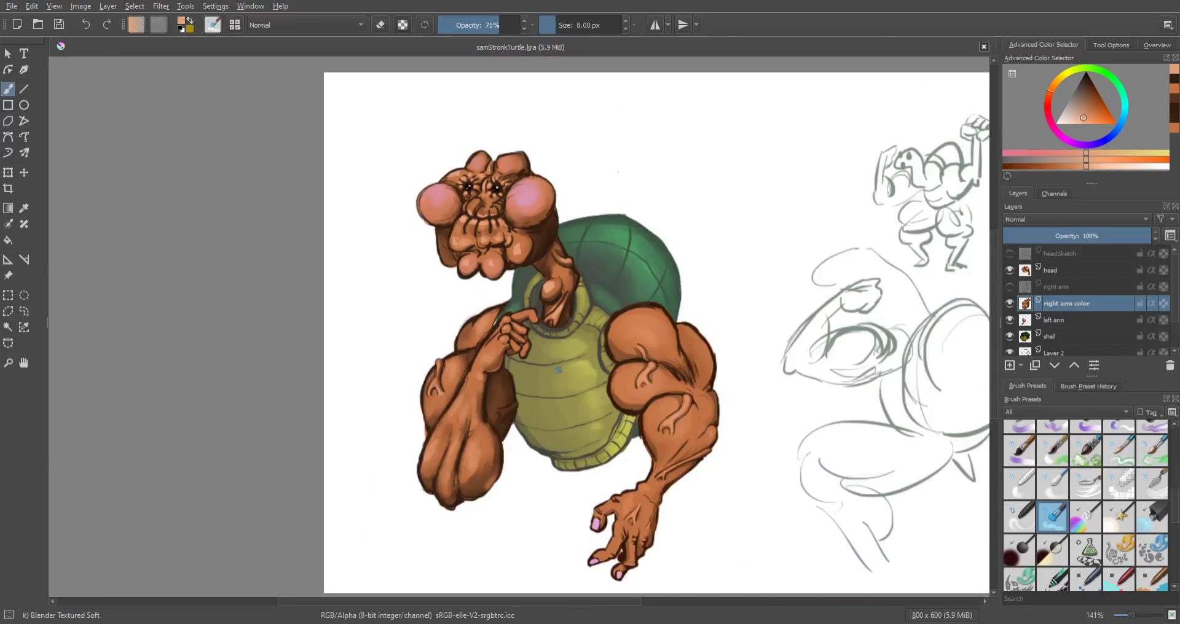
{"action": "scroll", "coordinate": [558, 369], "scroll_direction": "up", "scroll_amount": 2}
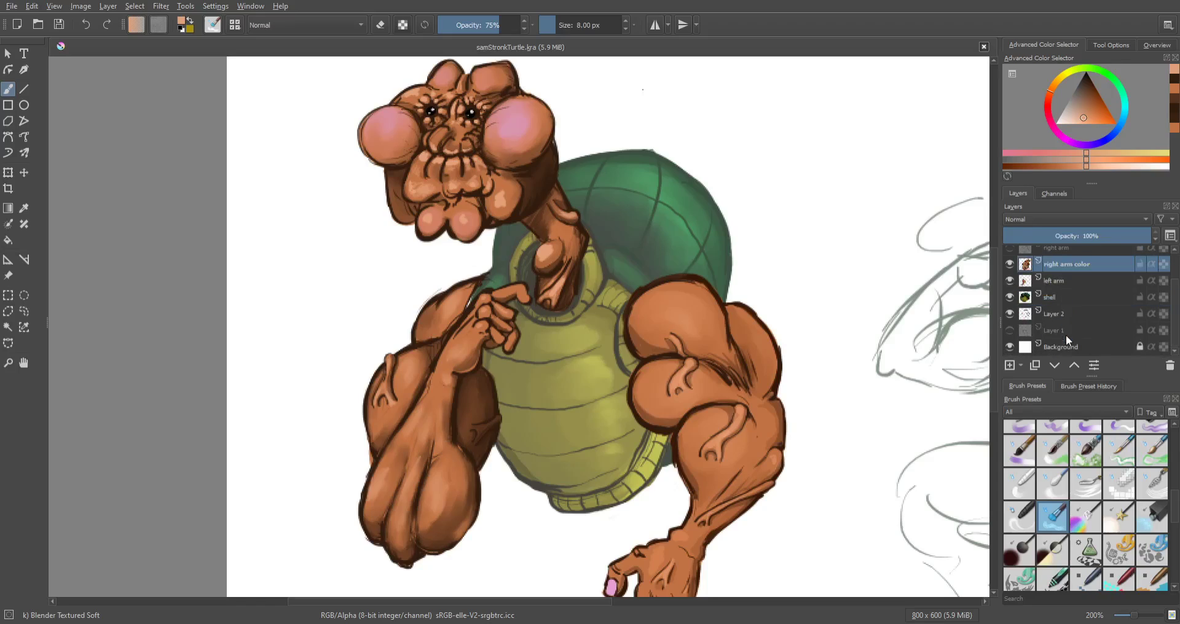
{"action": "left_click", "coordinate": [1060, 297]}
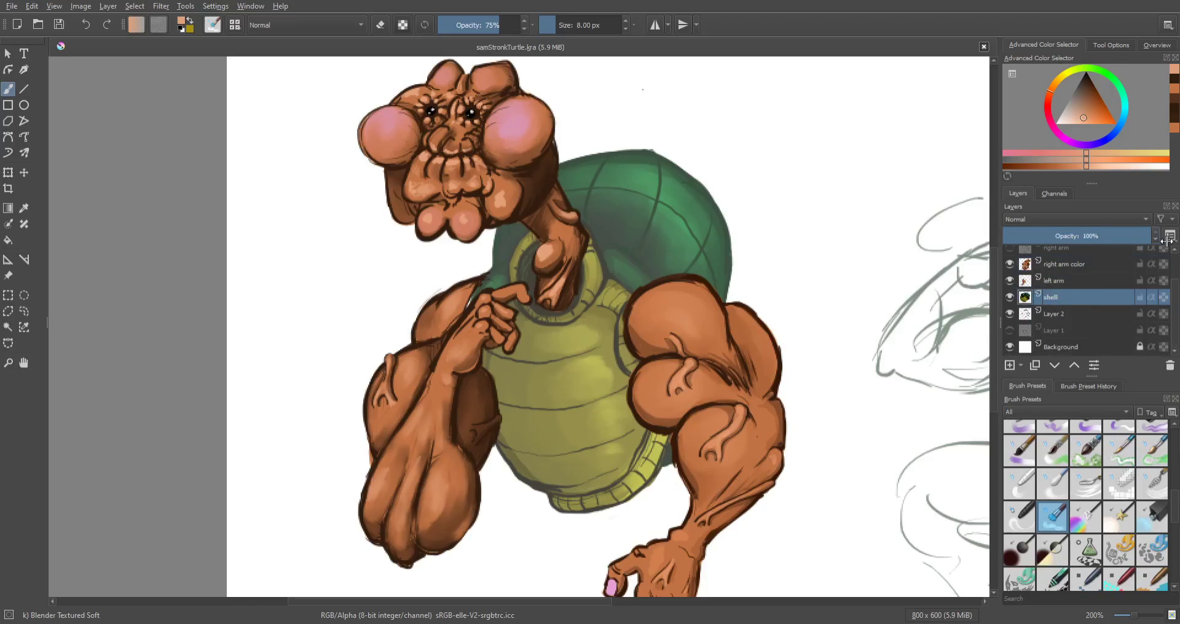
{"action": "left_click_drag", "start_coordinate": [1166, 242], "coordinate": [1167, 242]}
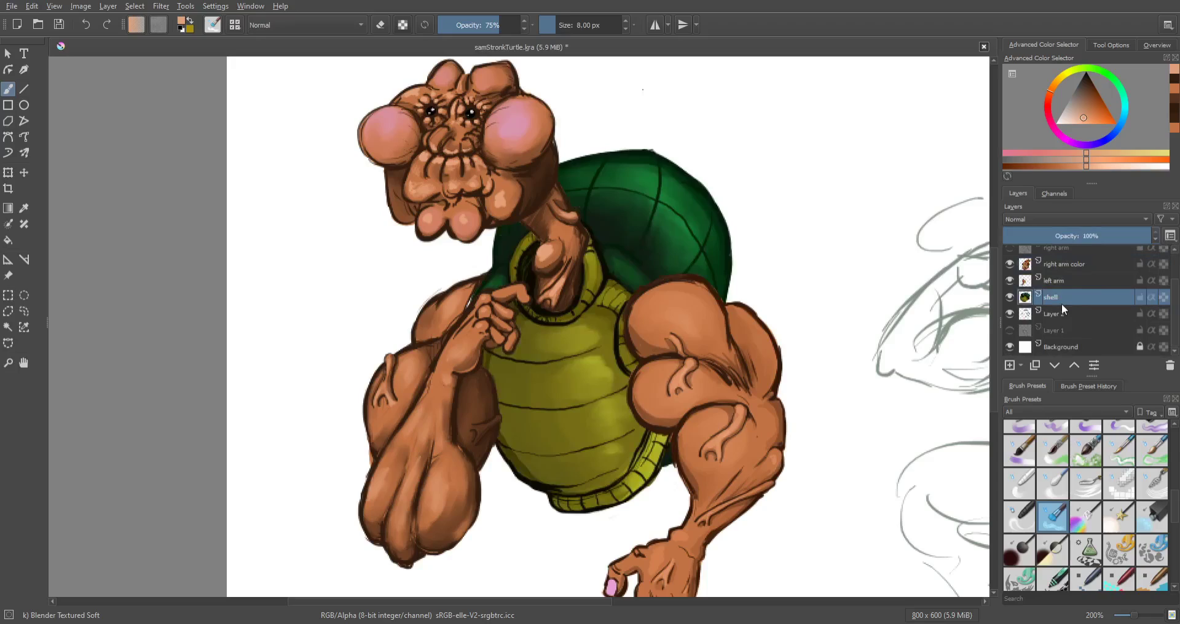
{"action": "scroll", "coordinate": [1083, 314], "scroll_direction": "up", "scroll_amount": 1}
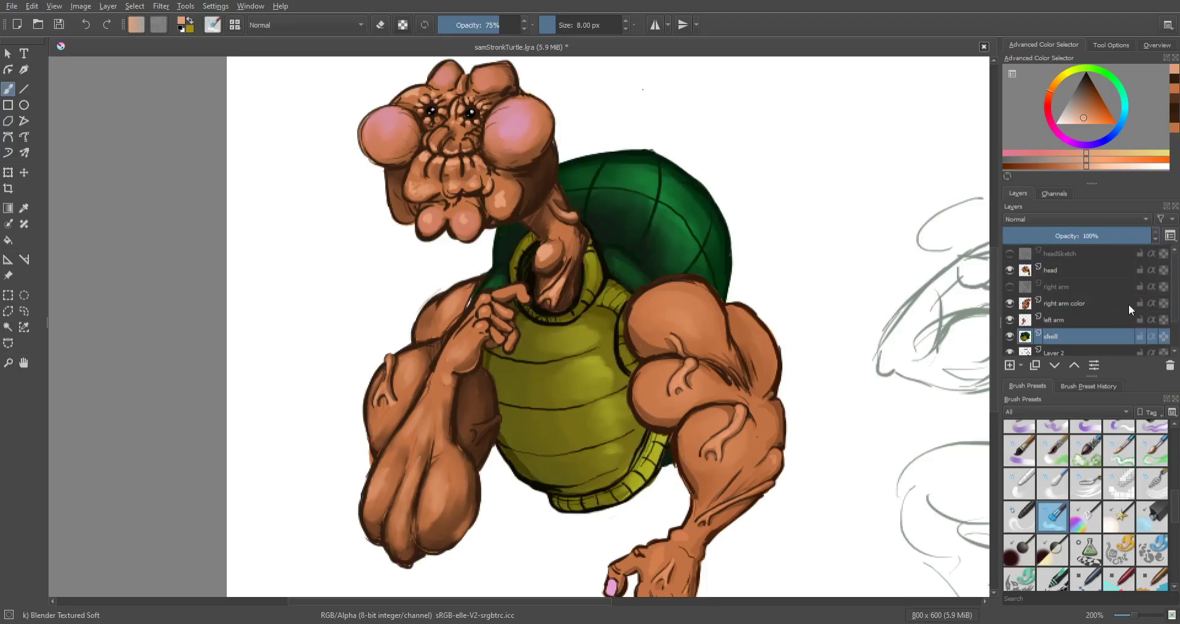
{"action": "left_click", "coordinate": [1057, 273]}
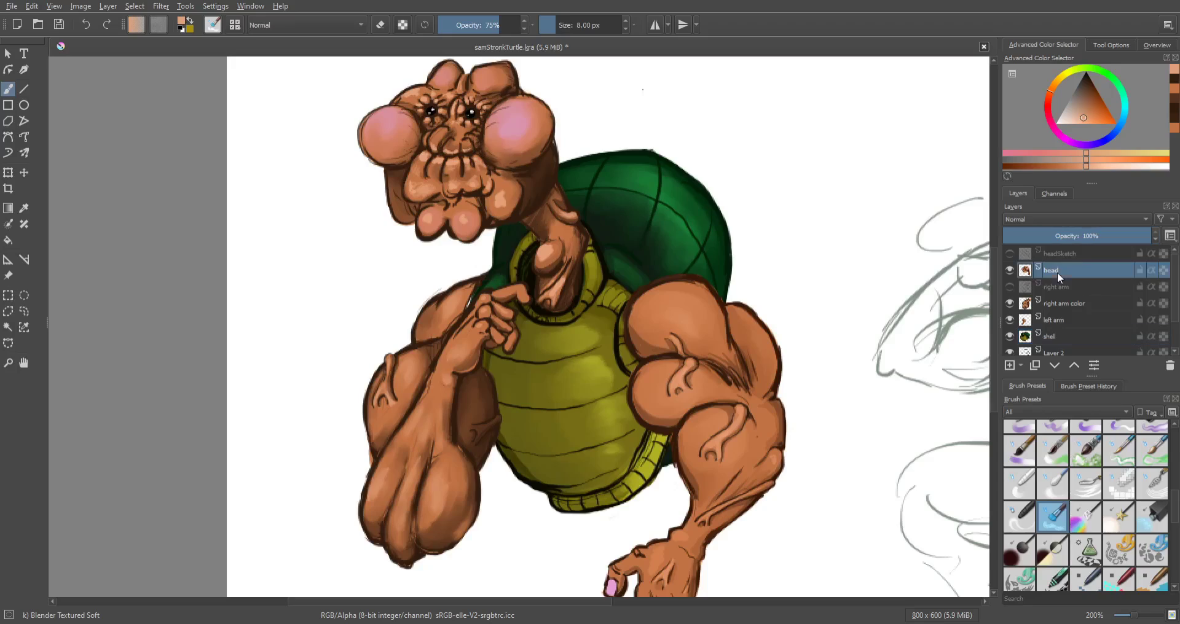
Step: Add a new paint layer above the head layer and name it "shell collar"
{"action": "left_click", "coordinate": [1011, 365]}
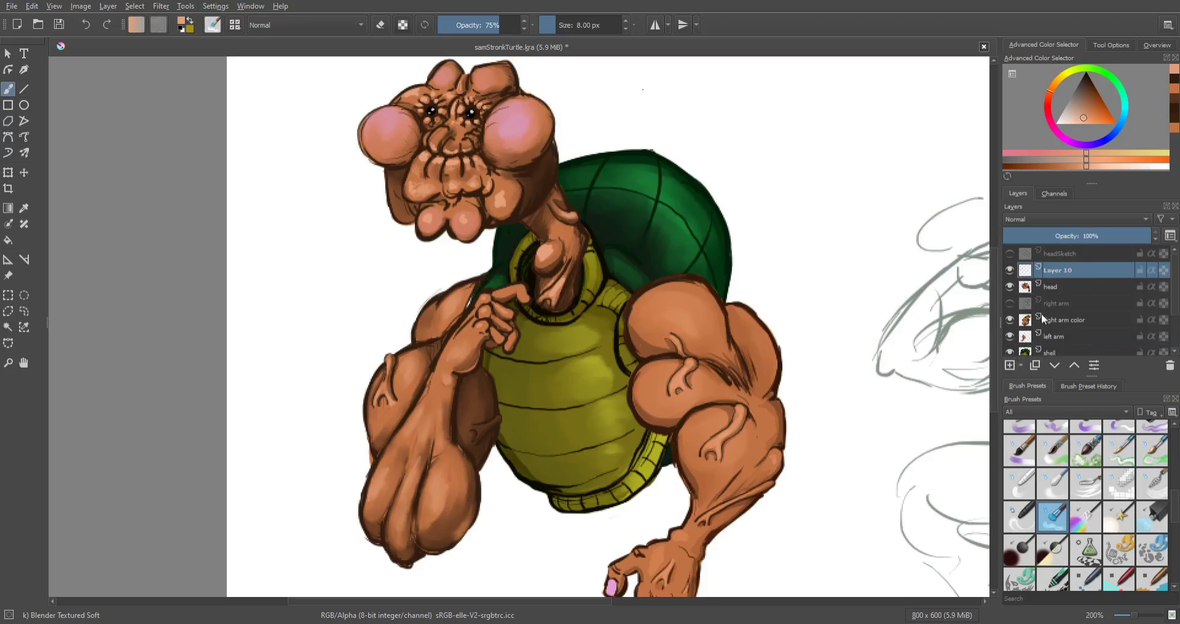
{"action": "double_click", "coordinate": [1059, 272]}
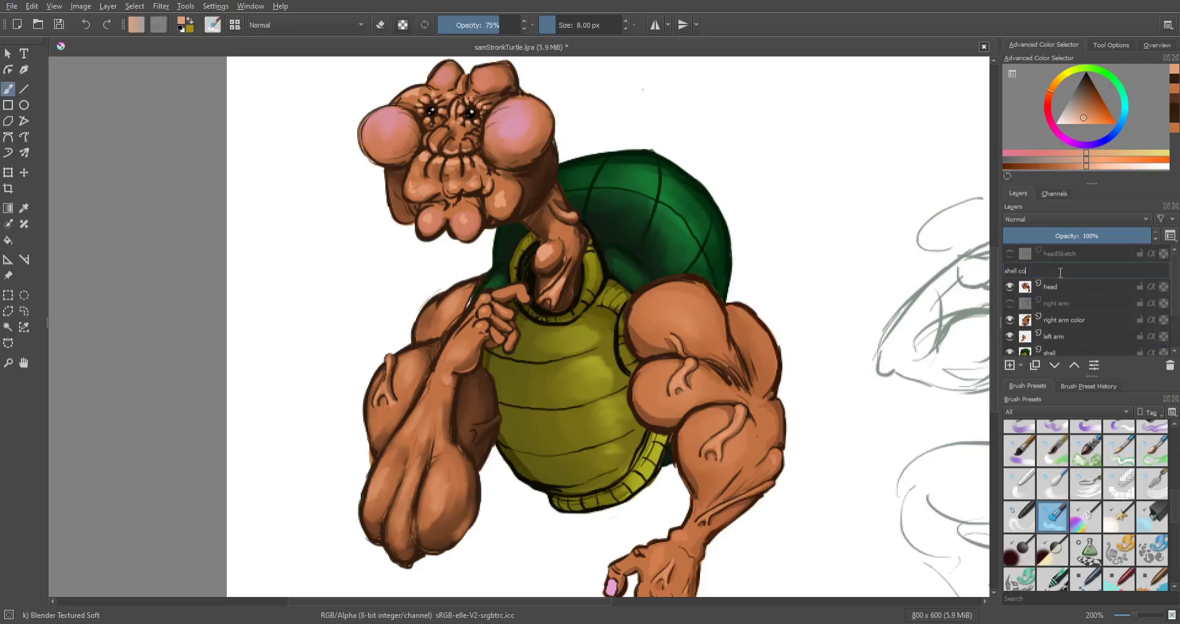
{"action": "key", "text": "Return"}
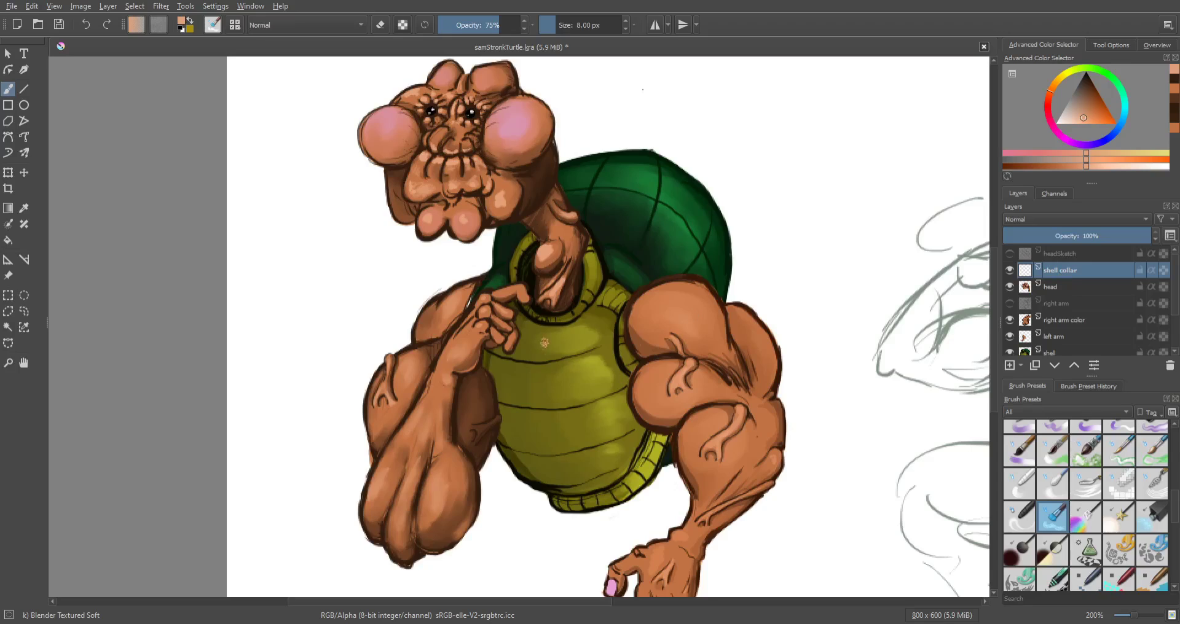
Step: Paint the collar's front rim line across the base of the neck using the Basic-5 Size brush at 10 px in black sampled from the outline
{"action": "scroll", "coordinate": [539, 356], "scroll_direction": "up", "scroll_amount": 2}
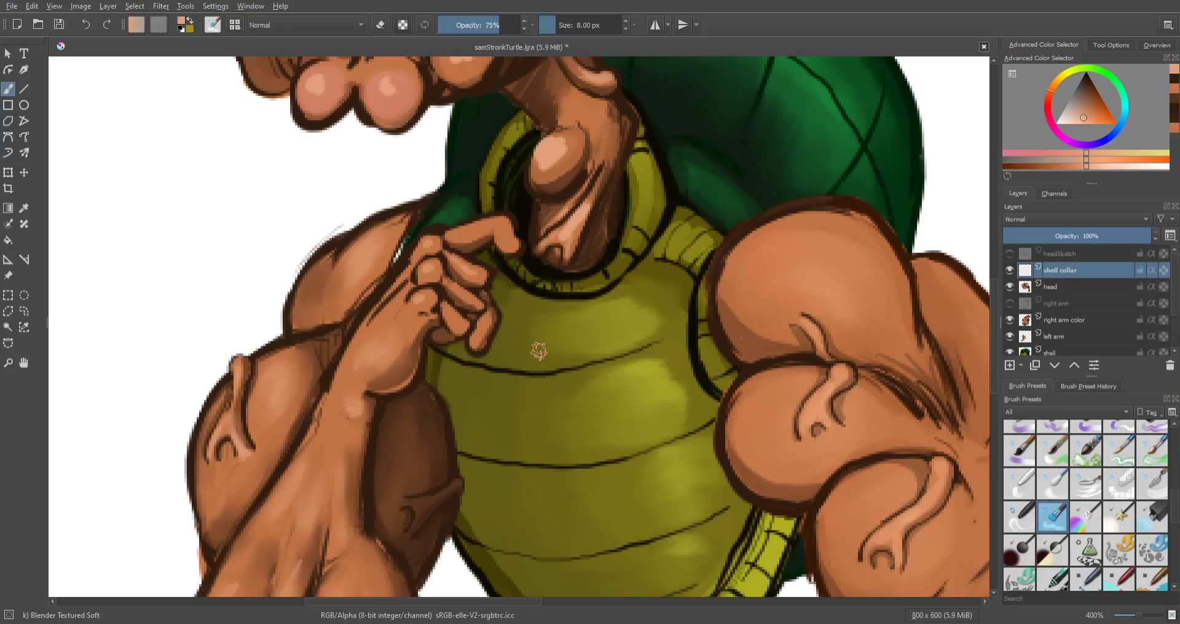
{"action": "left_click_drag", "start_coordinate": [540, 354], "coordinate": [560, 425]}
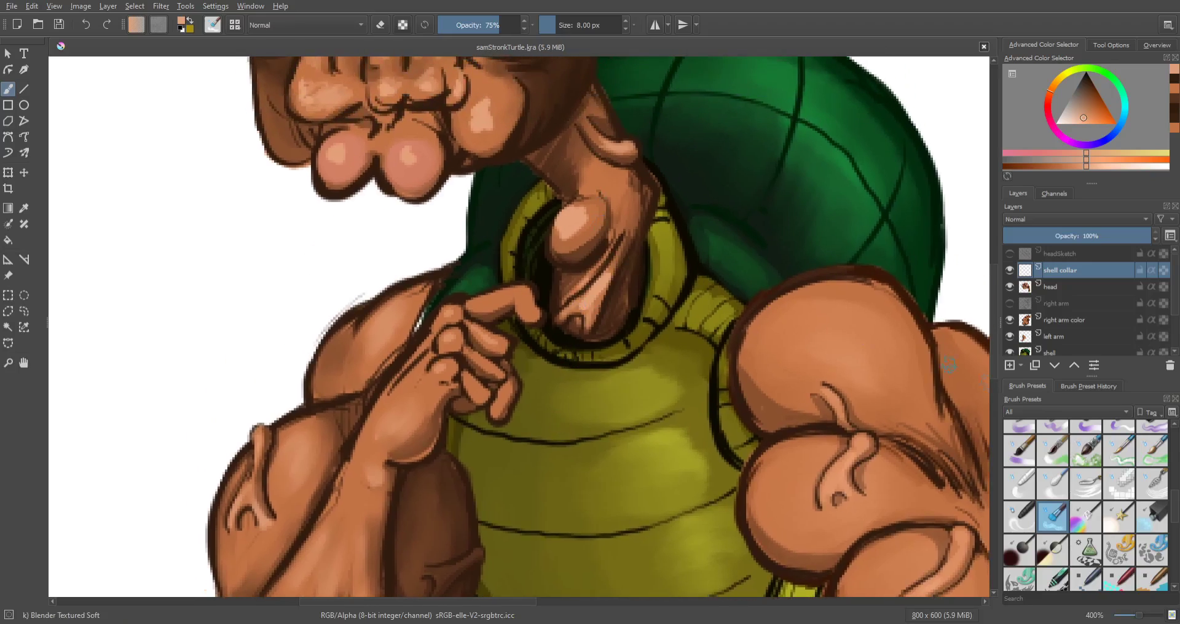
{"action": "scroll", "coordinate": [1173, 469], "scroll_direction": "up", "scroll_amount": 5}
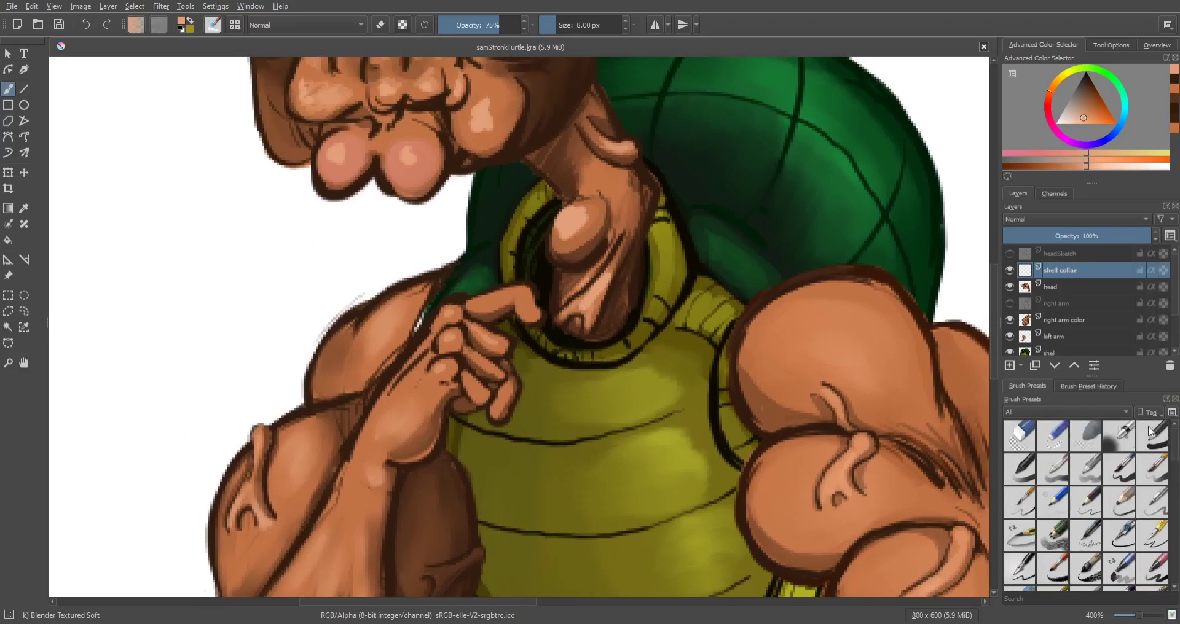
{"action": "left_click", "coordinate": [1127, 474]}
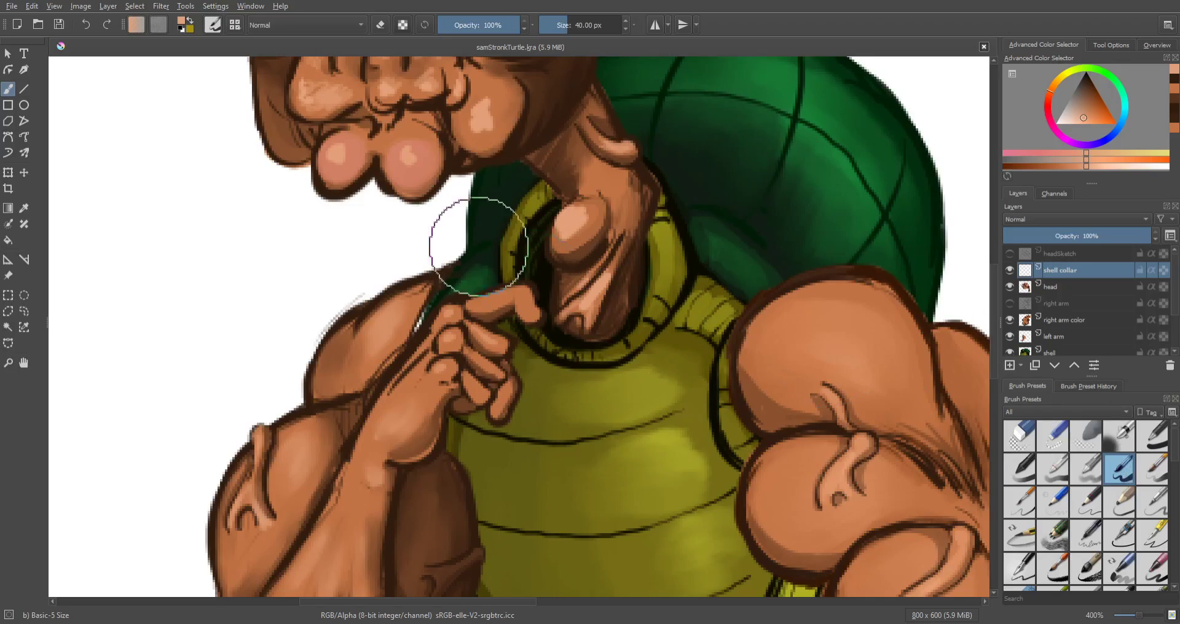
{"action": "key", "text": "bracketleft"}
{"action": "key", "text": "bracketleft"}
{"action": "key", "text": "bracketleft"}
{"action": "key", "text": "bracketleft"}
{"action": "key", "text": "bracketleft"}
{"action": "key", "text": "bracketleft"}
{"action": "key", "text": "bracketleft"}
{"action": "key", "text": "bracketleft"}
{"action": "key", "text": "bracketleft"}
{"action": "key", "text": "bracketleft"}
{"action": "key", "text": "bracketleft"}
{"action": "key", "text": "bracketleft"}
{"action": "key", "text": "bracketleft"}
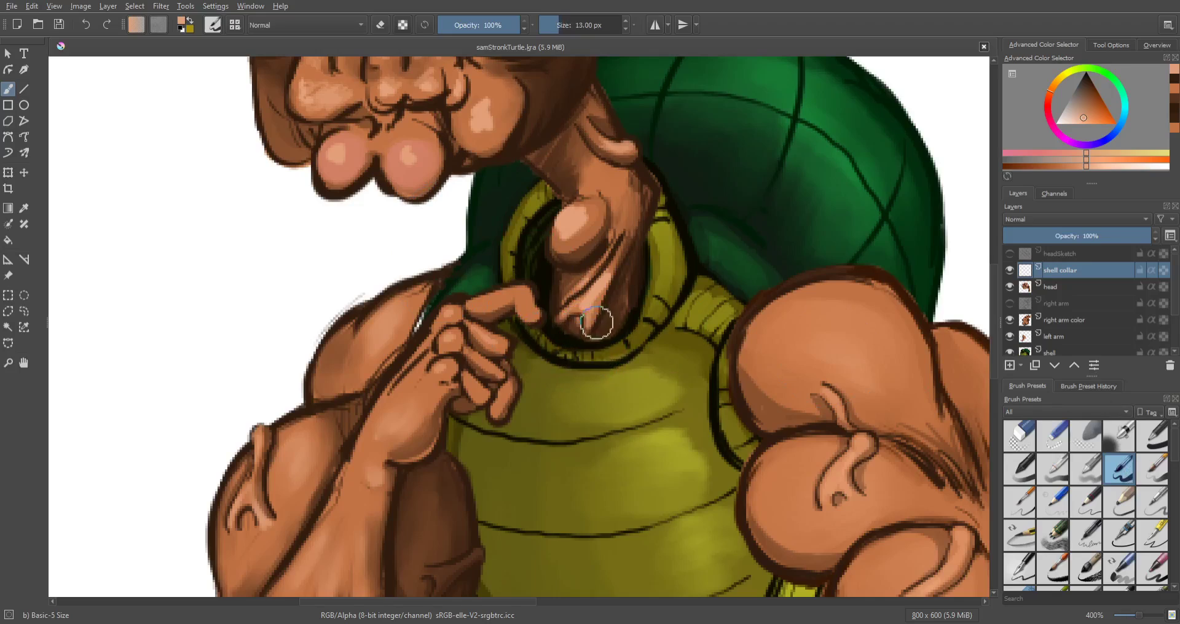
{"action": "key", "text": "p"}
{"action": "left_click", "coordinate": [695, 267]}
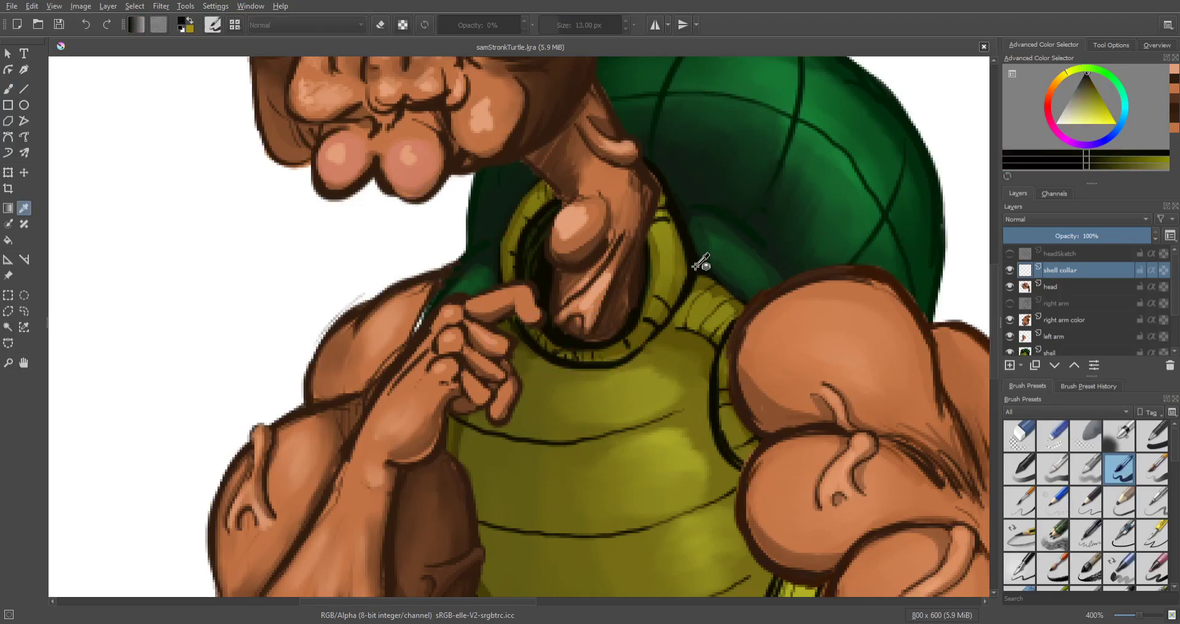
{"action": "key", "text": "b"}
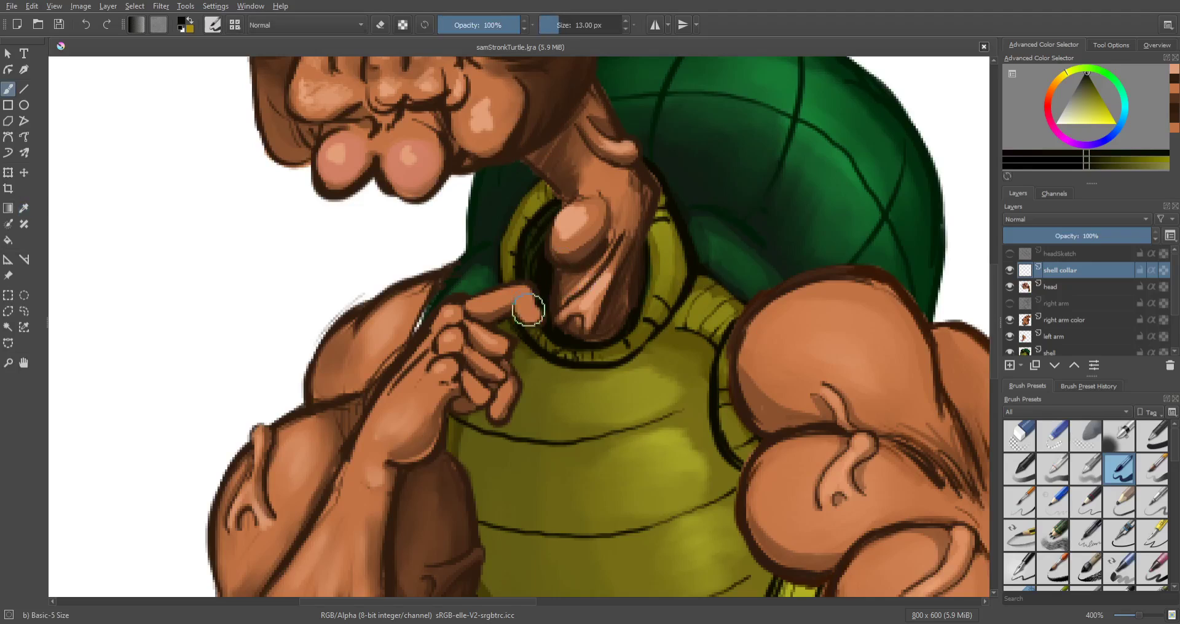
{"action": "key", "text": "bracketleft"}
{"action": "key", "text": "bracketleft"}
{"action": "key", "text": "bracketleft"}
{"action": "mouse_move", "coordinate": [514, 317]}
{"action": "left_mouse_down"}
{"action": "mouse_move", "coordinate": [632, 295]}
{"action": "mouse_move", "coordinate": [653, 266]}
{"action": "left_mouse_up"}
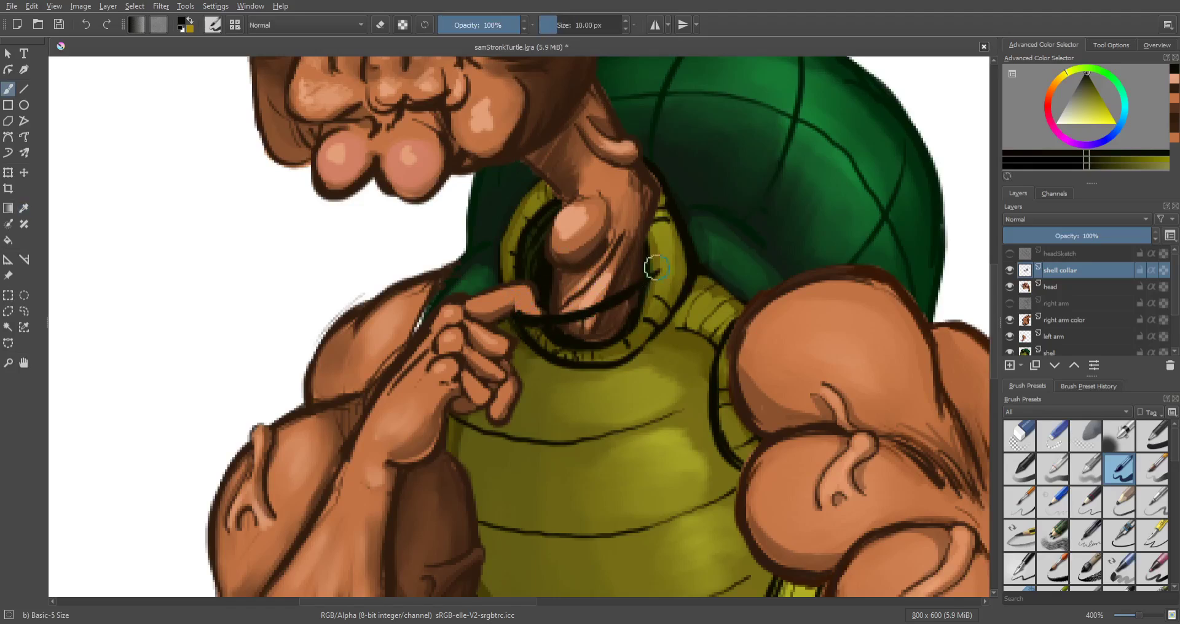
Step: Outline the collar's lower edge, folds and outer side in black, and sample the shell's dark green for the edge beside it
{"action": "left_click_drag", "start_coordinate": [654, 335], "coordinate": [629, 344]}
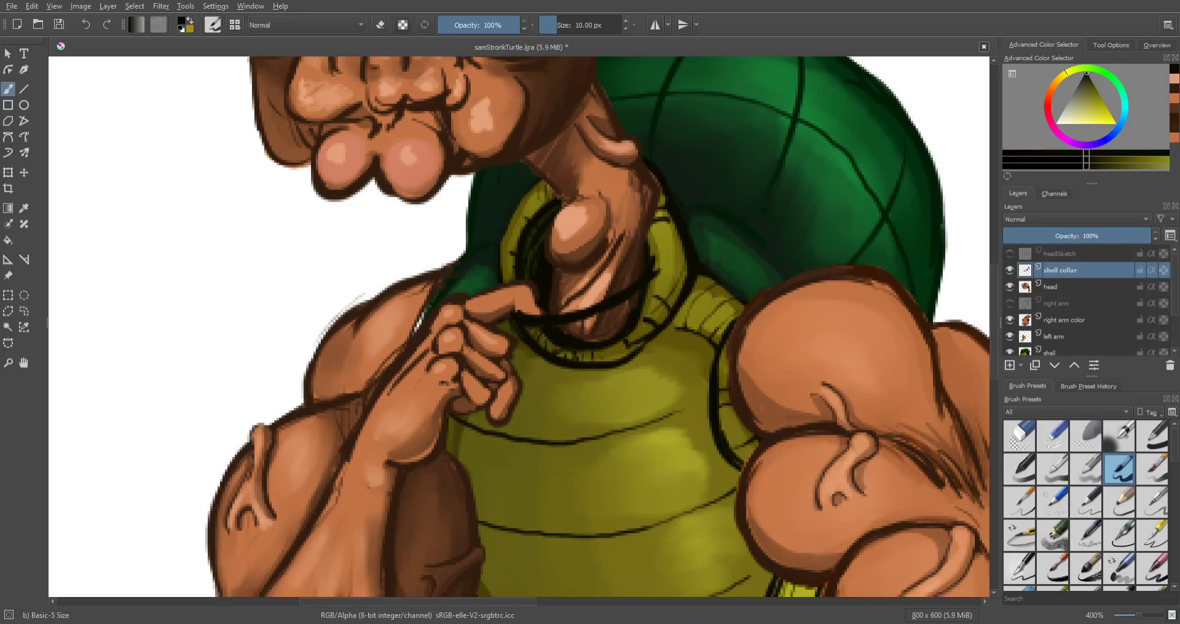
{"action": "left_click_drag", "start_coordinate": [657, 296], "coordinate": [673, 306]}
{"action": "left_click_drag", "start_coordinate": [615, 345], "coordinate": [592, 352]}
{"action": "mouse_move", "coordinate": [671, 299]}
{"action": "left_mouse_down"}
{"action": "mouse_move", "coordinate": [580, 347]}
{"action": "mouse_move", "coordinate": [506, 320]}
{"action": "mouse_move", "coordinate": [563, 367]}
{"action": "mouse_move", "coordinate": [535, 371]}
{"action": "mouse_move", "coordinate": [538, 352]}
{"action": "left_mouse_up"}
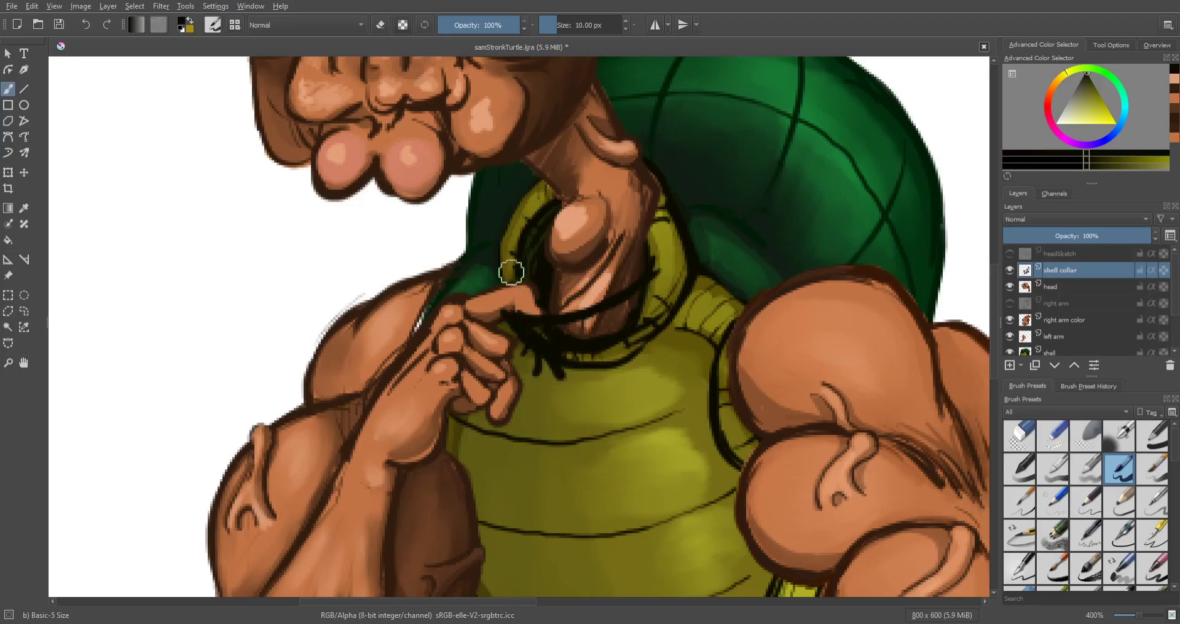
{"action": "mouse_move", "coordinate": [502, 266]}
{"action": "left_mouse_down"}
{"action": "mouse_move", "coordinate": [490, 289]}
{"action": "mouse_move", "coordinate": [528, 212]}
{"action": "mouse_move", "coordinate": [527, 237]}
{"action": "mouse_move", "coordinate": [501, 231]}
{"action": "mouse_move", "coordinate": [558, 213]}
{"action": "mouse_move", "coordinate": [521, 273]}
{"action": "mouse_move", "coordinate": [554, 223]}
{"action": "mouse_move", "coordinate": [520, 216]}
{"action": "left_mouse_up"}
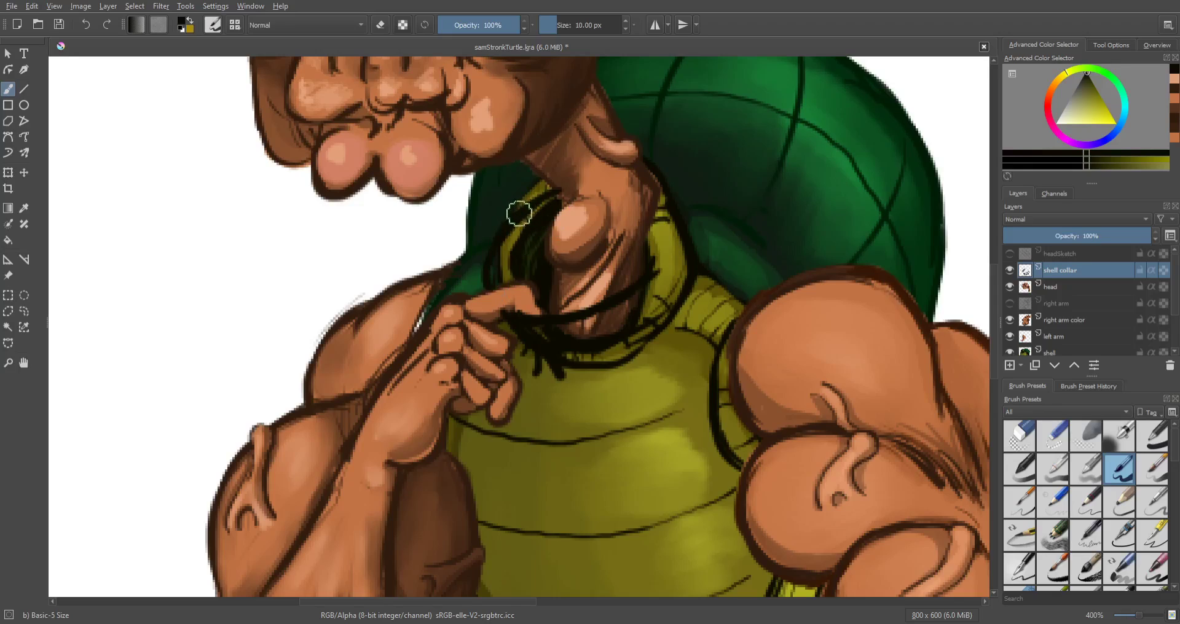
{"action": "left_click", "coordinate": [500, 202], "text": "ctrl"}
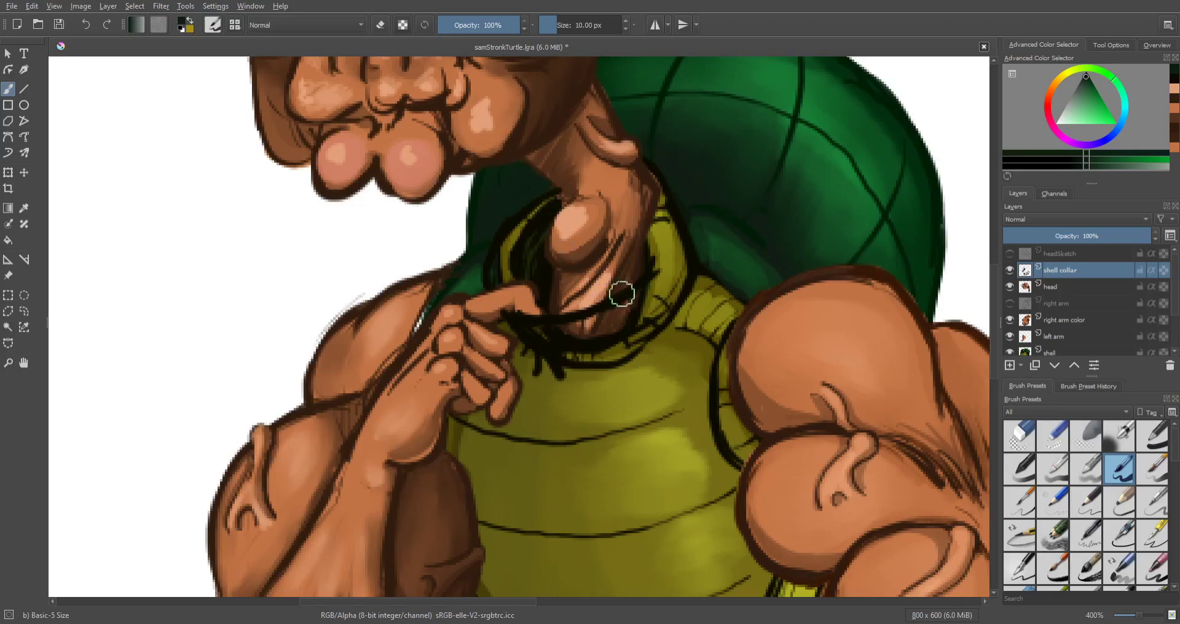
Step: Fill the collar's front band and the side behind the raised hand with olive sampled from the existing collar
{"action": "left_click", "coordinate": [673, 239], "text": "ctrl"}
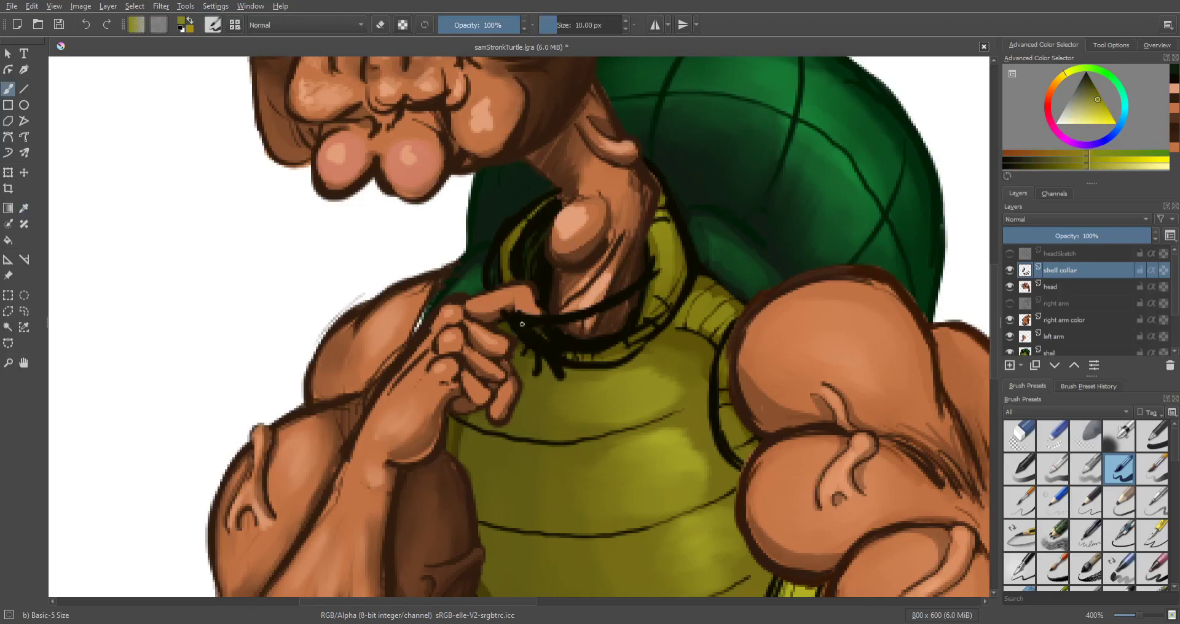
{"action": "left_click_drag", "start_coordinate": [539, 326], "coordinate": [653, 287]}
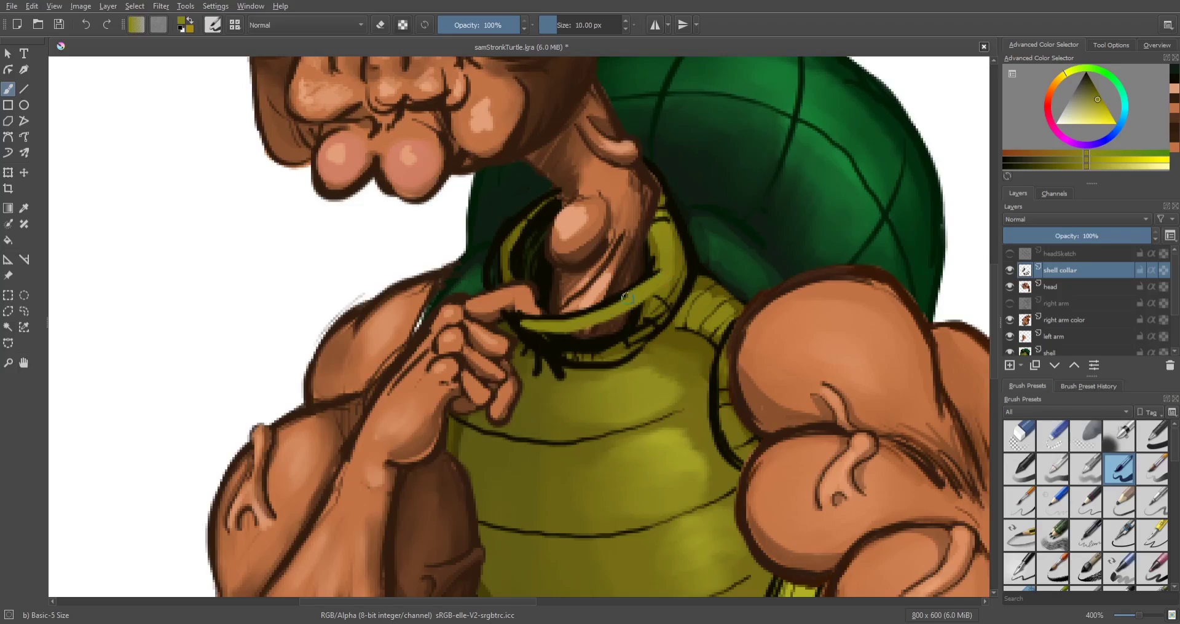
{"action": "mouse_move", "coordinate": [526, 329]}
{"action": "left_mouse_down"}
{"action": "mouse_move", "coordinate": [610, 328]}
{"action": "mouse_move", "coordinate": [666, 286]}
{"action": "left_mouse_up"}
{"action": "mouse_move", "coordinate": [535, 331]}
{"action": "left_mouse_down"}
{"action": "mouse_move", "coordinate": [563, 343]}
{"action": "mouse_move", "coordinate": [611, 333]}
{"action": "mouse_move", "coordinate": [668, 282]}
{"action": "left_mouse_up"}
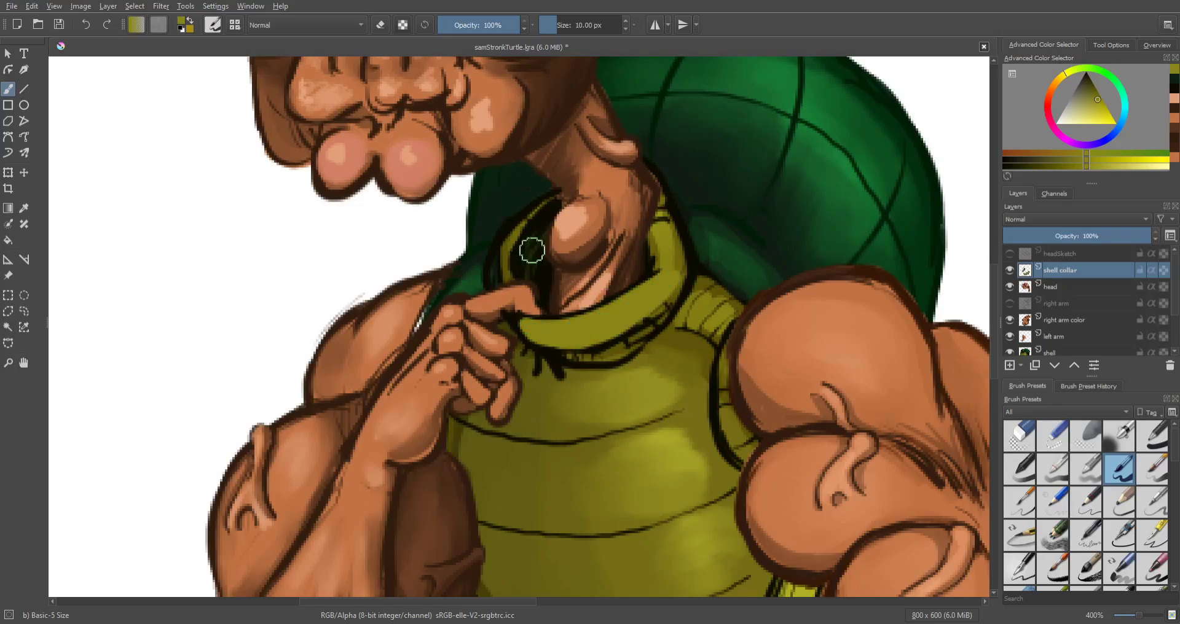
{"action": "left_click_drag", "start_coordinate": [495, 274], "coordinate": [508, 234]}
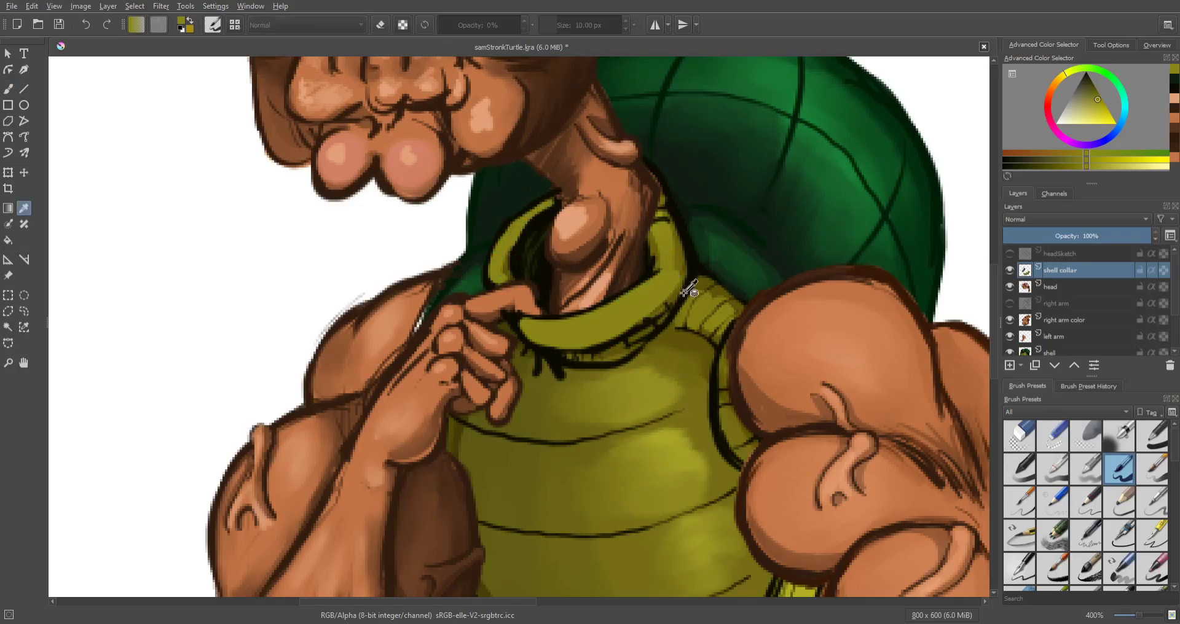
Step: Darken the collar's inner opening with black sampled from the outline and add short crease strokes along its lower edge
{"action": "left_click", "coordinate": [698, 272], "text": "ctrl"}
{"action": "mouse_move", "coordinate": [649, 286]}
{"action": "left_mouse_down"}
{"action": "mouse_move", "coordinate": [668, 263]}
{"action": "mouse_move", "coordinate": [656, 269]}
{"action": "mouse_move", "coordinate": [663, 235]}
{"action": "mouse_move", "coordinate": [649, 277]}
{"action": "mouse_move", "coordinate": [655, 239]}
{"action": "mouse_move", "coordinate": [648, 259]}
{"action": "mouse_move", "coordinate": [652, 284]}
{"action": "left_mouse_up"}
{"action": "mouse_move", "coordinate": [556, 207]}
{"action": "left_mouse_down"}
{"action": "mouse_move", "coordinate": [519, 262]}
{"action": "mouse_move", "coordinate": [522, 240]}
{"action": "mouse_move", "coordinate": [520, 260]}
{"action": "mouse_move", "coordinate": [532, 251]}
{"action": "mouse_move", "coordinate": [524, 275]}
{"action": "mouse_move", "coordinate": [542, 301]}
{"action": "mouse_move", "coordinate": [539, 263]}
{"action": "left_mouse_up"}
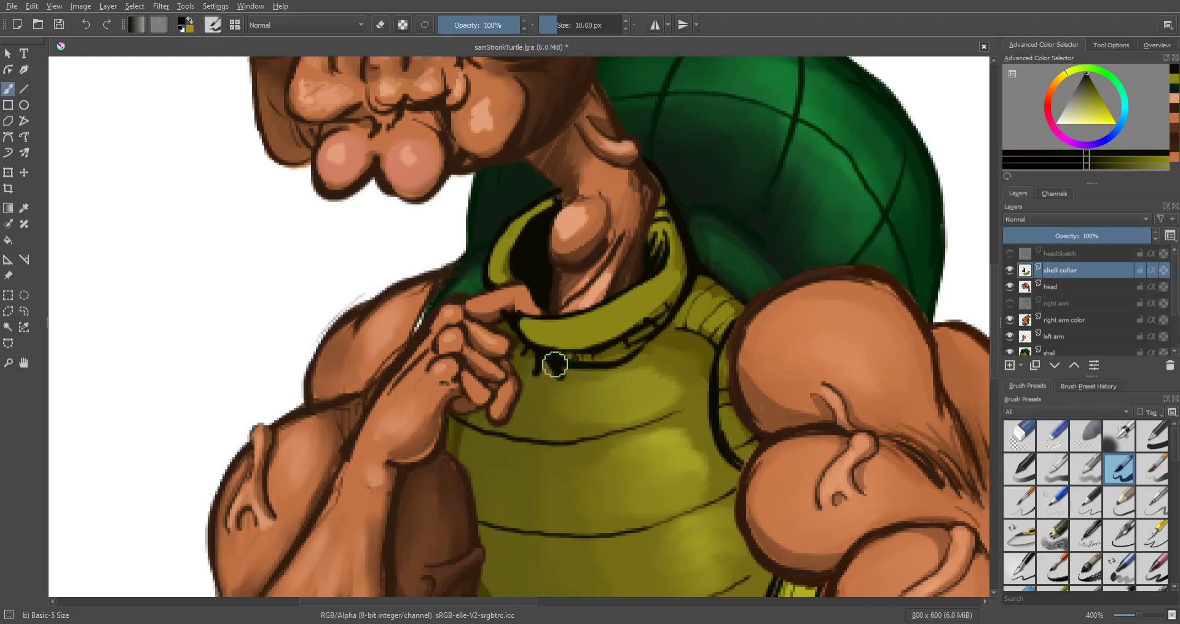
{"action": "mouse_move", "coordinate": [637, 348]}
{"action": "left_mouse_down"}
{"action": "mouse_move", "coordinate": [611, 353]}
{"action": "mouse_move", "coordinate": [626, 363]}
{"action": "mouse_move", "coordinate": [606, 355]}
{"action": "mouse_move", "coordinate": [654, 355]}
{"action": "mouse_move", "coordinate": [653, 382]}
{"action": "mouse_move", "coordinate": [577, 364]}
{"action": "mouse_move", "coordinate": [619, 394]}
{"action": "left_mouse_up"}
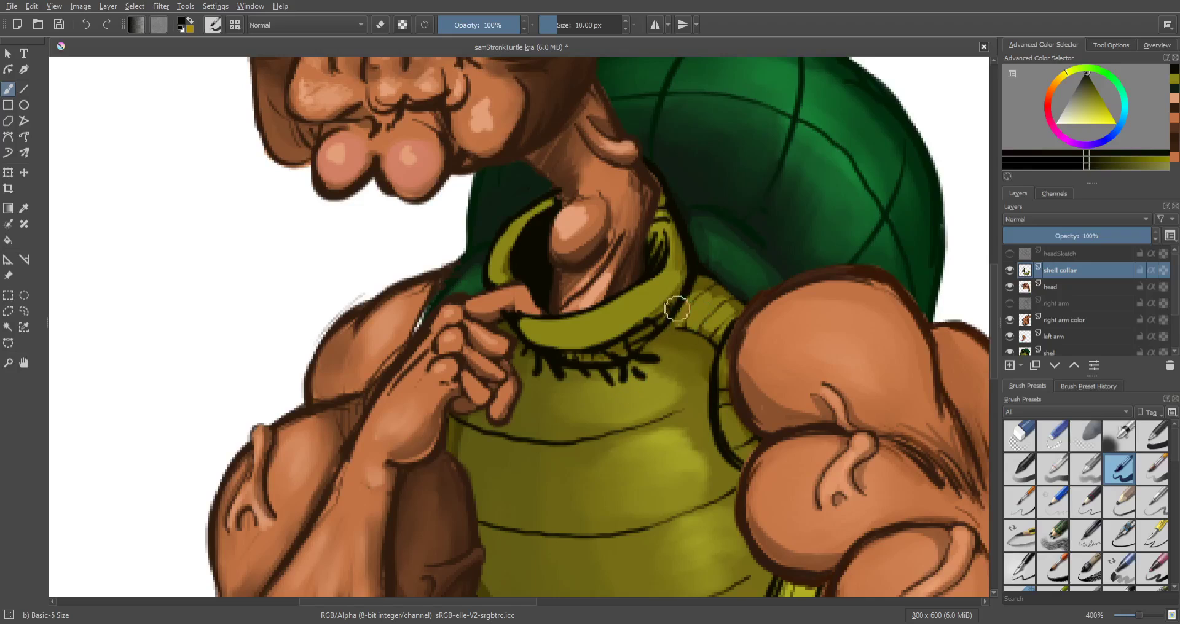
{"action": "left_click_drag", "start_coordinate": [674, 308], "coordinate": [677, 323]}
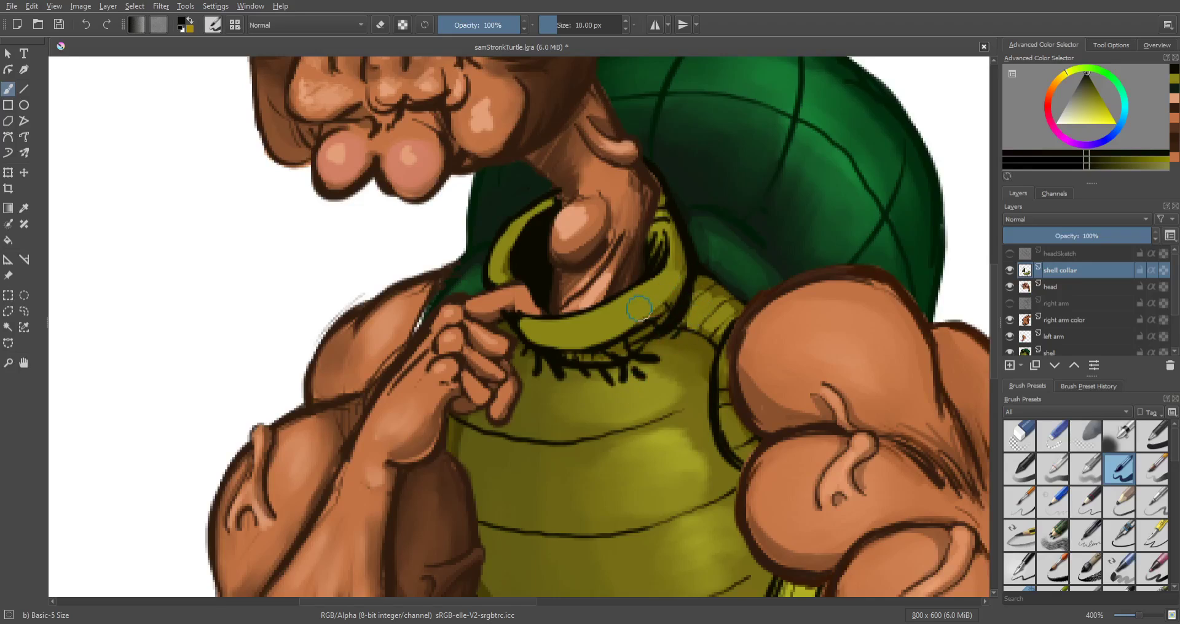
Step: Sample a darker olive from the collar and start shading the collar band with the 10 px brush
{"action": "key", "text": "p"}
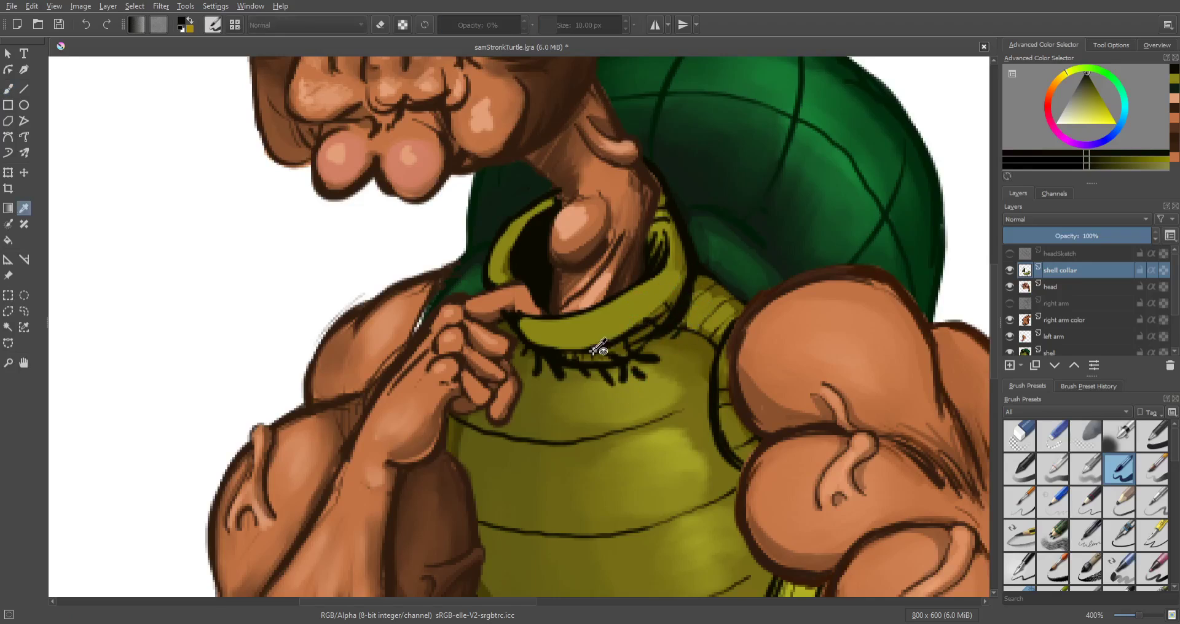
{"action": "left_click", "coordinate": [680, 258]}
{"action": "key", "text": "b"}
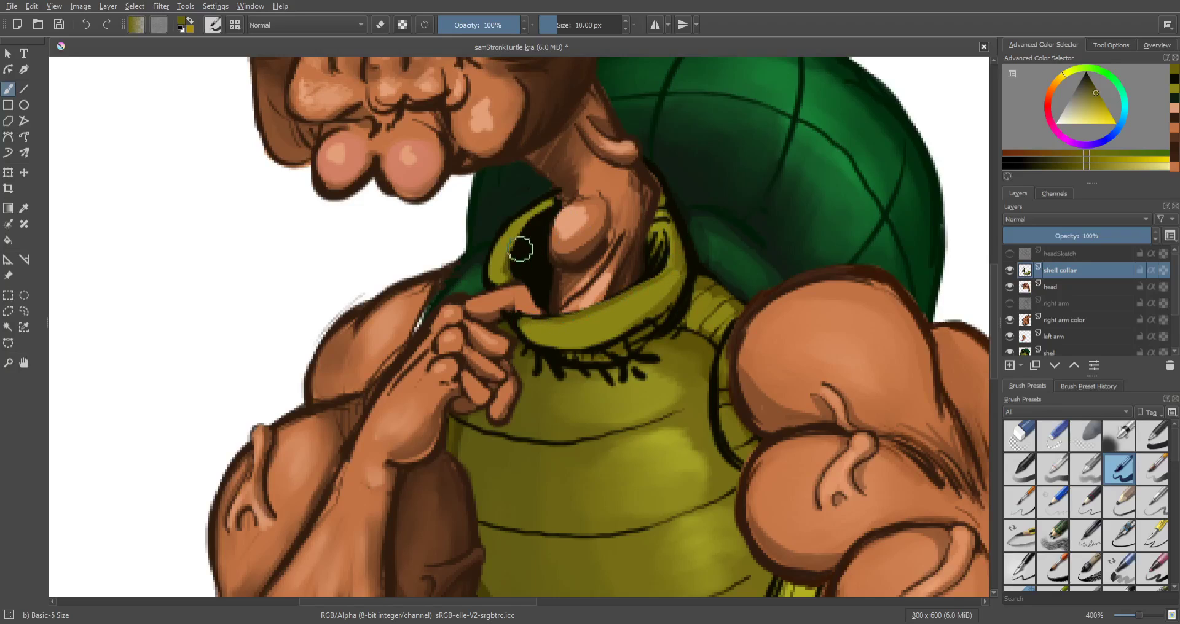
Step: Touch up the collar's inside and lower creases with olive strokes, and add bright yellow highlights to its rim and the folds below
{"action": "mouse_move", "coordinate": [526, 271]}
{"action": "left_mouse_down"}
{"action": "mouse_move", "coordinate": [537, 228]}
{"action": "mouse_move", "coordinate": [537, 274]}
{"action": "mouse_move", "coordinate": [576, 295]}
{"action": "mouse_move", "coordinate": [588, 318]}
{"action": "mouse_move", "coordinate": [547, 295]}
{"action": "mouse_move", "coordinate": [549, 342]}
{"action": "mouse_move", "coordinate": [525, 327]}
{"action": "left_mouse_up"}
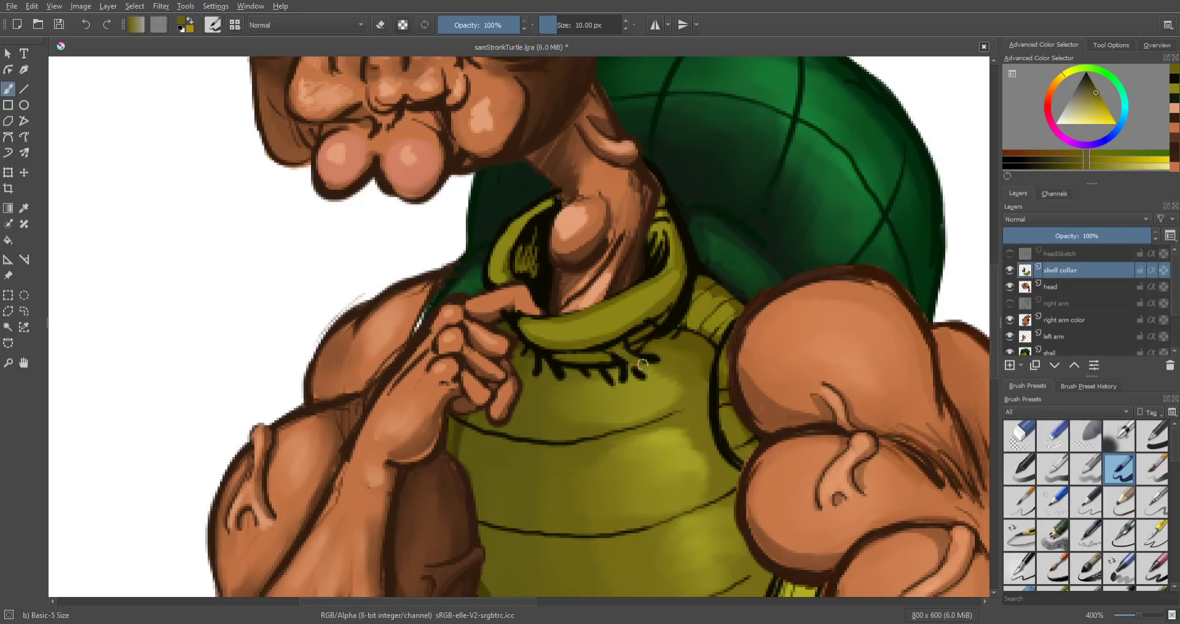
{"action": "mouse_move", "coordinate": [621, 352]}
{"action": "left_mouse_down"}
{"action": "mouse_move", "coordinate": [629, 371]}
{"action": "mouse_move", "coordinate": [562, 369]}
{"action": "left_mouse_up"}
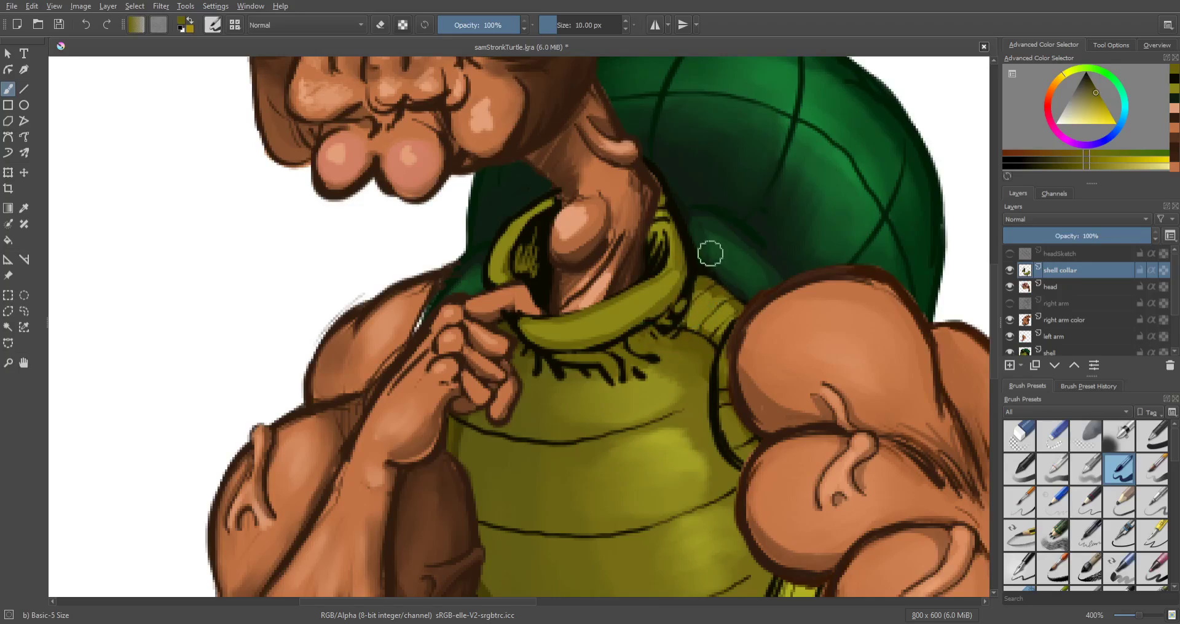
{"action": "left_click", "coordinate": [1102, 121]}
{"action": "mouse_move", "coordinate": [542, 329]}
{"action": "left_mouse_down"}
{"action": "mouse_move", "coordinate": [602, 320]}
{"action": "mouse_move", "coordinate": [573, 321]}
{"action": "left_mouse_up"}
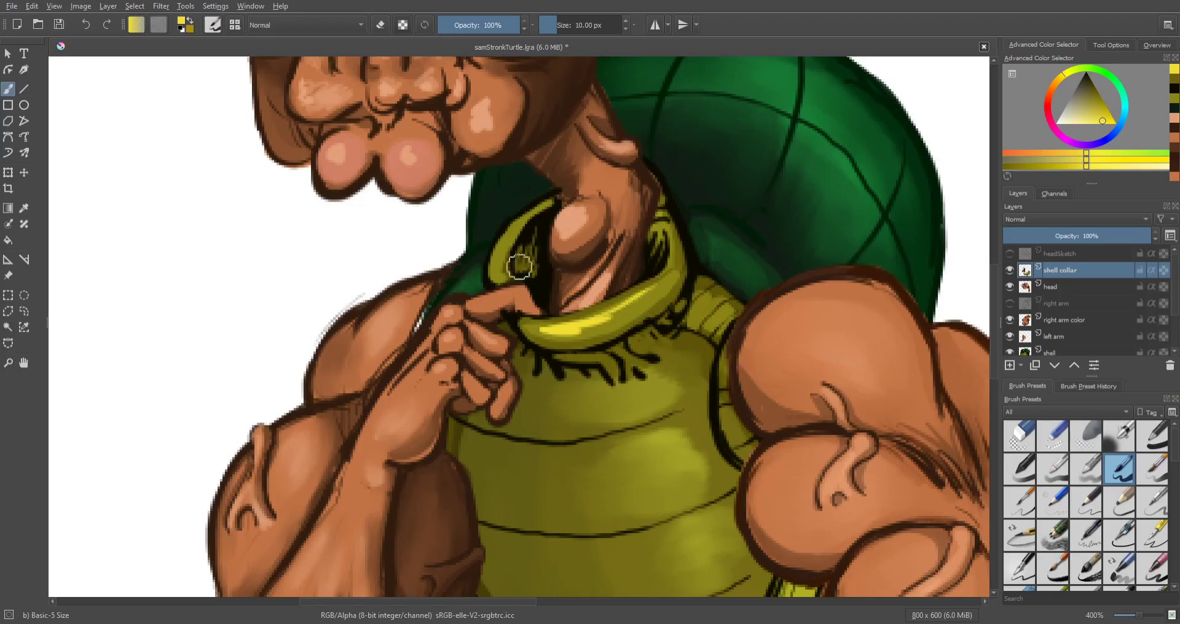
{"action": "mouse_move", "coordinate": [499, 264]}
{"action": "left_mouse_down"}
{"action": "mouse_move", "coordinate": [496, 276]}
{"action": "mouse_move", "coordinate": [501, 247]}
{"action": "left_mouse_up"}
{"action": "left_click_drag", "start_coordinate": [667, 229], "coordinate": [674, 257]}
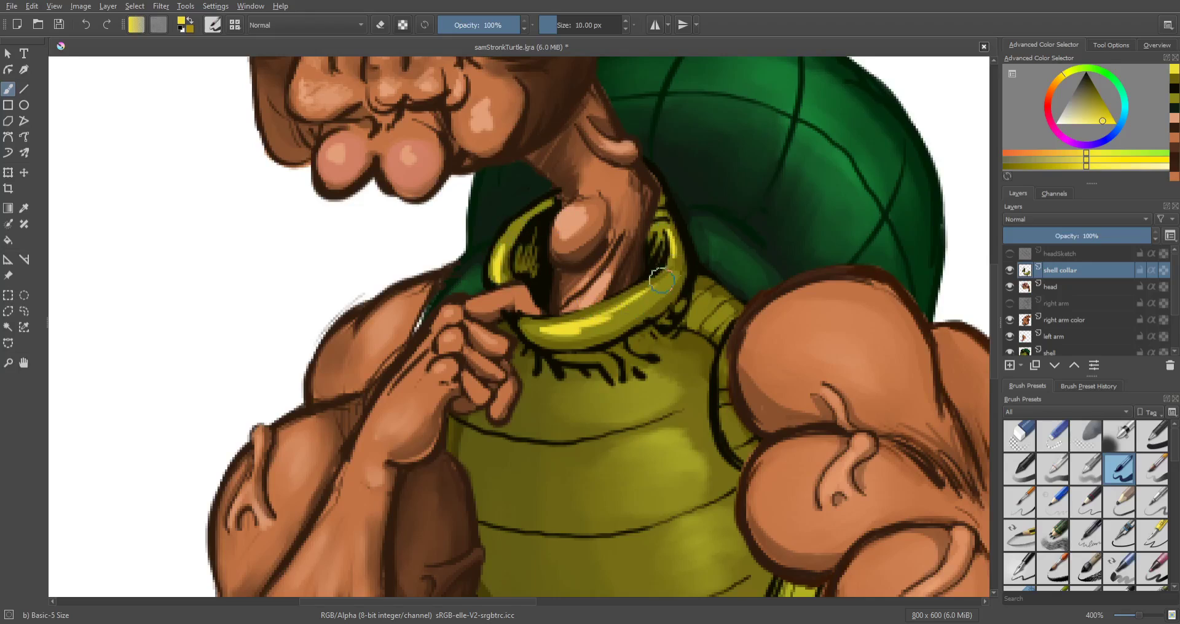
{"action": "left_click_drag", "start_coordinate": [650, 366], "coordinate": [672, 349]}
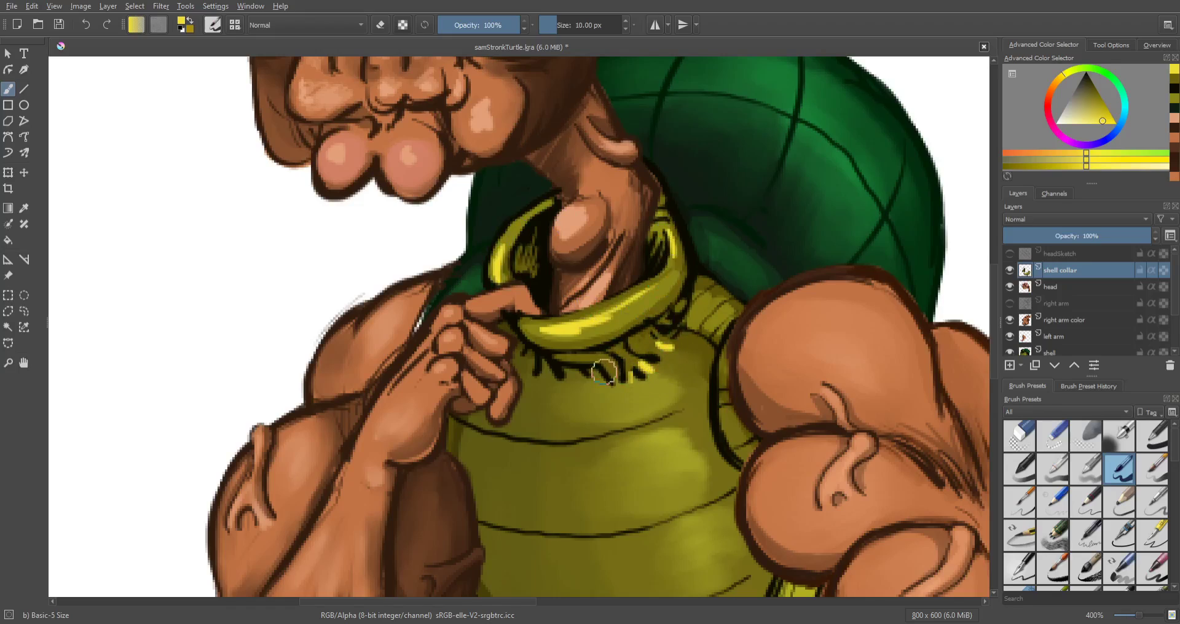
{"action": "left_click_drag", "start_coordinate": [611, 368], "coordinate": [620, 371]}
Step: Blend the collar's highlights and creases with the Blender Textured Soft brush at 9 px and 77% opacity, and save the file
{"action": "scroll", "coordinate": [1171, 464], "scroll_direction": "down", "scroll_amount": 5}
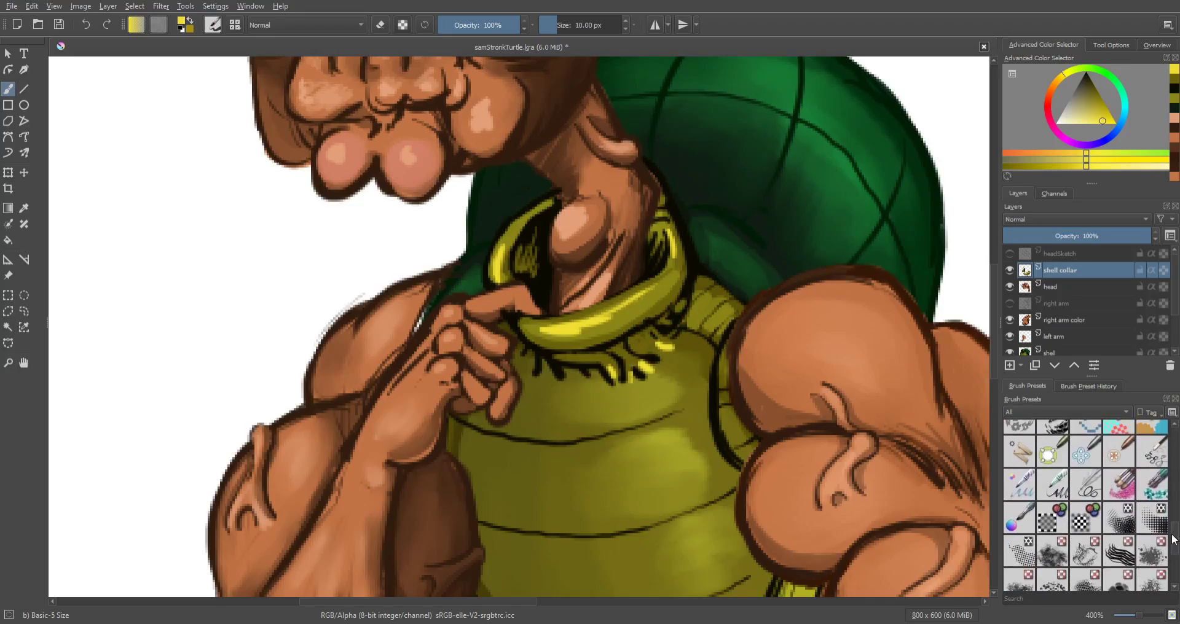
{"action": "scroll", "coordinate": [1171, 534], "scroll_direction": "up", "scroll_amount": 5}
{"action": "left_click", "coordinate": [1052, 490]}
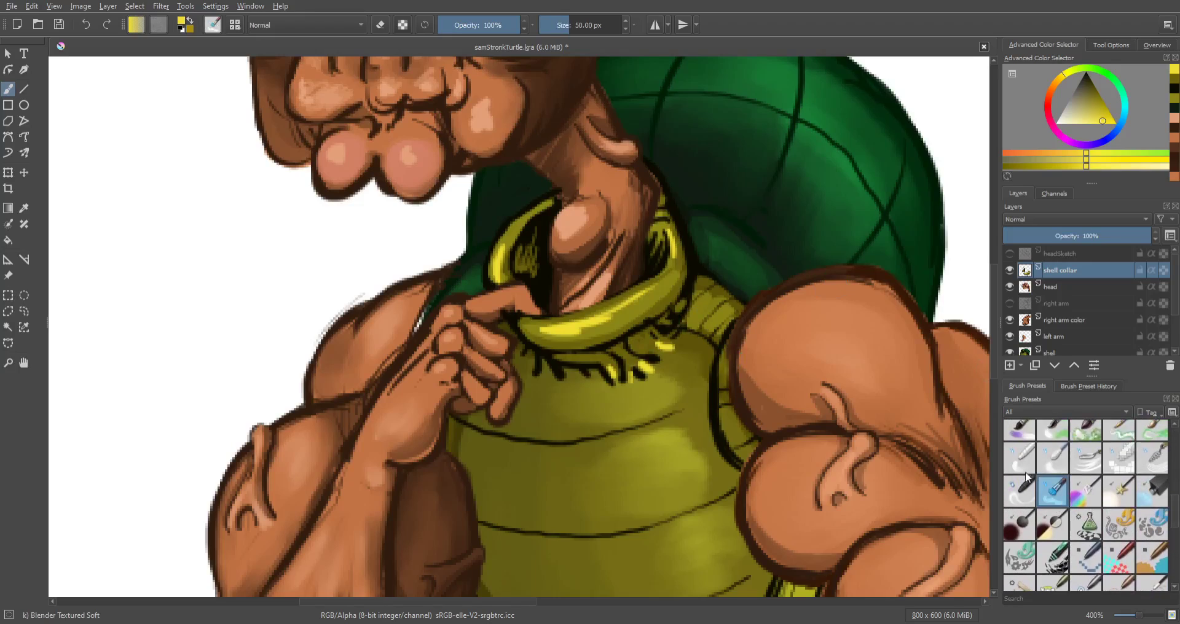
{"action": "key", "text": "bracketleft"}
{"action": "key", "text": "bracketleft"}
{"action": "key", "text": "bracketleft"}
{"action": "key", "text": "bracketleft"}
{"action": "key", "text": "bracketleft"}
{"action": "key", "text": "bracketleft"}
{"action": "key", "text": "bracketleft"}
{"action": "key", "text": "bracketleft"}
{"action": "key", "text": "bracketleft"}
{"action": "key", "text": "bracketleft"}
{"action": "key", "text": "bracketleft"}
{"action": "key", "text": "bracketleft"}
{"action": "key", "text": "bracketleft"}
{"action": "key", "text": "bracketleft"}
{"action": "key", "text": "bracketleft"}
{"action": "key", "text": "bracketleft"}
{"action": "key", "text": "bracketleft"}
{"action": "left_click", "coordinate": [500, 24]}
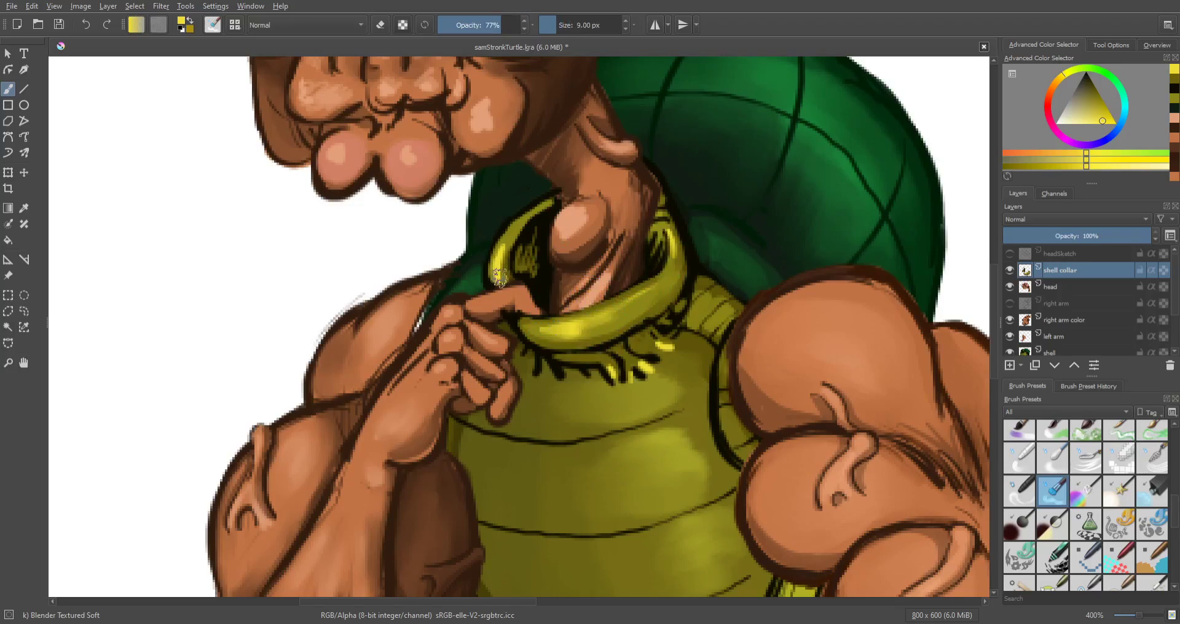
{"action": "mouse_move", "coordinate": [540, 272]}
{"action": "left_mouse_down"}
{"action": "mouse_move", "coordinate": [544, 231]}
{"action": "mouse_move", "coordinate": [523, 253]}
{"action": "mouse_move", "coordinate": [536, 230]}
{"action": "mouse_move", "coordinate": [529, 276]}
{"action": "mouse_move", "coordinate": [533, 264]}
{"action": "mouse_move", "coordinate": [522, 268]}
{"action": "mouse_move", "coordinate": [535, 270]}
{"action": "mouse_move", "coordinate": [551, 222]}
{"action": "left_mouse_up"}
{"action": "mouse_move", "coordinate": [658, 271]}
{"action": "left_mouse_down"}
{"action": "mouse_move", "coordinate": [657, 245]}
{"action": "mouse_move", "coordinate": [643, 271]}
{"action": "left_mouse_up"}
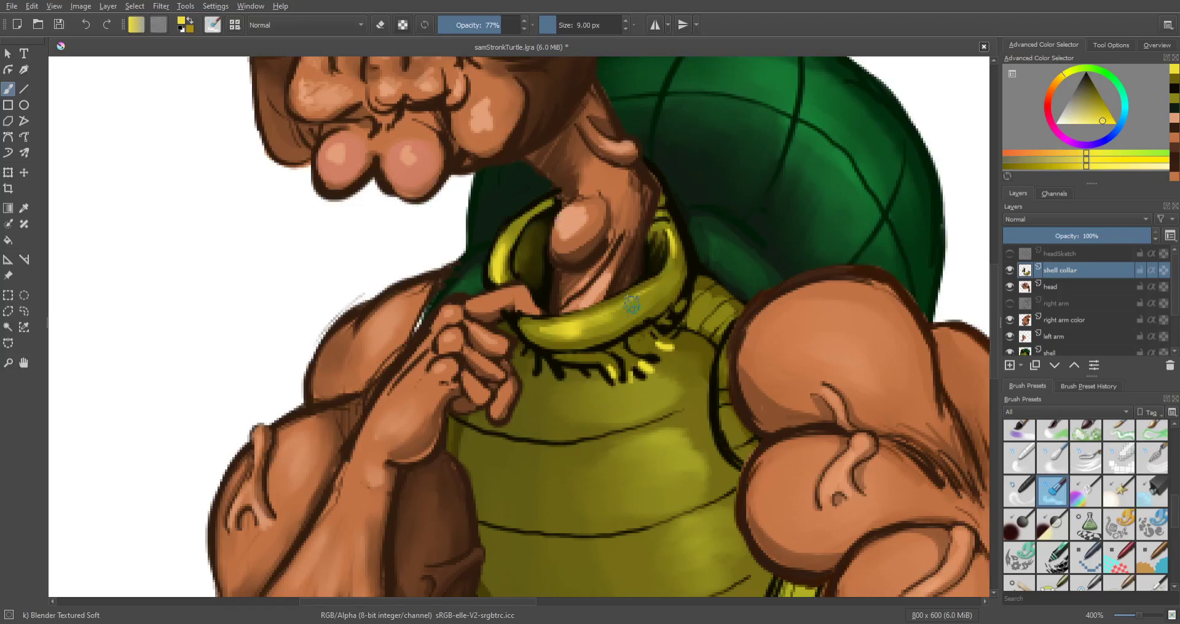
{"action": "mouse_move", "coordinate": [577, 360]}
{"action": "left_mouse_down"}
{"action": "mouse_move", "coordinate": [553, 359]}
{"action": "mouse_move", "coordinate": [619, 370]}
{"action": "mouse_move", "coordinate": [625, 383]}
{"action": "mouse_move", "coordinate": [625, 356]}
{"action": "mouse_move", "coordinate": [662, 360]}
{"action": "mouse_move", "coordinate": [640, 344]}
{"action": "mouse_move", "coordinate": [686, 336]}
{"action": "left_mouse_up"}
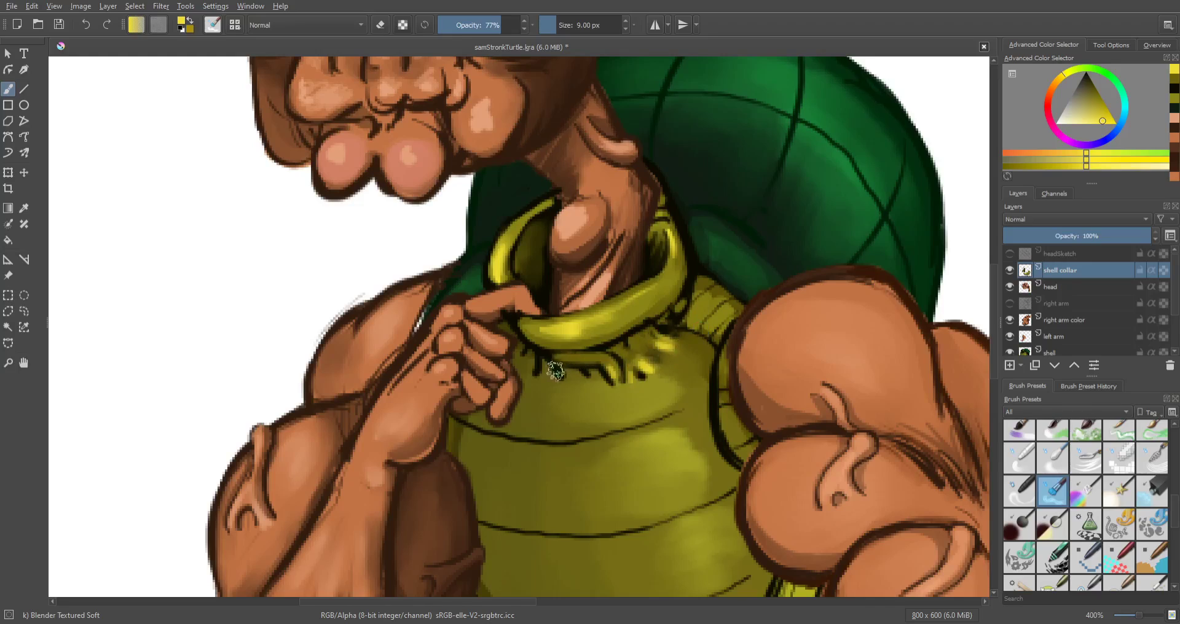
{"action": "mouse_move", "coordinate": [555, 371]}
{"action": "left_mouse_down"}
{"action": "mouse_move", "coordinate": [559, 387]}
{"action": "mouse_move", "coordinate": [537, 367]}
{"action": "mouse_move", "coordinate": [543, 375]}
{"action": "left_mouse_up"}
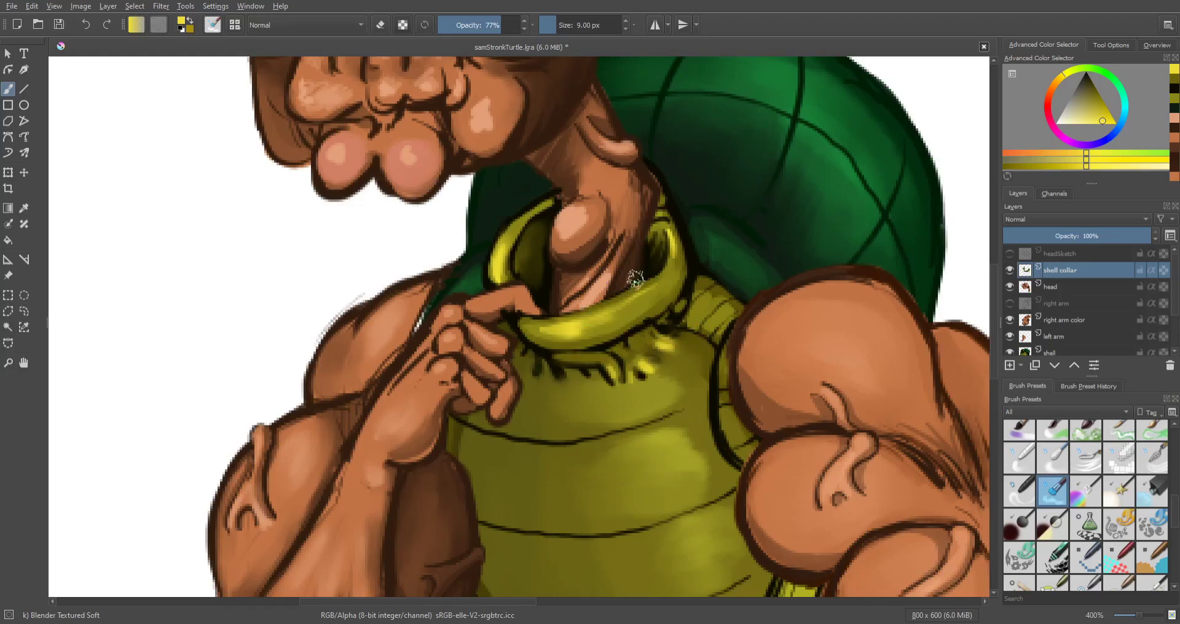
{"action": "key", "text": "ctrl+s"}
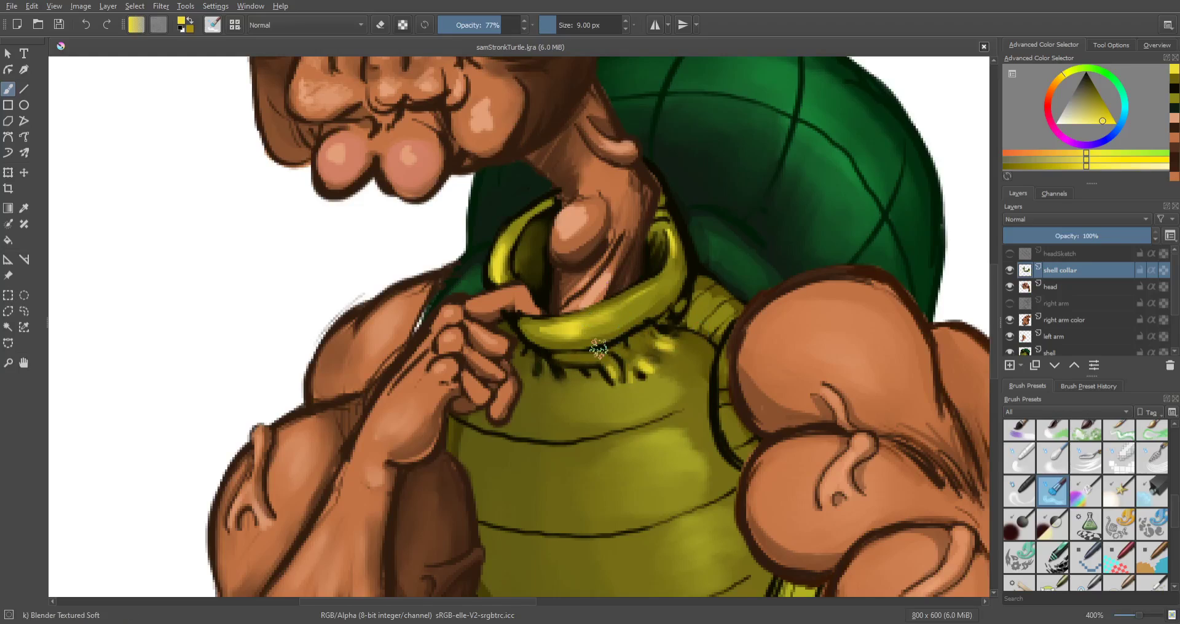
{"action": "left_click", "coordinate": [661, 129]}
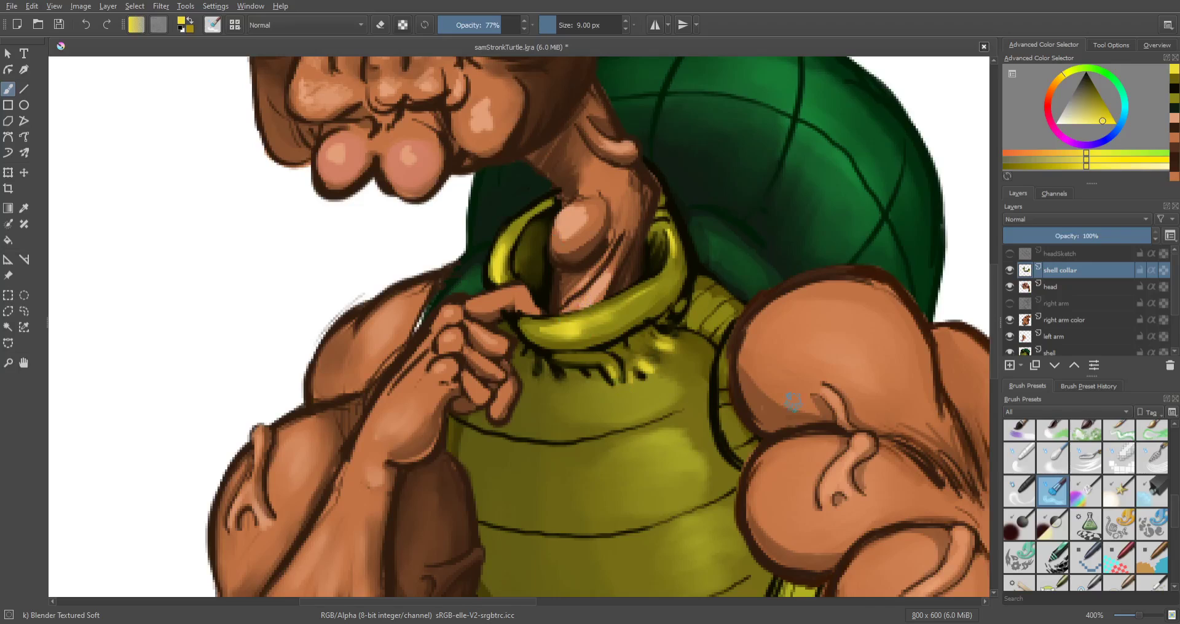
Step: Paint yellow highlights on the belly plates with the Basic-5 Size brush at 14 px, using a yellow sampled from the collar
{"action": "scroll", "coordinate": [1170, 449], "scroll_direction": "up", "scroll_amount": 5}
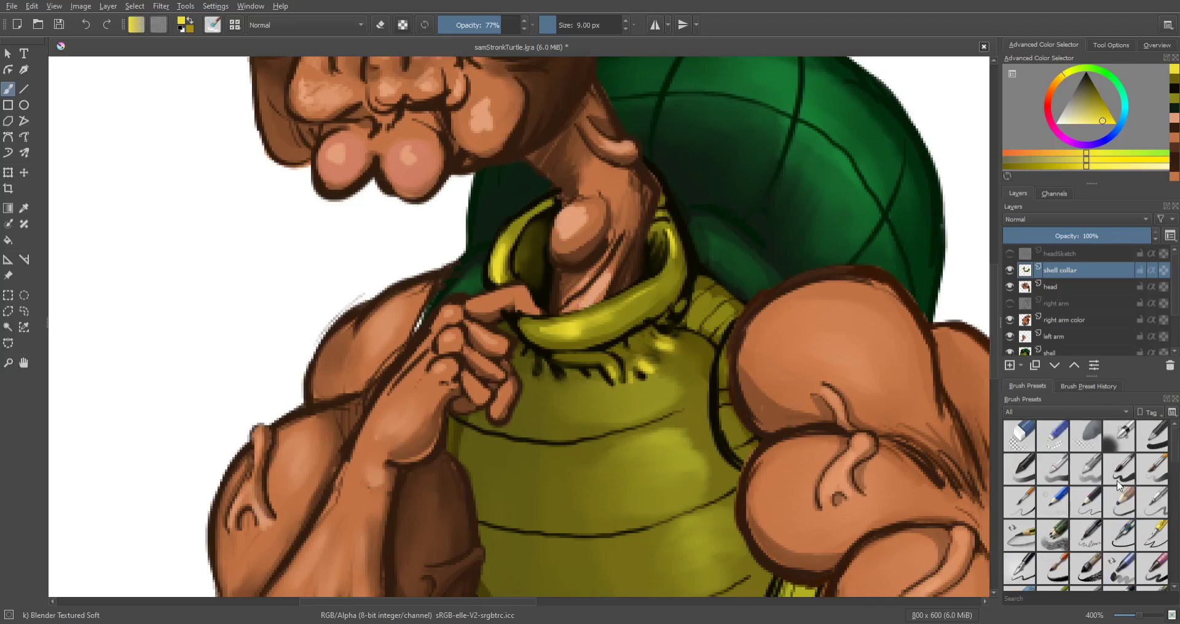
{"action": "left_click", "coordinate": [1117, 482]}
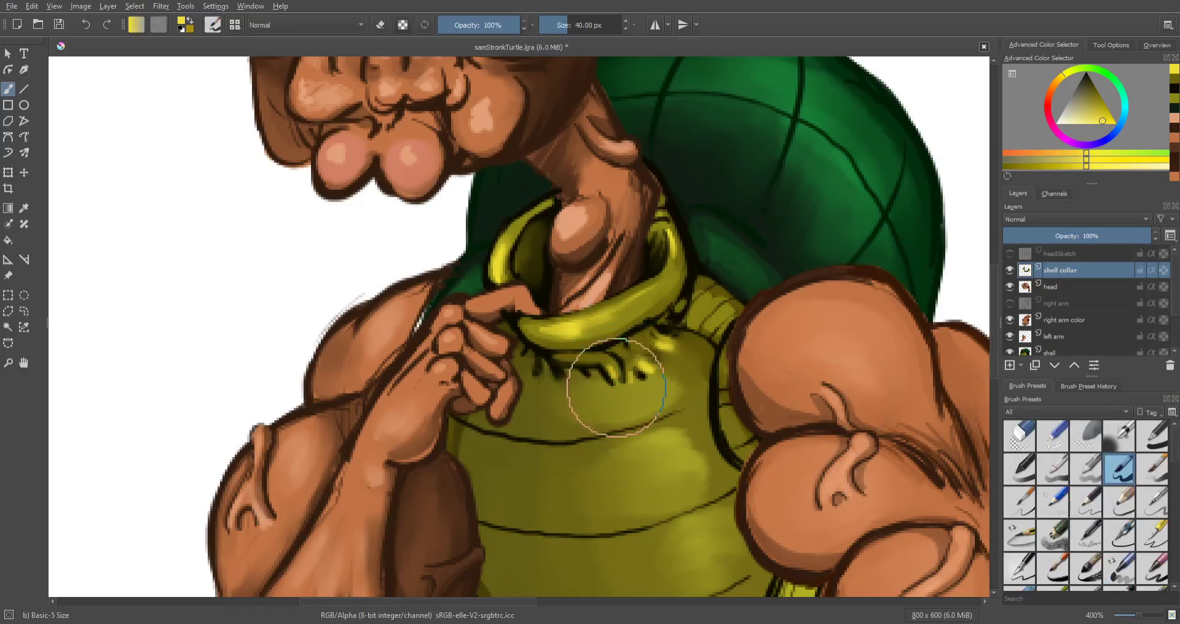
{"action": "key", "text": "p"}
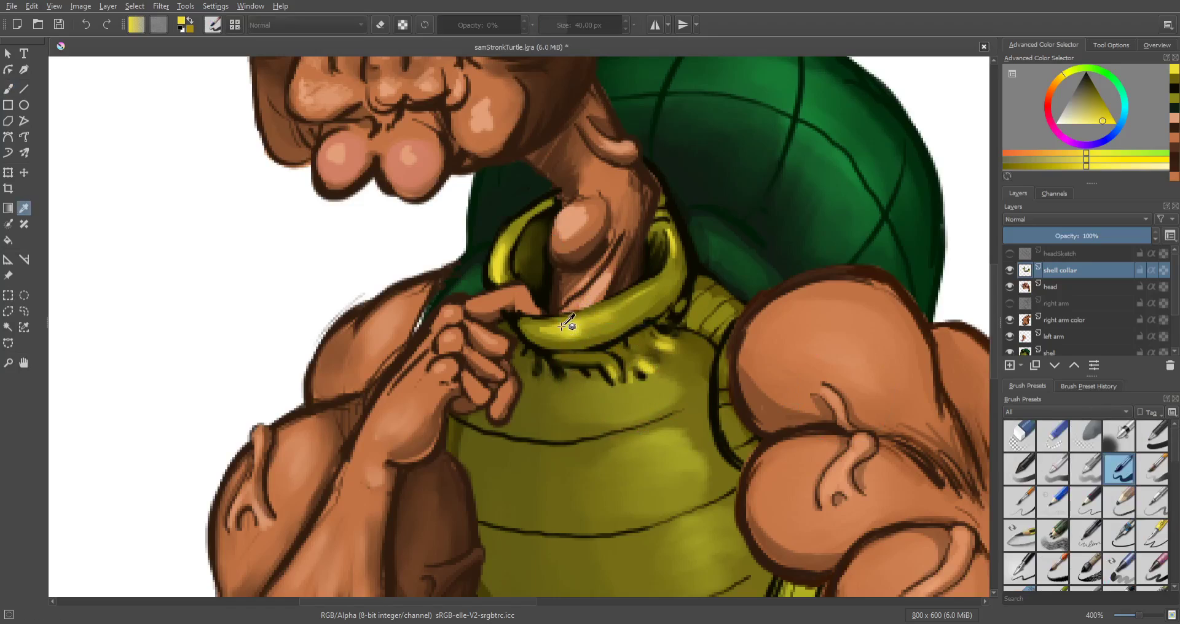
{"action": "left_click", "coordinate": [562, 327]}
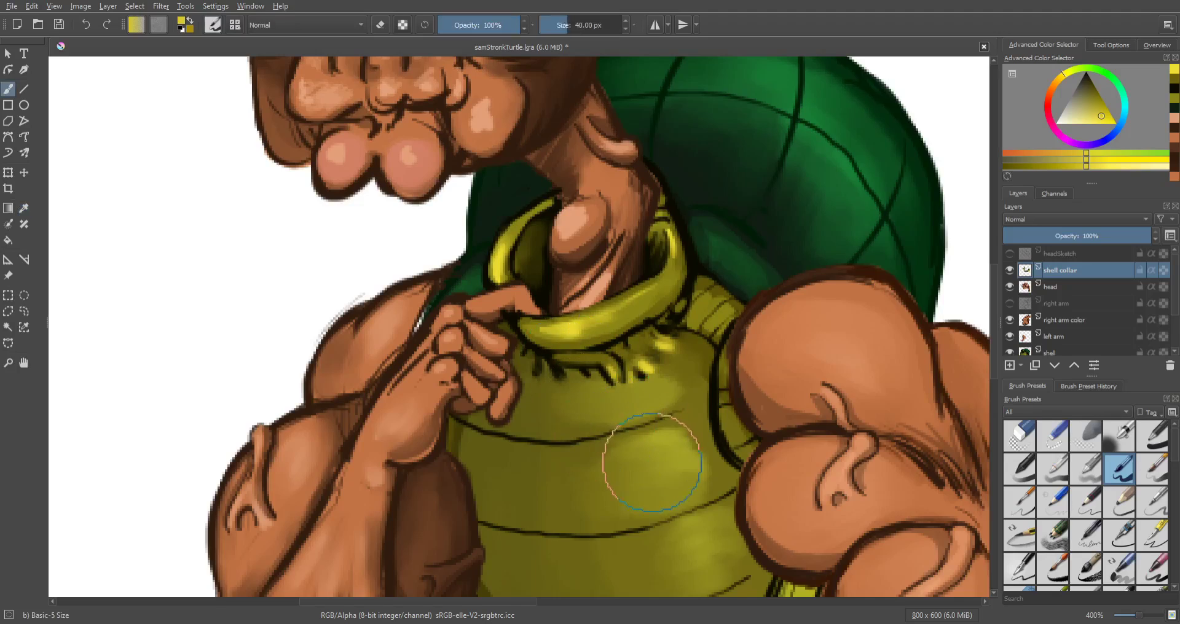
{"action": "key", "text": "bracketleft"}
{"action": "key", "text": "bracketleft"}
{"action": "key", "text": "bracketleft"}
{"action": "key", "text": "bracketleft"}
{"action": "key", "text": "bracketleft"}
{"action": "key", "text": "bracketleft"}
{"action": "key", "text": "bracketleft"}
{"action": "key", "text": "bracketleft"}
{"action": "key", "text": "bracketleft"}
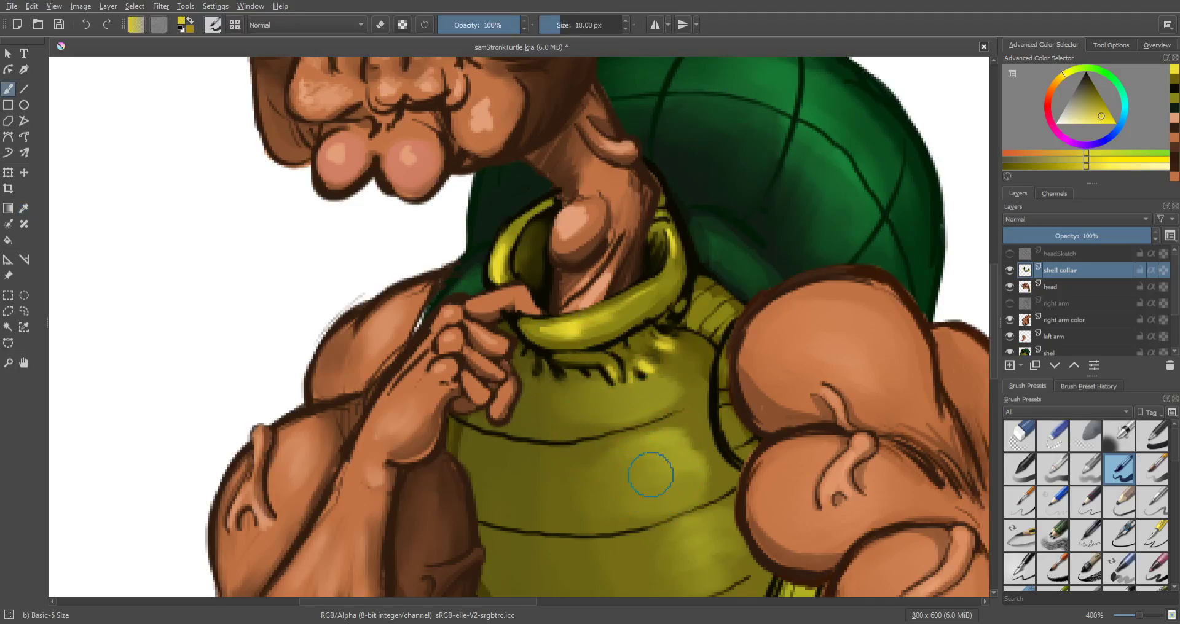
{"action": "key", "text": "minus"}
{"action": "left_click_drag", "start_coordinate": [651, 477], "coordinate": [627, 355]}
{"action": "key", "text": "equal"}
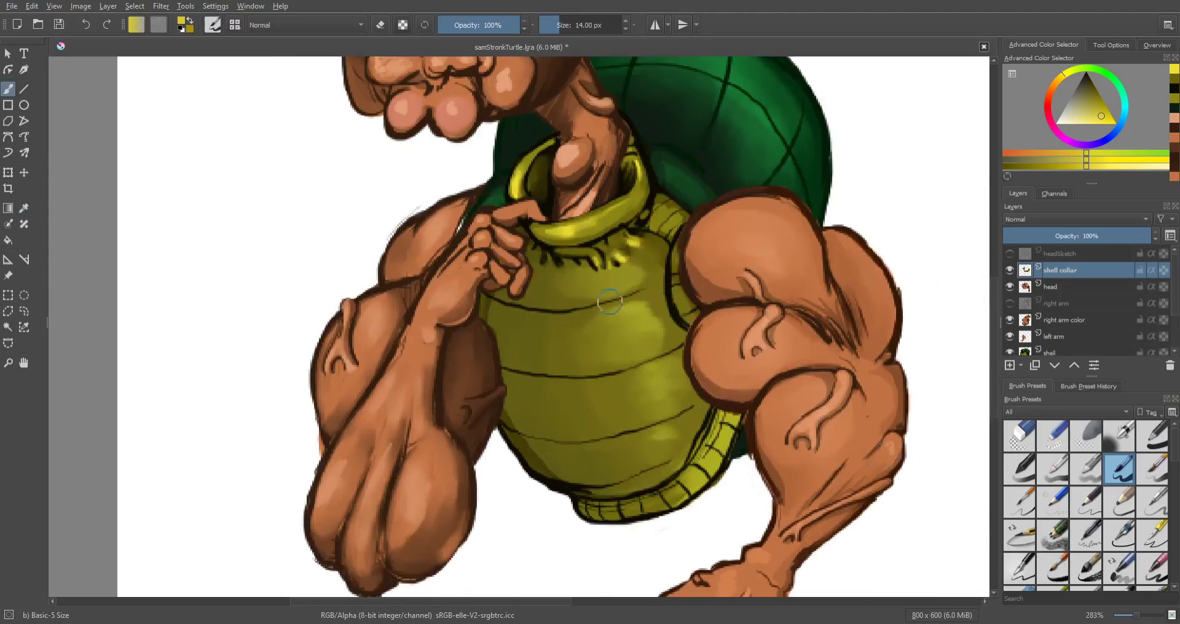
{"action": "left_click_drag", "start_coordinate": [629, 281], "coordinate": [626, 285]}
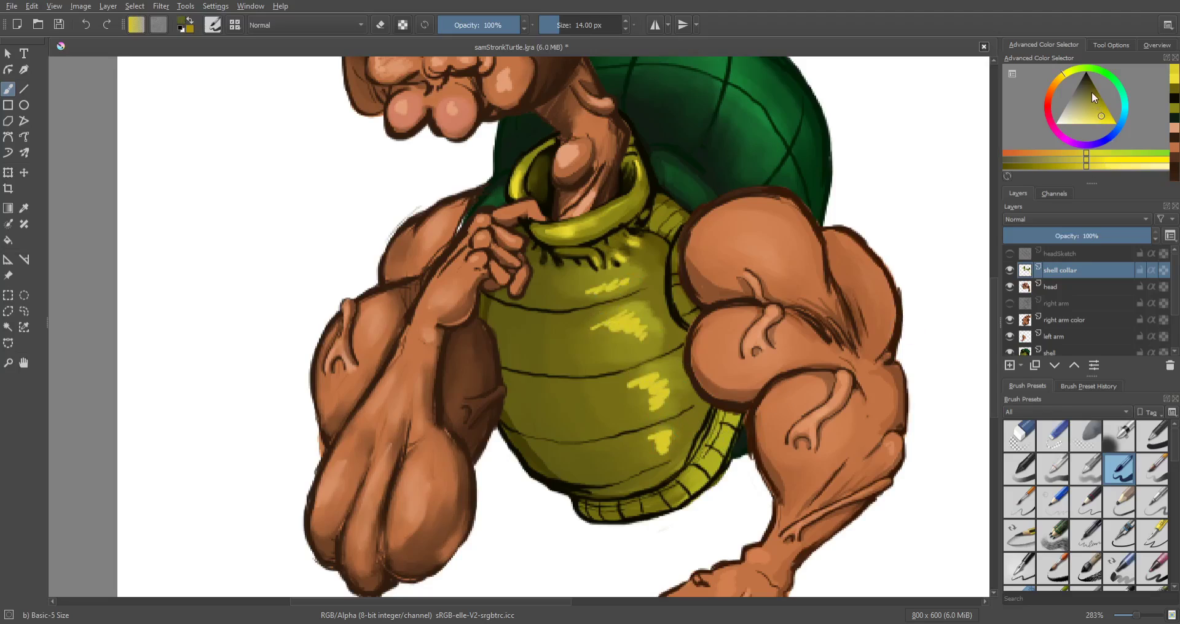
Step: Test a dark olive stroke on the shaded side of the belly and switch the paint colour to an even darker olive
{"action": "left_click", "coordinate": [1091, 92]}
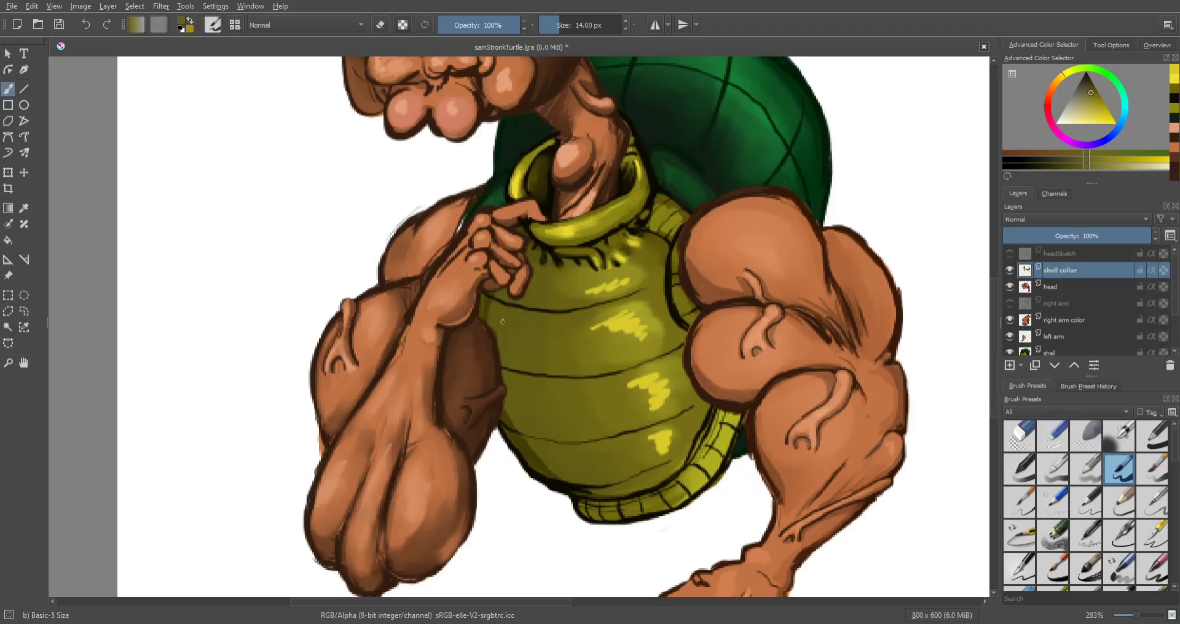
{"action": "left_click_drag", "start_coordinate": [511, 324], "coordinate": [508, 341]}
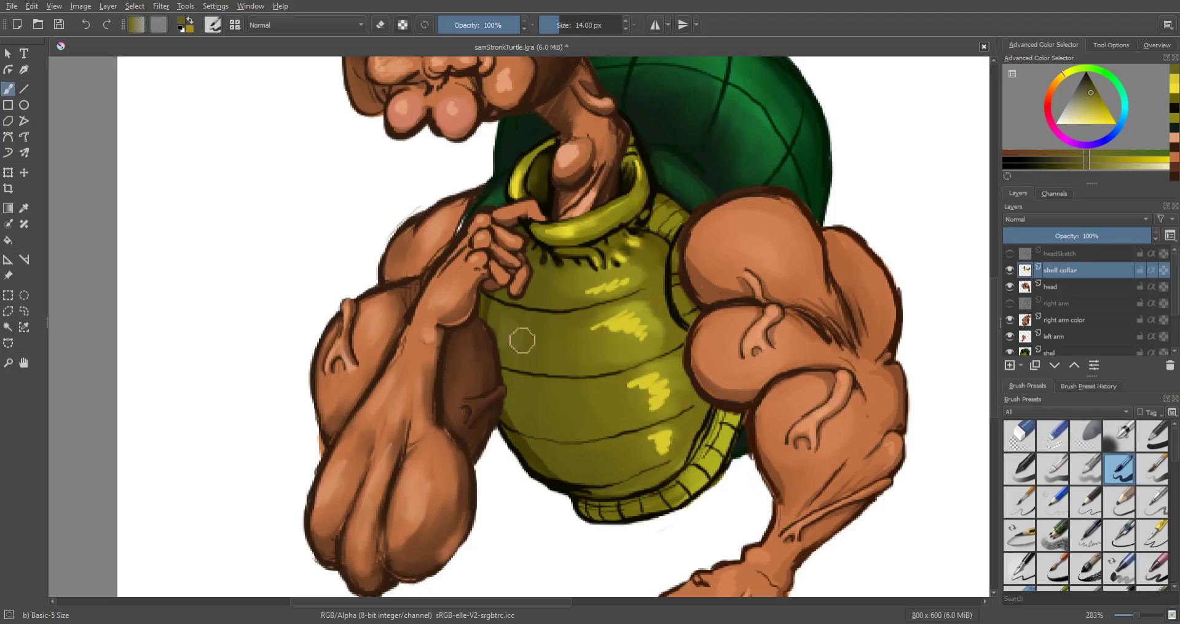
{"action": "left_click", "coordinate": [1087, 82]}
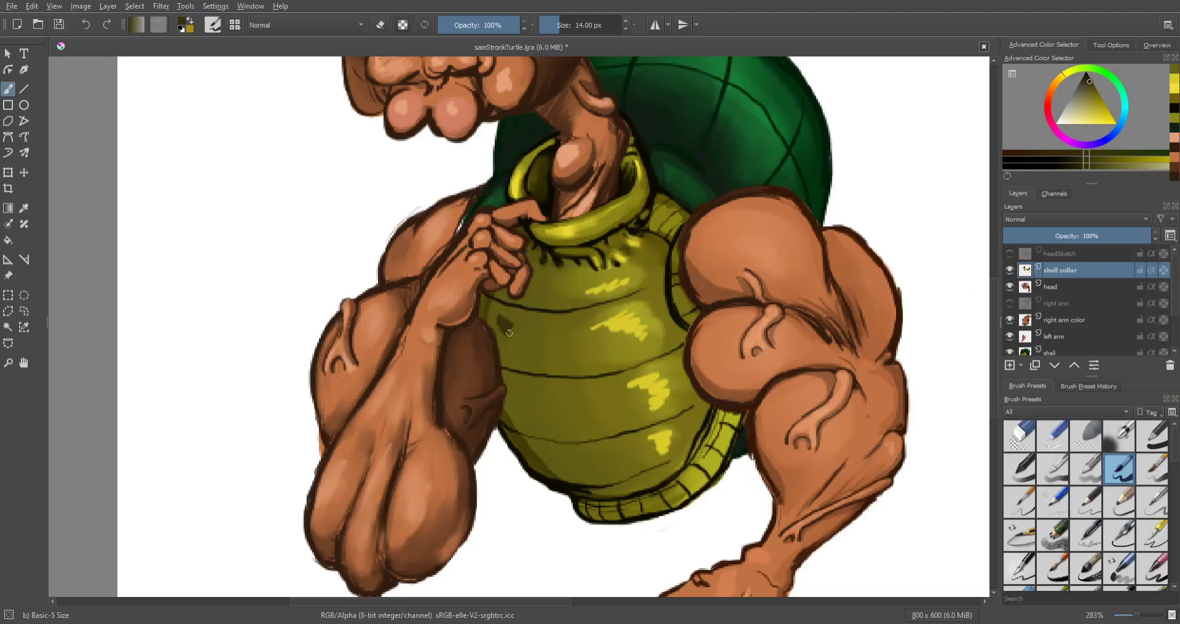
{"action": "left_click_drag", "start_coordinate": [515, 351], "coordinate": [514, 363]}
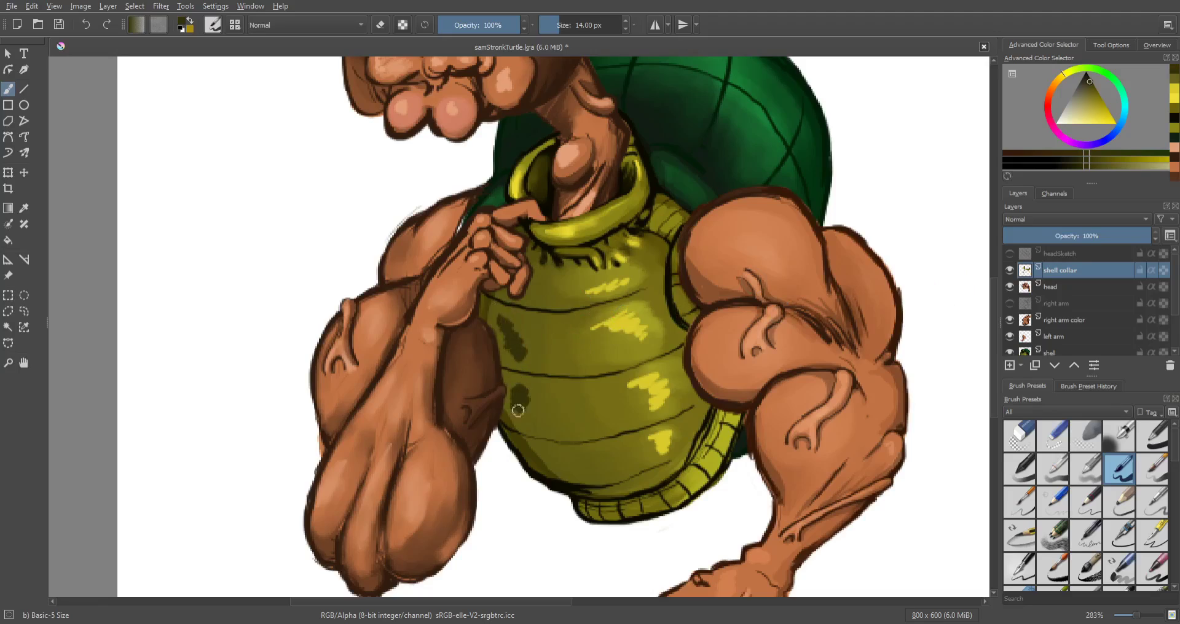
{"action": "left_click_drag", "start_coordinate": [554, 464], "coordinate": [570, 470]}
{"action": "key", "text": "ctrl+z"}
{"action": "key", "text": "ctrl+z"}
{"action": "key", "text": "ctrl+z"}
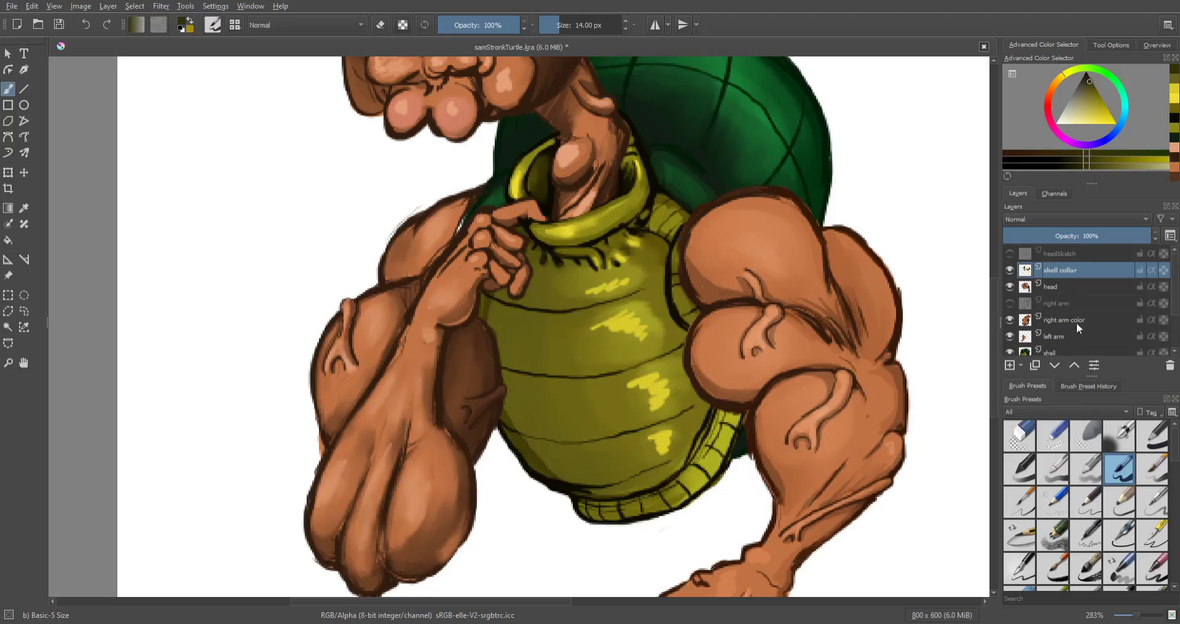
Step: Add a new layer above the left arm layer and paint dark olive shadow patches along the belly plates beside the raised forearm
{"action": "left_click", "coordinate": [1068, 335]}
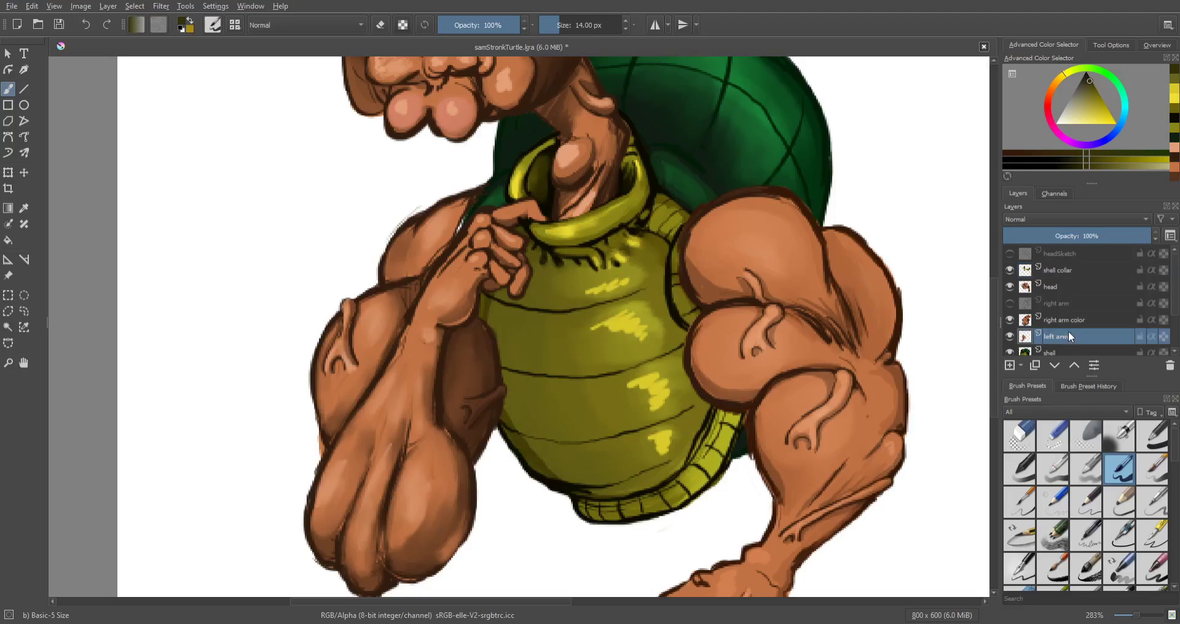
{"action": "left_click", "coordinate": [1011, 367]}
{"action": "mouse_move", "coordinate": [514, 277]}
{"action": "left_mouse_down"}
{"action": "mouse_move", "coordinate": [489, 319]}
{"action": "mouse_move", "coordinate": [503, 318]}
{"action": "mouse_move", "coordinate": [497, 344]}
{"action": "mouse_move", "coordinate": [529, 337]}
{"action": "mouse_move", "coordinate": [507, 388]}
{"action": "mouse_move", "coordinate": [527, 412]}
{"action": "mouse_move", "coordinate": [525, 441]}
{"action": "mouse_move", "coordinate": [556, 449]}
{"action": "mouse_move", "coordinate": [563, 465]}
{"action": "mouse_move", "coordinate": [602, 468]}
{"action": "left_mouse_up"}
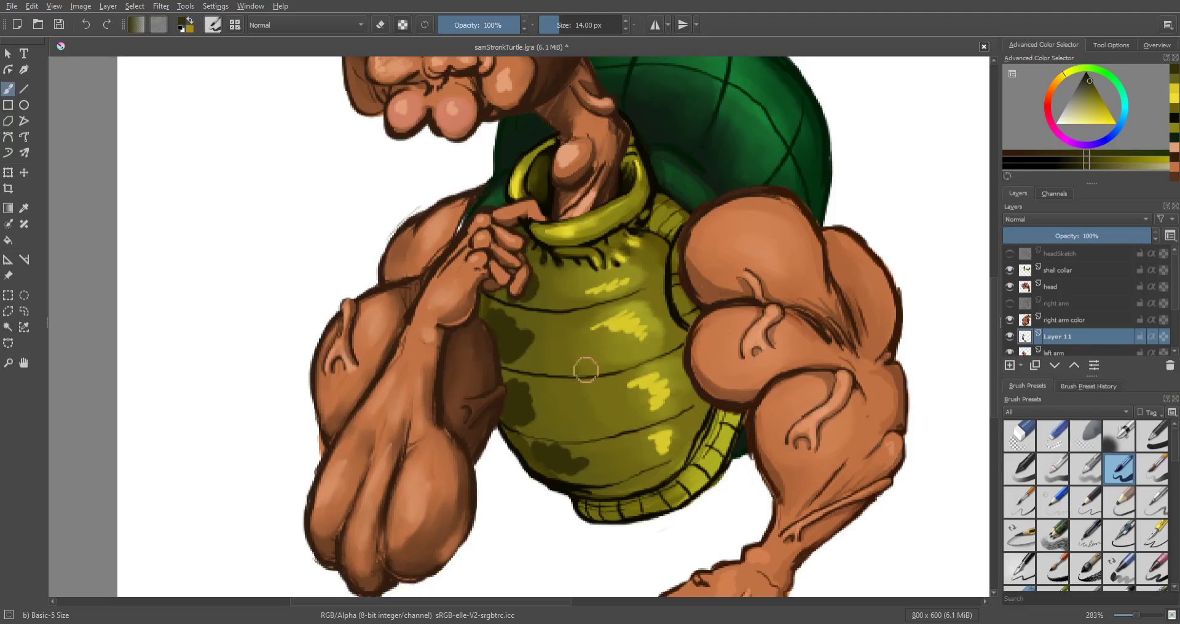
{"action": "mouse_move", "coordinate": [586, 370]}
{"action": "left_mouse_down"}
{"action": "mouse_move", "coordinate": [533, 391]}
{"action": "mouse_move", "coordinate": [548, 429]}
{"action": "mouse_move", "coordinate": [579, 430]}
{"action": "left_mouse_up"}
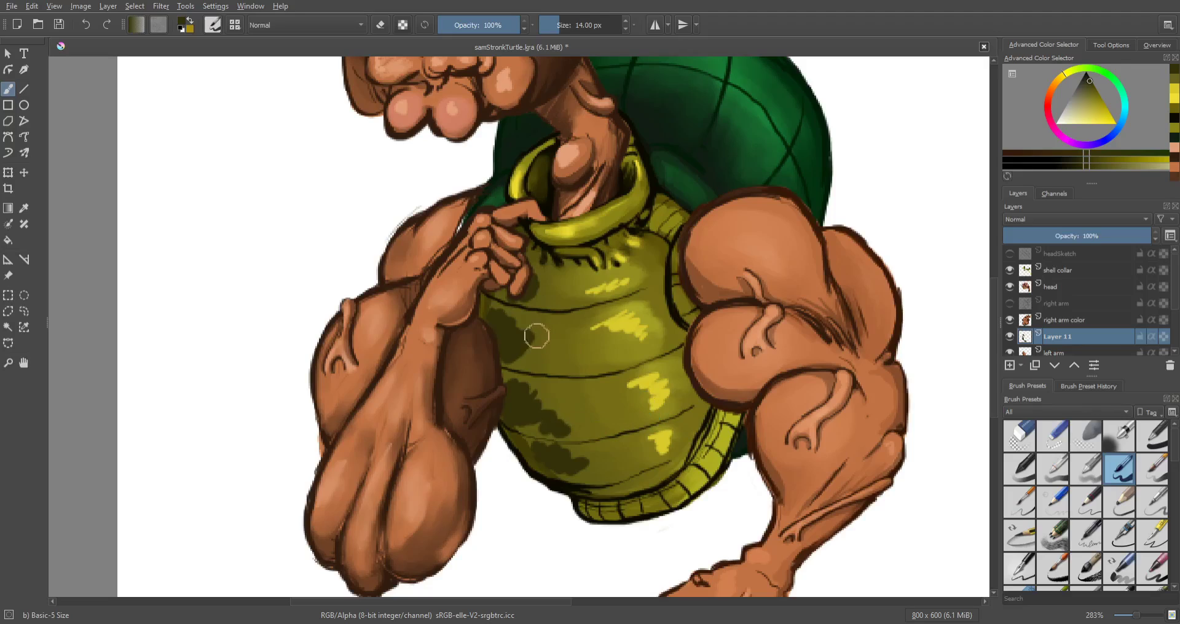
{"action": "left_click_drag", "start_coordinate": [537, 336], "coordinate": [569, 365]}
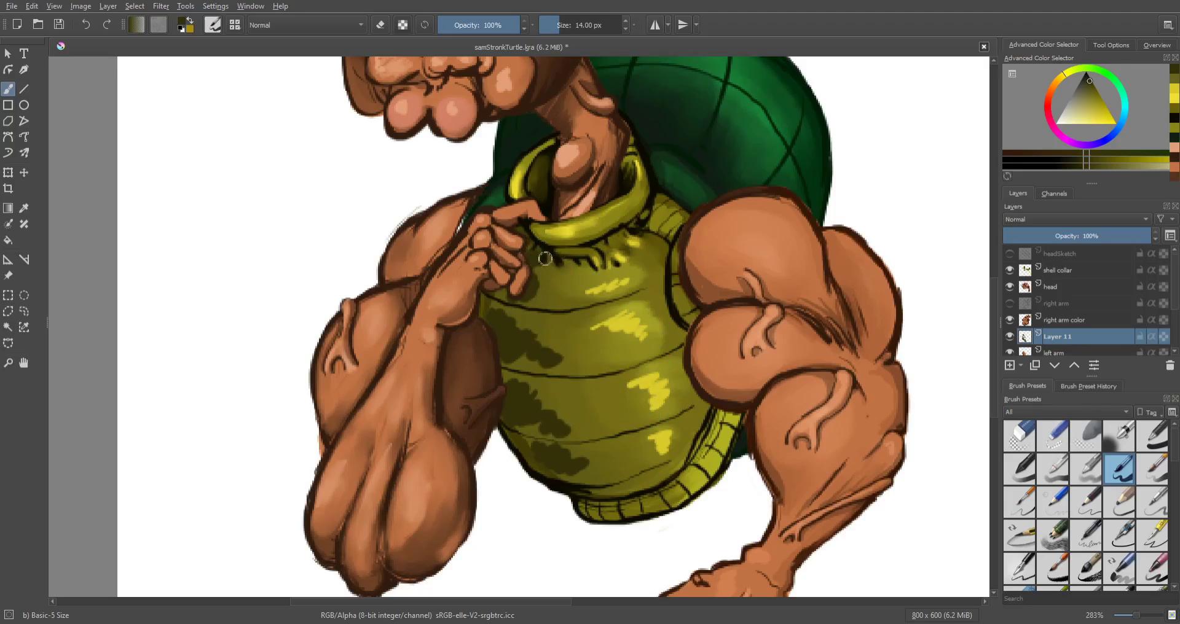
{"action": "left_click_drag", "start_coordinate": [545, 258], "coordinate": [562, 281]}
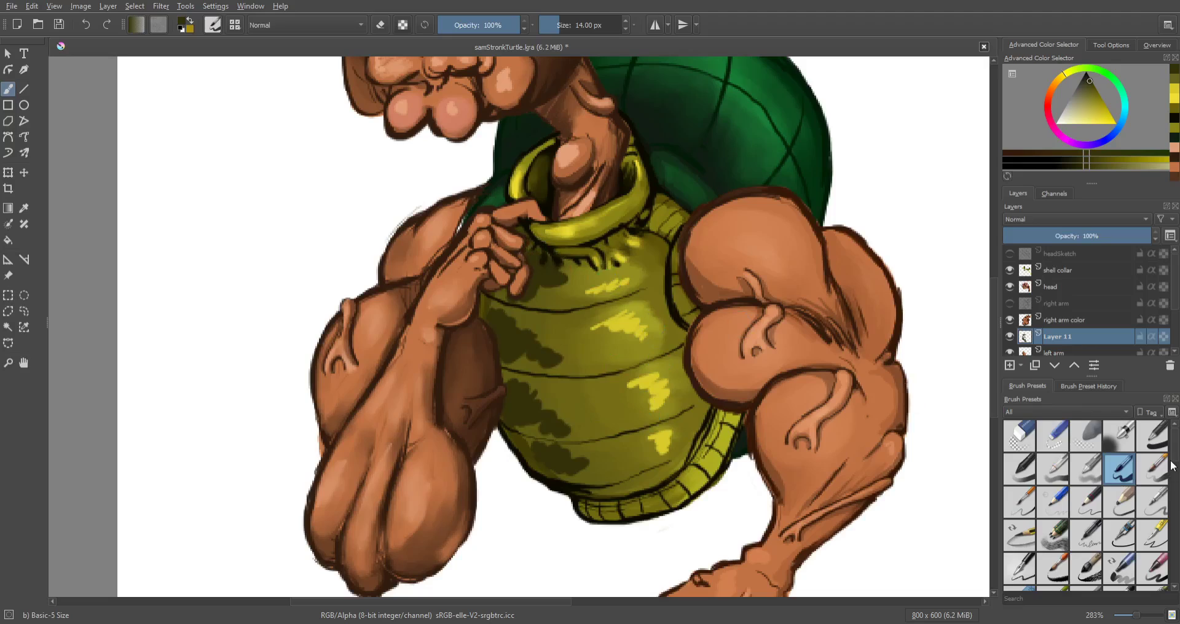
Step: Blend the dark shadow patches into the belly plates with the Blender Textured Soft brush at 15 px and 75% opacity
{"action": "left_click_drag", "start_coordinate": [1170, 465], "coordinate": [1160, 519]}
{"action": "left_click", "coordinate": [1053, 528]}
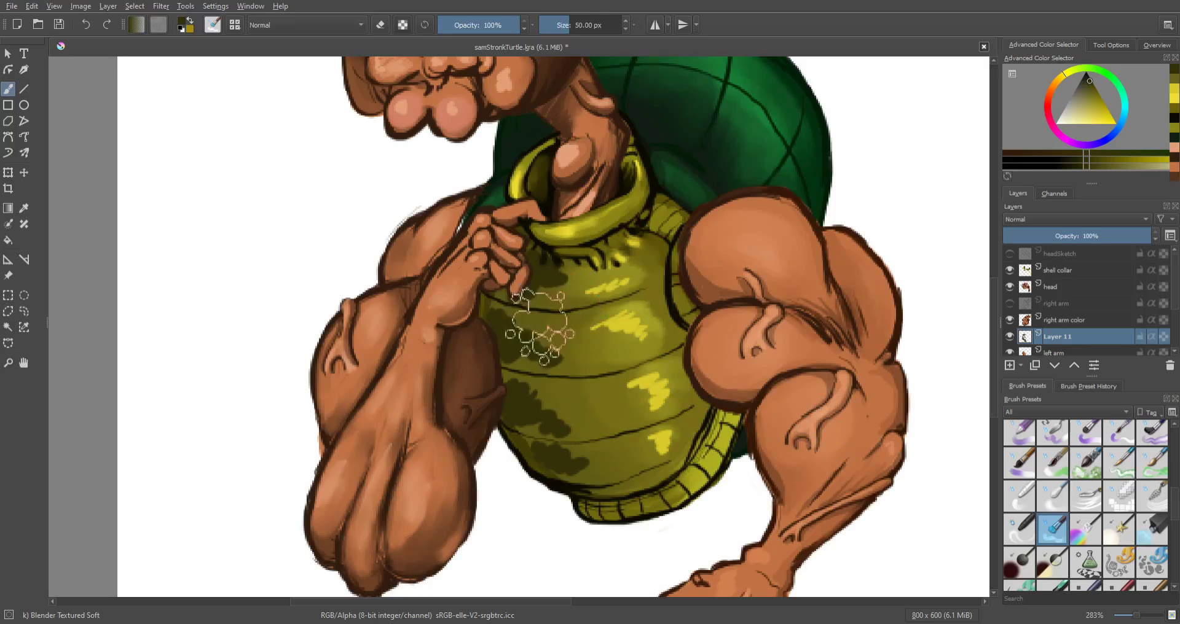
{"action": "key", "text": "bracketleft"}
{"action": "key", "text": "bracketleft"}
{"action": "key", "text": "bracketleft"}
{"action": "key", "text": "bracketleft"}
{"action": "key", "text": "bracketleft"}
{"action": "key", "text": "bracketleft"}
{"action": "key", "text": "bracketleft"}
{"action": "key", "text": "bracketleft"}
{"action": "key", "text": "bracketleft"}
{"action": "key", "text": "bracketleft"}
{"action": "key", "text": "bracketleft"}
{"action": "key", "text": "bracketleft"}
{"action": "key", "text": "bracketleft"}
{"action": "key", "text": "bracketleft"}
{"action": "key", "text": "bracketleft"}
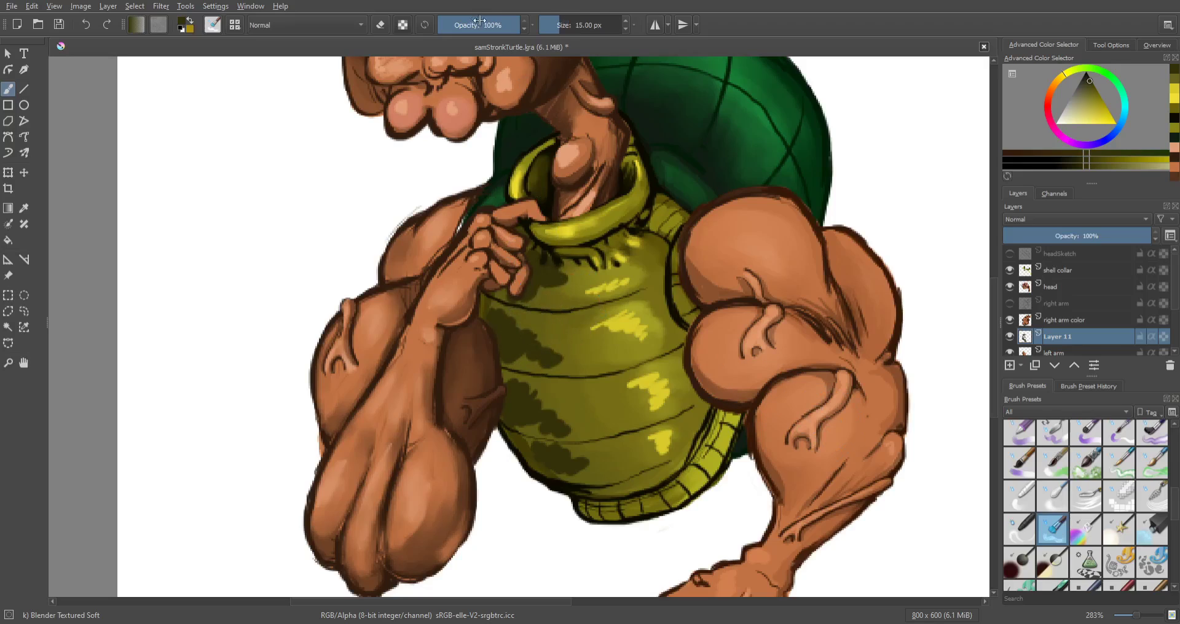
{"action": "left_click", "coordinate": [499, 24]}
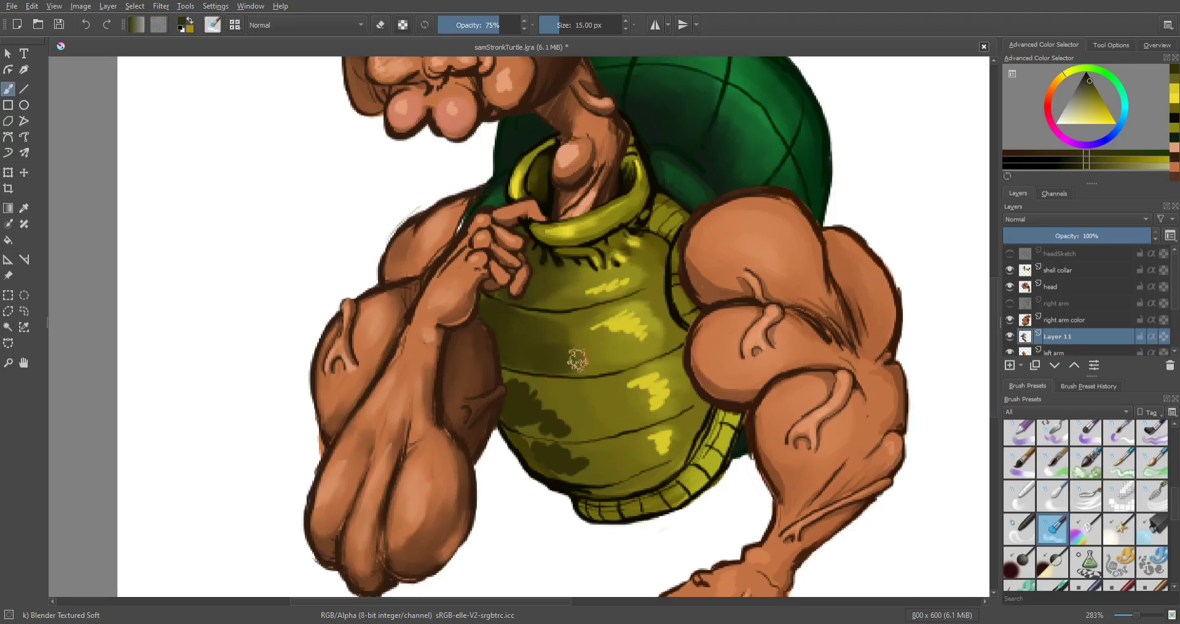
{"action": "mouse_move", "coordinate": [534, 391]}
{"action": "left_mouse_down"}
{"action": "mouse_move", "coordinate": [503, 385]}
{"action": "mouse_move", "coordinate": [532, 386]}
{"action": "mouse_move", "coordinate": [506, 389]}
{"action": "mouse_move", "coordinate": [528, 404]}
{"action": "mouse_move", "coordinate": [511, 419]}
{"action": "mouse_move", "coordinate": [566, 430]}
{"action": "mouse_move", "coordinate": [529, 420]}
{"action": "mouse_move", "coordinate": [586, 407]}
{"action": "mouse_move", "coordinate": [492, 387]}
{"action": "mouse_move", "coordinate": [568, 395]}
{"action": "mouse_move", "coordinate": [558, 407]}
{"action": "mouse_move", "coordinate": [481, 367]}
{"action": "mouse_move", "coordinate": [509, 398]}
{"action": "mouse_move", "coordinate": [573, 425]}
{"action": "mouse_move", "coordinate": [571, 410]}
{"action": "mouse_move", "coordinate": [547, 450]}
{"action": "mouse_move", "coordinate": [522, 446]}
{"action": "mouse_move", "coordinate": [585, 465]}
{"action": "mouse_move", "coordinate": [546, 456]}
{"action": "mouse_move", "coordinate": [567, 475]}
{"action": "left_mouse_up"}
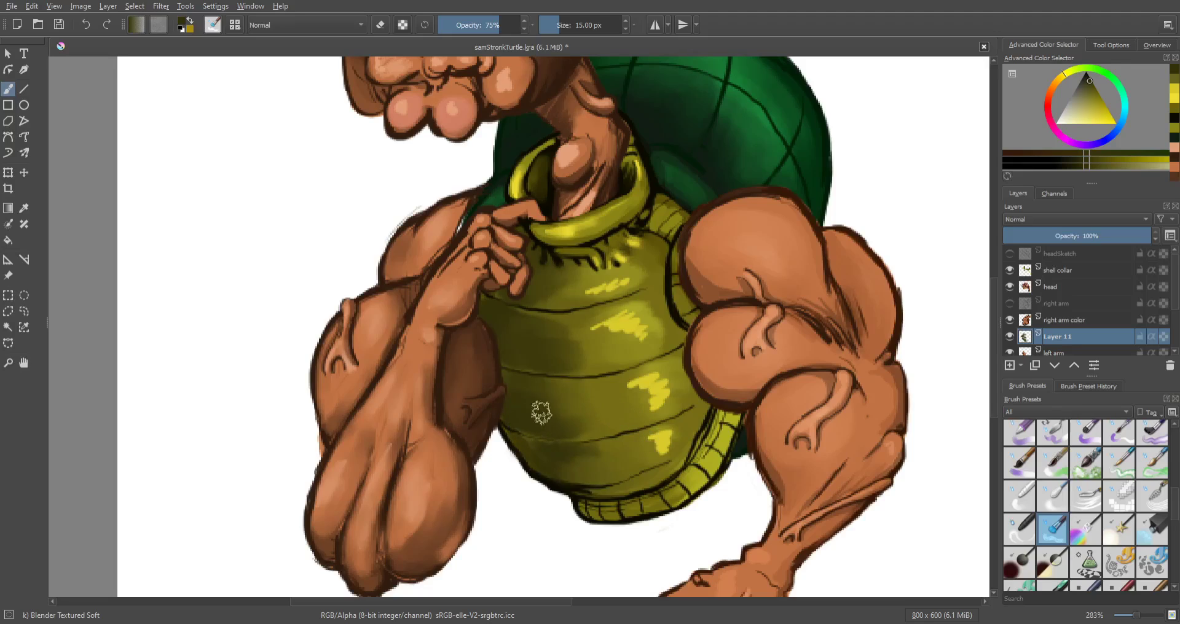
{"action": "left_click_drag", "start_coordinate": [528, 425], "coordinate": [584, 440]}
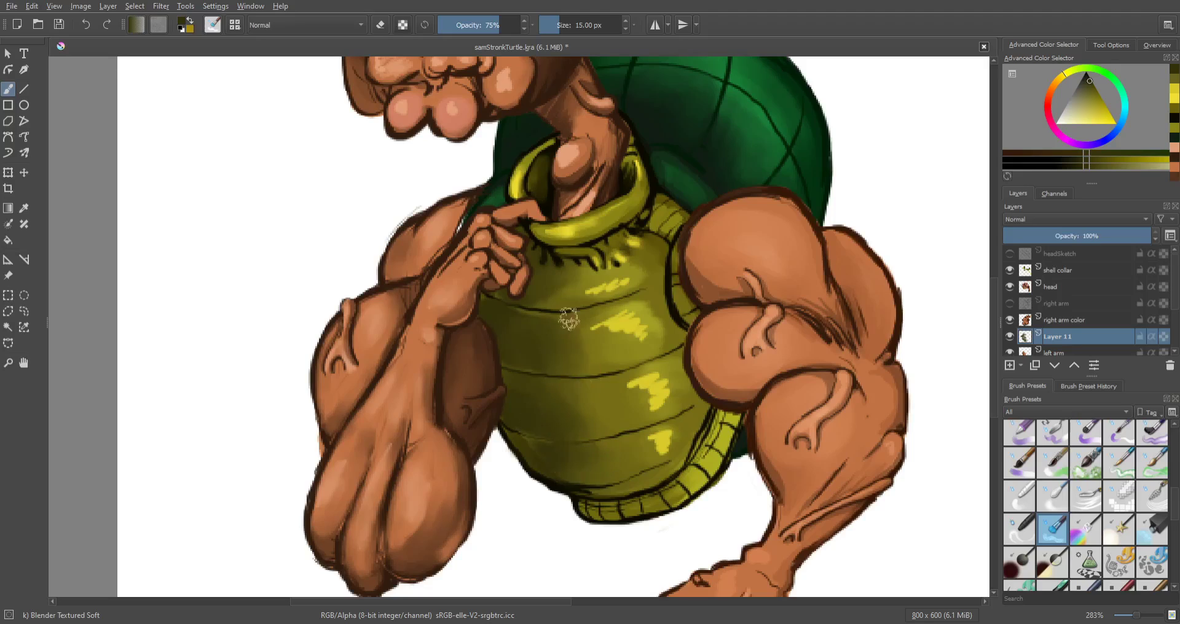
Step: Blend the yellow highlights into the belly plates on the shell collar layer with the Blender Textured Soft brush
{"action": "left_click", "coordinate": [1069, 275]}
{"action": "mouse_move", "coordinate": [590, 233]}
{"action": "left_mouse_down"}
{"action": "mouse_move", "coordinate": [617, 280]}
{"action": "mouse_move", "coordinate": [563, 292]}
{"action": "mouse_move", "coordinate": [633, 273]}
{"action": "mouse_move", "coordinate": [642, 299]}
{"action": "mouse_move", "coordinate": [600, 330]}
{"action": "mouse_move", "coordinate": [668, 353]}
{"action": "mouse_move", "coordinate": [647, 383]}
{"action": "mouse_move", "coordinate": [628, 384]}
{"action": "mouse_move", "coordinate": [661, 385]}
{"action": "mouse_move", "coordinate": [639, 402]}
{"action": "mouse_move", "coordinate": [663, 403]}
{"action": "mouse_move", "coordinate": [670, 437]}
{"action": "mouse_move", "coordinate": [652, 454]}
{"action": "mouse_move", "coordinate": [630, 438]}
{"action": "mouse_move", "coordinate": [680, 428]}
{"action": "mouse_move", "coordinate": [655, 435]}
{"action": "mouse_move", "coordinate": [680, 430]}
{"action": "mouse_move", "coordinate": [667, 457]}
{"action": "left_mouse_up"}
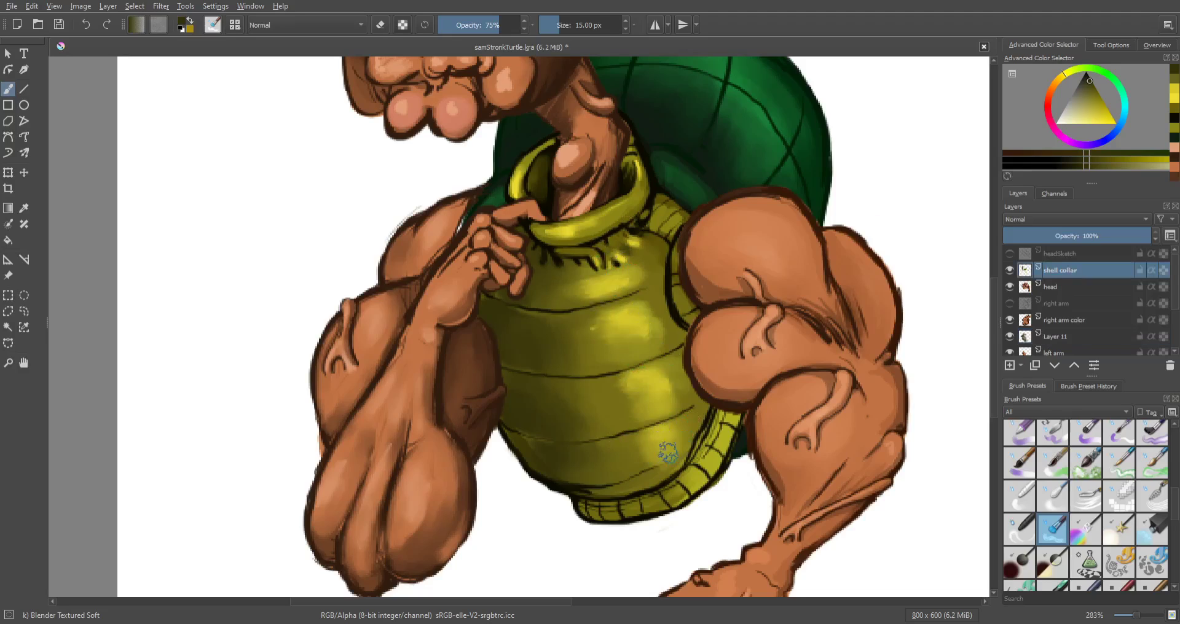
{"action": "mouse_move", "coordinate": [634, 395]}
{"action": "left_mouse_down"}
{"action": "mouse_move", "coordinate": [667, 368]}
{"action": "mouse_move", "coordinate": [627, 386]}
{"action": "mouse_move", "coordinate": [675, 393]}
{"action": "mouse_move", "coordinate": [658, 411]}
{"action": "mouse_move", "coordinate": [613, 416]}
{"action": "mouse_move", "coordinate": [642, 389]}
{"action": "mouse_move", "coordinate": [607, 379]}
{"action": "mouse_move", "coordinate": [632, 350]}
{"action": "mouse_move", "coordinate": [630, 336]}
{"action": "mouse_move", "coordinate": [610, 333]}
{"action": "mouse_move", "coordinate": [645, 334]}
{"action": "mouse_move", "coordinate": [645, 349]}
{"action": "mouse_move", "coordinate": [617, 355]}
{"action": "mouse_move", "coordinate": [639, 326]}
{"action": "mouse_move", "coordinate": [609, 314]}
{"action": "mouse_move", "coordinate": [645, 303]}
{"action": "mouse_move", "coordinate": [629, 330]}
{"action": "mouse_move", "coordinate": [653, 341]}
{"action": "left_mouse_up"}
{"action": "mouse_move", "coordinate": [610, 289]}
{"action": "left_mouse_down"}
{"action": "mouse_move", "coordinate": [647, 266]}
{"action": "mouse_move", "coordinate": [575, 293]}
{"action": "mouse_move", "coordinate": [613, 277]}
{"action": "left_mouse_up"}
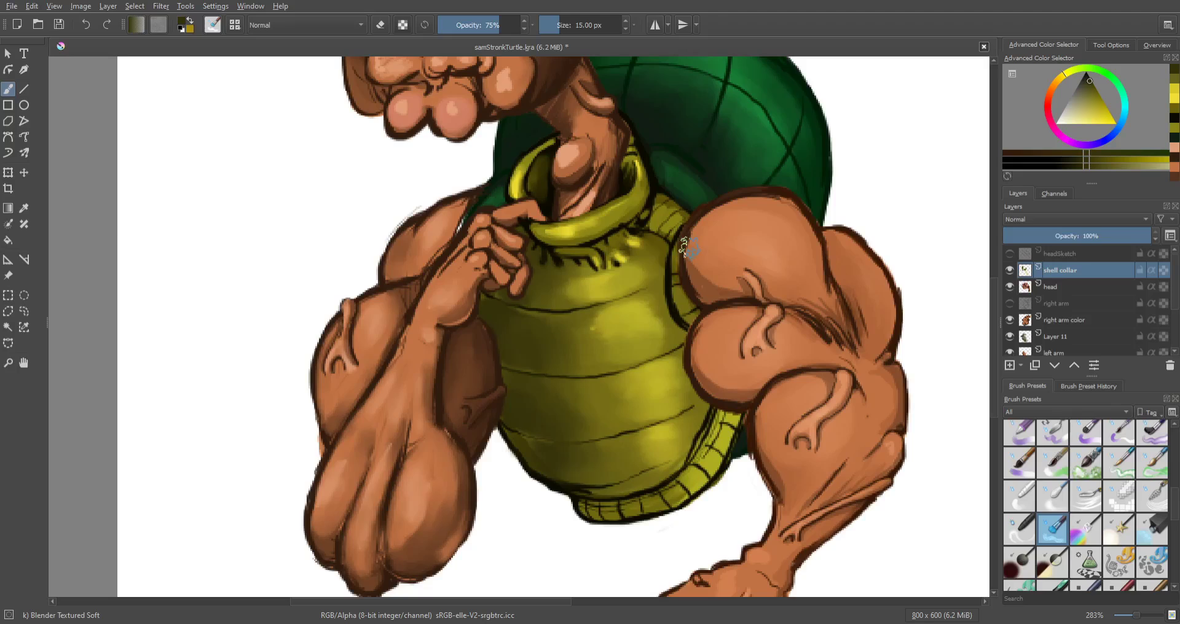
{"action": "scroll", "coordinate": [632, 274], "scroll_direction": "down", "scroll_amount": 2}
{"action": "left_click_drag", "start_coordinate": [632, 275], "coordinate": [606, 330]}
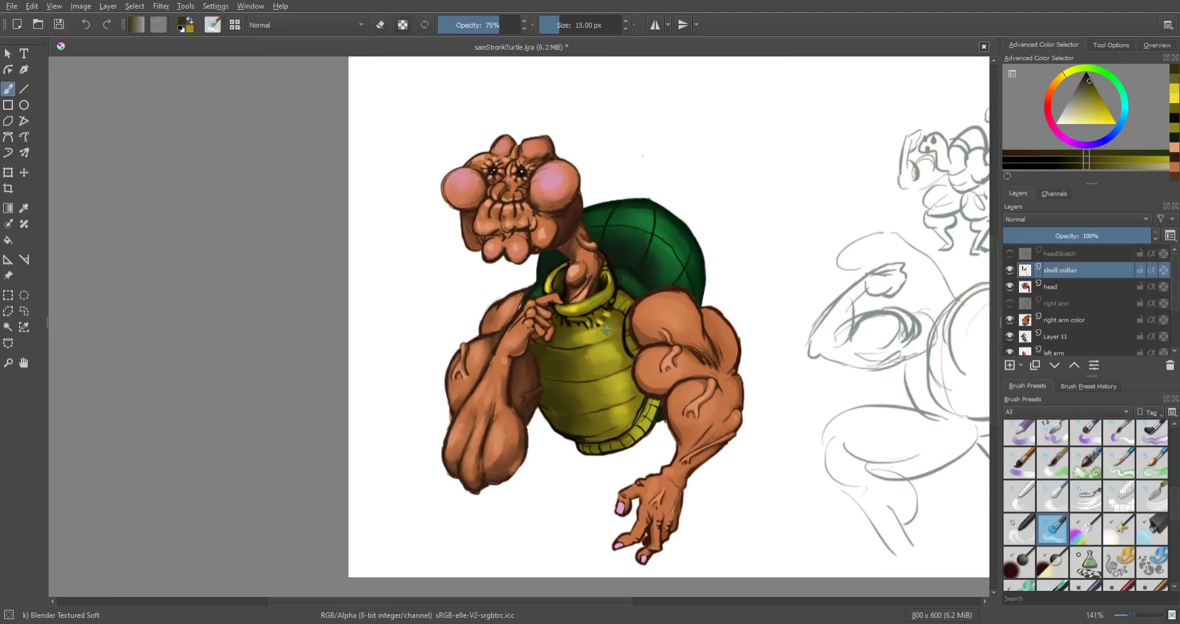
Step: Shade the collar's inside and both its sides with the Basic-5 Size brush at 9 px and 59% opacity, using a dark olive sampled inside the collar
{"action": "scroll", "coordinate": [606, 330], "scroll_direction": "up", "scroll_amount": 2}
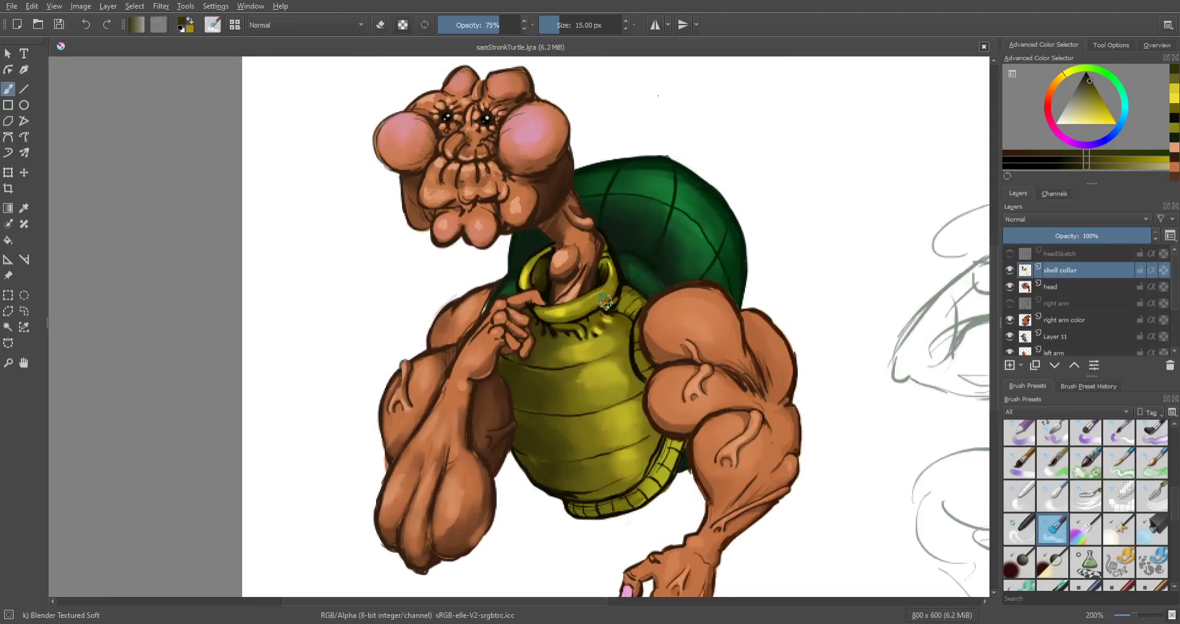
{"action": "scroll", "coordinate": [605, 302], "scroll_direction": "up", "scroll_amount": 4}
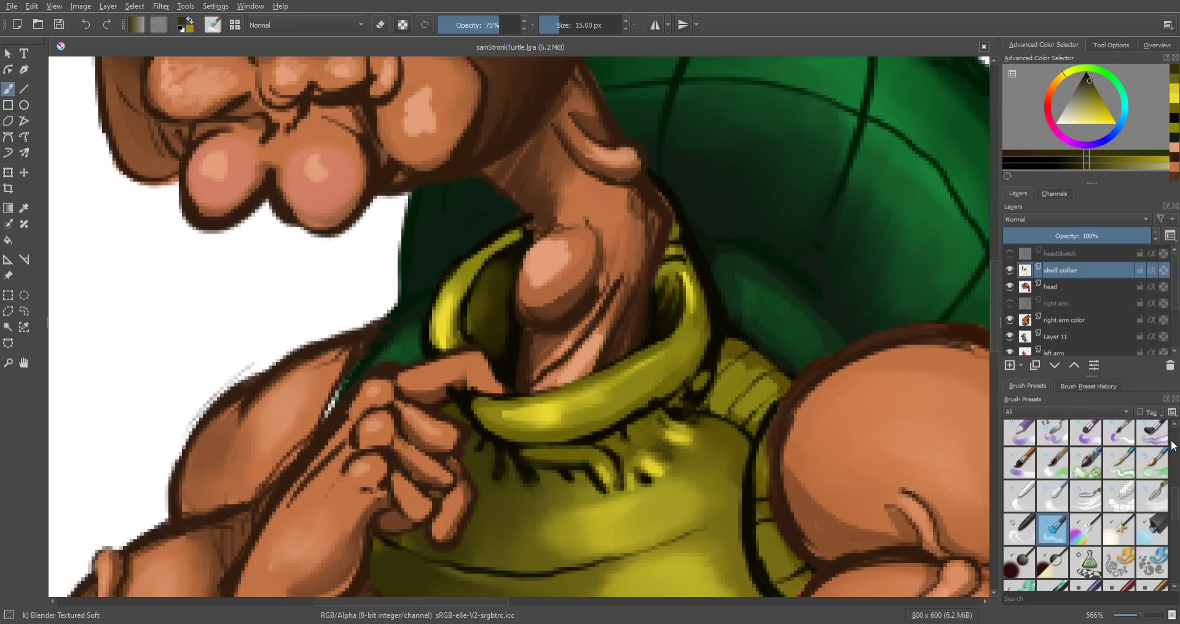
{"action": "scroll", "coordinate": [1172, 446], "scroll_direction": "up", "scroll_amount": 5}
{"action": "left_click", "coordinate": [1132, 478]}
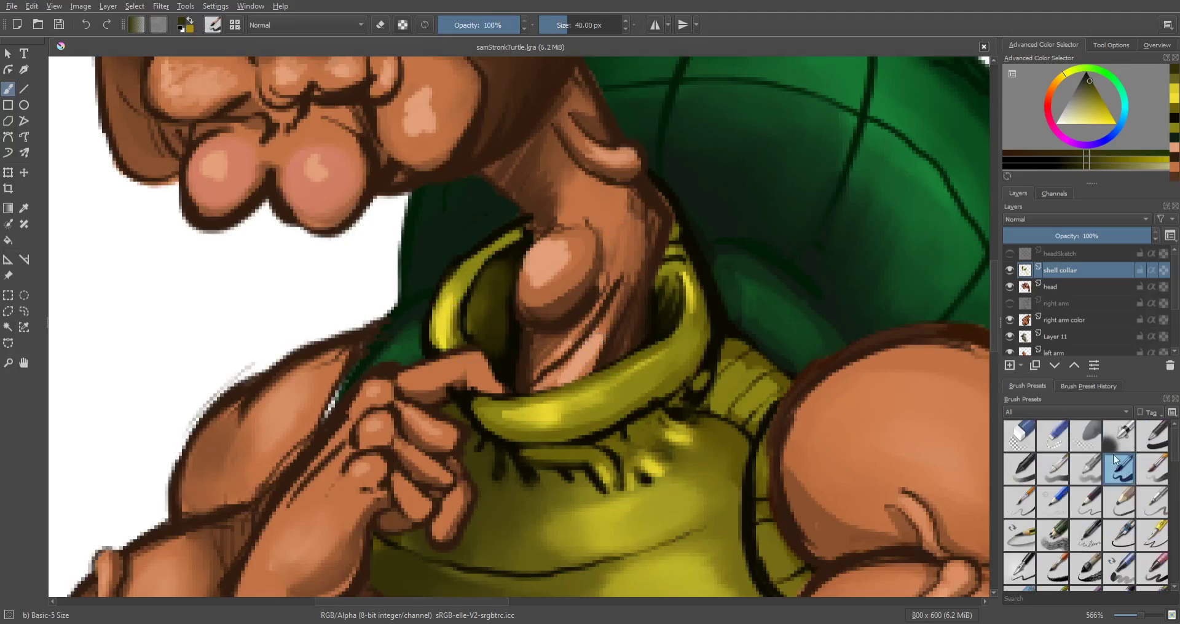
{"action": "key", "text": "p"}
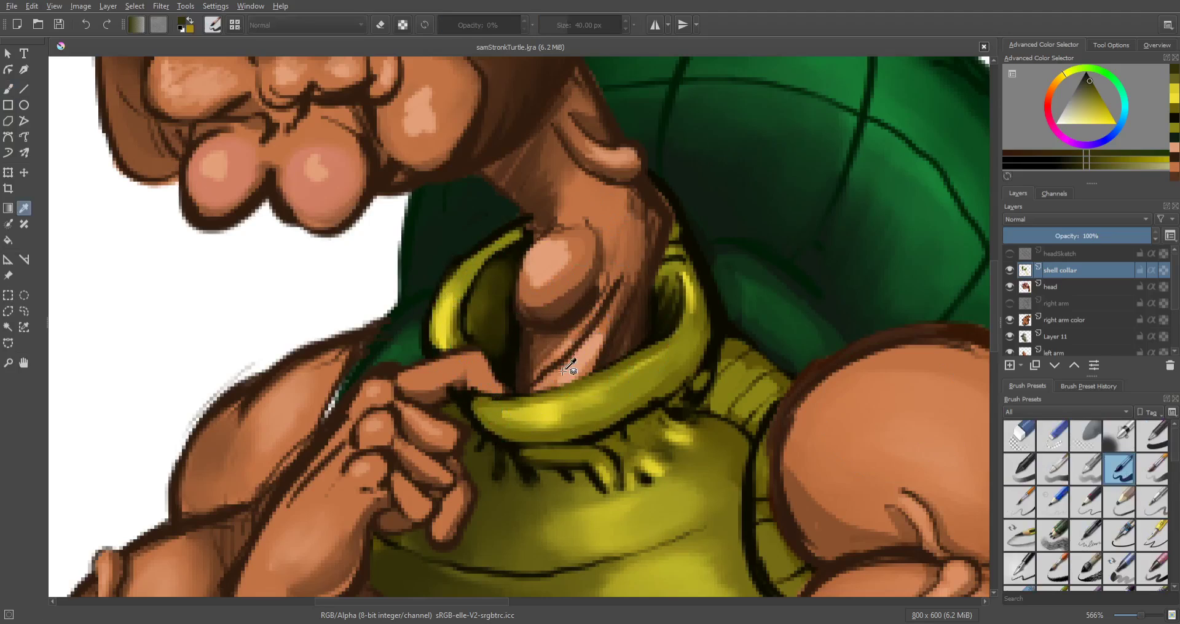
{"action": "left_click", "coordinate": [494, 320]}
{"action": "key", "text": "b"}
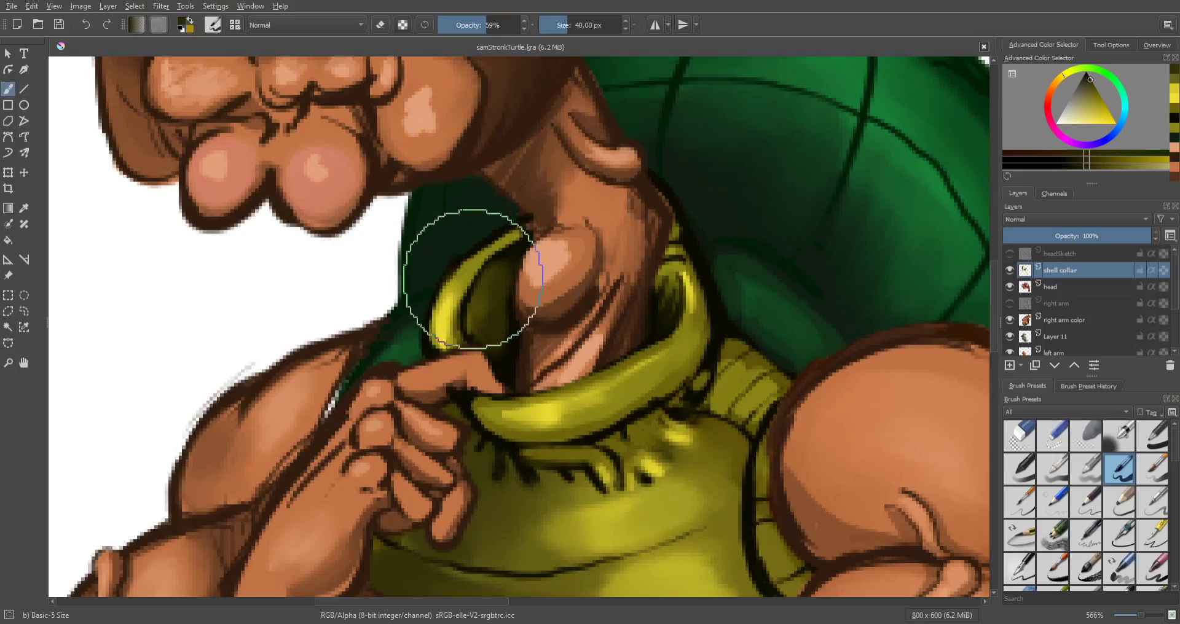
{"action": "key", "text": "bracketleft"}
{"action": "key", "text": "bracketleft"}
{"action": "key", "text": "bracketleft"}
{"action": "key", "text": "bracketleft"}
{"action": "key", "text": "bracketleft"}
{"action": "key", "text": "bracketleft"}
{"action": "key", "text": "bracketleft"}
{"action": "key", "text": "bracketleft"}
{"action": "key", "text": "bracketleft"}
{"action": "key", "text": "bracketleft"}
{"action": "key", "text": "bracketleft"}
{"action": "key", "text": "bracketleft"}
{"action": "key", "text": "bracketleft"}
{"action": "key", "text": "bracketleft"}
{"action": "key", "text": "bracketleft"}
{"action": "key", "text": "bracketleft"}
{"action": "key", "text": "bracketleft"}
{"action": "key", "text": "bracketleft"}
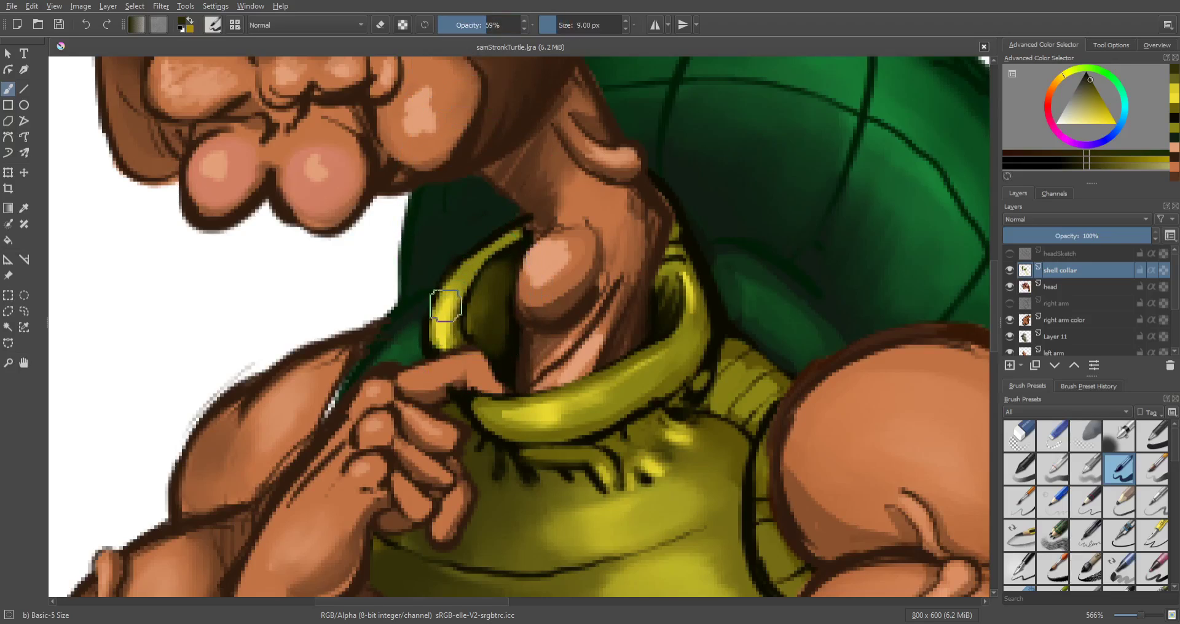
{"action": "mouse_move", "coordinate": [440, 306]}
{"action": "left_mouse_down"}
{"action": "mouse_move", "coordinate": [493, 260]}
{"action": "mouse_move", "coordinate": [463, 267]}
{"action": "mouse_move", "coordinate": [515, 235]}
{"action": "left_mouse_up"}
{"action": "mouse_move", "coordinate": [477, 293]}
{"action": "left_mouse_down"}
{"action": "mouse_move", "coordinate": [495, 298]}
{"action": "mouse_move", "coordinate": [493, 312]}
{"action": "left_mouse_up"}
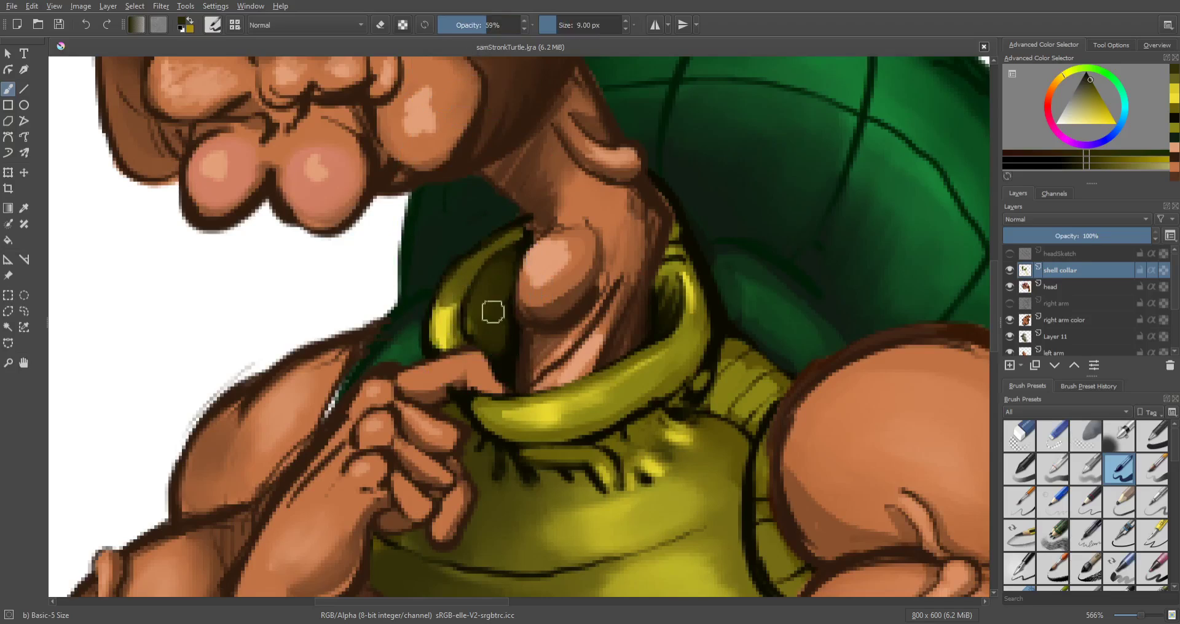
{"action": "mouse_move", "coordinate": [664, 274]}
{"action": "left_mouse_down"}
{"action": "mouse_move", "coordinate": [662, 301]}
{"action": "mouse_move", "coordinate": [676, 228]}
{"action": "mouse_move", "coordinate": [677, 266]}
{"action": "mouse_move", "coordinate": [705, 325]}
{"action": "mouse_move", "coordinate": [698, 366]}
{"action": "mouse_move", "coordinate": [676, 411]}
{"action": "left_mouse_up"}
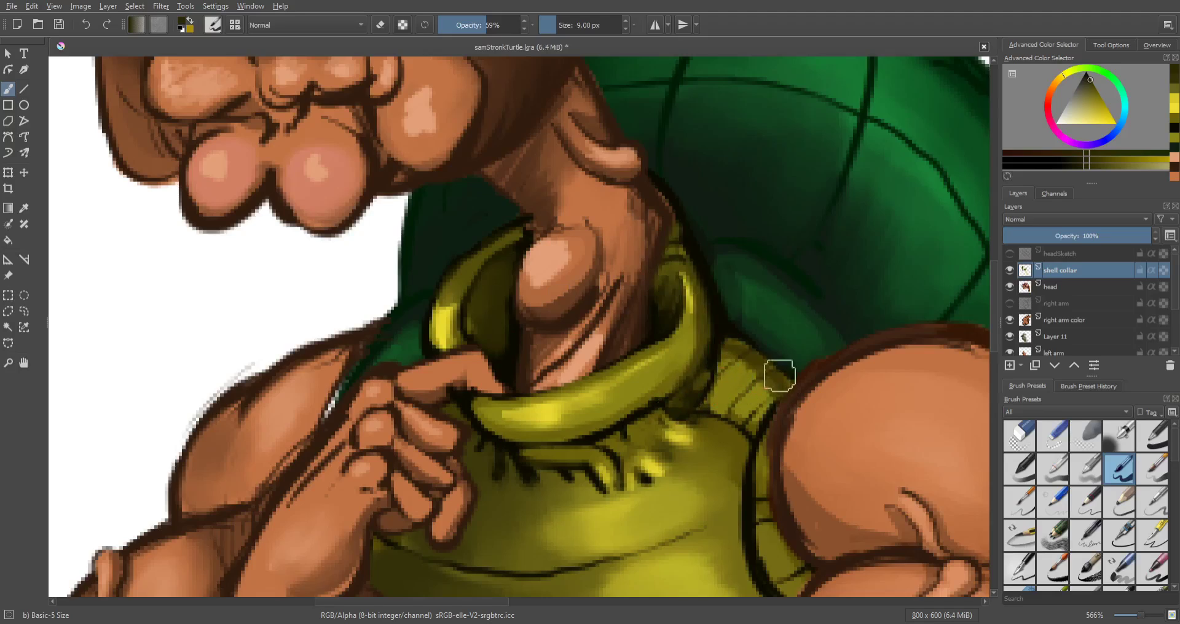
Step: Undo the last shading stroke and paint dark olive shadows on the shell rim between the collar and the large shoulder
{"action": "key", "text": "ctrl+z"}
{"action": "left_click_drag", "start_coordinate": [720, 345], "coordinate": [785, 384]}
{"action": "left_click_drag", "start_coordinate": [707, 394], "coordinate": [757, 432]}
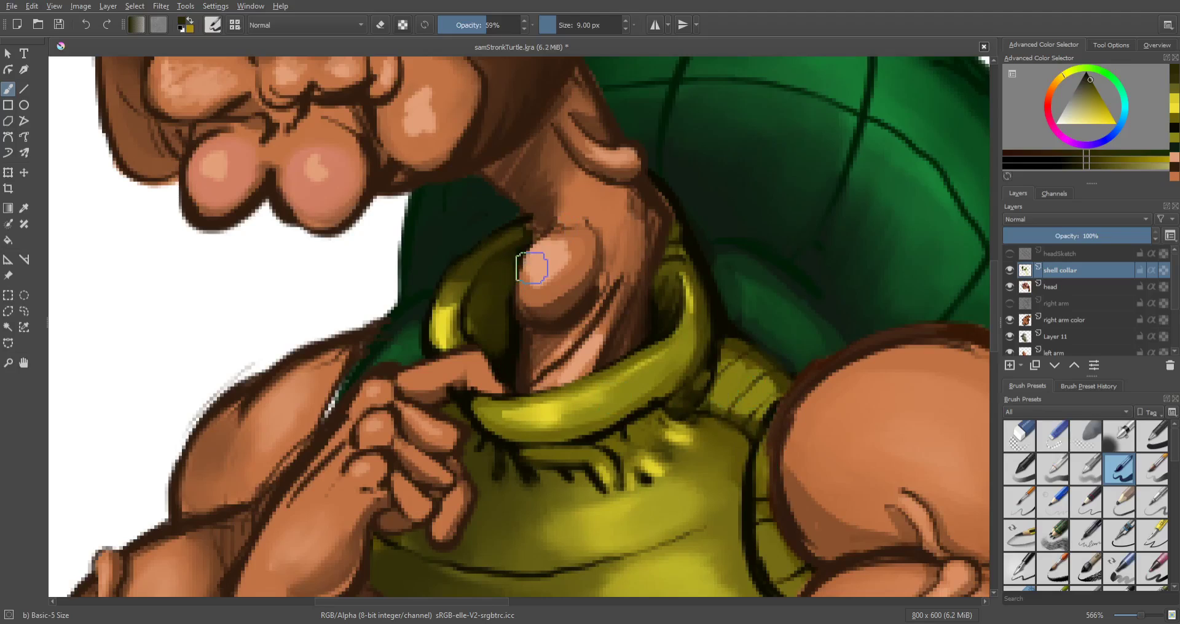
{"action": "scroll", "coordinate": [534, 266], "scroll_direction": "down", "scroll_amount": 2}
{"action": "scroll", "coordinate": [531, 267], "scroll_direction": "down", "scroll_amount": 4}
{"action": "scroll", "coordinate": [565, 280], "scroll_direction": "up", "scroll_amount": 3}
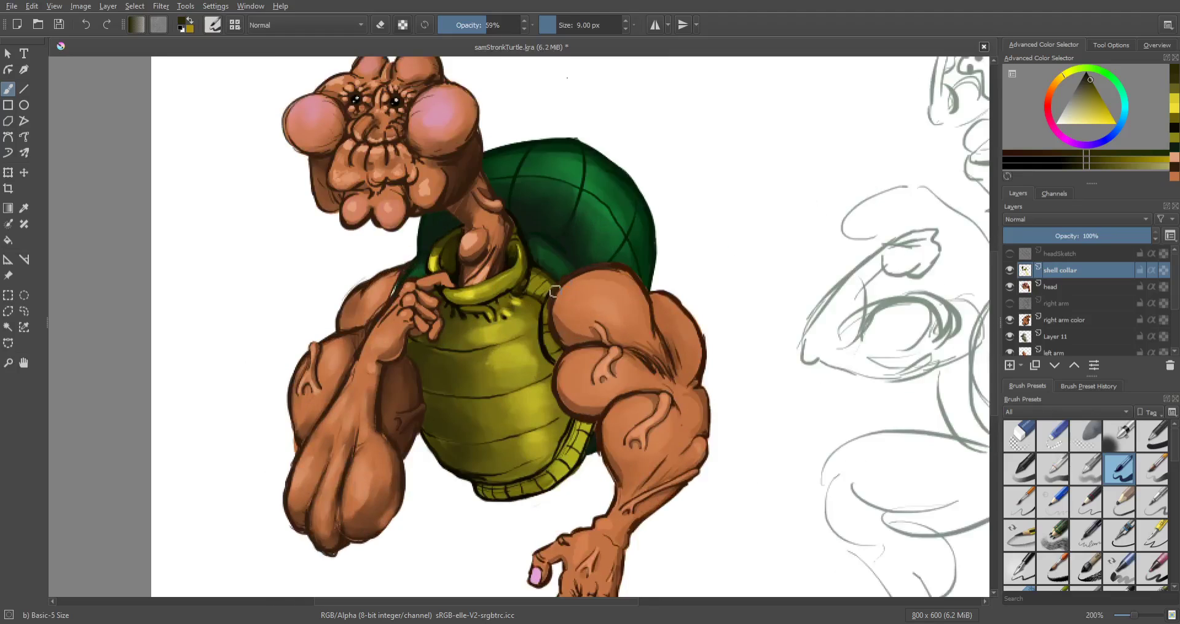
{"action": "scroll", "coordinate": [554, 291], "scroll_direction": "up", "scroll_amount": 2}
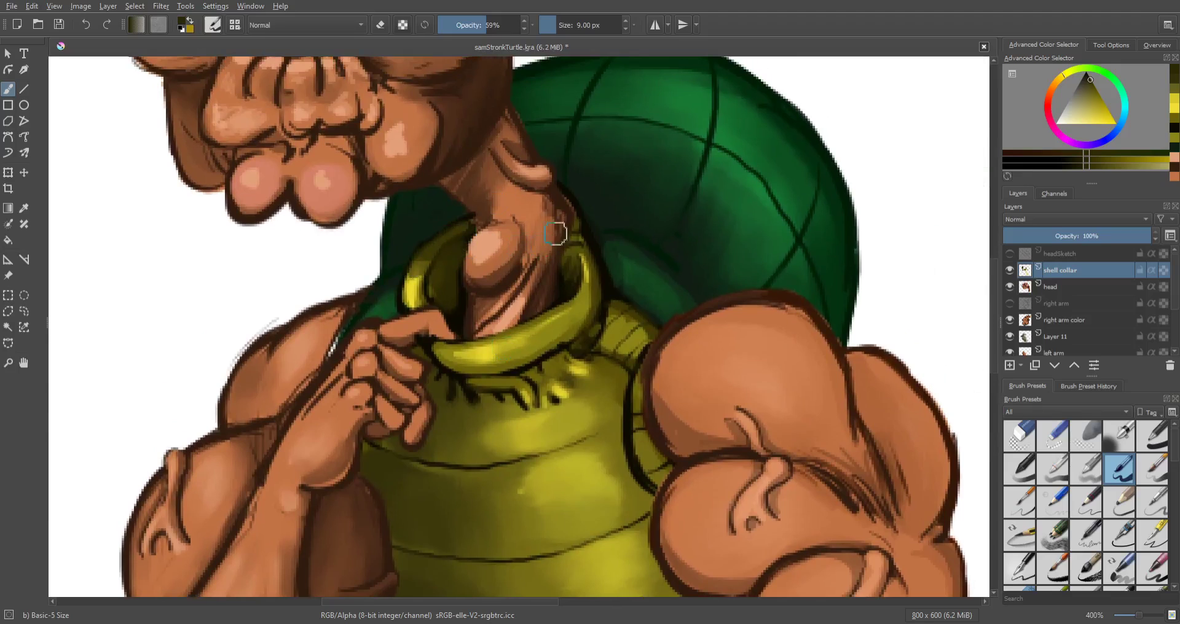
{"action": "scroll", "coordinate": [561, 217], "scroll_direction": "down", "scroll_amount": 2}
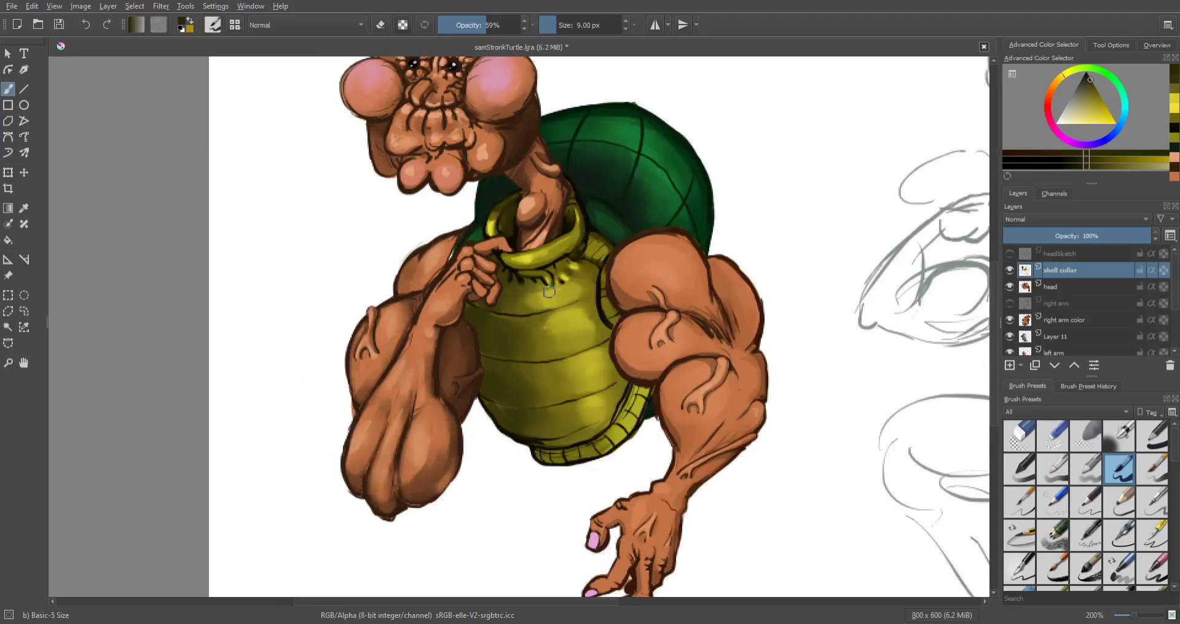
Step: Hide Layer 2 with the grey pencil sketches while keeping the white background visible
{"action": "scroll", "coordinate": [549, 291], "scroll_direction": "down", "scroll_amount": 1}
{"action": "scroll", "coordinate": [1140, 337], "scroll_direction": "down", "scroll_amount": 2}
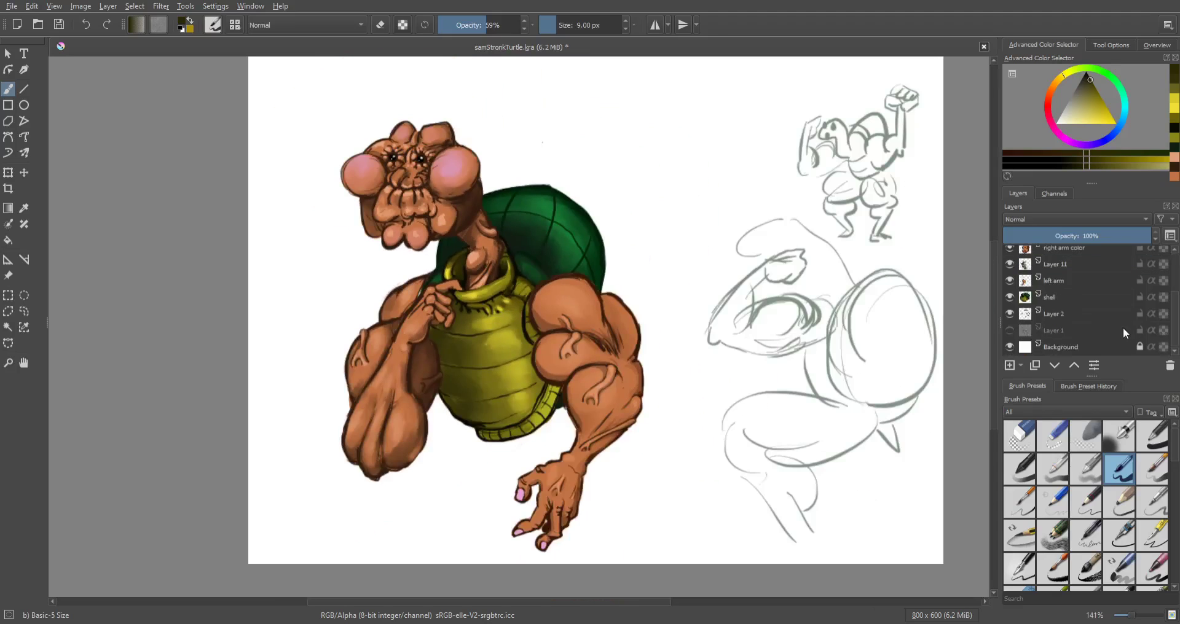
{"action": "left_click", "coordinate": [1011, 348]}
{"action": "left_click", "coordinate": [1011, 348]}
{"action": "left_click", "coordinate": [1008, 315]}
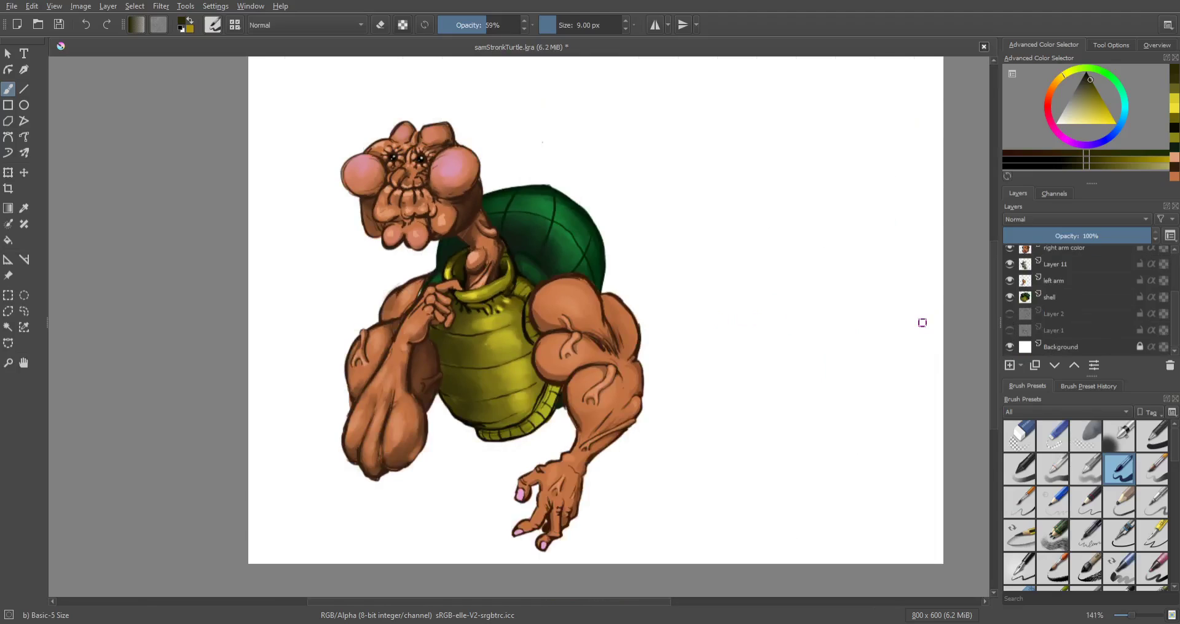
Step: Select all layers from shell up to headSketch, move the whole turtle to the canvas's upper middle, and save the file
{"action": "scroll", "coordinate": [1036, 309], "scroll_direction": "up", "scroll_amount": 1}
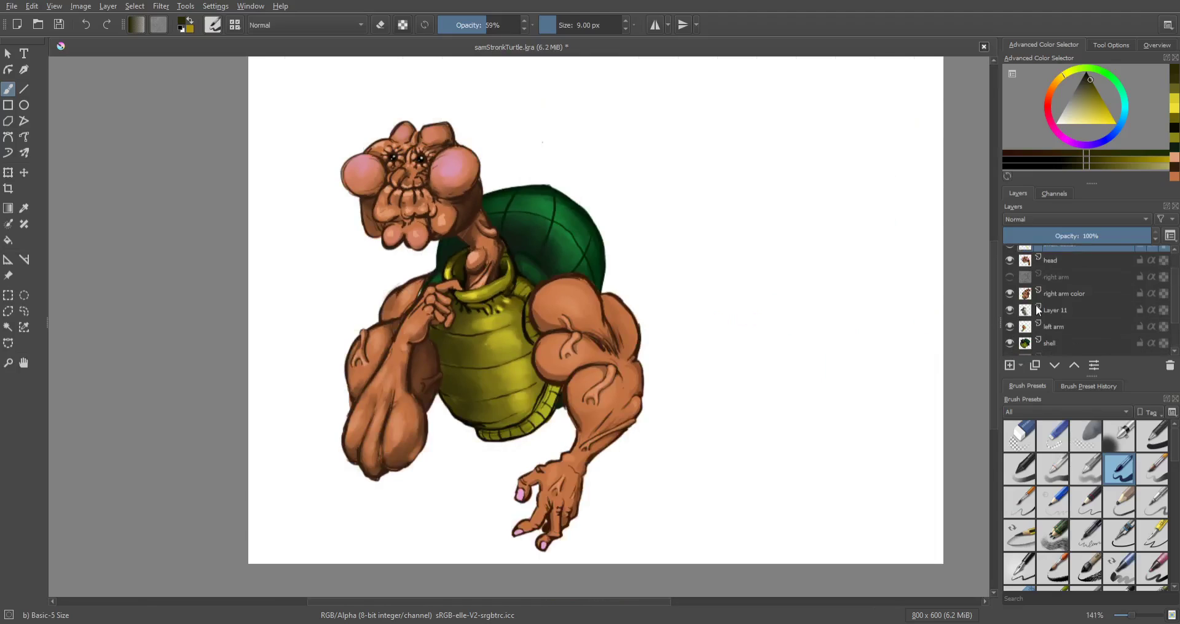
{"action": "left_click", "coordinate": [1053, 343]}
{"action": "scroll", "coordinate": [1056, 304], "scroll_direction": "up", "scroll_amount": 2}
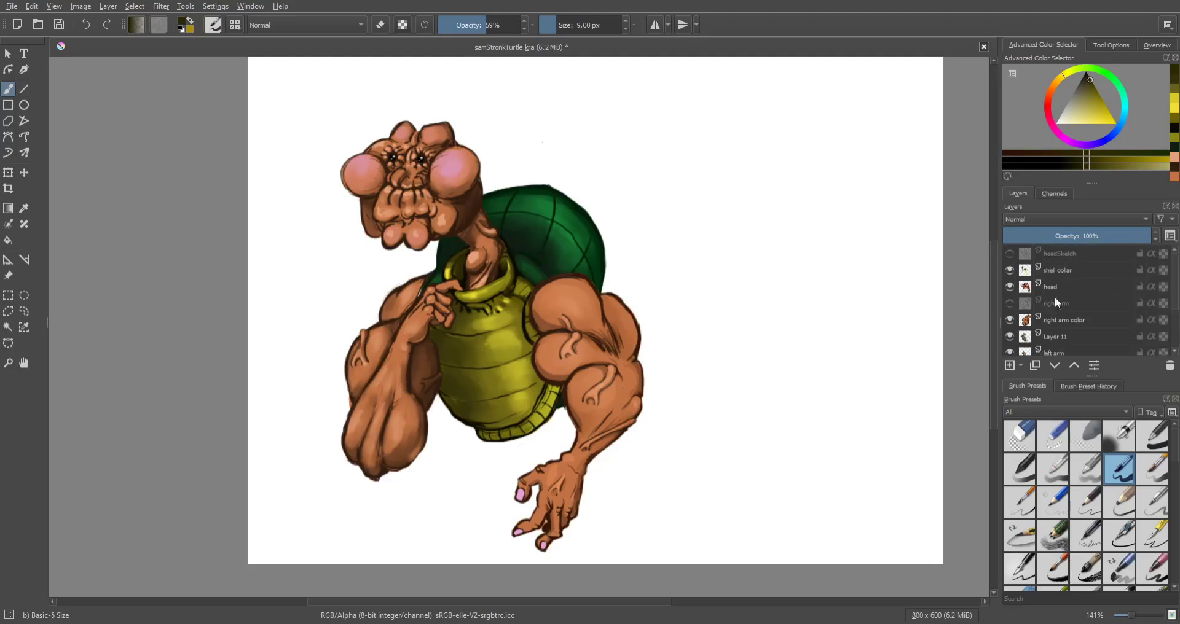
{"action": "left_click", "coordinate": [1059, 255], "text": "shift"}
{"action": "scroll", "coordinate": [1028, 307], "scroll_direction": "down", "scroll_amount": 3}
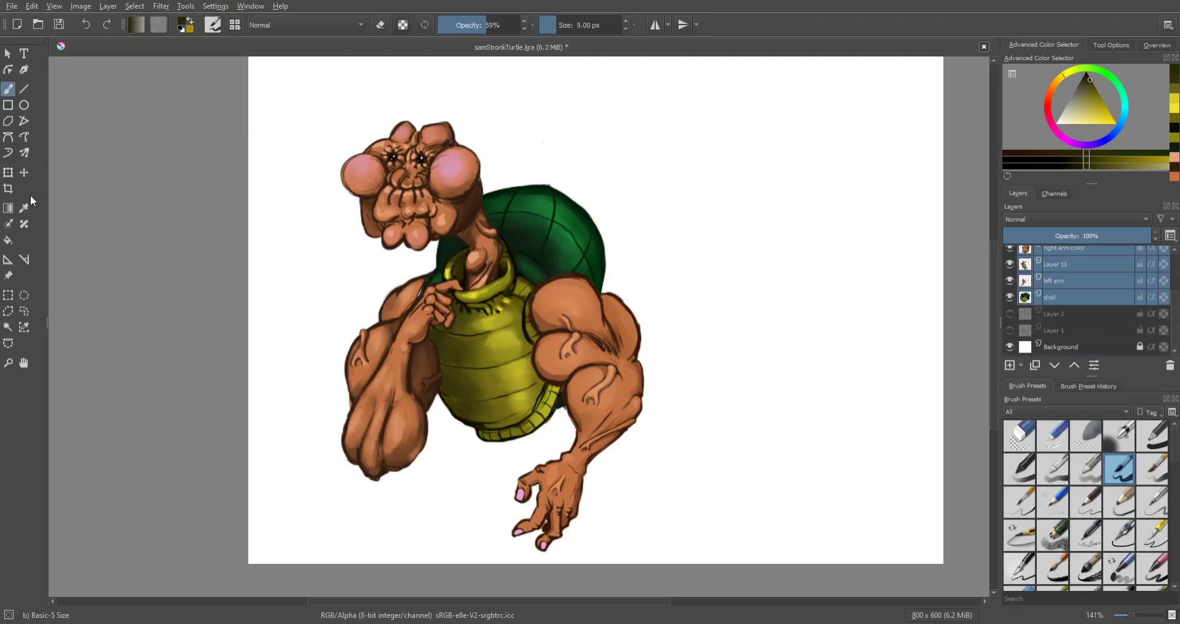
{"action": "left_click", "coordinate": [30, 170]}
{"action": "scroll", "coordinate": [417, 247], "scroll_direction": "down", "scroll_amount": 2}
{"action": "scroll", "coordinate": [465, 253], "scroll_direction": "up", "scroll_amount": 1}
{"action": "left_click_drag", "start_coordinate": [453, 256], "coordinate": [525, 210]}
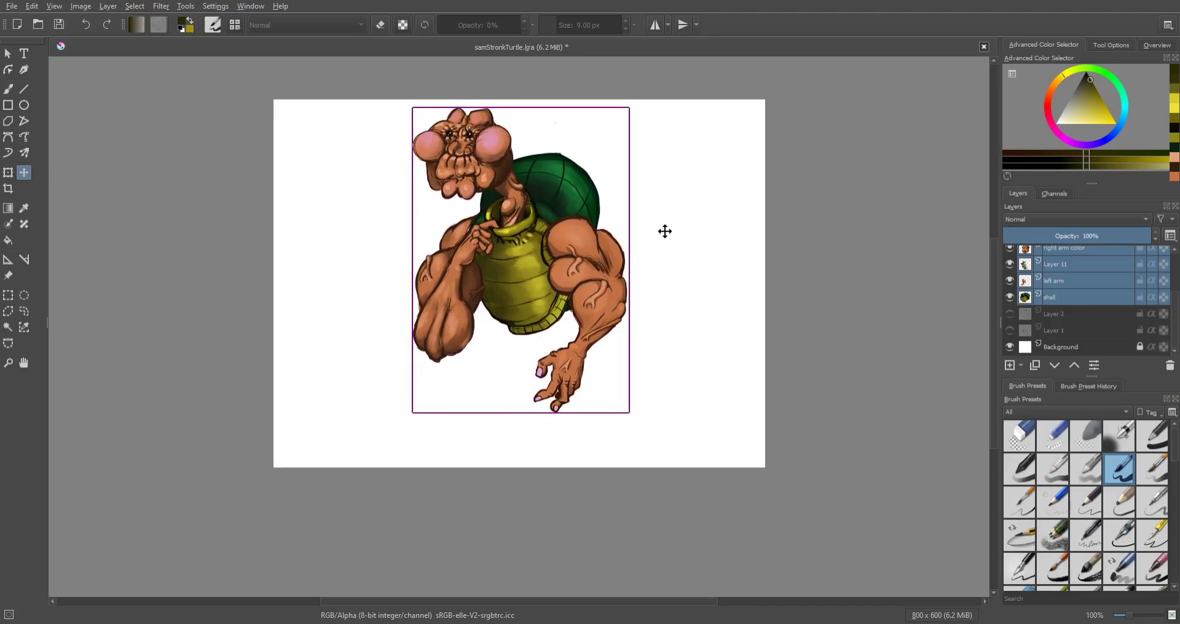
{"action": "key", "text": "ctrl+s"}
Step: Add a new layer directly above Layer 2 and name it legs
{"action": "left_click", "coordinate": [1075, 308]}
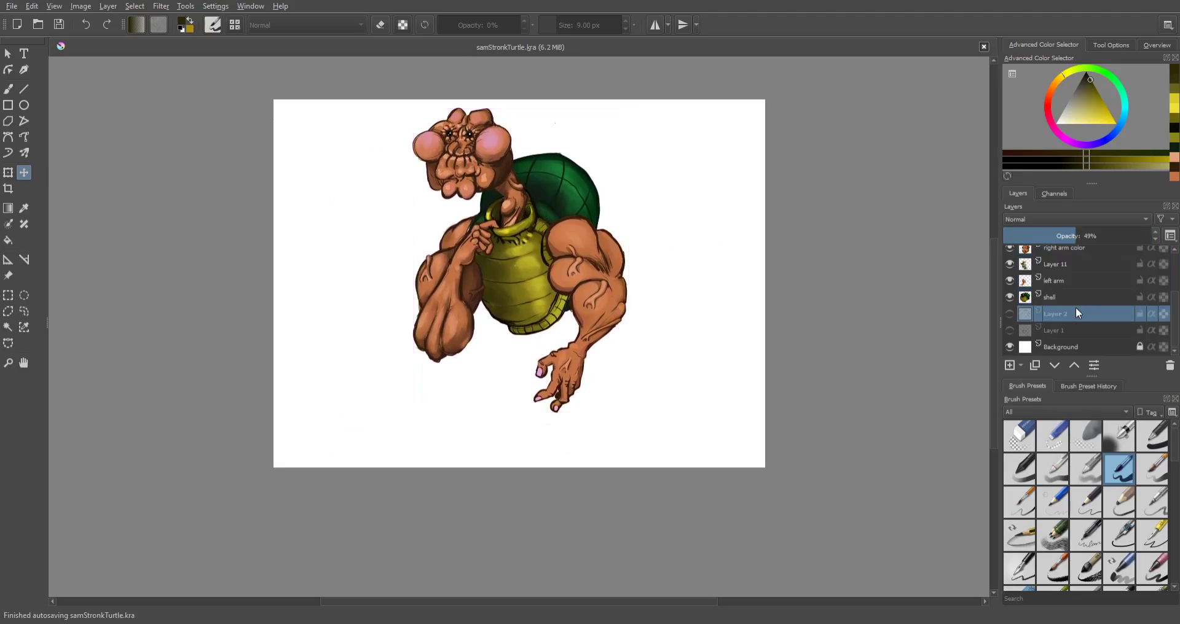
{"action": "scroll", "coordinate": [1041, 315], "scroll_direction": "up", "scroll_amount": 1}
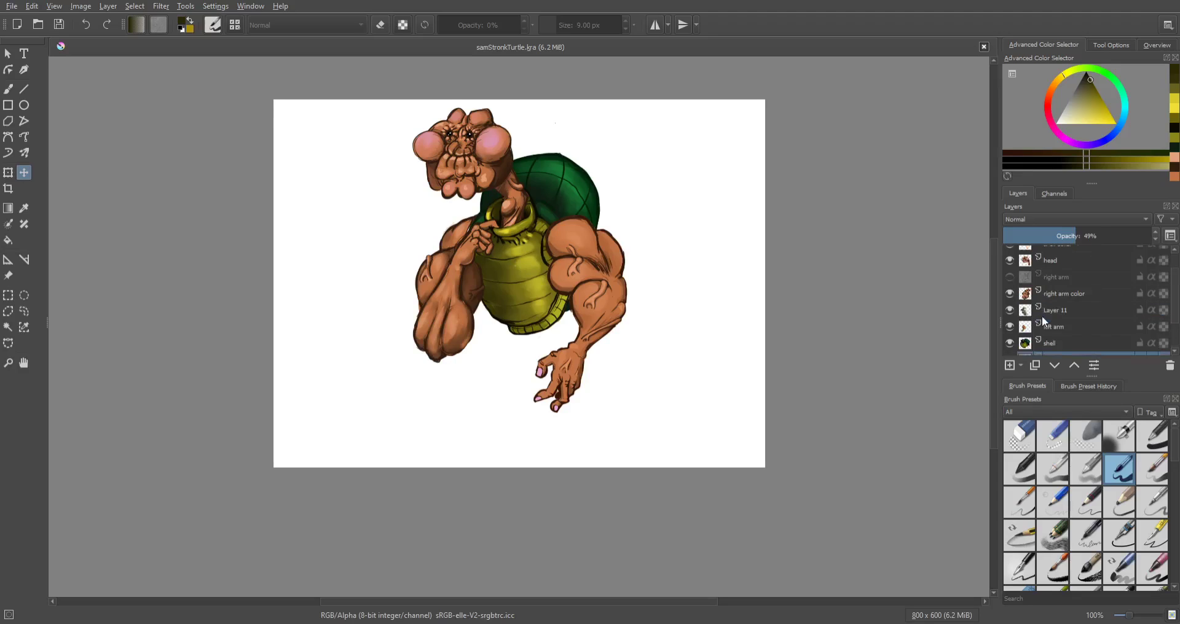
{"action": "scroll", "coordinate": [1070, 326], "scroll_direction": "down", "scroll_amount": 1}
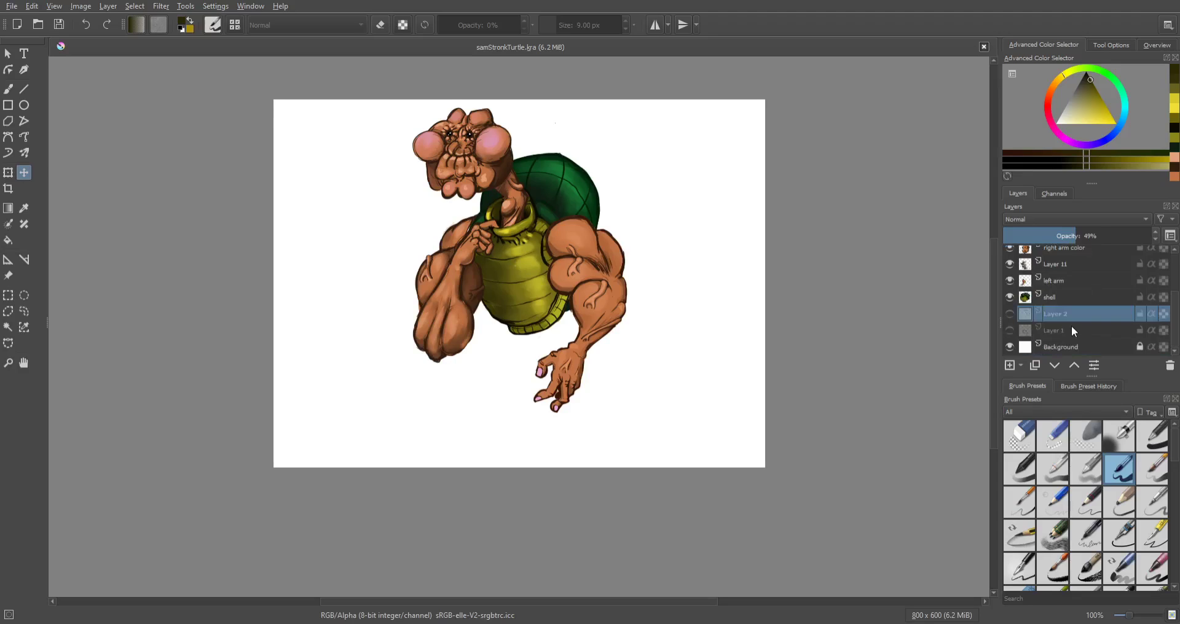
{"action": "left_click", "coordinate": [1009, 366]}
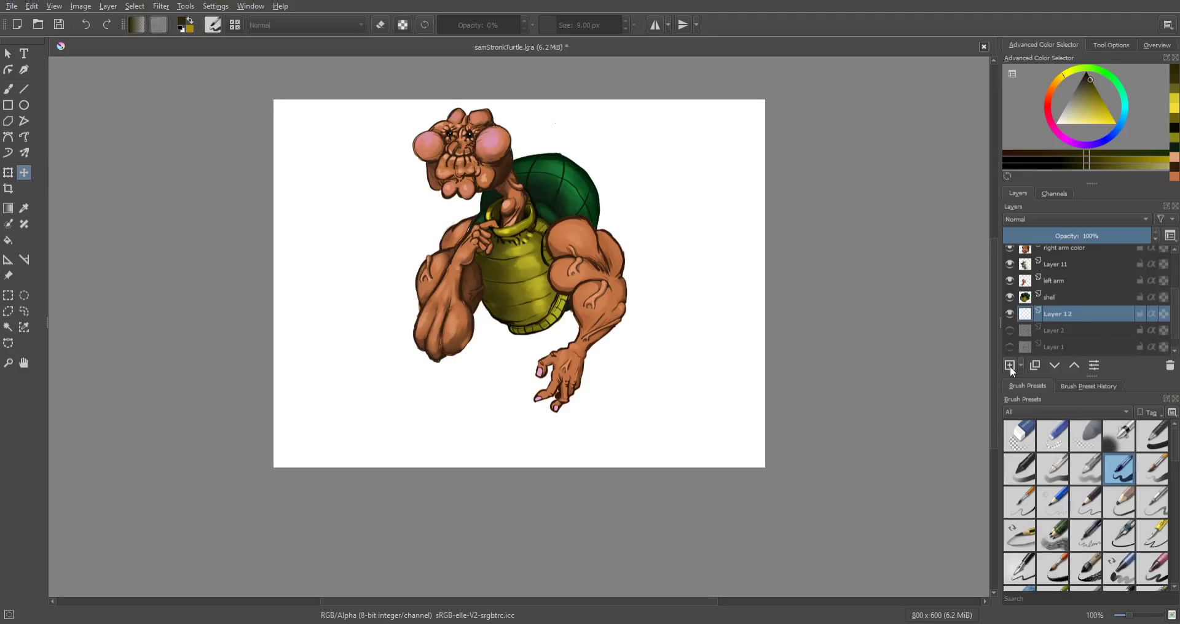
{"action": "double_click", "coordinate": [1054, 313]}
{"action": "type", "text": "leg"}
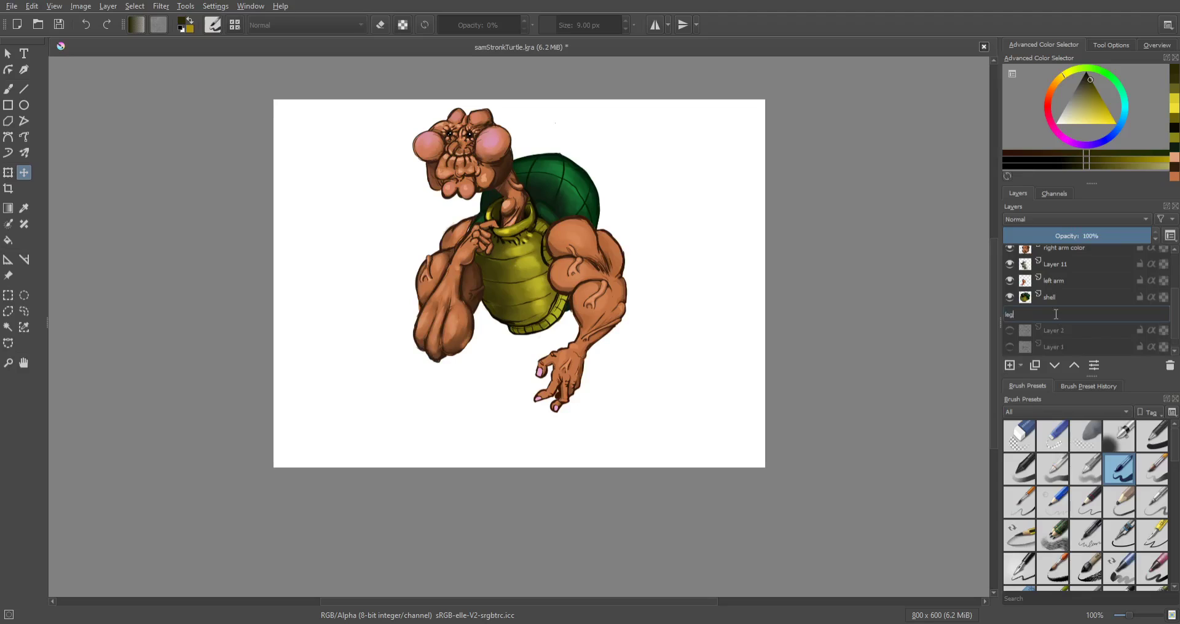
{"action": "type", "text": "s"}
{"action": "key", "text": "Return"}
Step: Sketch the outline of a thick upper leg below the shell's lower rim, between the raised forearm and the lowered hand, using the Basic-5 Size brush
{"action": "scroll", "coordinate": [792, 403], "scroll_direction": "up", "scroll_amount": 3}
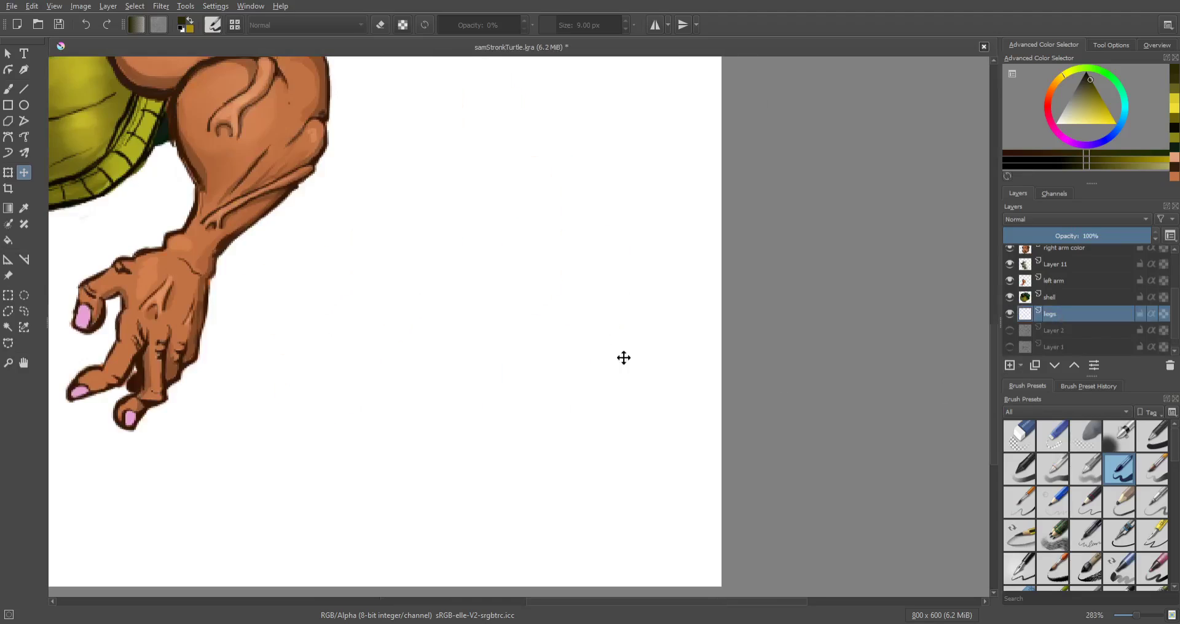
{"action": "scroll", "coordinate": [590, 354], "scroll_direction": "down", "scroll_amount": 2}
{"action": "left_click_drag", "start_coordinate": [565, 353], "coordinate": [817, 437]}
{"action": "scroll", "coordinate": [683, 376], "scroll_direction": "up", "scroll_amount": 1}
{"action": "scroll", "coordinate": [681, 359], "scroll_direction": "up", "scroll_amount": 1}
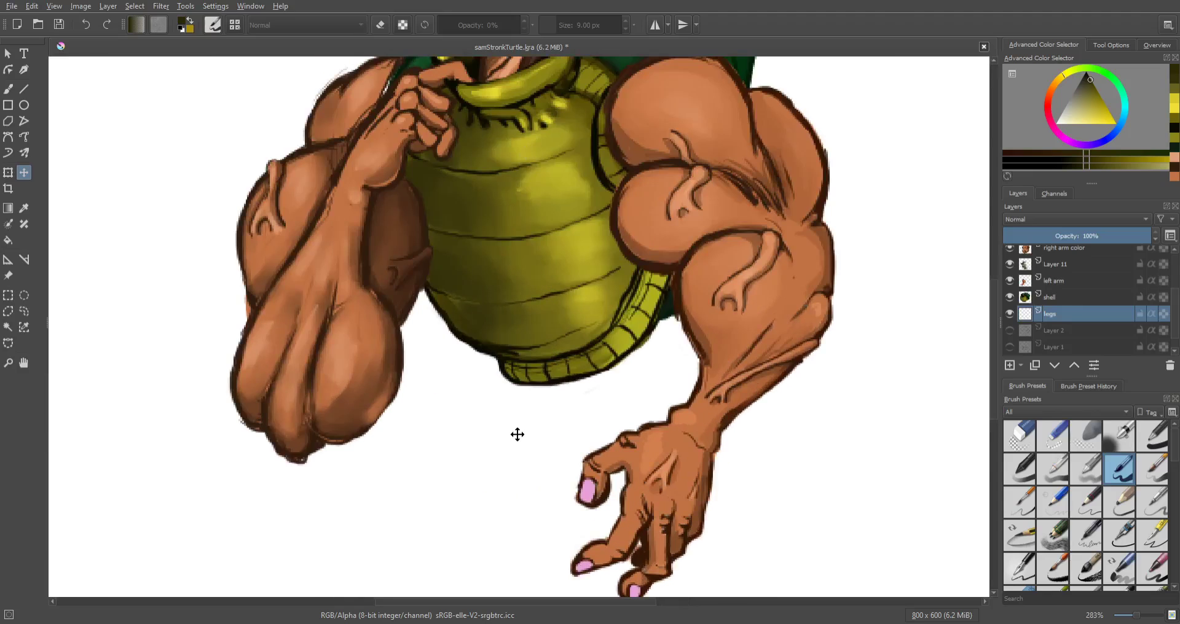
{"action": "key", "text": "b"}
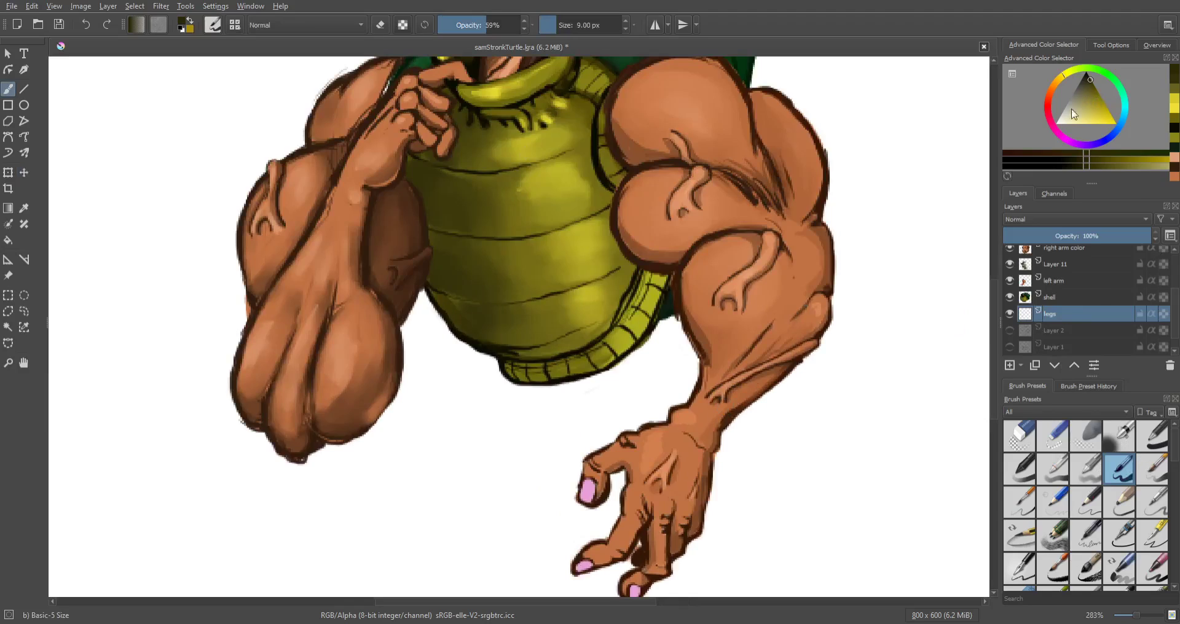
{"action": "scroll", "coordinate": [995, 303], "scroll_direction": "down", "scroll_amount": 3}
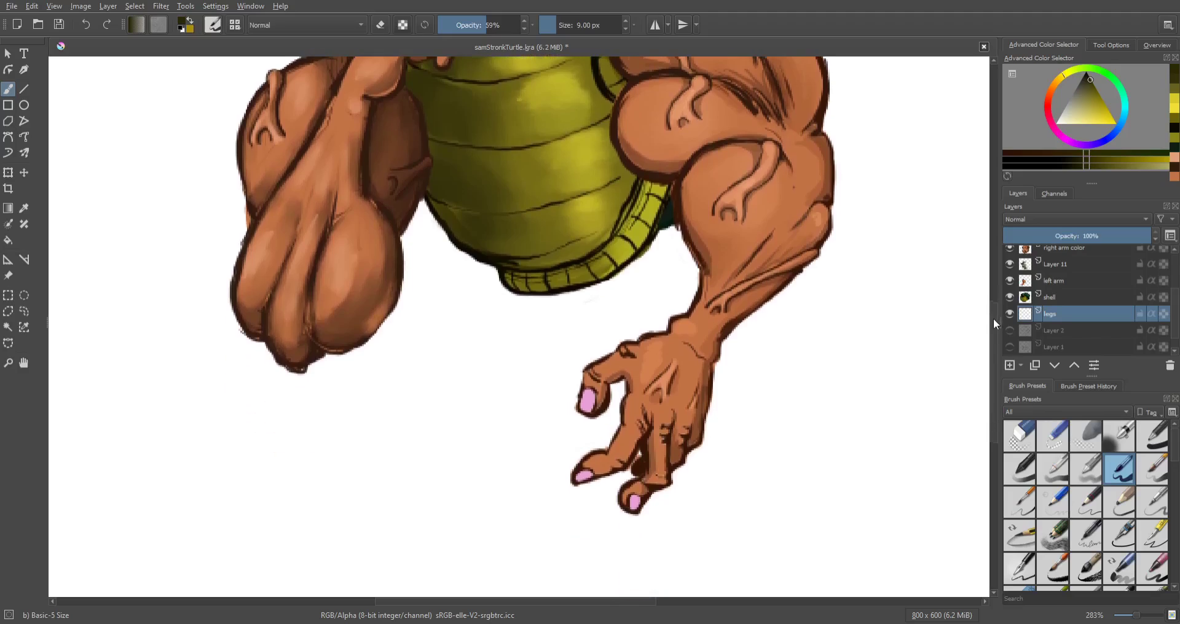
{"action": "left_click_drag", "start_coordinate": [670, 231], "coordinate": [680, 280]}
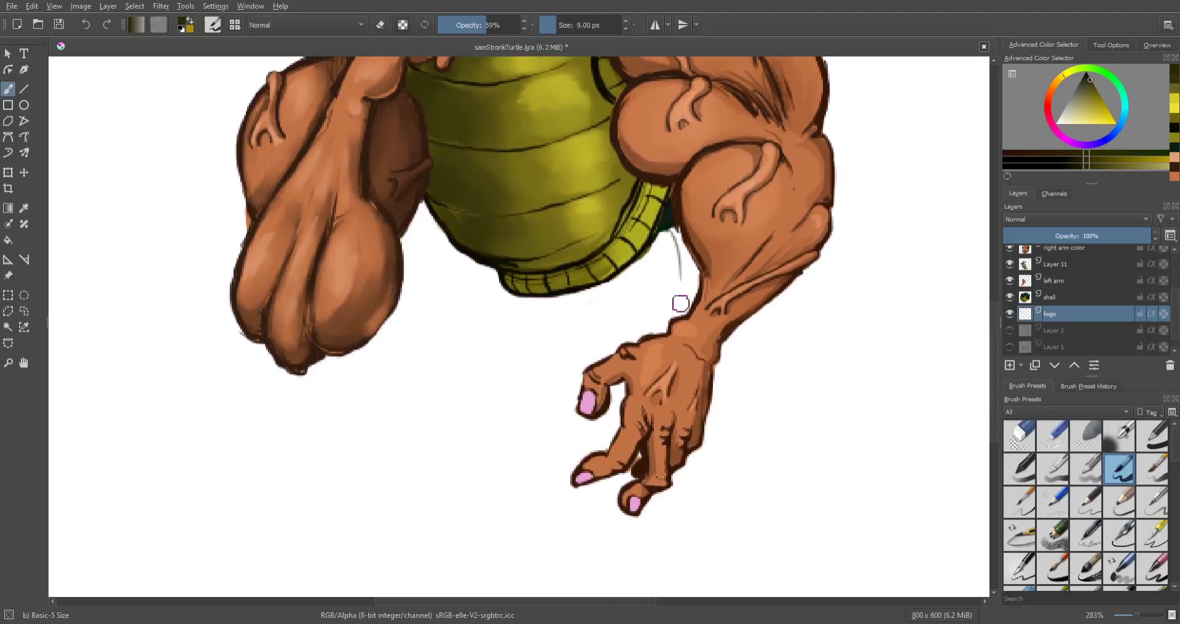
{"action": "left_click_drag", "start_coordinate": [509, 295], "coordinate": [472, 385]}
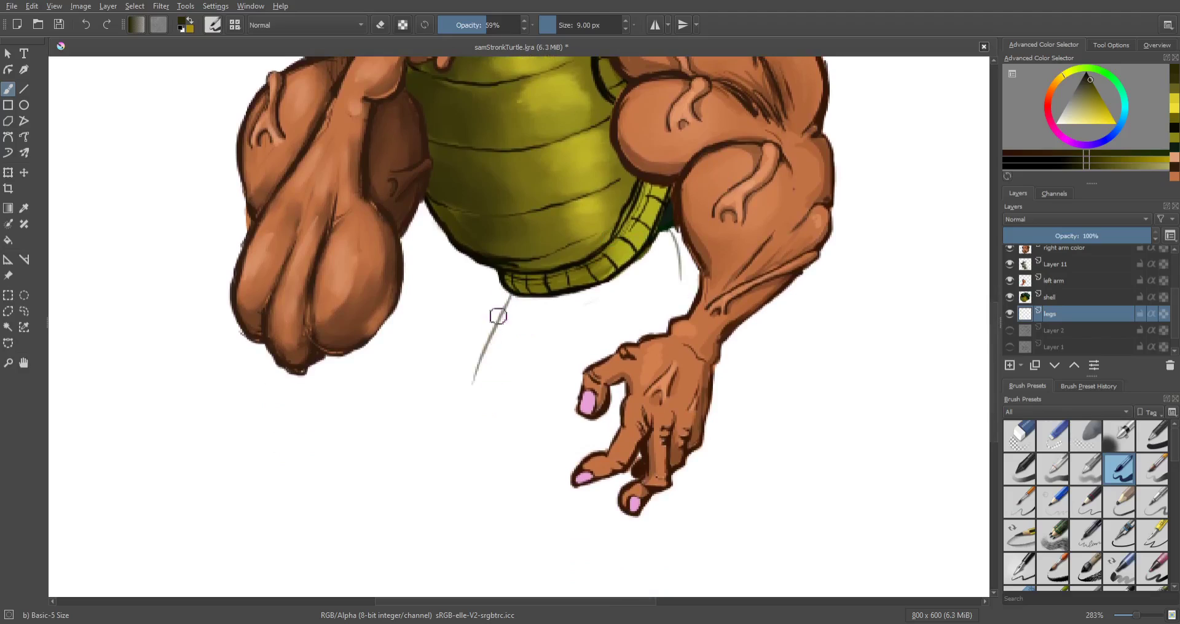
{"action": "left_click_drag", "start_coordinate": [476, 372], "coordinate": [552, 394]}
{"action": "mouse_move", "coordinate": [536, 312]}
{"action": "left_mouse_down"}
{"action": "mouse_move", "coordinate": [555, 360]}
{"action": "mouse_move", "coordinate": [583, 355]}
{"action": "left_mouse_up"}
{"action": "left_click_drag", "start_coordinate": [553, 393], "coordinate": [582, 366]}
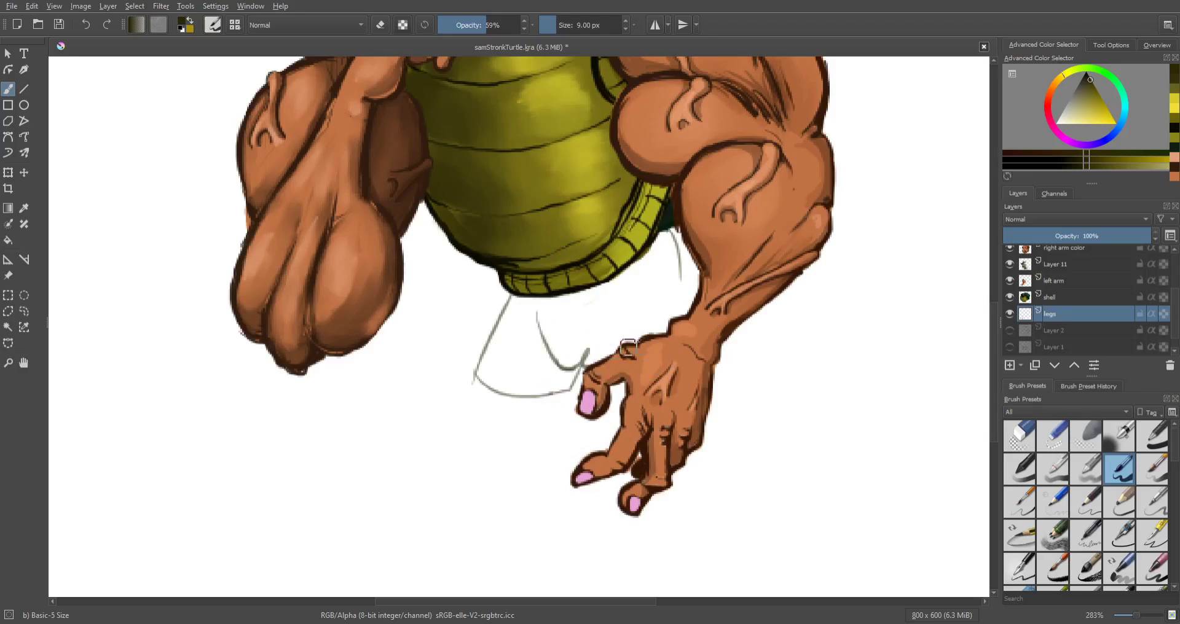
Step: Sketch the outline of the second upper leg behind the lowered hand, curving from the shell's edge around below the wrist
{"action": "left_click_drag", "start_coordinate": [671, 233], "coordinate": [688, 286]}
{"action": "left_click_drag", "start_coordinate": [606, 344], "coordinate": [616, 374]}
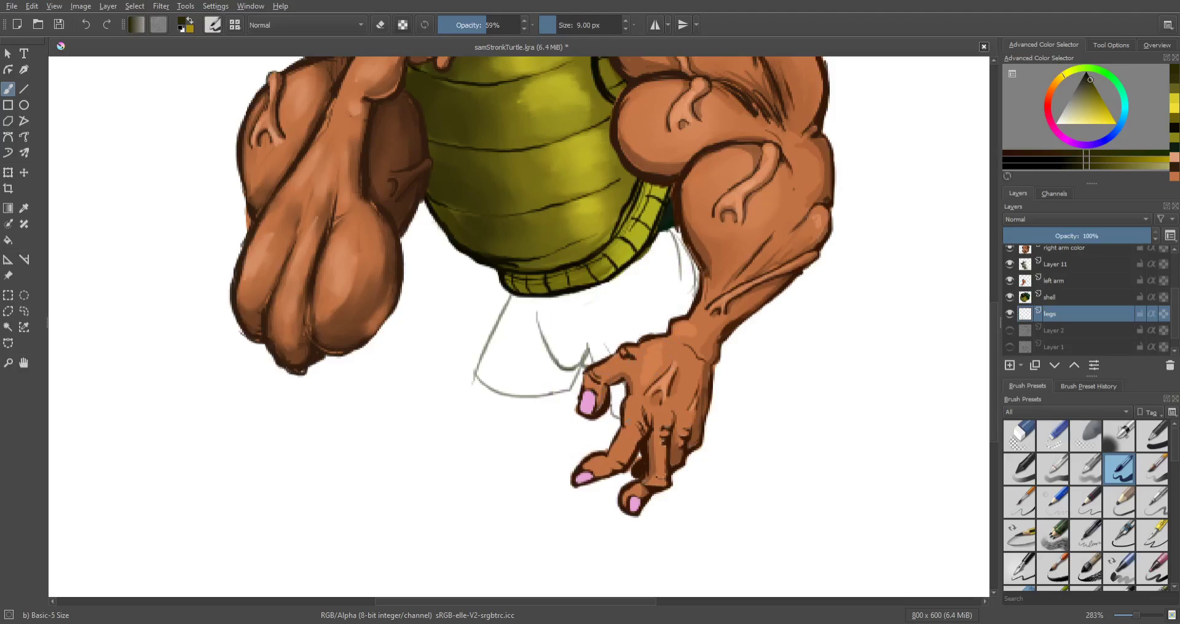
{"action": "left_click_drag", "start_coordinate": [710, 414], "coordinate": [724, 407]}
{"action": "mouse_move", "coordinate": [743, 323]}
{"action": "left_mouse_down"}
{"action": "mouse_move", "coordinate": [737, 408]}
{"action": "mouse_move", "coordinate": [677, 405]}
{"action": "mouse_move", "coordinate": [590, 419]}
{"action": "left_mouse_up"}
{"action": "left_click_drag", "start_coordinate": [602, 415], "coordinate": [745, 381]}
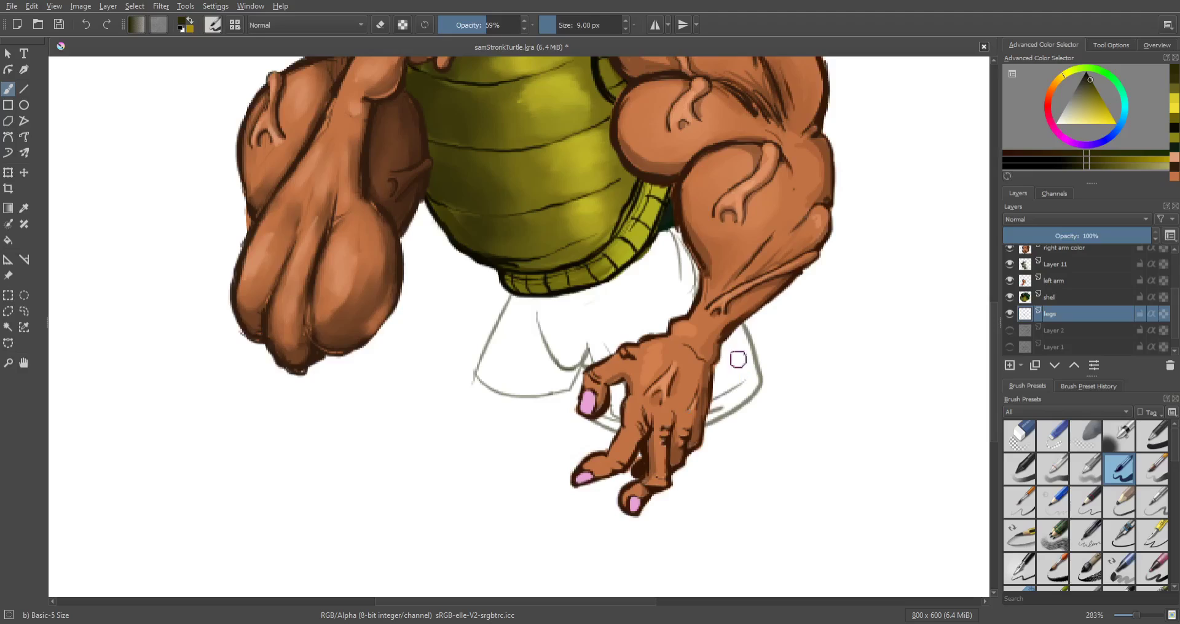
Step: Reinforce the hem of the leg nearer the raised forearm and sketch the other leg's rounded knee and shin below the lowered hand
{"action": "left_click_drag", "start_coordinate": [472, 372], "coordinate": [578, 404]}
{"action": "left_click_drag", "start_coordinate": [504, 397], "coordinate": [579, 386]}
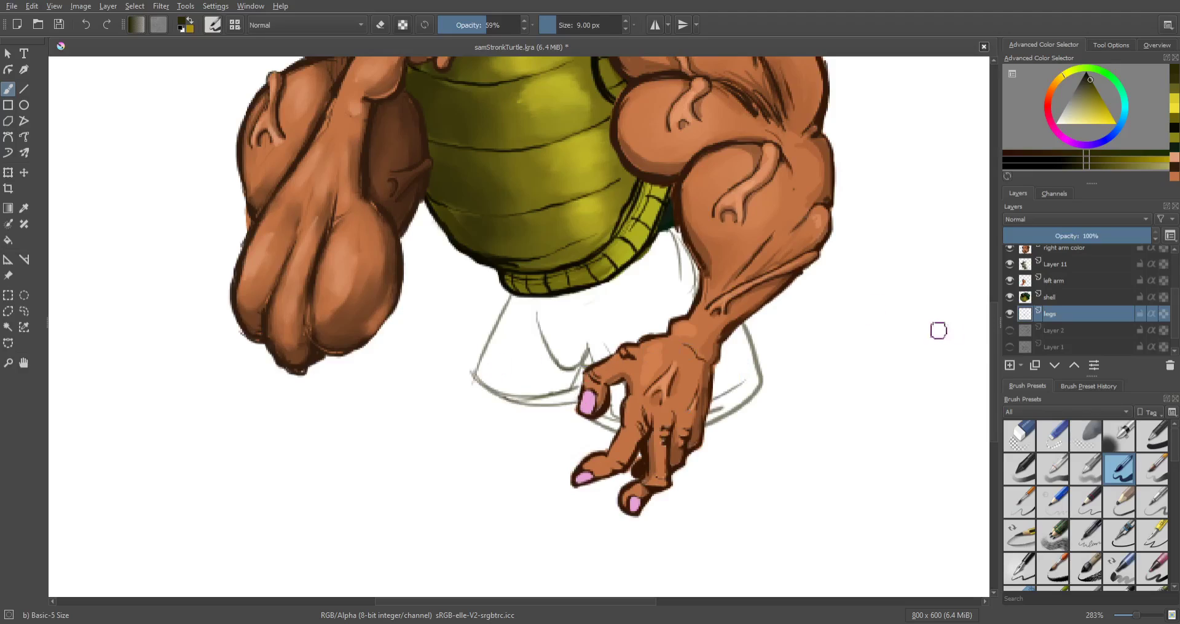
{"action": "left_click_drag", "start_coordinate": [993, 321], "coordinate": [992, 363]}
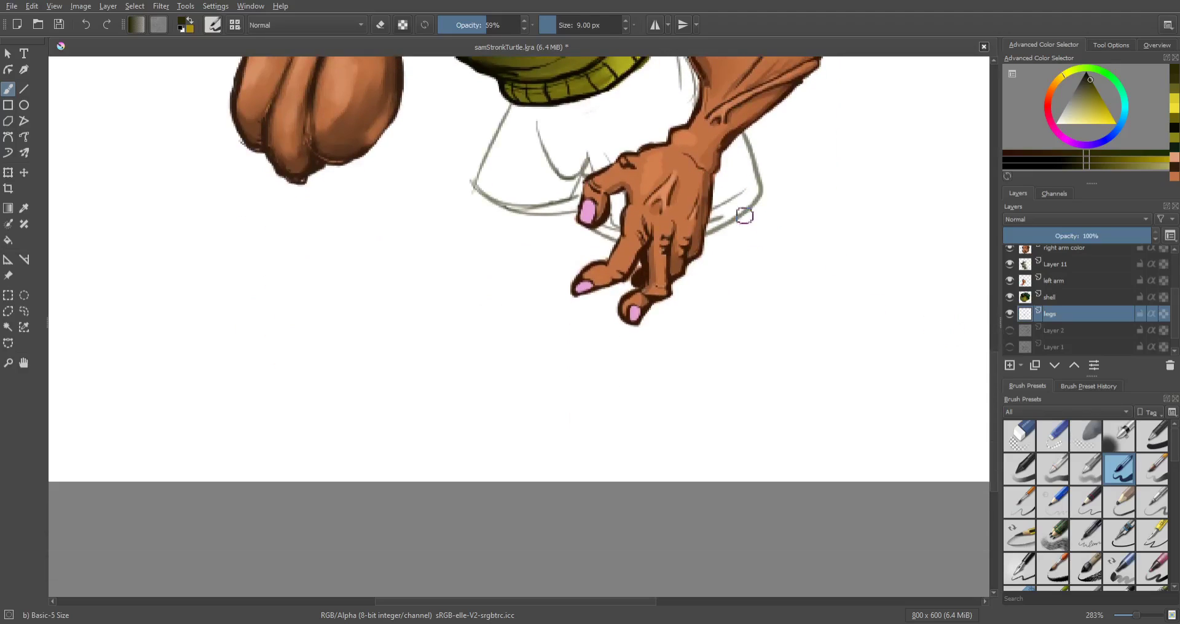
{"action": "left_click_drag", "start_coordinate": [745, 213], "coordinate": [758, 257]}
{"action": "mouse_move", "coordinate": [751, 211]}
{"action": "left_mouse_down"}
{"action": "mouse_move", "coordinate": [764, 277]}
{"action": "mouse_move", "coordinate": [773, 267]}
{"action": "mouse_move", "coordinate": [716, 291]}
{"action": "mouse_move", "coordinate": [699, 378]}
{"action": "mouse_move", "coordinate": [731, 423]}
{"action": "left_mouse_up"}
{"action": "left_click_drag", "start_coordinate": [761, 281], "coordinate": [780, 389]}
{"action": "left_click_drag", "start_coordinate": [775, 300], "coordinate": [793, 397]}
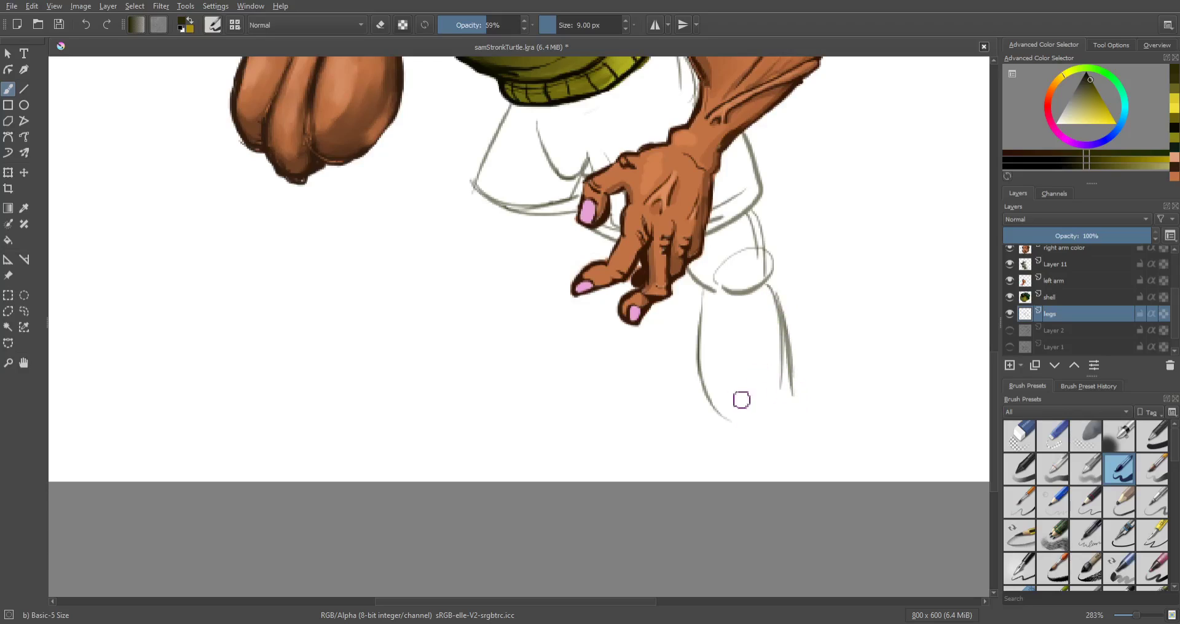
Step: Sketch a flat foot with rounded toes under the shin beneath the lowered hand and strengthen both sides of that shin
{"action": "mouse_move", "coordinate": [704, 393]}
{"action": "left_mouse_down"}
{"action": "mouse_move", "coordinate": [806, 423]}
{"action": "mouse_move", "coordinate": [798, 400]}
{"action": "mouse_move", "coordinate": [717, 428]}
{"action": "mouse_move", "coordinate": [755, 412]}
{"action": "mouse_move", "coordinate": [805, 423]}
{"action": "left_mouse_up"}
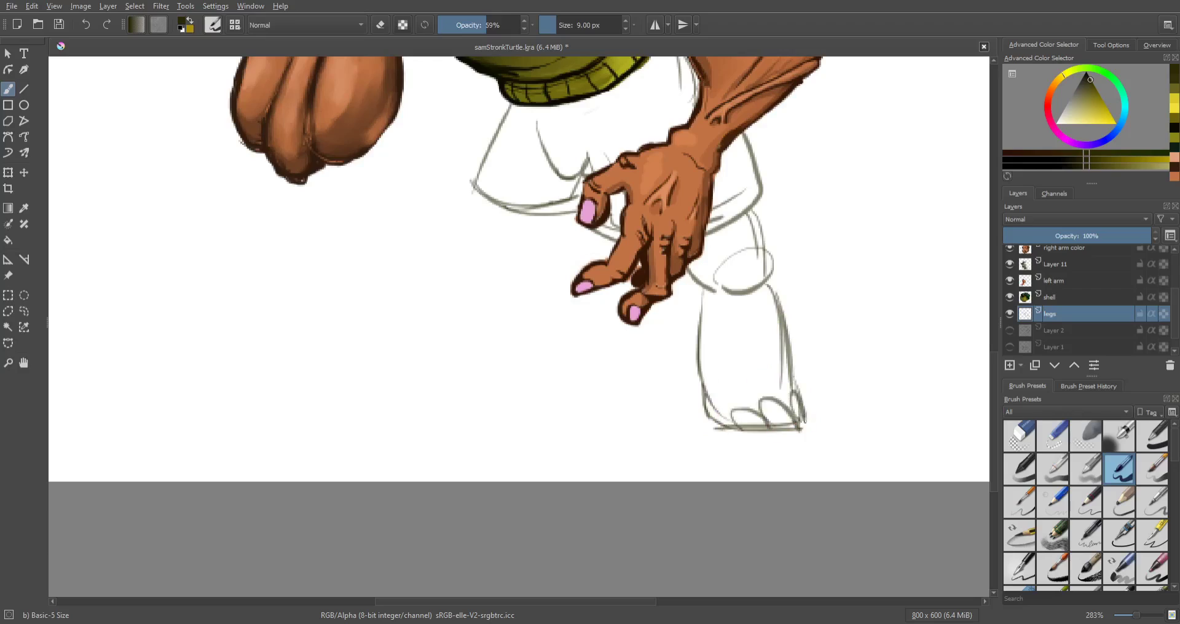
{"action": "mouse_move", "coordinate": [768, 266]}
{"action": "left_mouse_down"}
{"action": "mouse_move", "coordinate": [722, 272]}
{"action": "mouse_move", "coordinate": [782, 343]}
{"action": "left_mouse_up"}
{"action": "left_click_drag", "start_coordinate": [772, 295], "coordinate": [781, 367]}
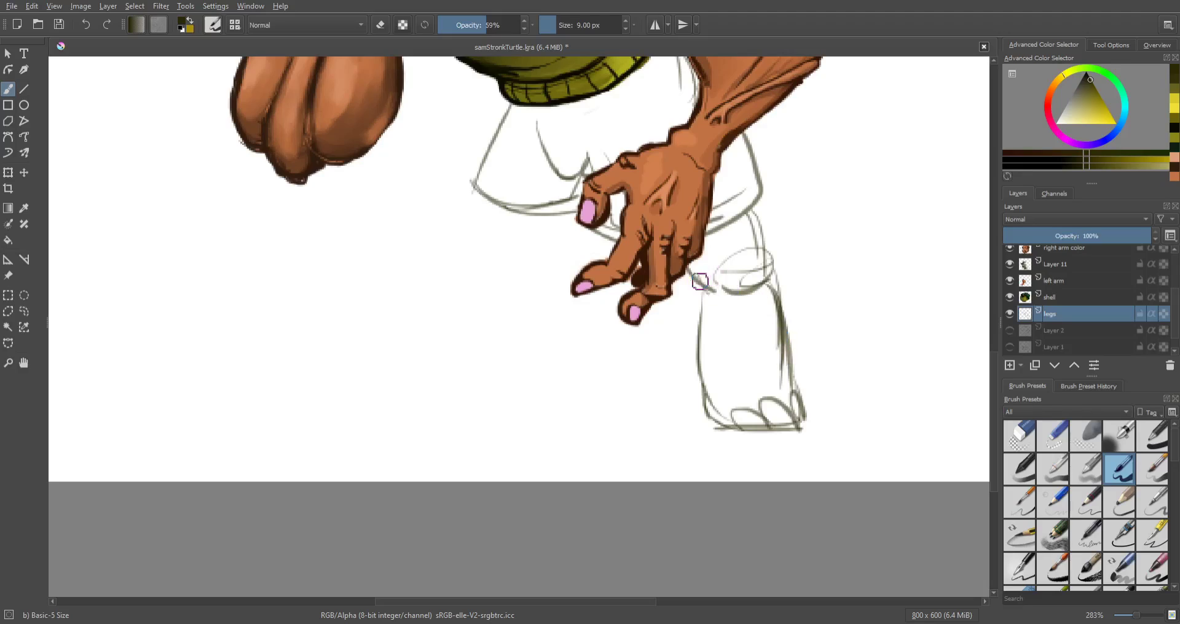
{"action": "mouse_move", "coordinate": [689, 268]}
{"action": "left_mouse_down"}
{"action": "mouse_move", "coordinate": [714, 293]}
{"action": "mouse_move", "coordinate": [695, 382]}
{"action": "mouse_move", "coordinate": [701, 427]}
{"action": "left_mouse_up"}
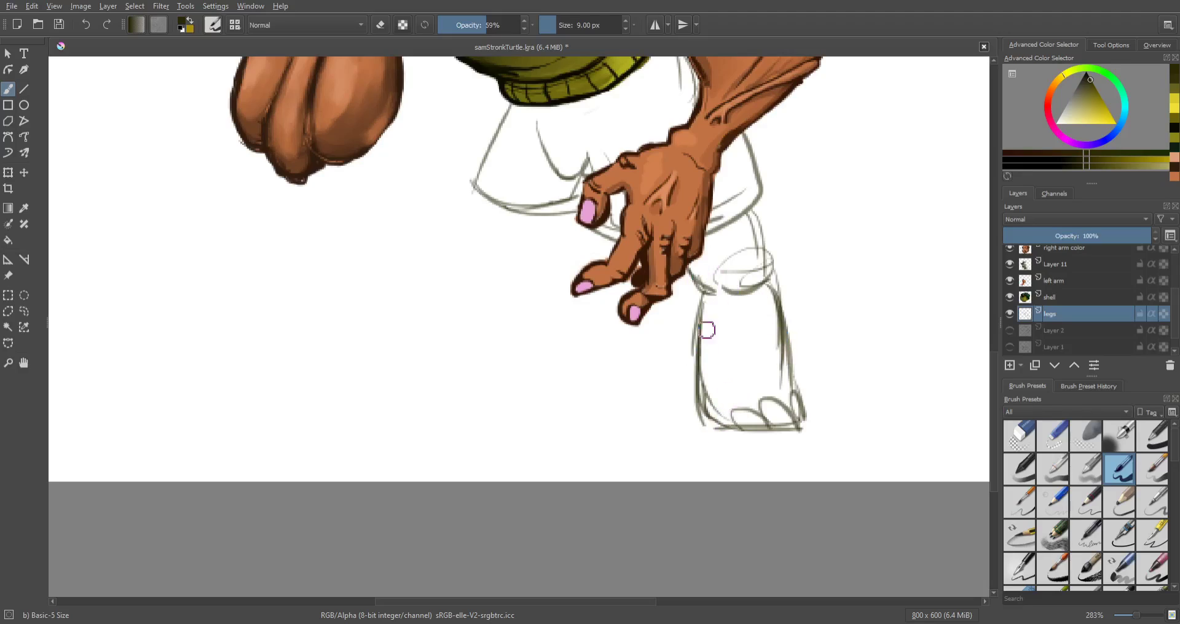
Step: Sketch the oval kneecap and the shin of the leg nearer the raised forearm, extending from the hem down to the foot
{"action": "left_click_drag", "start_coordinate": [484, 197], "coordinate": [473, 287]}
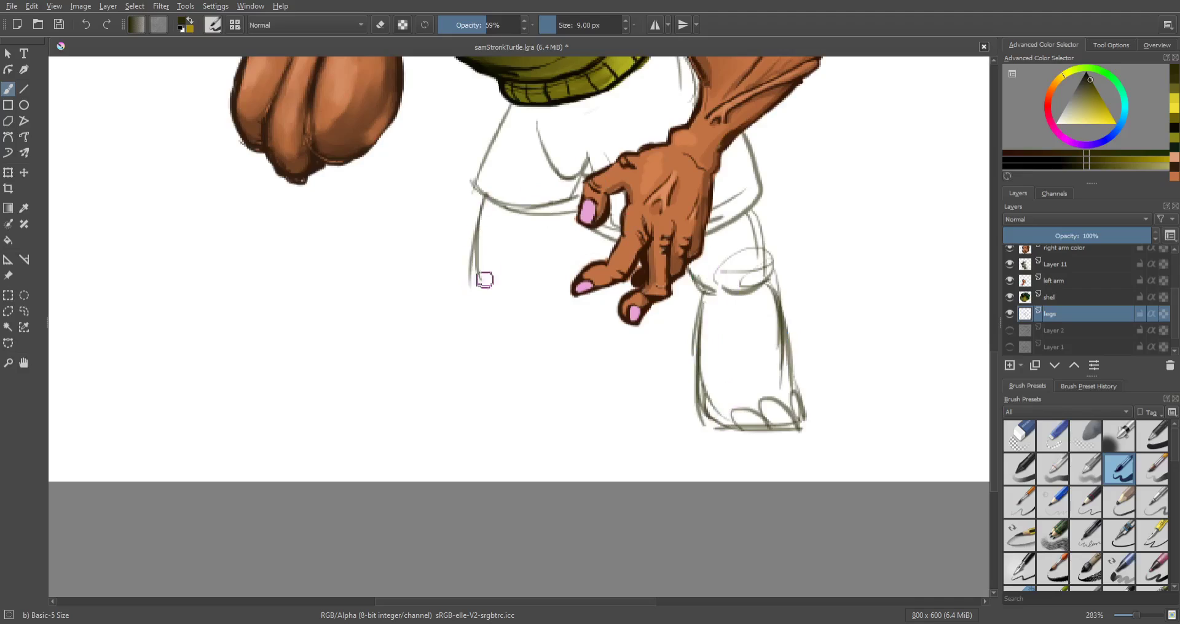
{"action": "mouse_move", "coordinate": [491, 236]}
{"action": "left_mouse_down"}
{"action": "mouse_move", "coordinate": [541, 225]}
{"action": "mouse_move", "coordinate": [515, 253]}
{"action": "left_mouse_up"}
{"action": "mouse_move", "coordinate": [541, 310]}
{"action": "left_mouse_down"}
{"action": "mouse_move", "coordinate": [537, 264]}
{"action": "mouse_move", "coordinate": [558, 361]}
{"action": "left_mouse_up"}
{"action": "left_click_drag", "start_coordinate": [470, 261], "coordinate": [481, 363]}
{"action": "mouse_move", "coordinate": [477, 284]}
{"action": "left_mouse_down"}
{"action": "mouse_move", "coordinate": [459, 393]}
{"action": "mouse_move", "coordinate": [558, 384]}
{"action": "left_mouse_up"}
{"action": "left_click_drag", "start_coordinate": [562, 335], "coordinate": [559, 384]}
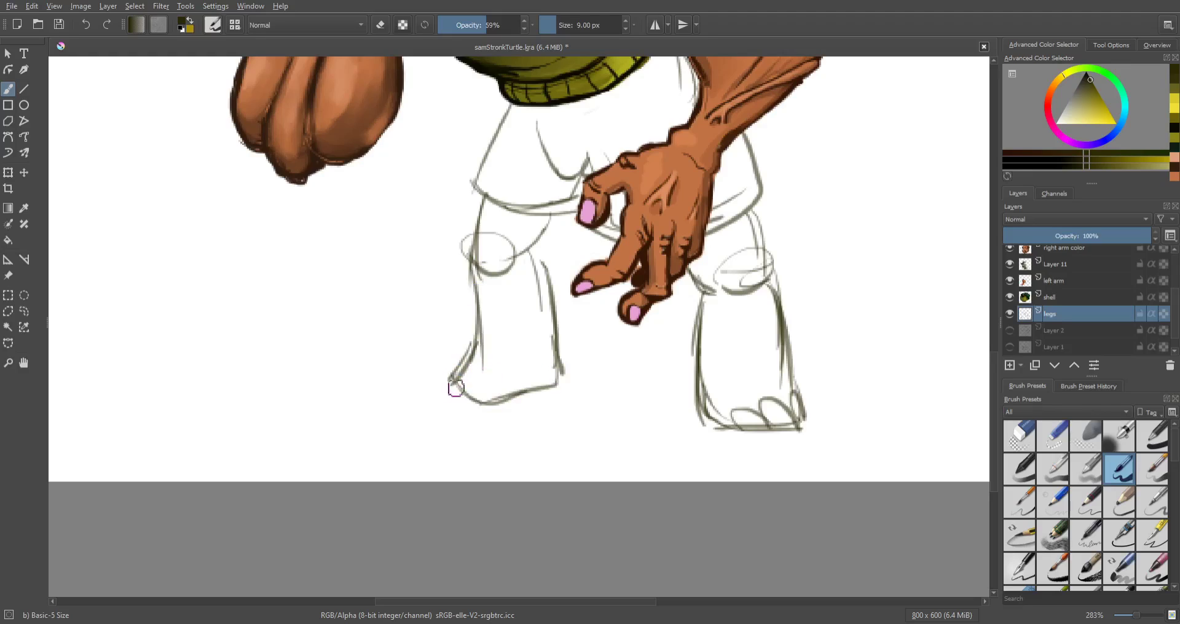
Step: Sketch the foot and toes of the leg nearer the raised forearm, thicken its knee and calf, and add arcs above the other foot's toes
{"action": "mouse_move", "coordinate": [454, 390]}
{"action": "left_mouse_down"}
{"action": "mouse_move", "coordinate": [492, 396]}
{"action": "mouse_move", "coordinate": [486, 388]}
{"action": "mouse_move", "coordinate": [526, 378]}
{"action": "mouse_move", "coordinate": [470, 374]}
{"action": "mouse_move", "coordinate": [510, 369]}
{"action": "mouse_move", "coordinate": [462, 381]}
{"action": "mouse_move", "coordinate": [535, 393]}
{"action": "left_mouse_up"}
{"action": "left_click_drag", "start_coordinate": [543, 281], "coordinate": [561, 372]}
{"action": "mouse_move", "coordinate": [537, 255]}
{"action": "left_mouse_down"}
{"action": "mouse_move", "coordinate": [562, 353]}
{"action": "mouse_move", "coordinate": [556, 212]}
{"action": "mouse_move", "coordinate": [566, 218]}
{"action": "left_mouse_up"}
{"action": "left_click_drag", "start_coordinate": [532, 256], "coordinate": [551, 231]}
{"action": "mouse_move", "coordinate": [470, 246]}
{"action": "left_mouse_down"}
{"action": "mouse_move", "coordinate": [516, 261]}
{"action": "mouse_move", "coordinate": [500, 253]}
{"action": "mouse_move", "coordinate": [495, 190]}
{"action": "left_mouse_up"}
{"action": "mouse_move", "coordinate": [479, 272]}
{"action": "left_mouse_down"}
{"action": "mouse_move", "coordinate": [480, 341]}
{"action": "mouse_move", "coordinate": [521, 348]}
{"action": "mouse_move", "coordinate": [484, 351]}
{"action": "mouse_move", "coordinate": [524, 332]}
{"action": "left_mouse_up"}
{"action": "left_click_drag", "start_coordinate": [738, 394], "coordinate": [802, 379]}
{"action": "left_click_drag", "start_coordinate": [758, 395], "coordinate": [792, 387]}
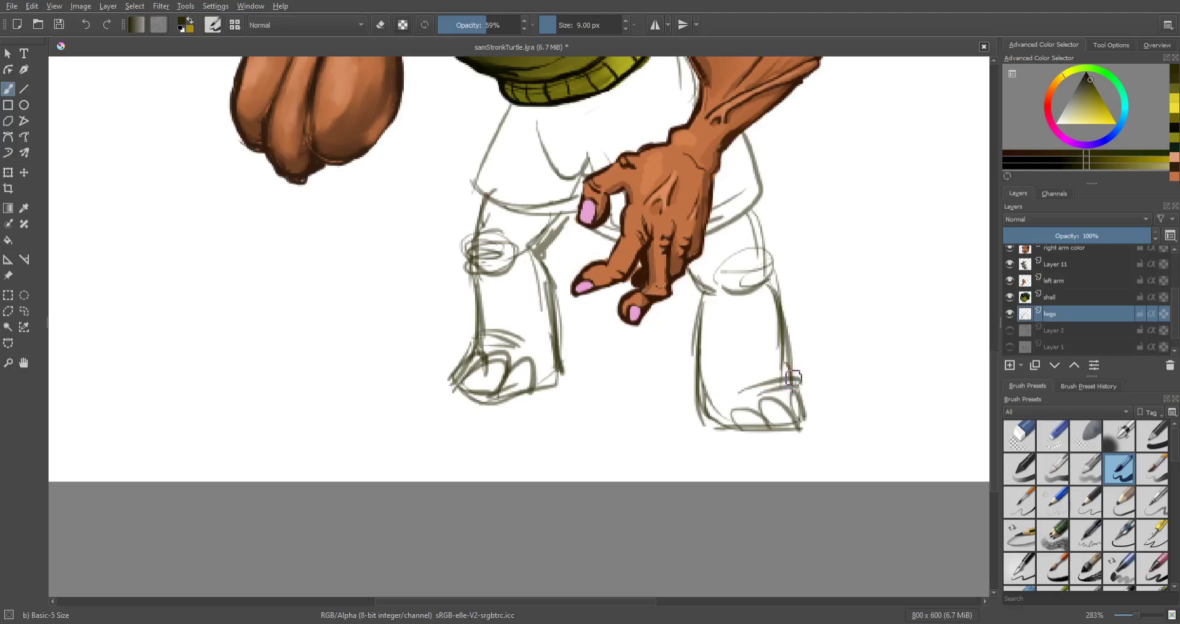
Step: Sketch fabric folds at the crotch and along the waist of the shorts, just below the shell's rim
{"action": "mouse_move", "coordinate": [995, 370]}
{"action": "left_mouse_down"}
{"action": "mouse_move", "coordinate": [987, 198]}
{"action": "mouse_move", "coordinate": [999, 311]}
{"action": "left_mouse_up"}
{"action": "mouse_move", "coordinate": [697, 304]}
{"action": "left_mouse_down"}
{"action": "mouse_move", "coordinate": [664, 273]}
{"action": "mouse_move", "coordinate": [695, 284]}
{"action": "left_mouse_up"}
{"action": "left_click_drag", "start_coordinate": [541, 326], "coordinate": [596, 378]}
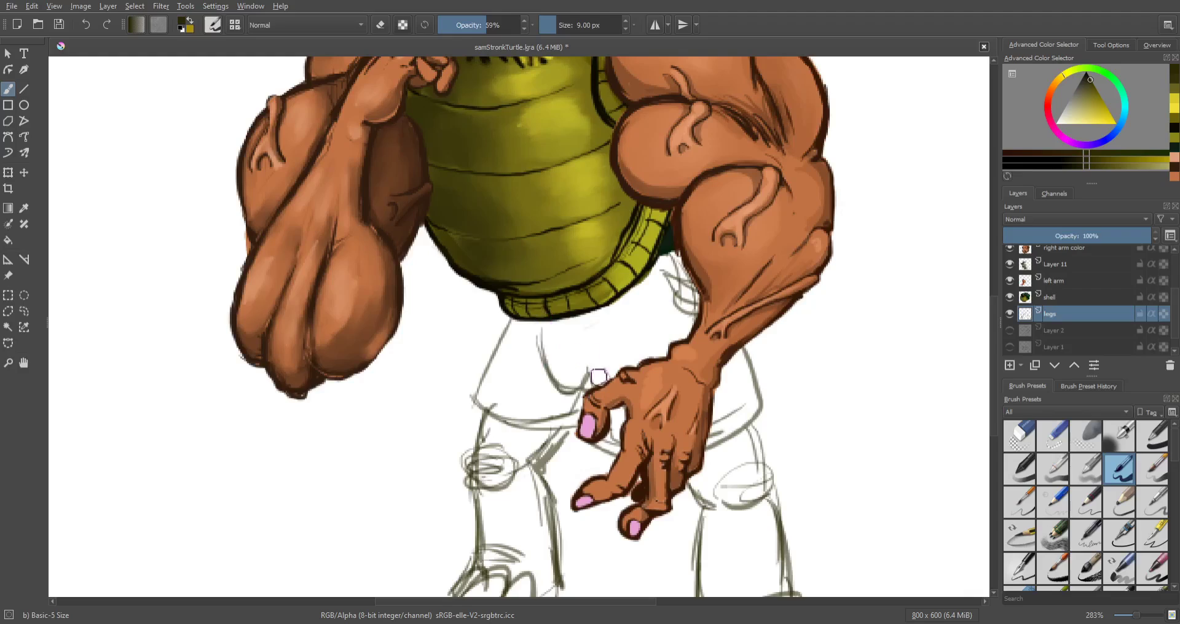
{"action": "mouse_move", "coordinate": [540, 352]}
{"action": "left_mouse_down"}
{"action": "mouse_move", "coordinate": [574, 403]}
{"action": "mouse_move", "coordinate": [582, 389]}
{"action": "left_mouse_up"}
{"action": "left_click_drag", "start_coordinate": [572, 337], "coordinate": [588, 373]}
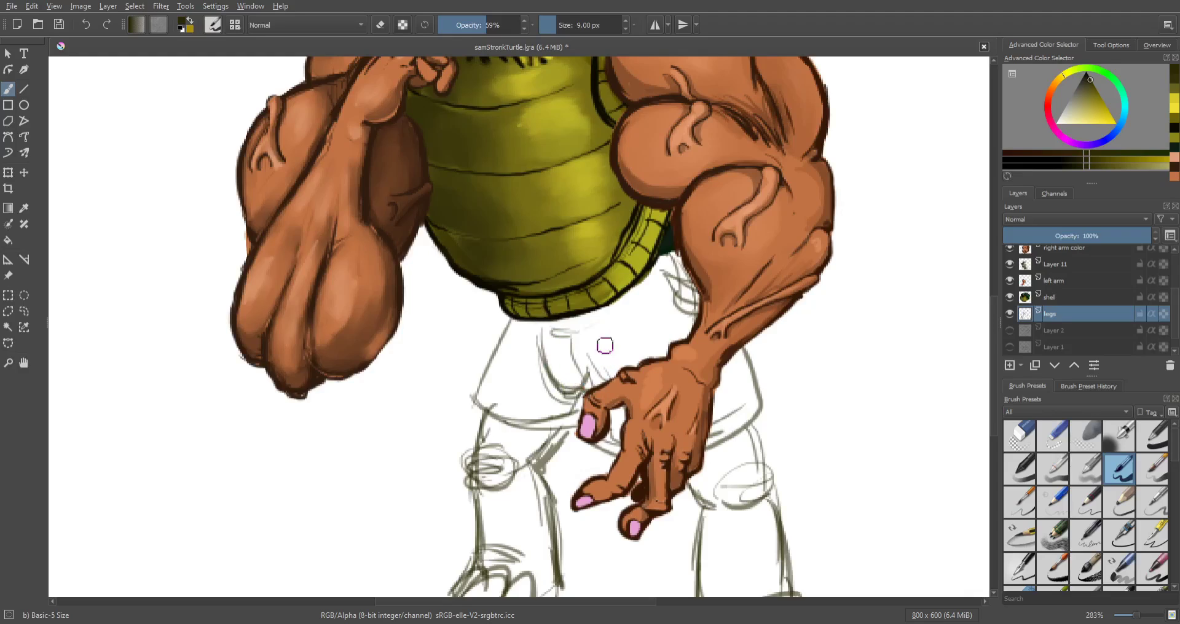
{"action": "mouse_move", "coordinate": [592, 318]}
{"action": "left_mouse_down"}
{"action": "mouse_move", "coordinate": [669, 275]}
{"action": "mouse_move", "coordinate": [671, 293]}
{"action": "left_mouse_up"}
{"action": "left_click_drag", "start_coordinate": [585, 323], "coordinate": [677, 322]}
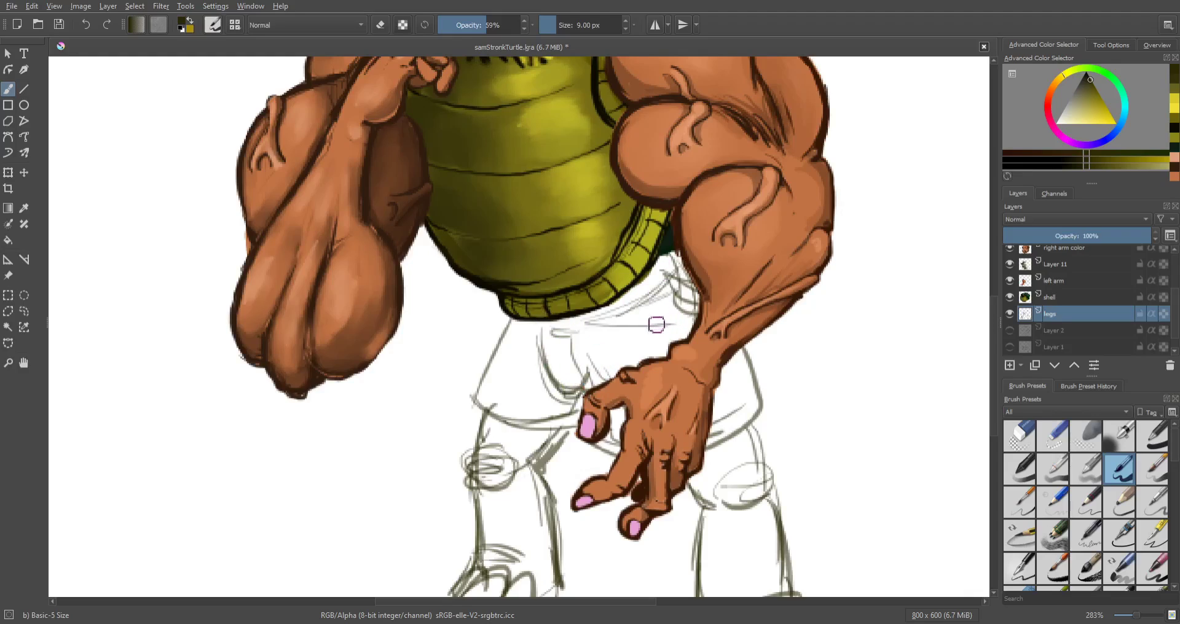
Step: Thicken the shorts' outer edges and hems, flare the far hem outward past the wrist, and save the file
{"action": "mouse_move", "coordinate": [477, 395]}
{"action": "left_mouse_down"}
{"action": "mouse_move", "coordinate": [501, 361]}
{"action": "mouse_move", "coordinate": [499, 327]}
{"action": "left_mouse_up"}
{"action": "mouse_move", "coordinate": [477, 393]}
{"action": "left_mouse_down"}
{"action": "mouse_move", "coordinate": [504, 322]}
{"action": "mouse_move", "coordinate": [462, 407]}
{"action": "mouse_move", "coordinate": [581, 420]}
{"action": "left_mouse_up"}
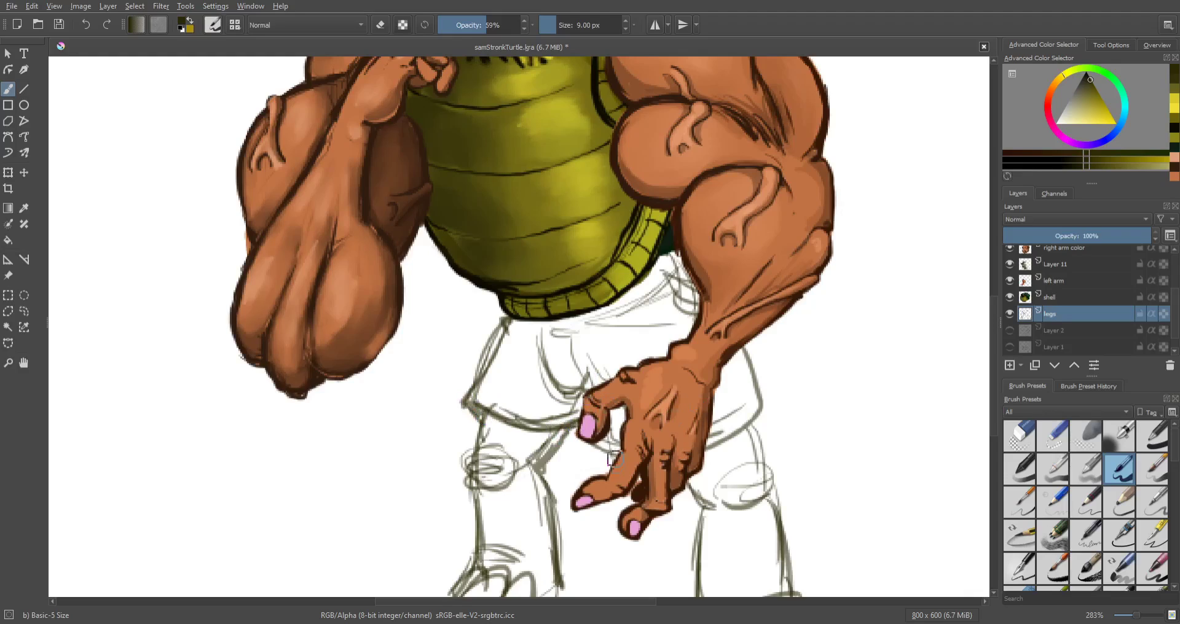
{"action": "left_click_drag", "start_coordinate": [743, 349], "coordinate": [781, 402]}
{"action": "left_click_drag", "start_coordinate": [748, 352], "coordinate": [786, 404]}
{"action": "left_click_drag", "start_coordinate": [765, 408], "coordinate": [706, 455]}
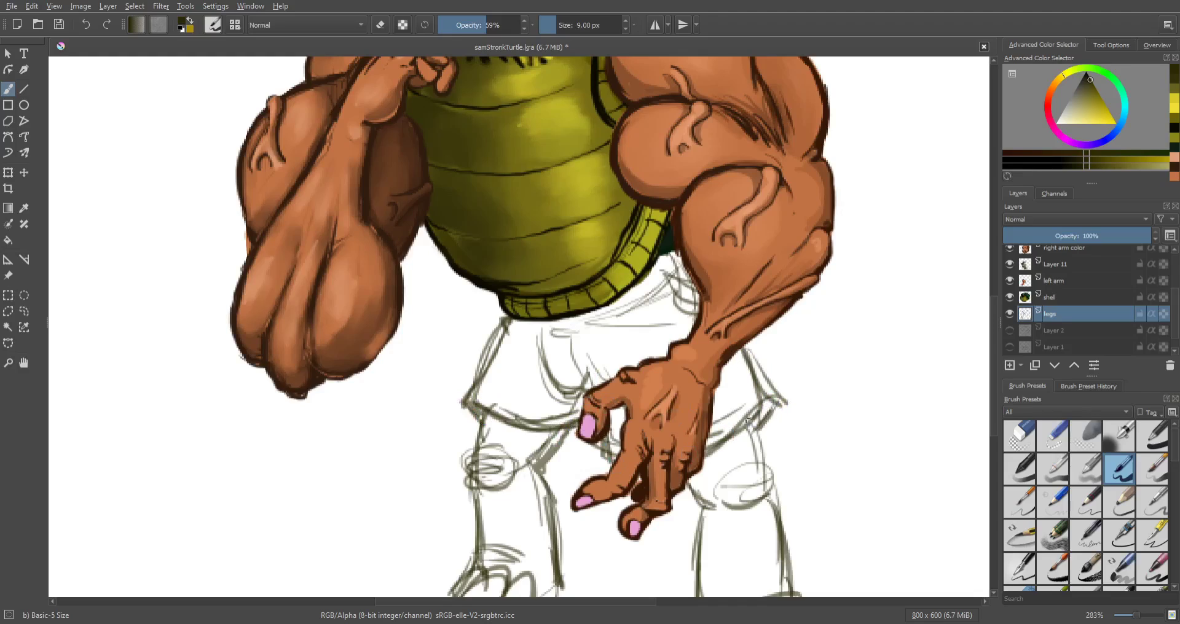
{"action": "left_click_drag", "start_coordinate": [745, 420], "coordinate": [768, 410]}
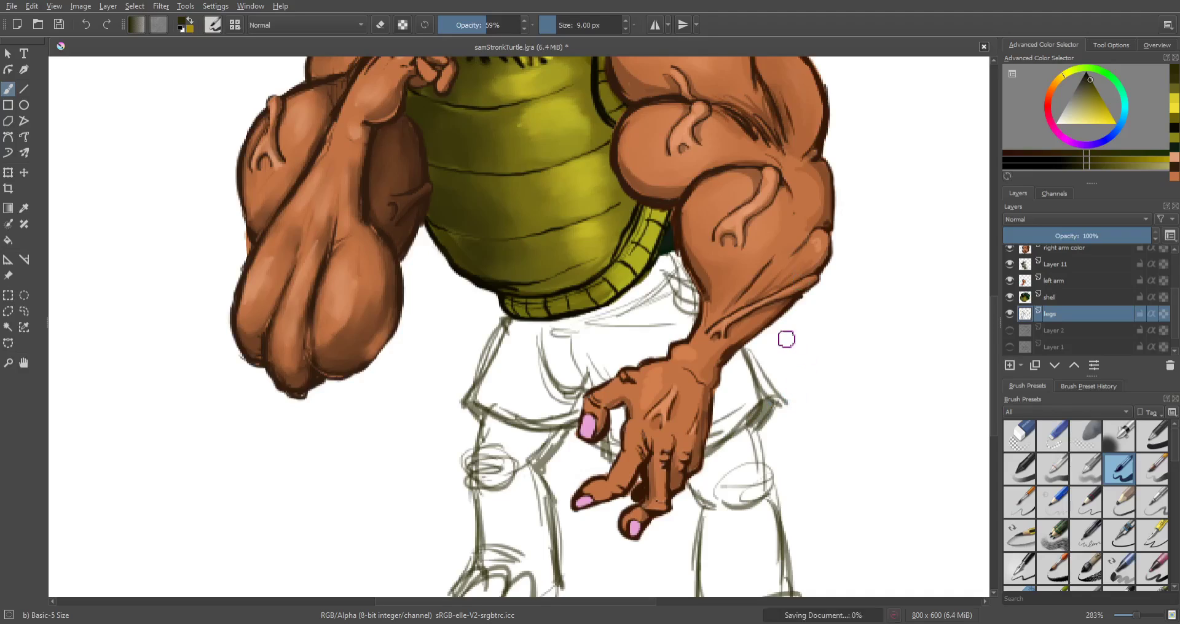
Step: Add sketch strokes to the shorts' waist in the gap between the shell's rim and the lowered forearm
{"action": "scroll", "coordinate": [719, 310], "scroll_direction": "down", "scroll_amount": 1}
{"action": "left_click_drag", "start_coordinate": [707, 295], "coordinate": [677, 347]}
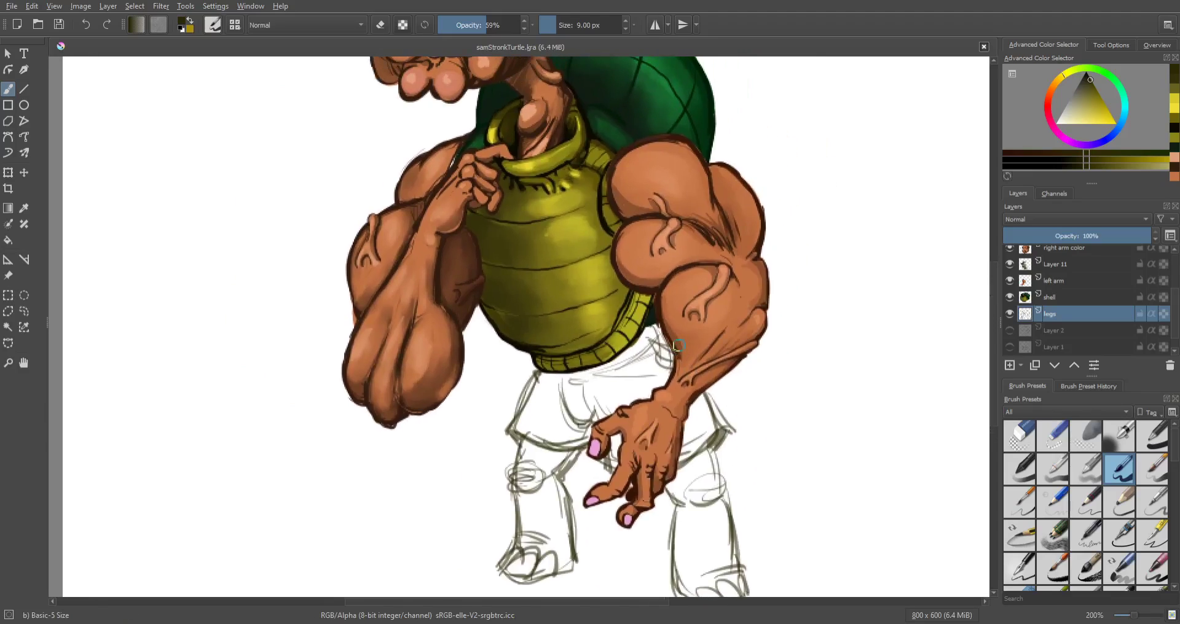
{"action": "scroll", "coordinate": [680, 346], "scroll_direction": "up", "scroll_amount": 3}
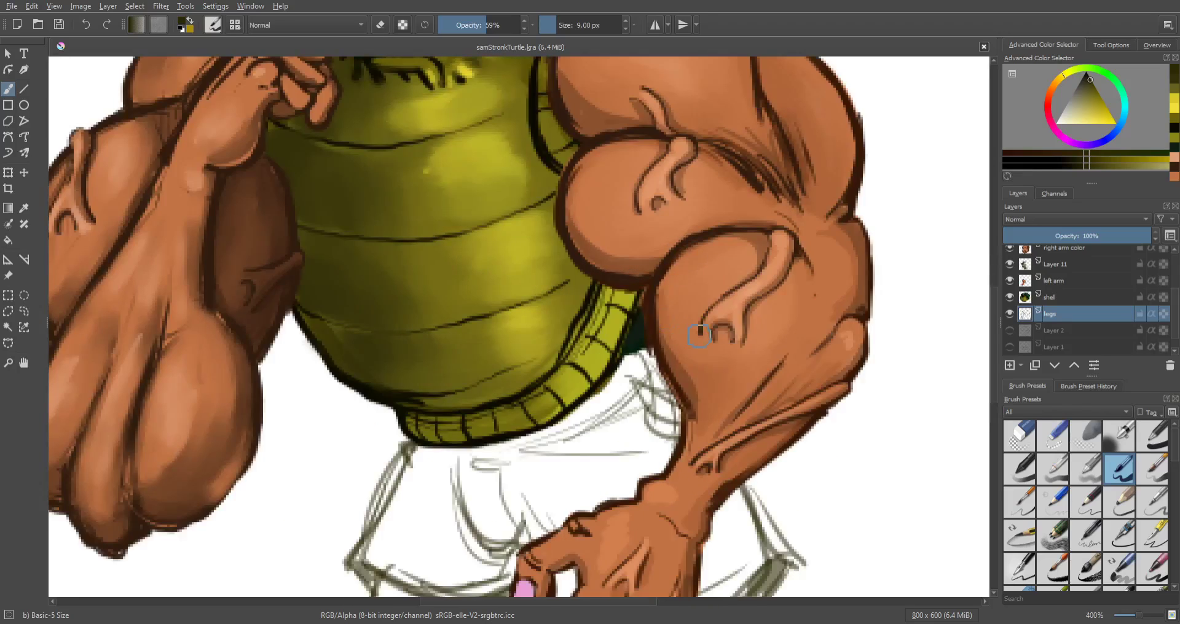
{"action": "left_click_drag", "start_coordinate": [585, 398], "coordinate": [667, 387]}
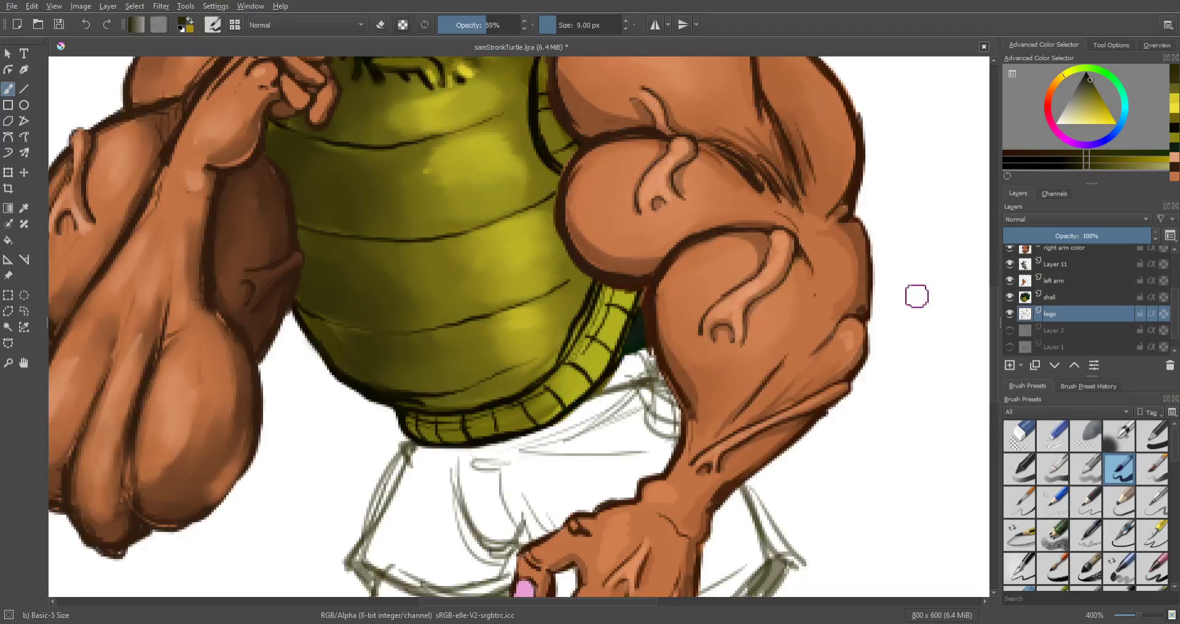
Step: Add a new layer directly above Layer 2, beneath the legs sketch, and set the brush opacity to 100%
{"action": "scroll", "coordinate": [827, 429], "scroll_direction": "down", "scroll_amount": 2}
{"action": "left_click_drag", "start_coordinate": [798, 437], "coordinate": [690, 275]}
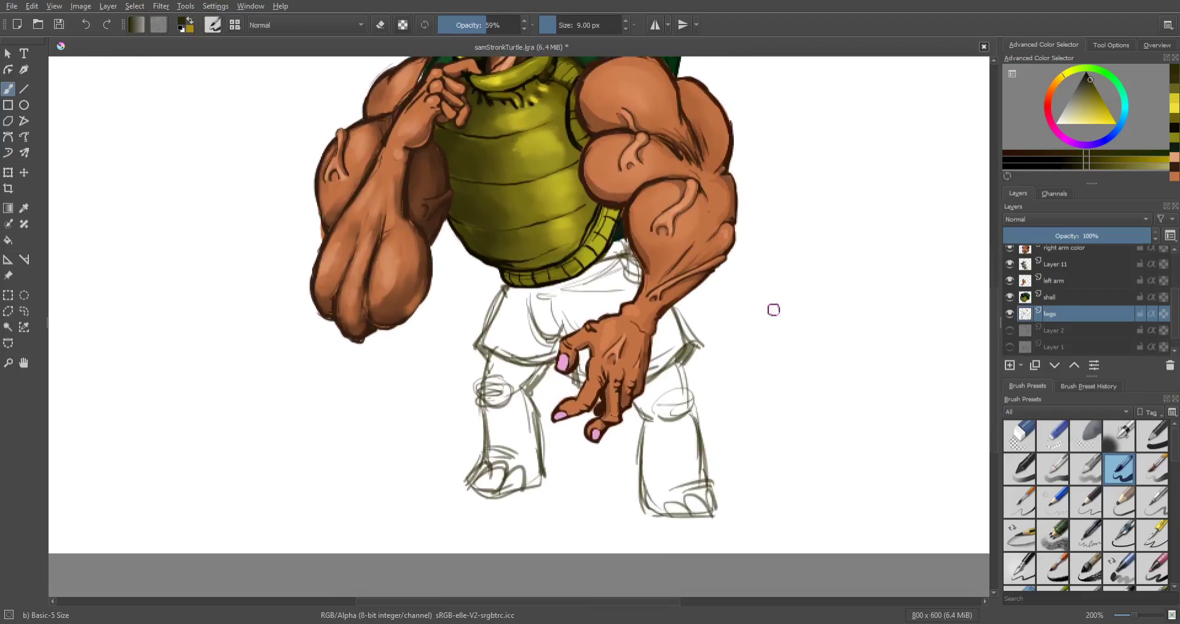
{"action": "left_click", "coordinate": [1056, 333]}
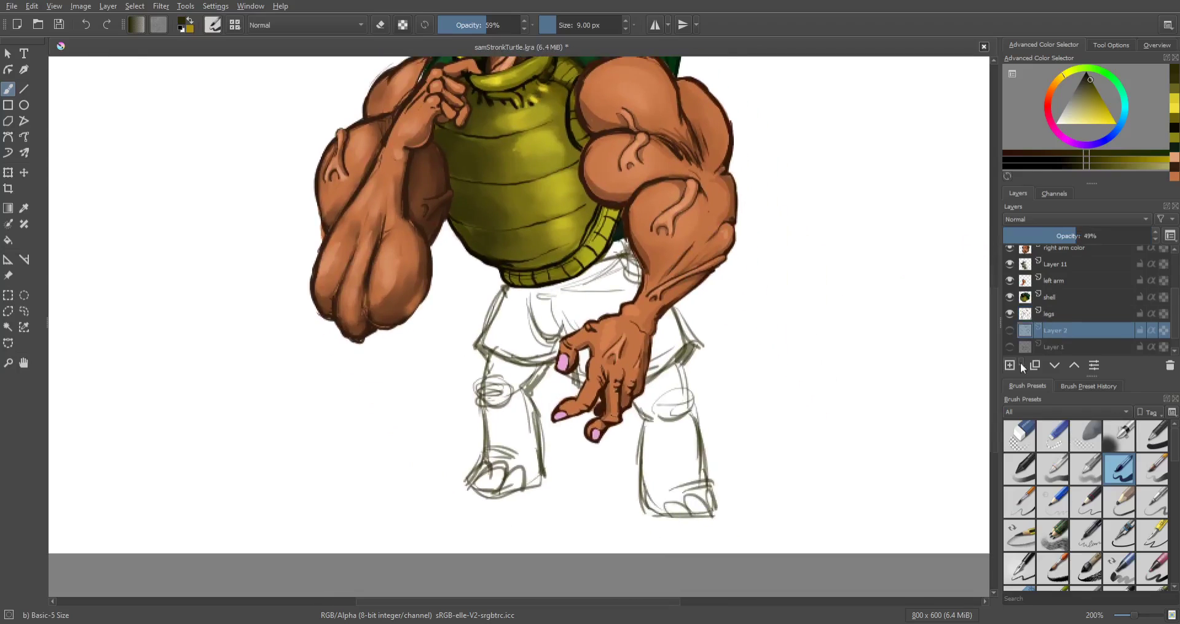
{"action": "left_click", "coordinate": [1013, 364]}
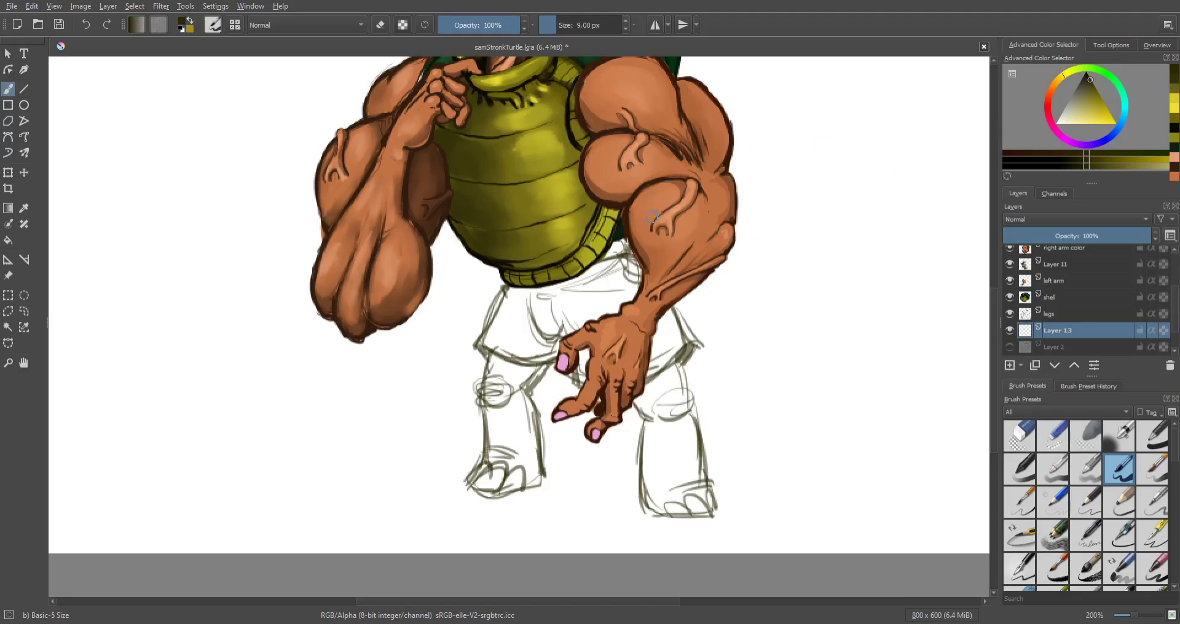
Step: Fill both legs and feet with the skin colour sampled from the lowered arm, using brush sizes of 13 px and 20 px
{"action": "key", "text": "p"}
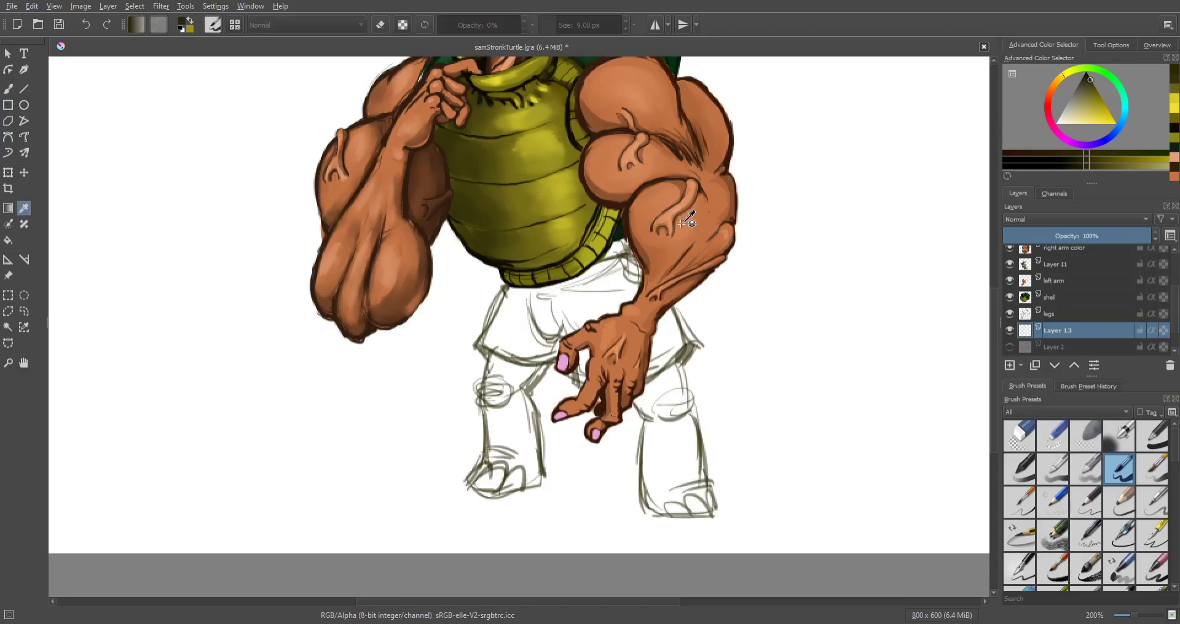
{"action": "left_click", "coordinate": [622, 172]}
{"action": "key", "text": "b"}
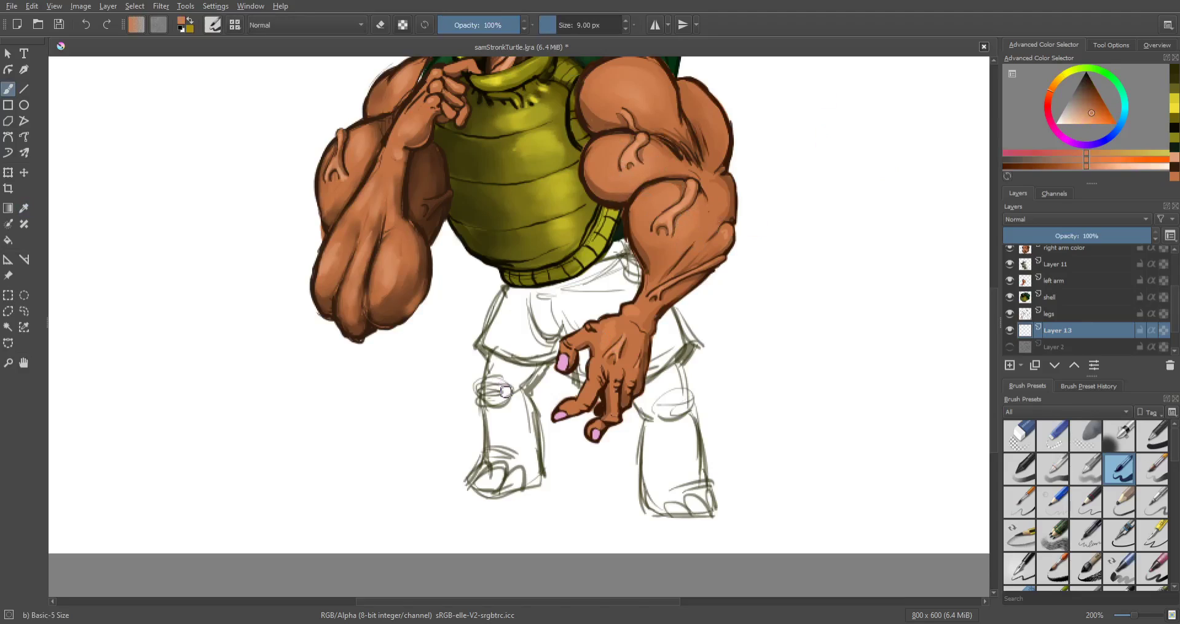
{"action": "key", "text": "bracketright"}
{"action": "key", "text": "bracketright"}
{"action": "key", "text": "bracketright"}
{"action": "key", "text": "bracketright"}
{"action": "mouse_move", "coordinate": [491, 406]}
{"action": "left_mouse_down"}
{"action": "mouse_move", "coordinate": [492, 430]}
{"action": "mouse_move", "coordinate": [492, 394]}
{"action": "left_mouse_up"}
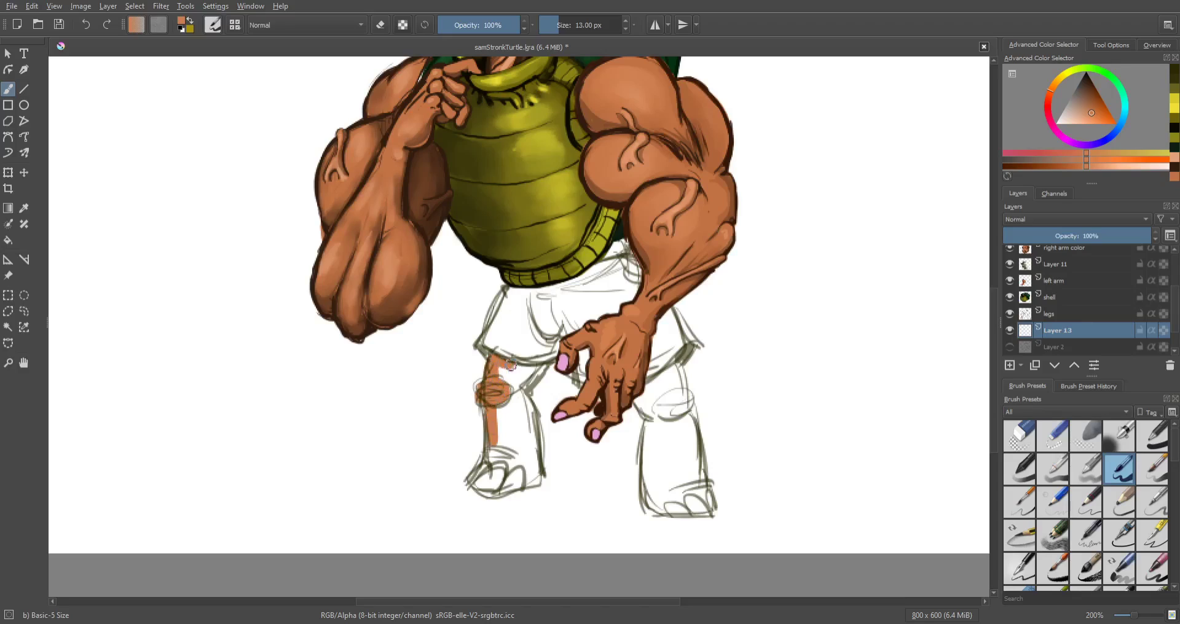
{"action": "mouse_move", "coordinate": [510, 365]}
{"action": "left_mouse_down"}
{"action": "mouse_move", "coordinate": [546, 368]}
{"action": "mouse_move", "coordinate": [501, 421]}
{"action": "mouse_move", "coordinate": [494, 458]}
{"action": "mouse_move", "coordinate": [510, 405]}
{"action": "mouse_move", "coordinate": [526, 415]}
{"action": "mouse_move", "coordinate": [538, 477]}
{"action": "left_mouse_up"}
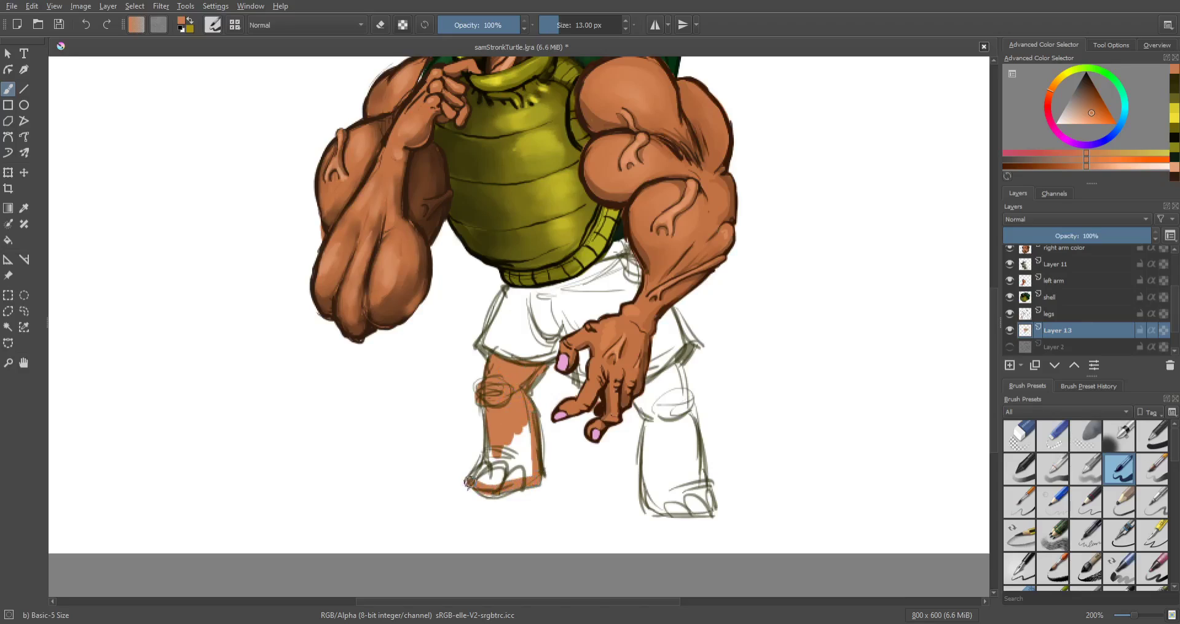
{"action": "left_click_drag", "start_coordinate": [469, 482], "coordinate": [522, 437]}
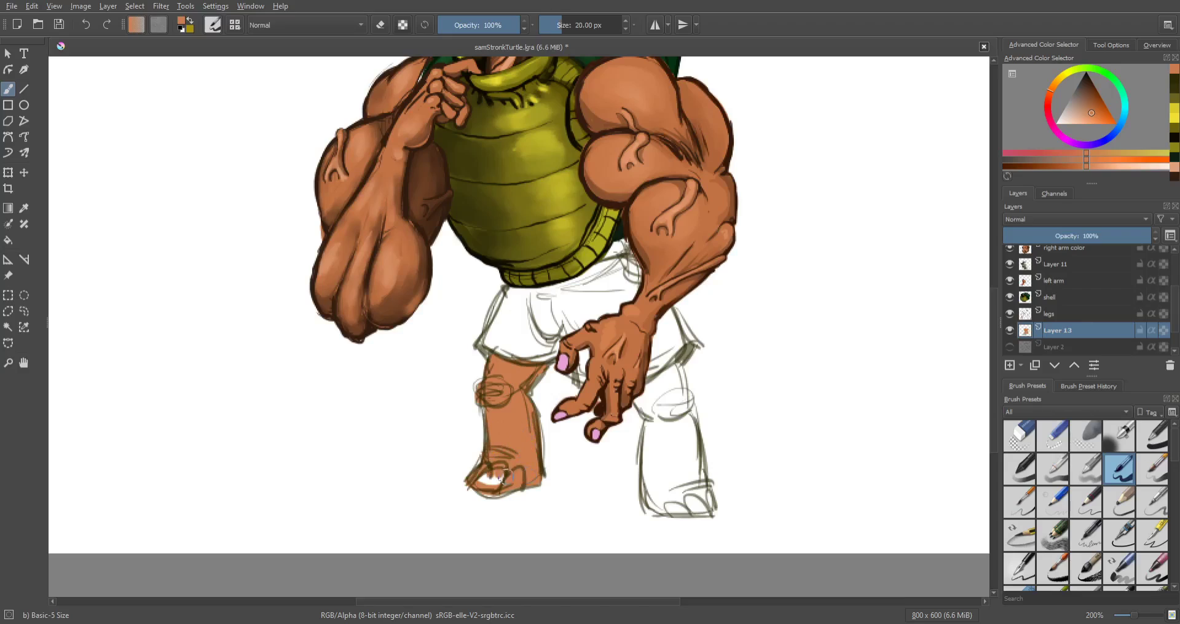
{"action": "left_click_drag", "start_coordinate": [504, 477], "coordinate": [485, 477]}
{"action": "mouse_move", "coordinate": [675, 384]}
{"action": "left_mouse_down"}
{"action": "mouse_move", "coordinate": [639, 405]}
{"action": "mouse_move", "coordinate": [651, 412]}
{"action": "mouse_move", "coordinate": [659, 379]}
{"action": "mouse_move", "coordinate": [648, 389]}
{"action": "mouse_move", "coordinate": [683, 390]}
{"action": "mouse_move", "coordinate": [671, 398]}
{"action": "left_mouse_up"}
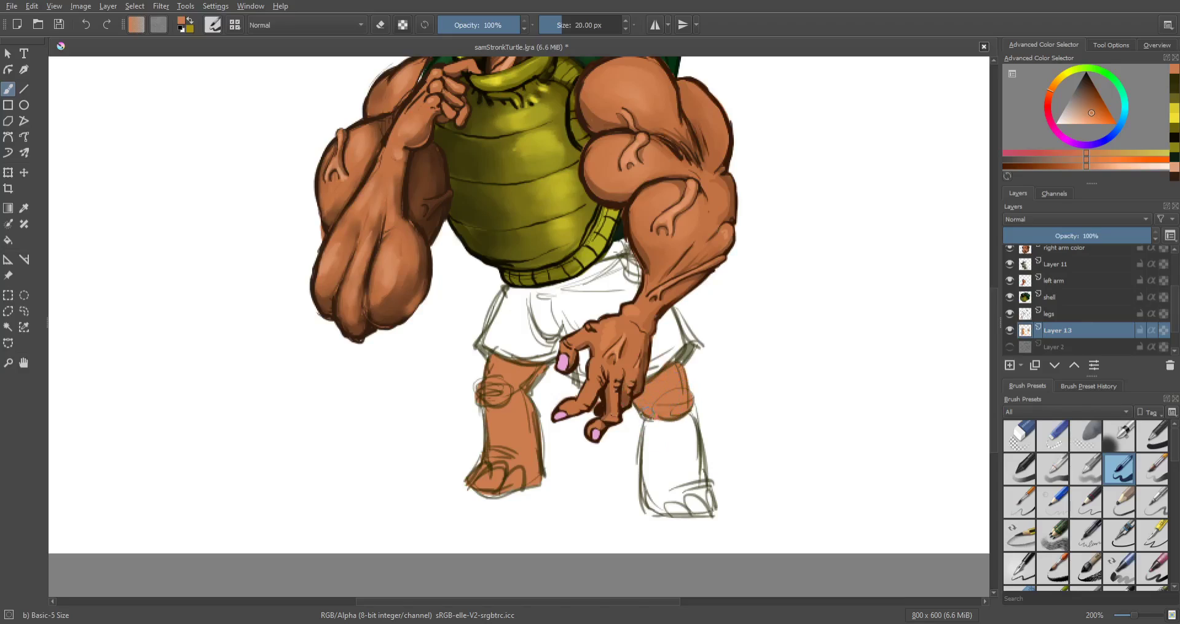
{"action": "mouse_move", "coordinate": [650, 424]}
{"action": "left_mouse_down"}
{"action": "mouse_move", "coordinate": [640, 502]}
{"action": "mouse_move", "coordinate": [701, 509]}
{"action": "mouse_move", "coordinate": [687, 409]}
{"action": "mouse_move", "coordinate": [655, 458]}
{"action": "mouse_move", "coordinate": [679, 423]}
{"action": "mouse_move", "coordinate": [691, 484]}
{"action": "mouse_move", "coordinate": [655, 491]}
{"action": "mouse_move", "coordinate": [670, 489]}
{"action": "left_mouse_up"}
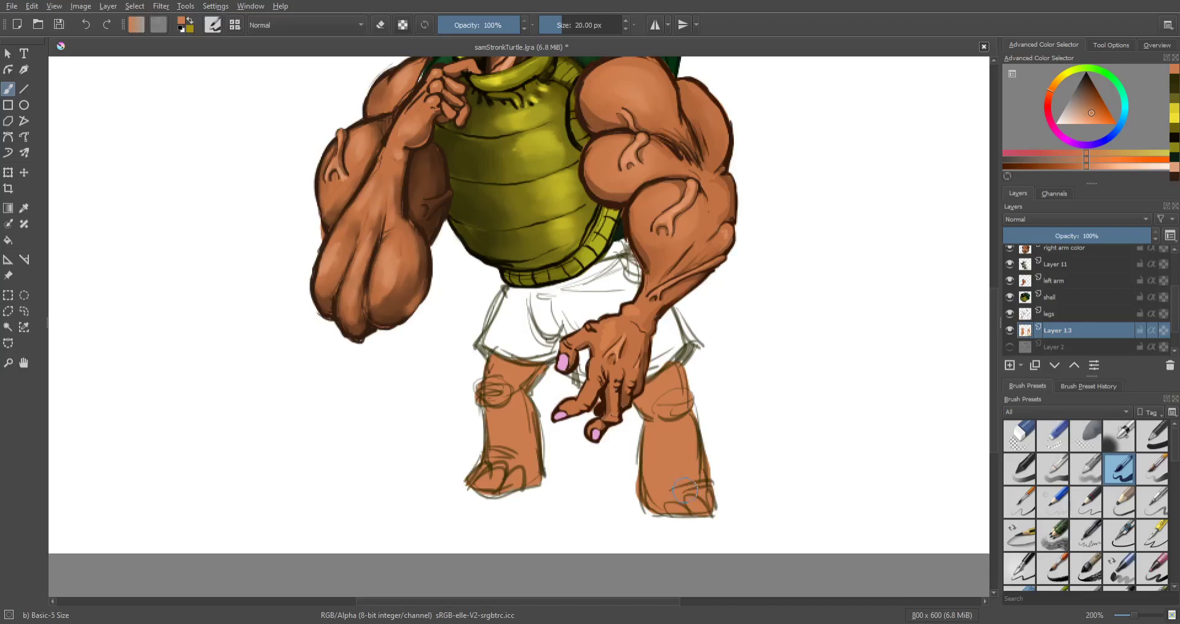
Step: Choose a dark green and fill the whole shorts area around the lowered hand with the 20 px brush
{"action": "left_click", "coordinate": [1114, 79]}
{"action": "left_click_drag", "start_coordinate": [1088, 92], "coordinate": [1100, 87]}
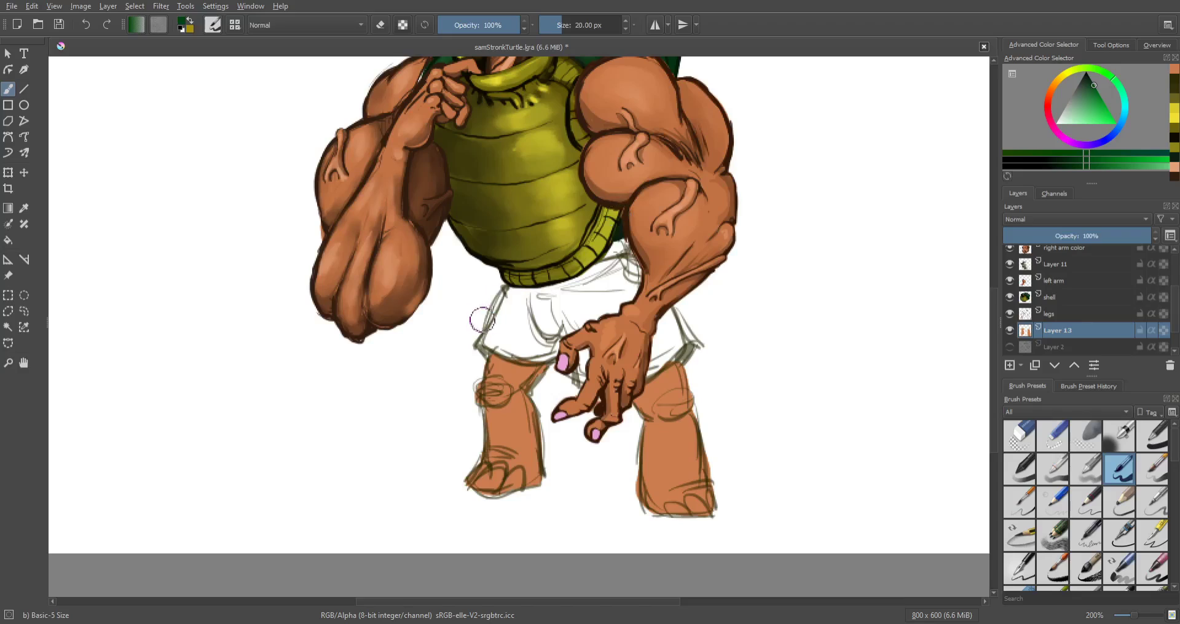
{"action": "mouse_move", "coordinate": [509, 284]}
{"action": "left_mouse_down"}
{"action": "mouse_move", "coordinate": [476, 347]}
{"action": "mouse_move", "coordinate": [536, 356]}
{"action": "mouse_move", "coordinate": [557, 351]}
{"action": "mouse_move", "coordinate": [530, 328]}
{"action": "mouse_move", "coordinate": [523, 294]}
{"action": "mouse_move", "coordinate": [503, 287]}
{"action": "mouse_move", "coordinate": [549, 293]}
{"action": "mouse_move", "coordinate": [635, 263]}
{"action": "mouse_move", "coordinate": [633, 274]}
{"action": "left_mouse_up"}
{"action": "mouse_move", "coordinate": [666, 316]}
{"action": "left_mouse_down"}
{"action": "mouse_move", "coordinate": [688, 339]}
{"action": "mouse_move", "coordinate": [641, 378]}
{"action": "mouse_move", "coordinate": [562, 372]}
{"action": "mouse_move", "coordinate": [581, 351]}
{"action": "mouse_move", "coordinate": [587, 369]}
{"action": "left_mouse_up"}
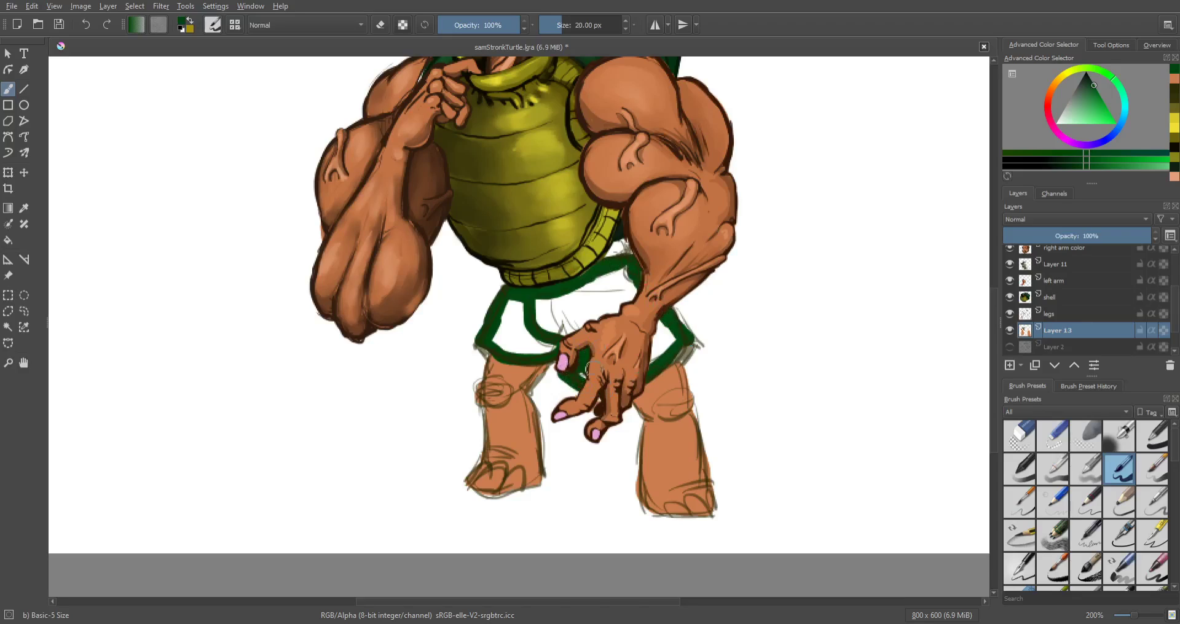
{"action": "mouse_move", "coordinate": [524, 306]}
{"action": "left_mouse_down"}
{"action": "mouse_move", "coordinate": [497, 344]}
{"action": "mouse_move", "coordinate": [519, 307]}
{"action": "mouse_move", "coordinate": [522, 343]}
{"action": "mouse_move", "coordinate": [584, 286]}
{"action": "mouse_move", "coordinate": [549, 321]}
{"action": "mouse_move", "coordinate": [584, 286]}
{"action": "mouse_move", "coordinate": [578, 313]}
{"action": "mouse_move", "coordinate": [661, 332]}
{"action": "mouse_move", "coordinate": [659, 344]}
{"action": "mouse_move", "coordinate": [682, 335]}
{"action": "mouse_move", "coordinate": [674, 355]}
{"action": "left_mouse_up"}
{"action": "mouse_move", "coordinate": [678, 354]}
{"action": "left_mouse_down"}
{"action": "mouse_move", "coordinate": [690, 342]}
{"action": "mouse_move", "coordinate": [686, 358]}
{"action": "left_mouse_up"}
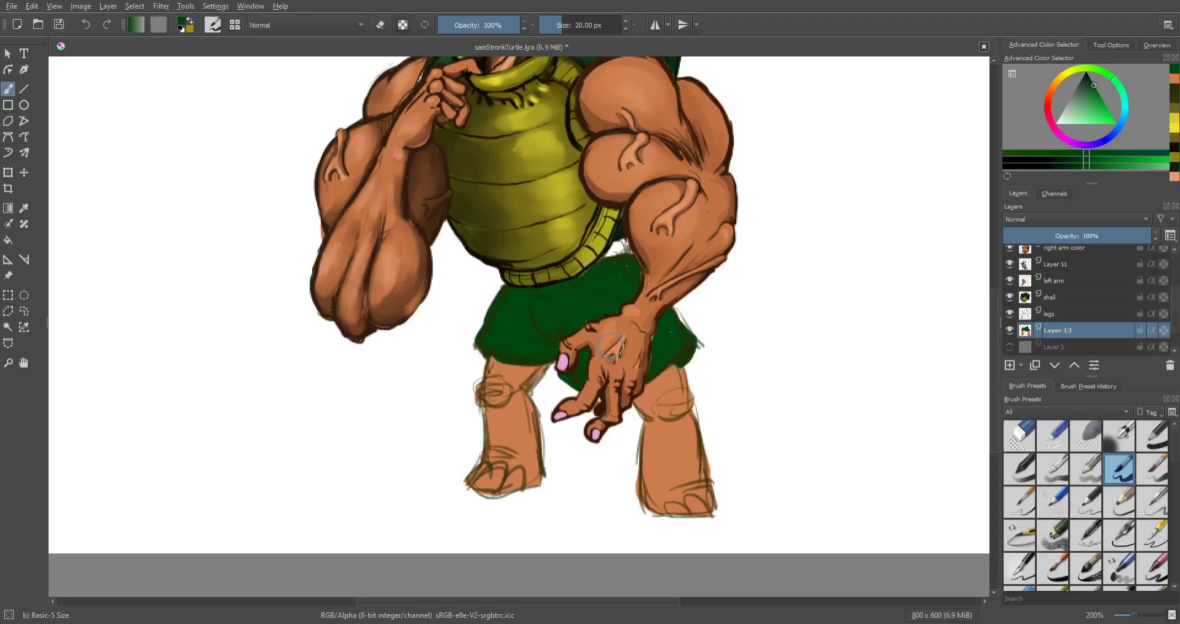
Step: Paint the gap between the shell's rim, the shorts' waist and the lowered forearm near-black, and save the file
{"action": "left_click_drag", "start_coordinate": [1086, 85], "coordinate": [1090, 70]}
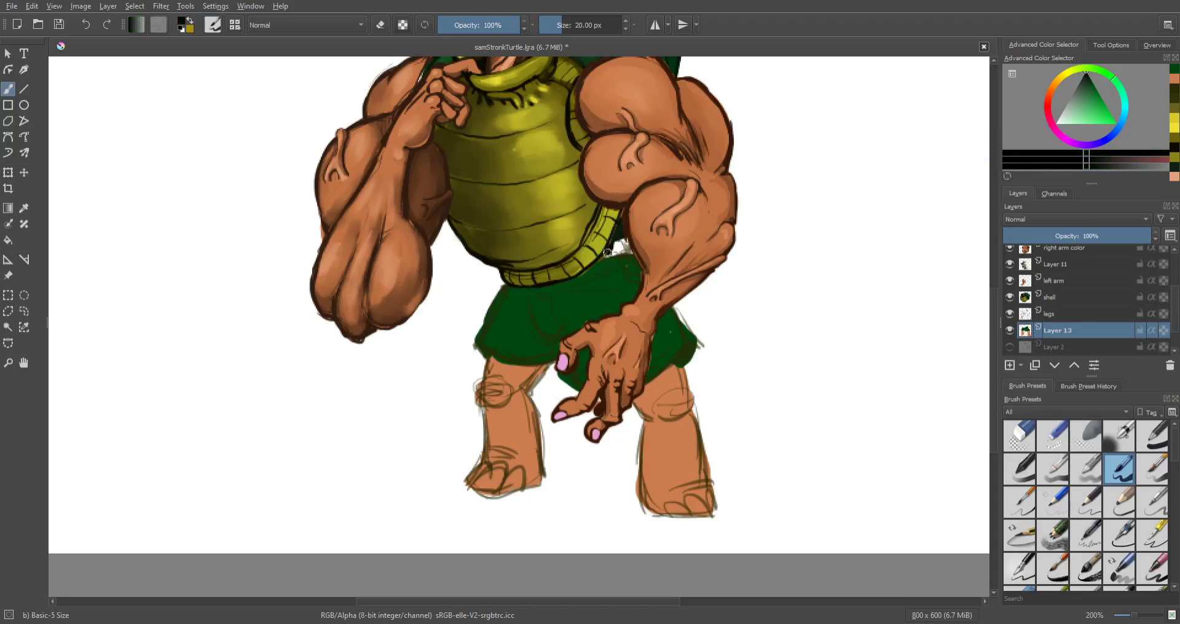
{"action": "mouse_move", "coordinate": [607, 252]}
{"action": "left_mouse_down"}
{"action": "mouse_move", "coordinate": [625, 244]}
{"action": "mouse_move", "coordinate": [599, 260]}
{"action": "left_mouse_up"}
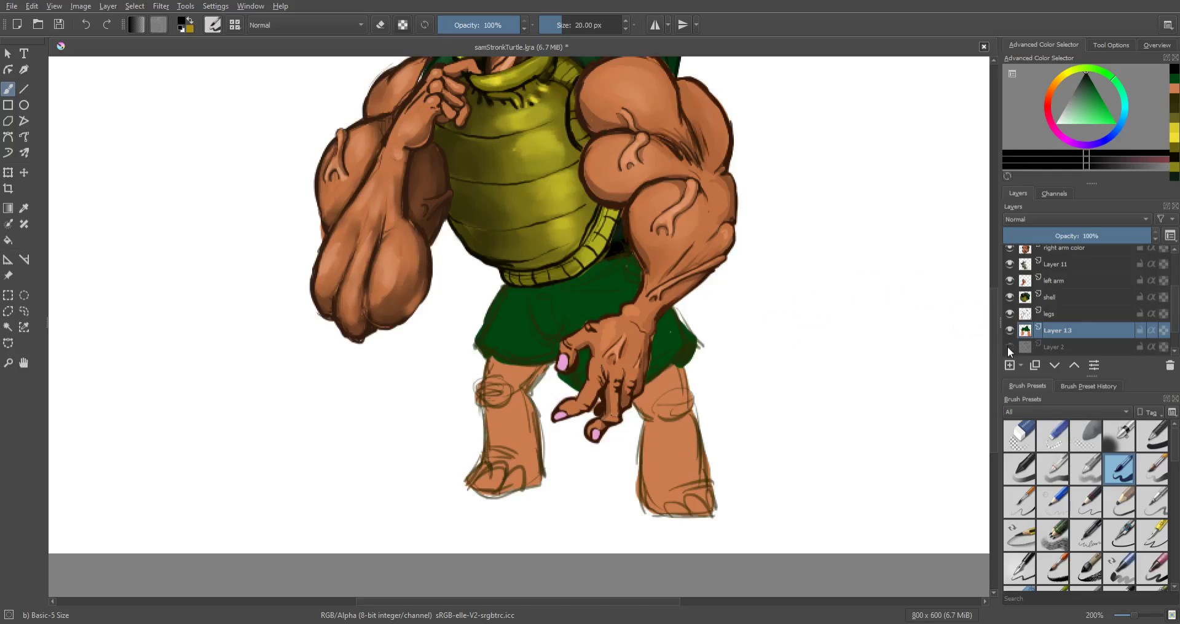
{"action": "mouse_move", "coordinate": [995, 328]}
{"action": "left_mouse_down"}
{"action": "mouse_move", "coordinate": [1000, 246]}
{"action": "mouse_move", "coordinate": [999, 307]}
{"action": "left_mouse_up"}
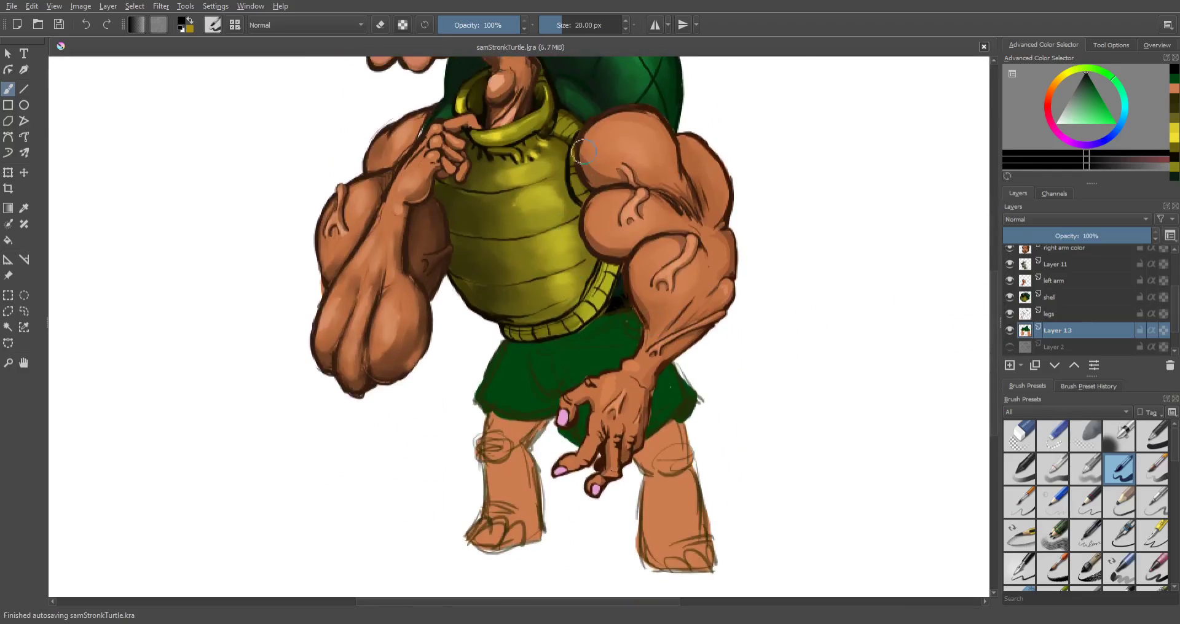
Step: Outline the knee, shin and toes of the leg nearer the raised arm with a 9 px brush in dark brown sampled from that forearm's outline
{"action": "key", "text": "p"}
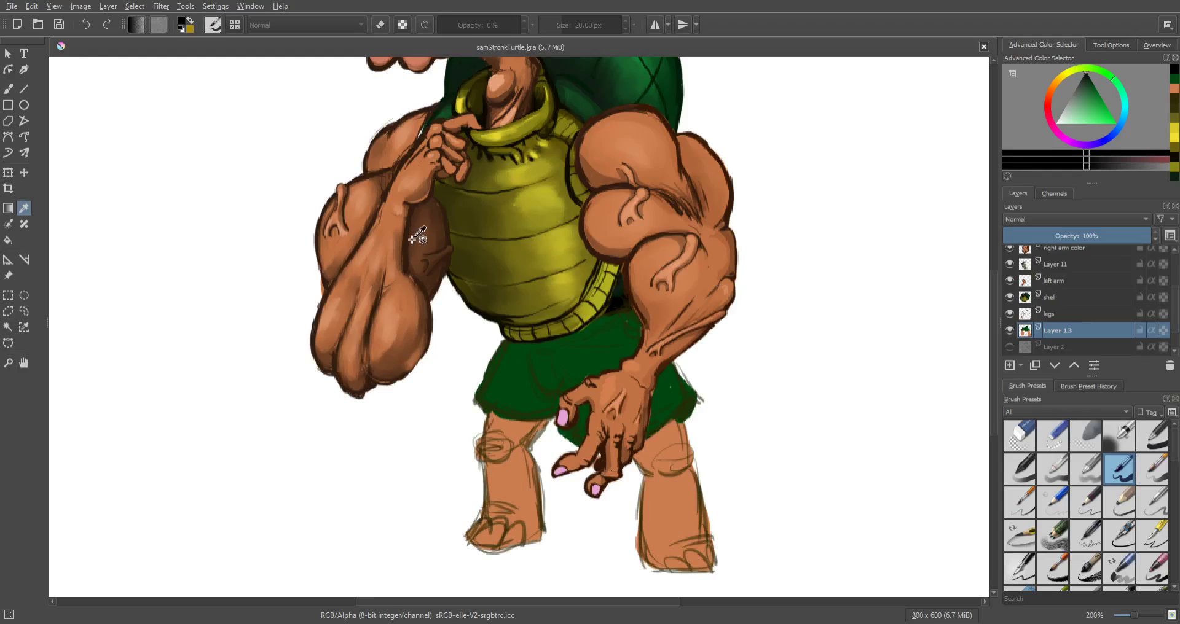
{"action": "left_click", "coordinate": [319, 329]}
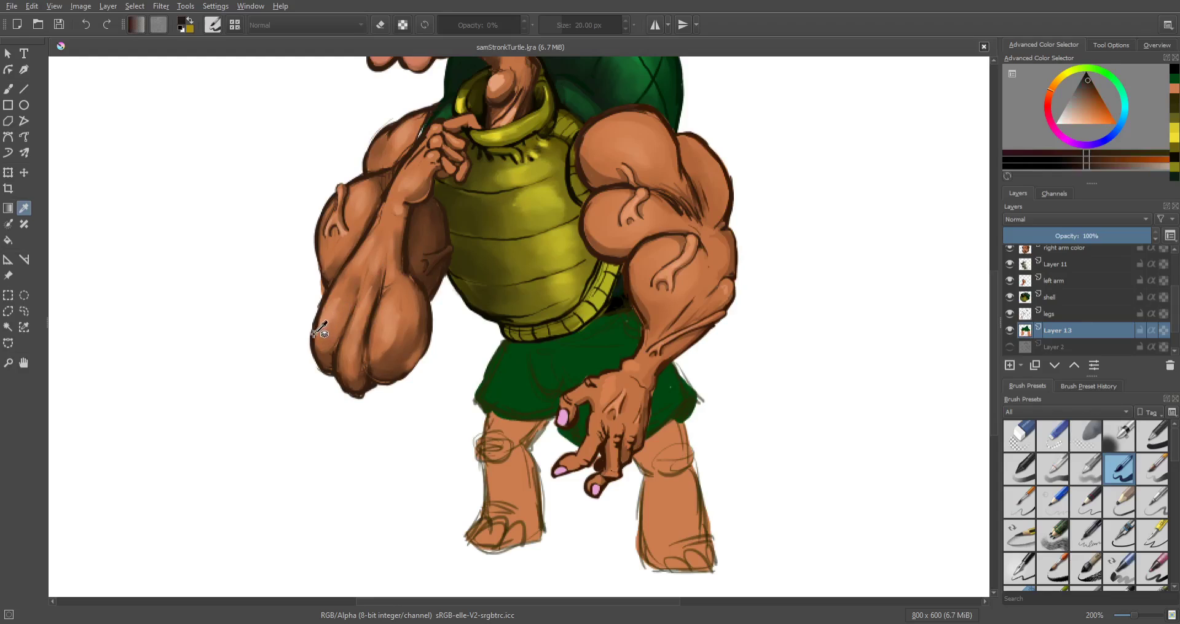
{"action": "key", "text": "b"}
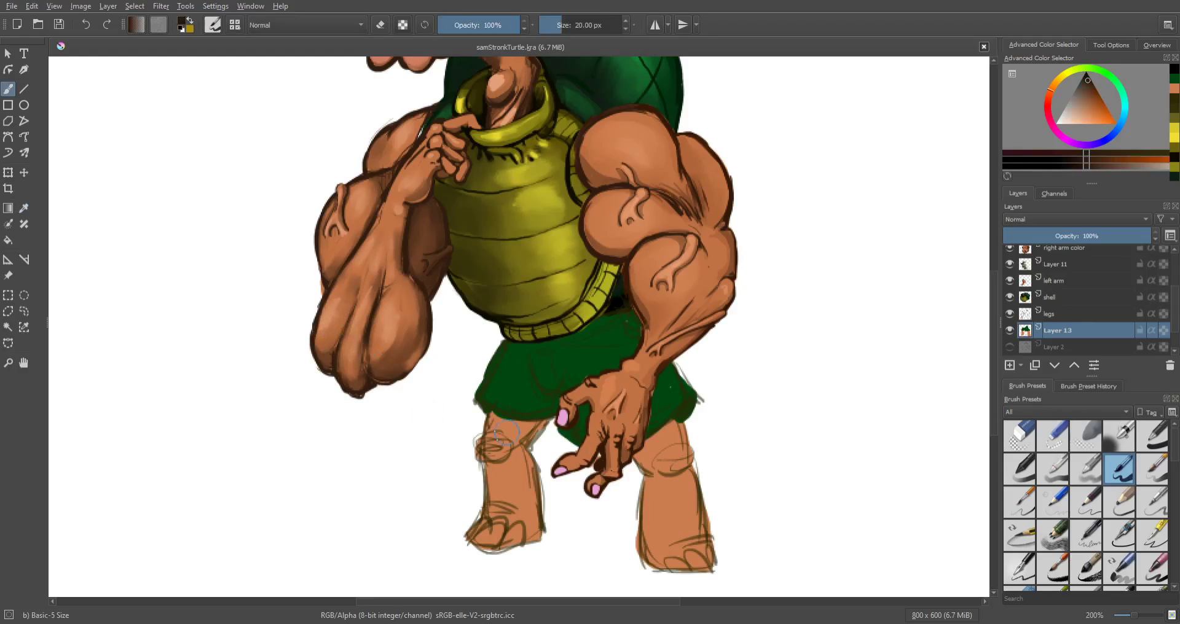
{"action": "scroll", "coordinate": [507, 433], "scroll_direction": "up", "scroll_amount": 1}
{"action": "left_click_drag", "start_coordinate": [534, 406], "coordinate": [542, 282]}
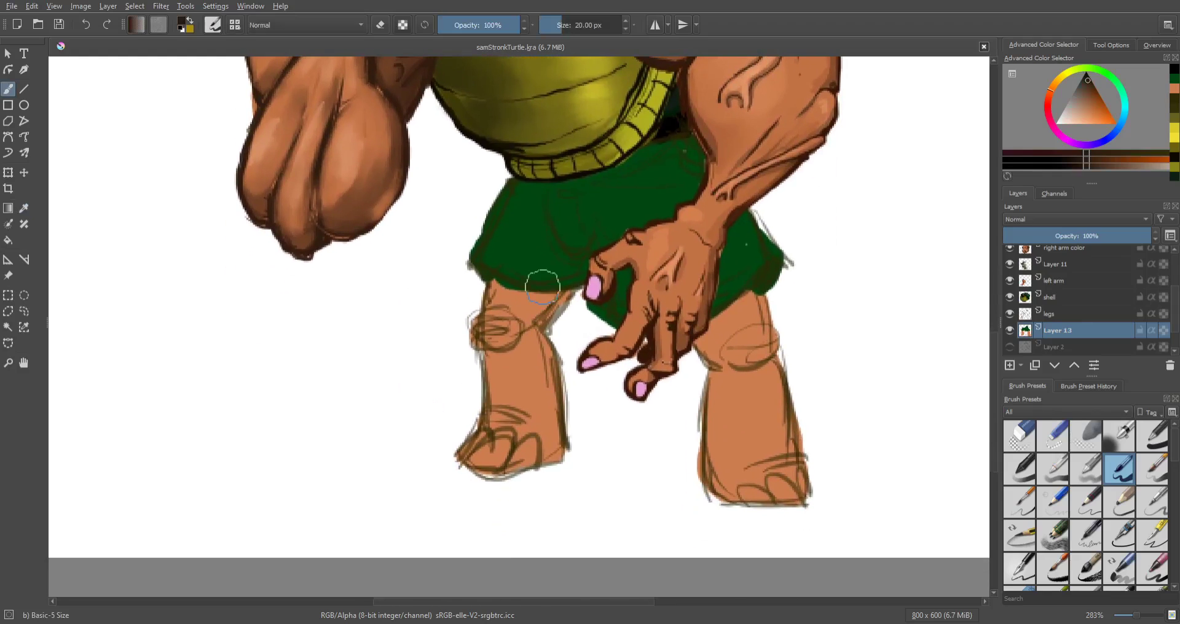
{"action": "key", "text": "bracketleft"}
{"action": "key", "text": "bracketleft"}
{"action": "key", "text": "bracketleft"}
{"action": "key", "text": "bracketleft"}
{"action": "key", "text": "bracketleft"}
{"action": "key", "text": "bracketleft"}
{"action": "key", "text": "bracketleft"}
{"action": "key", "text": "bracketleft"}
{"action": "key", "text": "bracketleft"}
{"action": "mouse_move", "coordinate": [483, 297]}
{"action": "left_mouse_down"}
{"action": "mouse_move", "coordinate": [471, 345]}
{"action": "mouse_move", "coordinate": [492, 341]}
{"action": "mouse_move", "coordinate": [478, 331]}
{"action": "mouse_move", "coordinate": [505, 317]}
{"action": "mouse_move", "coordinate": [510, 328]}
{"action": "mouse_move", "coordinate": [506, 313]}
{"action": "mouse_move", "coordinate": [519, 335]}
{"action": "mouse_move", "coordinate": [485, 403]}
{"action": "mouse_move", "coordinate": [520, 418]}
{"action": "mouse_move", "coordinate": [477, 424]}
{"action": "left_mouse_up"}
{"action": "left_click_drag", "start_coordinate": [476, 426], "coordinate": [495, 432]}
{"action": "mouse_move", "coordinate": [568, 291]}
{"action": "left_mouse_down"}
{"action": "mouse_move", "coordinate": [535, 340]}
{"action": "mouse_move", "coordinate": [557, 393]}
{"action": "mouse_move", "coordinate": [556, 372]}
{"action": "mouse_move", "coordinate": [561, 451]}
{"action": "mouse_move", "coordinate": [505, 444]}
{"action": "mouse_move", "coordinate": [499, 476]}
{"action": "mouse_move", "coordinate": [521, 449]}
{"action": "mouse_move", "coordinate": [540, 472]}
{"action": "mouse_move", "coordinate": [541, 461]}
{"action": "mouse_move", "coordinate": [465, 469]}
{"action": "mouse_move", "coordinate": [493, 440]}
{"action": "mouse_move", "coordinate": [496, 449]}
{"action": "mouse_move", "coordinate": [495, 431]}
{"action": "mouse_move", "coordinate": [509, 443]}
{"action": "mouse_move", "coordinate": [455, 454]}
{"action": "mouse_move", "coordinate": [514, 422]}
{"action": "left_mouse_up"}
Step: Outline the other leg's knee, shin and toes in the same dark brown, and add crease marks to both legs
{"action": "mouse_move", "coordinate": [725, 342]}
{"action": "left_mouse_down"}
{"action": "mouse_move", "coordinate": [782, 332]}
{"action": "mouse_move", "coordinate": [754, 368]}
{"action": "mouse_move", "coordinate": [731, 374]}
{"action": "left_mouse_up"}
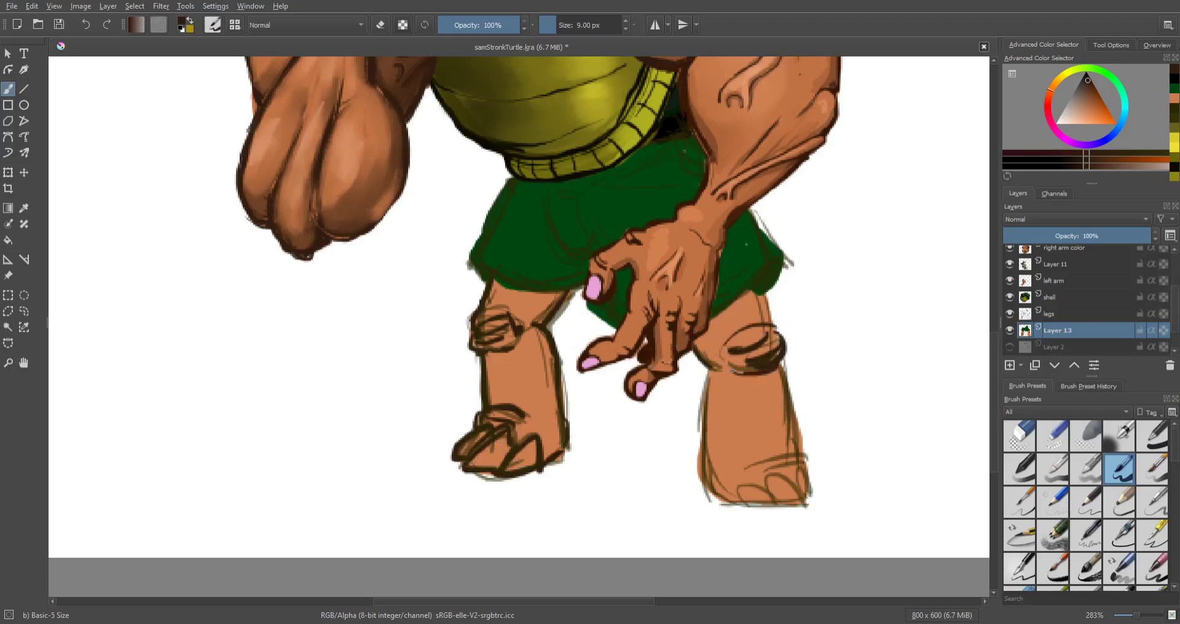
{"action": "left_click_drag", "start_coordinate": [768, 296], "coordinate": [773, 322]}
{"action": "mouse_move", "coordinate": [699, 380]}
{"action": "left_mouse_down"}
{"action": "mouse_move", "coordinate": [721, 362]}
{"action": "mouse_move", "coordinate": [698, 413]}
{"action": "mouse_move", "coordinate": [699, 476]}
{"action": "mouse_move", "coordinate": [776, 509]}
{"action": "mouse_move", "coordinate": [771, 497]}
{"action": "mouse_move", "coordinate": [802, 506]}
{"action": "mouse_move", "coordinate": [791, 487]}
{"action": "mouse_move", "coordinate": [807, 476]}
{"action": "left_mouse_up"}
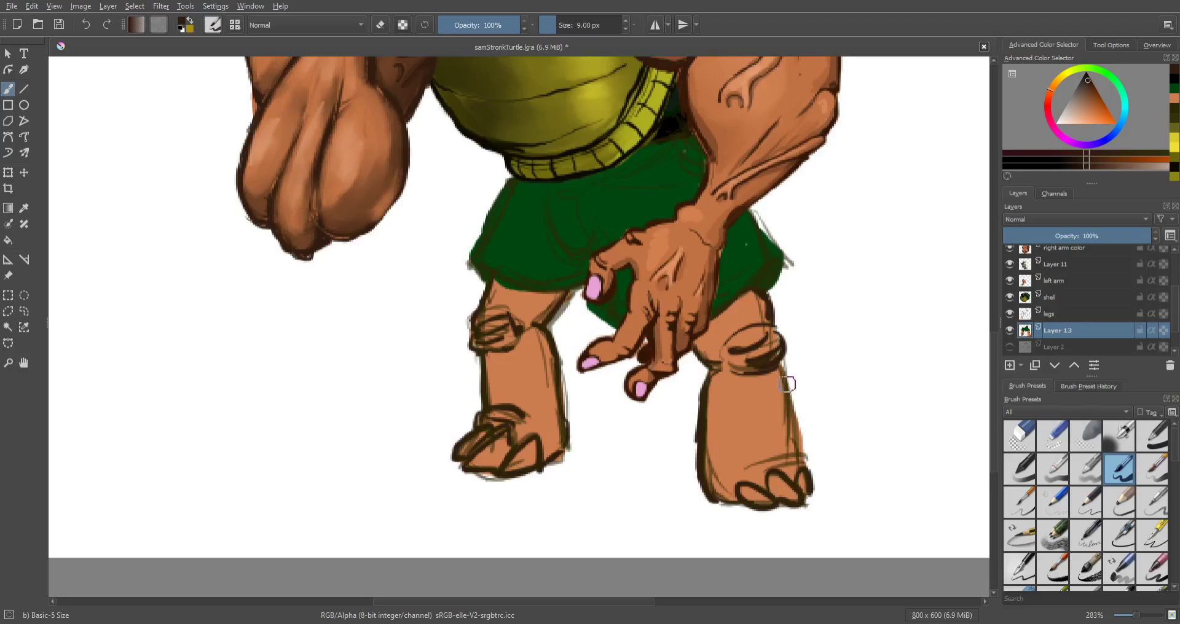
{"action": "mouse_move", "coordinate": [781, 366]}
{"action": "left_mouse_down"}
{"action": "mouse_move", "coordinate": [782, 445]}
{"action": "mouse_move", "coordinate": [790, 418]}
{"action": "mouse_move", "coordinate": [800, 452]}
{"action": "mouse_move", "coordinate": [746, 464]}
{"action": "mouse_move", "coordinate": [805, 465]}
{"action": "left_mouse_up"}
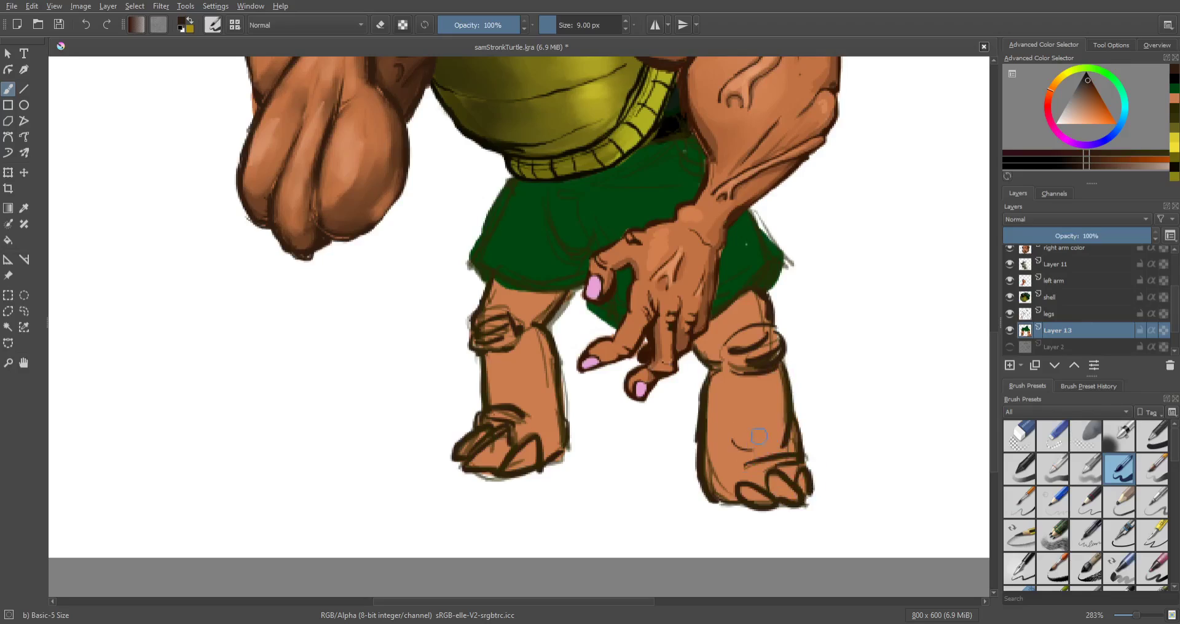
{"action": "left_click_drag", "start_coordinate": [528, 372], "coordinate": [535, 411]}
{"action": "mouse_move", "coordinate": [556, 305]}
{"action": "left_mouse_down"}
{"action": "mouse_move", "coordinate": [579, 291]}
{"action": "mouse_move", "coordinate": [507, 285]}
{"action": "mouse_move", "coordinate": [565, 290]}
{"action": "left_mouse_up"}
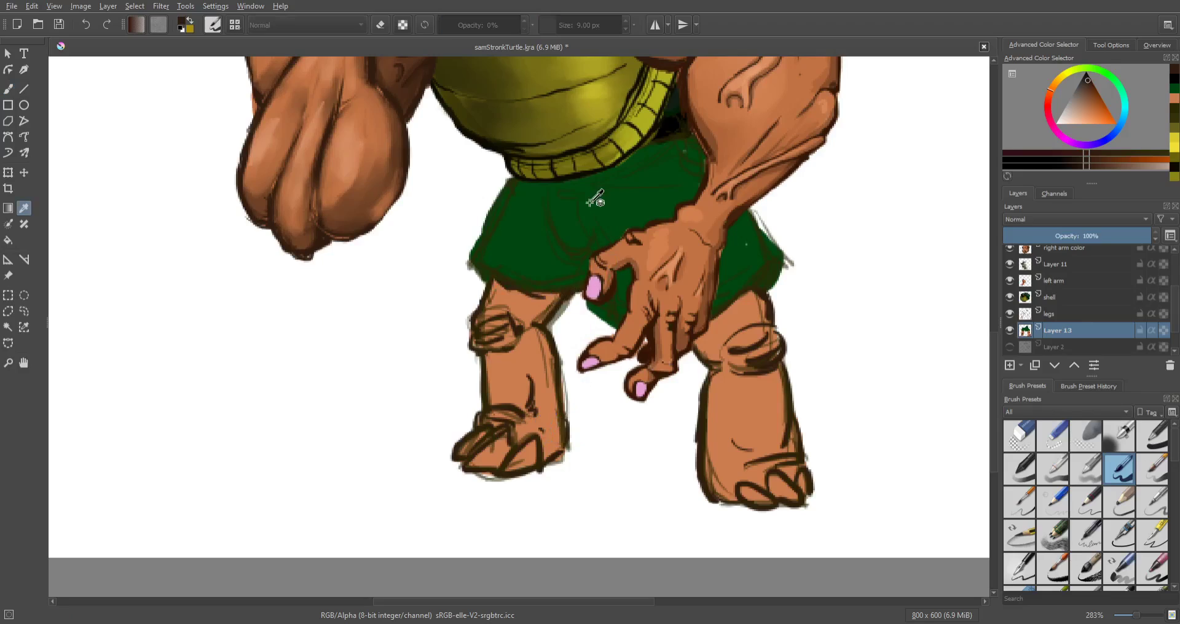
Step: Sample the shorts' green, darken it to near-black green, and outline the shorts' outer edges and leg hems
{"action": "left_click", "coordinate": [632, 197], "text": "ctrl"}
{"action": "left_click_drag", "start_coordinate": [1083, 85], "coordinate": [1085, 76]}
{"action": "left_click_drag", "start_coordinate": [511, 180], "coordinate": [475, 258]}
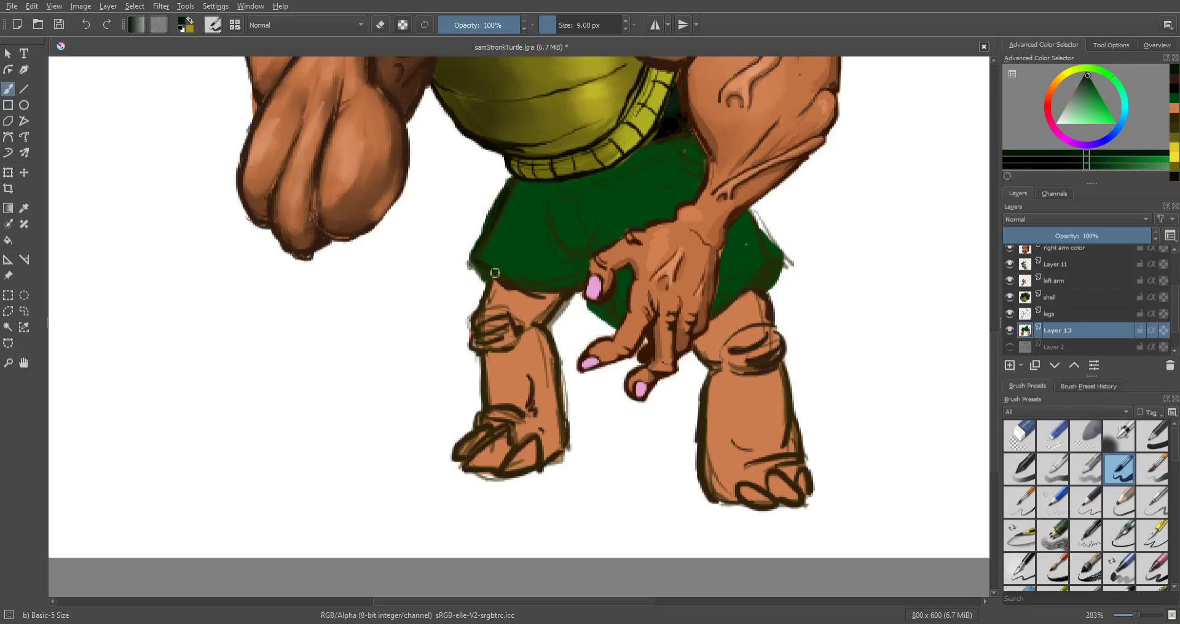
{"action": "mouse_move", "coordinate": [495, 272]}
{"action": "left_mouse_down"}
{"action": "mouse_move", "coordinate": [522, 286]}
{"action": "mouse_move", "coordinate": [574, 282]}
{"action": "left_mouse_up"}
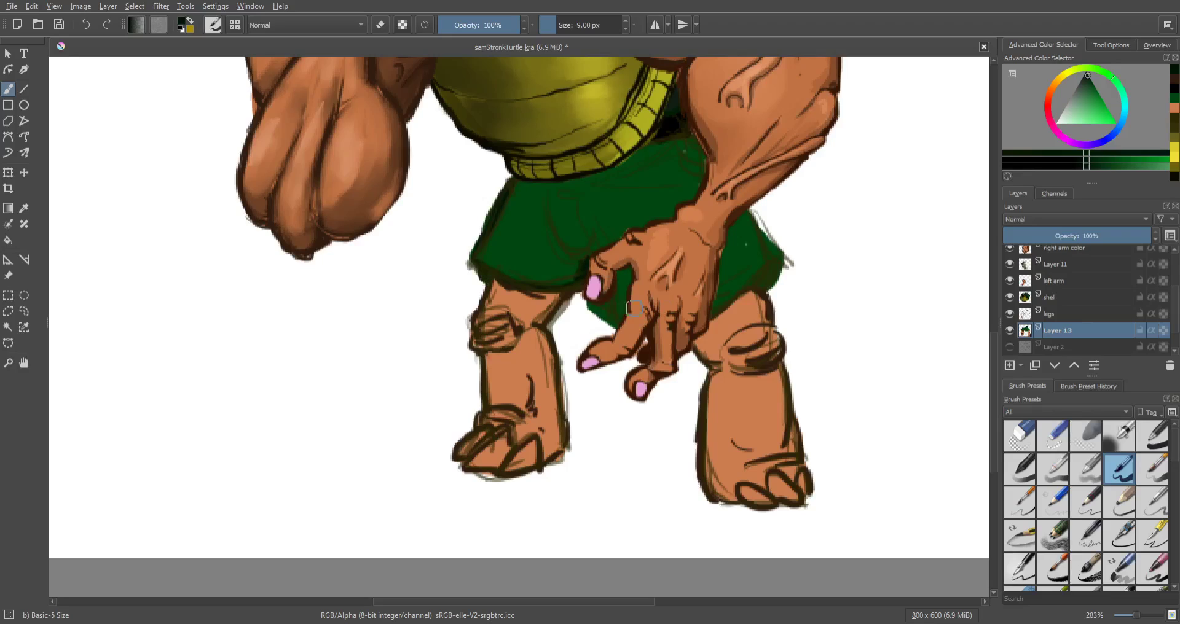
{"action": "left_click_drag", "start_coordinate": [589, 301], "coordinate": [601, 317]}
{"action": "mouse_move", "coordinate": [776, 266]}
{"action": "left_mouse_down"}
{"action": "mouse_move", "coordinate": [750, 211]}
{"action": "mouse_move", "coordinate": [767, 243]}
{"action": "left_mouse_up"}
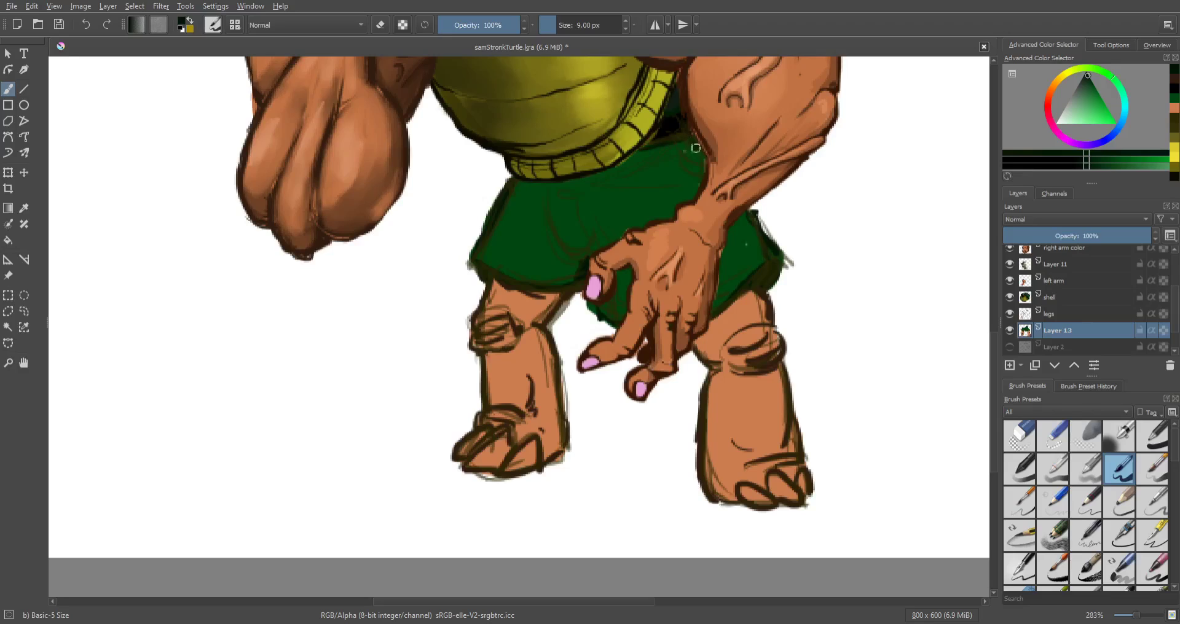
Step: Draw dark green fold lines on the shorts near the forearm, at the crotch, on the hip and below the waist
{"action": "mouse_move", "coordinate": [695, 148]}
{"action": "left_mouse_down"}
{"action": "mouse_move", "coordinate": [701, 173]}
{"action": "mouse_move", "coordinate": [674, 164]}
{"action": "mouse_move", "coordinate": [698, 184]}
{"action": "left_mouse_up"}
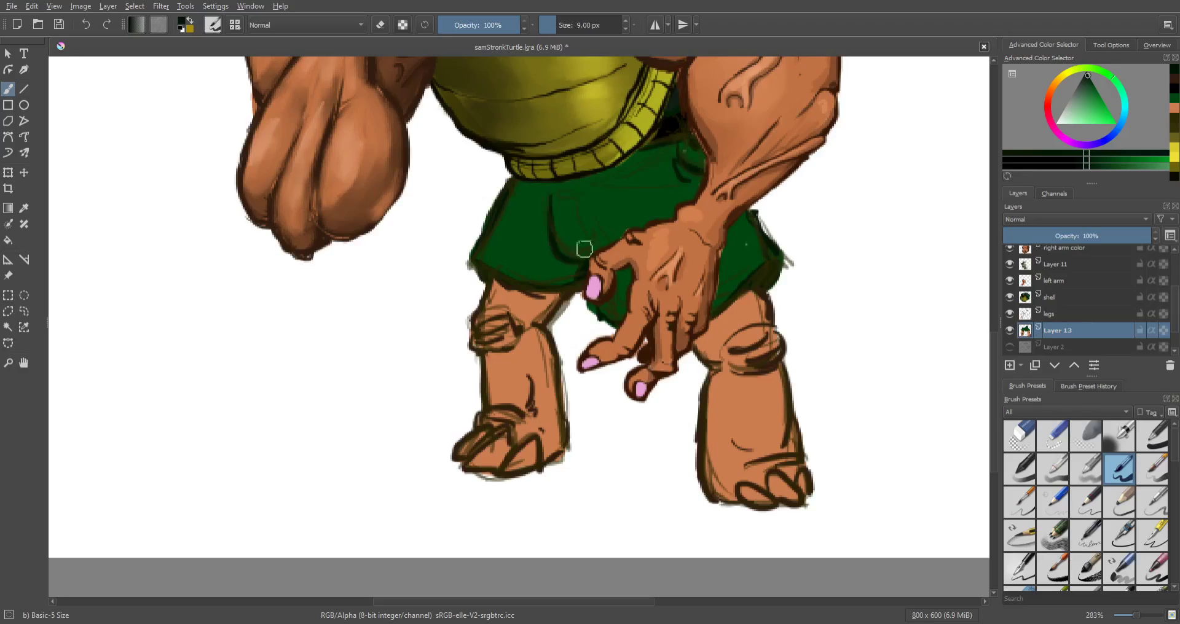
{"action": "left_click_drag", "start_coordinate": [571, 260], "coordinate": [602, 238]}
{"action": "left_click_drag", "start_coordinate": [530, 192], "coordinate": [546, 207]}
{"action": "left_click_drag", "start_coordinate": [536, 215], "coordinate": [546, 220]}
{"action": "left_click_drag", "start_coordinate": [587, 189], "coordinate": [613, 181]}
{"action": "left_click_drag", "start_coordinate": [604, 191], "coordinate": [637, 196]}
{"action": "left_click_drag", "start_coordinate": [596, 232], "coordinate": [600, 246]}
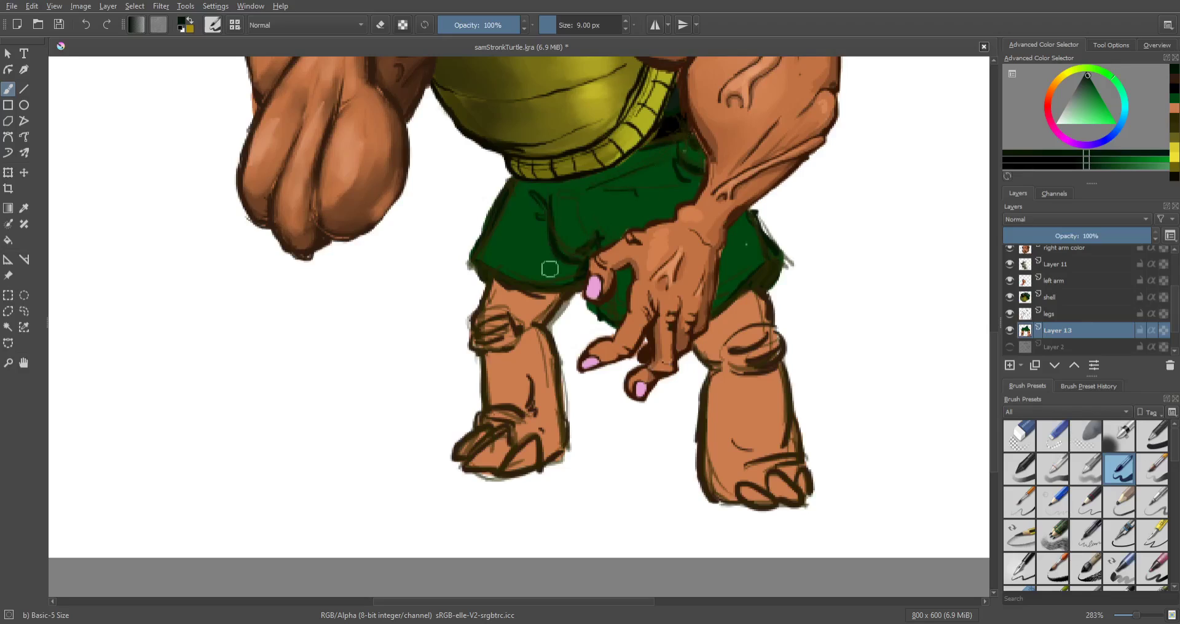
Step: Shade the shorts along the hem, under the shell's rim and beside the forearm at 60% brush opacity, and save the file
{"action": "left_click", "coordinate": [489, 27]}
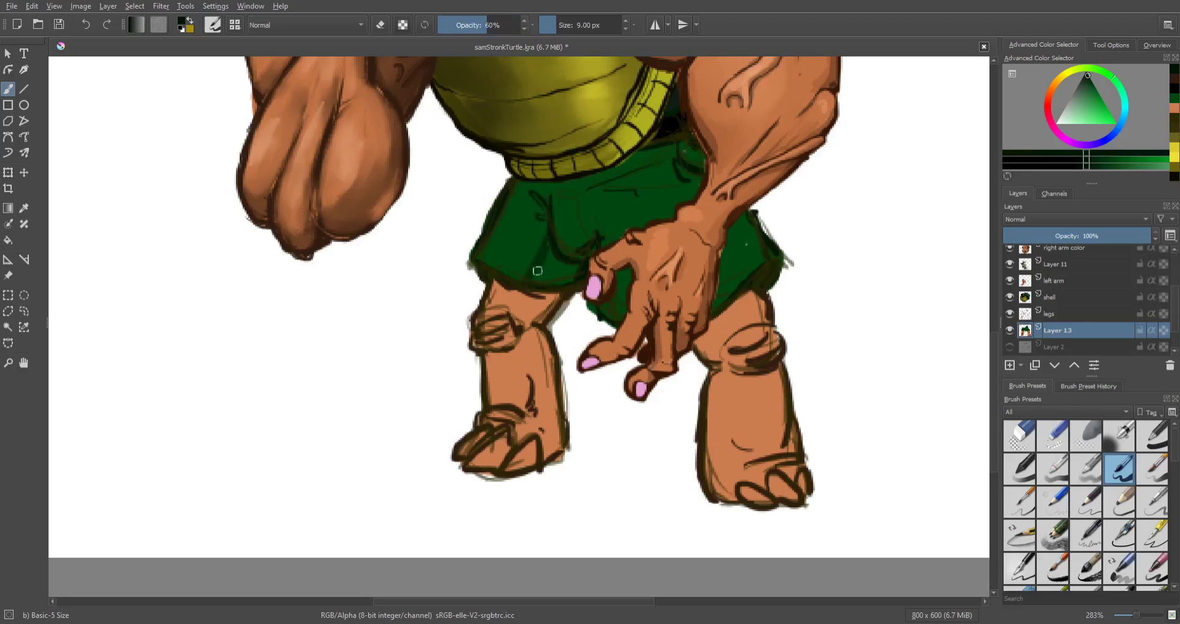
{"action": "mouse_move", "coordinate": [537, 271]}
{"action": "left_mouse_down"}
{"action": "mouse_move", "coordinate": [574, 269]}
{"action": "mouse_move", "coordinate": [552, 248]}
{"action": "mouse_move", "coordinate": [571, 280]}
{"action": "left_mouse_up"}
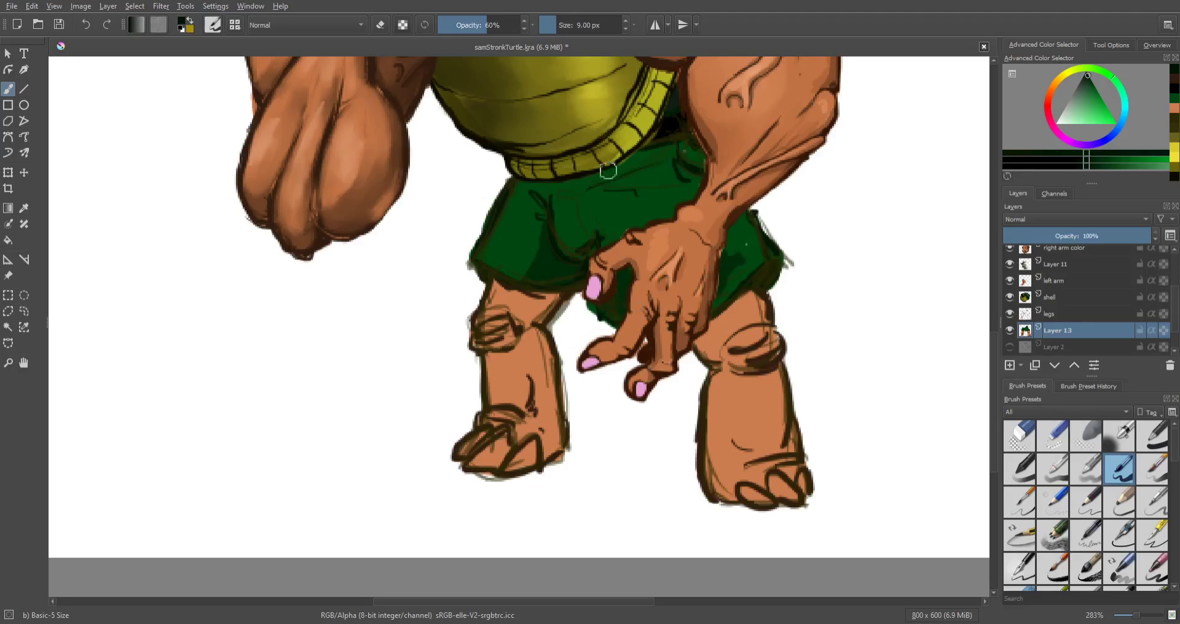
{"action": "mouse_move", "coordinate": [537, 186]}
{"action": "left_mouse_down"}
{"action": "mouse_move", "coordinate": [625, 159]}
{"action": "mouse_move", "coordinate": [566, 190]}
{"action": "mouse_move", "coordinate": [642, 188]}
{"action": "left_mouse_up"}
{"action": "left_click_drag", "start_coordinate": [602, 194], "coordinate": [628, 202]}
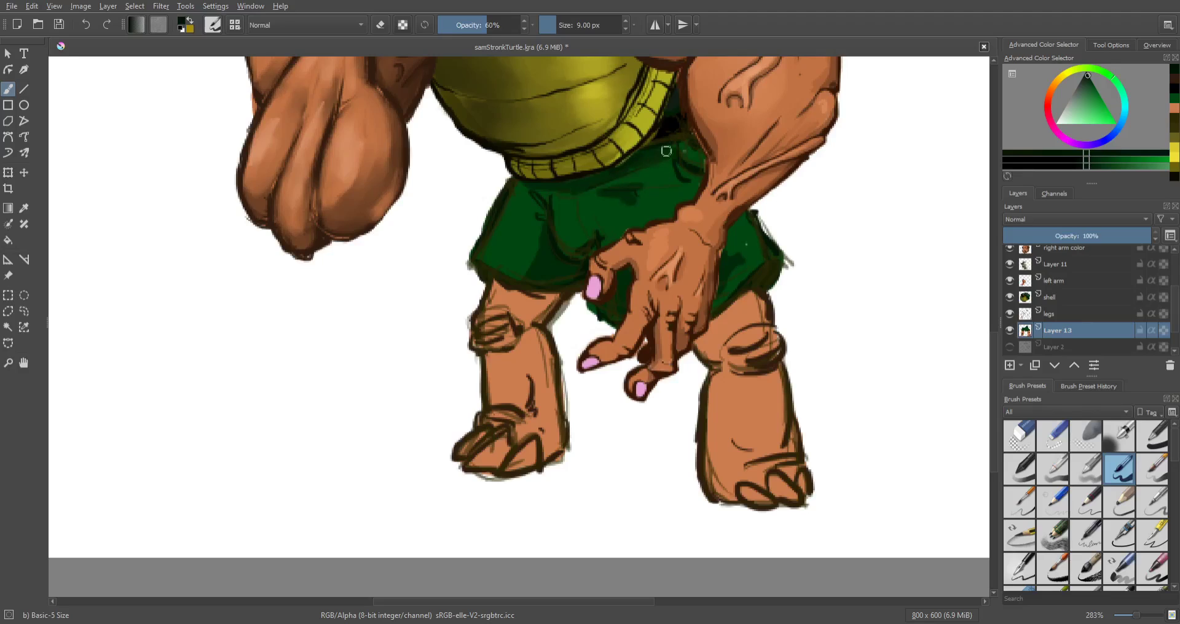
{"action": "mouse_move", "coordinate": [702, 161]}
{"action": "left_mouse_down"}
{"action": "mouse_move", "coordinate": [663, 178]}
{"action": "mouse_move", "coordinate": [700, 193]}
{"action": "left_mouse_up"}
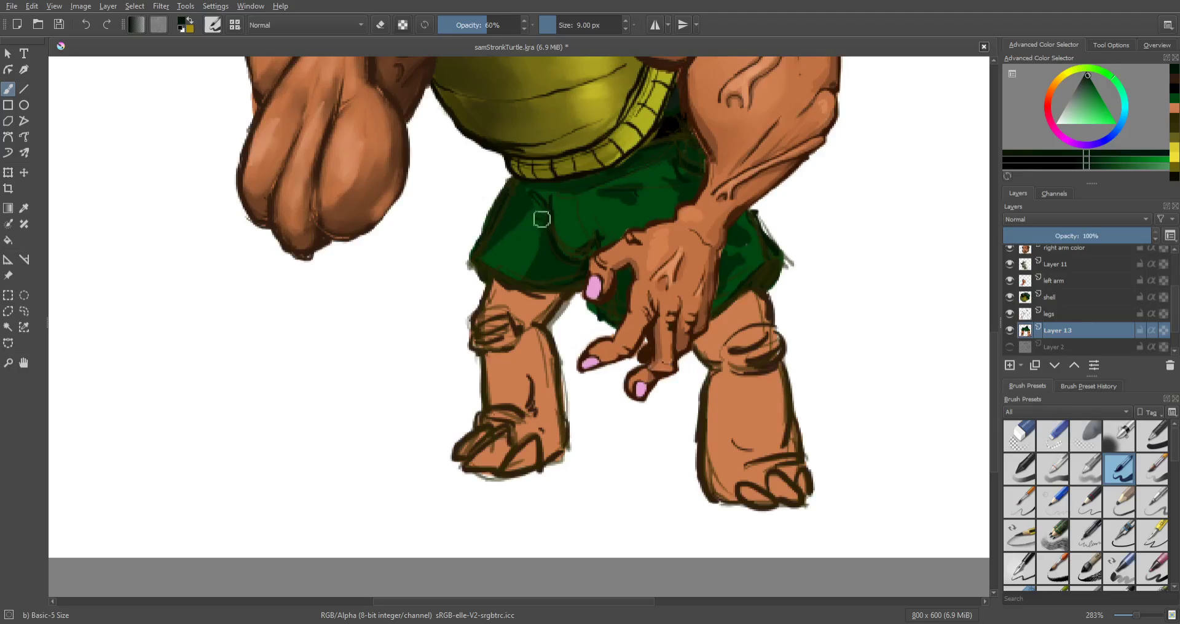
{"action": "key", "text": "ctrl+s"}
Step: Undo the dark green dab painted on the blank canvas beside the turtle
{"action": "scroll", "coordinate": [625, 296], "scroll_direction": "down", "scroll_amount": 2}
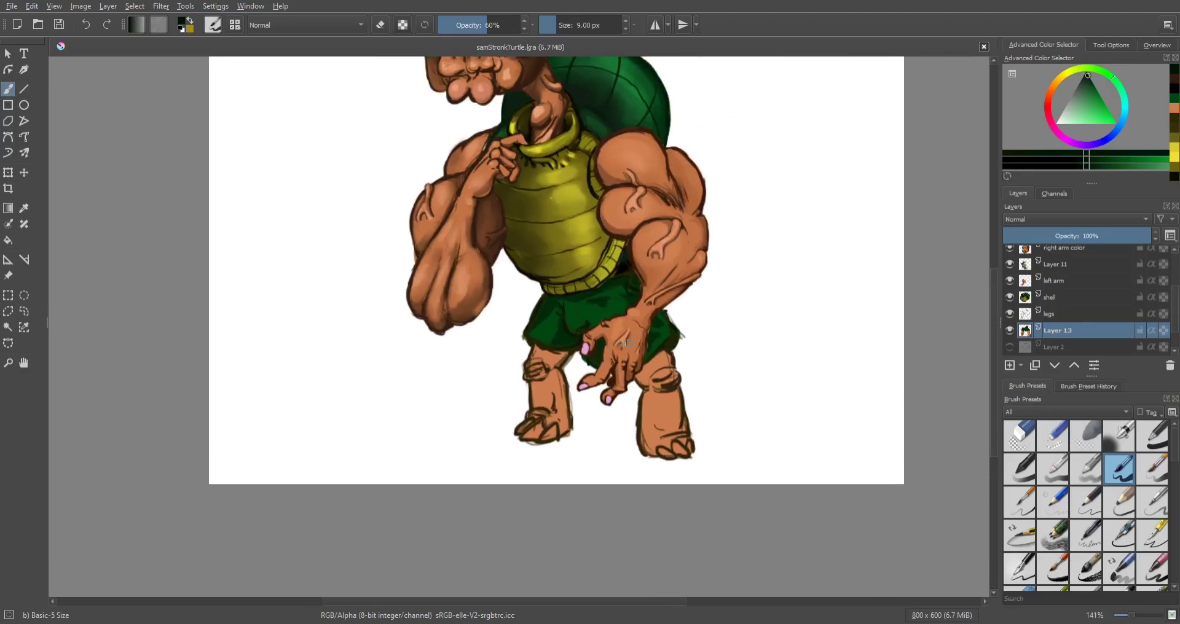
{"action": "scroll", "coordinate": [631, 343], "scroll_direction": "down", "scroll_amount": 1}
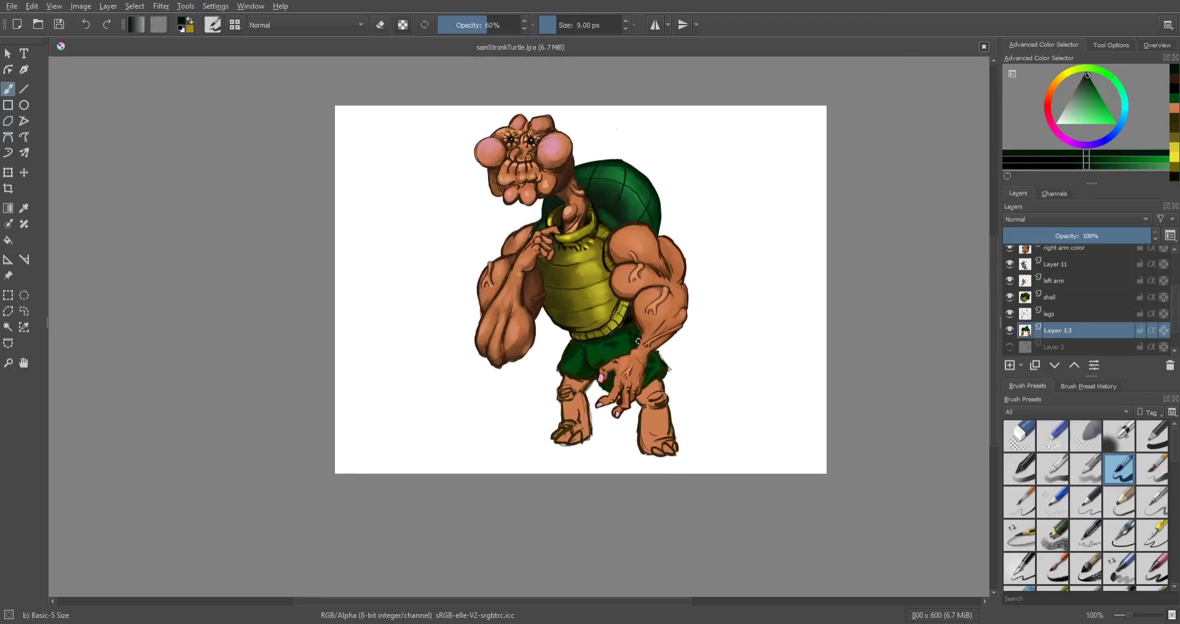
{"action": "scroll", "coordinate": [636, 340], "scroll_direction": "up", "scroll_amount": 1}
{"action": "left_click_drag", "start_coordinate": [640, 337], "coordinate": [640, 405]}
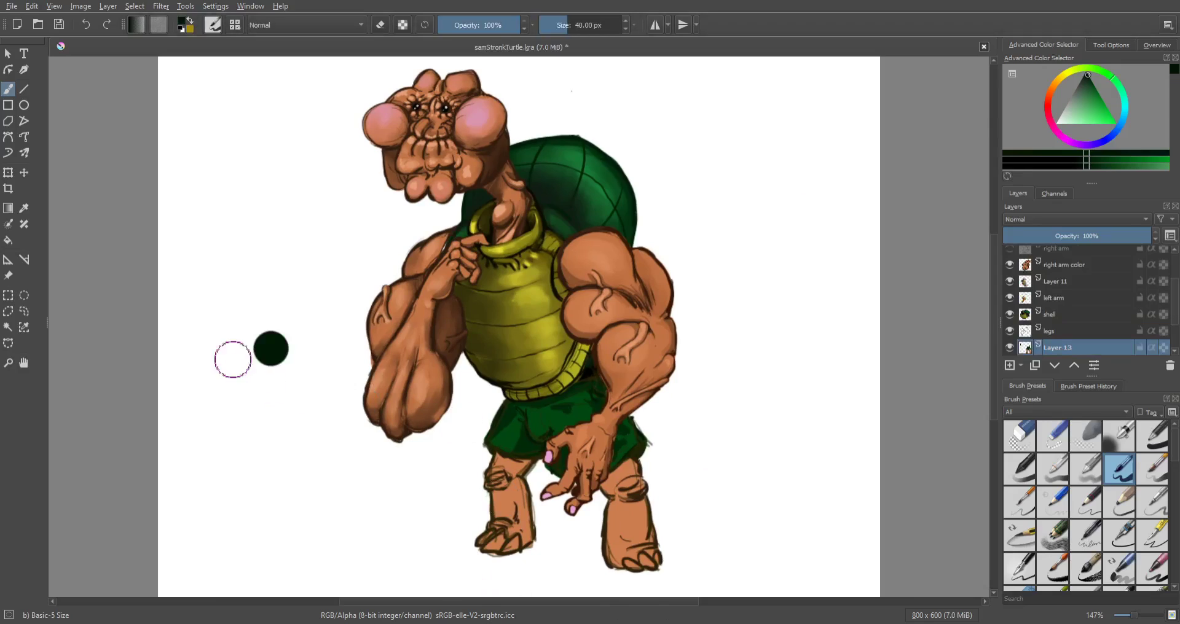
{"action": "key", "text": "ctrl+z"}
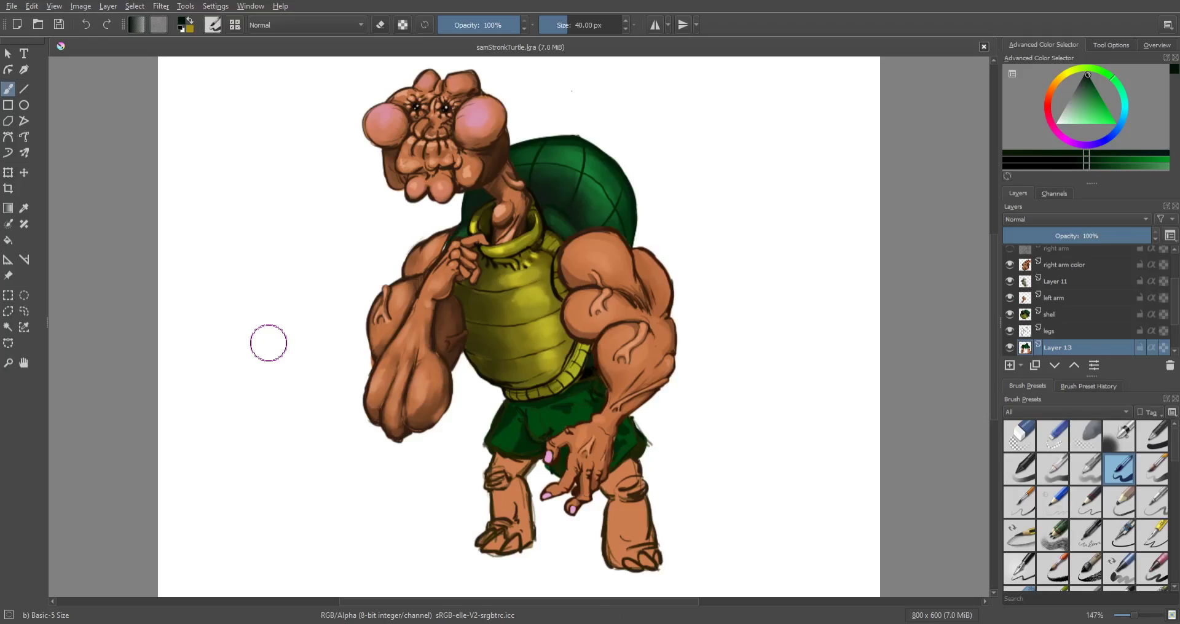
{"action": "key", "text": "ctrl"}
Step: Hide the legs sketch layer and rename Layer 13 as "legs color"
{"action": "left_click_drag", "start_coordinate": [560, 364], "coordinate": [545, 240]}
{"action": "scroll", "coordinate": [588, 321], "scroll_direction": "up", "scroll_amount": 2}
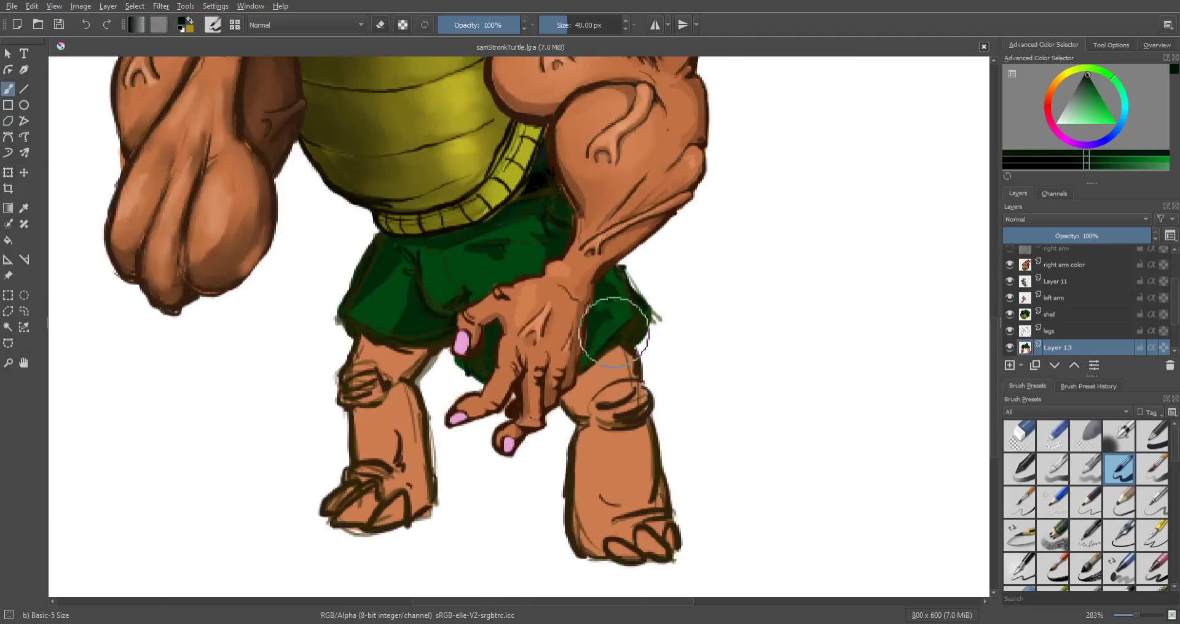
{"action": "left_click_drag", "start_coordinate": [615, 328], "coordinate": [659, 347]}
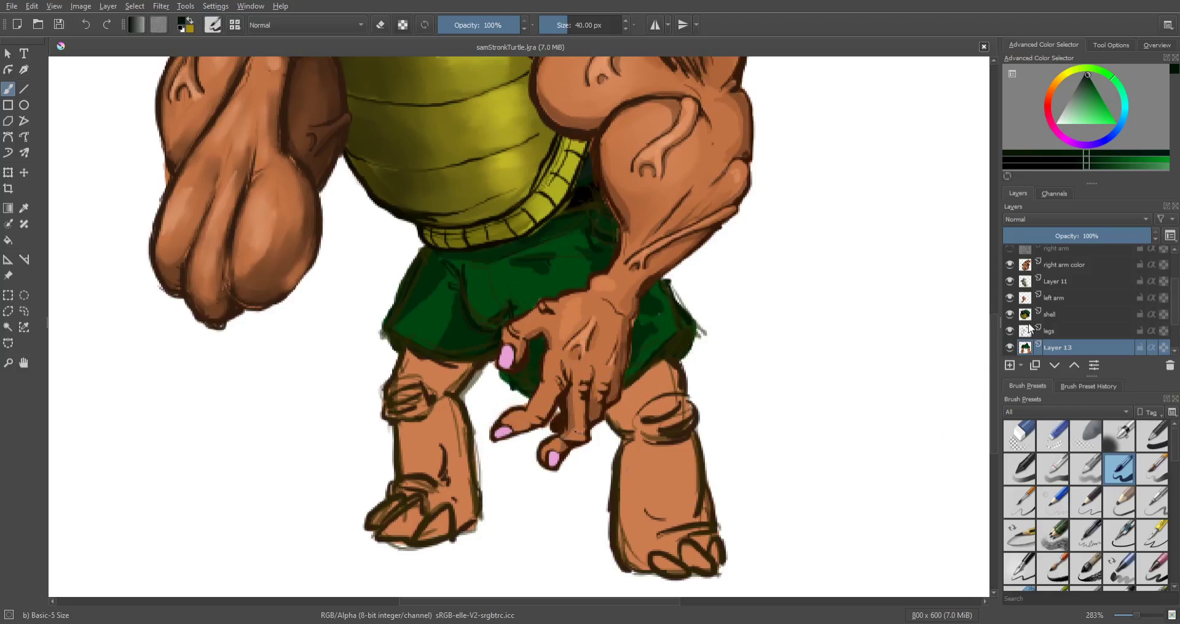
{"action": "scroll", "coordinate": [1079, 331], "scroll_direction": "down", "scroll_amount": 3}
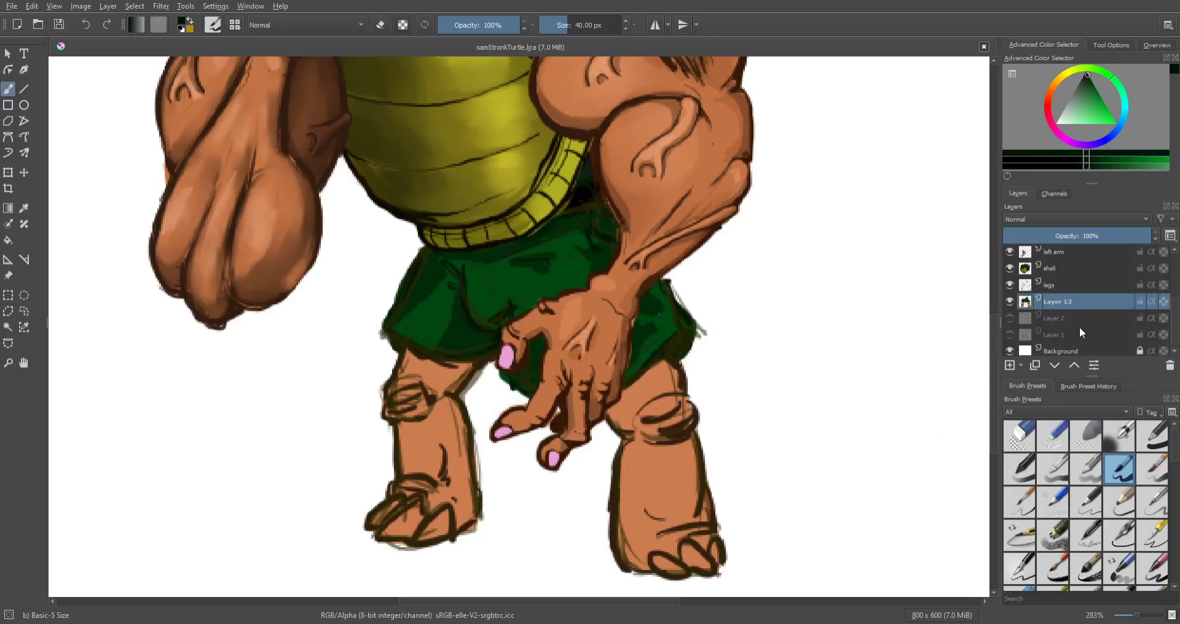
{"action": "left_click", "coordinate": [1009, 301]}
{"action": "left_click", "coordinate": [1008, 301]}
{"action": "left_click", "coordinate": [1008, 285]}
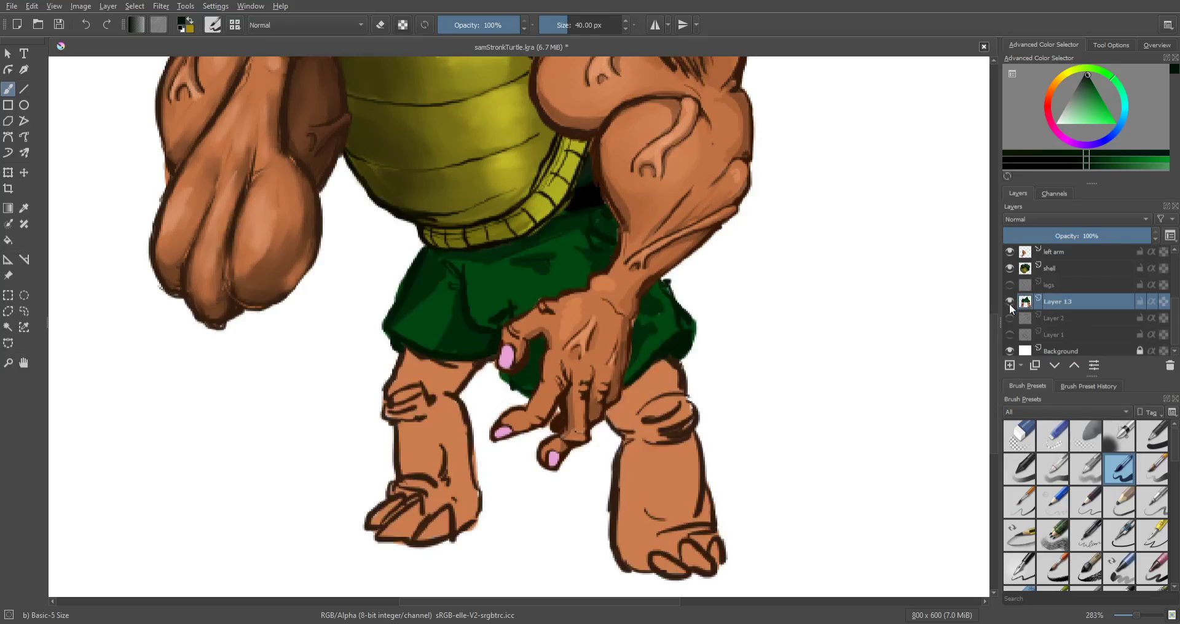
{"action": "double_click", "coordinate": [1056, 301]}
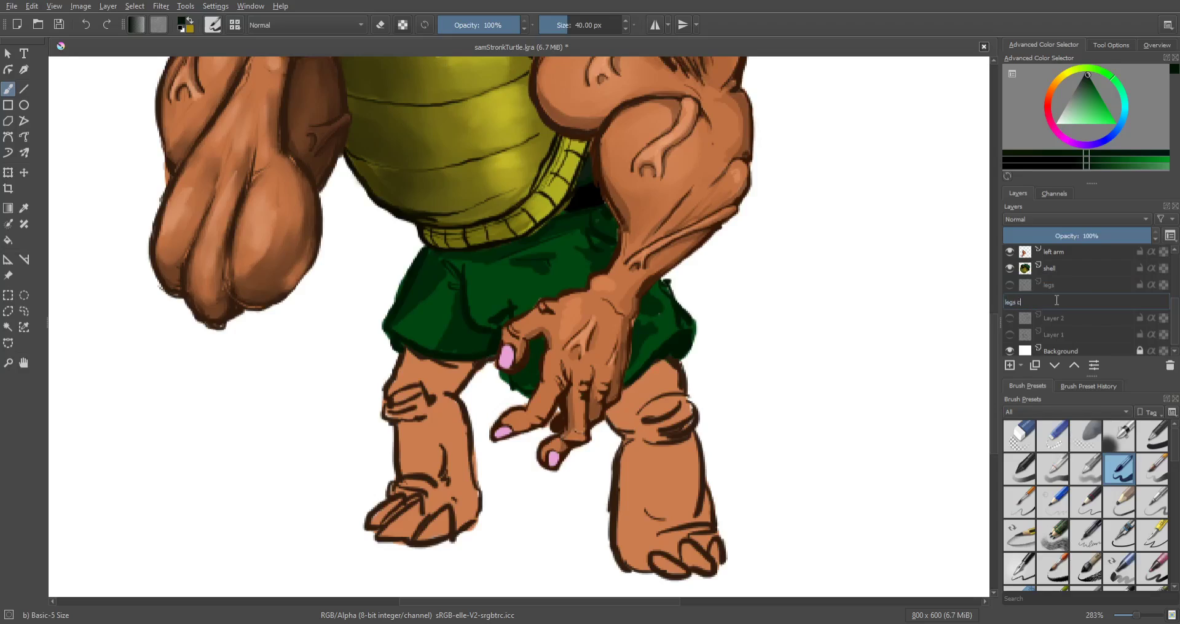
{"action": "key", "text": "Return"}
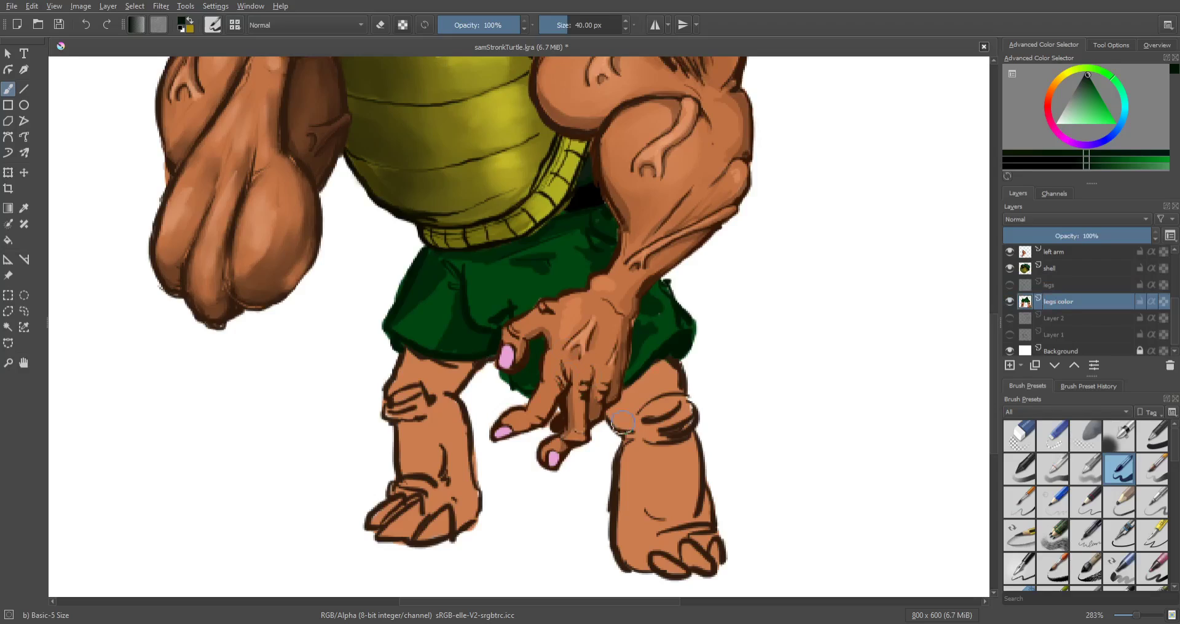
Step: Shade the thigh below the shorts, beside the lowered hand, with dark brown sampled from its outline, using a 13 px brush at 46% opacity
{"action": "scroll", "coordinate": [997, 326], "scroll_direction": "down", "scroll_amount": 3}
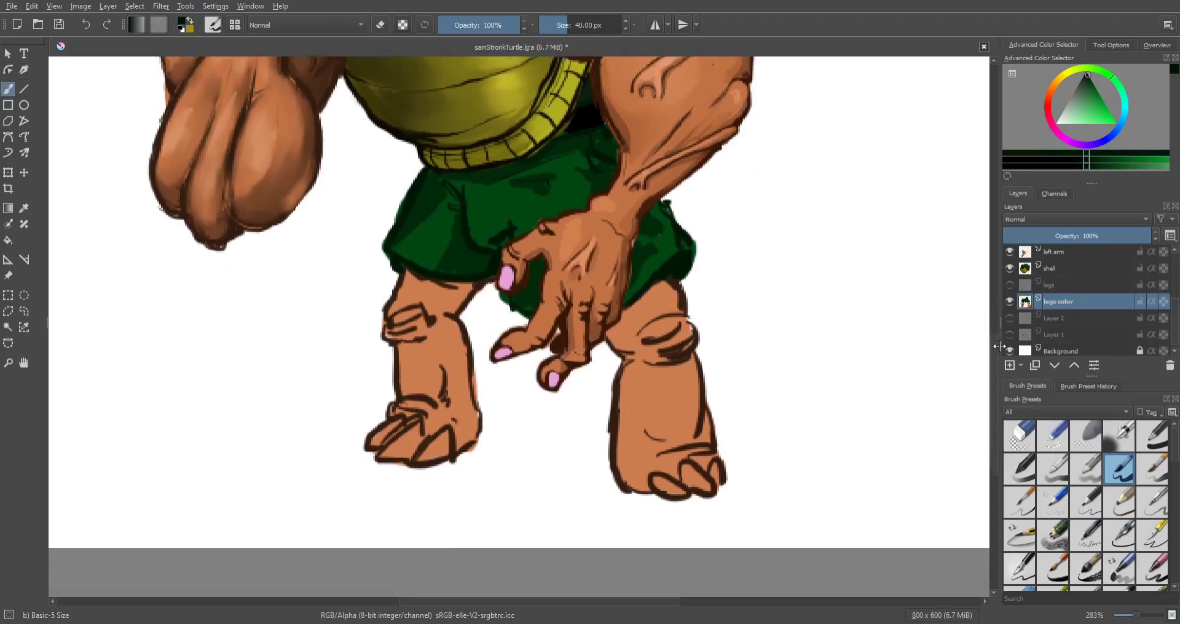
{"action": "left_click_drag", "start_coordinate": [999, 346], "coordinate": [998, 344]}
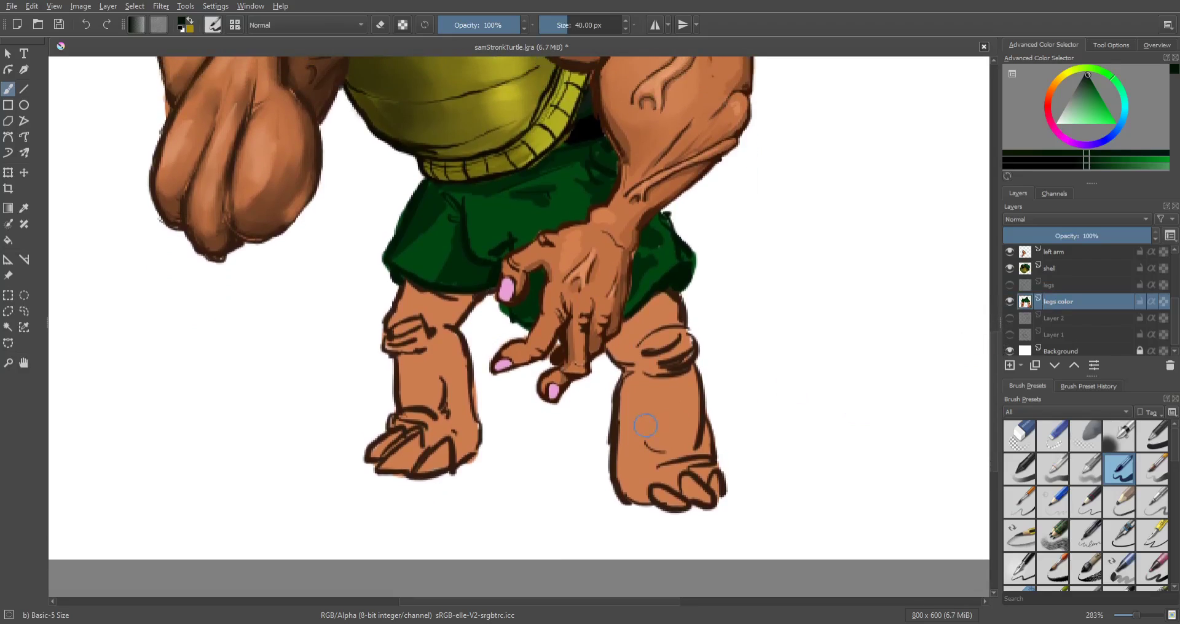
{"action": "key", "text": "p"}
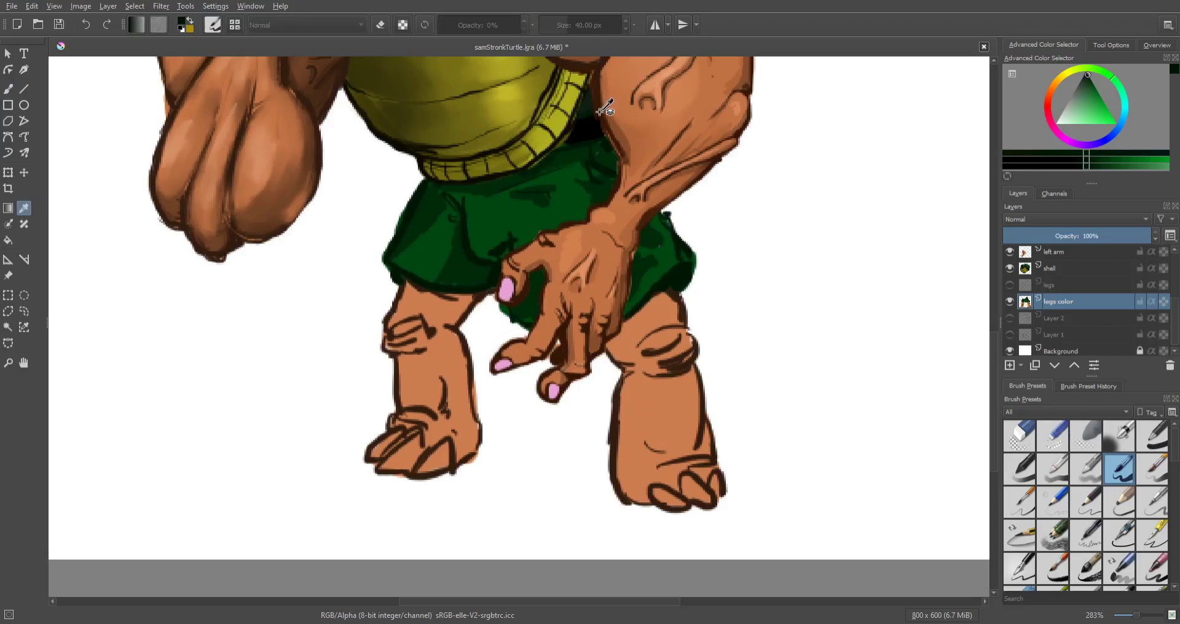
{"action": "left_click", "coordinate": [676, 294]}
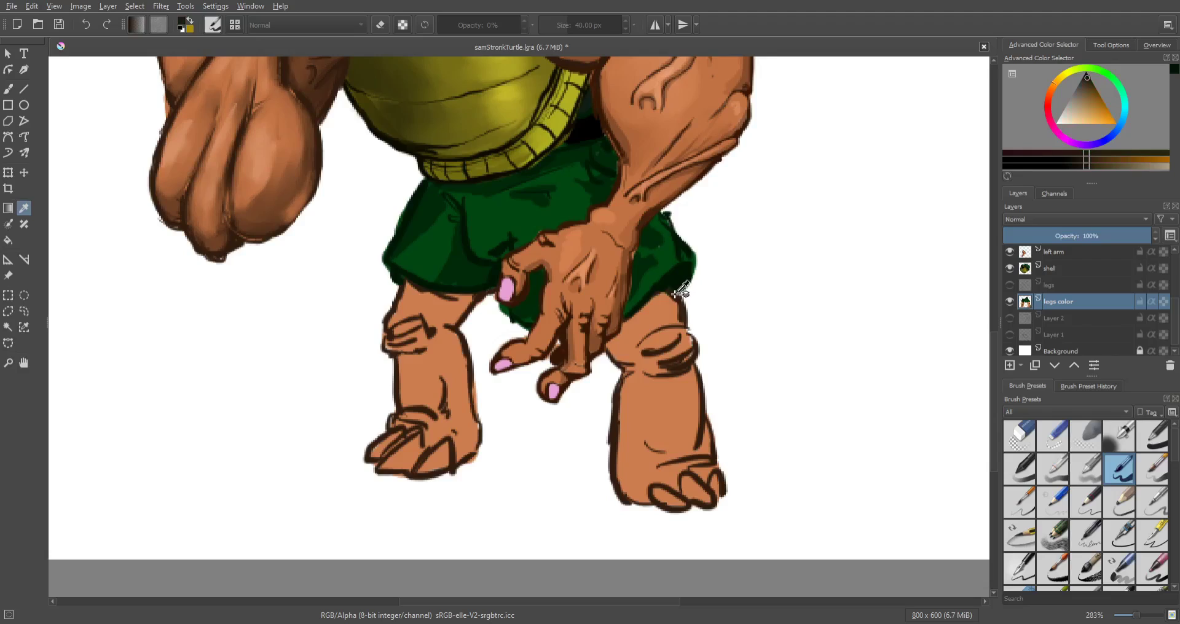
{"action": "key", "text": "b"}
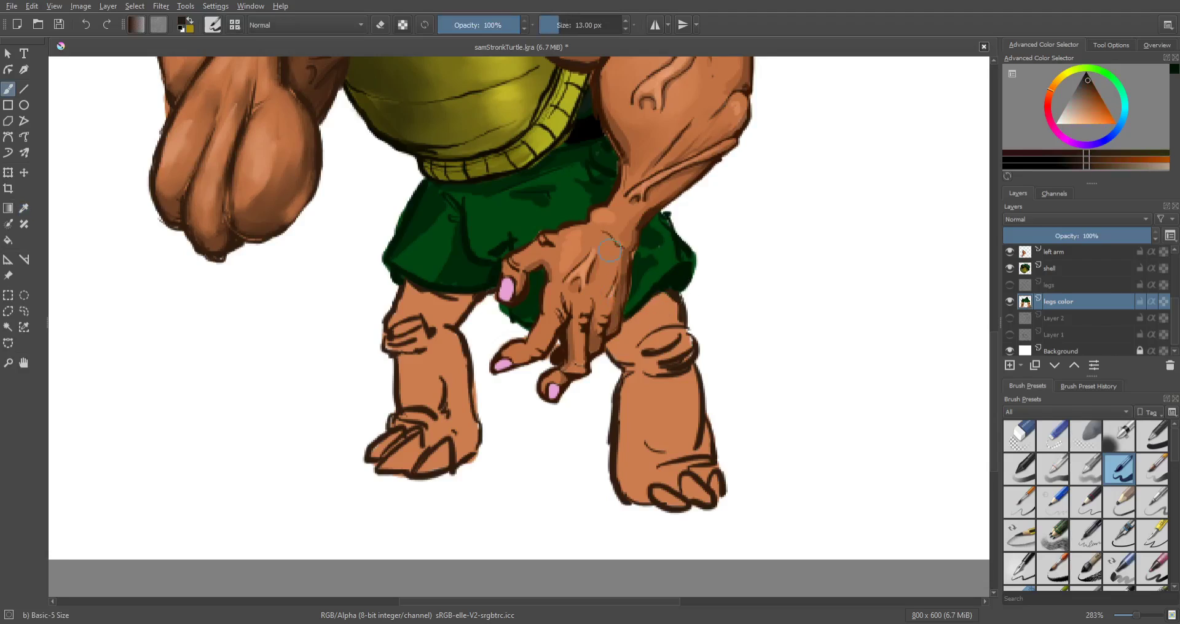
{"action": "left_click_drag", "start_coordinate": [486, 28], "coordinate": [474, 26]}
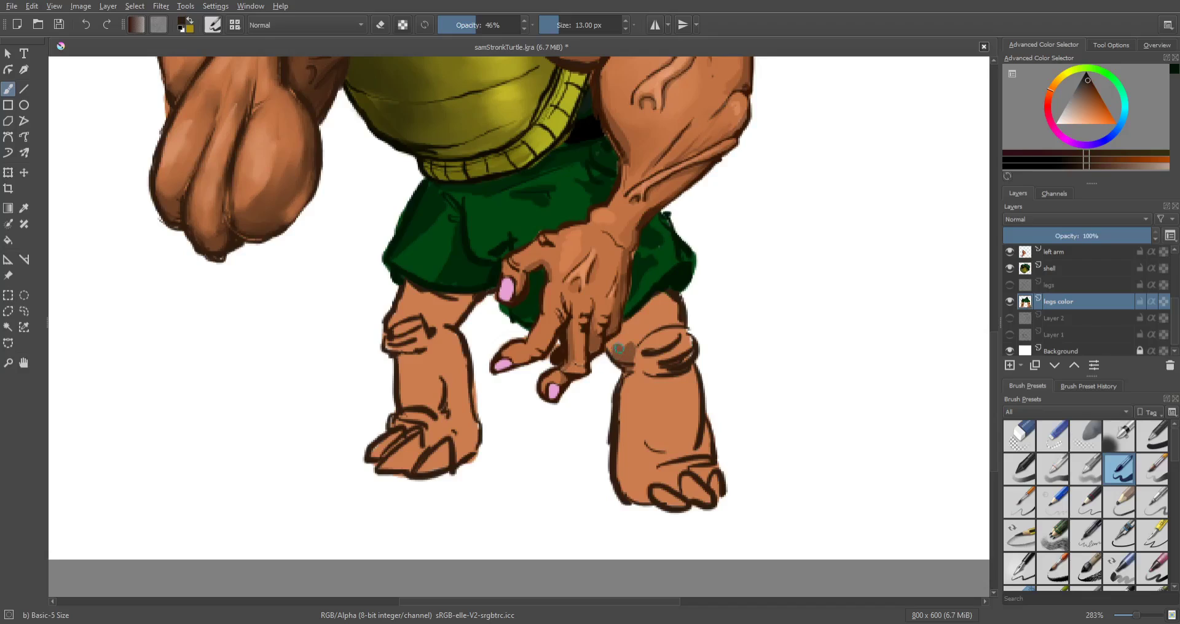
{"action": "mouse_move", "coordinate": [614, 339]}
{"action": "left_mouse_down"}
{"action": "mouse_move", "coordinate": [636, 314]}
{"action": "mouse_move", "coordinate": [622, 351]}
{"action": "left_mouse_up"}
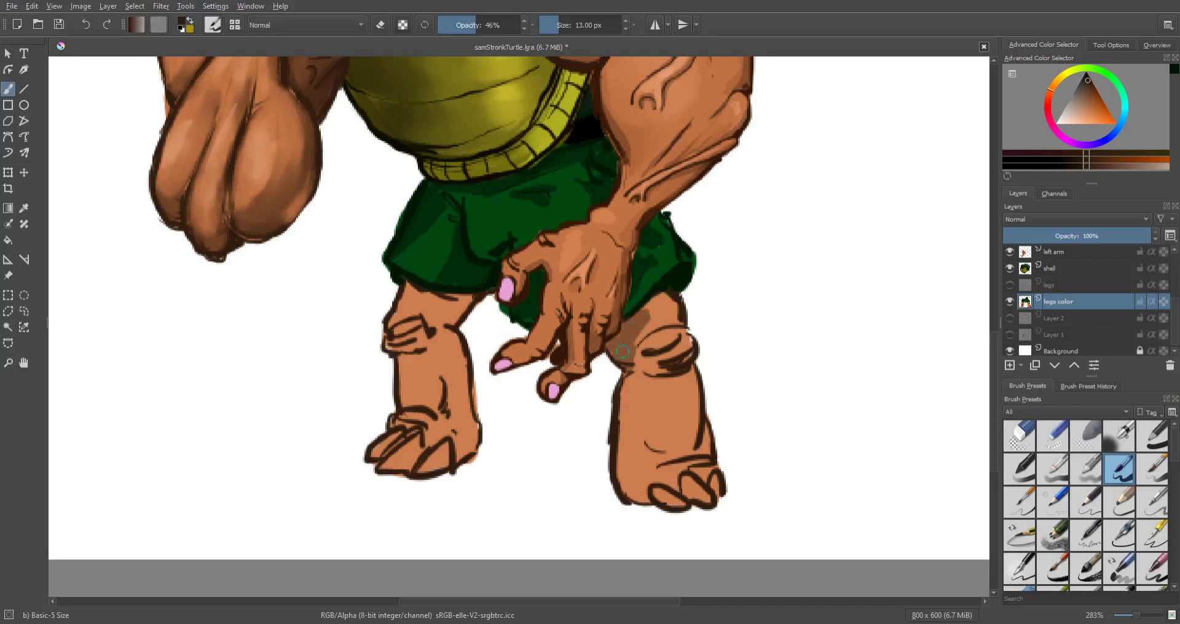
{"action": "left_click_drag", "start_coordinate": [658, 297], "coordinate": [652, 317]}
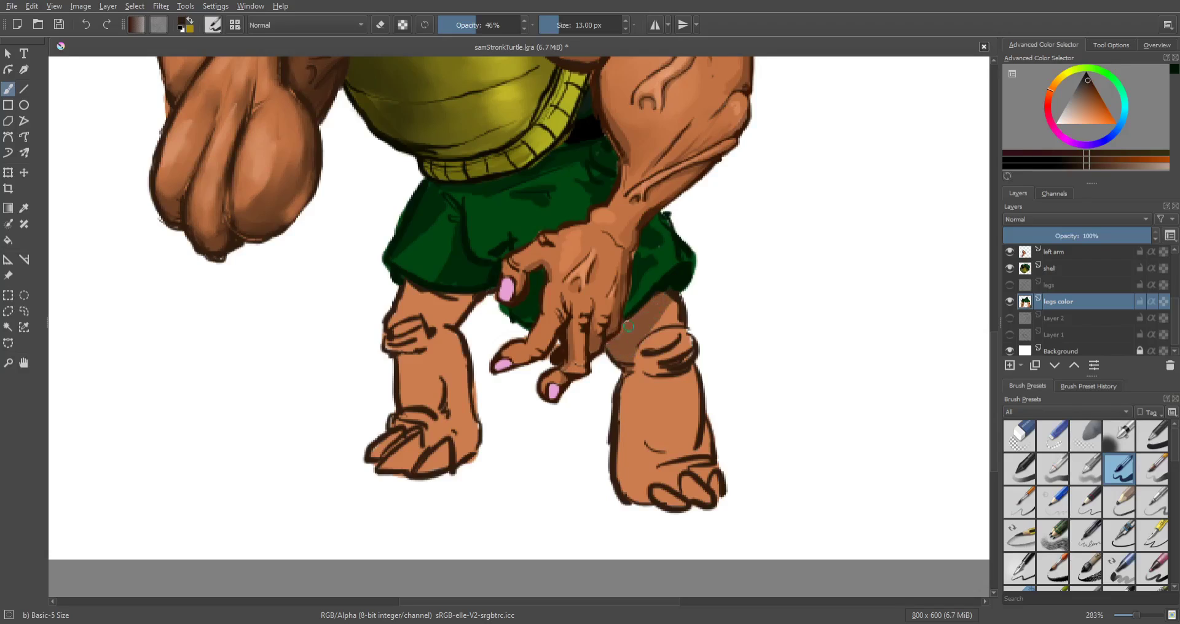
Step: Shade both legs with the dark brown under the shorts, below the knees, along the shins' shadowed edges and around the feet
{"action": "left_click_drag", "start_coordinate": [667, 305], "coordinate": [669, 301]}
{"action": "left_click_drag", "start_coordinate": [642, 368], "coordinate": [658, 370]}
{"action": "mouse_move", "coordinate": [620, 465]}
{"action": "left_mouse_down"}
{"action": "mouse_move", "coordinate": [620, 488]}
{"action": "mouse_move", "coordinate": [637, 495]}
{"action": "left_mouse_up"}
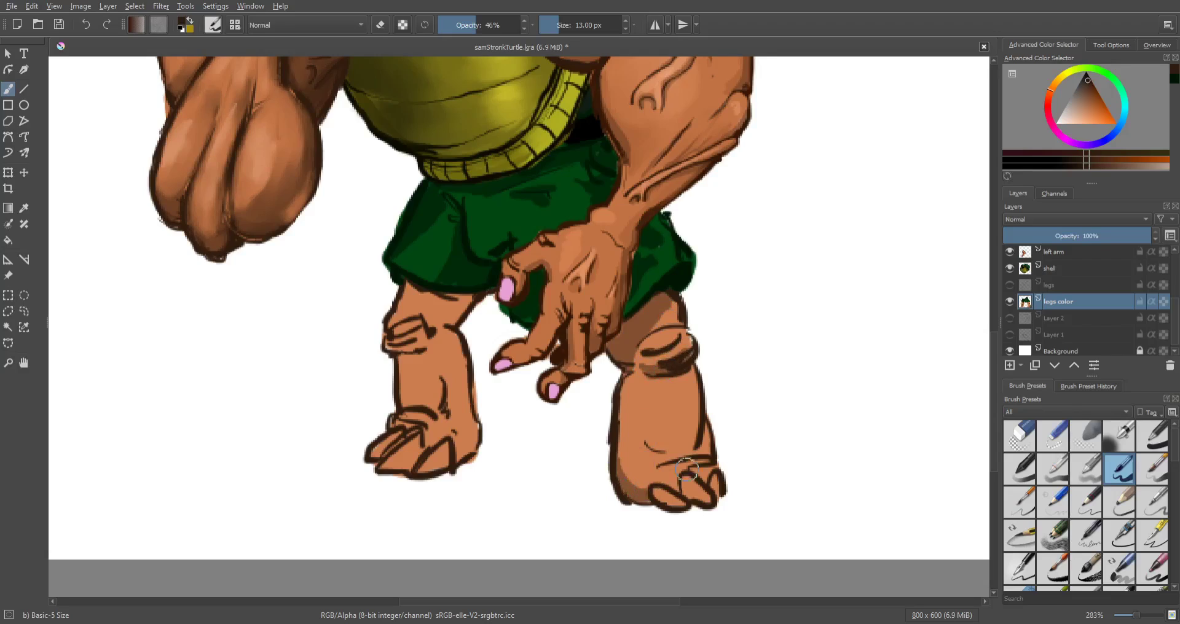
{"action": "mouse_move", "coordinate": [703, 465]}
{"action": "left_mouse_down"}
{"action": "mouse_move", "coordinate": [704, 475]}
{"action": "mouse_move", "coordinate": [704, 435]}
{"action": "mouse_move", "coordinate": [710, 451]}
{"action": "left_mouse_up"}
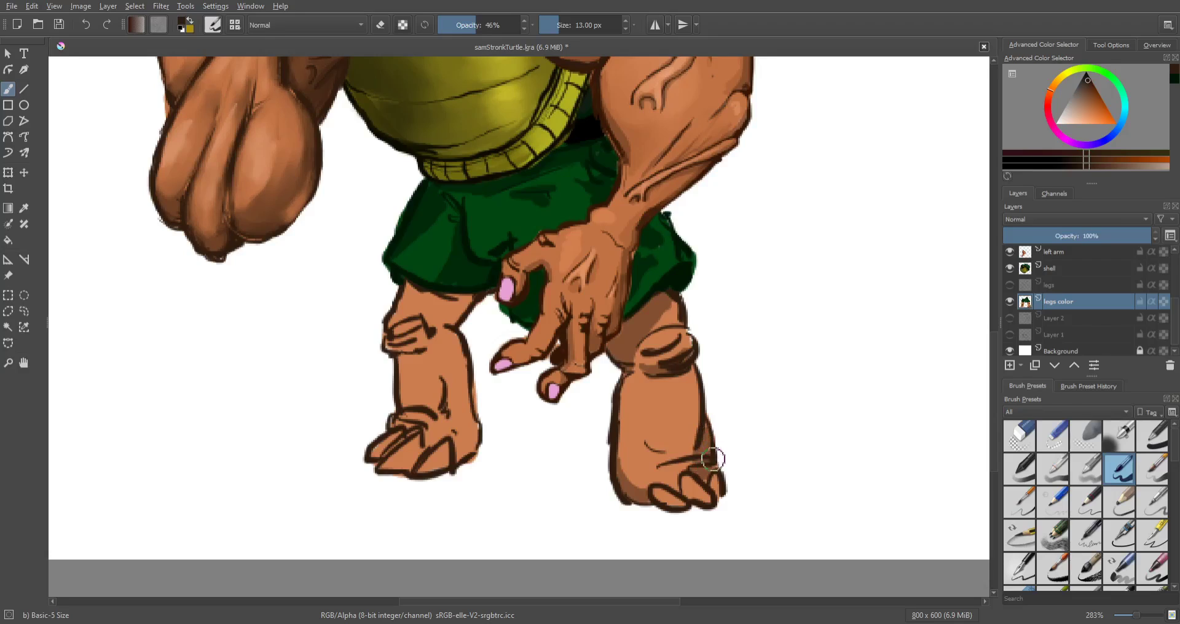
{"action": "key", "text": "ctrl+z"}
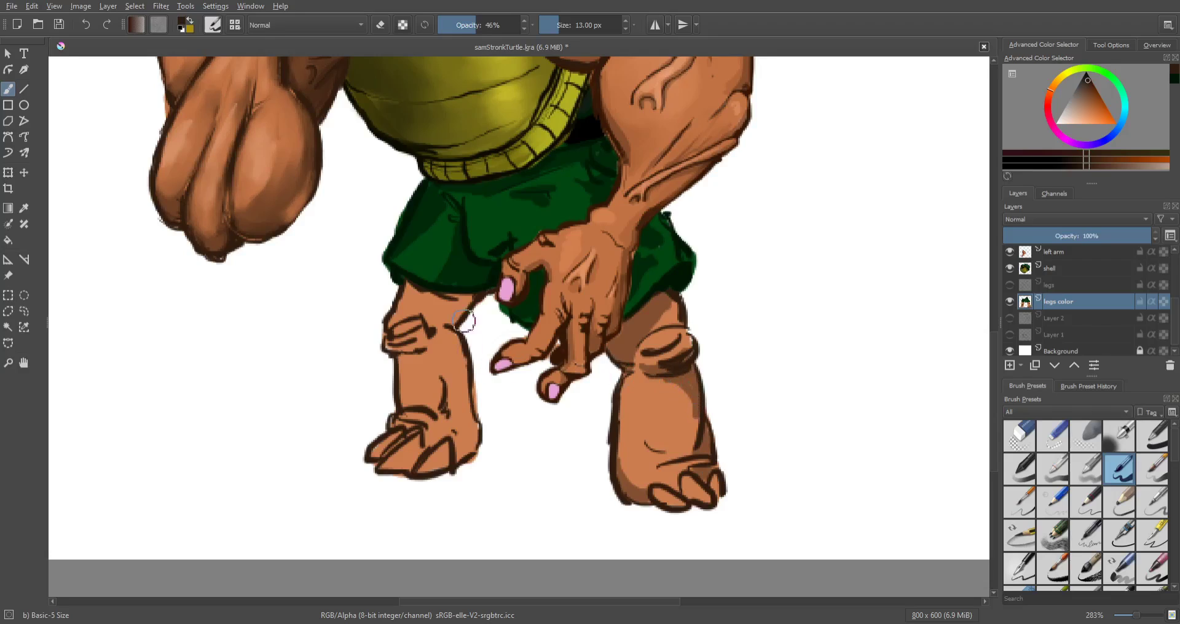
{"action": "mouse_move", "coordinate": [399, 284]}
{"action": "left_mouse_down"}
{"action": "mouse_move", "coordinate": [445, 315]}
{"action": "mouse_move", "coordinate": [409, 287]}
{"action": "mouse_move", "coordinate": [458, 293]}
{"action": "mouse_move", "coordinate": [445, 307]}
{"action": "mouse_move", "coordinate": [465, 300]}
{"action": "mouse_move", "coordinate": [450, 319]}
{"action": "mouse_move", "coordinate": [413, 296]}
{"action": "left_mouse_up"}
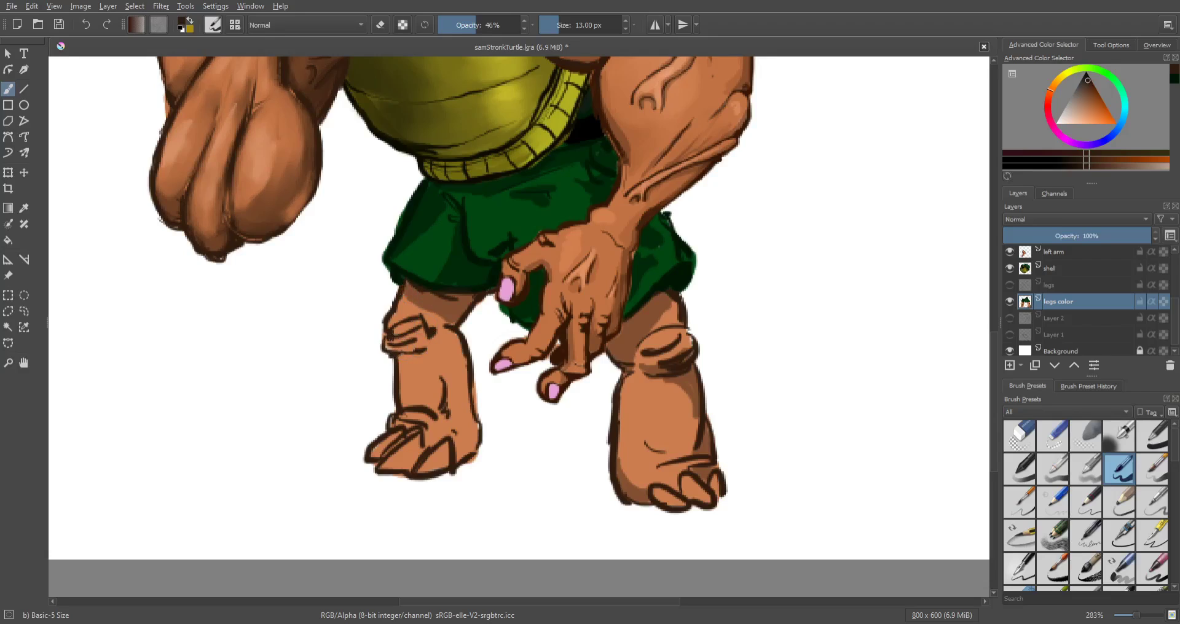
{"action": "mouse_move", "coordinate": [424, 343]}
{"action": "left_mouse_down"}
{"action": "mouse_move", "coordinate": [388, 345]}
{"action": "mouse_move", "coordinate": [415, 350]}
{"action": "mouse_move", "coordinate": [457, 402]}
{"action": "mouse_move", "coordinate": [468, 443]}
{"action": "mouse_move", "coordinate": [397, 421]}
{"action": "mouse_move", "coordinate": [427, 439]}
{"action": "left_mouse_up"}
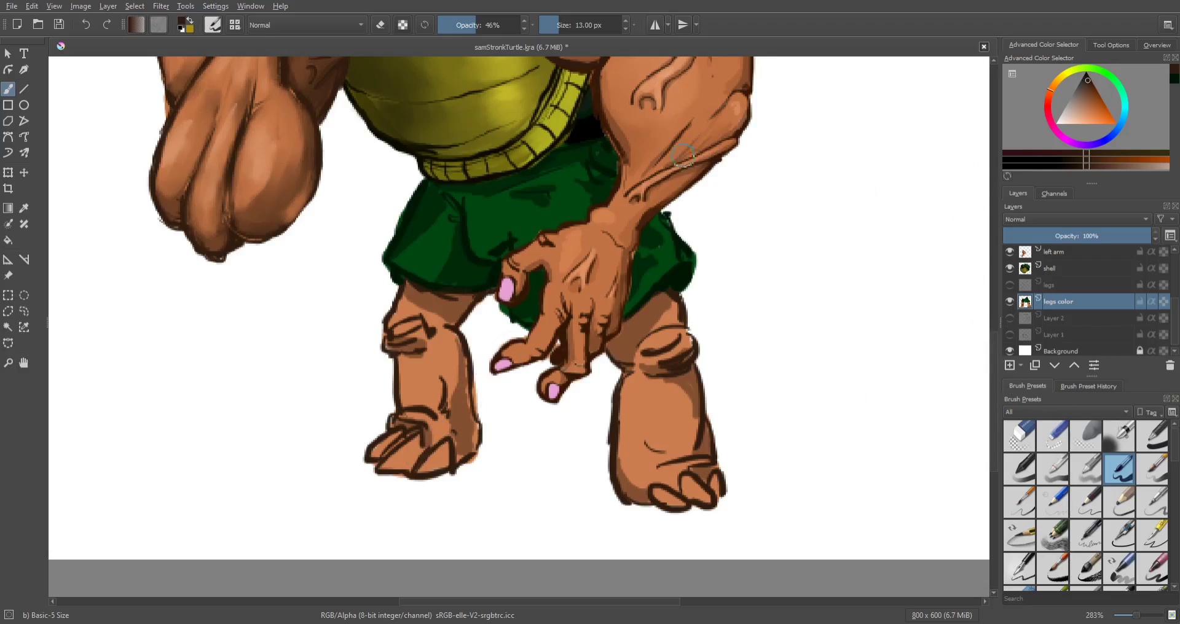
Step: Paint highlights on both shins with a light skin tone sampled from the lowered forearm, raising the brush opacity to 100%
{"action": "key", "text": "p"}
{"action": "left_click", "coordinate": [654, 92]}
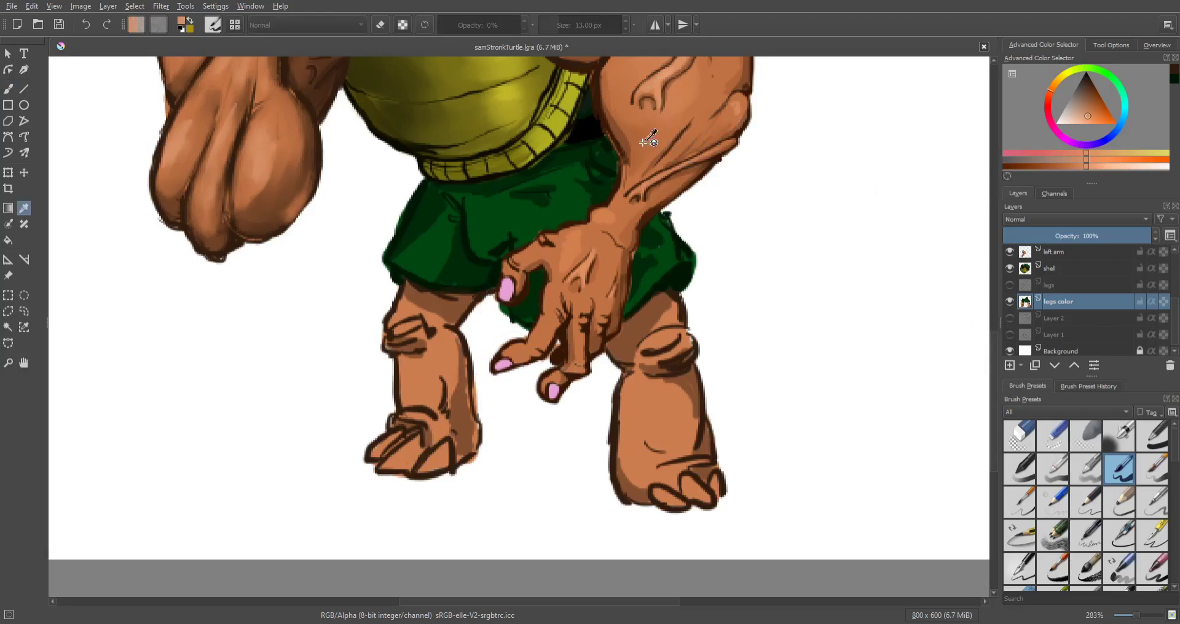
{"action": "key", "text": "b"}
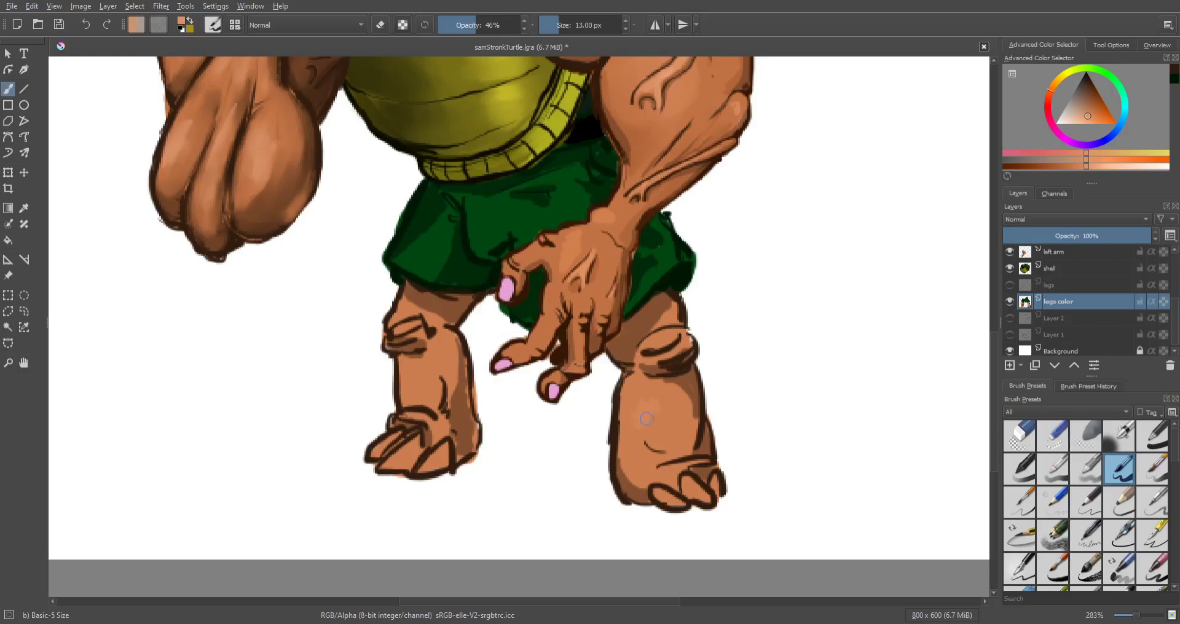
{"action": "left_click_drag", "start_coordinate": [646, 419], "coordinate": [662, 421]}
{"action": "left_click_drag", "start_coordinate": [499, 26], "coordinate": [527, 24]}
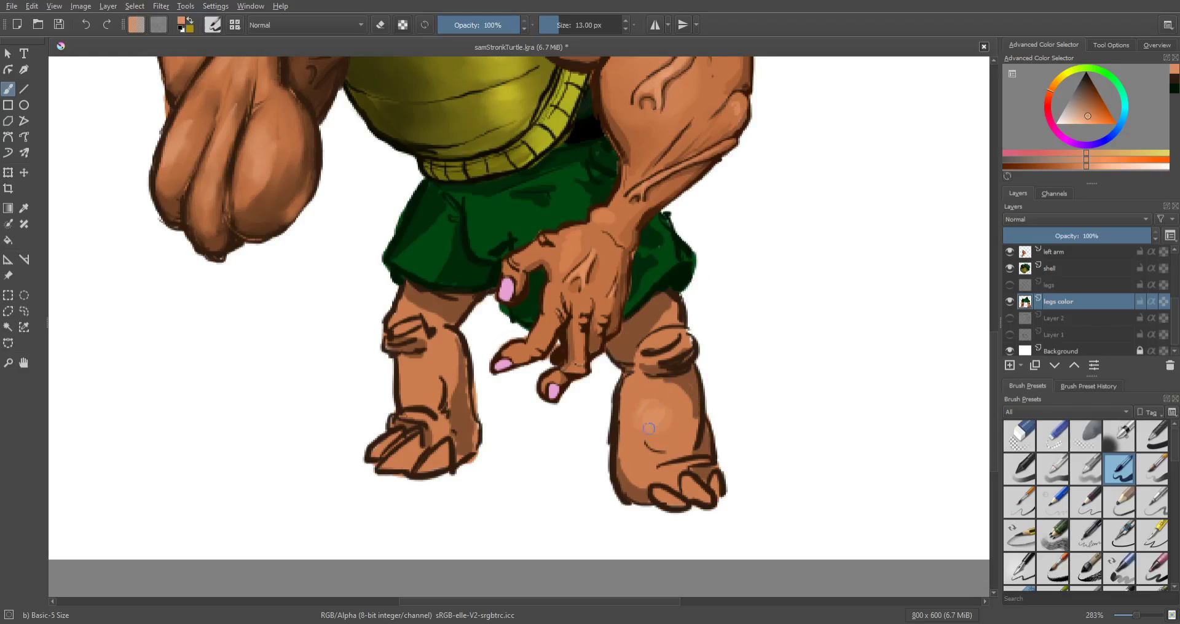
{"action": "left_click_drag", "start_coordinate": [633, 404], "coordinate": [659, 424]}
{"action": "mouse_move", "coordinate": [411, 371]}
{"action": "left_mouse_down"}
{"action": "mouse_move", "coordinate": [448, 377]}
{"action": "mouse_move", "coordinate": [410, 378]}
{"action": "mouse_move", "coordinate": [427, 390]}
{"action": "mouse_move", "coordinate": [404, 420]}
{"action": "mouse_move", "coordinate": [428, 414]}
{"action": "left_mouse_up"}
{"action": "key", "text": "ctrl+z"}
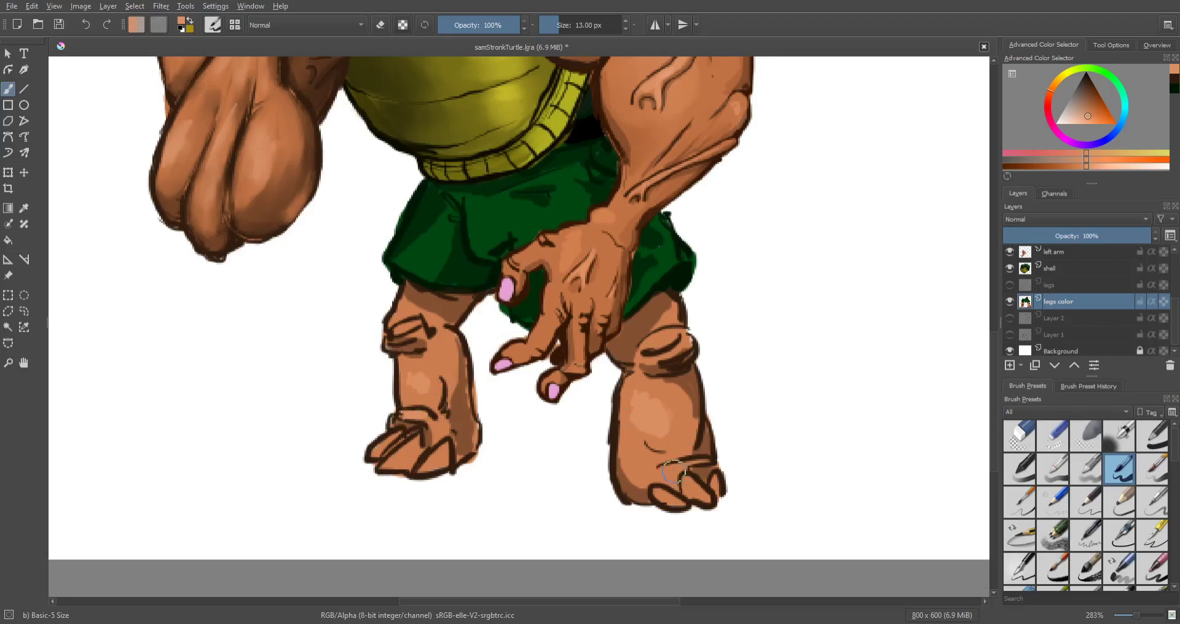
Step: Fill the toenails on both feet with a pale, desaturated skin tone
{"action": "left_click", "coordinate": [1070, 120]}
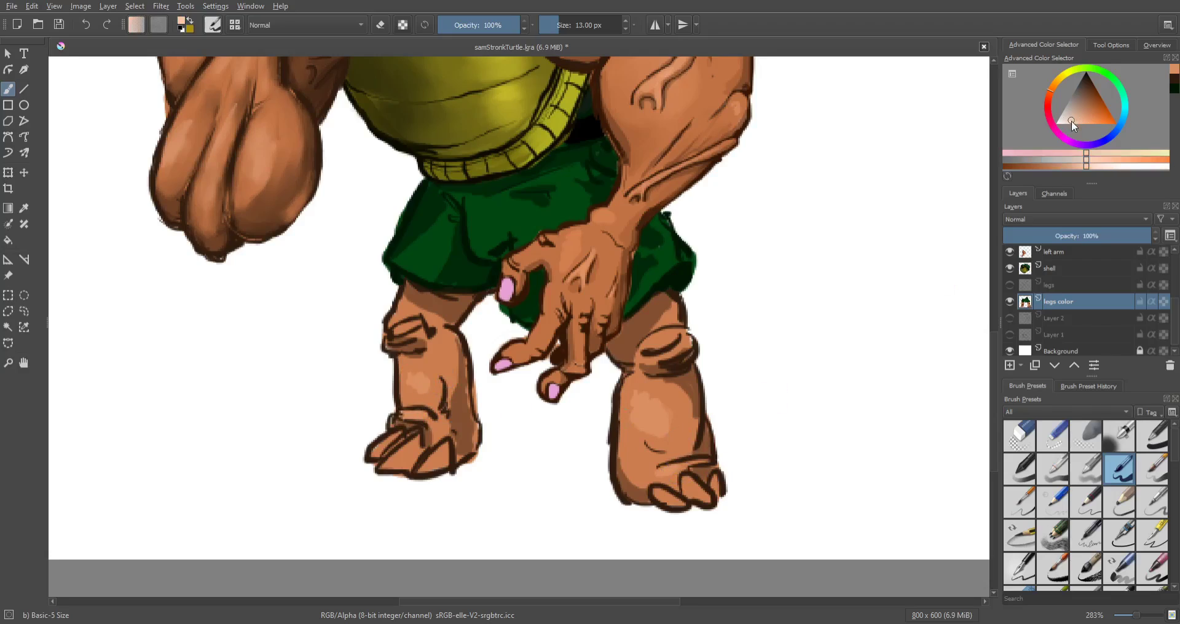
{"action": "left_click_drag", "start_coordinate": [655, 508], "coordinate": [662, 499]}
{"action": "left_click_drag", "start_coordinate": [679, 504], "coordinate": [660, 496]}
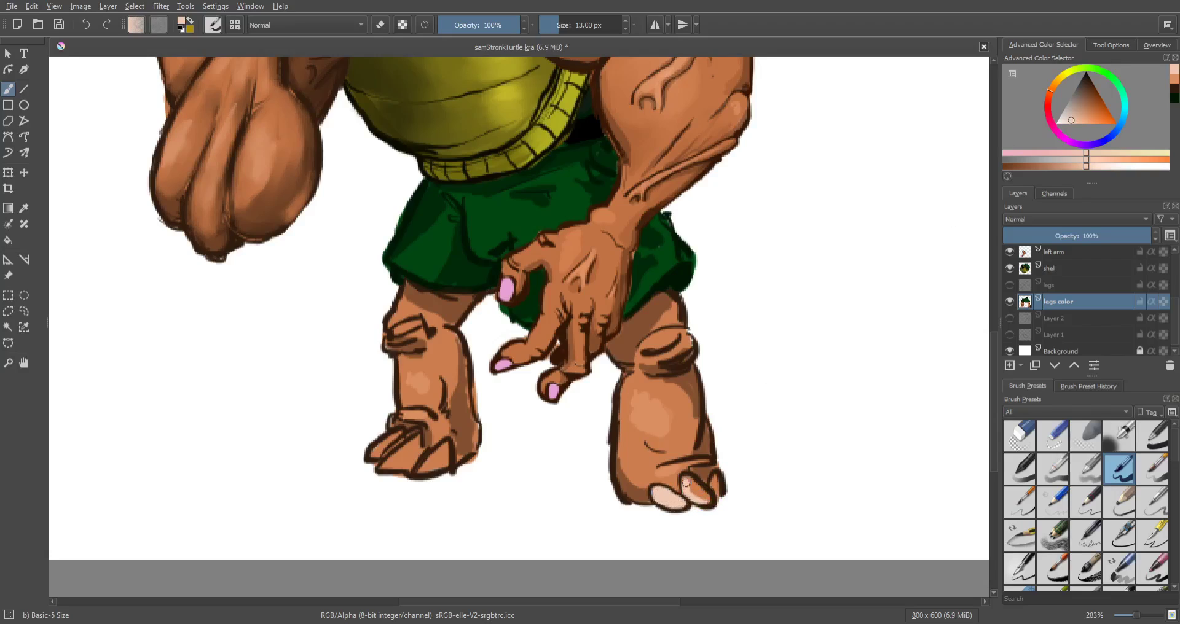
{"action": "mouse_move", "coordinate": [698, 489]}
{"action": "left_mouse_down"}
{"action": "mouse_move", "coordinate": [707, 499]}
{"action": "mouse_move", "coordinate": [694, 487]}
{"action": "mouse_move", "coordinate": [706, 497]}
{"action": "mouse_move", "coordinate": [710, 486]}
{"action": "left_mouse_up"}
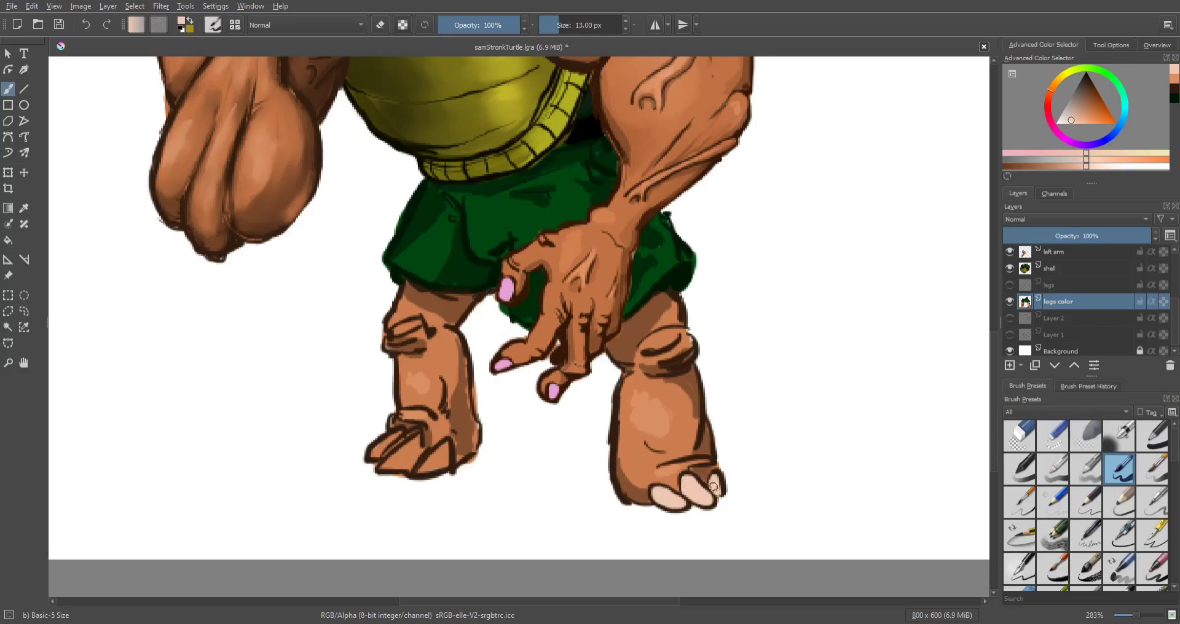
{"action": "key", "text": "ctrl+z"}
{"action": "mouse_move", "coordinate": [377, 465]}
{"action": "left_mouse_down"}
{"action": "mouse_move", "coordinate": [364, 459]}
{"action": "mouse_move", "coordinate": [374, 455]}
{"action": "left_mouse_up"}
{"action": "left_click_drag", "start_coordinate": [401, 438], "coordinate": [384, 466]}
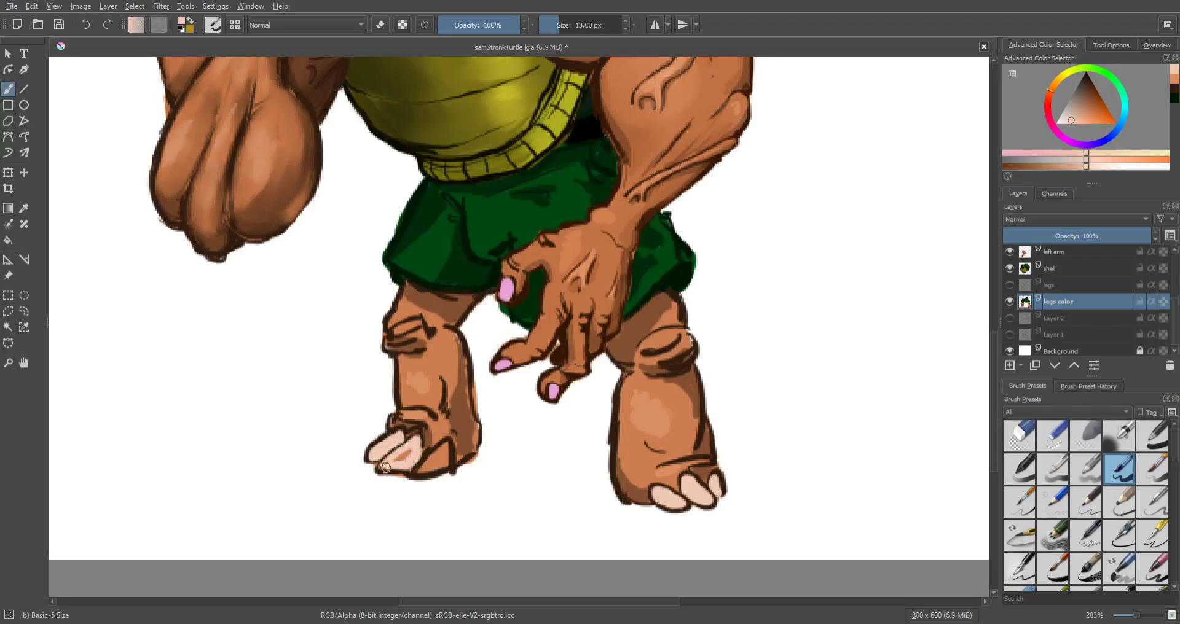
{"action": "mouse_move", "coordinate": [385, 468]}
{"action": "left_mouse_down"}
{"action": "mouse_move", "coordinate": [408, 451]}
{"action": "mouse_move", "coordinate": [394, 467]}
{"action": "mouse_move", "coordinate": [410, 457]}
{"action": "mouse_move", "coordinate": [424, 470]}
{"action": "mouse_move", "coordinate": [447, 446]}
{"action": "mouse_move", "coordinate": [435, 464]}
{"action": "left_mouse_up"}
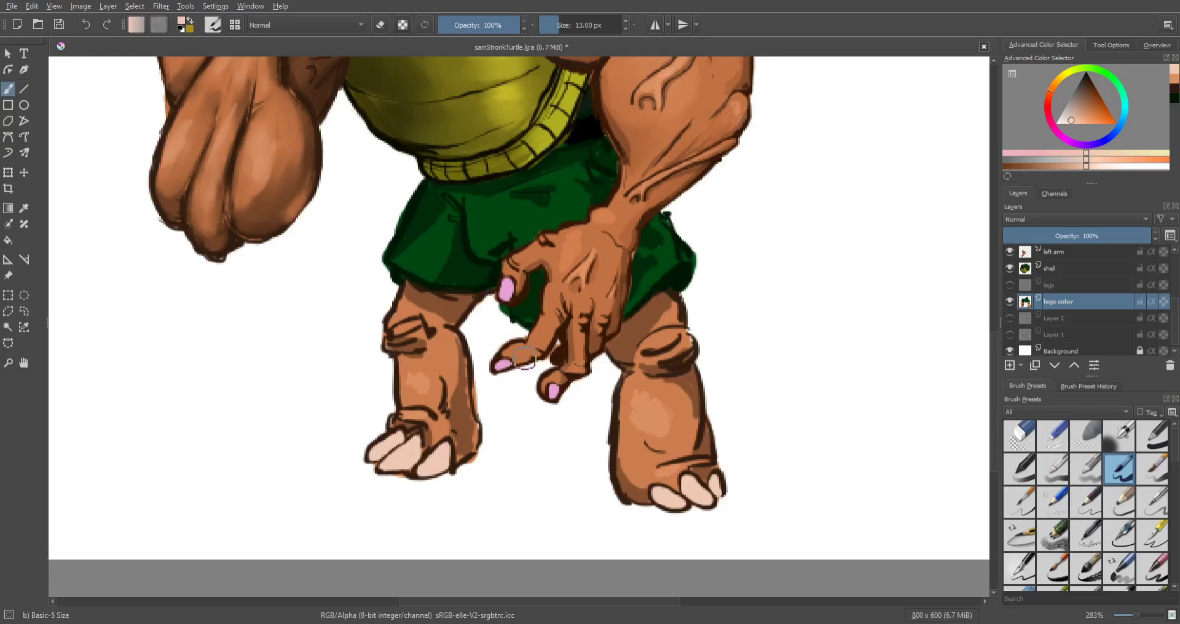
Step: Blend the shin and knee shading on the leg beside the lowered hand using Blender Textured Soft at 11 px and 81% opacity
{"action": "scroll", "coordinate": [526, 364], "scroll_direction": "down", "scroll_amount": 1}
{"action": "left_click_drag", "start_coordinate": [529, 347], "coordinate": [529, 430]}
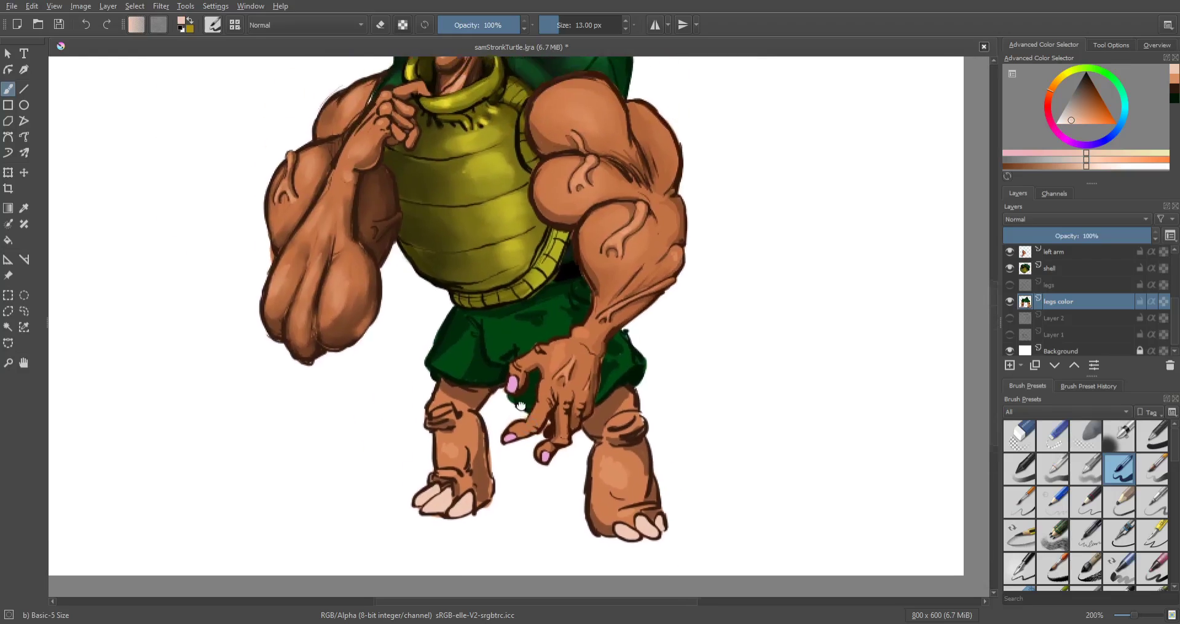
{"action": "scroll", "coordinate": [528, 429], "scroll_direction": "up", "scroll_amount": 2}
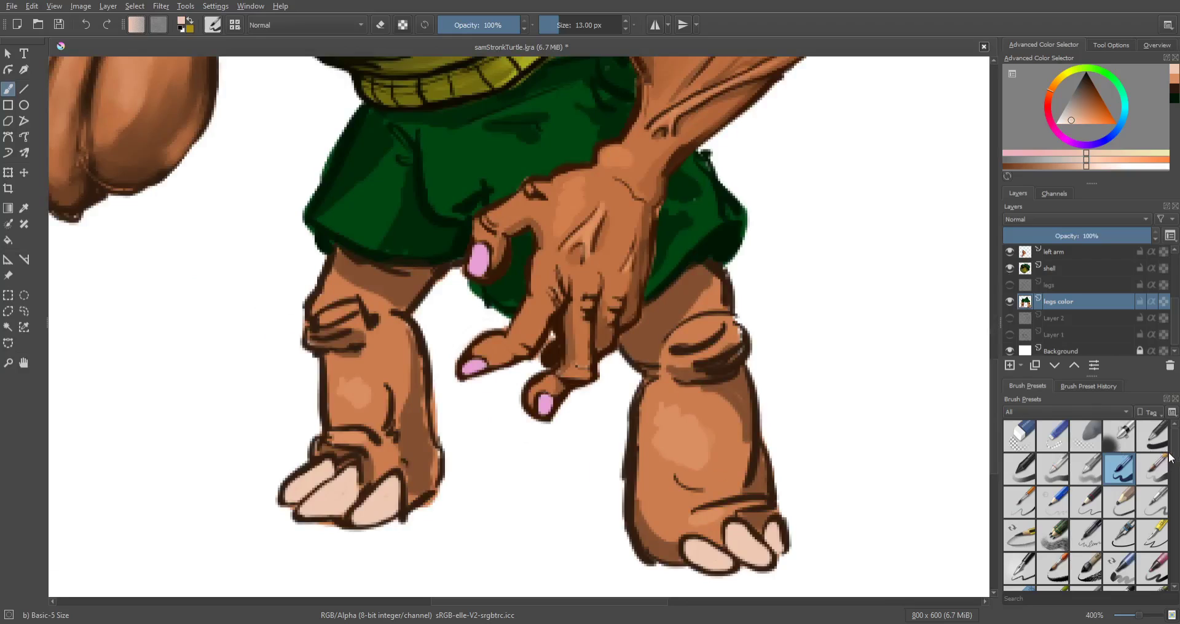
{"action": "left_click", "coordinate": [1166, 467]}
{"action": "scroll", "coordinate": [1163, 492], "scroll_direction": "down", "scroll_amount": 5}
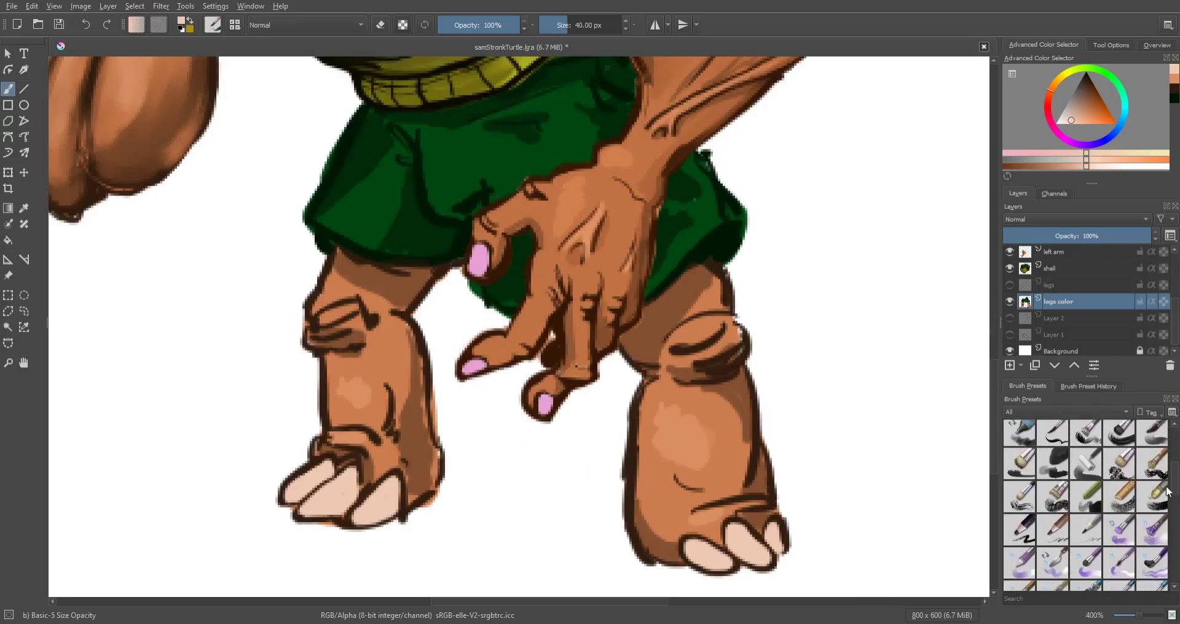
{"action": "scroll", "coordinate": [1162, 513], "scroll_direction": "down", "scroll_amount": 2}
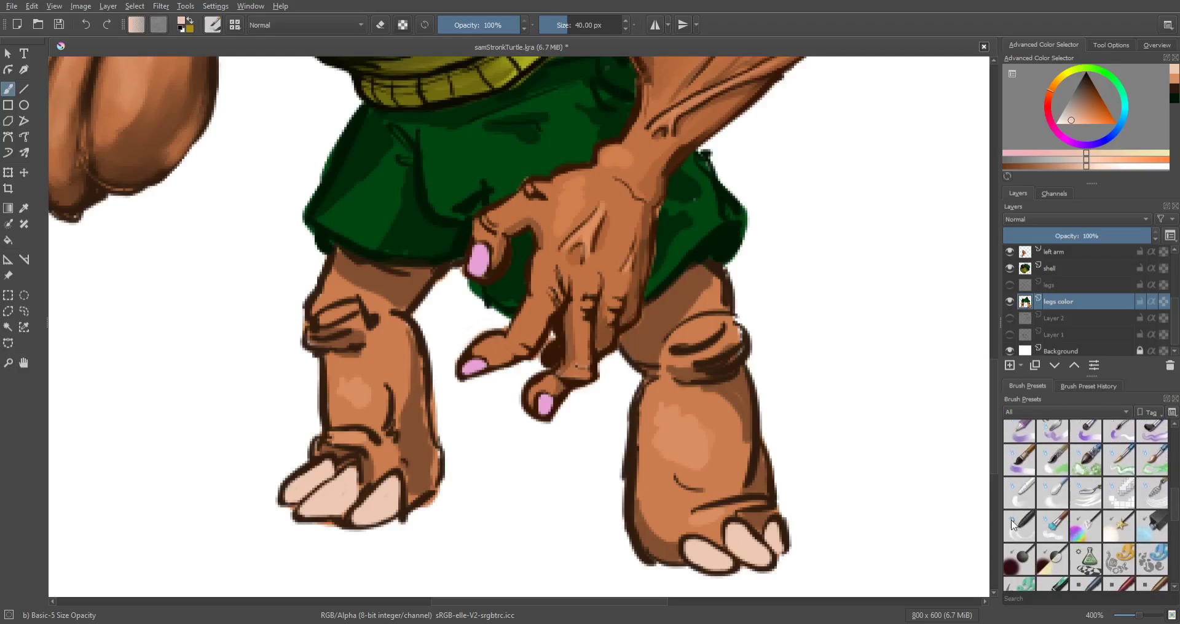
{"action": "left_click", "coordinate": [1052, 525]}
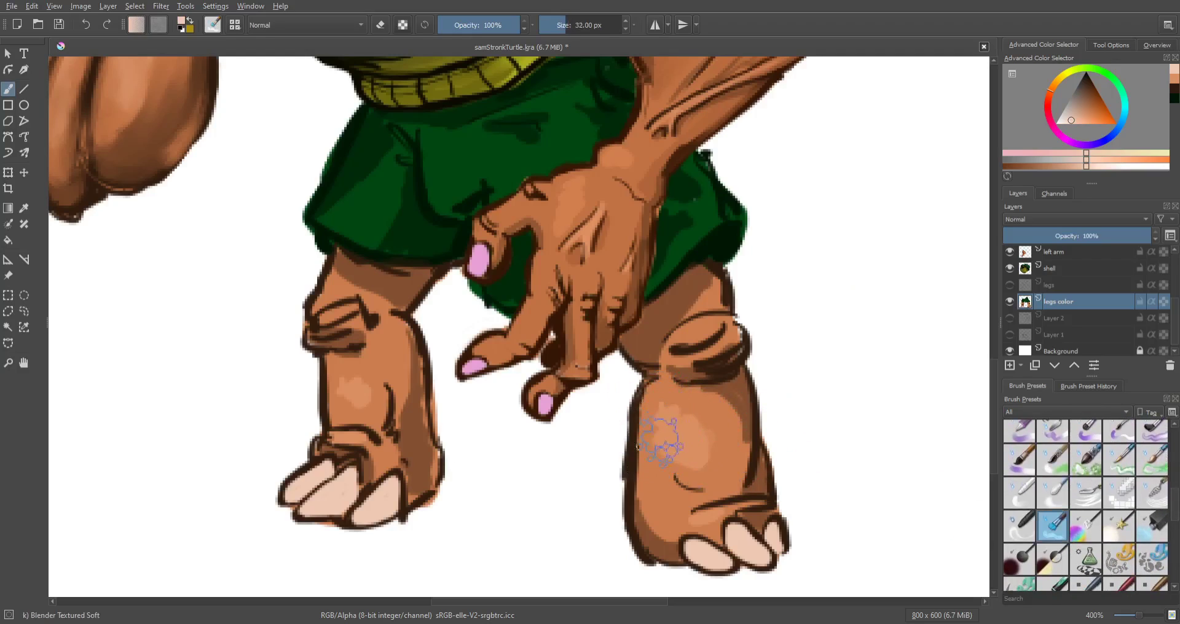
{"action": "key", "text": "bracketleft"}
{"action": "key", "text": "bracketleft"}
{"action": "key", "text": "bracketleft"}
{"action": "key", "text": "bracketleft"}
{"action": "key", "text": "bracketleft"}
{"action": "key", "text": "bracketleft"}
{"action": "key", "text": "bracketleft"}
{"action": "key", "text": "bracketleft"}
{"action": "key", "text": "bracketleft"}
{"action": "key", "text": "bracketleft"}
{"action": "key", "text": "bracketleft"}
{"action": "key", "text": "bracketleft"}
{"action": "key", "text": "bracketleft"}
{"action": "left_click", "coordinate": [504, 26]}
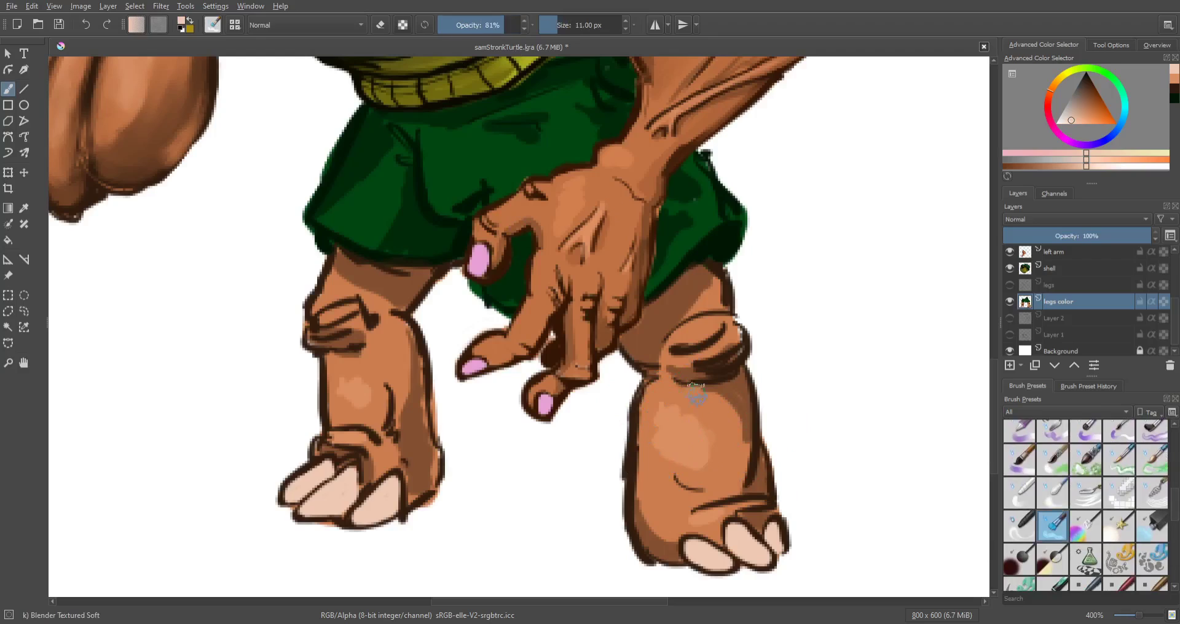
{"action": "mouse_move", "coordinate": [696, 394]}
{"action": "left_mouse_down"}
{"action": "mouse_move", "coordinate": [666, 418]}
{"action": "mouse_move", "coordinate": [659, 410]}
{"action": "mouse_move", "coordinate": [650, 441]}
{"action": "mouse_move", "coordinate": [684, 423]}
{"action": "mouse_move", "coordinate": [717, 440]}
{"action": "mouse_move", "coordinate": [712, 455]}
{"action": "mouse_move", "coordinate": [672, 462]}
{"action": "left_mouse_up"}
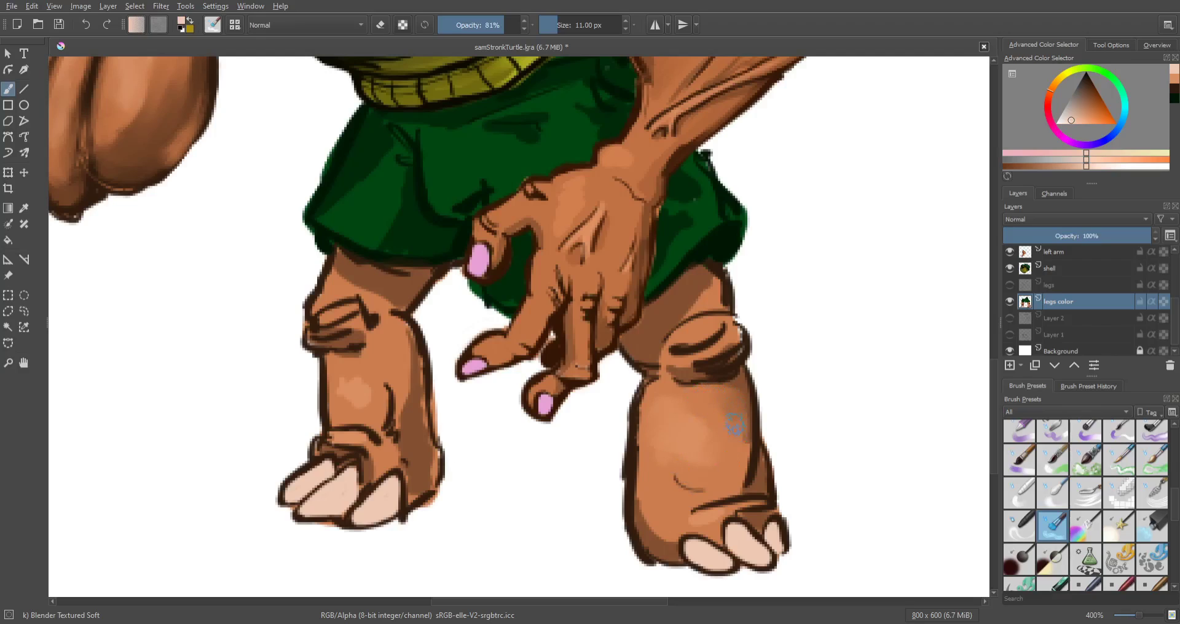
{"action": "mouse_move", "coordinate": [722, 362]}
{"action": "left_mouse_down"}
{"action": "mouse_move", "coordinate": [692, 372]}
{"action": "mouse_move", "coordinate": [677, 364]}
{"action": "mouse_move", "coordinate": [731, 347]}
{"action": "mouse_move", "coordinate": [676, 372]}
{"action": "mouse_move", "coordinate": [730, 357]}
{"action": "left_mouse_up"}
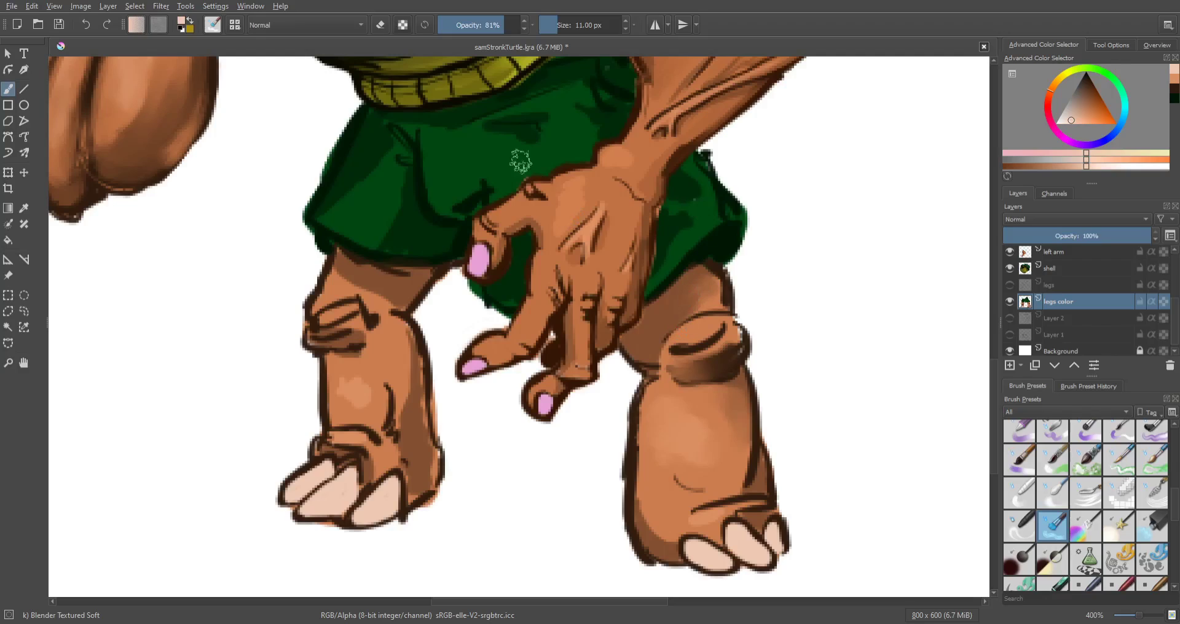
Step: Smooth the dark patches on the shorts and blend the shading on the other leg's shin, knee and ankle
{"action": "mouse_move", "coordinate": [488, 124]}
{"action": "left_mouse_down"}
{"action": "mouse_move", "coordinate": [516, 123]}
{"action": "mouse_move", "coordinate": [530, 145]}
{"action": "mouse_move", "coordinate": [537, 129]}
{"action": "left_mouse_up"}
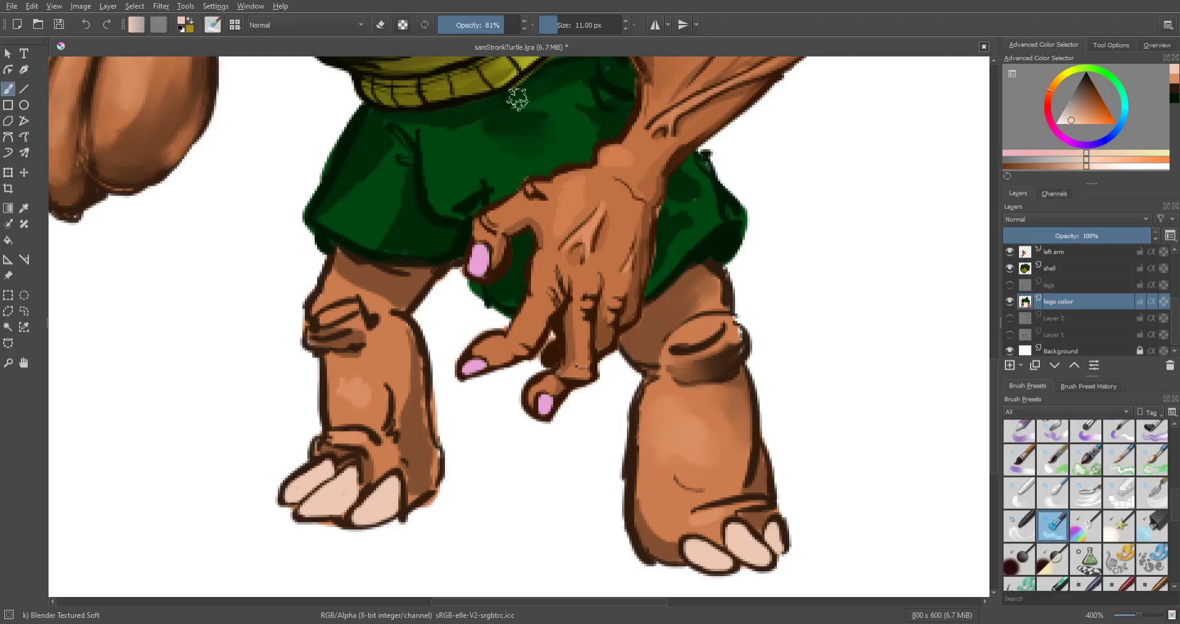
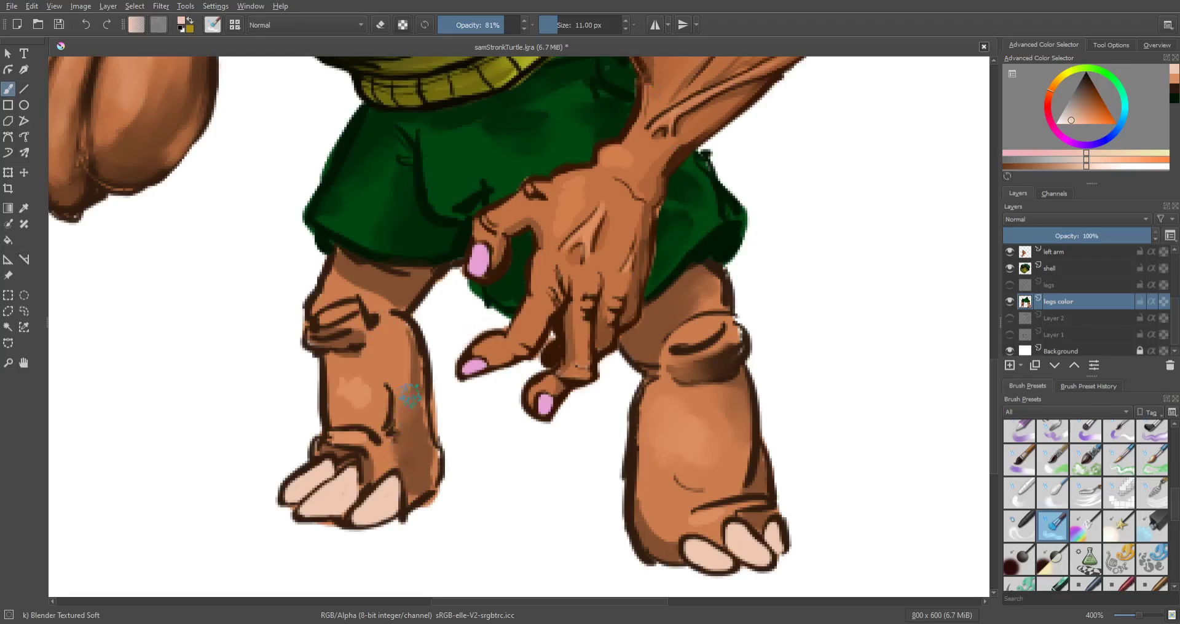
{"action": "left_click_drag", "start_coordinate": [400, 337], "coordinate": [416, 422]}
{"action": "mouse_move", "coordinate": [358, 376]}
{"action": "left_mouse_down"}
{"action": "mouse_move", "coordinate": [351, 400]}
{"action": "mouse_move", "coordinate": [363, 387]}
{"action": "mouse_move", "coordinate": [328, 324]}
{"action": "mouse_move", "coordinate": [327, 337]}
{"action": "mouse_move", "coordinate": [359, 340]}
{"action": "mouse_move", "coordinate": [315, 338]}
{"action": "mouse_move", "coordinate": [342, 340]}
{"action": "left_mouse_up"}
{"action": "mouse_move", "coordinate": [347, 440]}
{"action": "left_mouse_down"}
{"action": "mouse_move", "coordinate": [323, 445]}
{"action": "mouse_move", "coordinate": [367, 480]}
{"action": "mouse_move", "coordinate": [373, 459]}
{"action": "mouse_move", "coordinate": [338, 437]}
{"action": "mouse_move", "coordinate": [387, 442]}
{"action": "mouse_move", "coordinate": [336, 437]}
{"action": "mouse_move", "coordinate": [389, 471]}
{"action": "left_mouse_up"}
{"action": "key", "text": "ctrl+z"}
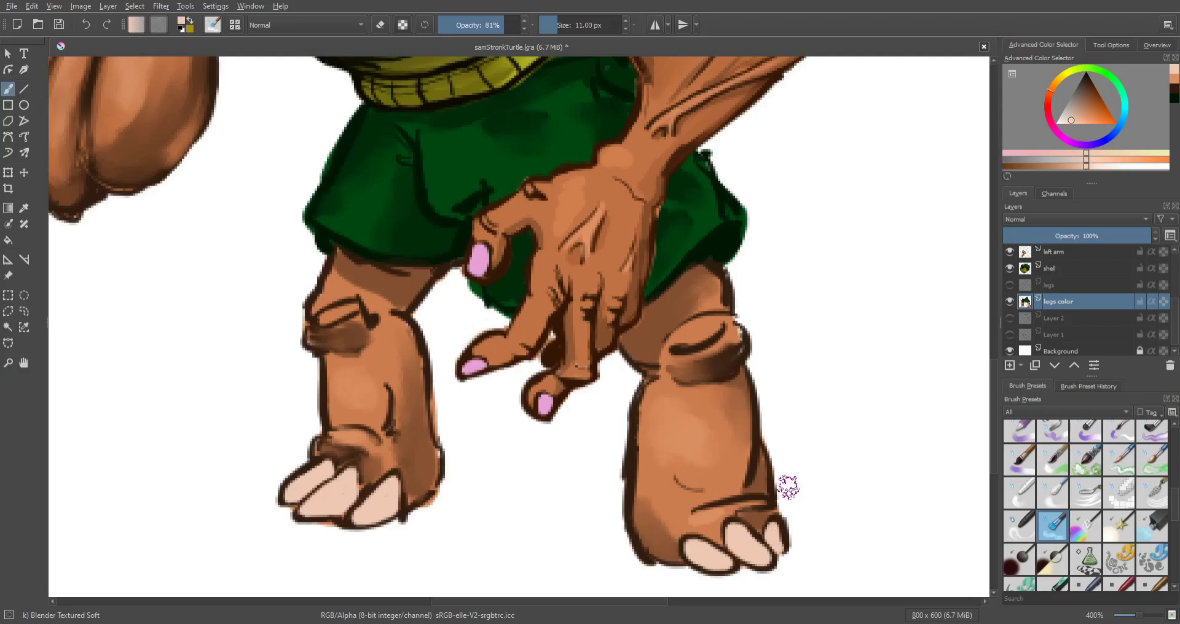
Step: Blend the shadow on the thigh just under the shorts' hem and save the file
{"action": "scroll", "coordinate": [699, 418], "scroll_direction": "down", "scroll_amount": 3}
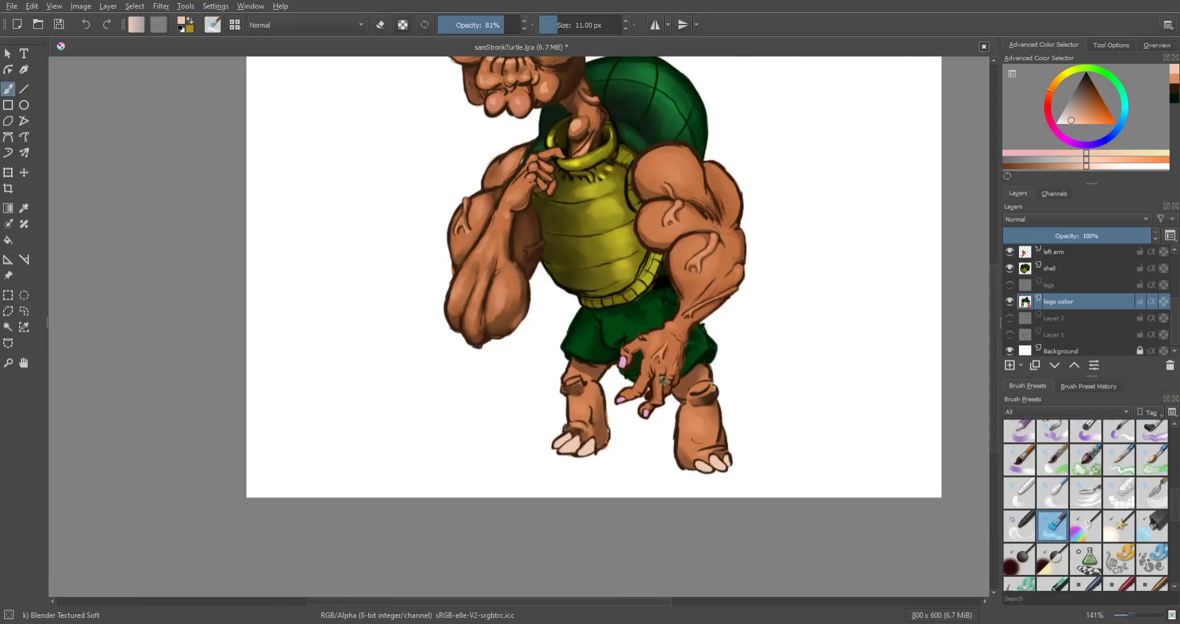
{"action": "scroll", "coordinate": [663, 380], "scroll_direction": "up", "scroll_amount": 4}
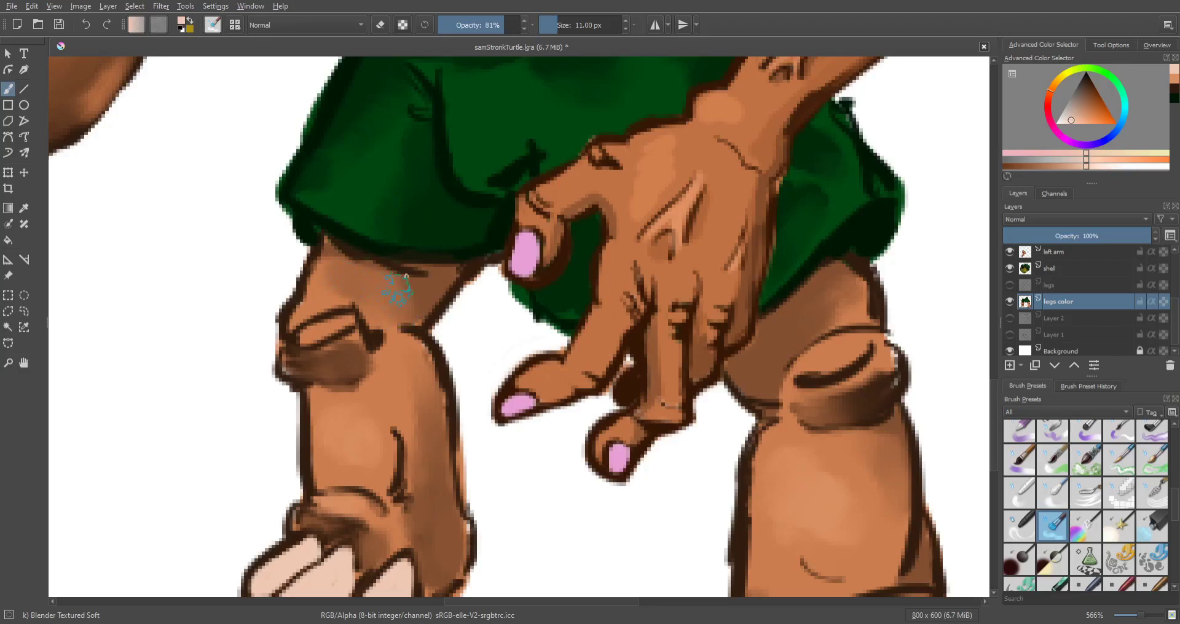
{"action": "left_click_drag", "start_coordinate": [357, 274], "coordinate": [451, 275]}
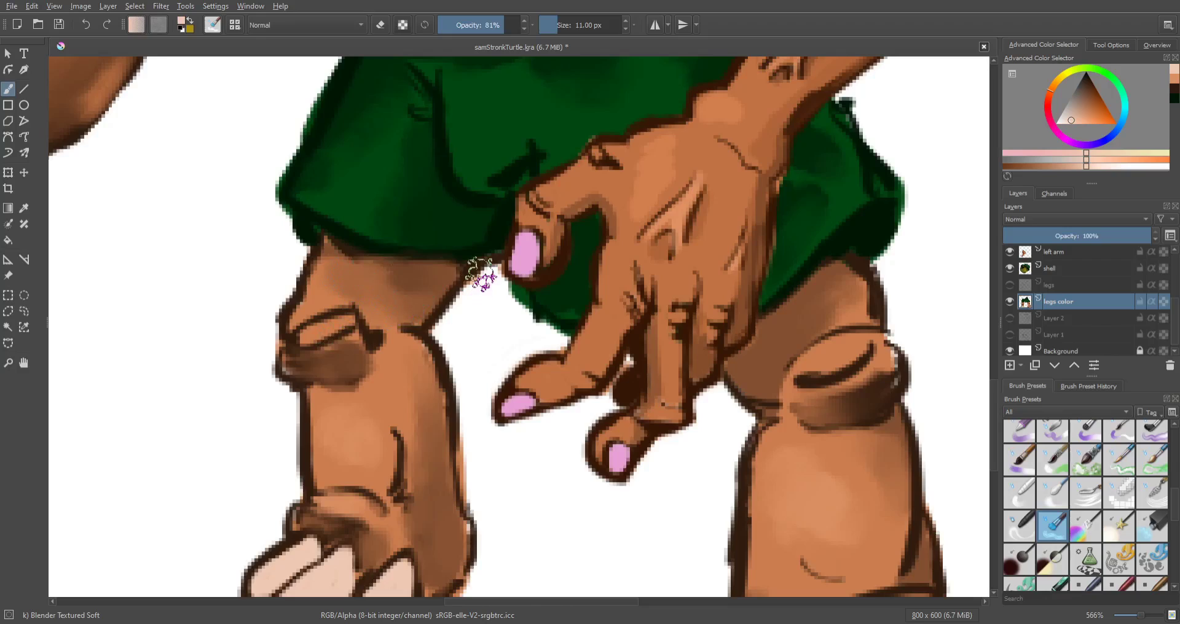
{"action": "scroll", "coordinate": [482, 273], "scroll_direction": "down", "scroll_amount": 5}
{"action": "scroll", "coordinate": [611, 399], "scroll_direction": "up", "scroll_amount": 2}
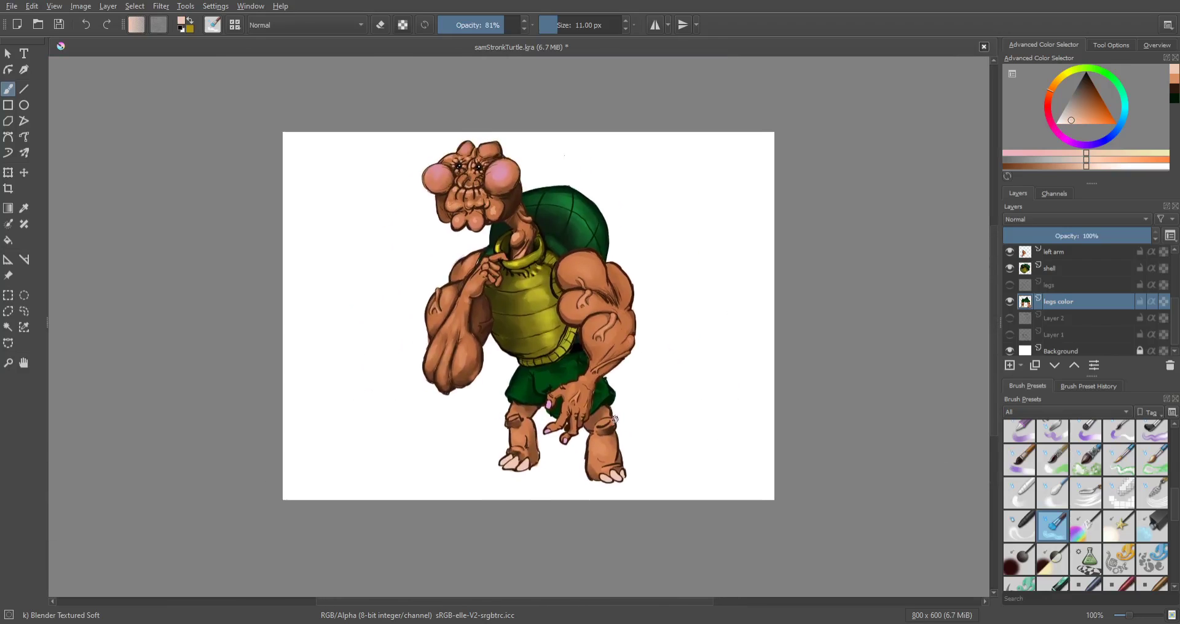
{"action": "left_click_drag", "start_coordinate": [598, 381], "coordinate": [619, 431]}
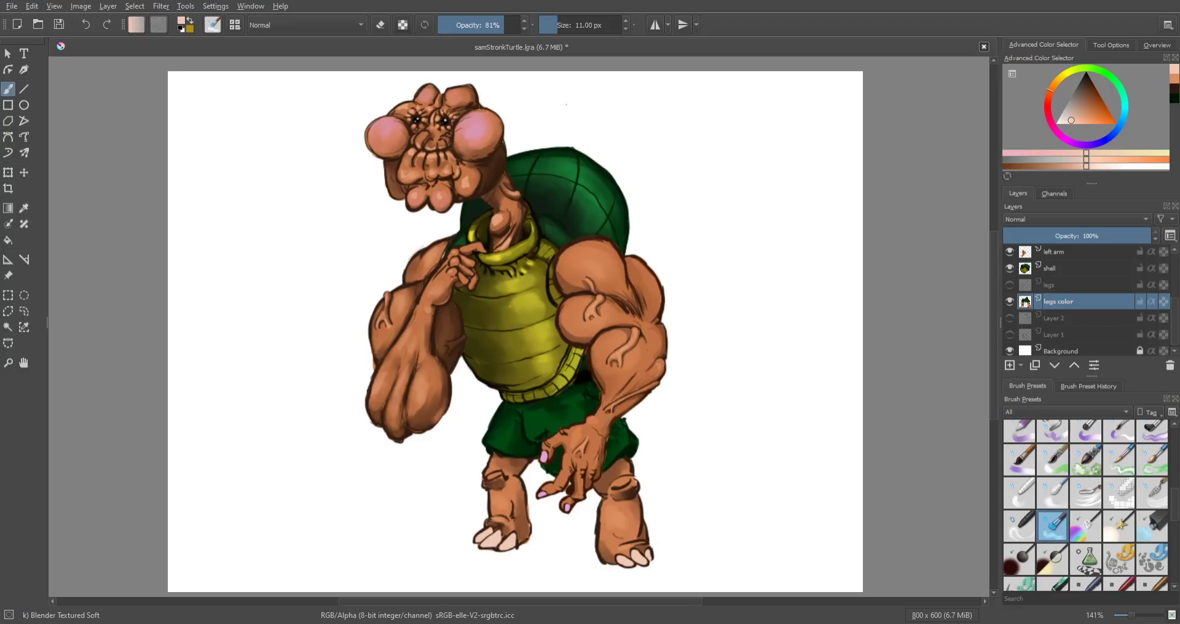
{"action": "key", "text": "ctrl+s"}
Step: Group the turtle's layers down to Layer 1, leaving the Background layer out of the group
{"action": "scroll", "coordinate": [543, 372], "scroll_direction": "up", "scroll_amount": 2}
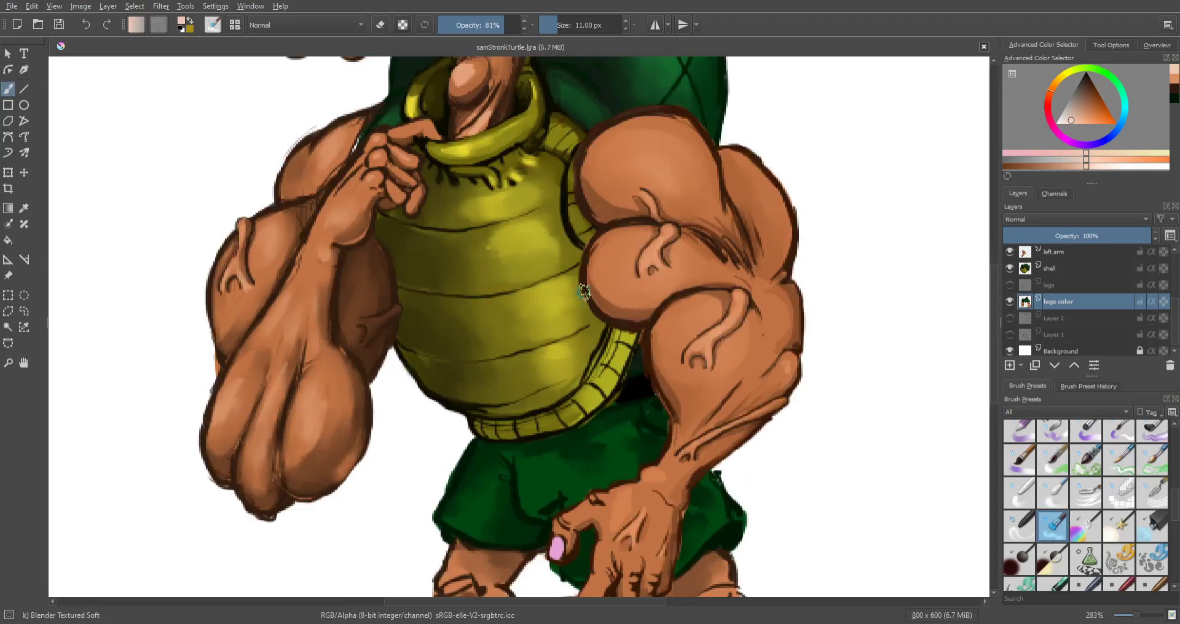
{"action": "scroll", "coordinate": [1050, 268], "scroll_direction": "up", "scroll_amount": 1}
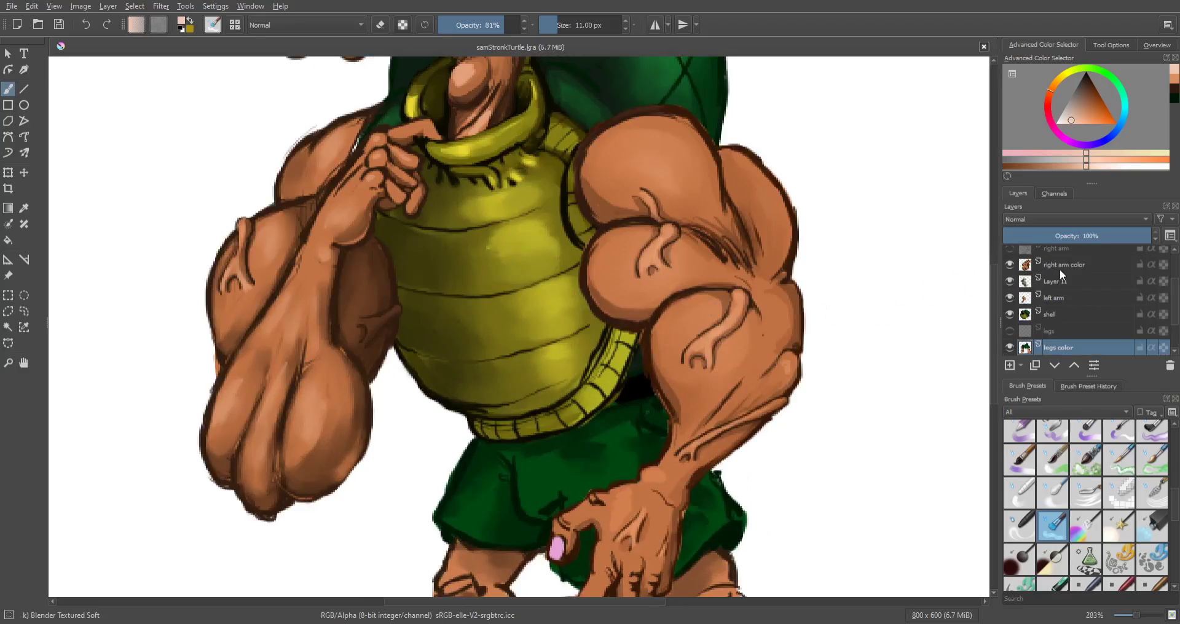
{"action": "scroll", "coordinate": [1061, 270], "scroll_direction": "down", "scroll_amount": 1}
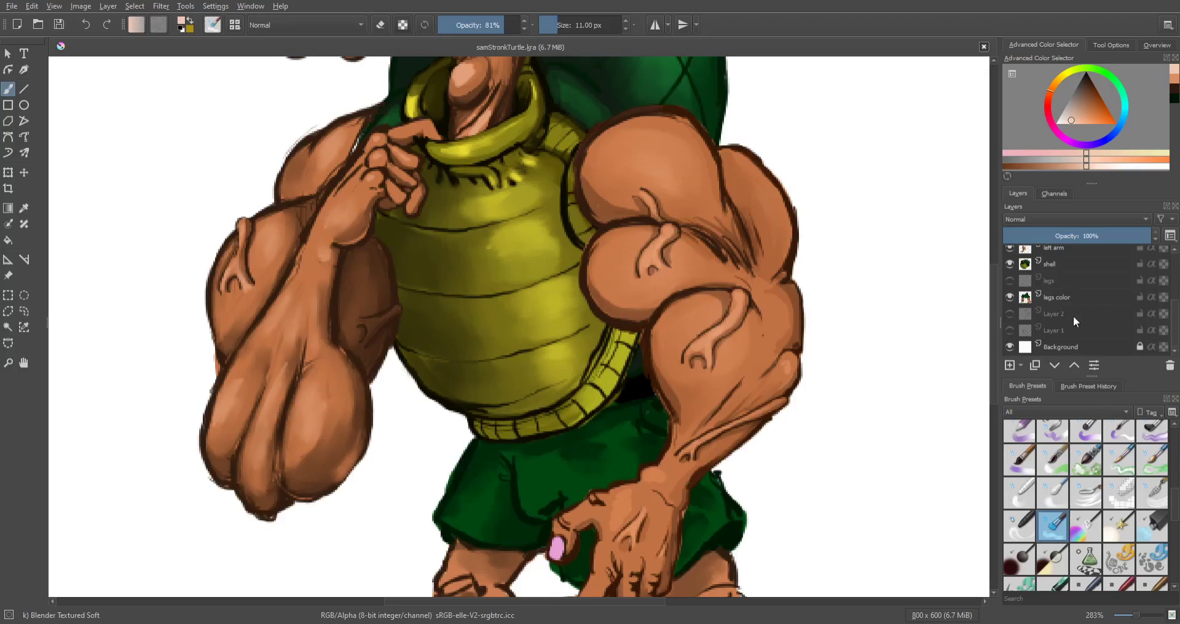
{"action": "left_click", "coordinate": [1068, 331], "text": "shift"}
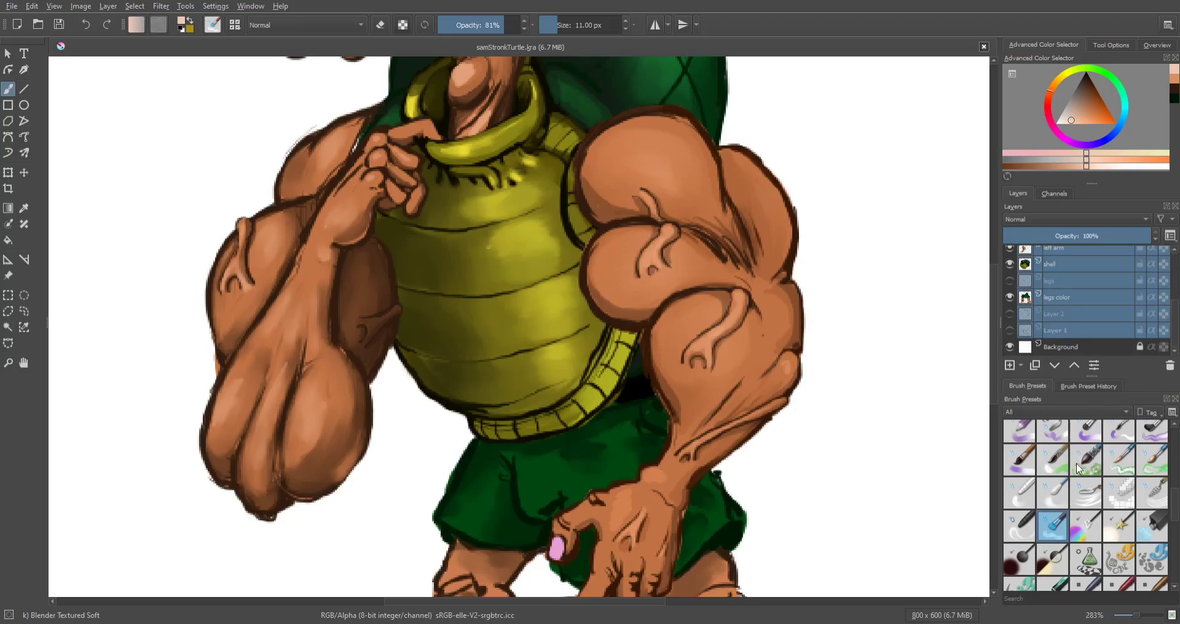
{"action": "key", "text": "ctrl+g"}
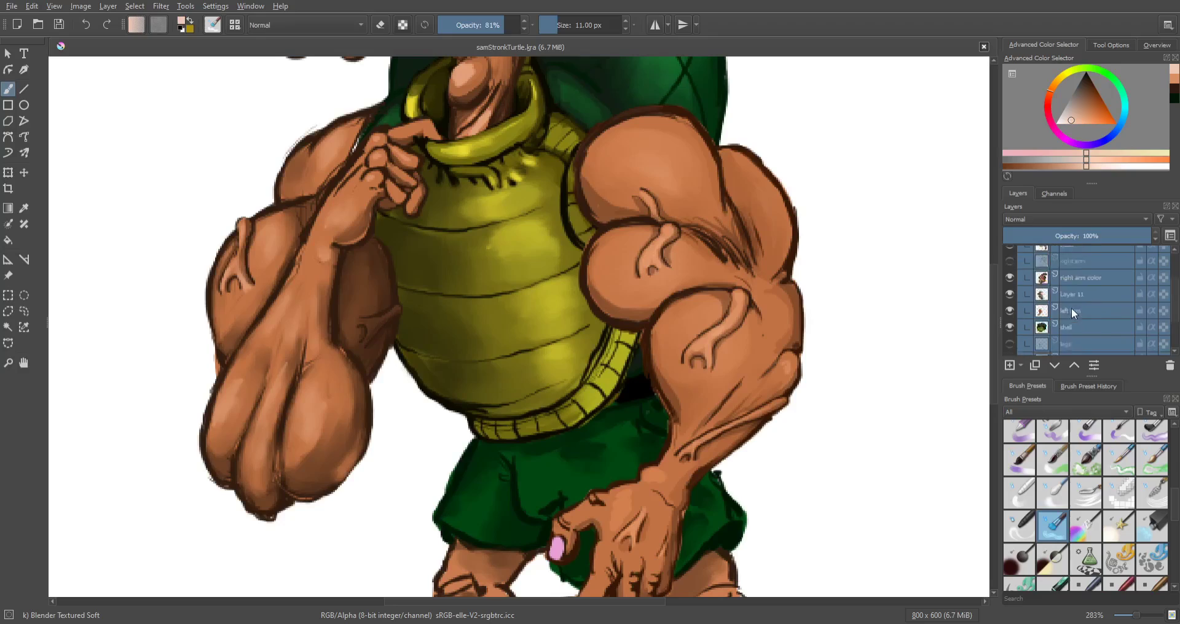
Step: Rename the new layer group as swole turtle
{"action": "scroll", "coordinate": [1071, 308], "scroll_direction": "up", "scroll_amount": 5}
{"action": "left_click", "coordinate": [1037, 260]}
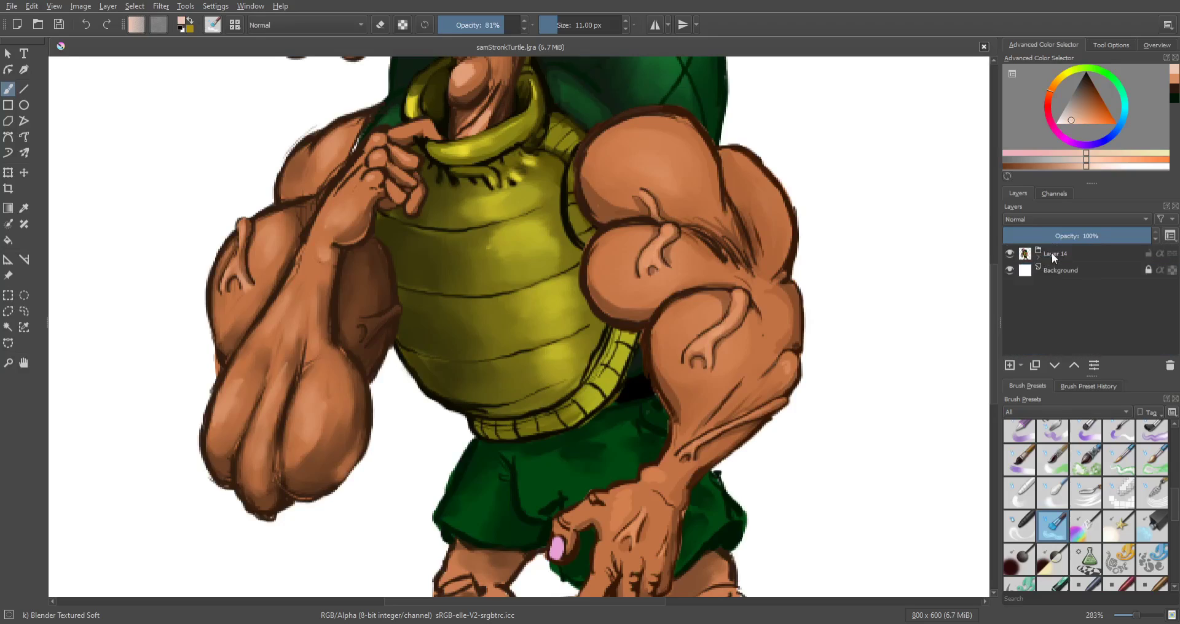
{"action": "double_click", "coordinate": [1052, 253]}
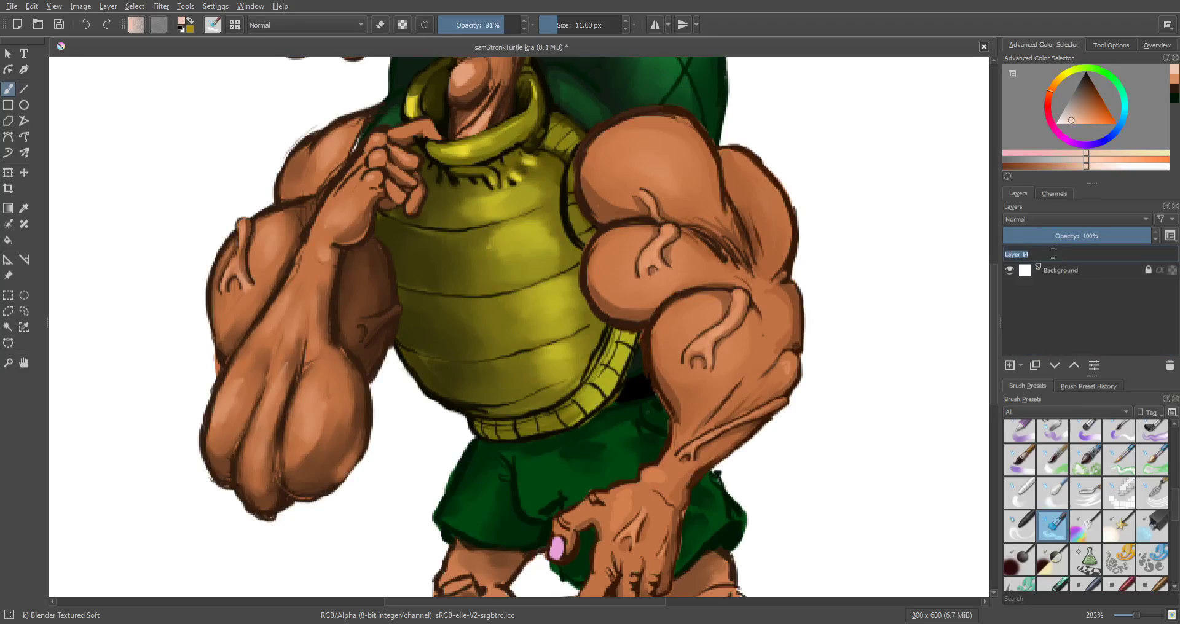
{"action": "type", "text": "swole turtle"}
{"action": "key", "text": "Return"}
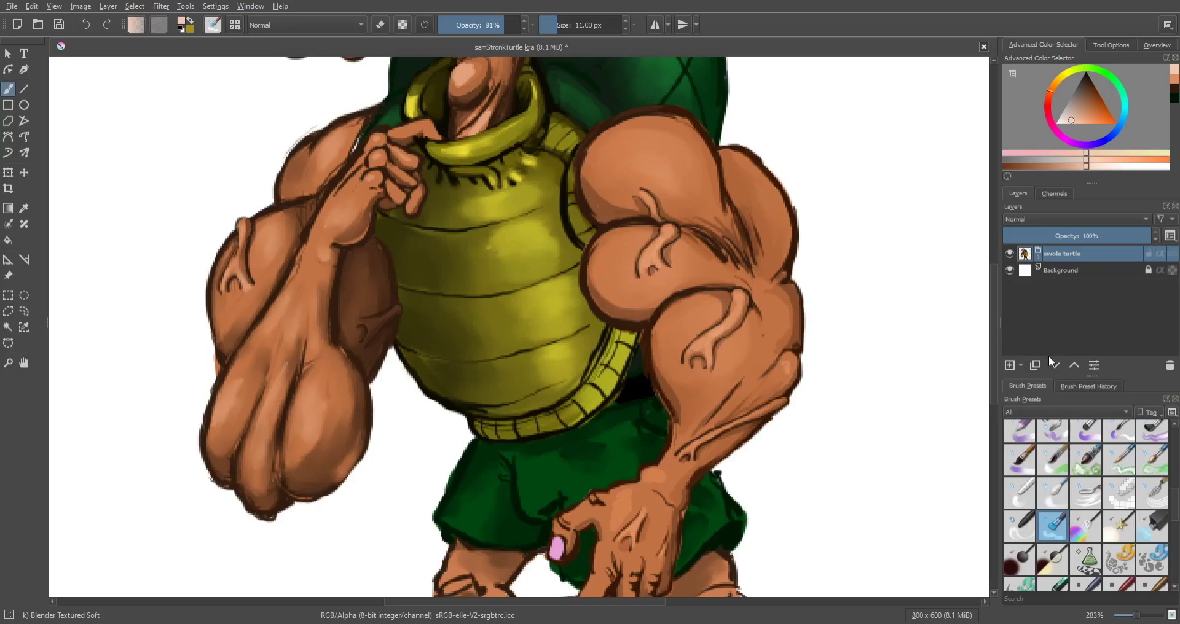
Step: Merge a duplicate of the swole turtle group into a single layer, keeping the original group hidden
{"action": "key", "text": "ctrl+j"}
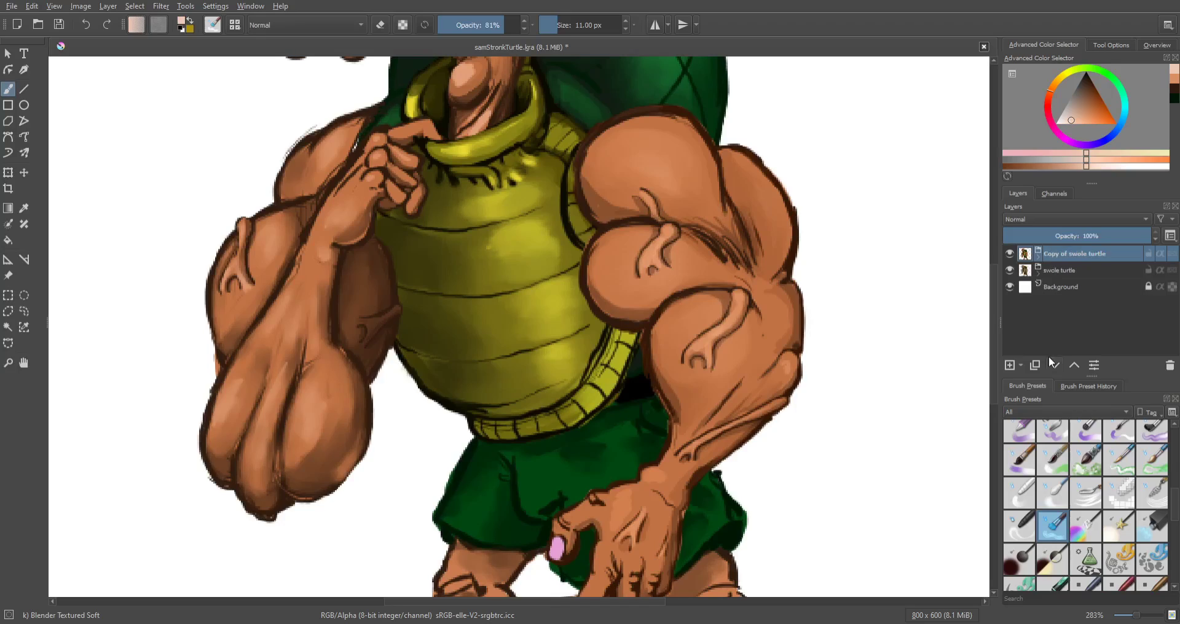
{"action": "left_click", "coordinate": [1009, 270]}
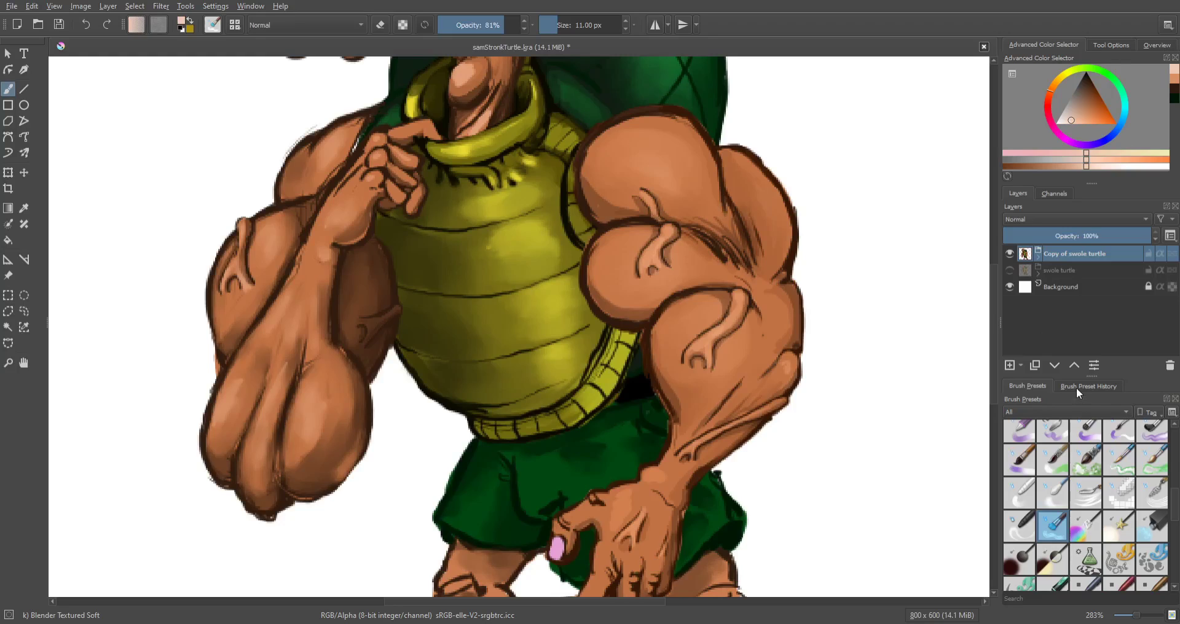
{"action": "key", "text": "ctrl+e"}
Step: Blend the dark outline into the skin along the inner edge of the lowered arm's forearm, working on the merged layer
{"action": "scroll", "coordinate": [580, 277], "scroll_direction": "down", "scroll_amount": 3}
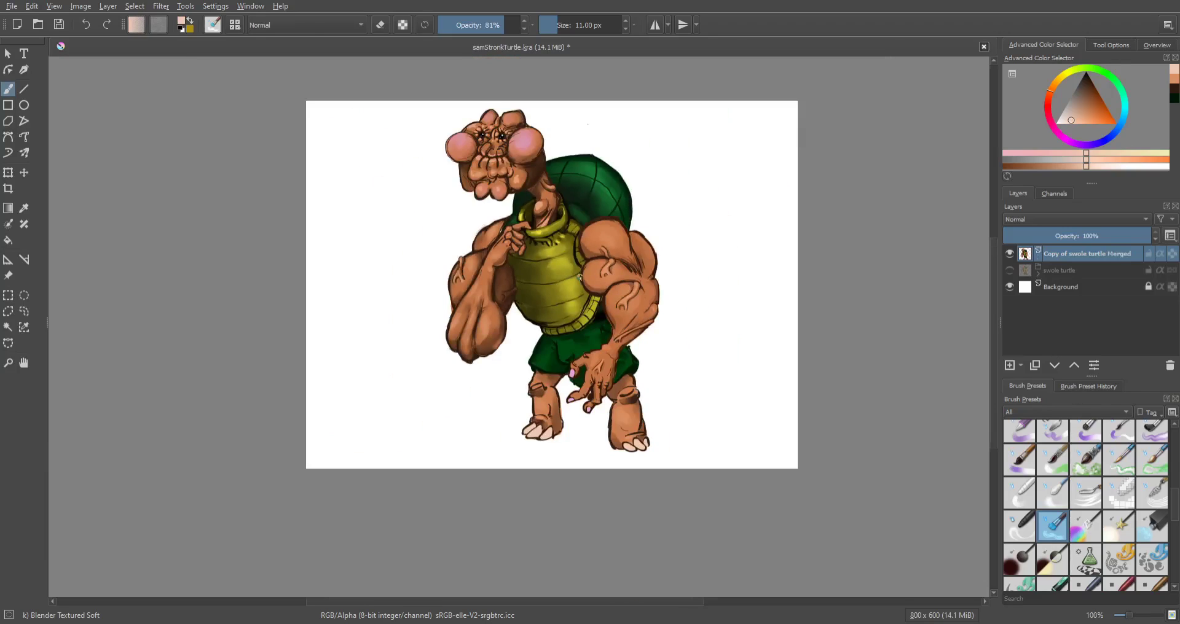
{"action": "key", "text": "plus"}
{"action": "key", "text": "plus"}
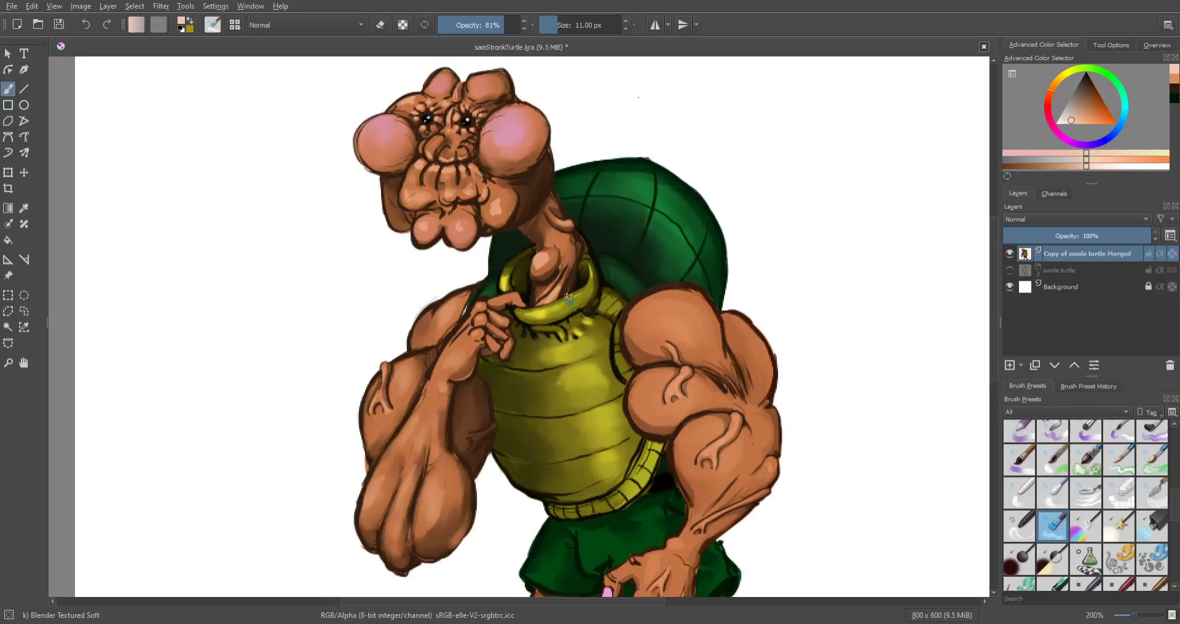
{"action": "scroll", "coordinate": [495, 356], "scroll_direction": "up", "scroll_amount": 3}
{"action": "scroll", "coordinate": [499, 350], "scroll_direction": "down", "scroll_amount": 3}
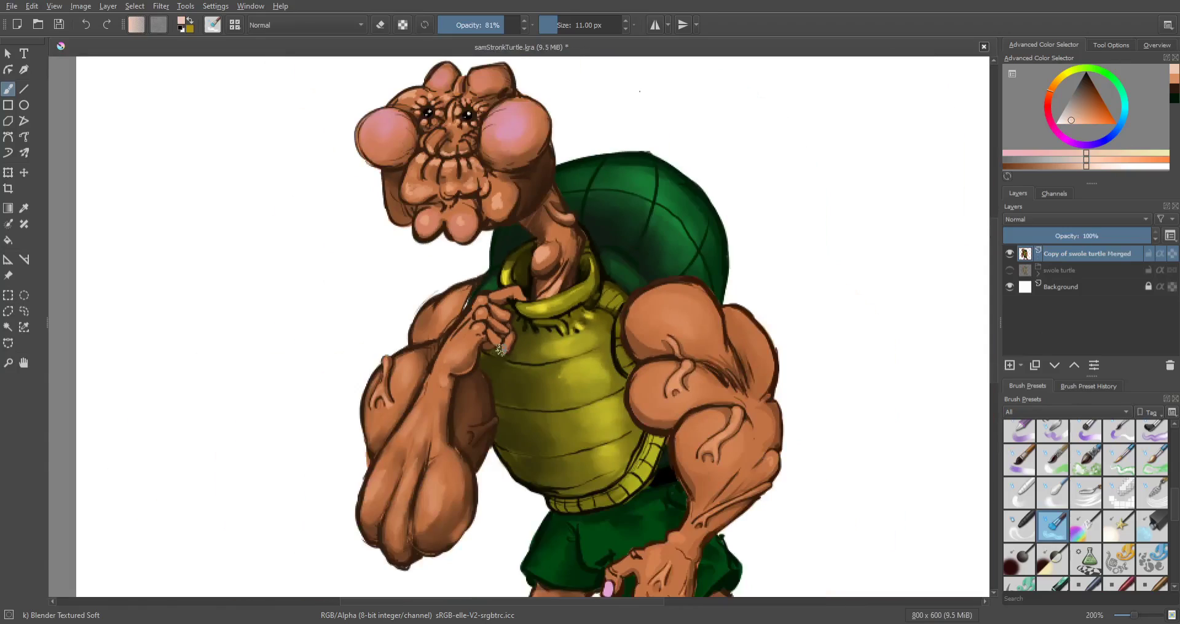
{"action": "scroll", "coordinate": [499, 349], "scroll_direction": "up", "scroll_amount": 2}
{"action": "scroll", "coordinate": [477, 319], "scroll_direction": "up", "scroll_amount": 2}
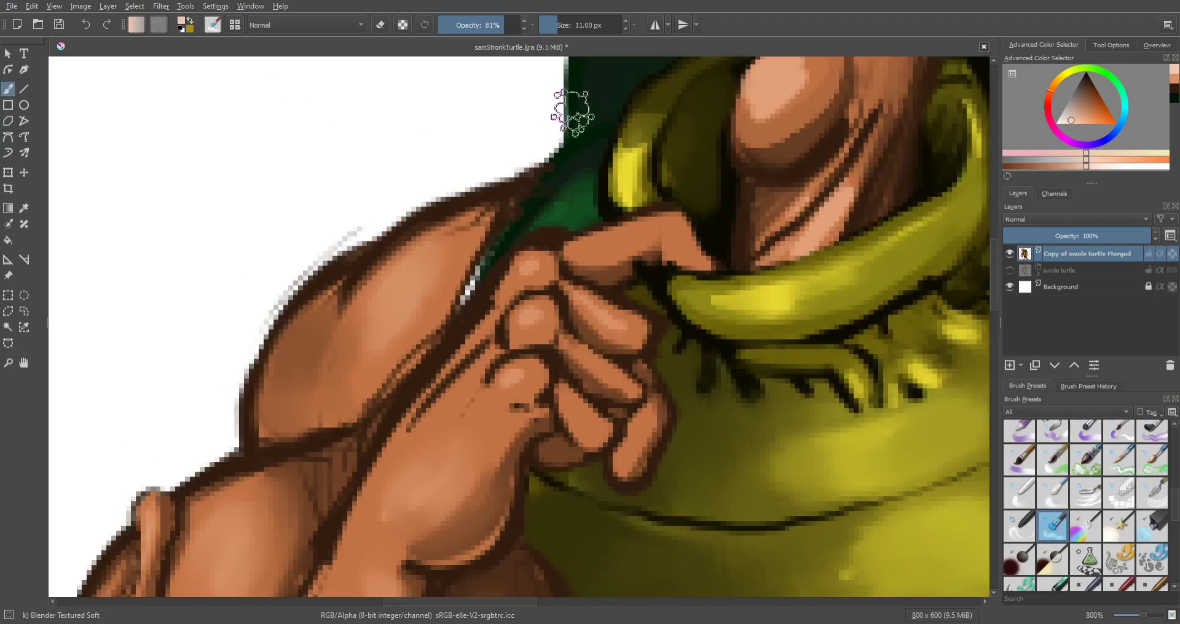
{"action": "scroll", "coordinate": [593, 246], "scroll_direction": "down", "scroll_amount": 5}
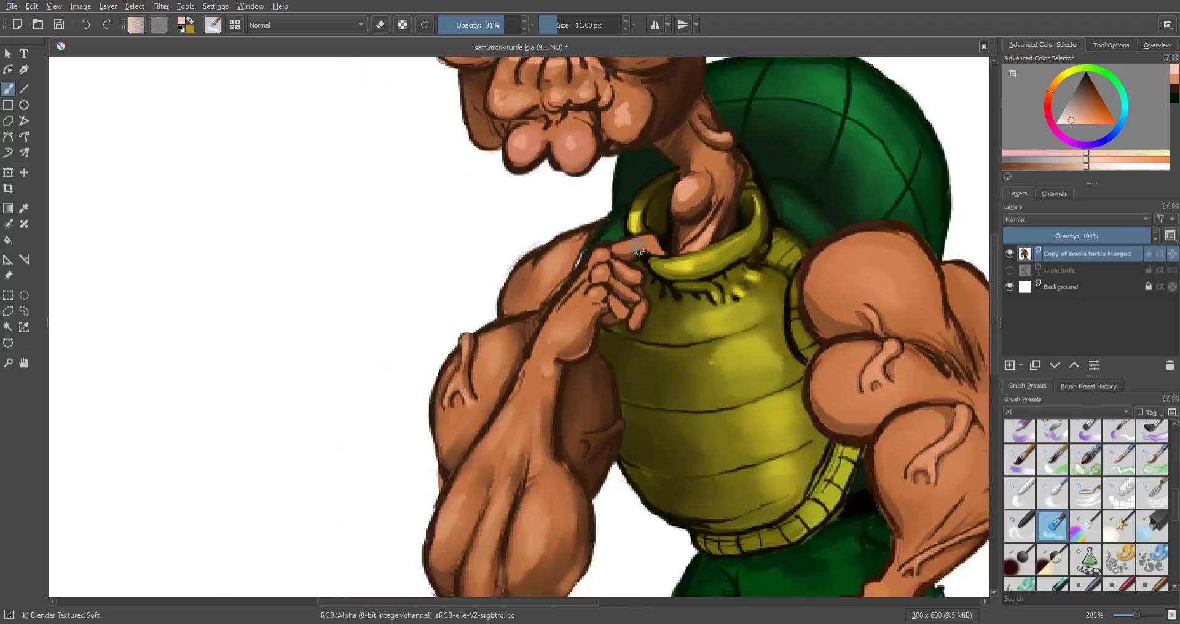
{"action": "scroll", "coordinate": [651, 241], "scroll_direction": "up", "scroll_amount": 5}
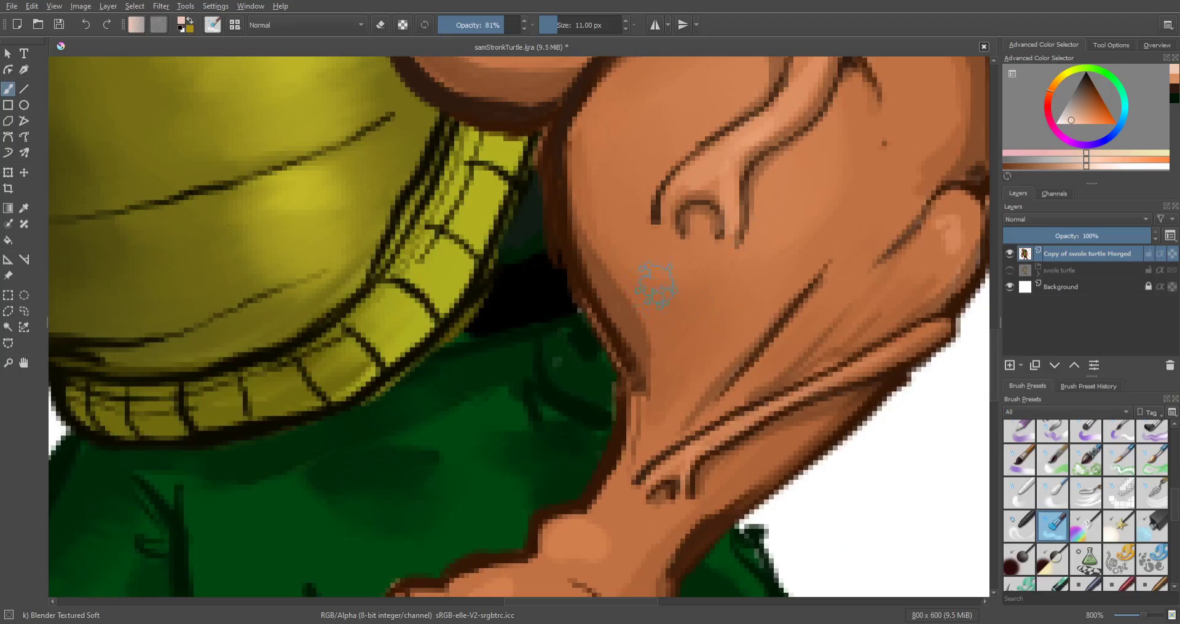
{"action": "mouse_move", "coordinate": [656, 284]}
{"action": "left_mouse_down"}
{"action": "mouse_move", "coordinate": [596, 285]}
{"action": "mouse_move", "coordinate": [627, 345]}
{"action": "mouse_move", "coordinate": [593, 279]}
{"action": "mouse_move", "coordinate": [641, 384]}
{"action": "mouse_move", "coordinate": [586, 258]}
{"action": "mouse_move", "coordinate": [624, 347]}
{"action": "mouse_move", "coordinate": [577, 212]}
{"action": "mouse_move", "coordinate": [607, 298]}
{"action": "mouse_move", "coordinate": [592, 147]}
{"action": "left_mouse_up"}
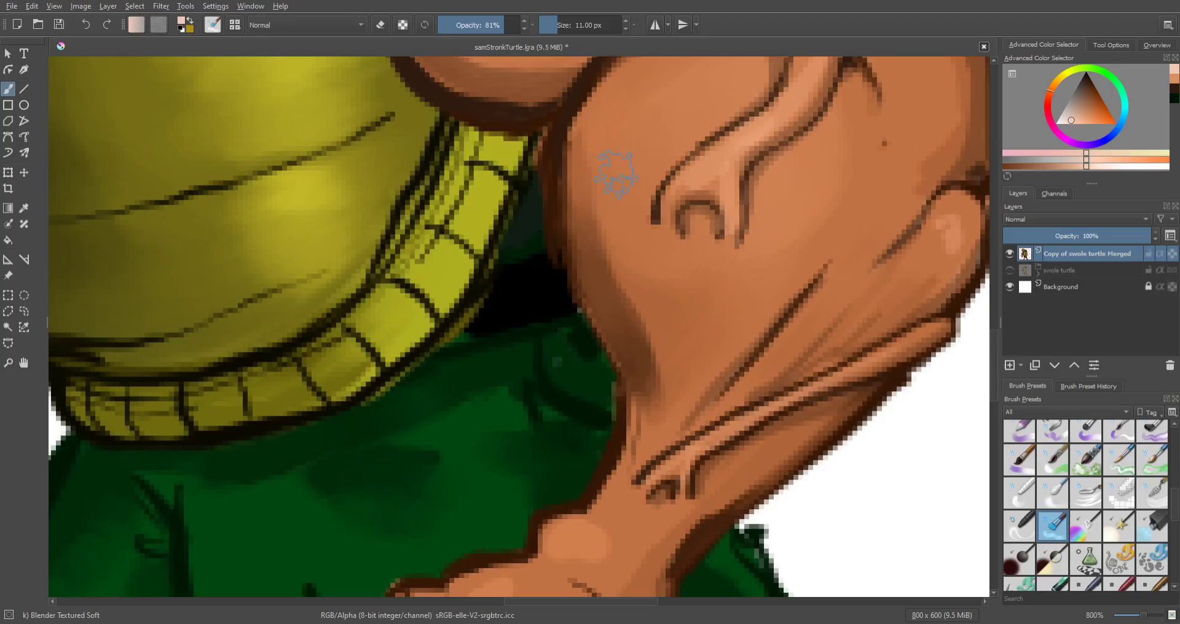
Step: Blend the outline around the lowered arm's biceps and soften the dark strokes above the elbow crease
{"action": "scroll", "coordinate": [619, 246], "scroll_direction": "down", "scroll_amount": 5}
{"action": "scroll", "coordinate": [621, 324], "scroll_direction": "up", "scroll_amount": 3}
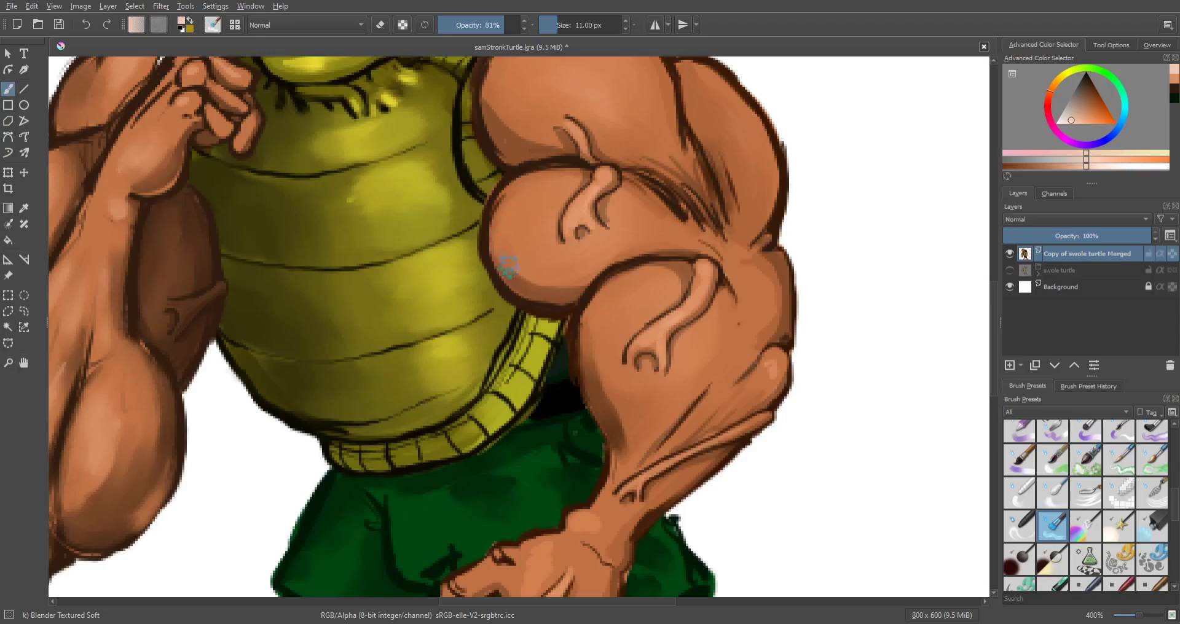
{"action": "mouse_move", "coordinate": [558, 282]}
{"action": "left_mouse_down"}
{"action": "mouse_move", "coordinate": [570, 290]}
{"action": "mouse_move", "coordinate": [496, 262]}
{"action": "left_mouse_up"}
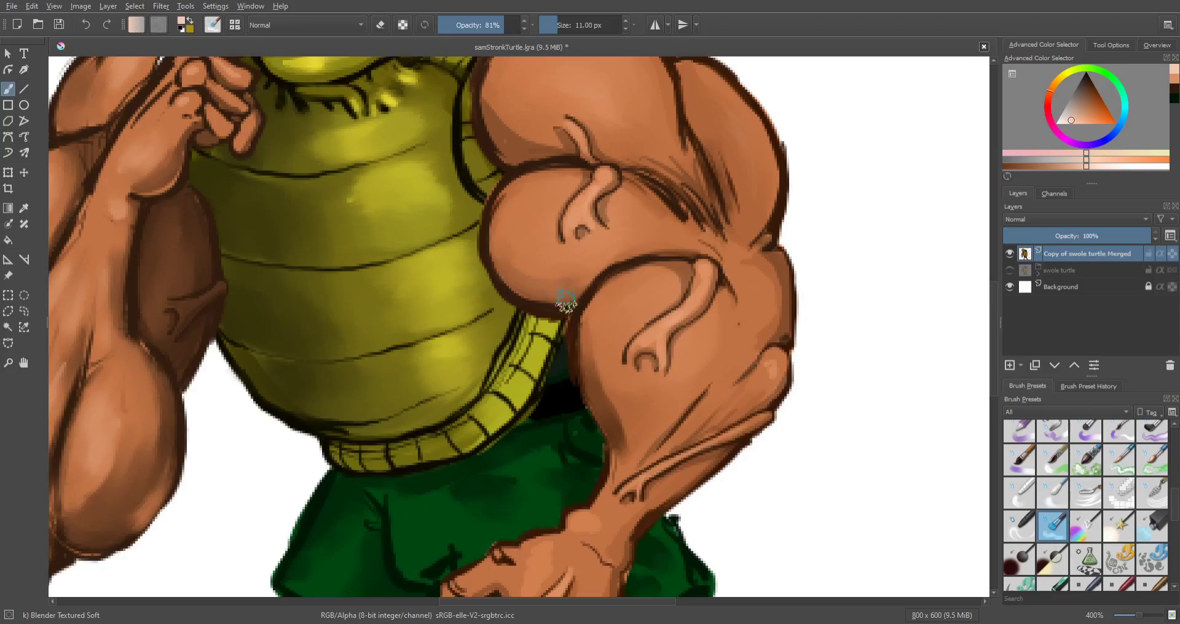
{"action": "mouse_move", "coordinate": [566, 300]}
{"action": "left_mouse_down"}
{"action": "mouse_move", "coordinate": [534, 278]}
{"action": "mouse_move", "coordinate": [505, 290]}
{"action": "mouse_move", "coordinate": [491, 240]}
{"action": "mouse_move", "coordinate": [505, 186]}
{"action": "left_mouse_up"}
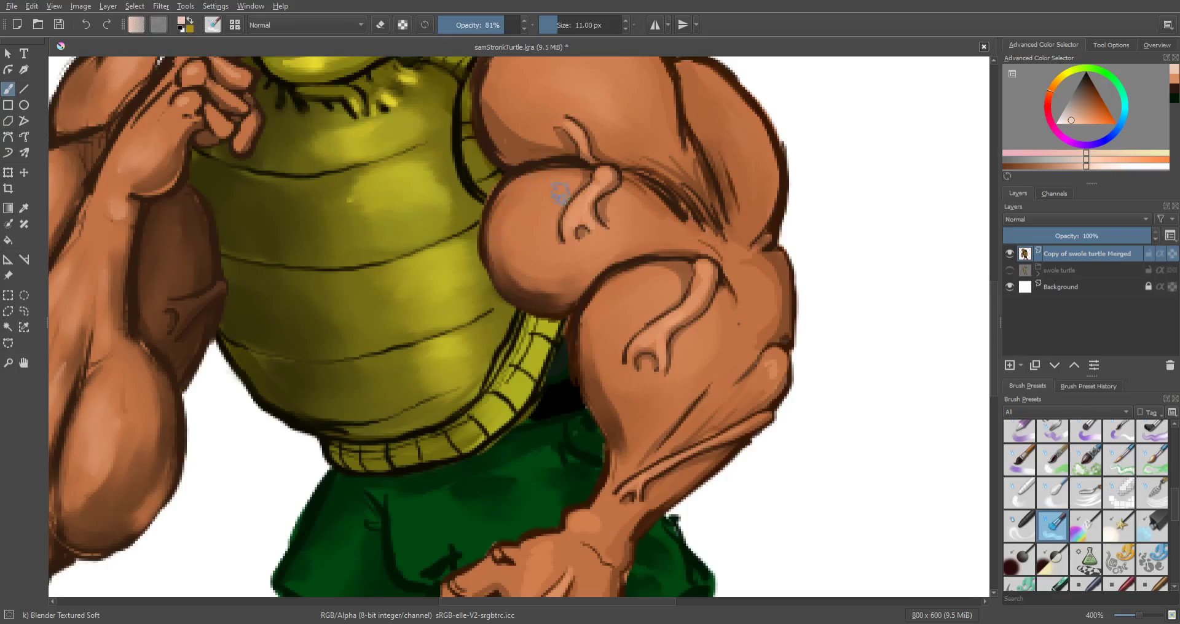
{"action": "mouse_move", "coordinate": [676, 211]}
{"action": "left_mouse_down"}
{"action": "mouse_move", "coordinate": [651, 208]}
{"action": "mouse_move", "coordinate": [690, 233]}
{"action": "mouse_move", "coordinate": [692, 219]}
{"action": "mouse_move", "coordinate": [714, 228]}
{"action": "left_mouse_up"}
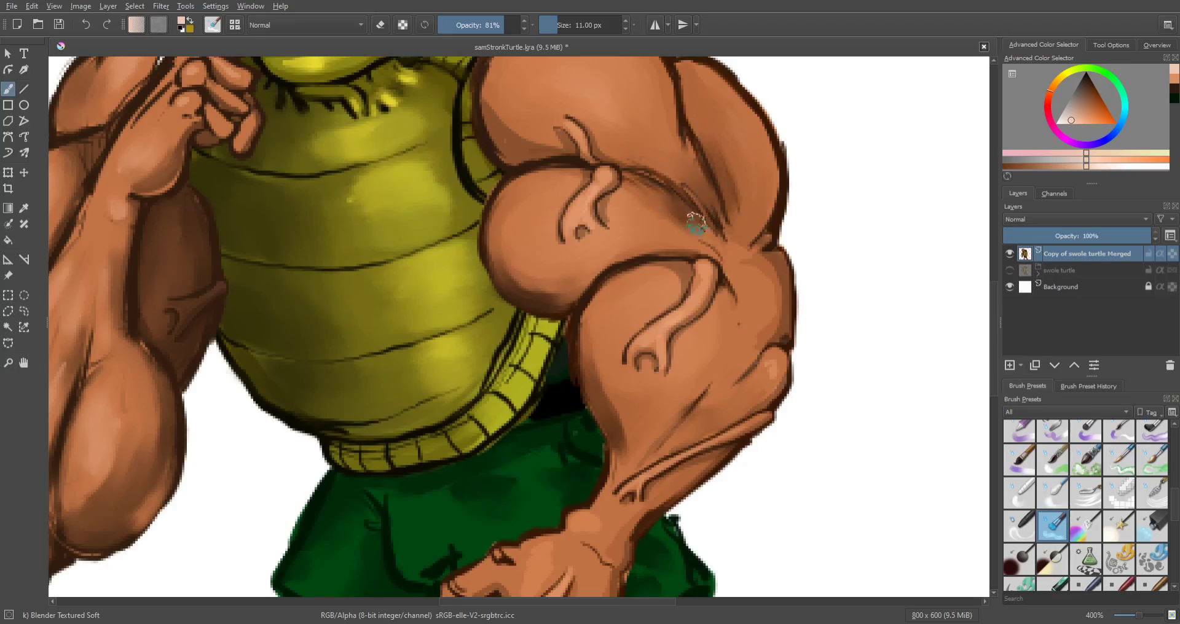
Step: Soften the outlines around the lowered arm's shoulder and back upper-arm muscles, and along the top of the biceps
{"action": "left_click_drag", "start_coordinate": [690, 205], "coordinate": [747, 364]}
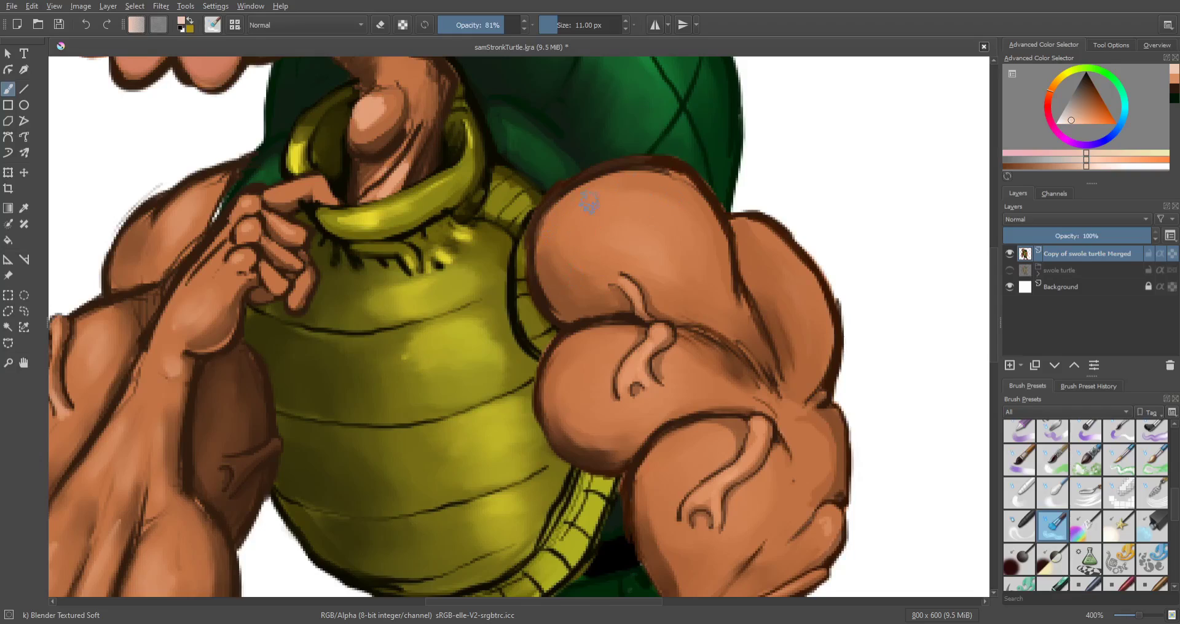
{"action": "mouse_move", "coordinate": [613, 172]}
{"action": "left_mouse_down"}
{"action": "mouse_move", "coordinate": [699, 189]}
{"action": "mouse_move", "coordinate": [630, 187]}
{"action": "mouse_move", "coordinate": [708, 211]}
{"action": "mouse_move", "coordinate": [677, 226]}
{"action": "mouse_move", "coordinate": [720, 264]}
{"action": "mouse_move", "coordinate": [711, 257]}
{"action": "mouse_move", "coordinate": [727, 291]}
{"action": "mouse_move", "coordinate": [702, 217]}
{"action": "mouse_move", "coordinate": [716, 292]}
{"action": "mouse_move", "coordinate": [727, 240]}
{"action": "mouse_move", "coordinate": [736, 286]}
{"action": "left_mouse_up"}
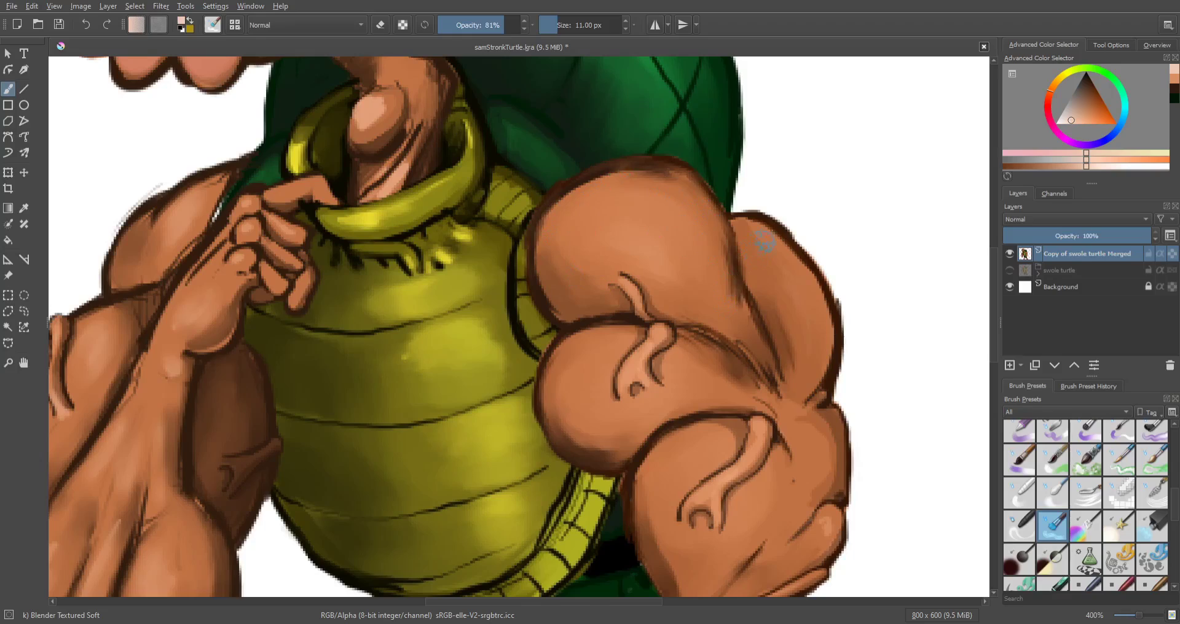
{"action": "left_click_drag", "start_coordinate": [728, 218], "coordinate": [729, 282]}
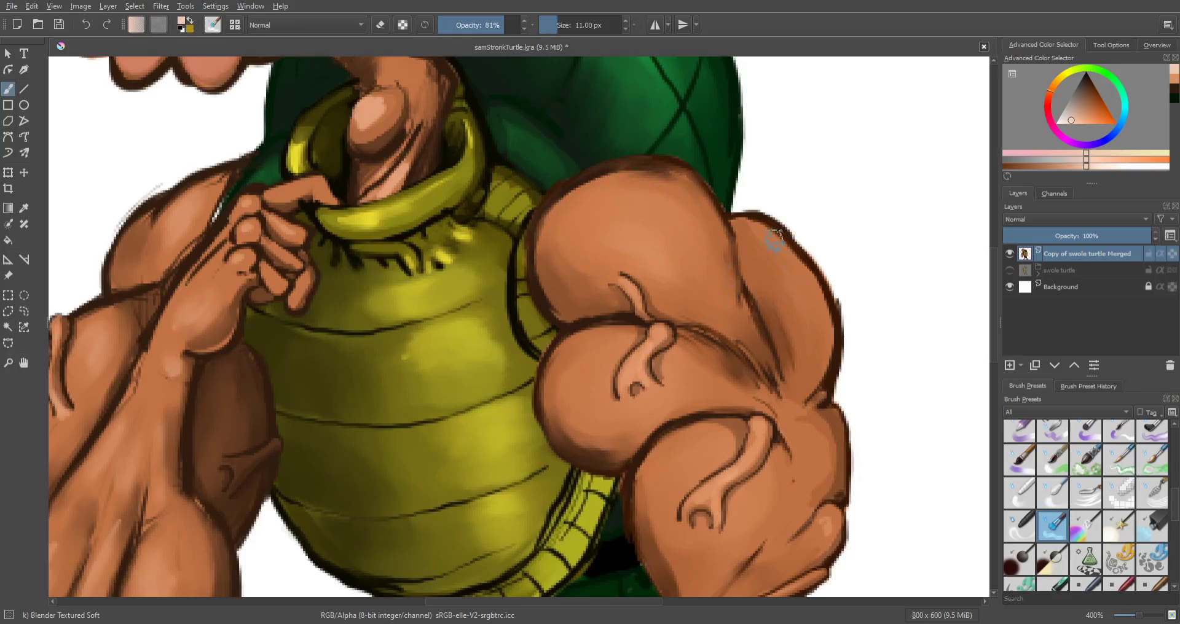
{"action": "mouse_move", "coordinate": [814, 266]}
{"action": "left_mouse_down"}
{"action": "mouse_move", "coordinate": [827, 321]}
{"action": "mouse_move", "coordinate": [816, 391]}
{"action": "left_mouse_up"}
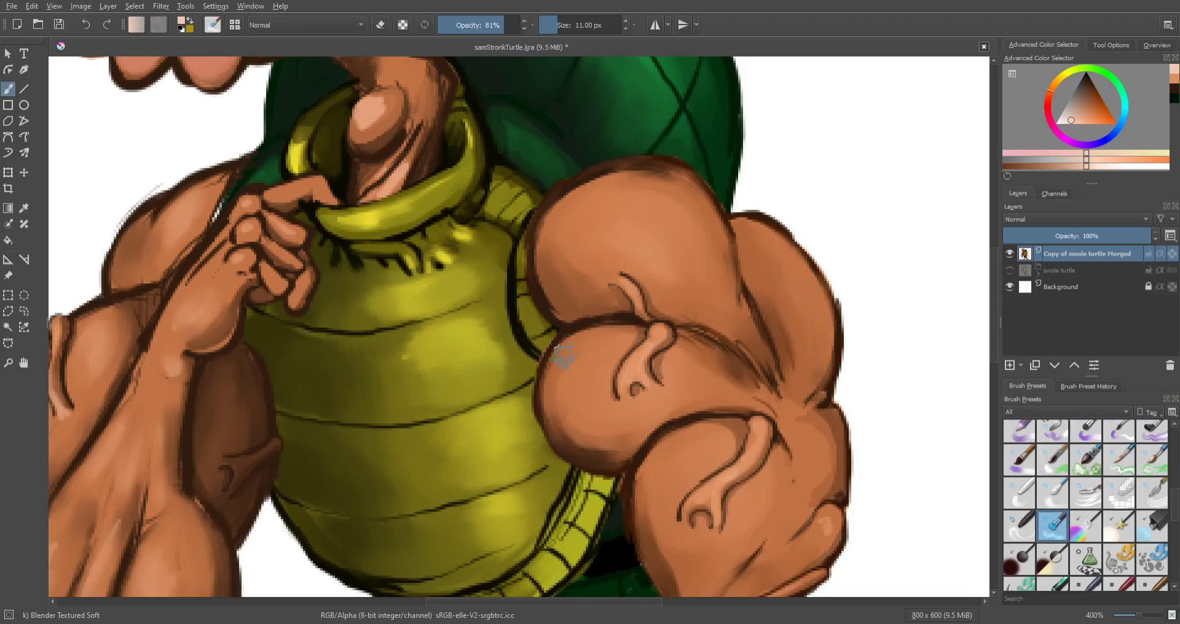
{"action": "left_click_drag", "start_coordinate": [567, 339], "coordinate": [639, 328]}
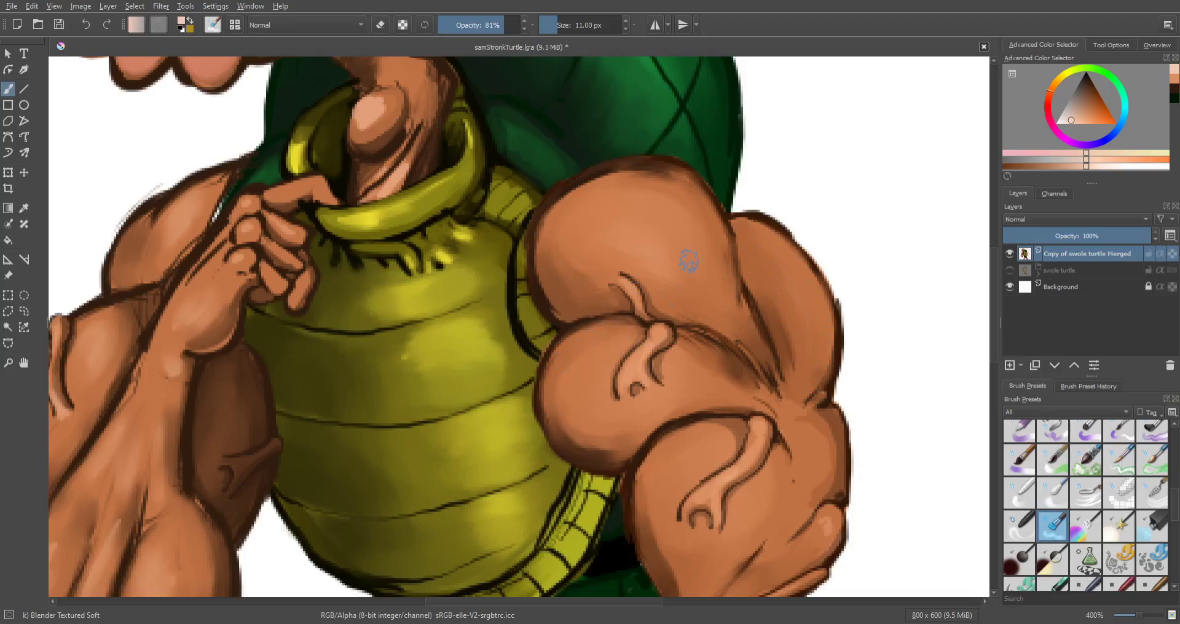
Step: Blend the outlines and crease lines of the lowered arm's forearm down to the wrist
{"action": "scroll", "coordinate": [691, 282], "scroll_direction": "down", "scroll_amount": 5}
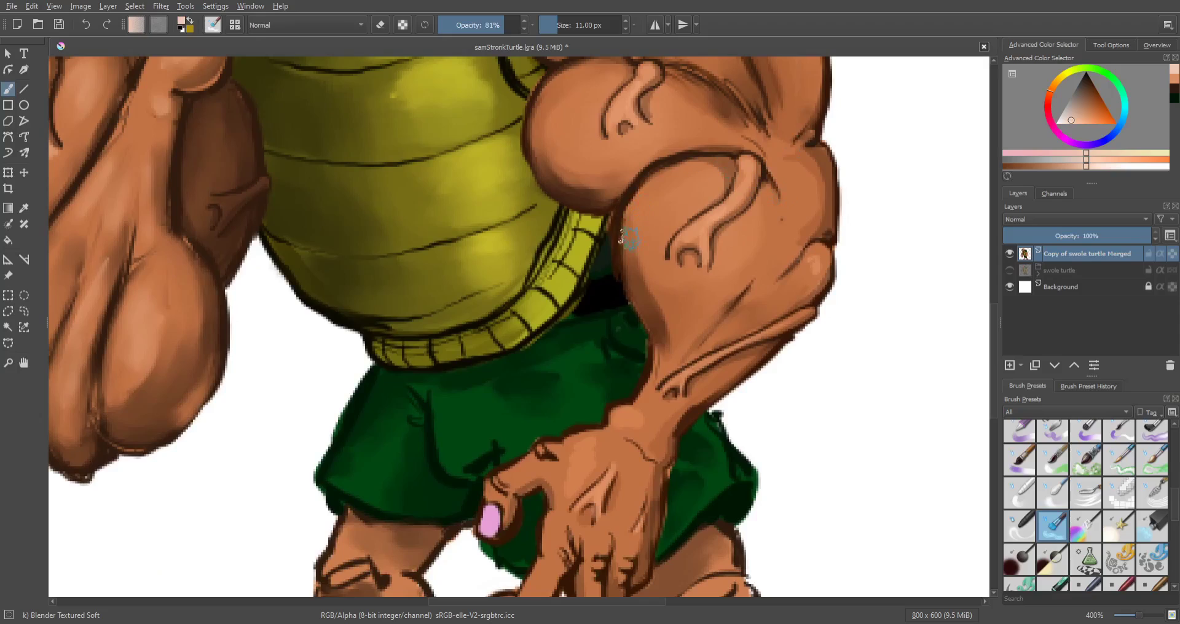
{"action": "mouse_move", "coordinate": [633, 210]}
{"action": "left_mouse_down"}
{"action": "mouse_move", "coordinate": [678, 166]}
{"action": "mouse_move", "coordinate": [732, 169]}
{"action": "left_mouse_up"}
{"action": "left_click_drag", "start_coordinate": [639, 261], "coordinate": [665, 335]}
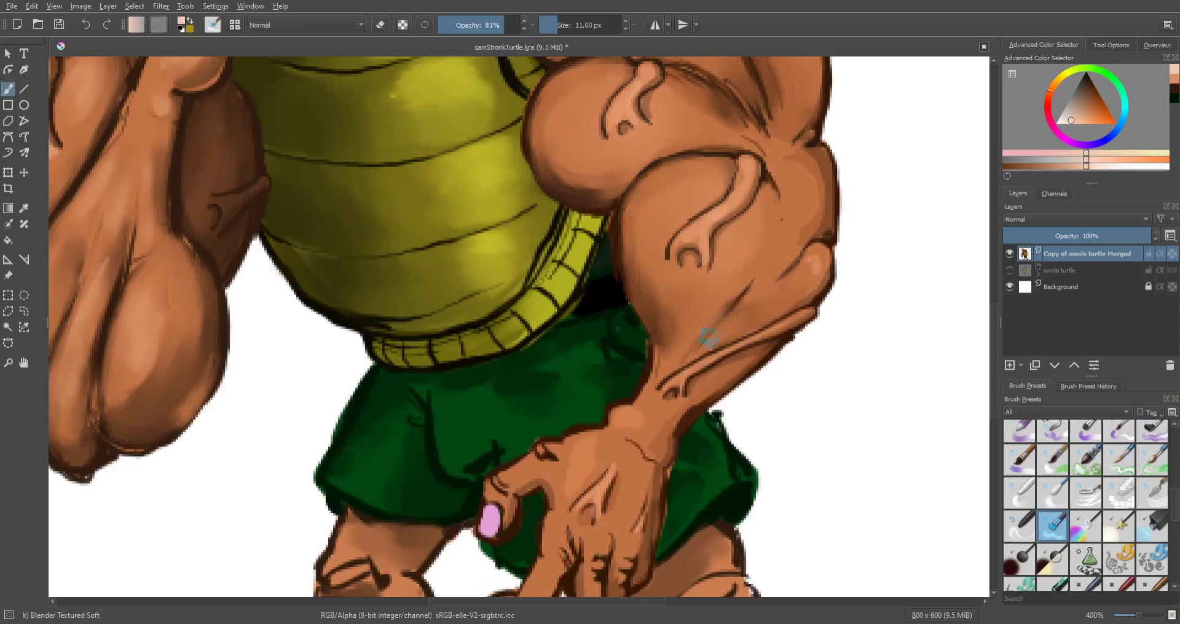
{"action": "mouse_move", "coordinate": [742, 294]}
{"action": "left_mouse_down"}
{"action": "mouse_move", "coordinate": [704, 335]}
{"action": "mouse_move", "coordinate": [730, 316]}
{"action": "left_mouse_up"}
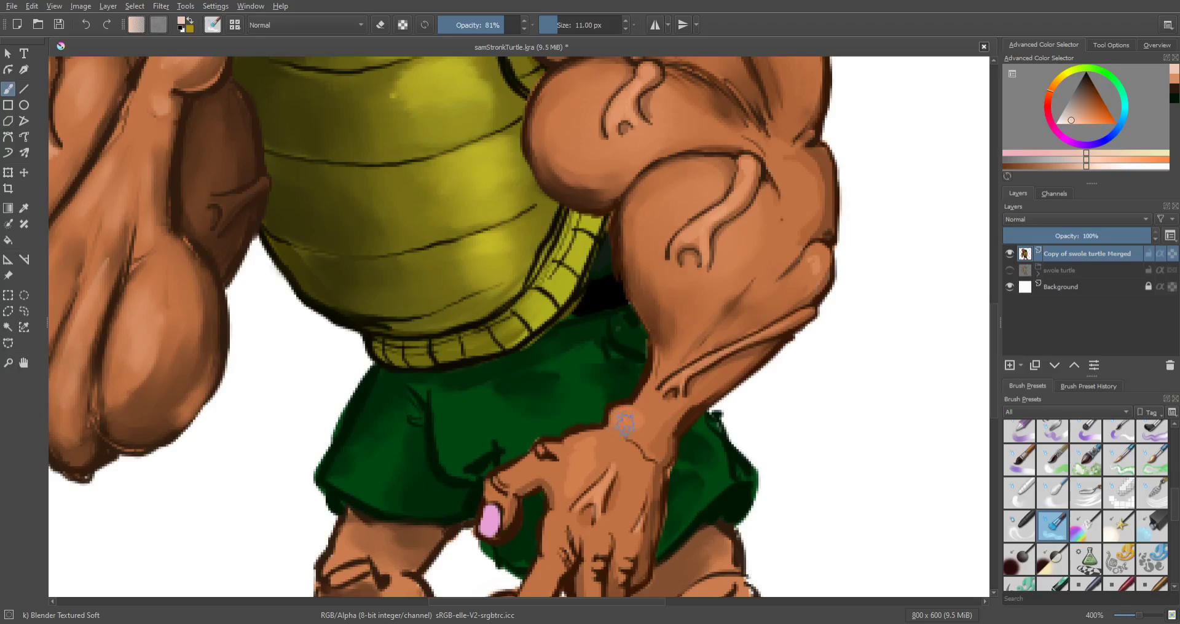
{"action": "mouse_move", "coordinate": [678, 433]}
{"action": "left_mouse_down"}
{"action": "mouse_move", "coordinate": [698, 410]}
{"action": "mouse_move", "coordinate": [683, 429]}
{"action": "left_mouse_up"}
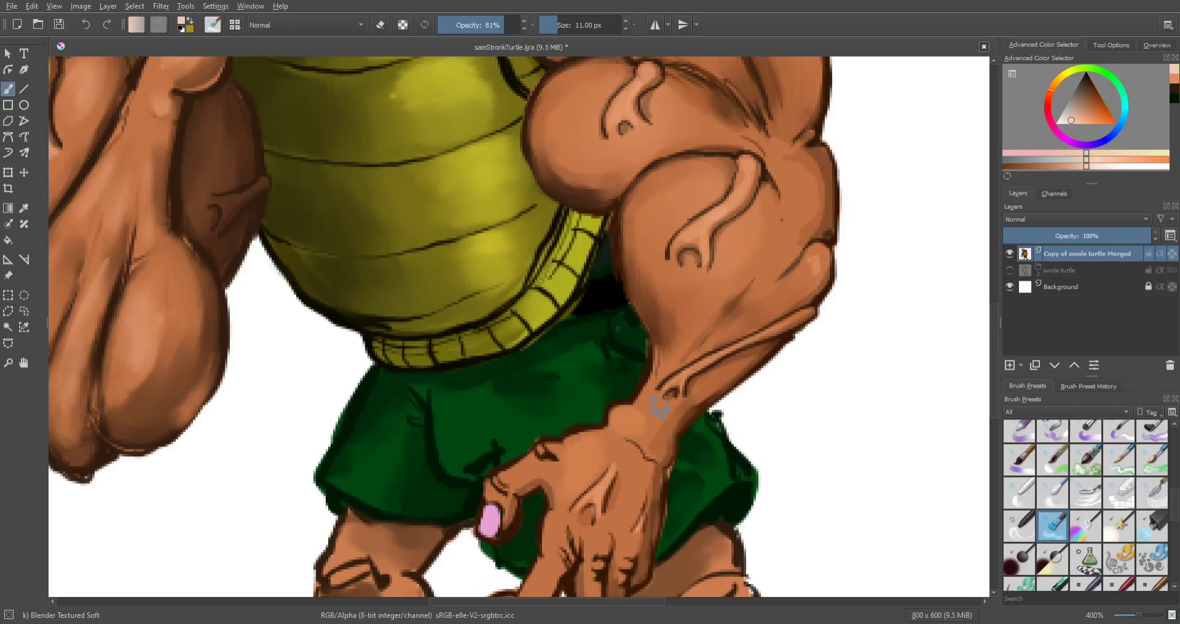
Step: Blend the muscle outlines on the raised arm and save the file
{"action": "left_click_drag", "start_coordinate": [656, 412], "coordinate": [695, 229]}
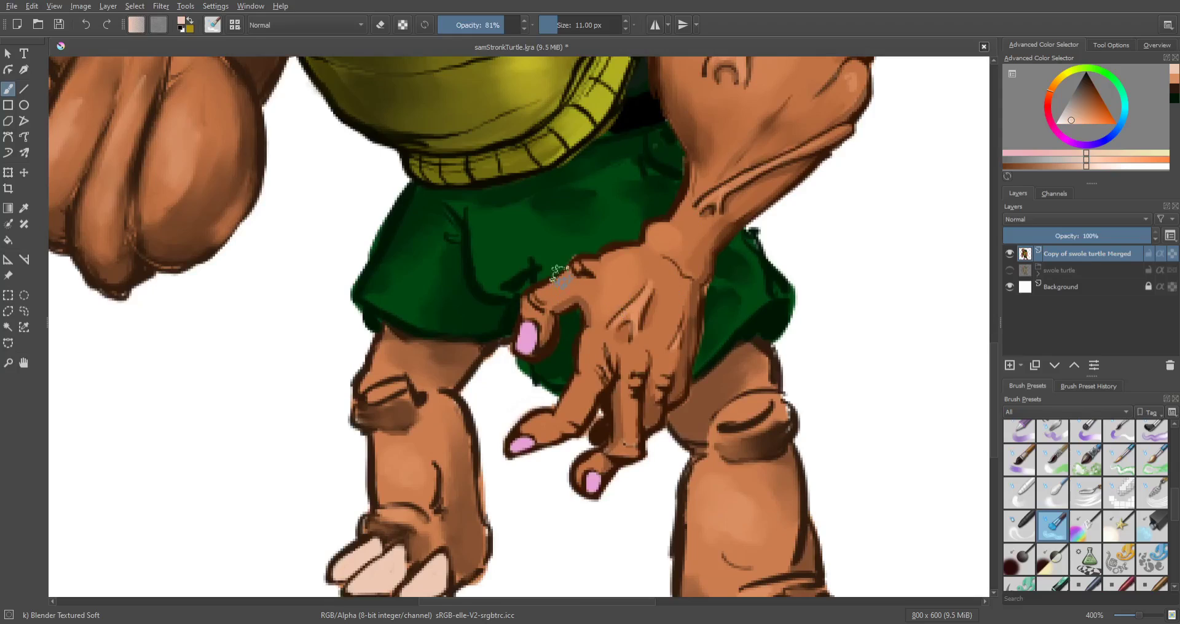
{"action": "left_click_drag", "start_coordinate": [553, 297], "coordinate": [789, 440]}
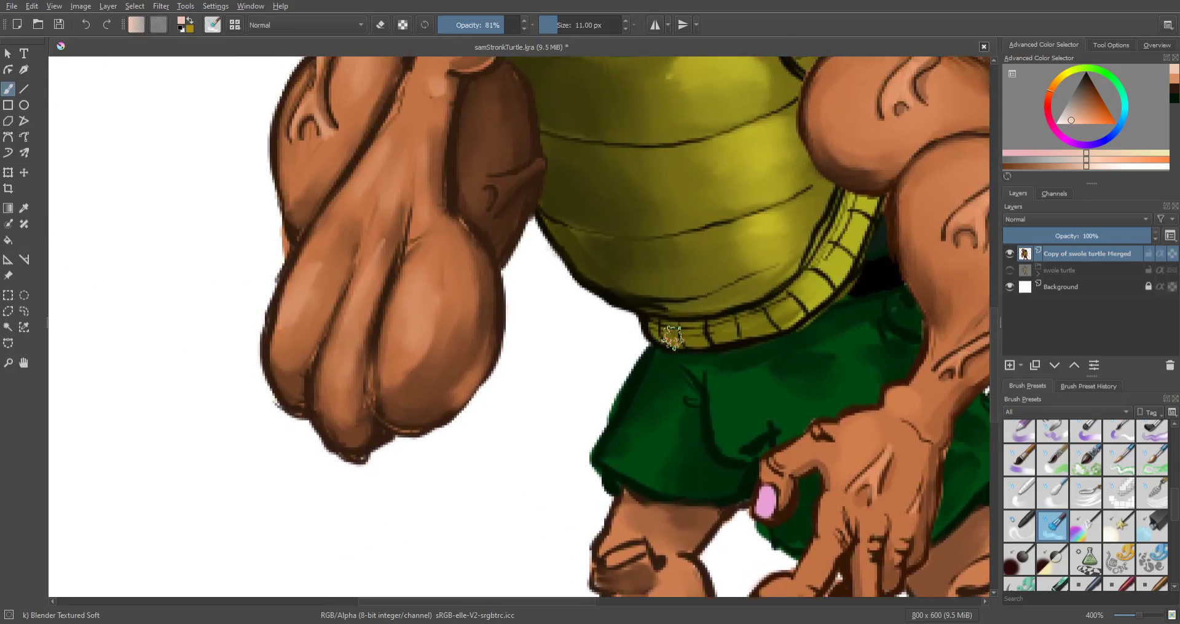
{"action": "left_click_drag", "start_coordinate": [672, 338], "coordinate": [669, 449]}
{"action": "scroll", "coordinate": [627, 373], "scroll_direction": "down", "scroll_amount": 1}
{"action": "left_click_drag", "start_coordinate": [627, 320], "coordinate": [591, 409]}
{"action": "left_click_drag", "start_coordinate": [549, 371], "coordinate": [620, 269]}
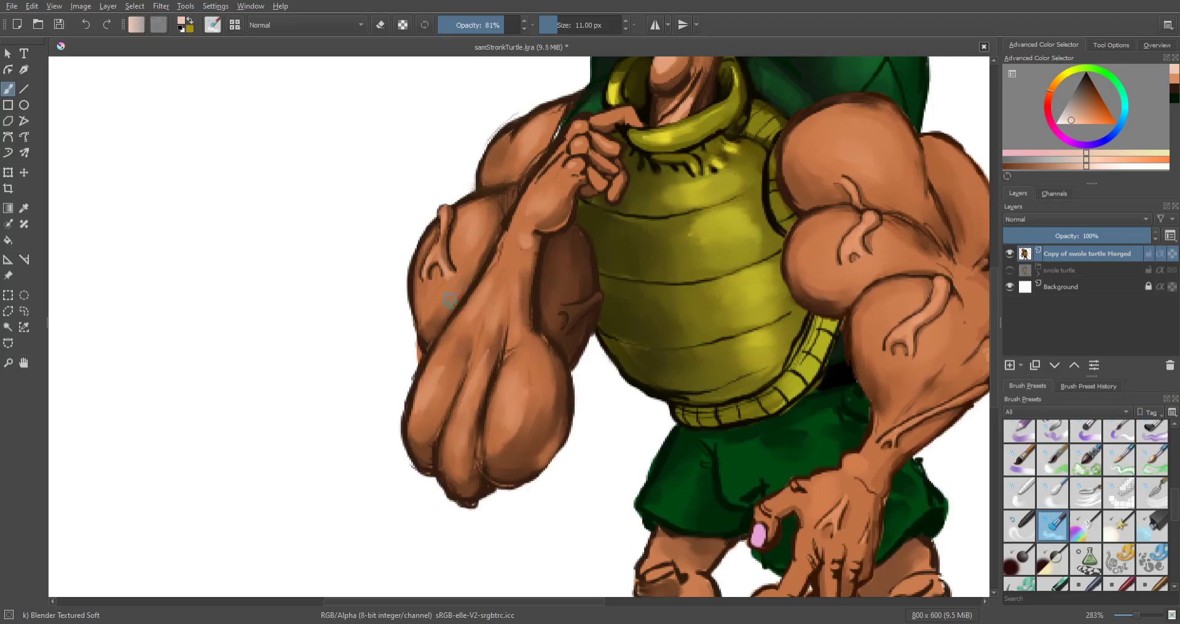
{"action": "left_click_drag", "start_coordinate": [510, 347], "coordinate": [513, 335]}
{"action": "scroll", "coordinate": [562, 330], "scroll_direction": "up", "scroll_amount": 8}
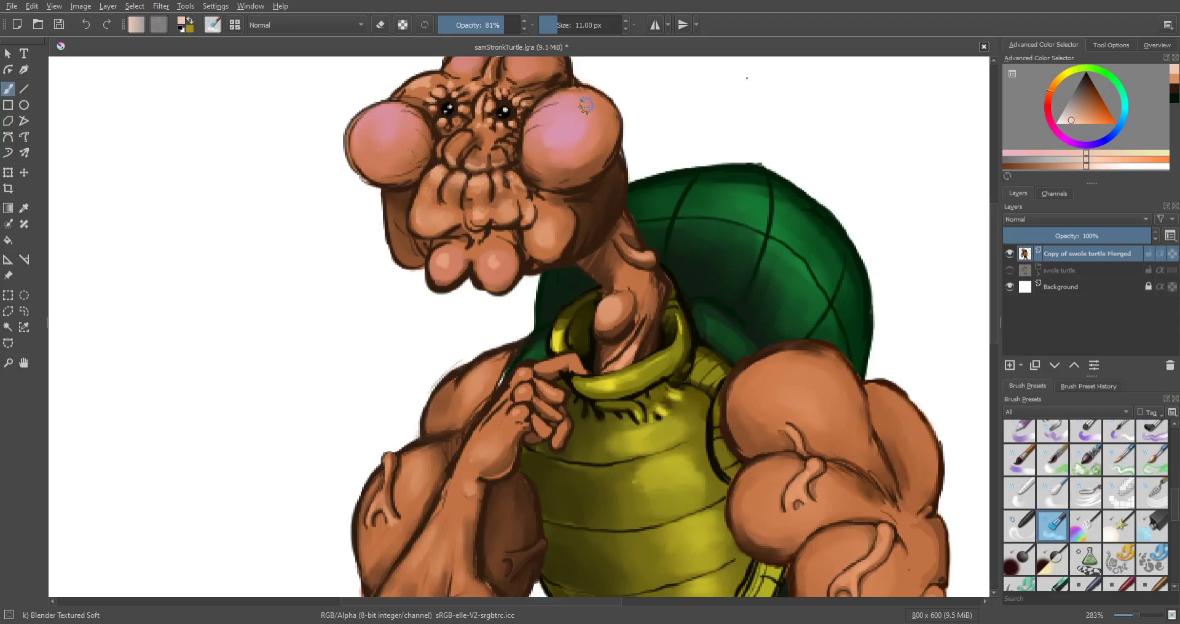
{"action": "scroll", "coordinate": [589, 179], "scroll_direction": "down", "scroll_amount": 2}
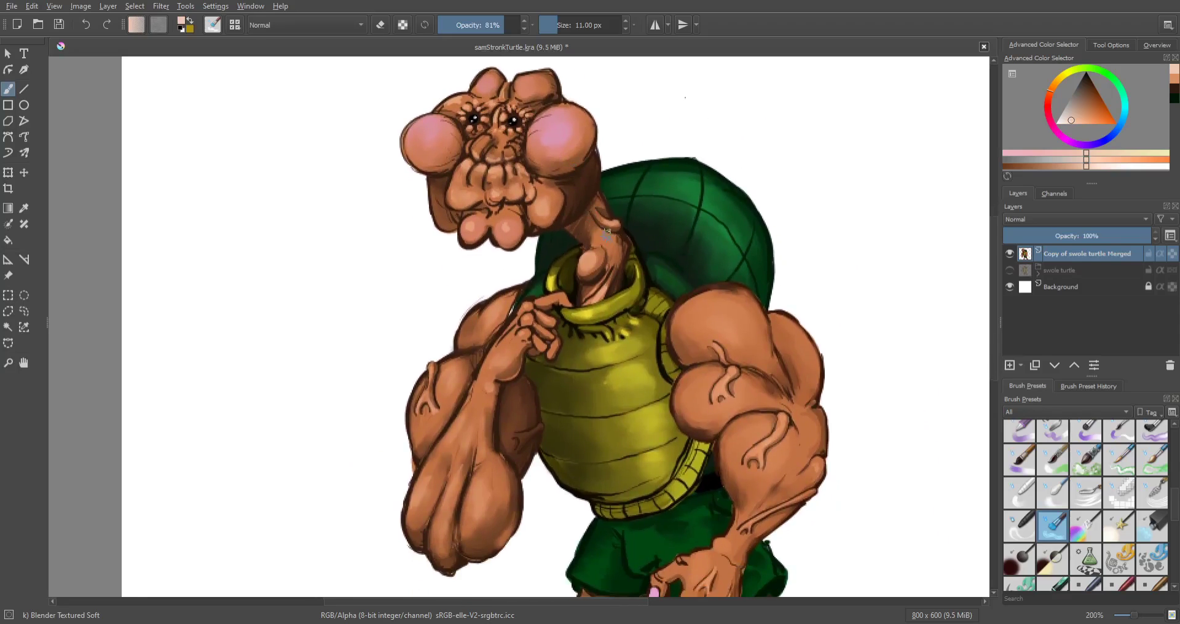
{"action": "key", "text": "ctrl+s"}
Step: Fill the white gap between the raised hand and upper arm with dark green sampled from the nearby shell, using Basic-5 Size at 5 px
{"action": "scroll", "coordinate": [609, 236], "scroll_direction": "down", "scroll_amount": 5}
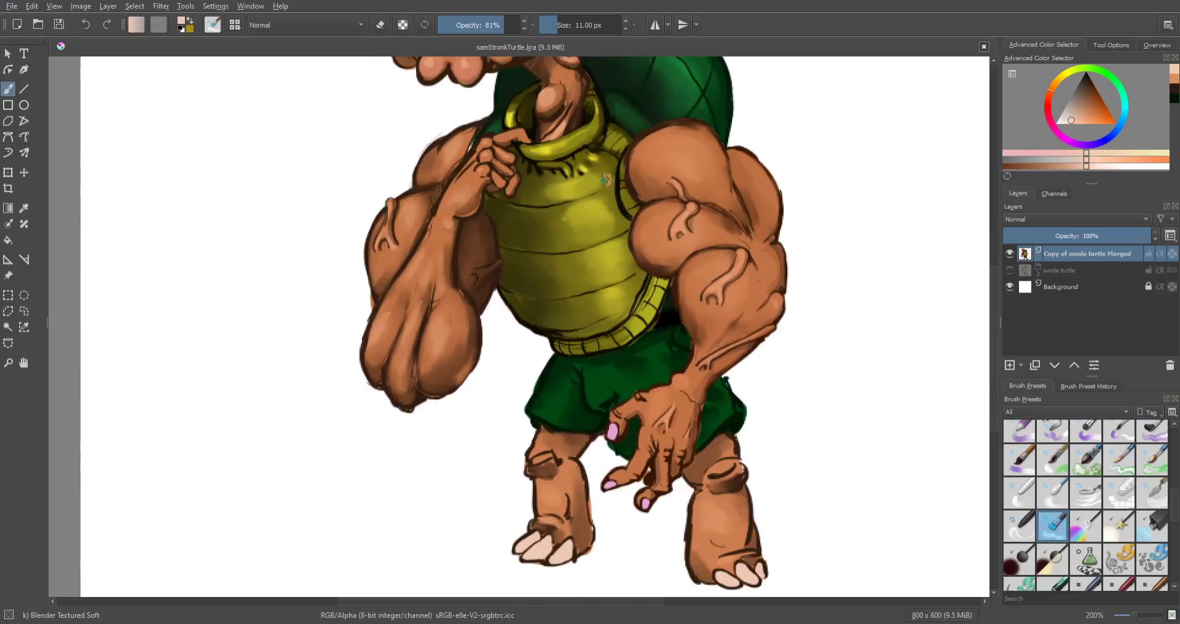
{"action": "left_click_drag", "start_coordinate": [607, 179], "coordinate": [627, 244]}
{"action": "scroll", "coordinate": [549, 232], "scroll_direction": "up", "scroll_amount": 2}
{"action": "left_click_drag", "start_coordinate": [551, 233], "coordinate": [607, 285]}
{"action": "scroll", "coordinate": [1176, 441], "scroll_direction": "up", "scroll_amount": 5}
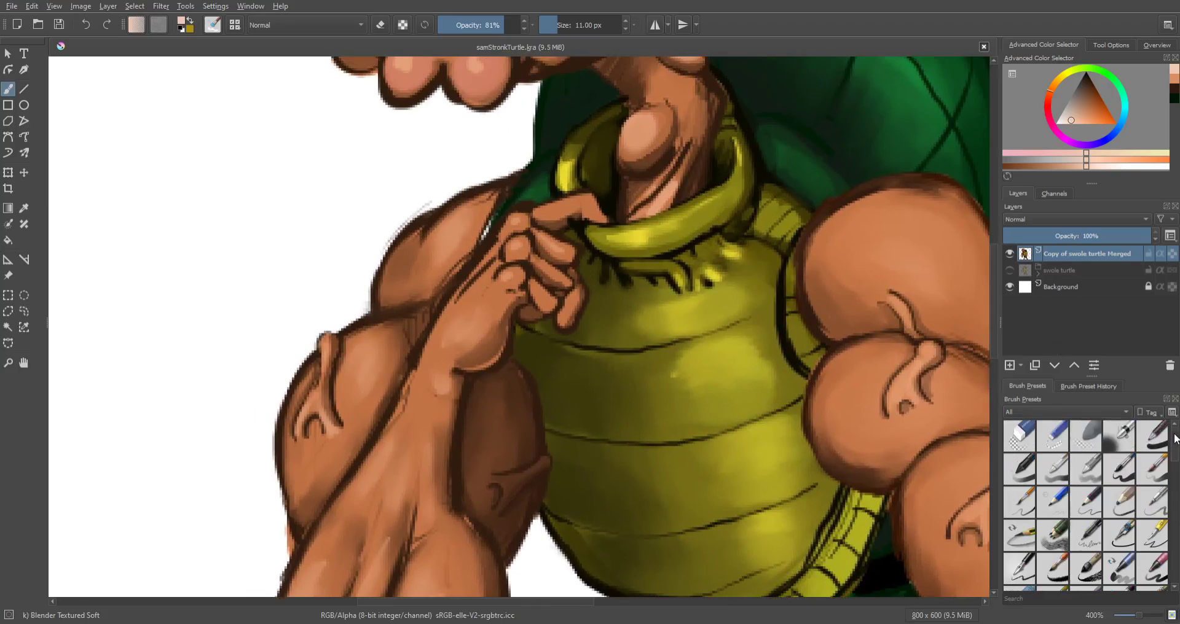
{"action": "left_click", "coordinate": [1118, 468]}
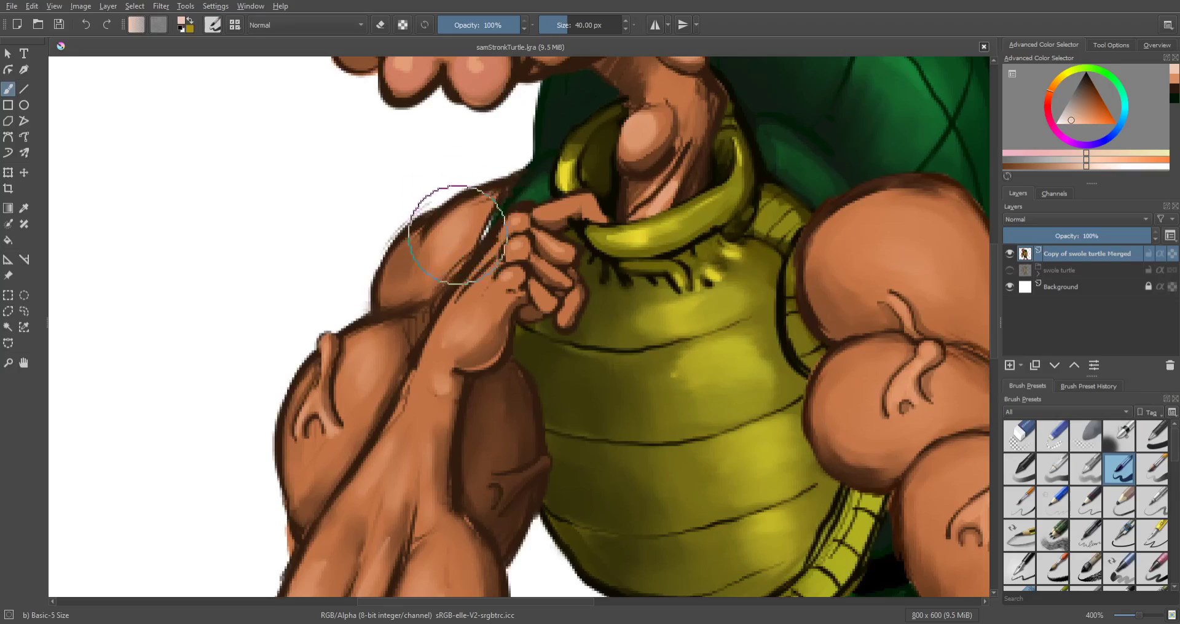
{"action": "key", "text": "p"}
{"action": "left_click", "coordinate": [525, 182]}
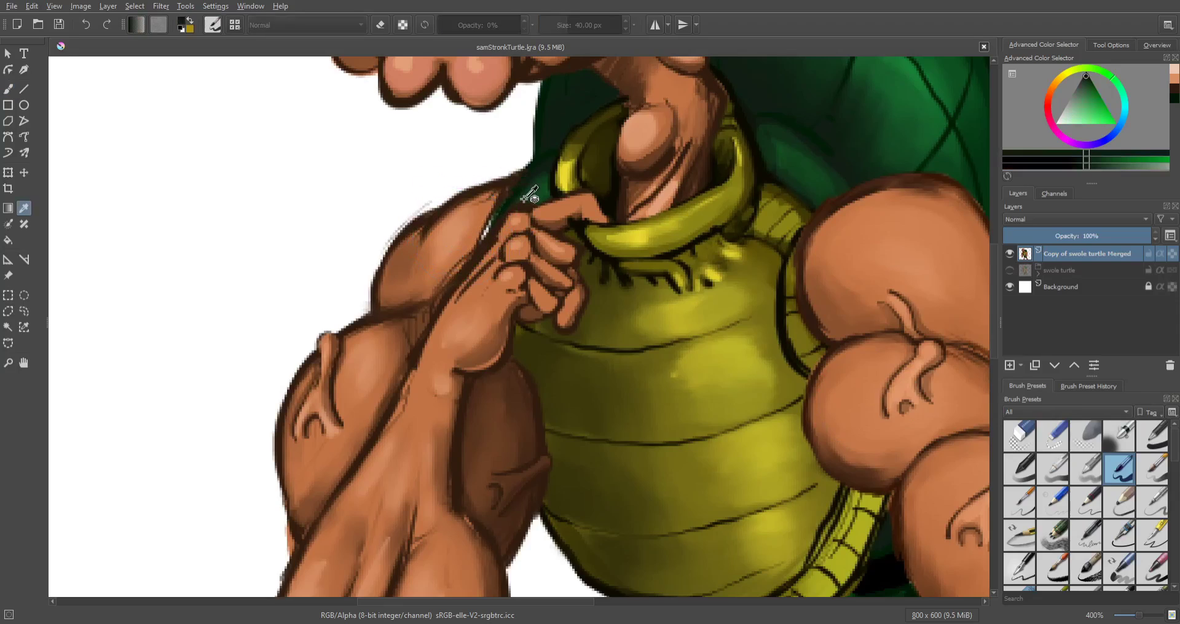
{"action": "key", "text": "b"}
{"action": "key", "text": "bracketleft"}
{"action": "key", "text": "bracketleft"}
{"action": "key", "text": "bracketleft"}
{"action": "key", "text": "bracketleft"}
{"action": "key", "text": "bracketleft"}
{"action": "key", "text": "bracketleft"}
{"action": "mouse_move", "coordinate": [490, 228]}
{"action": "left_mouse_down"}
{"action": "mouse_move", "coordinate": [478, 242]}
{"action": "mouse_move", "coordinate": [499, 214]}
{"action": "left_mouse_up"}
{"action": "key", "text": "bracketright"}
{"action": "mouse_move", "coordinate": [484, 235]}
{"action": "left_mouse_down"}
{"action": "mouse_move", "coordinate": [513, 196]}
{"action": "mouse_move", "coordinate": [498, 218]}
{"action": "left_mouse_up"}
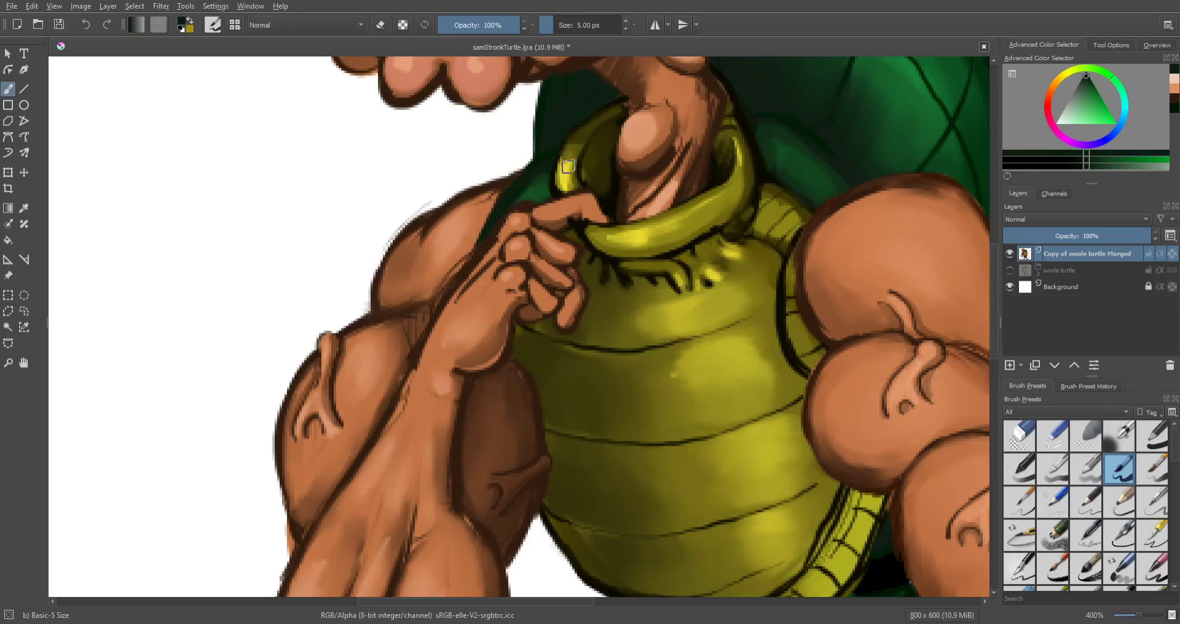
Step: Paint bright yellow highlights down the yellow belly plates, on the collar and along the lower rim with the brush at 14 px
{"action": "mouse_move", "coordinate": [551, 187]}
{"action": "left_mouse_down"}
{"action": "mouse_move", "coordinate": [477, 187]}
{"action": "mouse_move", "coordinate": [456, 218]}
{"action": "mouse_move", "coordinate": [448, 252]}
{"action": "mouse_move", "coordinate": [459, 251]}
{"action": "left_mouse_up"}
{"action": "scroll", "coordinate": [477, 188], "scroll_direction": "down", "scroll_amount": 1}
{"action": "scroll", "coordinate": [477, 187], "scroll_direction": "down", "scroll_amount": 1}
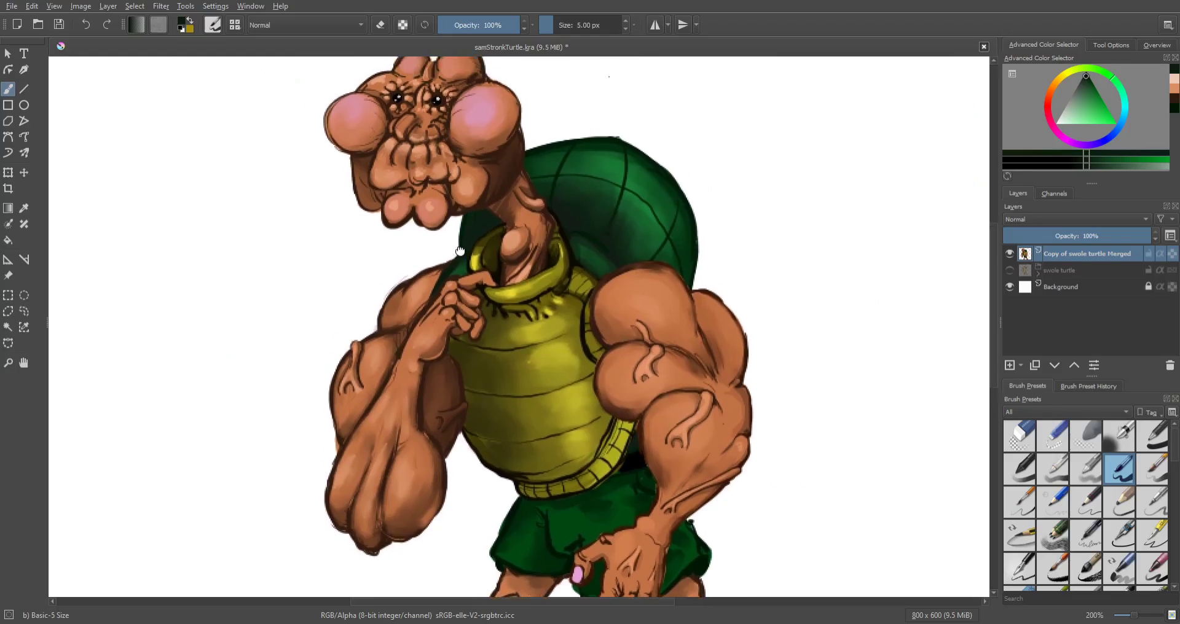
{"action": "scroll", "coordinate": [461, 250], "scroll_direction": "down", "scroll_amount": 1}
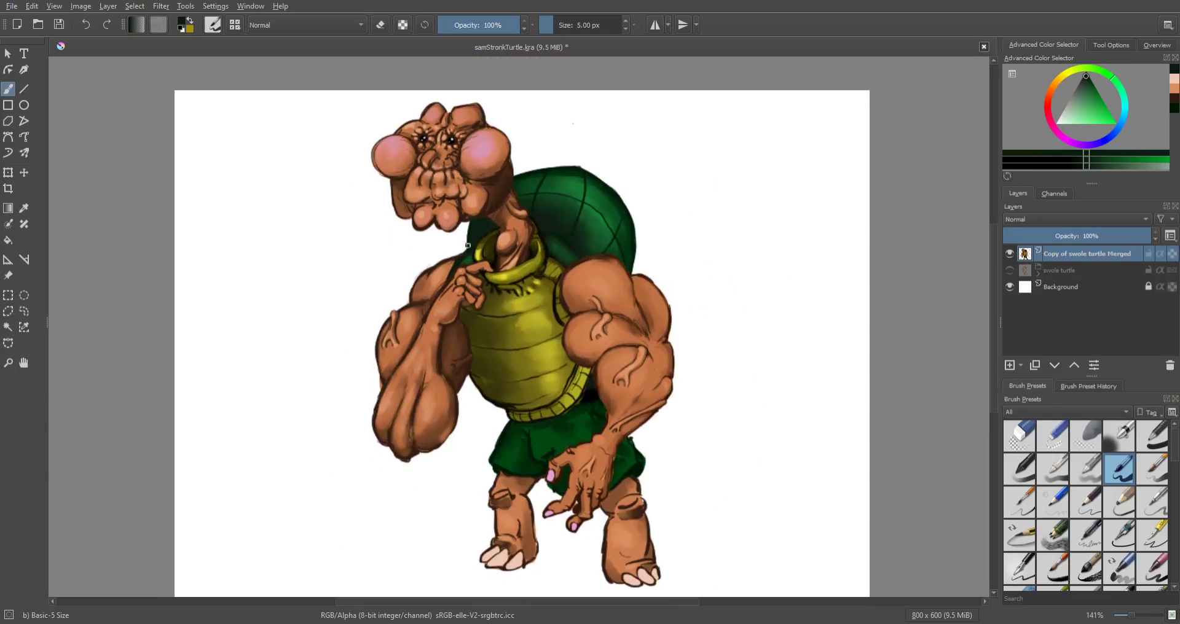
{"action": "scroll", "coordinate": [467, 246], "scroll_direction": "up", "scroll_amount": 1}
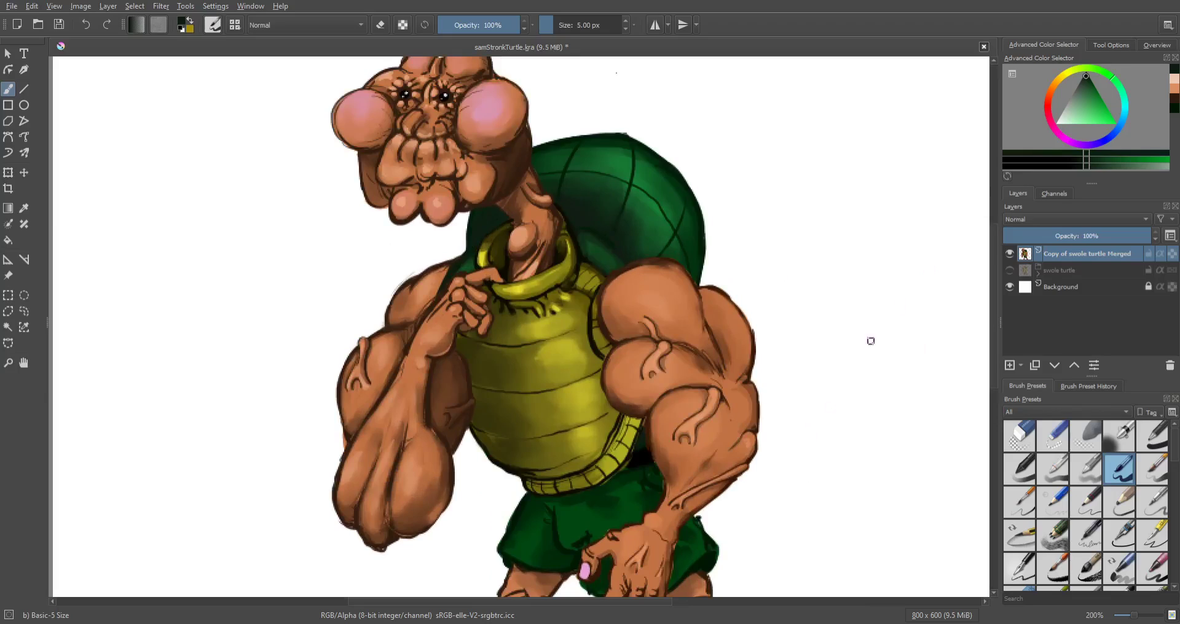
{"action": "left_click", "coordinate": [1067, 71]}
{"action": "left_click", "coordinate": [1107, 124]}
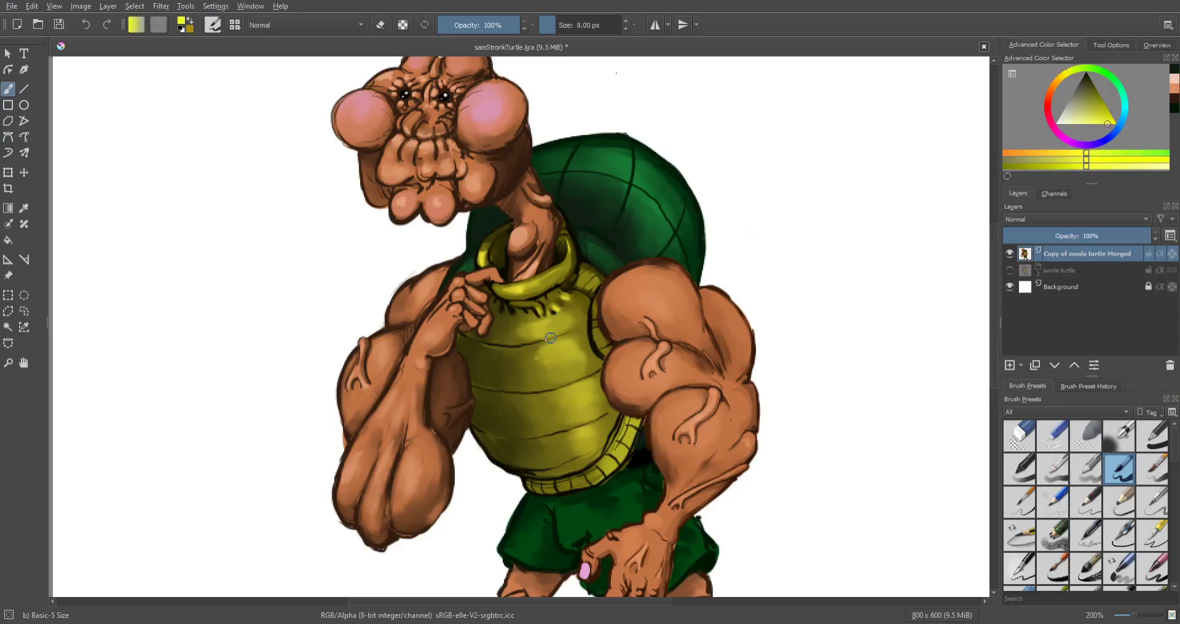
{"action": "key", "text": "bracketright"}
{"action": "key", "text": "bracketright"}
{"action": "key", "text": "bracketright"}
{"action": "key", "text": "bracketright"}
{"action": "key", "text": "bracketright"}
{"action": "key", "text": "bracketright"}
{"action": "mouse_move", "coordinate": [544, 328]}
{"action": "left_mouse_down"}
{"action": "mouse_move", "coordinate": [558, 324]}
{"action": "mouse_move", "coordinate": [570, 351]}
{"action": "left_mouse_up"}
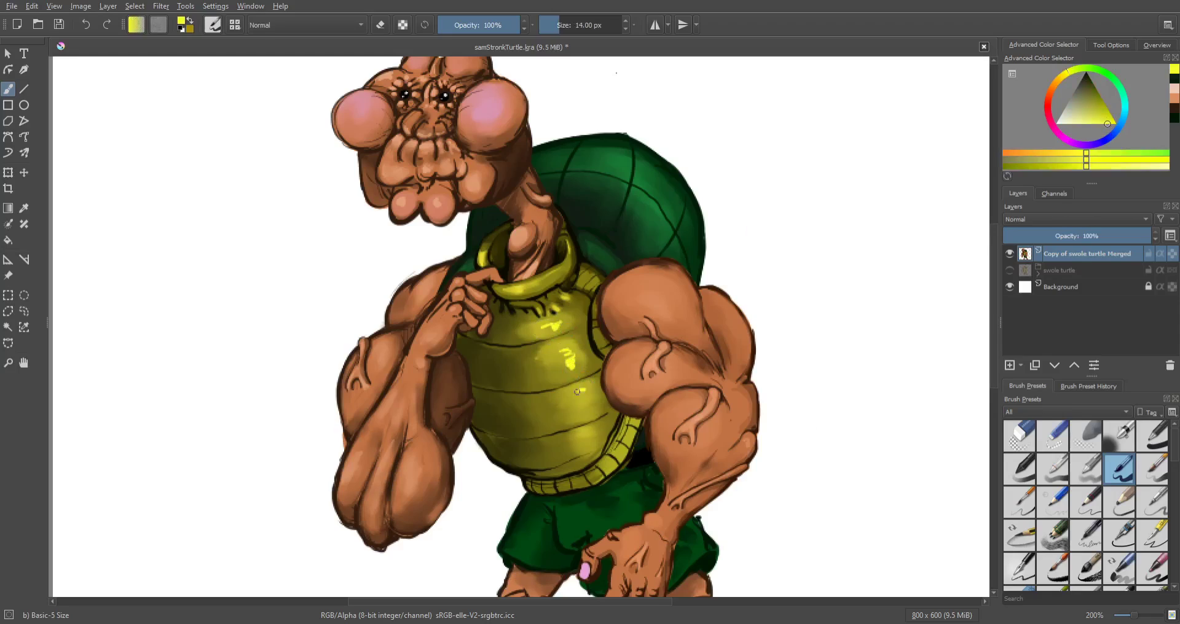
{"action": "left_click_drag", "start_coordinate": [577, 392], "coordinate": [581, 411]}
{"action": "left_click_drag", "start_coordinate": [622, 435], "coordinate": [626, 440]}
{"action": "left_click_drag", "start_coordinate": [623, 450], "coordinate": [606, 468]}
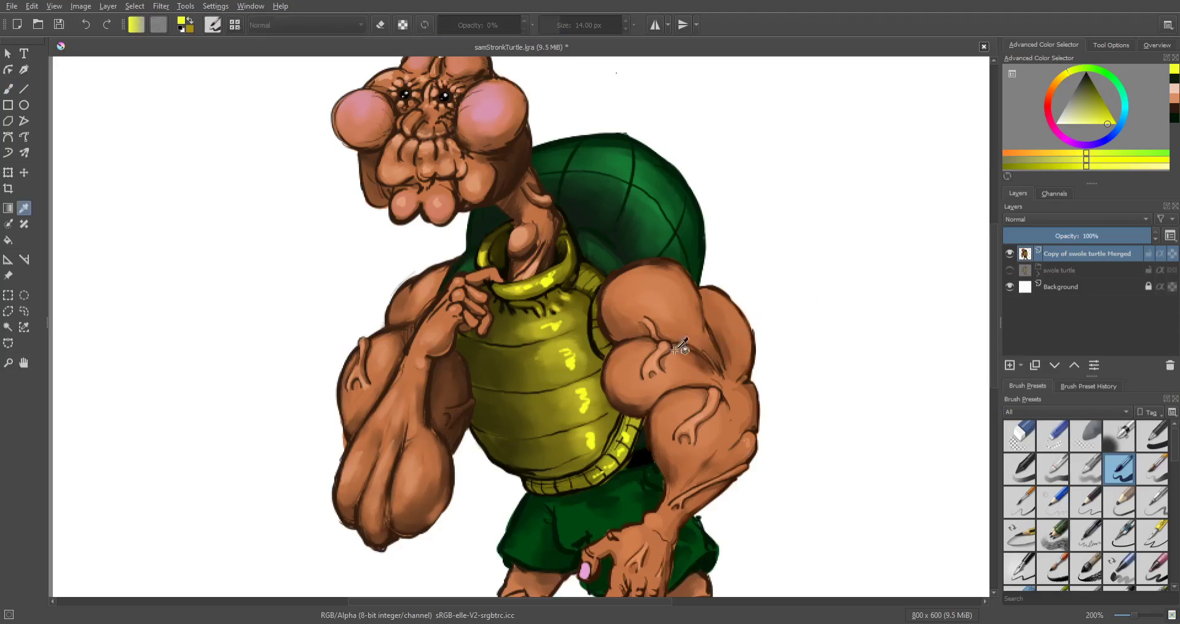
Step: Paint very pale pink highlights on the muscles of both arms and on the head and cheeks at 14 px
{"action": "left_click", "coordinate": [670, 301], "text": "ctrl"}
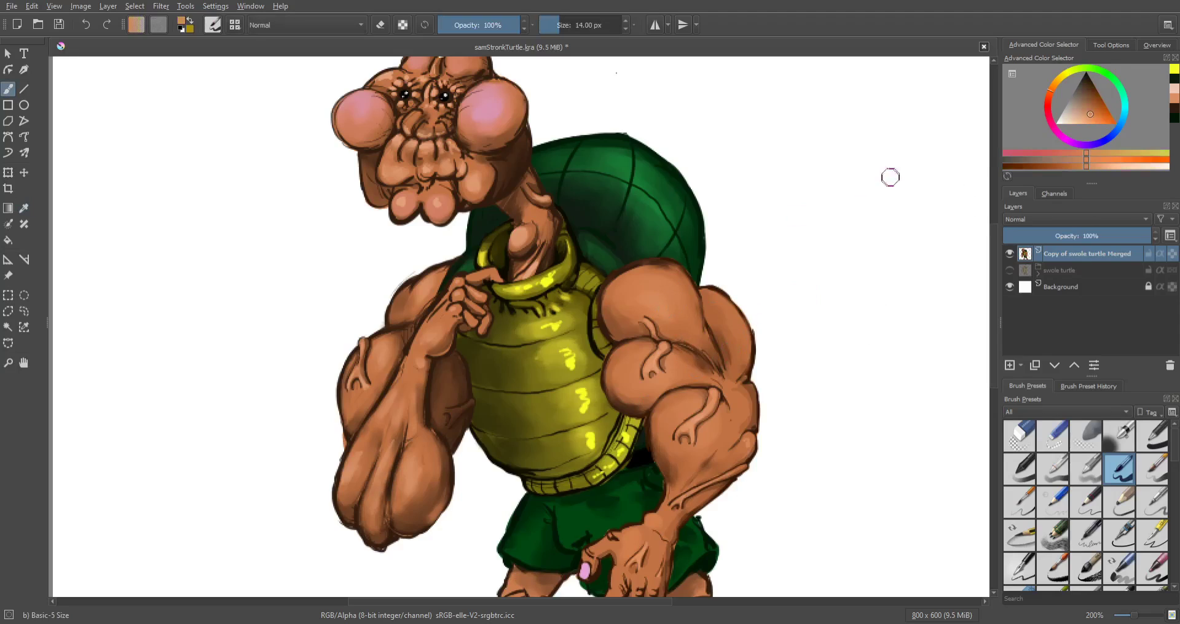
{"action": "left_click", "coordinate": [1078, 121]}
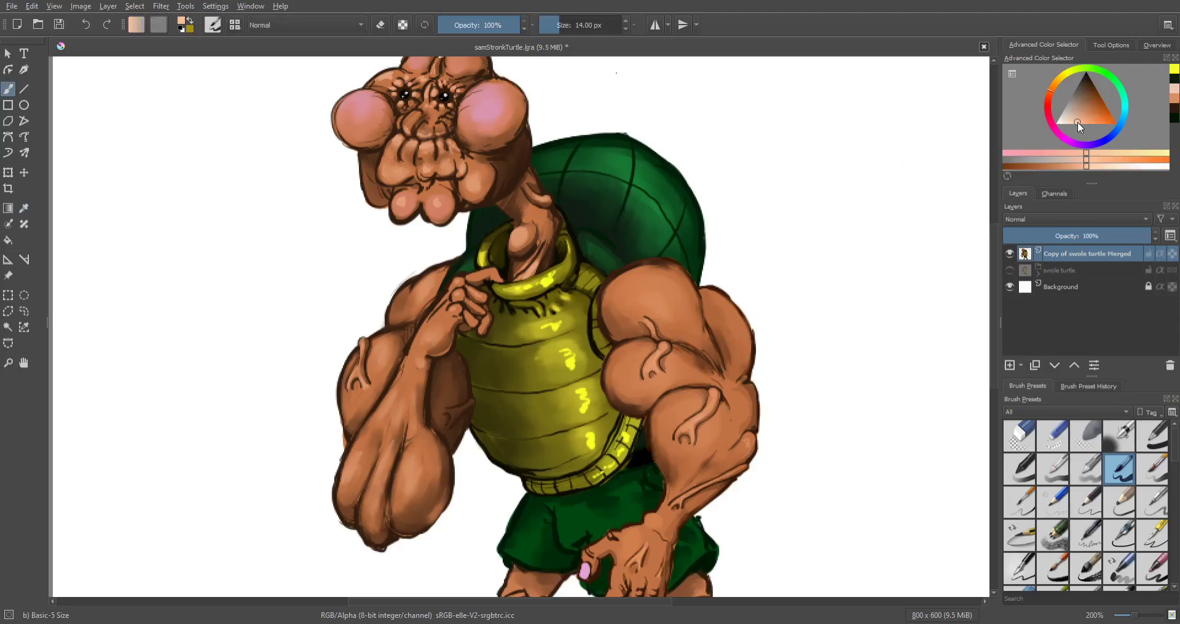
{"action": "left_click", "coordinate": [1054, 128]}
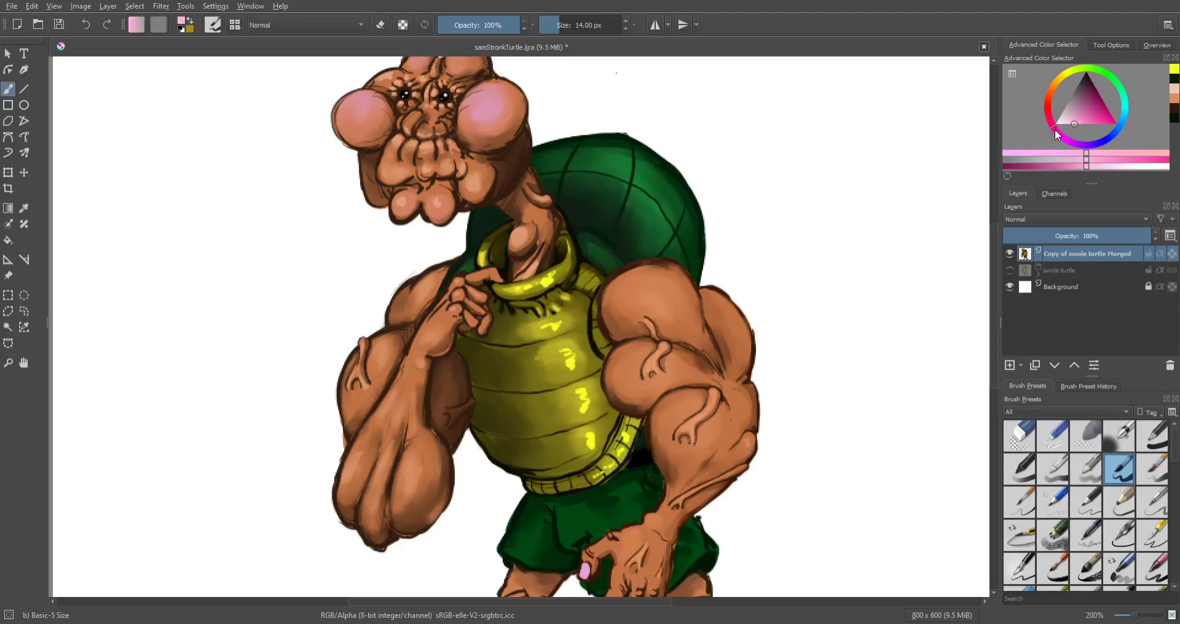
{"action": "left_click", "coordinate": [1071, 114]}
{"action": "left_click", "coordinate": [1067, 121]}
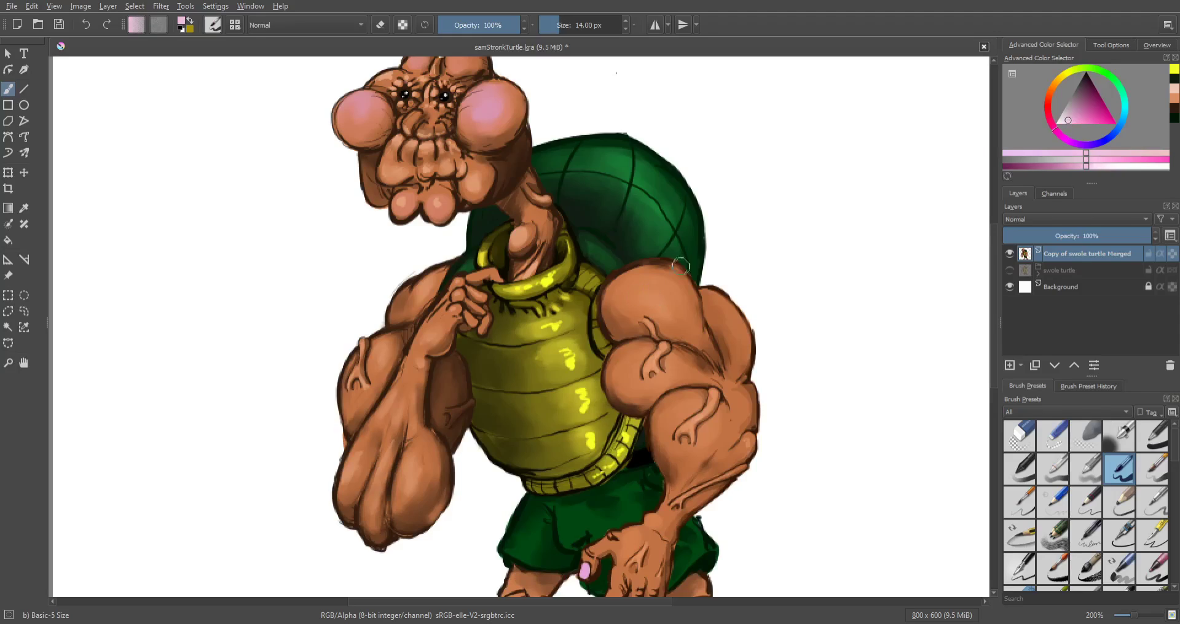
{"action": "left_click", "coordinate": [1061, 122]}
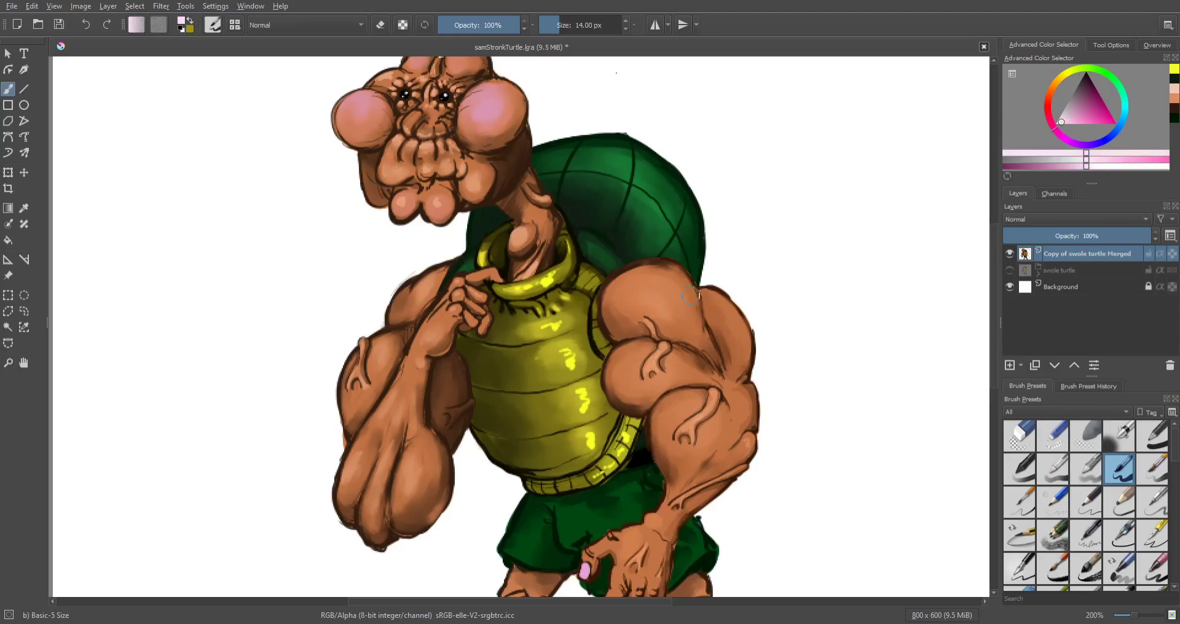
{"action": "left_click_drag", "start_coordinate": [646, 295], "coordinate": [649, 299]}
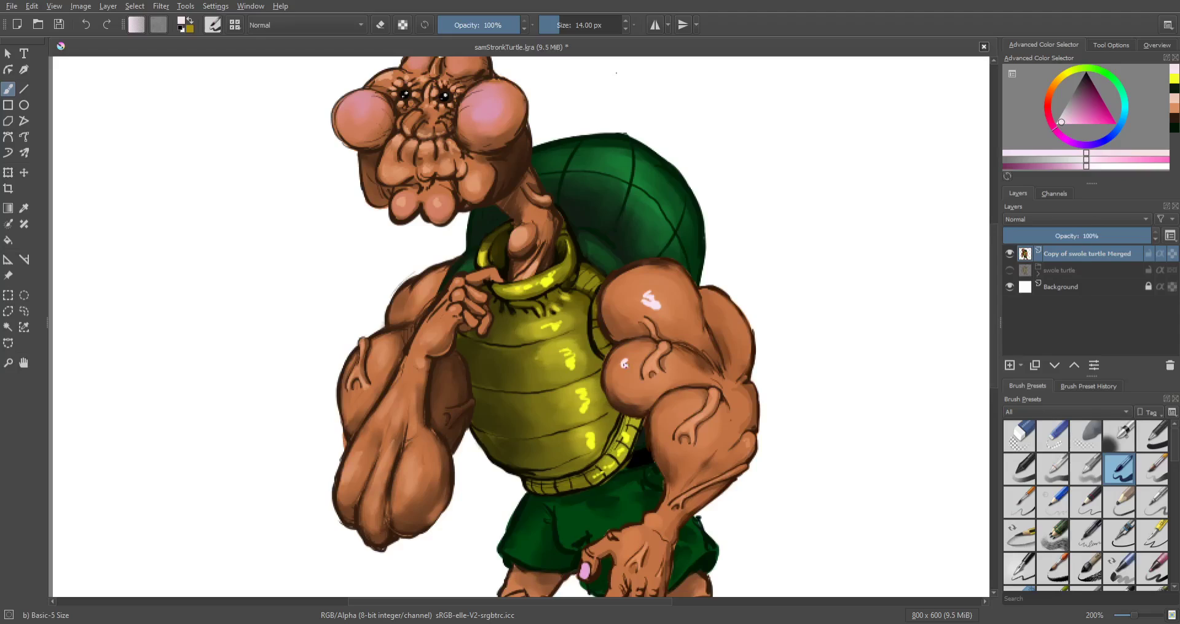
{"action": "left_click", "coordinate": [624, 364]}
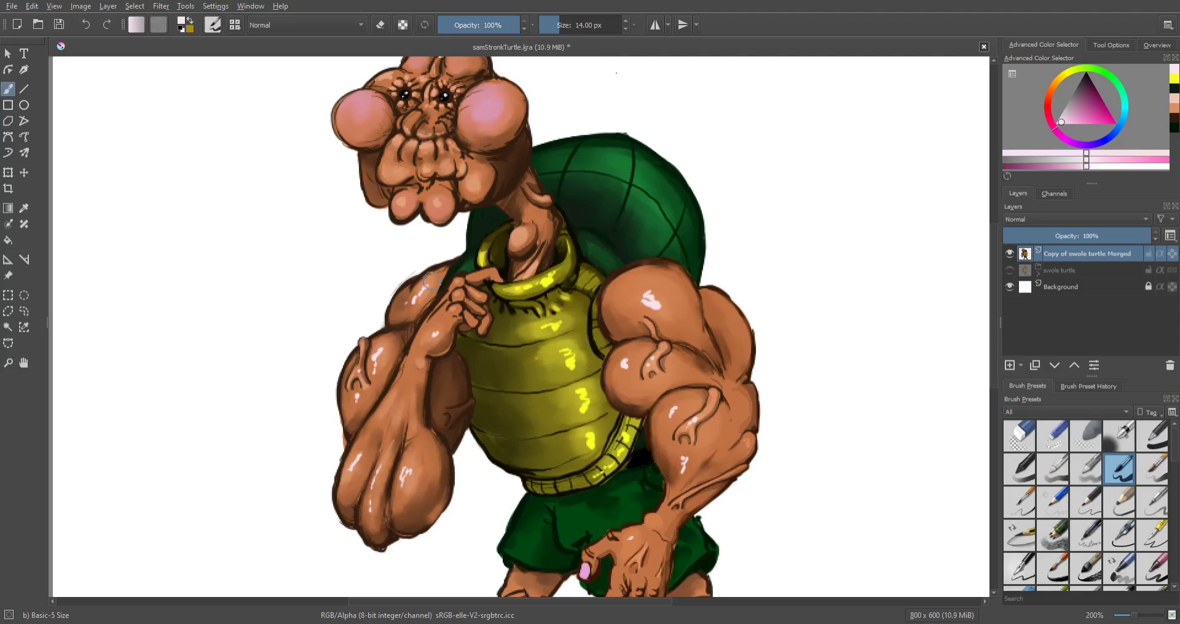
{"action": "scroll", "coordinate": [965, 256], "scroll_direction": "up", "scroll_amount": 2}
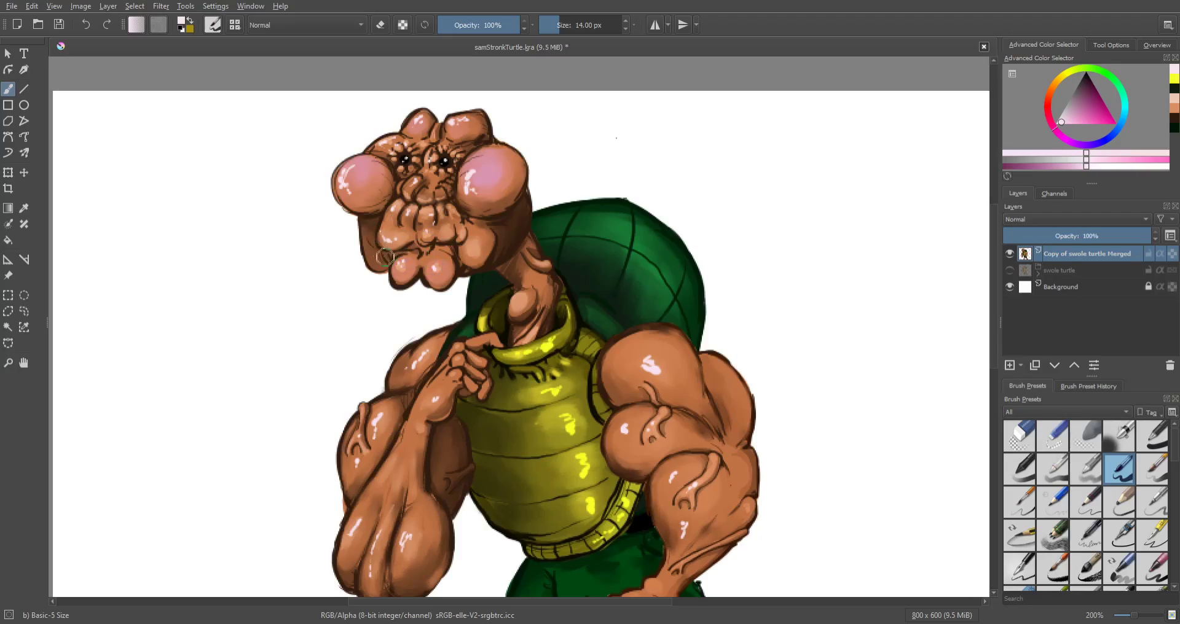
Step: Paint bright green highlights across the upper shell segments, its outer edge and the area just above the lowered arm's shoulder
{"action": "scroll", "coordinate": [994, 344], "scroll_direction": "down", "scroll_amount": 5}
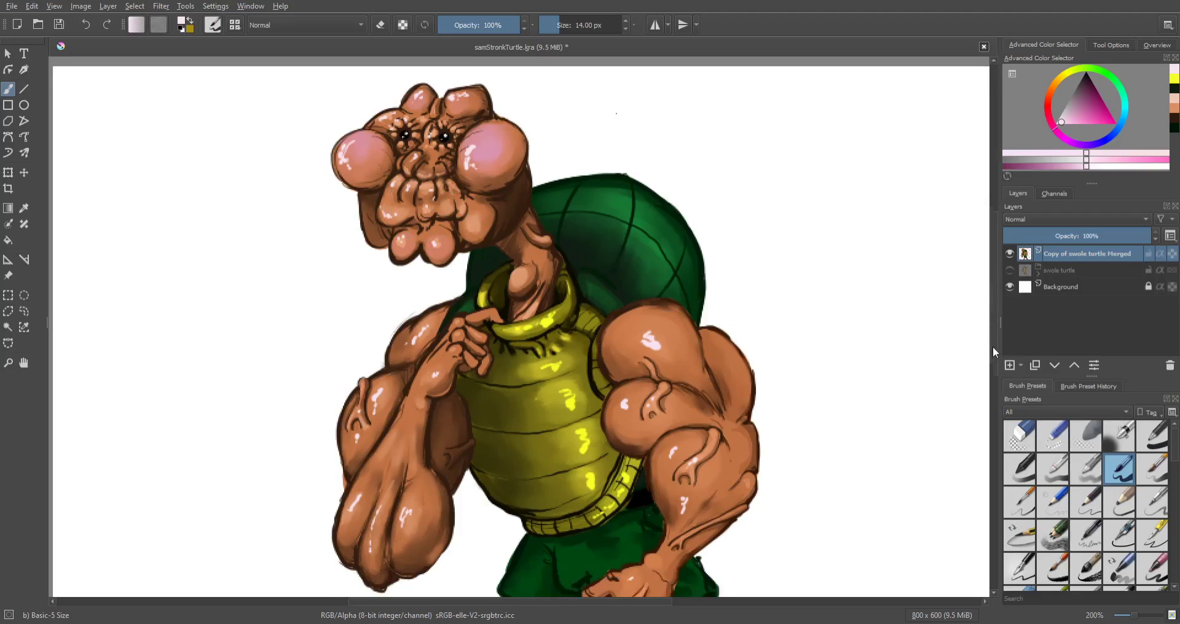
{"action": "left_click", "coordinate": [1111, 83]}
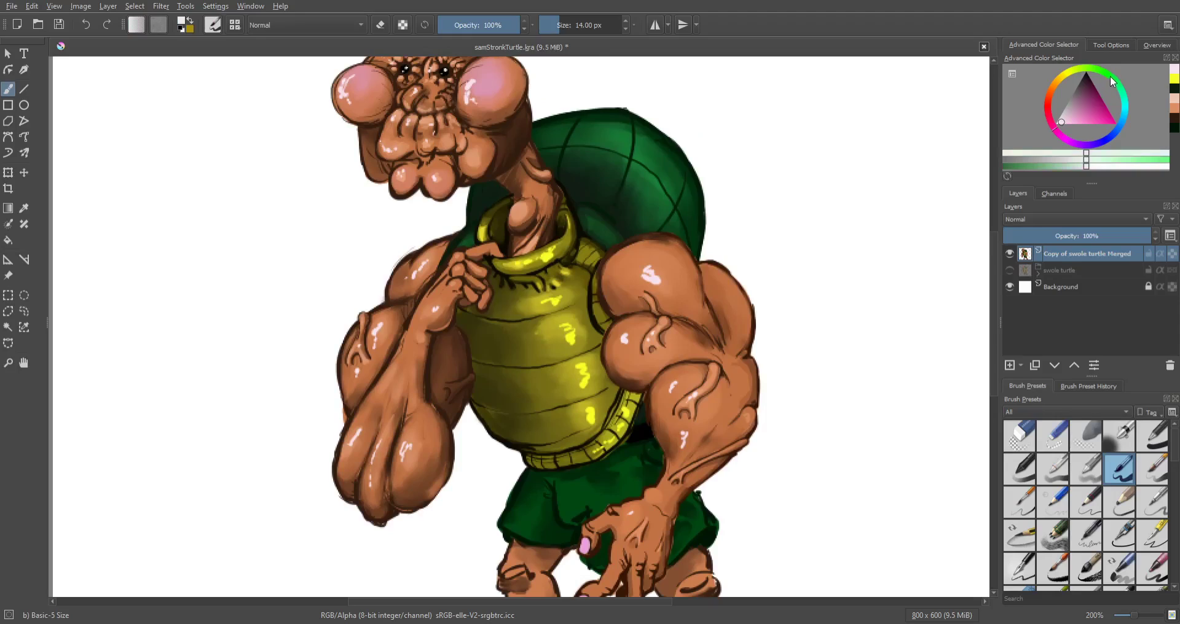
{"action": "left_click", "coordinate": [1099, 125]}
{"action": "left_click", "coordinate": [1105, 124]}
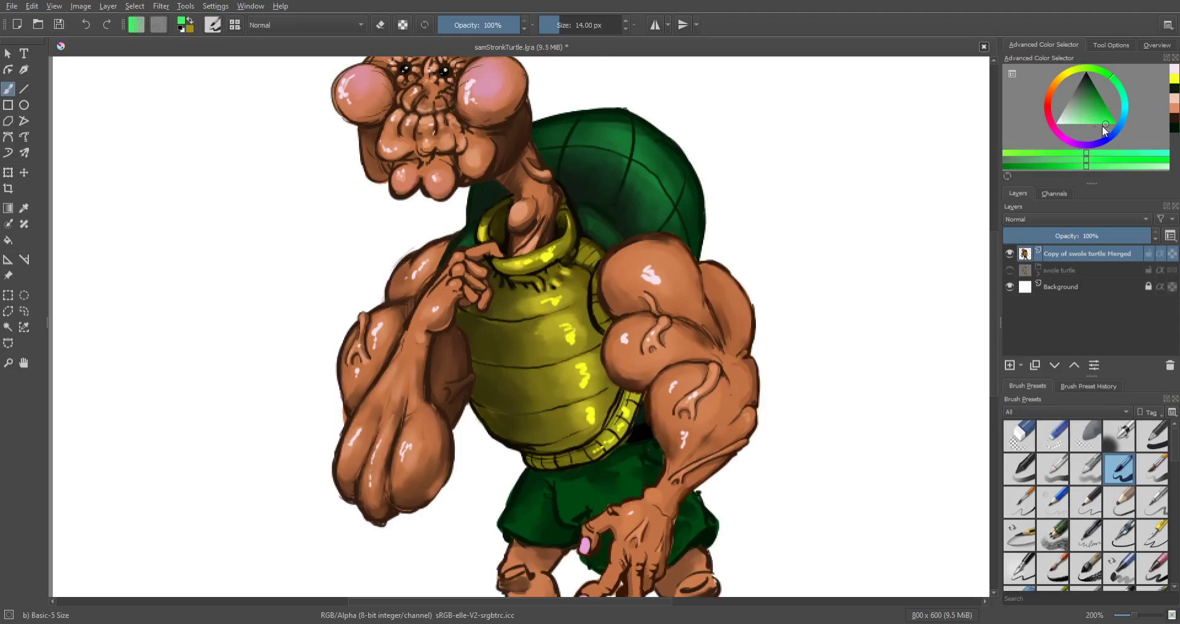
{"action": "left_click", "coordinate": [625, 133]}
{"action": "mouse_move", "coordinate": [627, 128]}
{"action": "left_mouse_down"}
{"action": "mouse_move", "coordinate": [619, 173]}
{"action": "mouse_move", "coordinate": [649, 176]}
{"action": "mouse_move", "coordinate": [632, 191]}
{"action": "mouse_move", "coordinate": [636, 158]}
{"action": "left_mouse_up"}
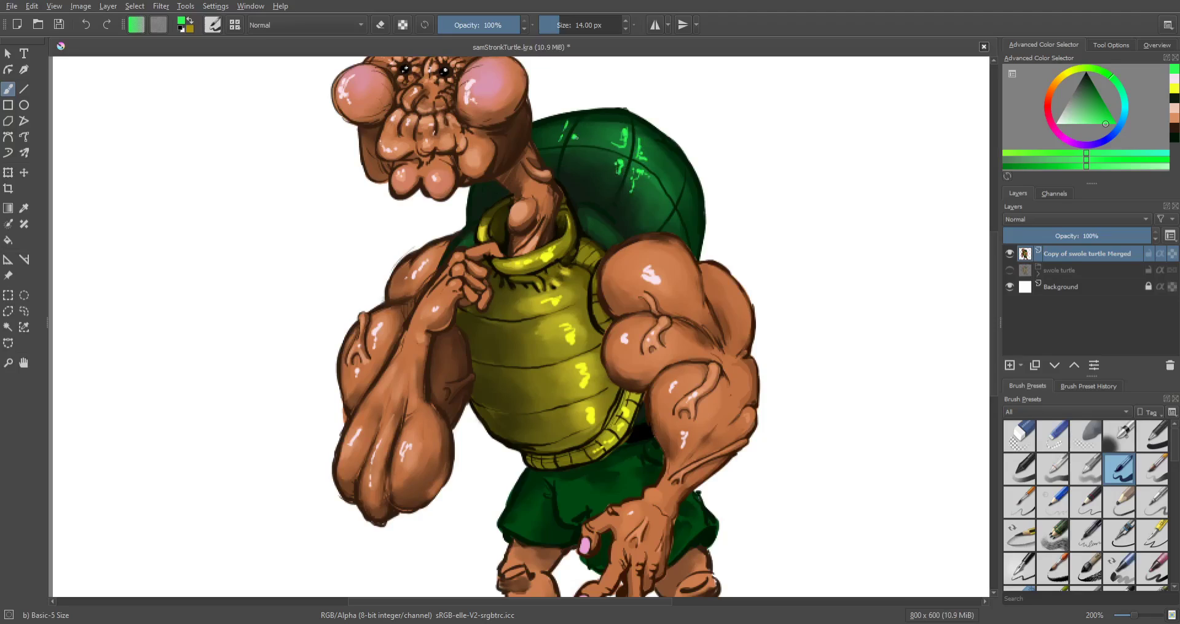
{"action": "left_click_drag", "start_coordinate": [674, 220], "coordinate": [685, 211]}
{"action": "left_click_drag", "start_coordinate": [590, 224], "coordinate": [610, 232]}
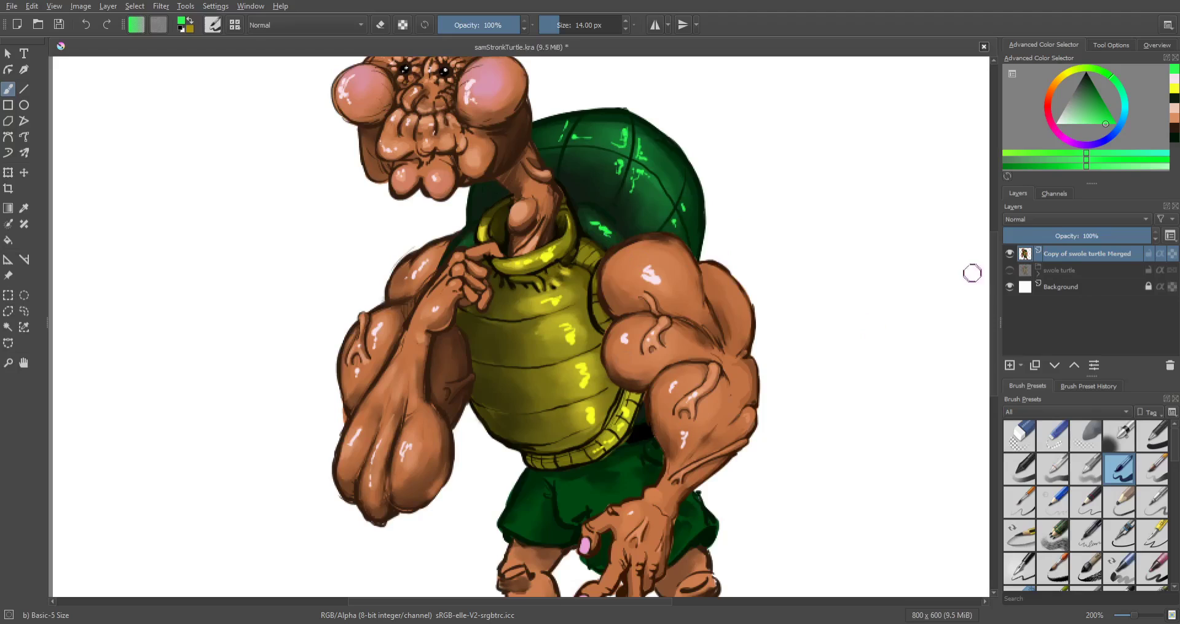
Step: Paint medium green highlights on the folds of the dark green shorts
{"action": "left_click_drag", "start_coordinate": [996, 273], "coordinate": [998, 329]}
{"action": "left_click", "coordinate": [1098, 100]}
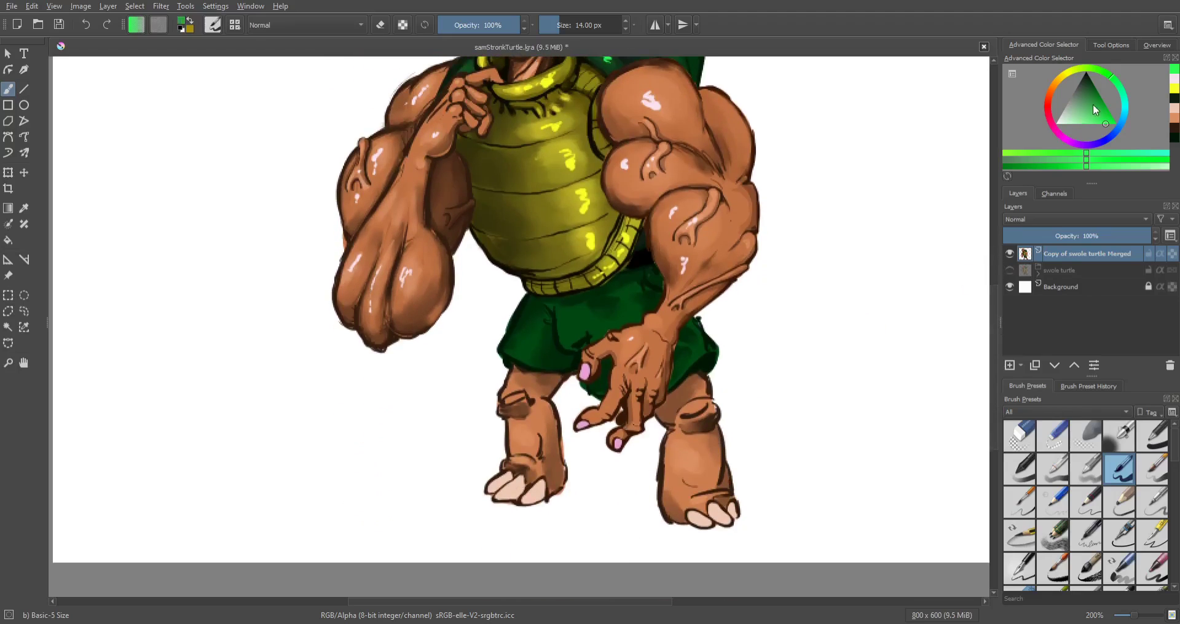
{"action": "left_click_drag", "start_coordinate": [567, 318], "coordinate": [571, 333]}
{"action": "left_click_drag", "start_coordinate": [624, 294], "coordinate": [627, 312]}
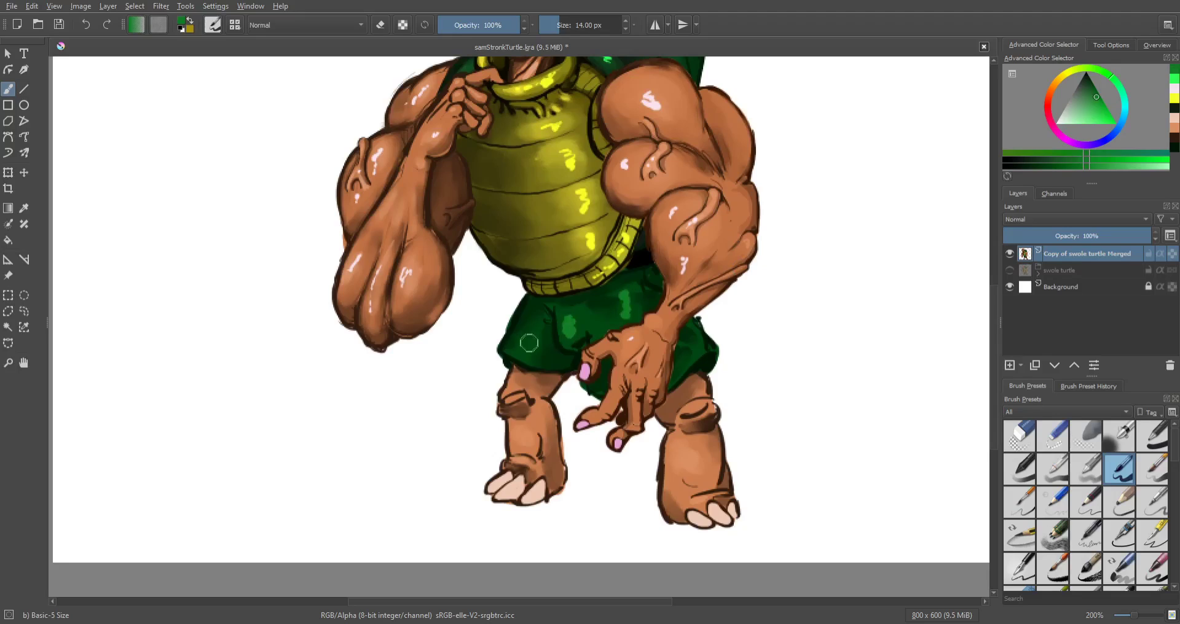
{"action": "left_click_drag", "start_coordinate": [527, 332], "coordinate": [527, 351]}
Step: Blend the highlights on the shorts using Blender Textured Soft at 20 px and 82% opacity
{"action": "left_click_drag", "start_coordinate": [1174, 457], "coordinate": [1170, 518]}
{"action": "left_click", "coordinate": [1054, 547]}
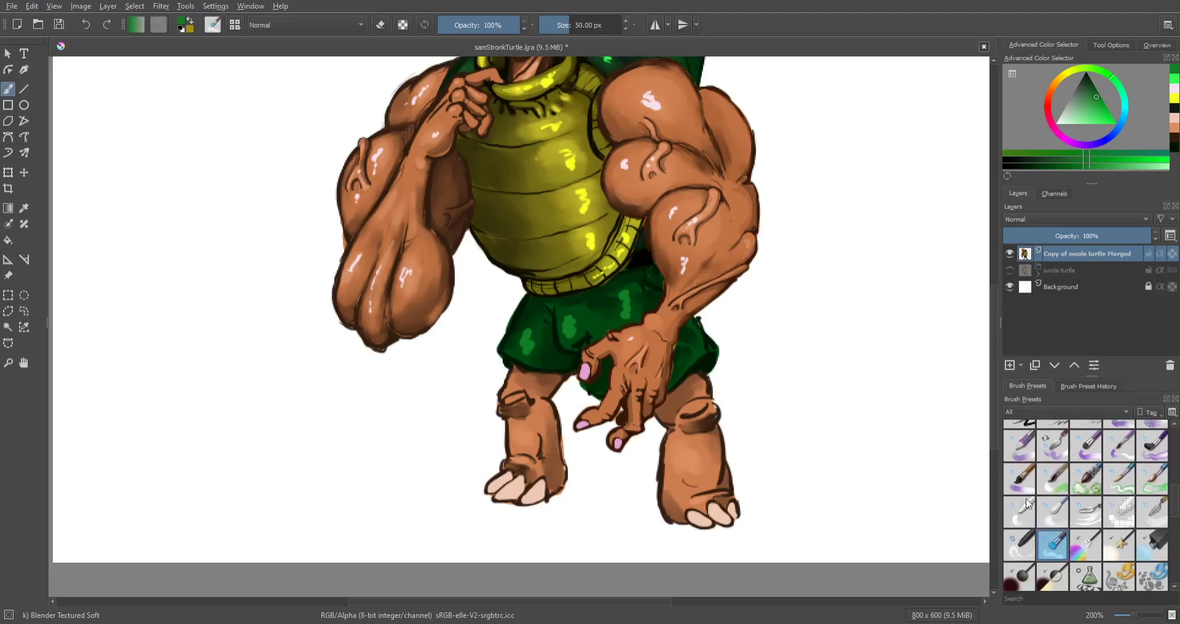
{"action": "key", "text": "bracketleft"}
{"action": "key", "text": "bracketleft"}
{"action": "key", "text": "bracketleft"}
{"action": "key", "text": "bracketleft"}
{"action": "key", "text": "bracketleft"}
{"action": "key", "text": "bracketleft"}
{"action": "key", "text": "bracketleft"}
{"action": "key", "text": "bracketleft"}
{"action": "key", "text": "bracketleft"}
{"action": "key", "text": "bracketleft"}
{"action": "key", "text": "bracketleft"}
{"action": "key", "text": "bracketleft"}
{"action": "left_click", "coordinate": [505, 24]}
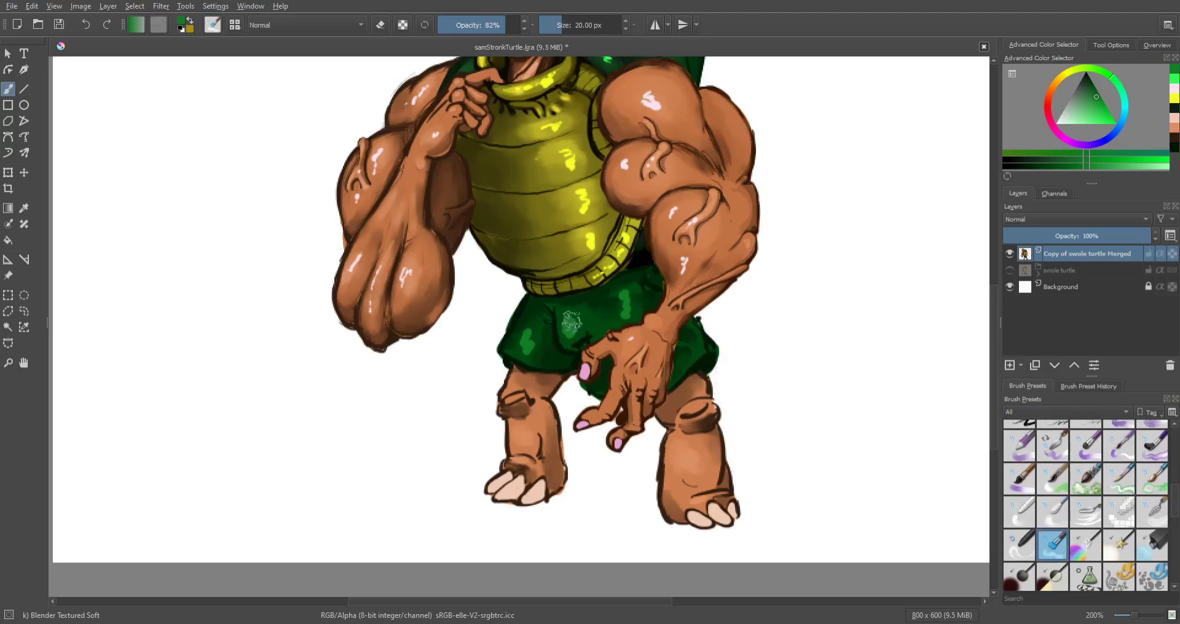
{"action": "left_click_drag", "start_coordinate": [571, 322], "coordinate": [573, 330]}
{"action": "mouse_move", "coordinate": [631, 301]}
{"action": "left_mouse_down"}
{"action": "mouse_move", "coordinate": [620, 303]}
{"action": "mouse_move", "coordinate": [625, 316]}
{"action": "mouse_move", "coordinate": [522, 349]}
{"action": "left_mouse_up"}
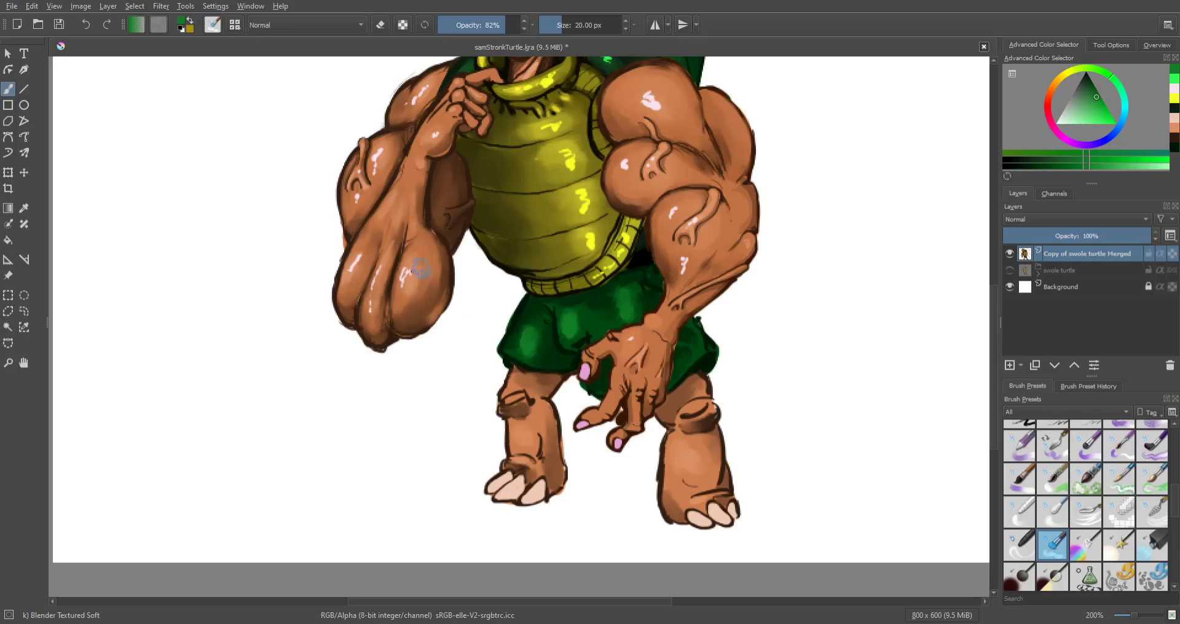
Step: Soften the pale highlights on the raised arm's forearm, upper arm and shoulder with the blender at 16 px
{"action": "key", "text": "bracketleft"}
{"action": "left_click_drag", "start_coordinate": [409, 276], "coordinate": [411, 269]}
{"action": "left_click_drag", "start_coordinate": [370, 312], "coordinate": [389, 240]}
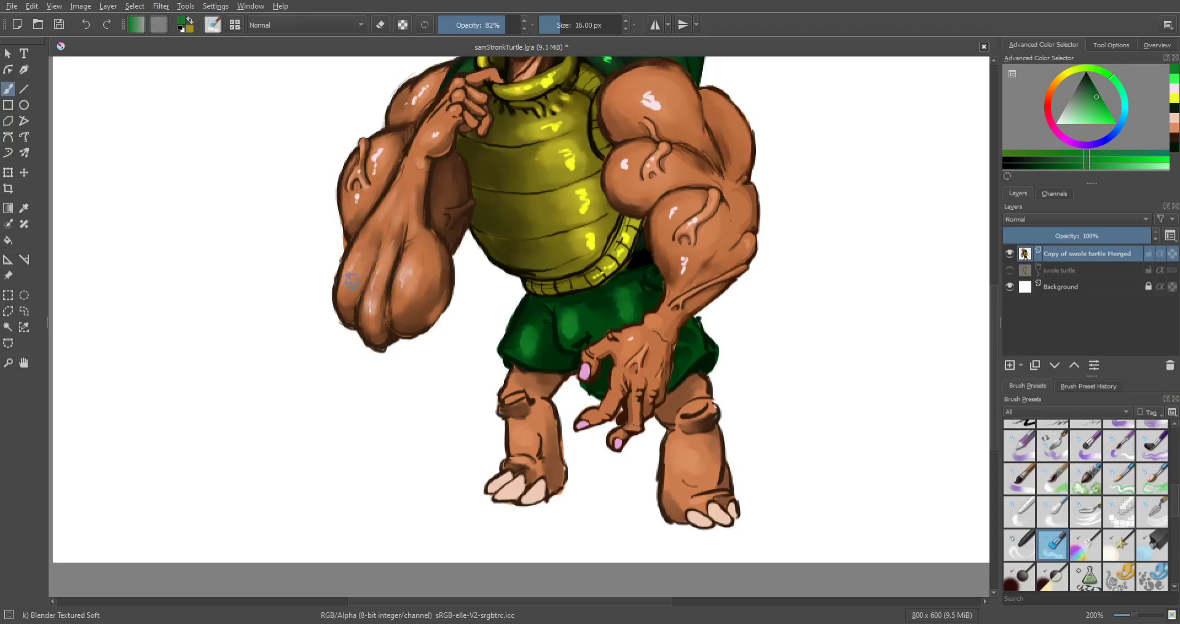
{"action": "left_click_drag", "start_coordinate": [354, 265], "coordinate": [361, 256]}
{"action": "mouse_move", "coordinate": [356, 203]}
{"action": "left_mouse_down"}
{"action": "mouse_move", "coordinate": [398, 166]}
{"action": "mouse_move", "coordinate": [371, 176]}
{"action": "mouse_move", "coordinate": [381, 153]}
{"action": "left_mouse_up"}
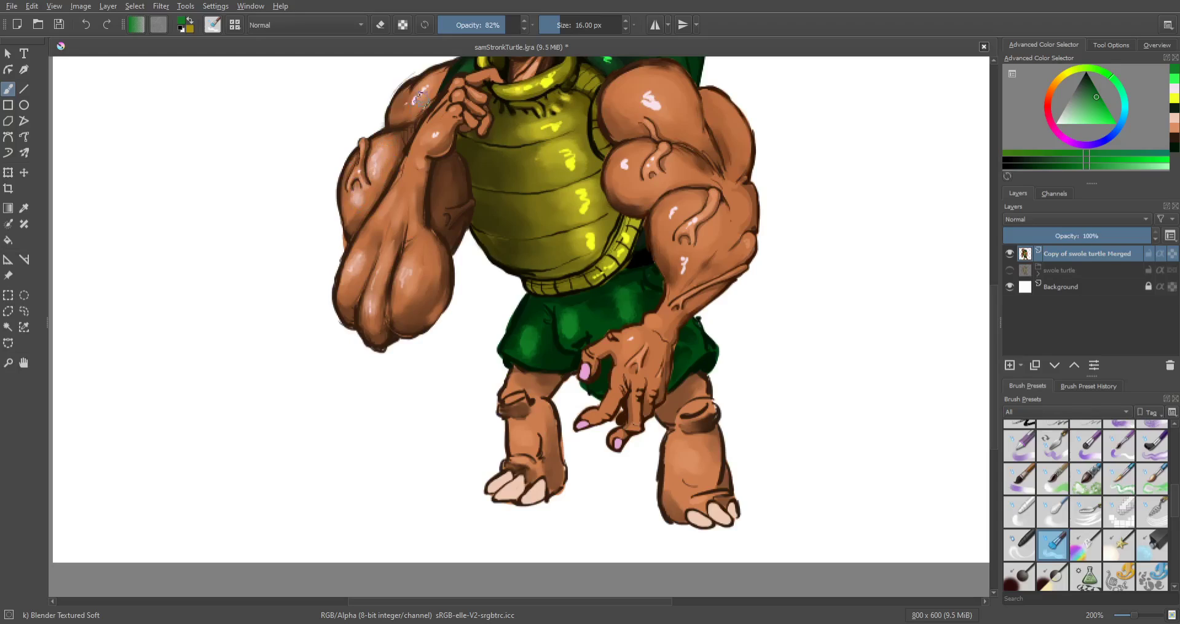
{"action": "left_click_drag", "start_coordinate": [420, 97], "coordinate": [430, 86]}
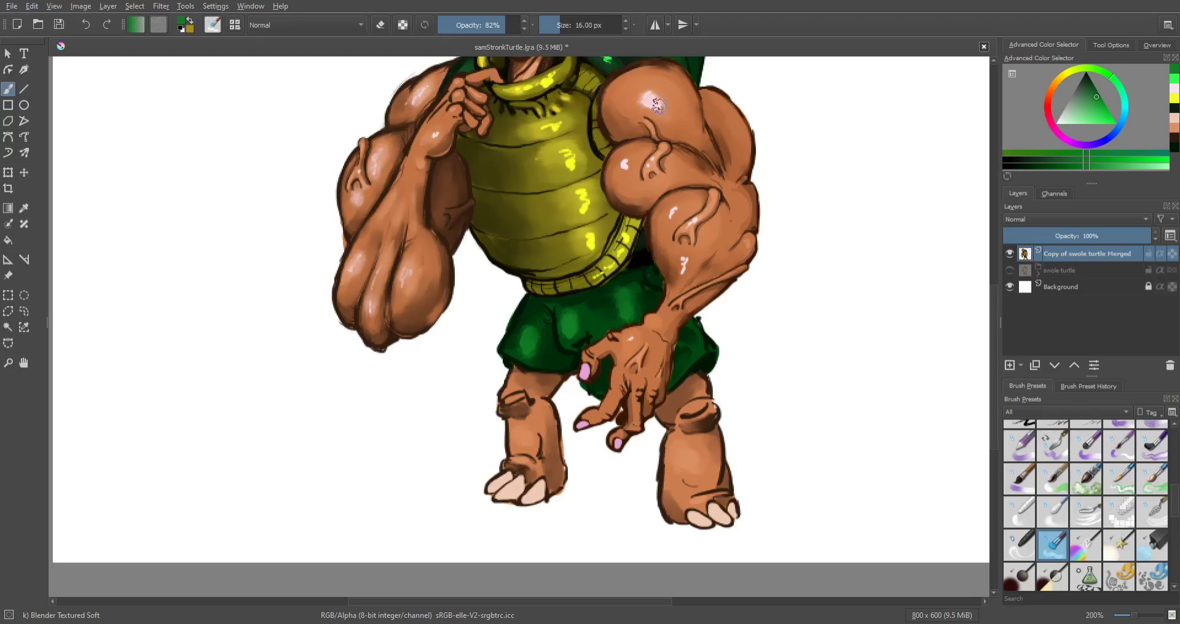
Step: Soften the pale highlights on the lowered arm's shoulder, biceps and forearm muscles
{"action": "left_click_drag", "start_coordinate": [658, 104], "coordinate": [685, 91]}
{"action": "left_click_drag", "start_coordinate": [628, 160], "coordinate": [664, 150]}
{"action": "mouse_move", "coordinate": [680, 225]}
{"action": "left_mouse_down"}
{"action": "mouse_move", "coordinate": [685, 204]}
{"action": "mouse_move", "coordinate": [707, 228]}
{"action": "mouse_move", "coordinate": [692, 230]}
{"action": "mouse_move", "coordinate": [702, 218]}
{"action": "left_mouse_up"}
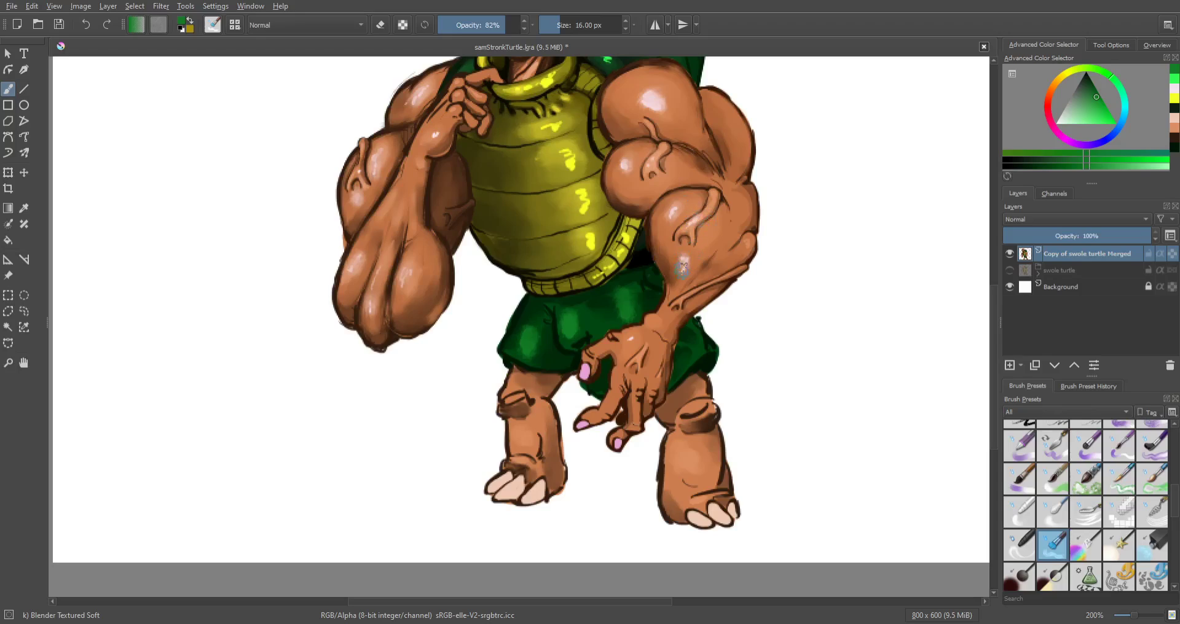
Step: Blend the bright yellow highlights into the yellow belly plates
{"action": "scroll", "coordinate": [994, 301], "scroll_direction": "up", "scroll_amount": 1}
{"action": "scroll", "coordinate": [994, 299], "scroll_direction": "up", "scroll_amount": 3}
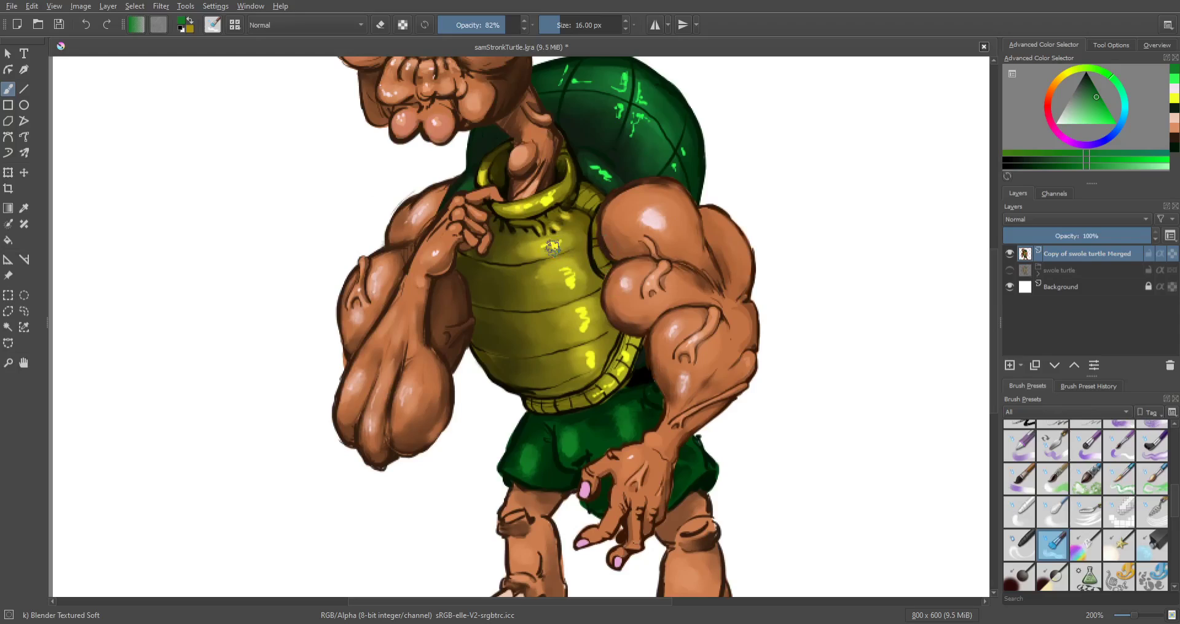
{"action": "mouse_move", "coordinate": [566, 272]}
{"action": "left_mouse_down"}
{"action": "mouse_move", "coordinate": [592, 310]}
{"action": "mouse_move", "coordinate": [578, 325]}
{"action": "mouse_move", "coordinate": [590, 356]}
{"action": "left_mouse_up"}
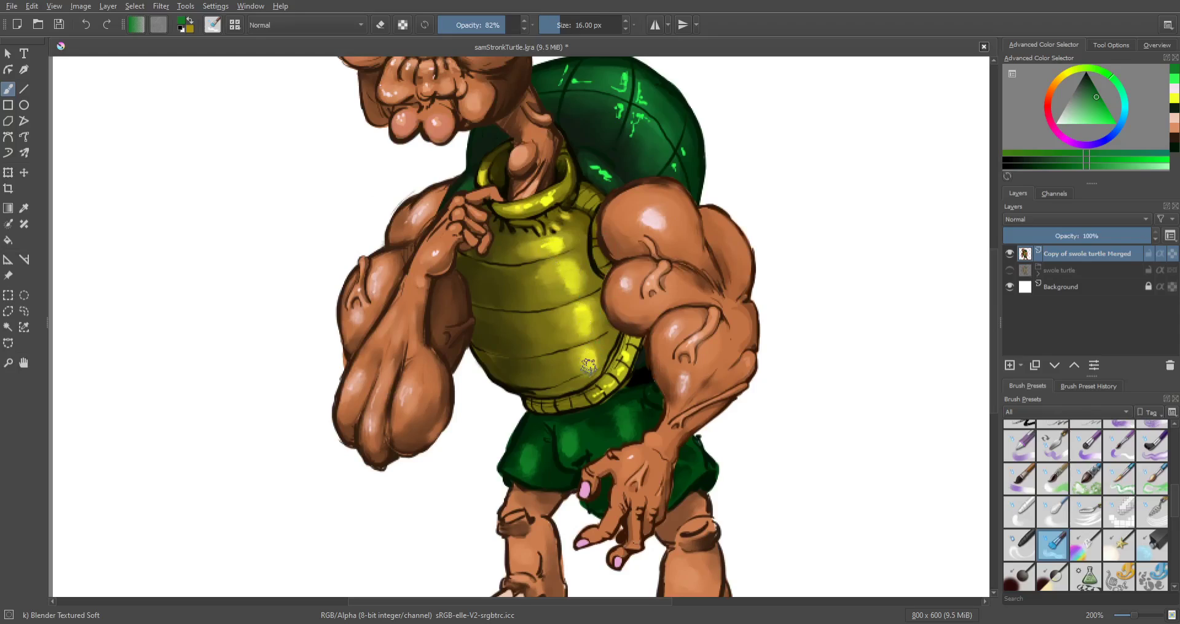
Step: Blend the bright green highlights into the shell
{"action": "scroll", "coordinate": [993, 292], "scroll_direction": "up", "scroll_amount": 5}
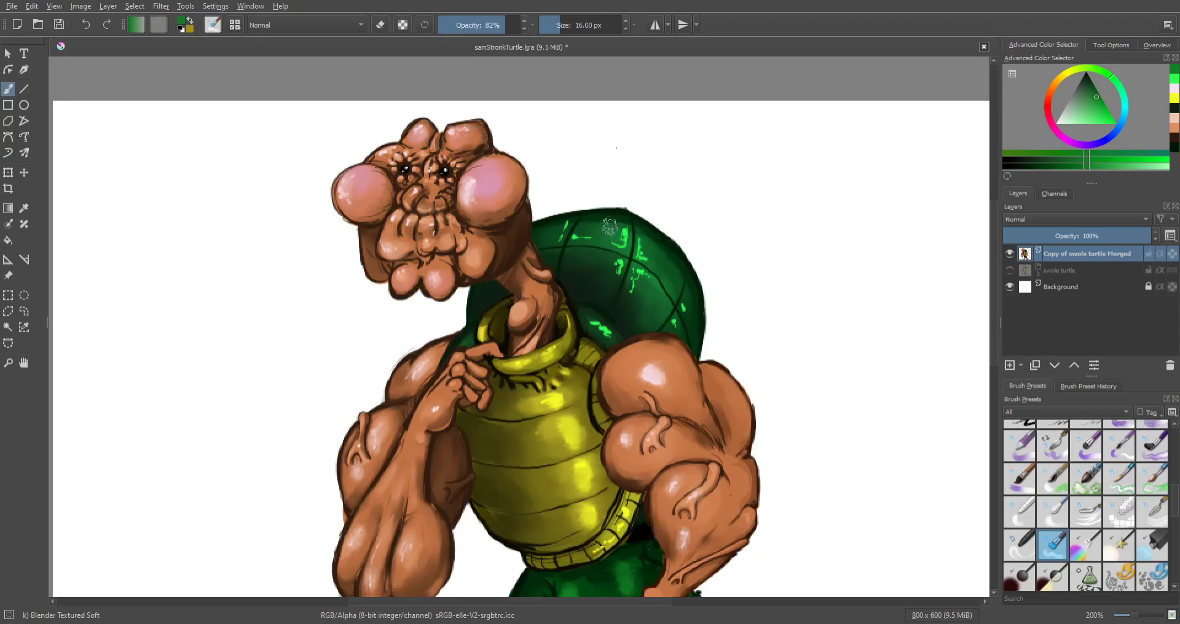
{"action": "mouse_move", "coordinate": [616, 241]}
{"action": "left_mouse_down"}
{"action": "mouse_move", "coordinate": [648, 257]}
{"action": "mouse_move", "coordinate": [643, 240]}
{"action": "mouse_move", "coordinate": [651, 263]}
{"action": "left_mouse_up"}
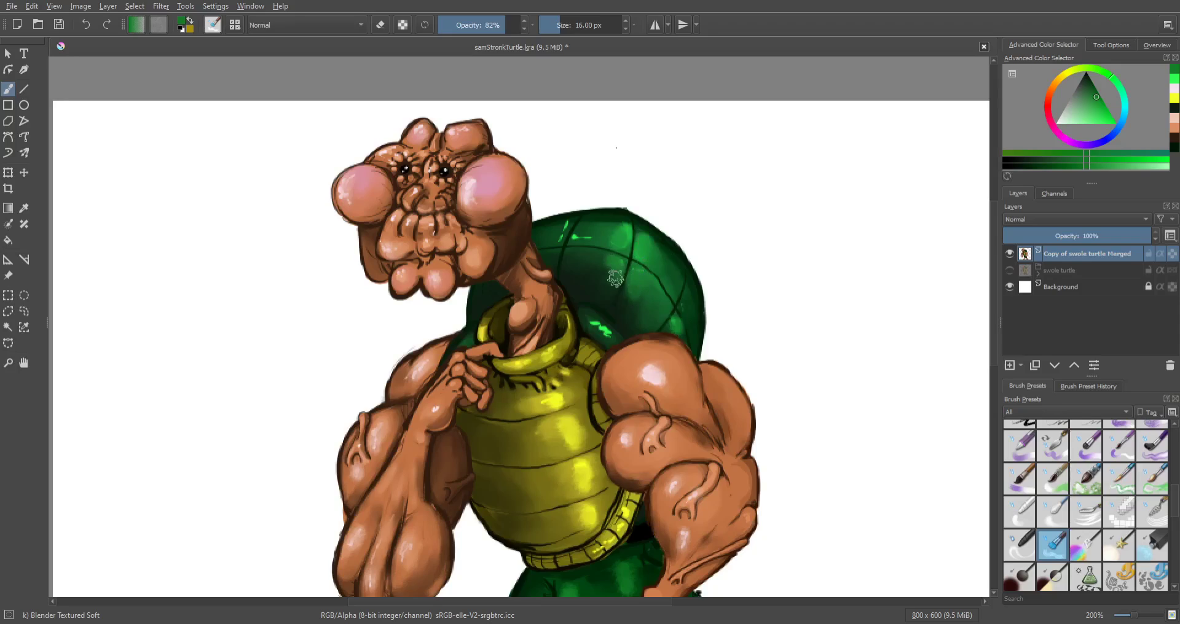
{"action": "mouse_move", "coordinate": [604, 299]}
{"action": "left_mouse_down"}
{"action": "mouse_move", "coordinate": [598, 328]}
{"action": "mouse_move", "coordinate": [588, 319]}
{"action": "mouse_move", "coordinate": [604, 334]}
{"action": "mouse_move", "coordinate": [588, 316]}
{"action": "mouse_move", "coordinate": [607, 328]}
{"action": "mouse_move", "coordinate": [587, 327]}
{"action": "mouse_move", "coordinate": [616, 345]}
{"action": "left_mouse_up"}
{"action": "key", "text": "ctrl+z"}
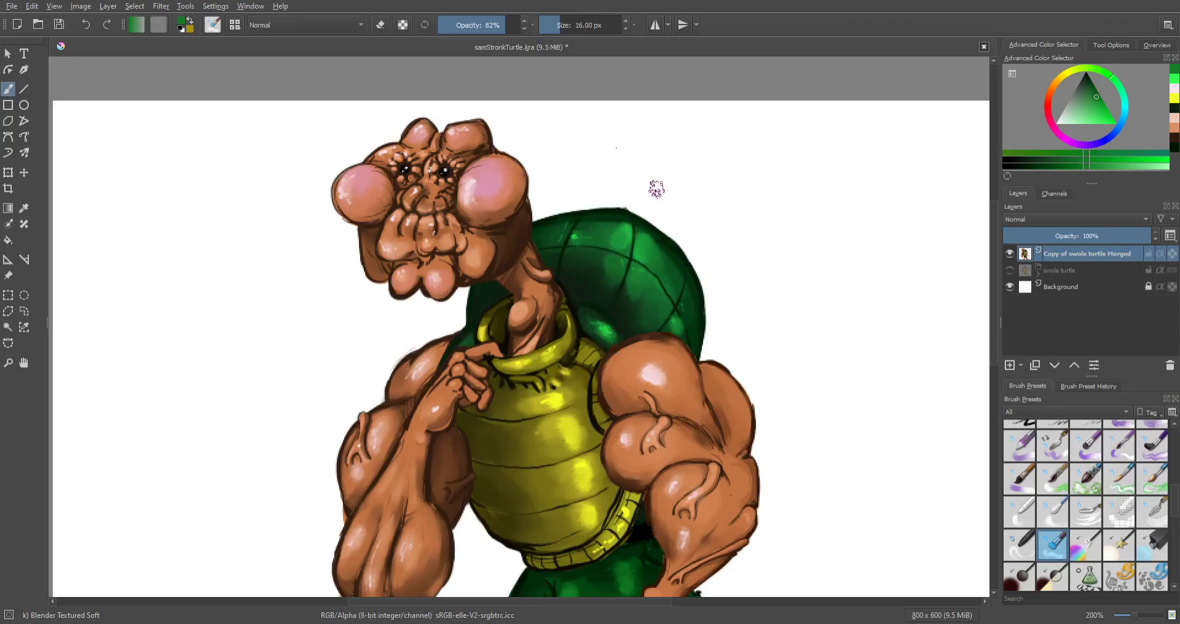
Step: Save the file, then move the merged turtle slightly left and down on the canvas
{"action": "key", "text": "ctrl+s"}
{"action": "key", "text": "1"}
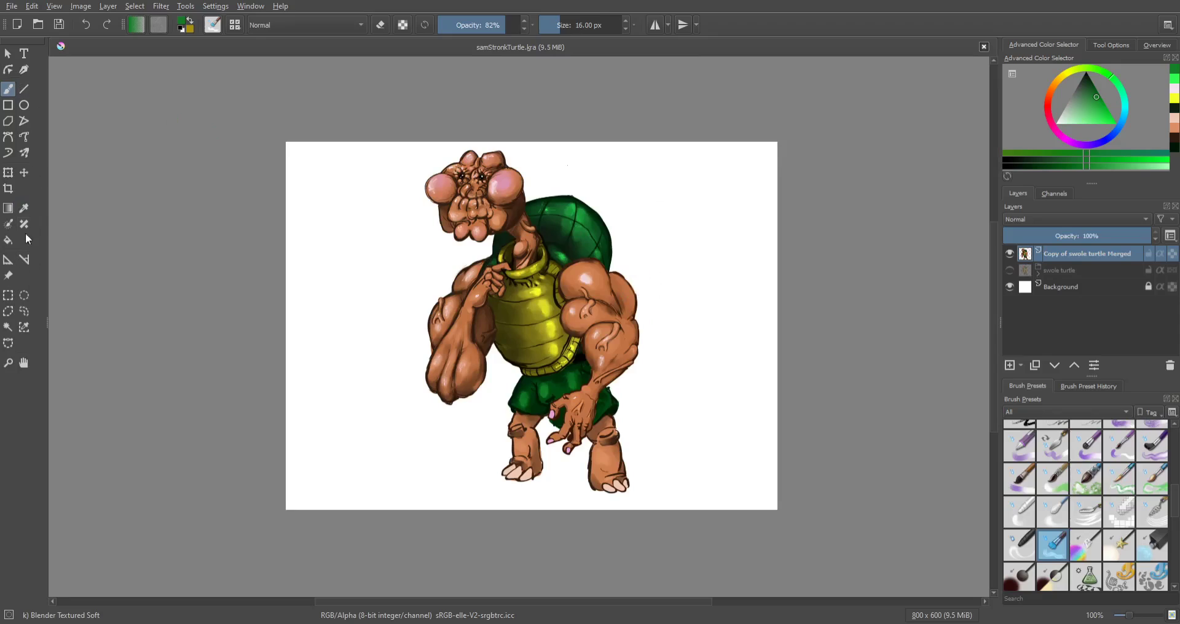
{"action": "left_click", "coordinate": [24, 173]}
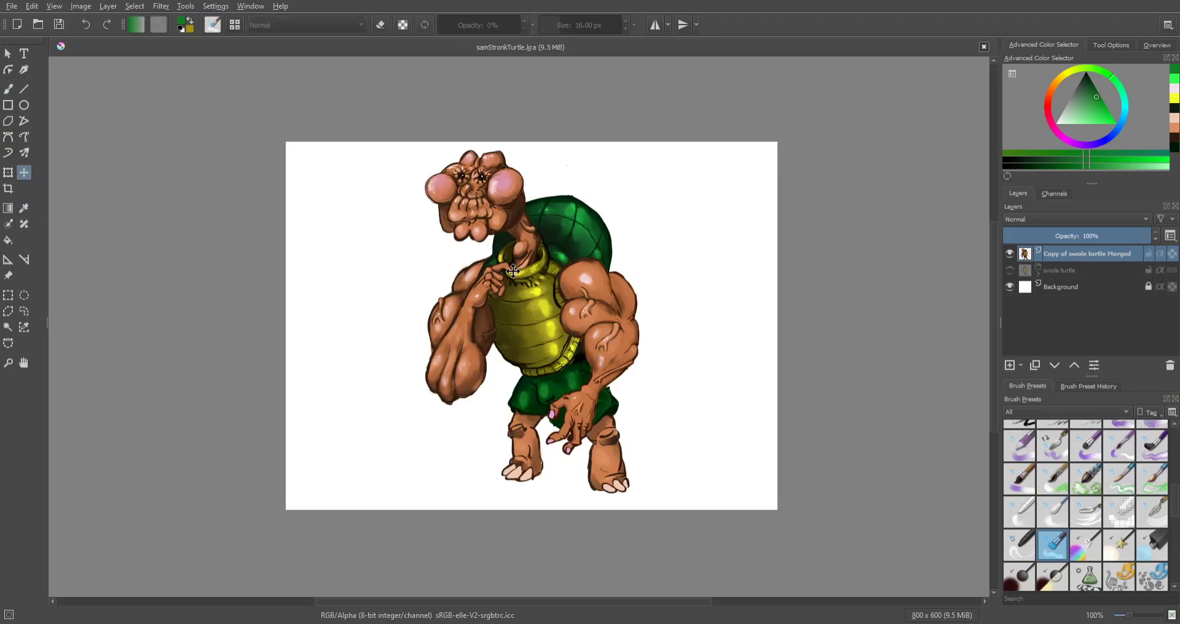
{"action": "mouse_move", "coordinate": [508, 271]}
{"action": "left_mouse_down"}
{"action": "mouse_move", "coordinate": [414, 269]}
{"action": "mouse_move", "coordinate": [505, 276]}
{"action": "left_mouse_up"}
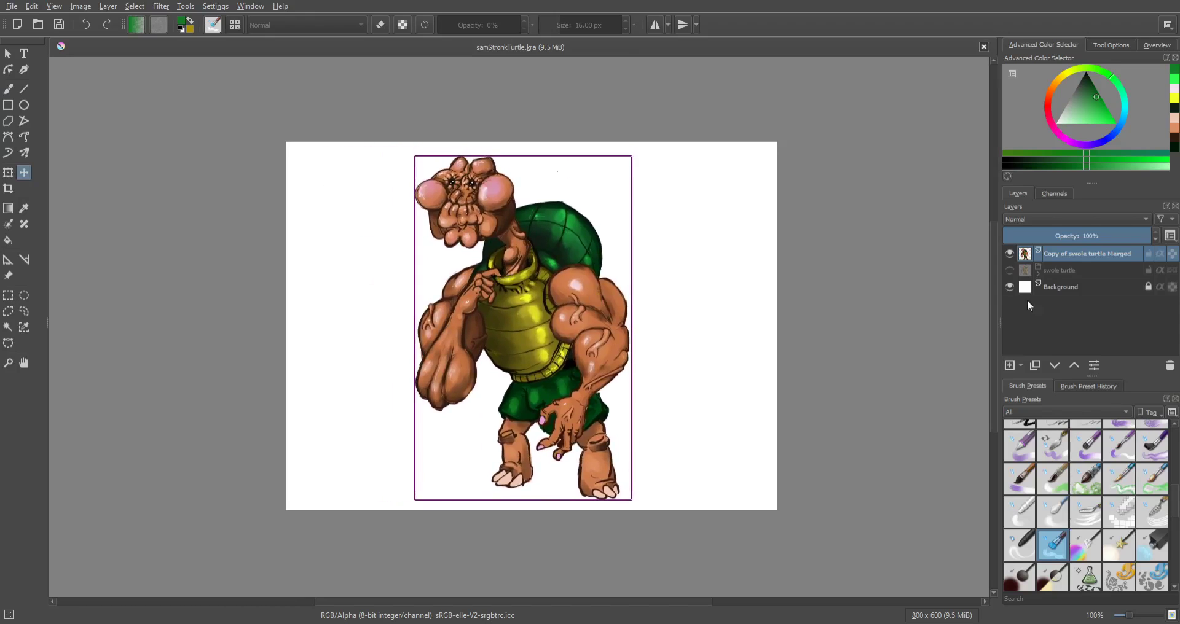
Step: Add a layer beneath the merged turtle and fill it with a dark navy gradient fading upward from the bottom
{"action": "left_click", "coordinate": [1075, 277]}
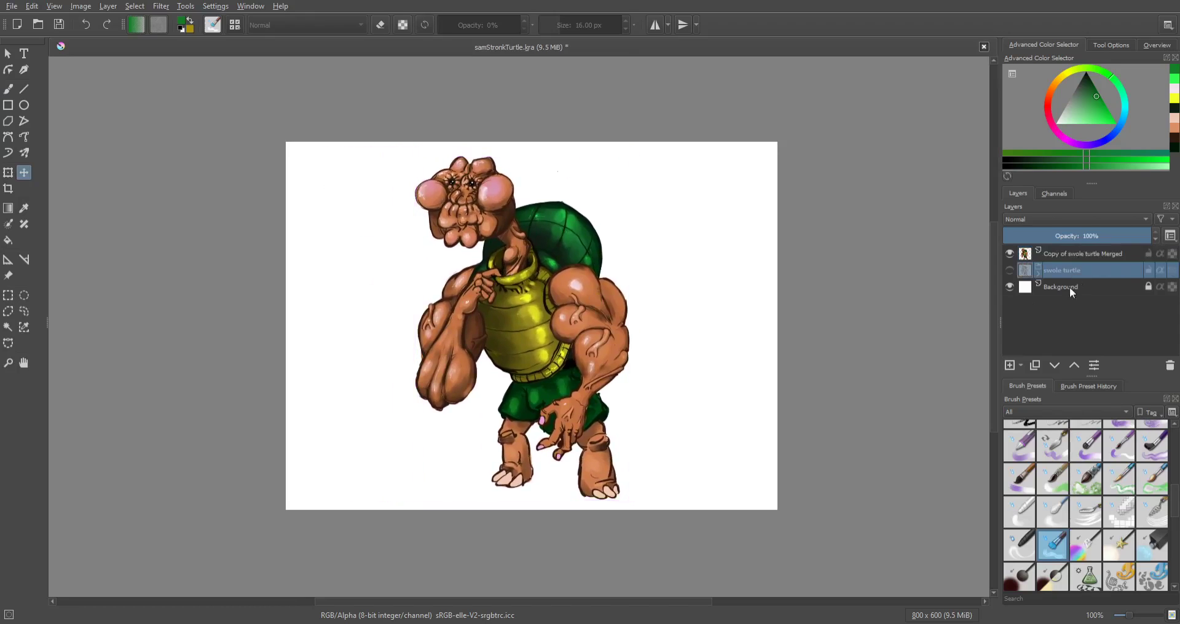
{"action": "left_click", "coordinate": [1009, 365]}
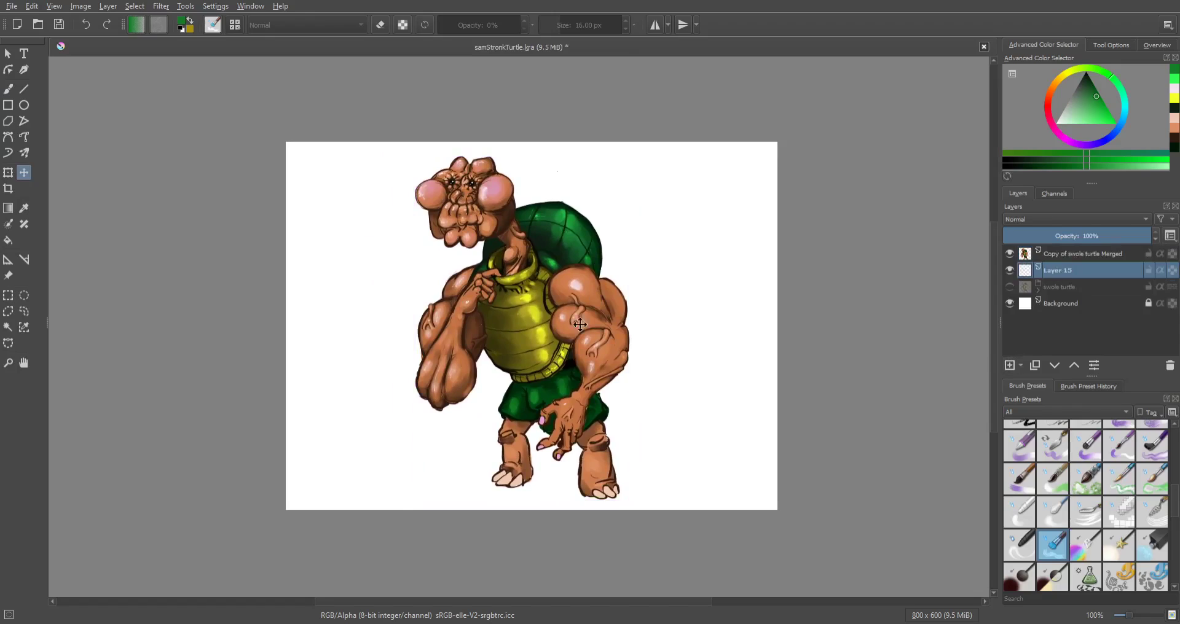
{"action": "left_click", "coordinate": [8, 208]}
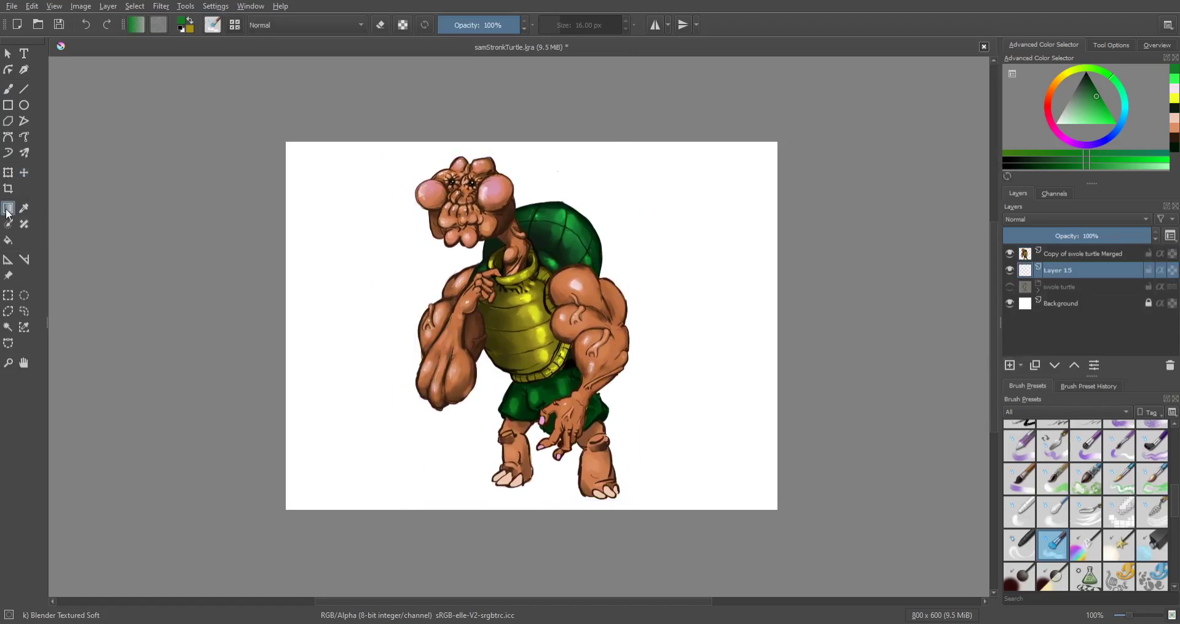
{"action": "left_click", "coordinate": [1119, 127]}
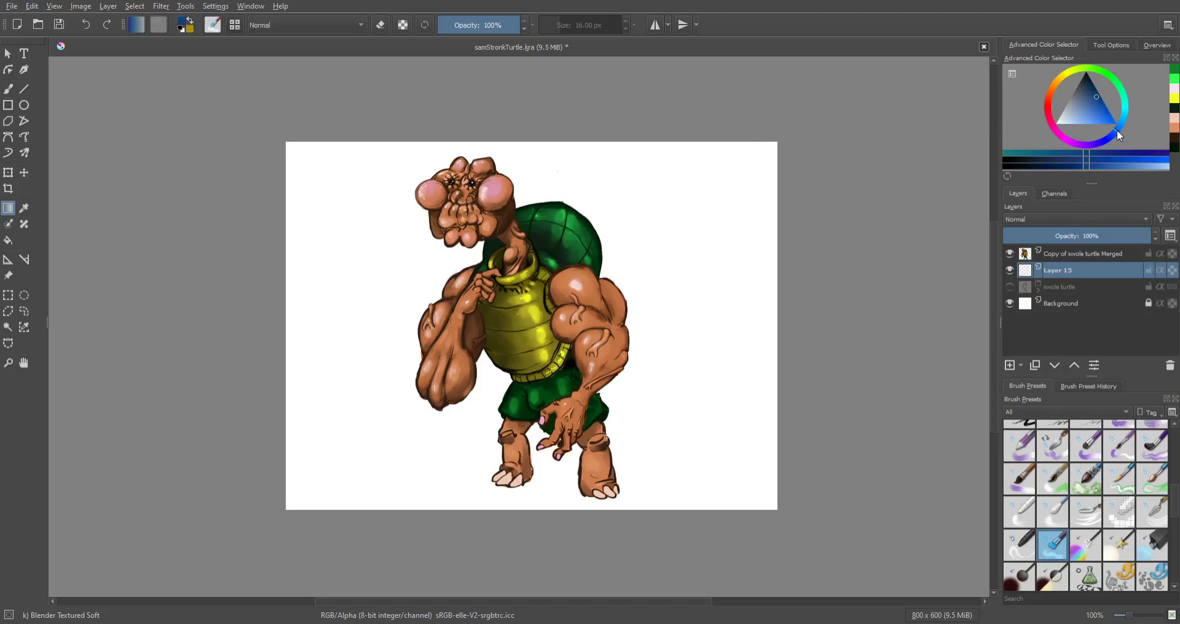
{"action": "left_click_drag", "start_coordinate": [1086, 87], "coordinate": [1098, 80]}
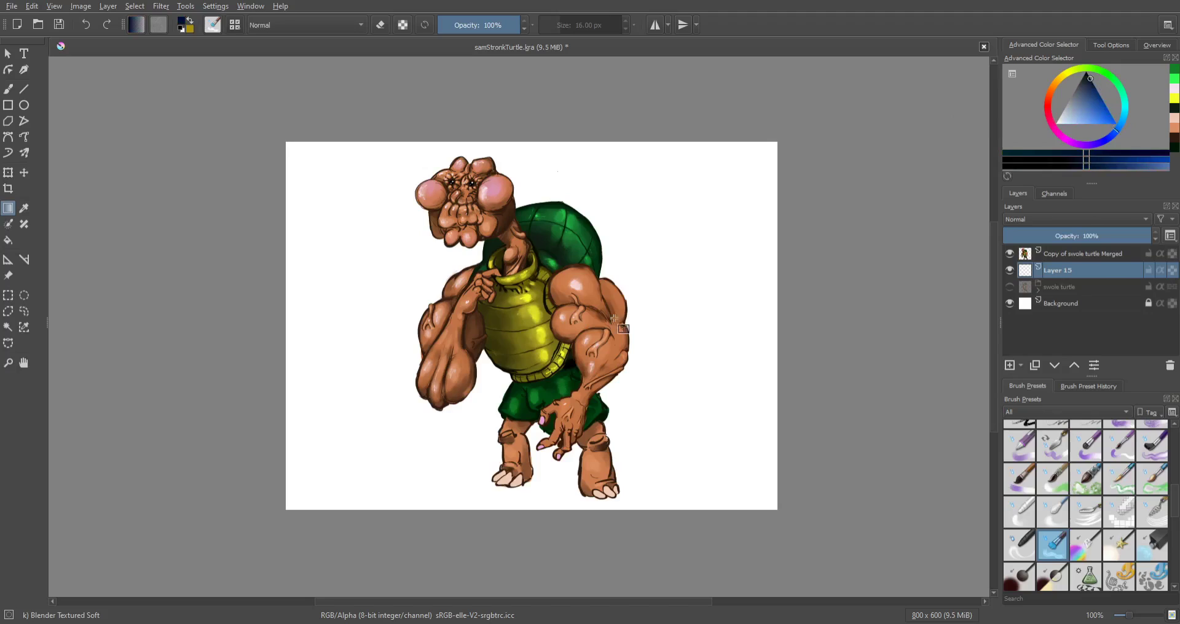
{"action": "left_click_drag", "start_coordinate": [541, 450], "coordinate": [561, 221]}
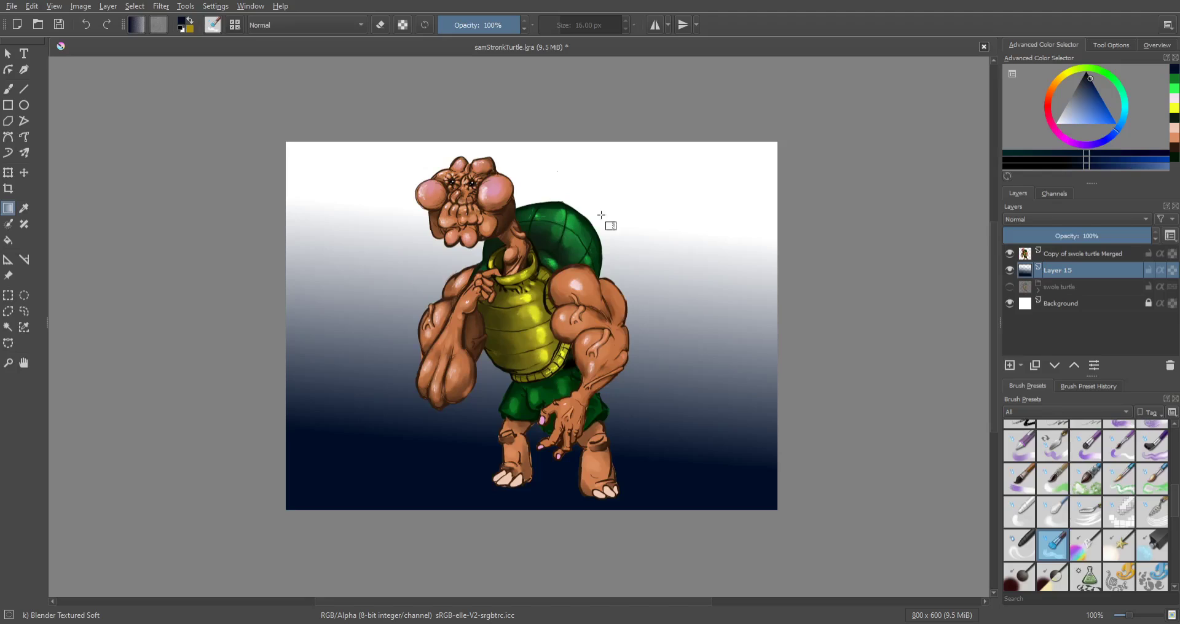
Step: Overlay a light blue gradient fading diagonally from the background's upper right to its lower left and save the file
{"action": "left_click", "coordinate": [1086, 120]}
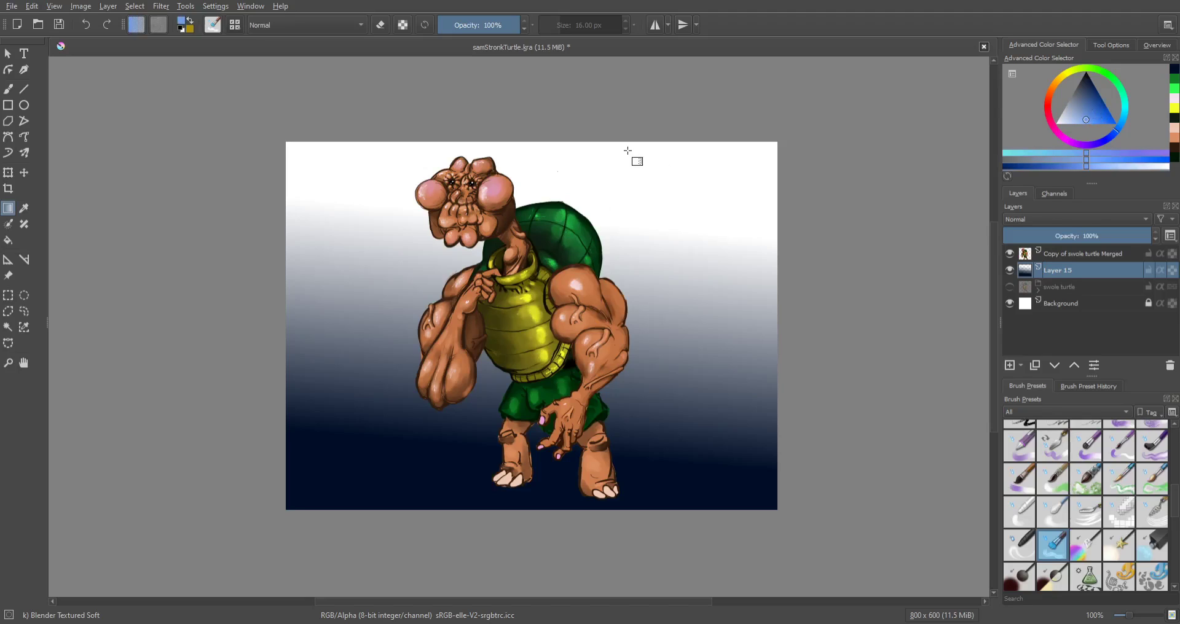
{"action": "left_click_drag", "start_coordinate": [627, 150], "coordinate": [366, 450]}
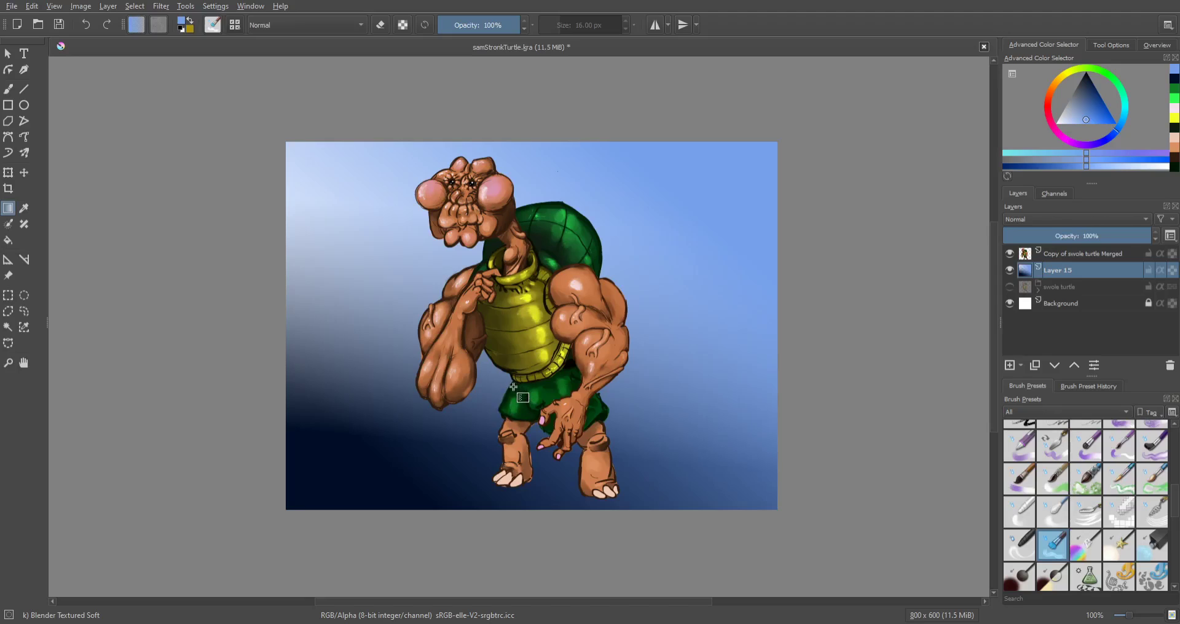
{"action": "key", "text": "ctrl+s"}
Step: Add a layer above the merged turtle and choose a bluish white with the Basic-5 Size brush for painting beside the leg
{"action": "key", "text": "Page_Up"}
{"action": "left_click", "coordinate": [1010, 365]}
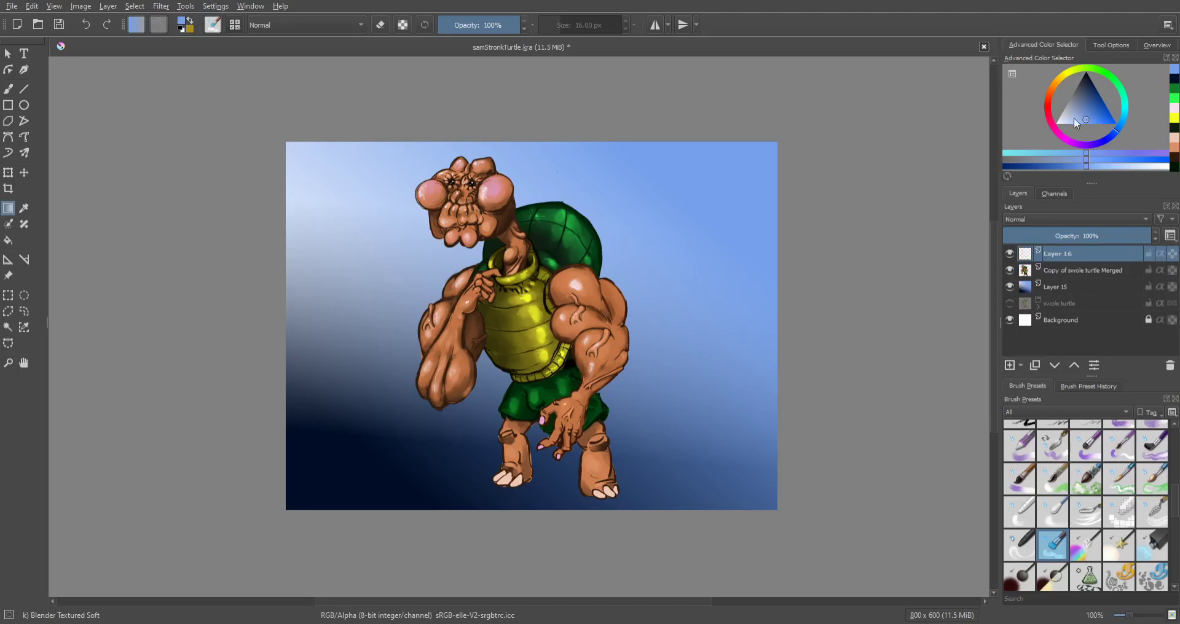
{"action": "left_click_drag", "start_coordinate": [1074, 119], "coordinate": [1062, 123]}
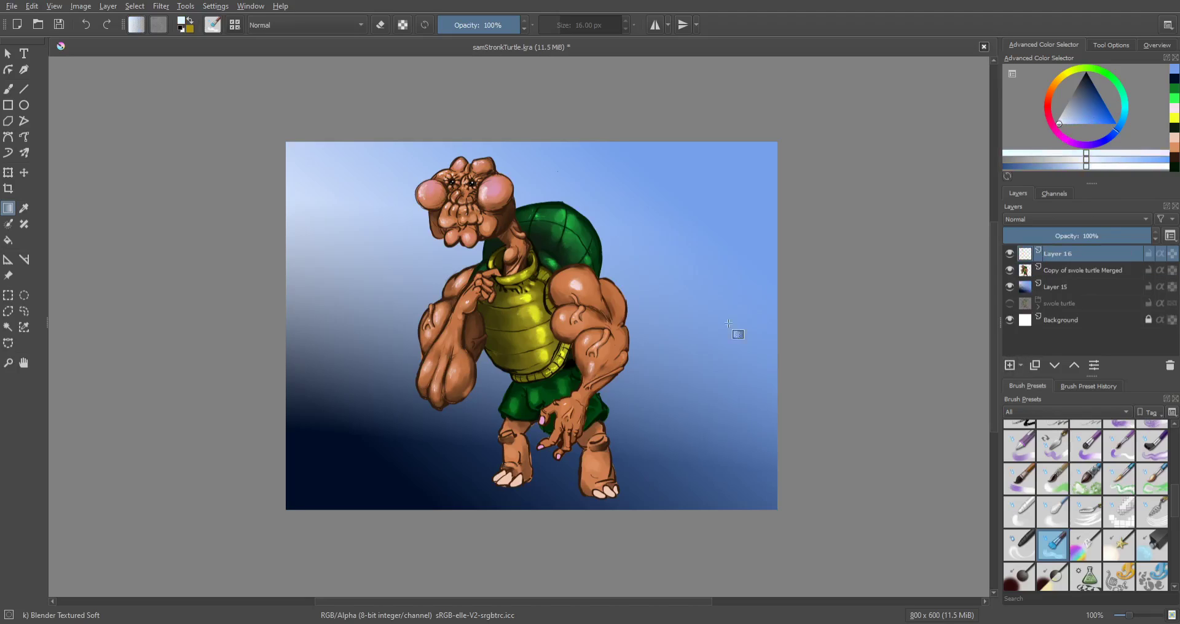
{"action": "scroll", "coordinate": [600, 426], "scroll_direction": "up", "scroll_amount": 3}
{"action": "left_click_drag", "start_coordinate": [641, 402], "coordinate": [716, 350]}
{"action": "scroll", "coordinate": [452, 370], "scroll_direction": "up", "scroll_amount": 2}
{"action": "left_click_drag", "start_coordinate": [453, 370], "coordinate": [714, 321]}
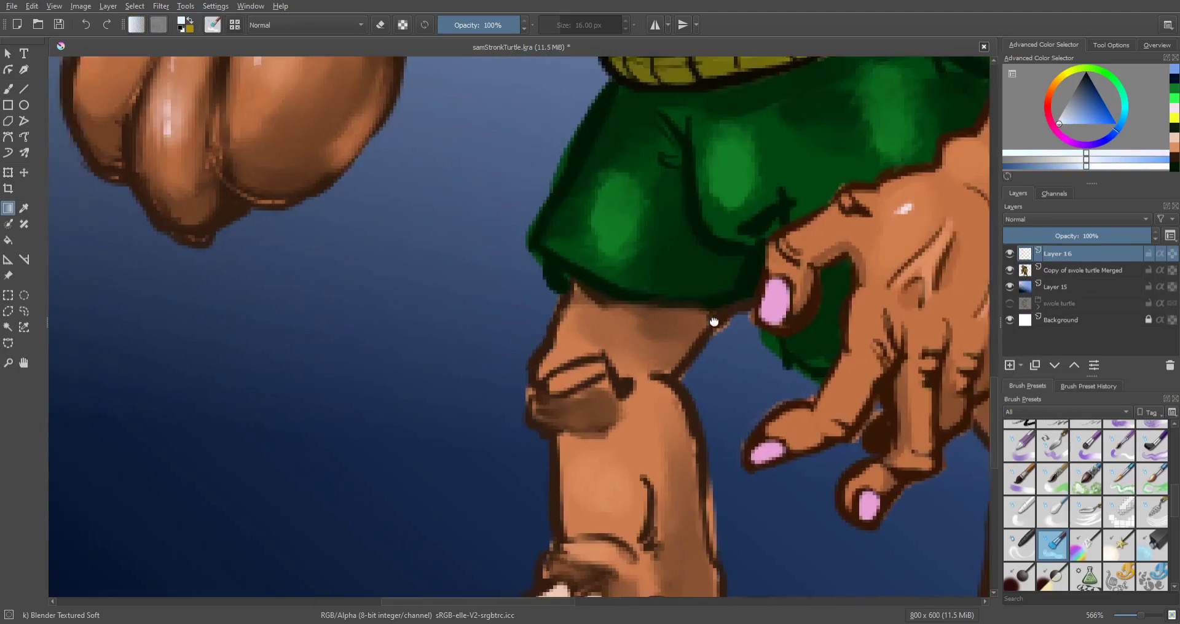
{"action": "scroll", "coordinate": [837, 326], "scroll_direction": "up", "scroll_amount": 3}
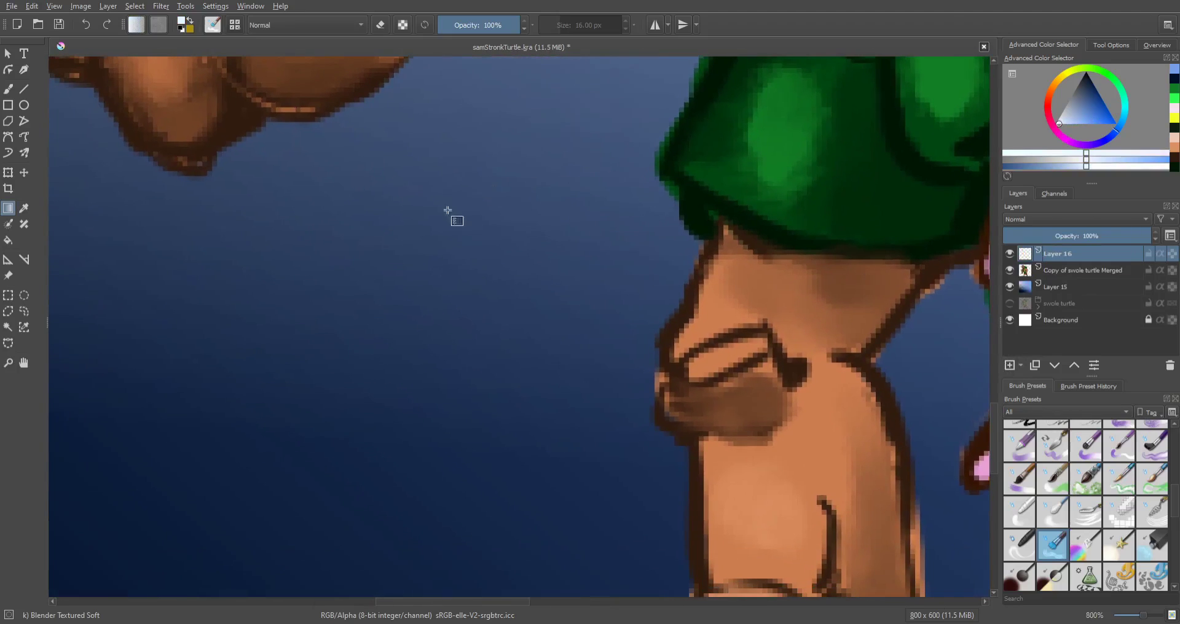
{"action": "key", "text": "b"}
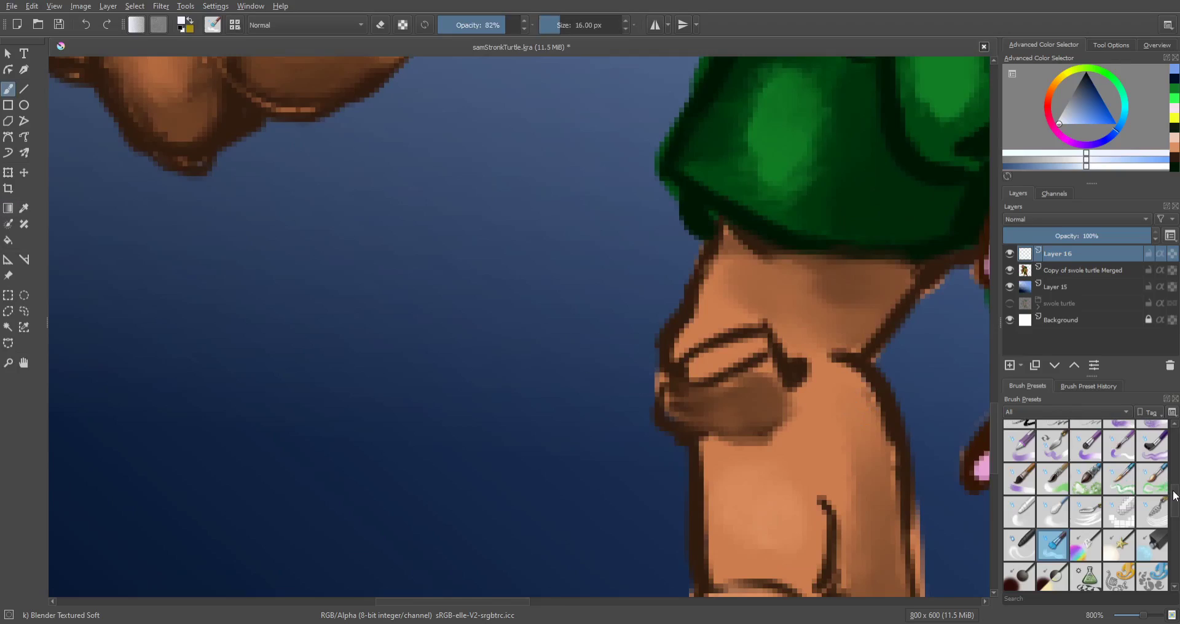
{"action": "left_click_drag", "start_coordinate": [1175, 497], "coordinate": [1178, 423]}
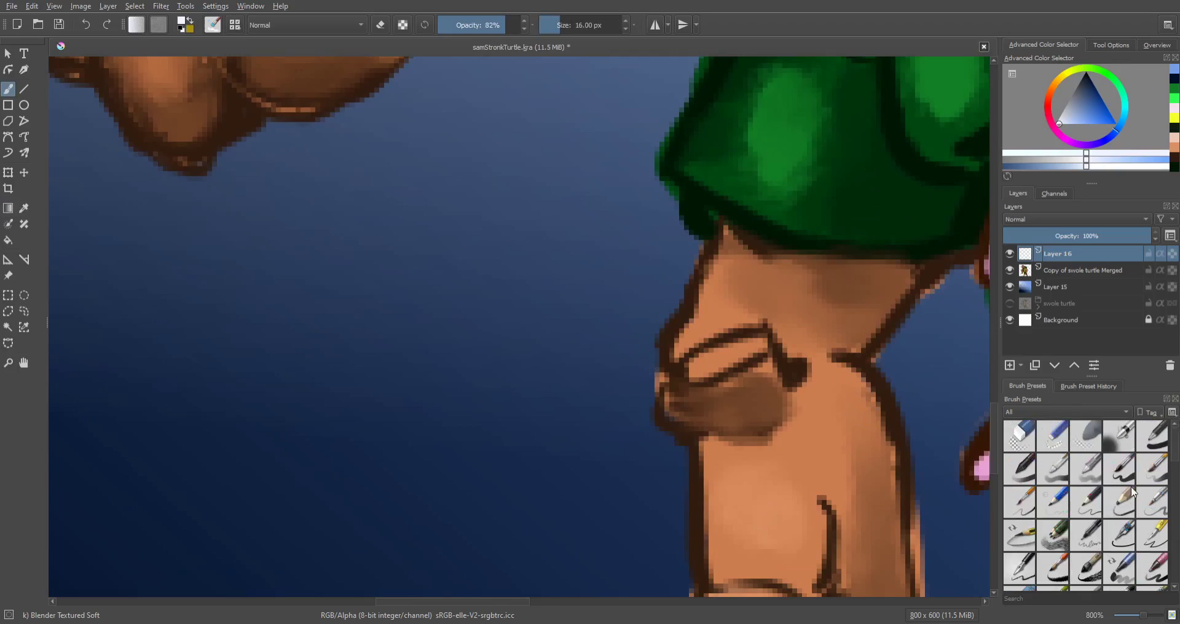
{"action": "left_click", "coordinate": [1118, 468]}
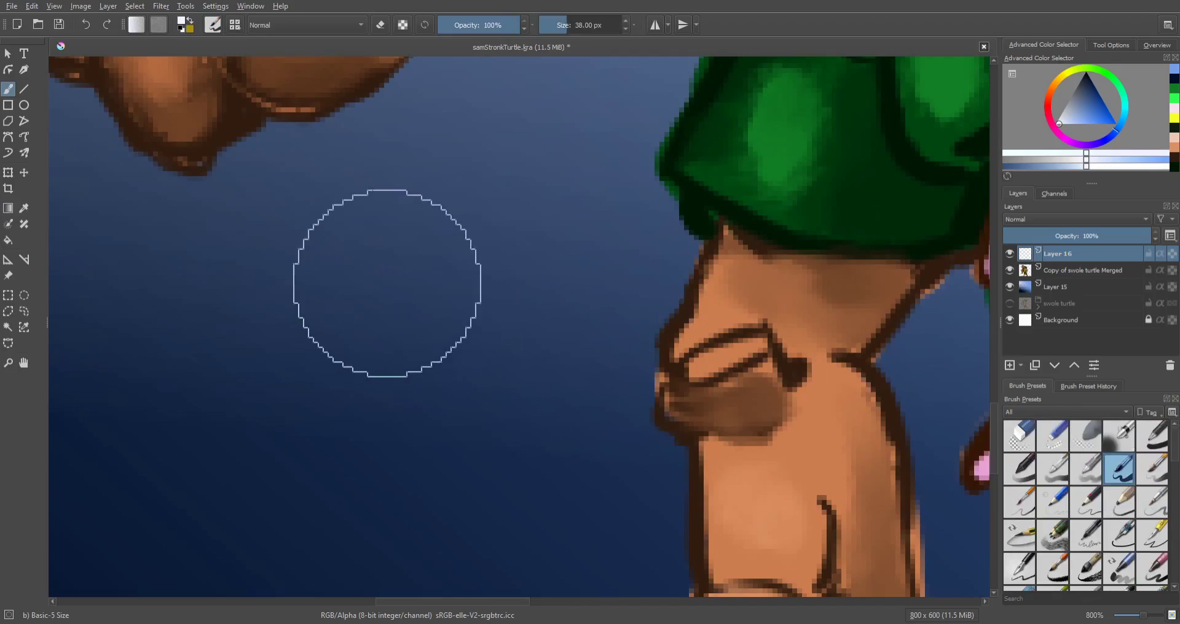
Step: Paint a solid round skull head on the dark background beside the leg with a 15 px brush
{"action": "key", "text": "bracketleft"}
{"action": "key", "text": "bracketleft"}
{"action": "key", "text": "bracketleft"}
{"action": "key", "text": "bracketleft"}
{"action": "key", "text": "bracketleft"}
{"action": "key", "text": "bracketleft"}
{"action": "key", "text": "bracketleft"}
{"action": "key", "text": "bracketright"}
{"action": "key", "text": "bracketright"}
{"action": "key", "text": "bracketright"}
{"action": "key", "text": "bracketright"}
{"action": "key", "text": "bracketright"}
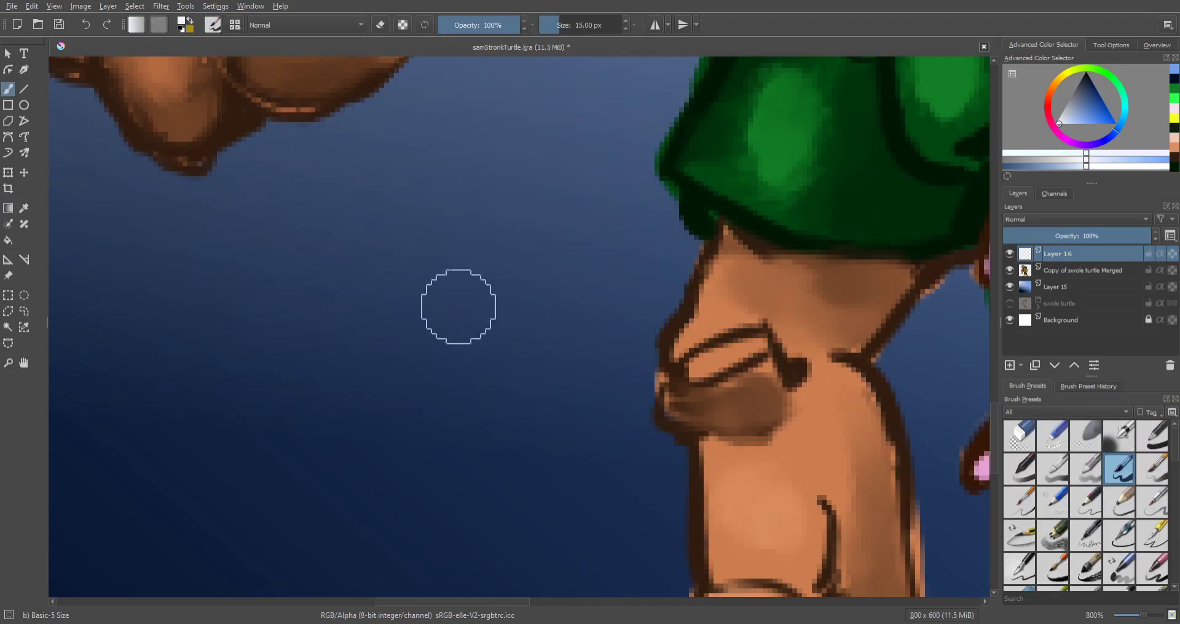
{"action": "mouse_move", "coordinate": [457, 302]}
{"action": "left_mouse_down"}
{"action": "mouse_move", "coordinate": [464, 293]}
{"action": "mouse_move", "coordinate": [451, 311]}
{"action": "mouse_move", "coordinate": [468, 300]}
{"action": "mouse_move", "coordinate": [451, 287]}
{"action": "mouse_move", "coordinate": [469, 311]}
{"action": "mouse_move", "coordinate": [452, 289]}
{"action": "mouse_move", "coordinate": [463, 306]}
{"action": "mouse_move", "coordinate": [451, 363]}
{"action": "mouse_move", "coordinate": [448, 350]}
{"action": "mouse_move", "coordinate": [472, 338]}
{"action": "mouse_move", "coordinate": [428, 338]}
{"action": "left_mouse_up"}
Step: Paint short vertical teeth below the white skull head with the brush at 5 px
{"action": "key", "text": "bracketleft"}
{"action": "key", "text": "bracketleft"}
{"action": "key", "text": "bracketleft"}
{"action": "key", "text": "bracketleft"}
{"action": "key", "text": "bracketleft"}
{"action": "key", "text": "bracketleft"}
{"action": "key", "text": "bracketleft"}
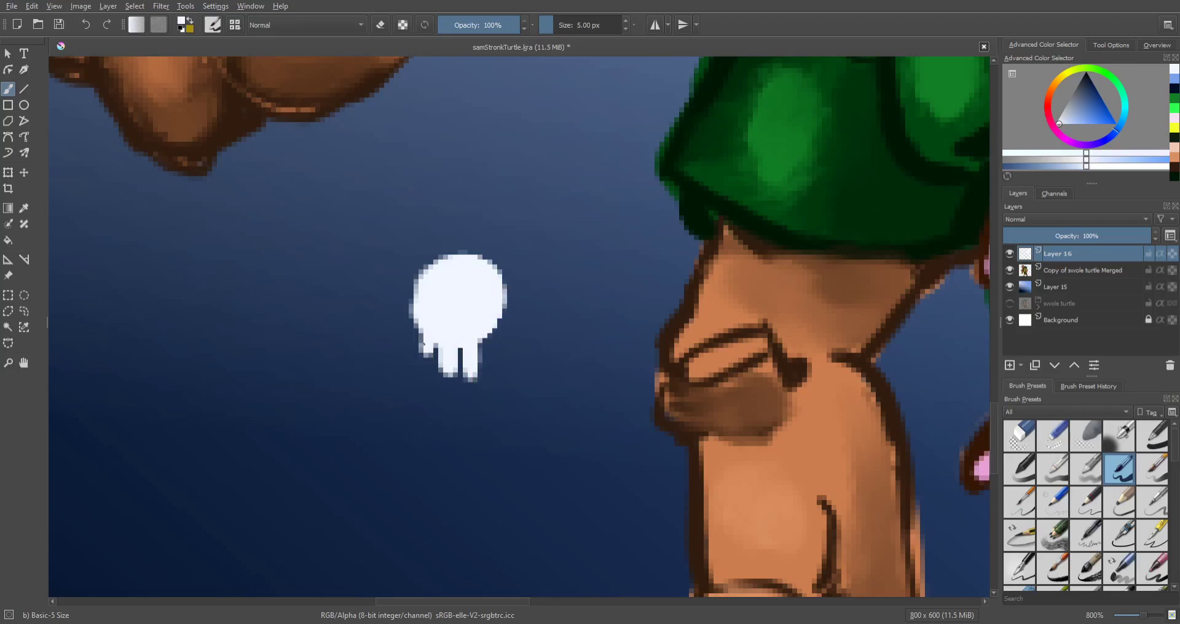
Step: Draw an inner ring curving from the skull's lower left side up and over its head
{"action": "left_click", "coordinate": [426, 348]}
{"action": "mouse_move", "coordinate": [413, 352]}
{"action": "left_mouse_down"}
{"action": "mouse_move", "coordinate": [397, 271]}
{"action": "mouse_move", "coordinate": [410, 294]}
{"action": "mouse_move", "coordinate": [392, 305]}
{"action": "mouse_move", "coordinate": [420, 250]}
{"action": "left_mouse_up"}
{"action": "mouse_move", "coordinate": [395, 296]}
{"action": "left_mouse_down"}
{"action": "mouse_move", "coordinate": [437, 242]}
{"action": "mouse_move", "coordinate": [408, 280]}
{"action": "mouse_move", "coordinate": [447, 238]}
{"action": "mouse_move", "coordinate": [446, 267]}
{"action": "mouse_move", "coordinate": [408, 264]}
{"action": "mouse_move", "coordinate": [481, 251]}
{"action": "mouse_move", "coordinate": [419, 250]}
{"action": "mouse_move", "coordinate": [496, 244]}
{"action": "left_mouse_up"}
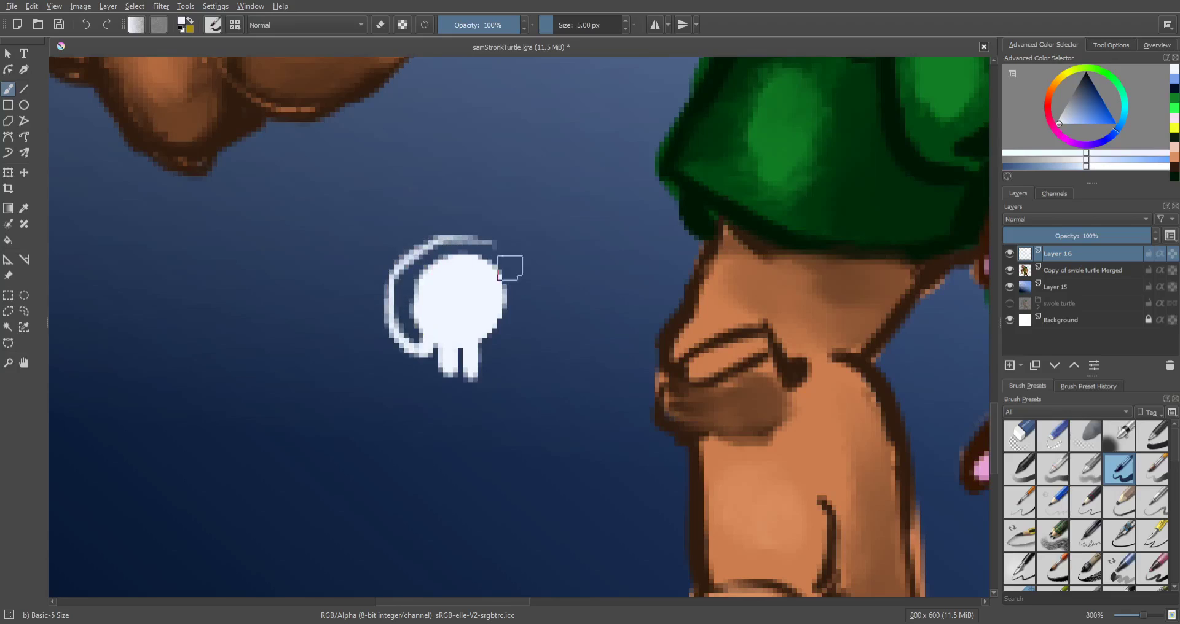
Step: Draw a second, wider ring from the skull's teeth around its left side and top, ending at its lower right
{"action": "mouse_move", "coordinate": [452, 371]}
{"action": "left_mouse_down"}
{"action": "mouse_move", "coordinate": [371, 346]}
{"action": "mouse_move", "coordinate": [416, 350]}
{"action": "mouse_move", "coordinate": [369, 326]}
{"action": "left_mouse_up"}
{"action": "mouse_move", "coordinate": [396, 363]}
{"action": "left_mouse_down"}
{"action": "mouse_move", "coordinate": [367, 302]}
{"action": "mouse_move", "coordinate": [388, 317]}
{"action": "mouse_move", "coordinate": [376, 345]}
{"action": "mouse_move", "coordinate": [370, 282]}
{"action": "left_mouse_up"}
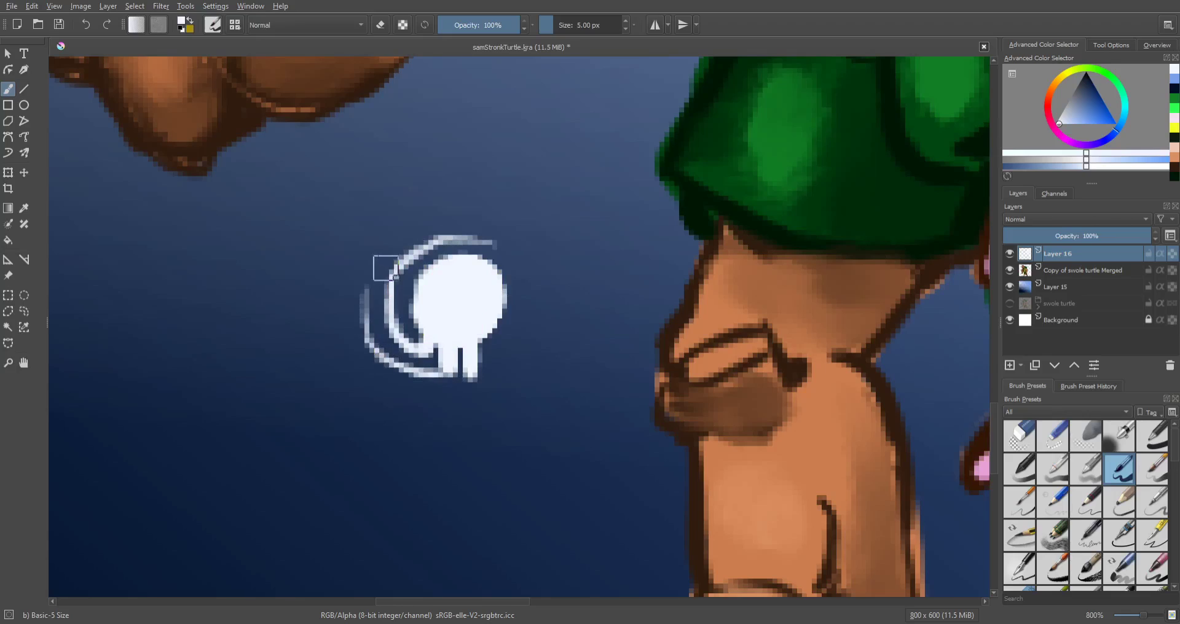
{"action": "mouse_move", "coordinate": [367, 326]}
{"action": "left_mouse_down"}
{"action": "mouse_move", "coordinate": [406, 230]}
{"action": "mouse_move", "coordinate": [437, 234]}
{"action": "mouse_move", "coordinate": [385, 248]}
{"action": "mouse_move", "coordinate": [497, 229]}
{"action": "mouse_move", "coordinate": [473, 238]}
{"action": "mouse_move", "coordinate": [504, 233]}
{"action": "mouse_move", "coordinate": [527, 271]}
{"action": "left_mouse_up"}
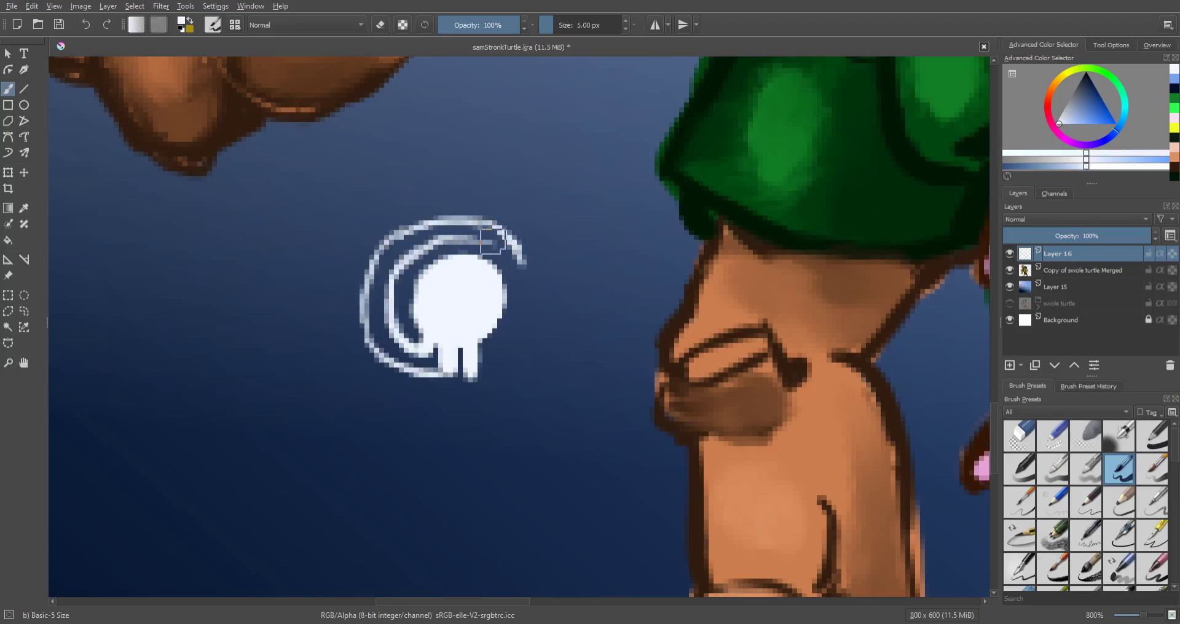
{"action": "left_click_drag", "start_coordinate": [501, 232], "coordinate": [529, 291]}
{"action": "mouse_move", "coordinate": [510, 254]}
{"action": "left_mouse_down"}
{"action": "mouse_move", "coordinate": [510, 331]}
{"action": "mouse_move", "coordinate": [526, 310]}
{"action": "mouse_move", "coordinate": [498, 345]}
{"action": "left_mouse_up"}
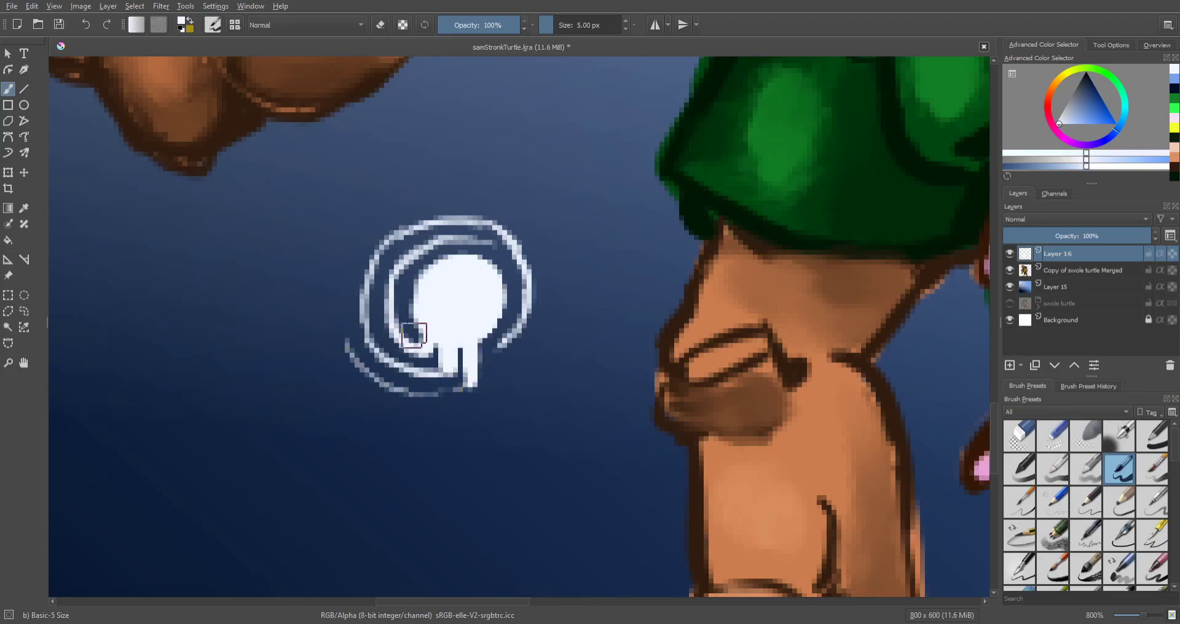
Step: Undo the last arc stroke below the skull and draw outer arcs around its right side instead
{"action": "key", "text": "ctrl+z"}
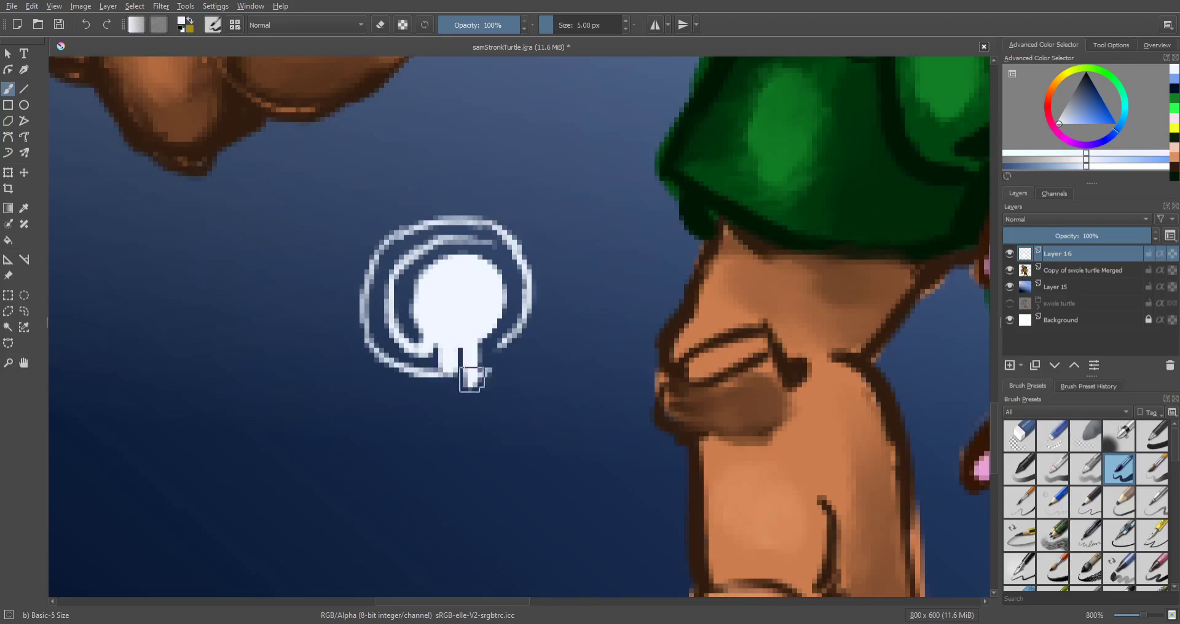
{"action": "left_click_drag", "start_coordinate": [516, 358], "coordinate": [479, 379]}
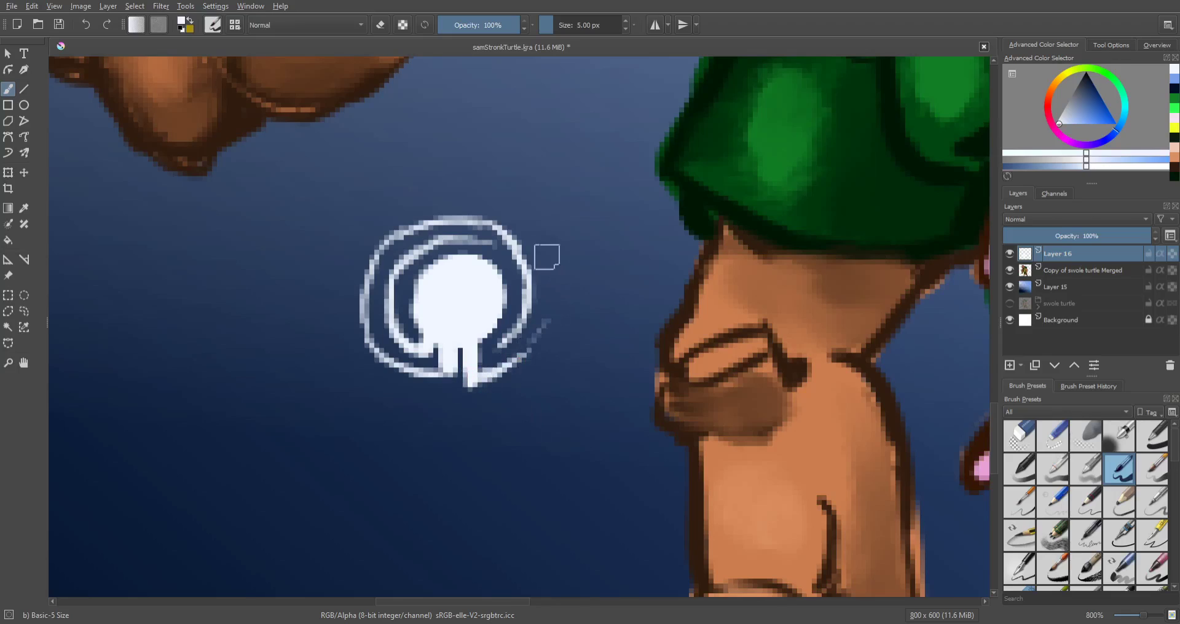
{"action": "mouse_move", "coordinate": [549, 243]}
{"action": "left_mouse_down"}
{"action": "mouse_move", "coordinate": [543, 326]}
{"action": "mouse_move", "coordinate": [538, 304]}
{"action": "mouse_move", "coordinate": [523, 357]}
{"action": "mouse_move", "coordinate": [521, 335]}
{"action": "mouse_move", "coordinate": [499, 363]}
{"action": "left_mouse_up"}
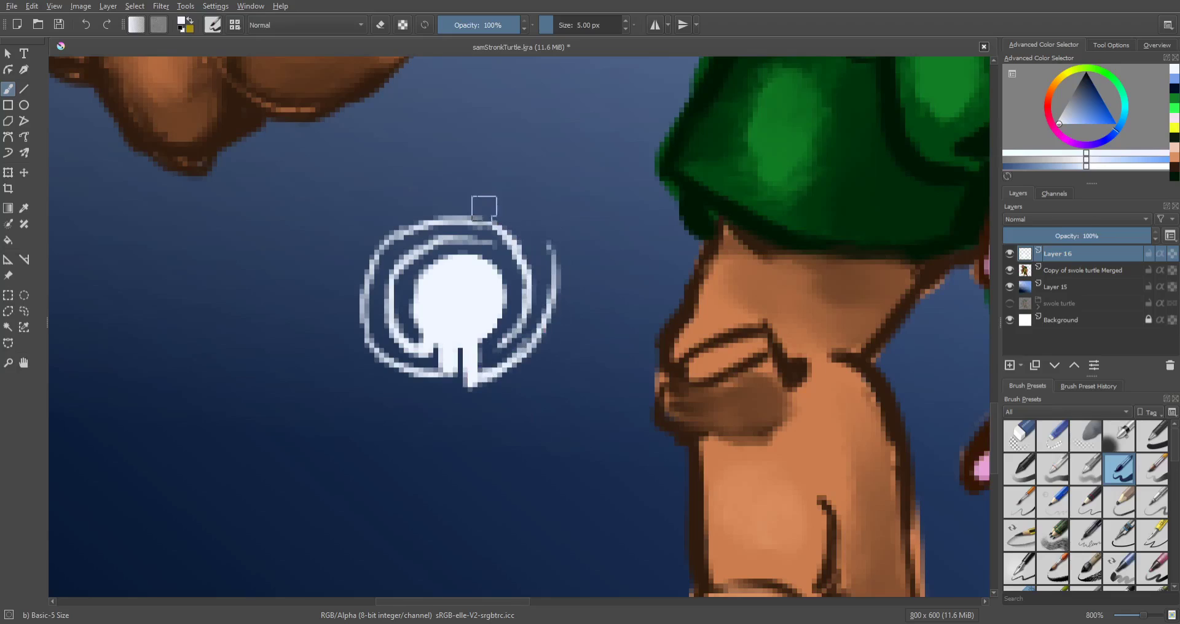
{"action": "mouse_move", "coordinate": [508, 212]}
{"action": "left_mouse_down"}
{"action": "mouse_move", "coordinate": [545, 268]}
{"action": "mouse_move", "coordinate": [542, 309]}
{"action": "left_mouse_up"}
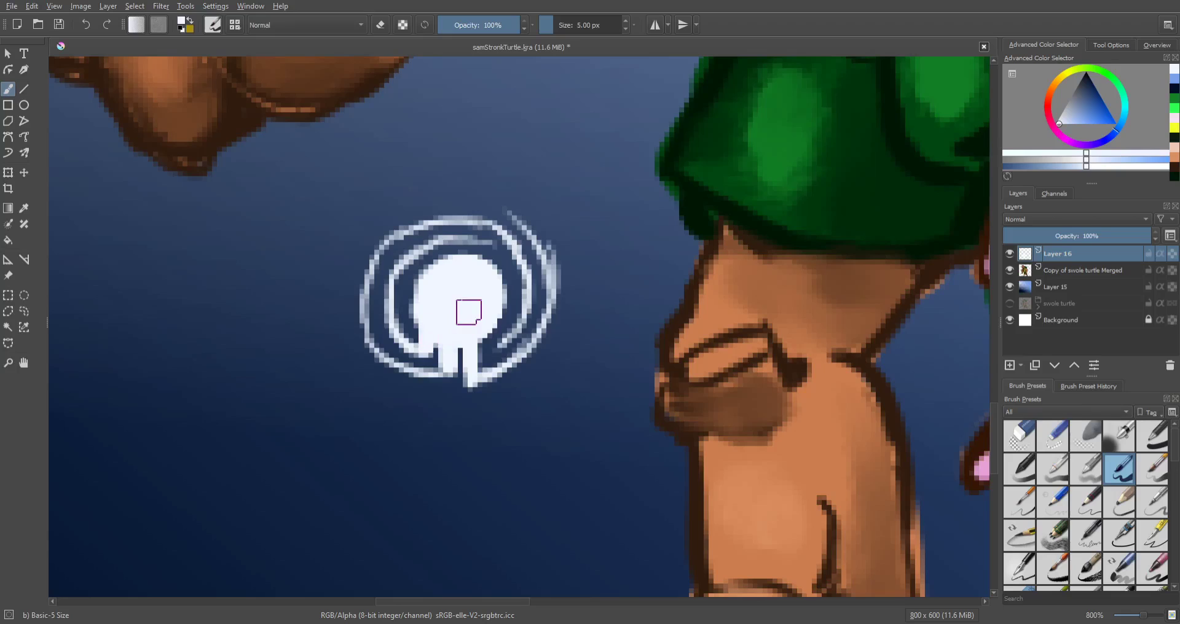
Step: Shape the skull's left cheekbone by painting a bump and erasing a notch beneath it
{"action": "scroll", "coordinate": [464, 311], "scroll_direction": "up", "scroll_amount": 2}
{"action": "key", "text": "e"}
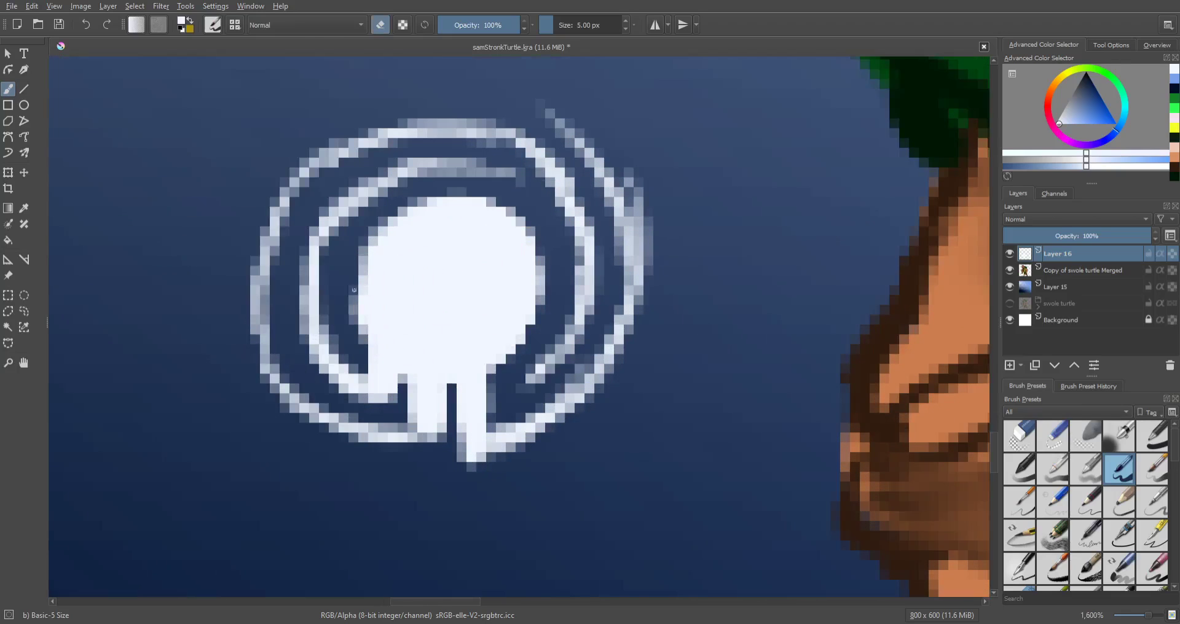
{"action": "mouse_move", "coordinate": [357, 286]}
{"action": "left_mouse_down"}
{"action": "mouse_move", "coordinate": [361, 330]}
{"action": "mouse_move", "coordinate": [376, 322]}
{"action": "mouse_move", "coordinate": [368, 333]}
{"action": "mouse_move", "coordinate": [368, 289]}
{"action": "mouse_move", "coordinate": [395, 250]}
{"action": "left_mouse_up"}
{"action": "key", "text": "e"}
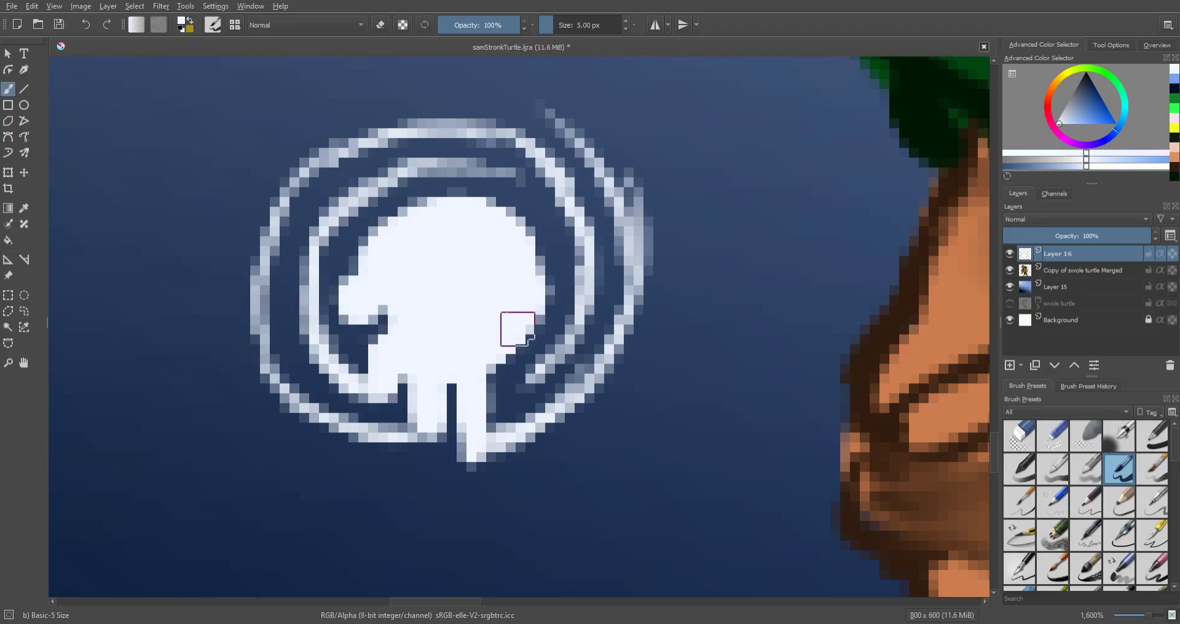
{"action": "key", "text": "e"}
{"action": "left_click_drag", "start_coordinate": [382, 309], "coordinate": [400, 342]}
{"action": "key", "text": "e"}
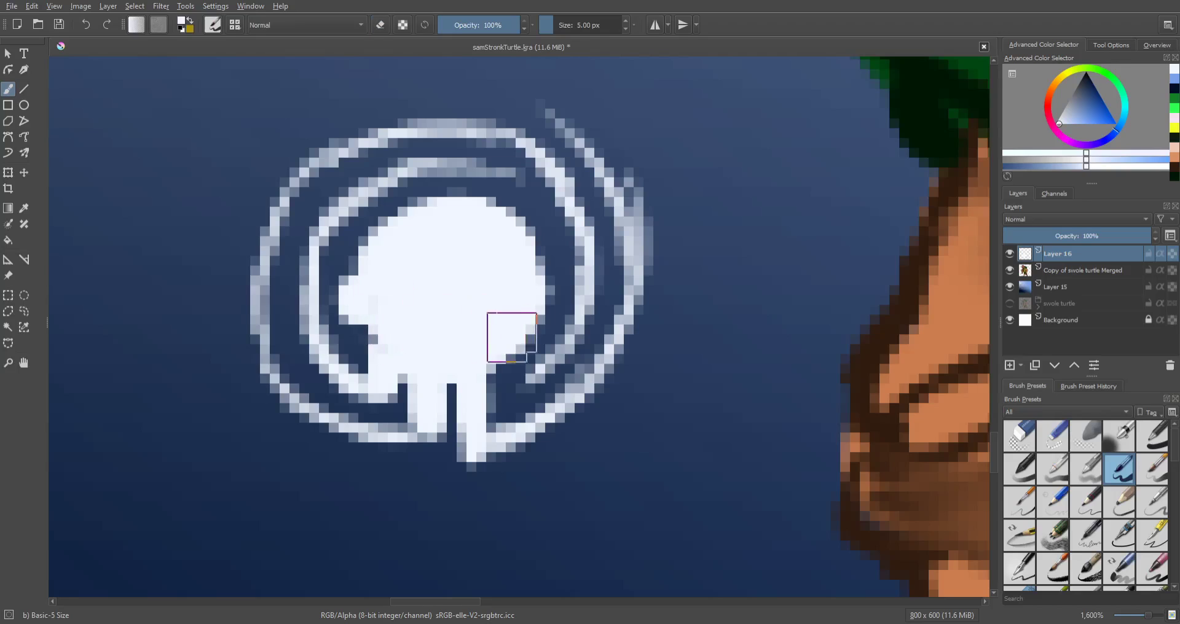
Step: Erase two round eye sockets and a small nose hole out of the white skull
{"action": "key", "text": "e"}
{"action": "left_click_drag", "start_coordinate": [405, 266], "coordinate": [405, 266]}
{"action": "left_click_drag", "start_coordinate": [500, 291], "coordinate": [492, 282]}
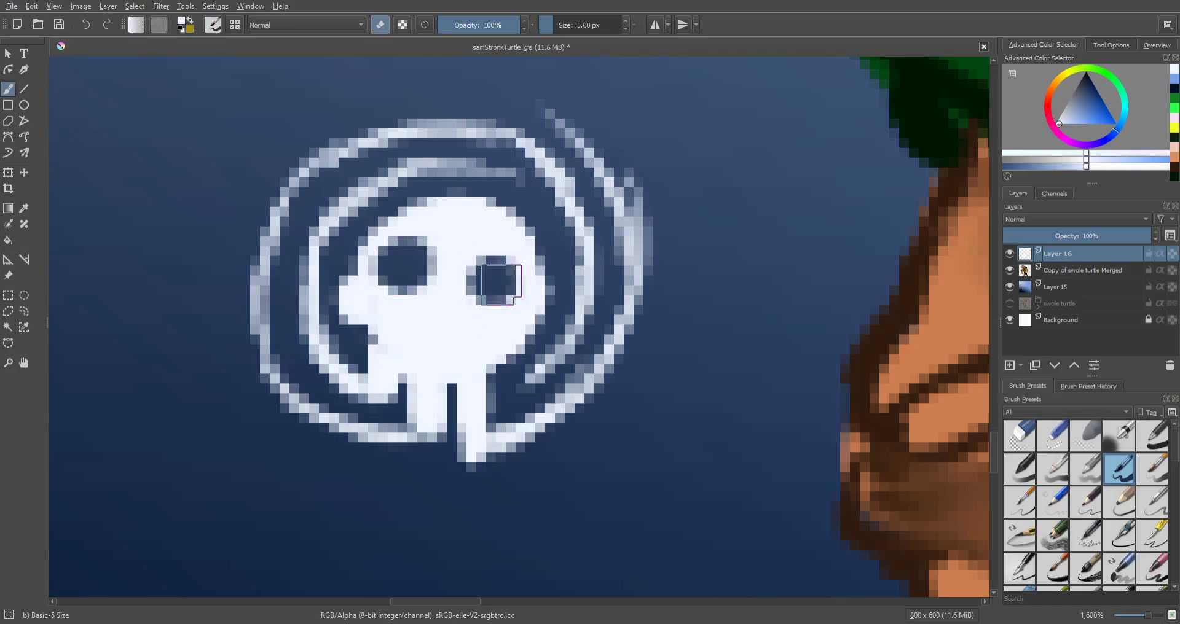
{"action": "left_click_drag", "start_coordinate": [439, 316], "coordinate": [437, 326]}
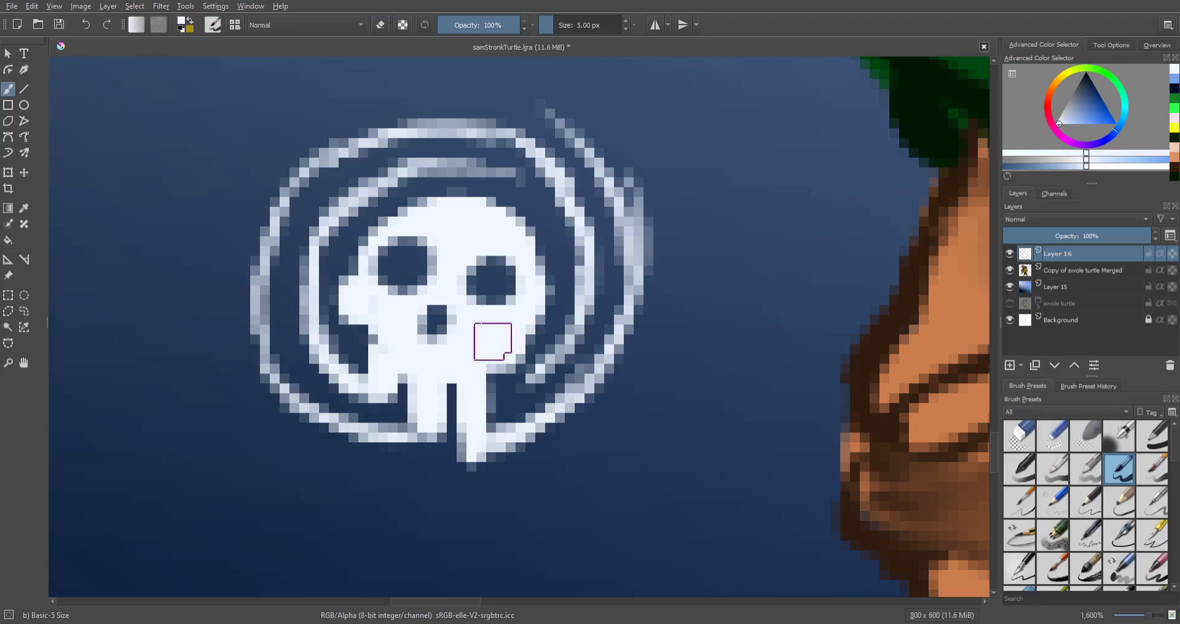
Step: Erase a notch into the skull's right cheek and paint the cranium's outline fuller across the top and right side
{"action": "key", "text": "e"}
{"action": "mouse_move", "coordinate": [531, 334]}
{"action": "left_mouse_down"}
{"action": "mouse_move", "coordinate": [550, 276]}
{"action": "mouse_move", "coordinate": [541, 318]}
{"action": "left_mouse_up"}
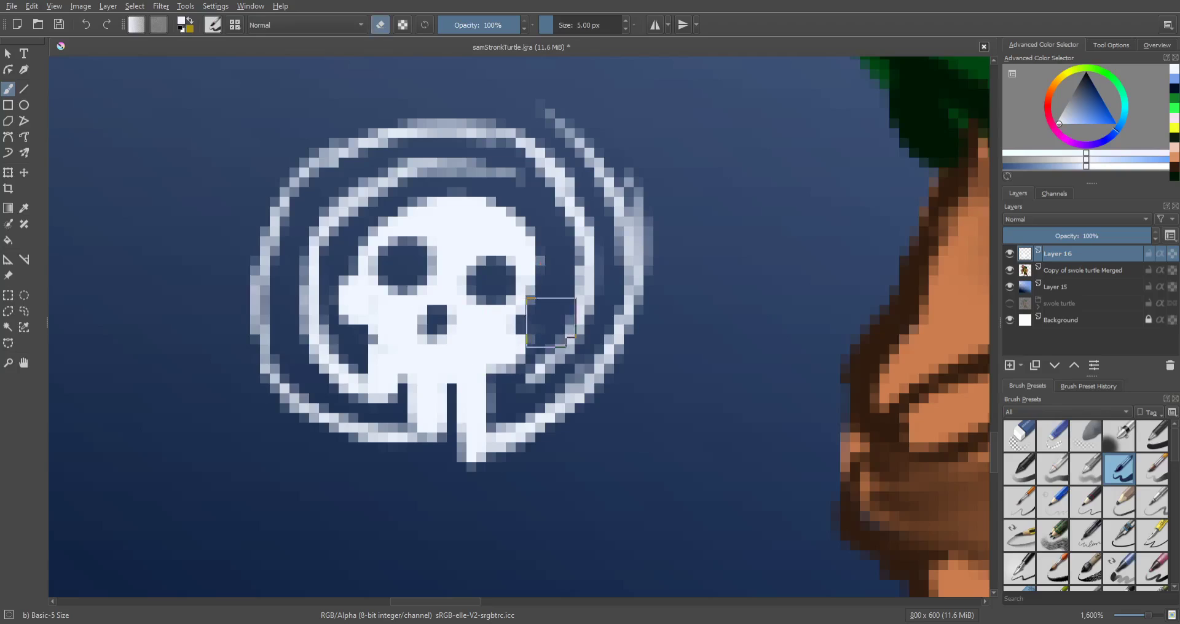
{"action": "key", "text": "e"}
{"action": "mouse_move", "coordinate": [366, 244]}
{"action": "left_mouse_down"}
{"action": "mouse_move", "coordinate": [409, 206]}
{"action": "mouse_move", "coordinate": [477, 197]}
{"action": "mouse_move", "coordinate": [531, 237]}
{"action": "mouse_move", "coordinate": [506, 264]}
{"action": "mouse_move", "coordinate": [519, 256]}
{"action": "mouse_move", "coordinate": [514, 290]}
{"action": "mouse_move", "coordinate": [533, 307]}
{"action": "left_mouse_up"}
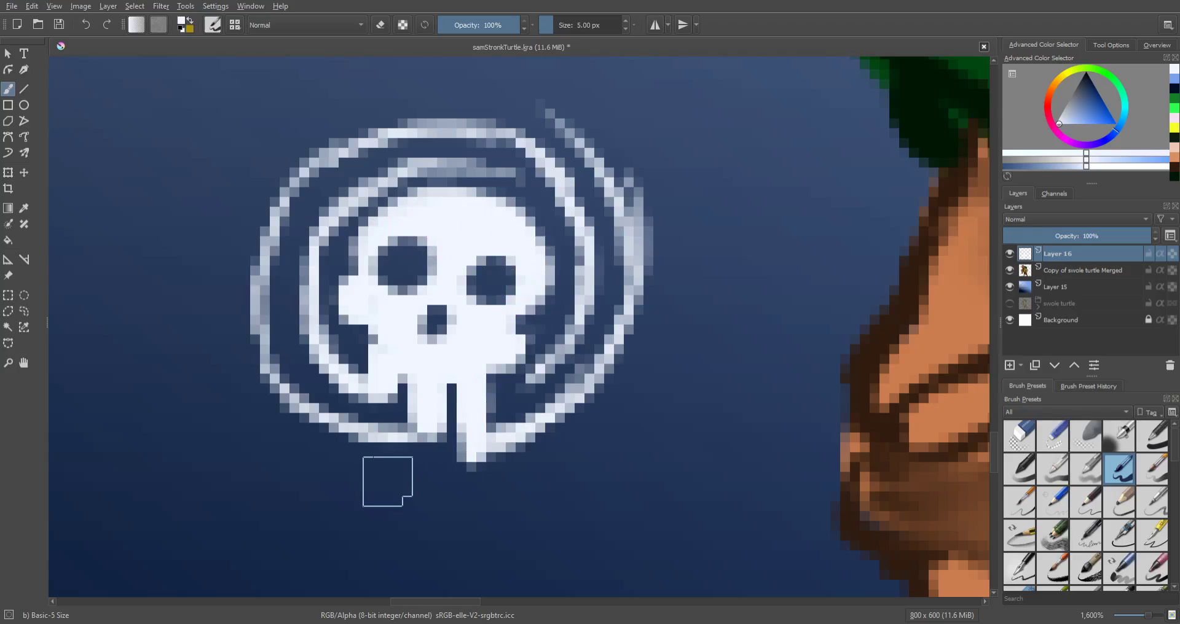
{"action": "scroll", "coordinate": [388, 478], "scroll_direction": "down", "scroll_amount": 2}
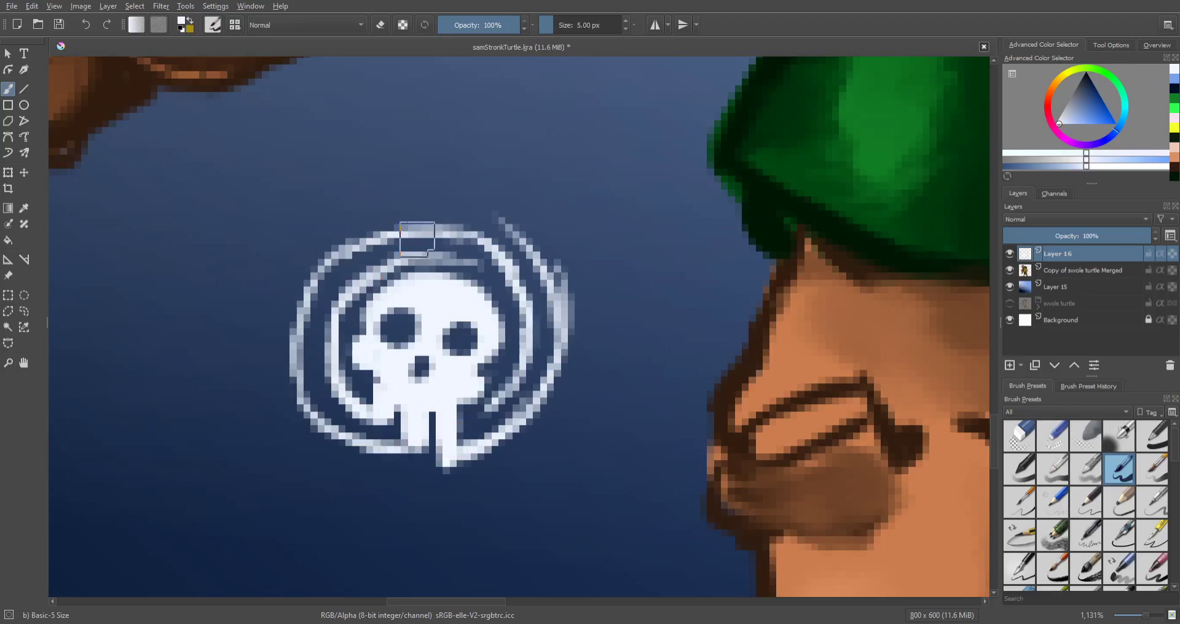
{"action": "scroll", "coordinate": [388, 477], "scroll_direction": "up", "scroll_amount": 1}
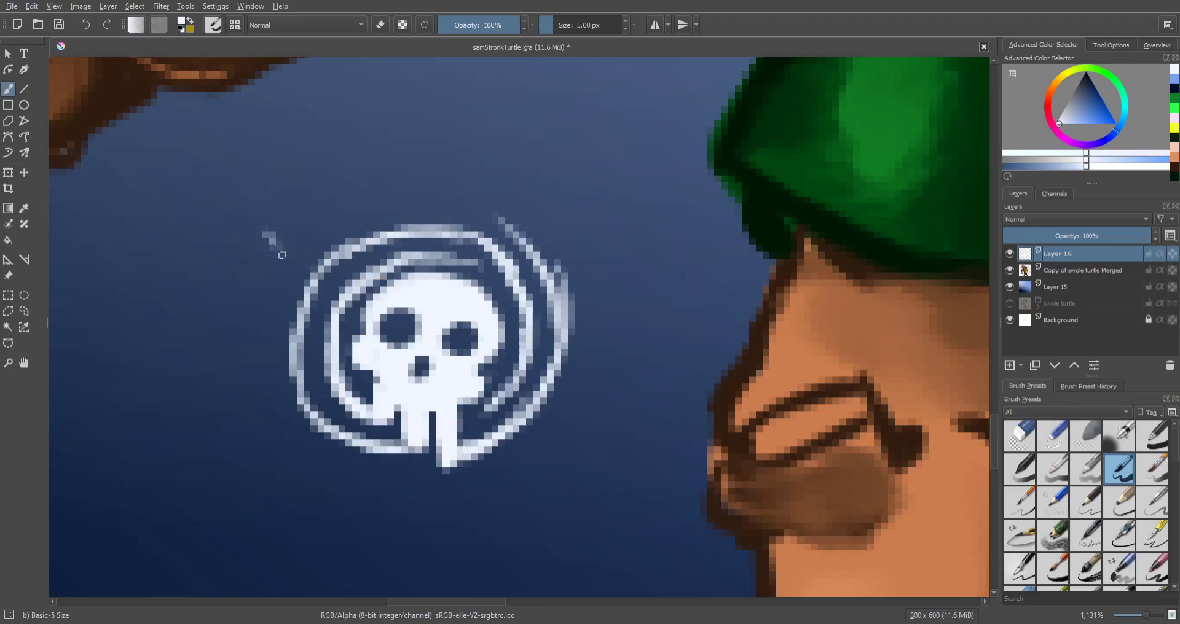
{"action": "left_click_drag", "start_coordinate": [282, 255], "coordinate": [287, 263]}
{"action": "left_click_drag", "start_coordinate": [279, 215], "coordinate": [299, 258]}
{"action": "left_click_drag", "start_coordinate": [281, 249], "coordinate": [301, 234]}
{"action": "left_click", "coordinate": [366, 255]}
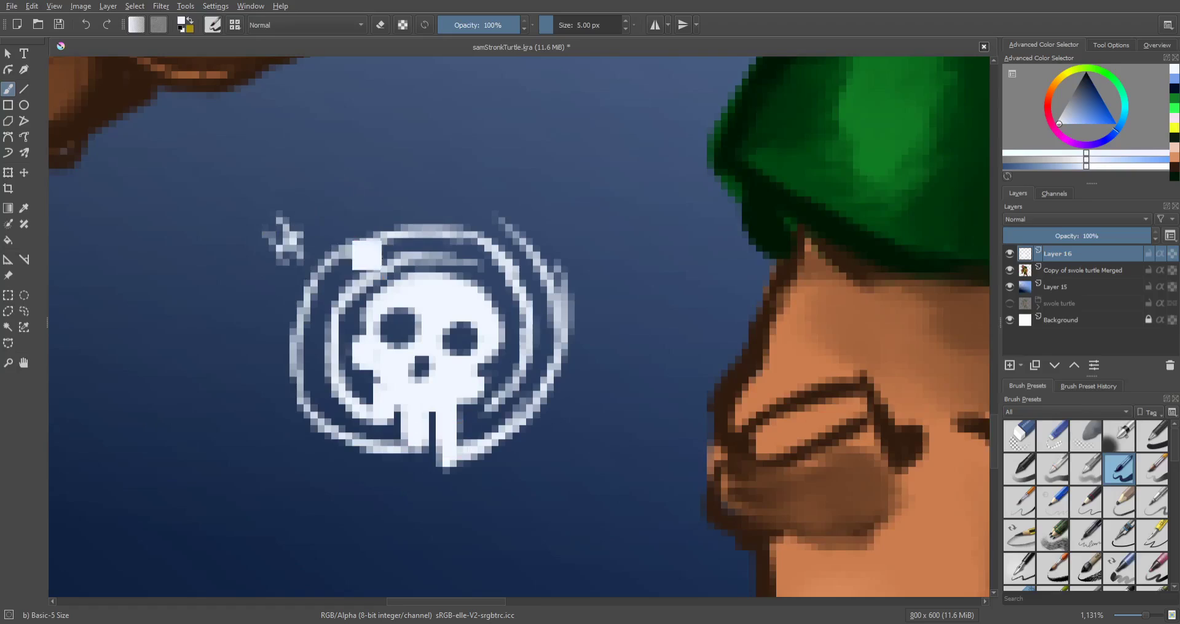
{"action": "key", "text": "ctrl+z"}
{"action": "key", "text": "ctrl+z"}
Step: Letter the artist's name in white capitals along an upward slant above the skull emblem with a 7 px brush
{"action": "key", "text": "bracketright"}
{"action": "key", "text": "bracketright"}
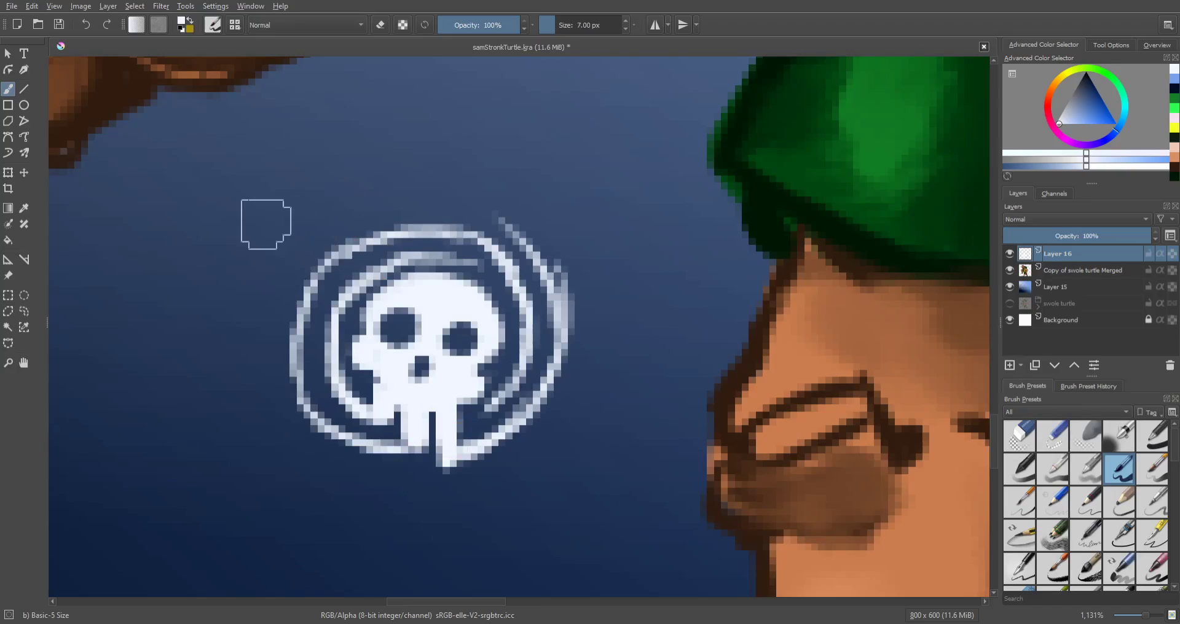
{"action": "mouse_move", "coordinate": [238, 213]}
{"action": "left_mouse_down"}
{"action": "mouse_move", "coordinate": [262, 239]}
{"action": "mouse_move", "coordinate": [254, 194]}
{"action": "mouse_move", "coordinate": [279, 222]}
{"action": "left_mouse_up"}
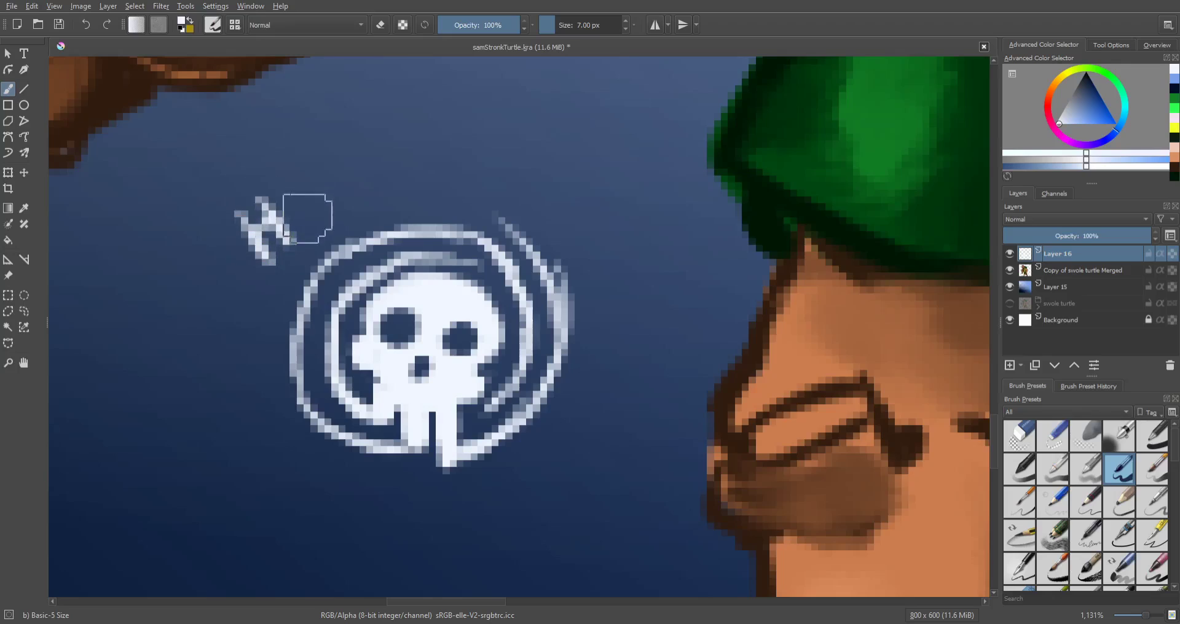
{"action": "left_click_drag", "start_coordinate": [292, 183], "coordinate": [303, 229]}
{"action": "mouse_move", "coordinate": [293, 182]}
{"action": "left_mouse_down"}
{"action": "mouse_move", "coordinate": [327, 219]}
{"action": "mouse_move", "coordinate": [321, 200]}
{"action": "mouse_move", "coordinate": [355, 203]}
{"action": "mouse_move", "coordinate": [430, 161]}
{"action": "mouse_move", "coordinate": [461, 105]}
{"action": "mouse_move", "coordinate": [478, 116]}
{"action": "left_mouse_up"}
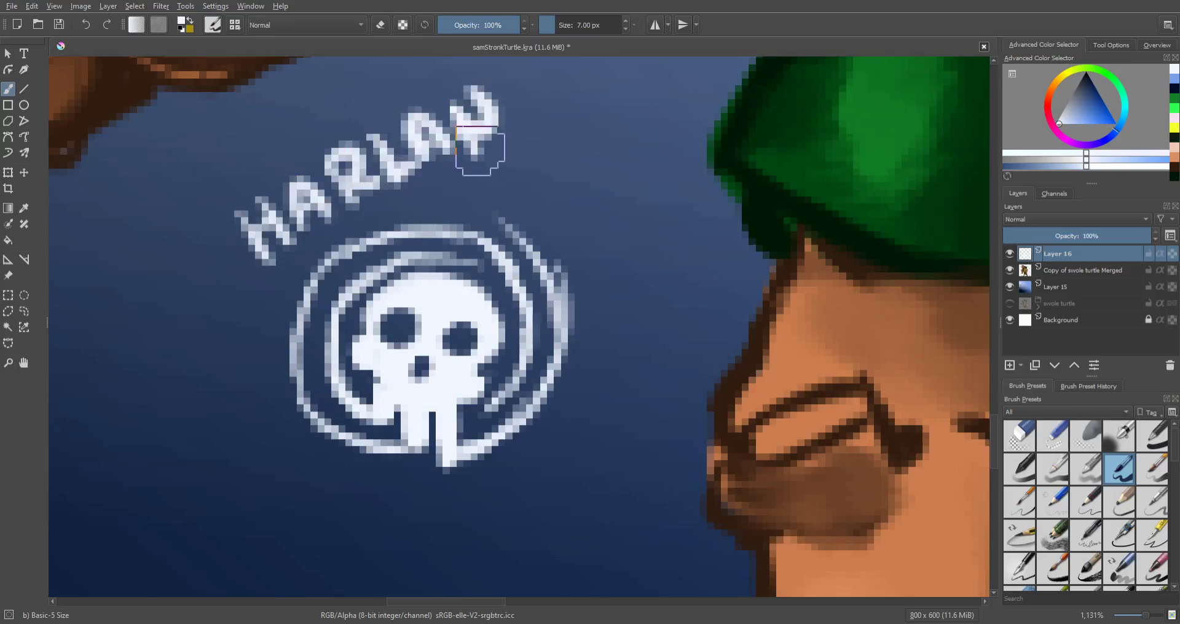
Step: Lower the opacity of the skull emblem's layer to 15%
{"action": "scroll", "coordinate": [632, 158], "scroll_direction": "down", "scroll_amount": 2}
{"action": "scroll", "coordinate": [609, 263], "scroll_direction": "down", "scroll_amount": 2}
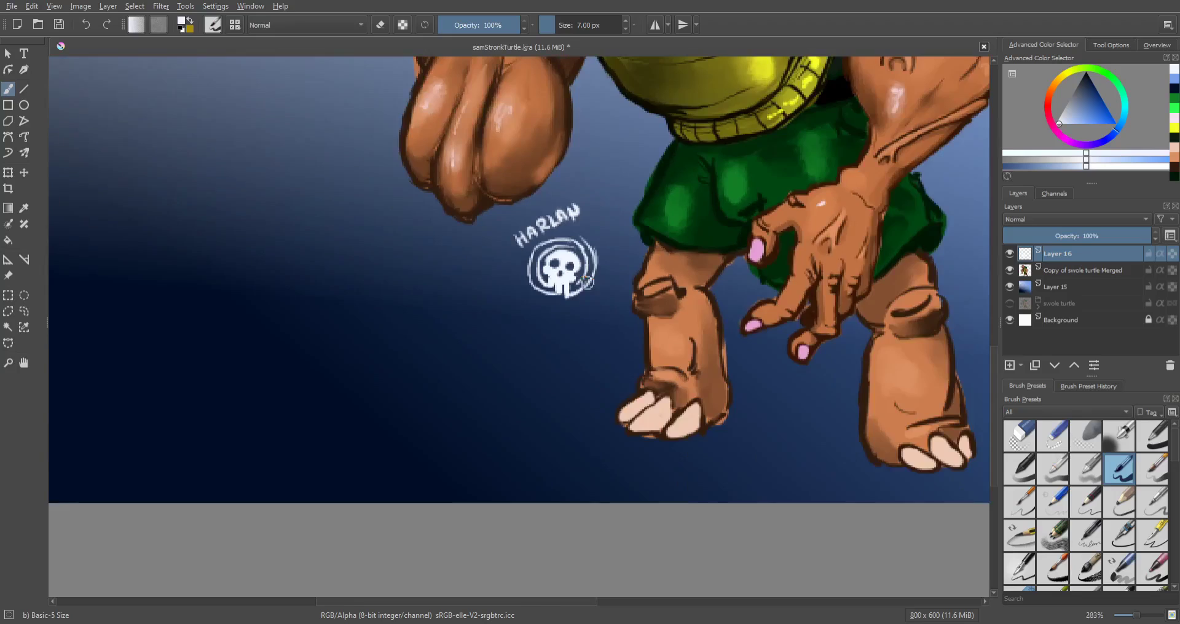
{"action": "left_click_drag", "start_coordinate": [1111, 230], "coordinate": [1052, 236]}
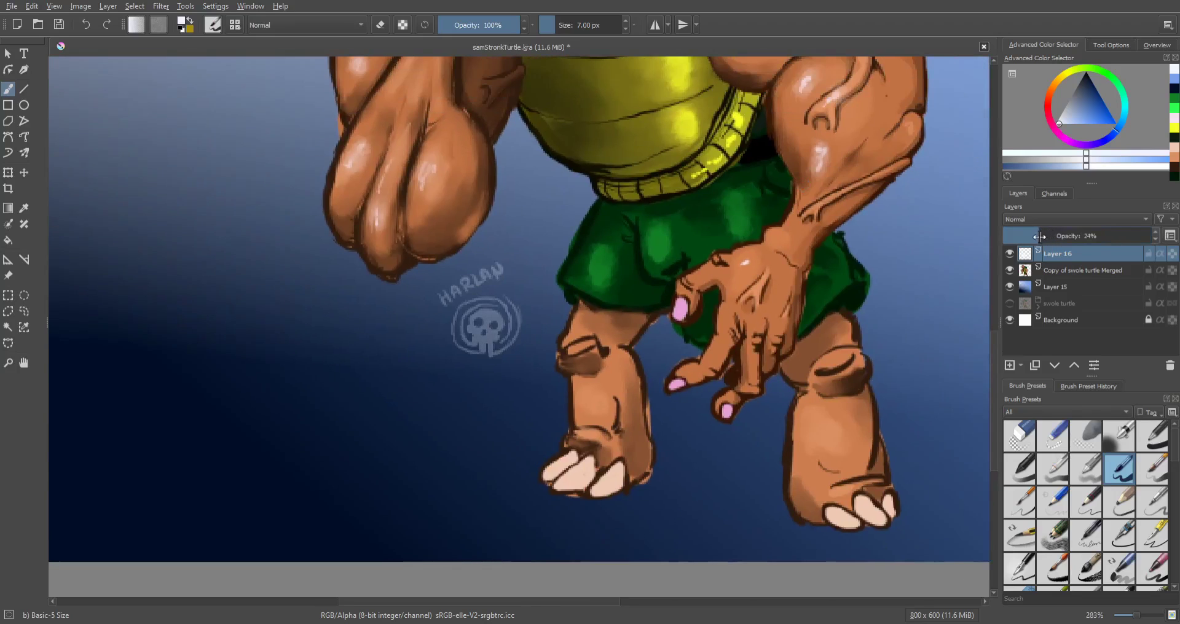
{"action": "left_click_drag", "start_coordinate": [1032, 238], "coordinate": [1026, 239]}
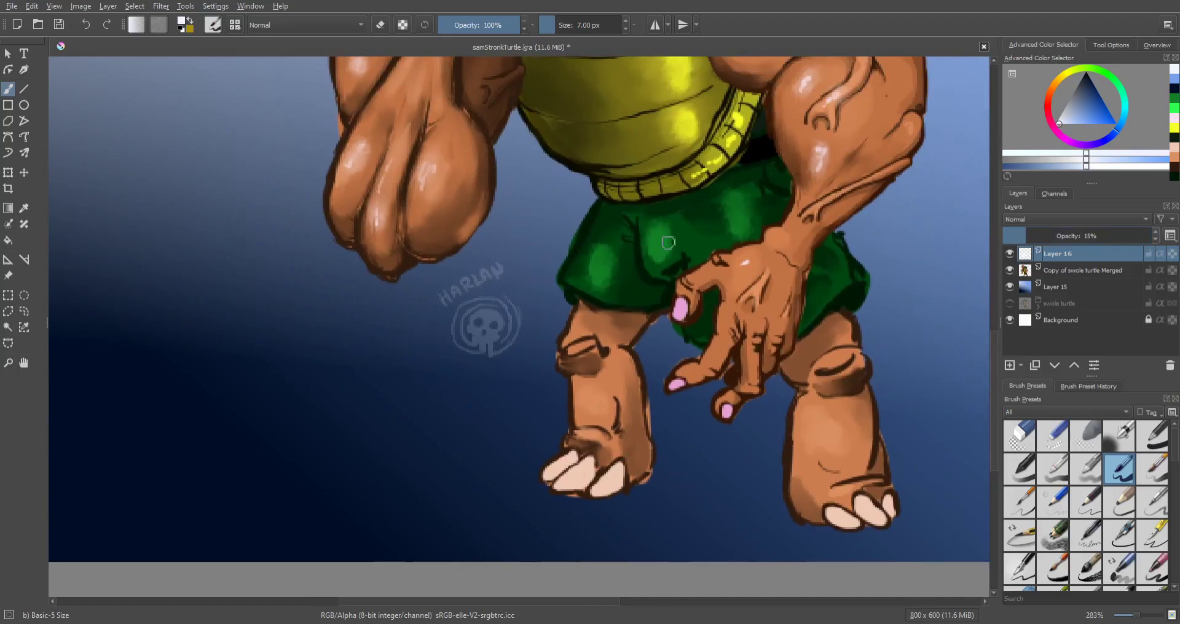
Step: Move the faded skull emblem slightly up and to the right, into the gap between the fist and the leg
{"action": "scroll", "coordinate": [669, 242], "scroll_direction": "down", "scroll_amount": 2}
{"action": "left_click_drag", "start_coordinate": [663, 237], "coordinate": [583, 341]}
{"action": "scroll", "coordinate": [583, 340], "scroll_direction": "down", "scroll_amount": 2}
{"action": "scroll", "coordinate": [585, 337], "scroll_direction": "up", "scroll_amount": 2}
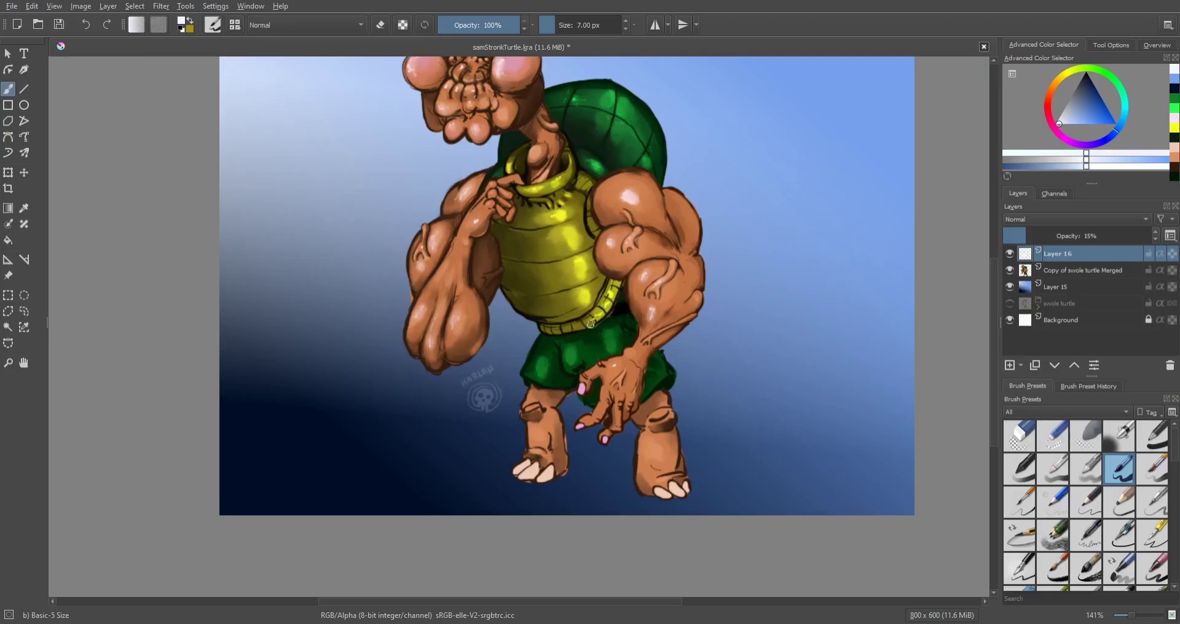
{"action": "left_click", "coordinate": [28, 175]}
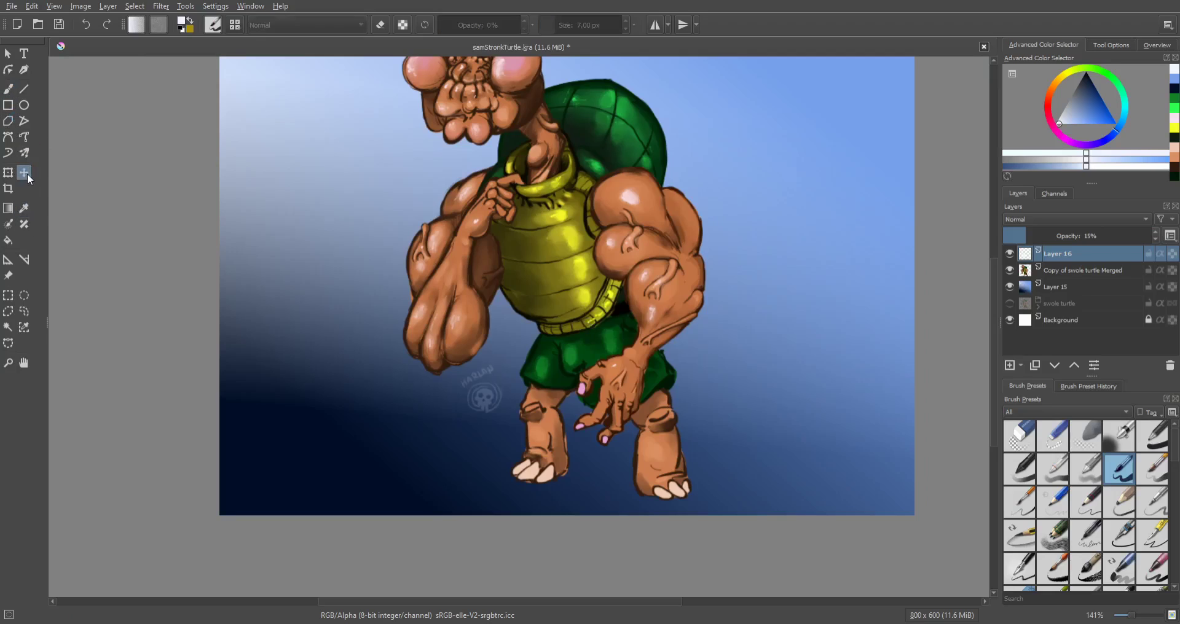
{"action": "mouse_move", "coordinate": [477, 406]}
{"action": "left_mouse_down"}
{"action": "mouse_move", "coordinate": [494, 382]}
{"action": "mouse_move", "coordinate": [492, 392]}
{"action": "left_mouse_up"}
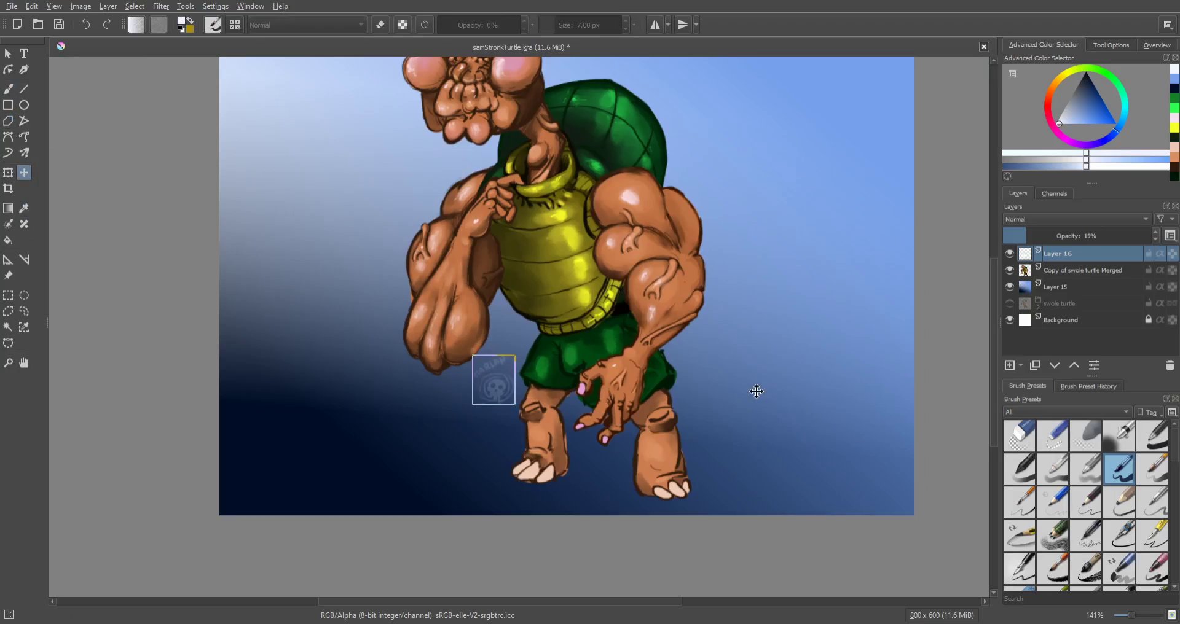
Step: Review the whole painting and save the document
{"action": "scroll", "coordinate": [756, 391], "scroll_direction": "down", "scroll_amount": 2}
{"action": "scroll", "coordinate": [657, 171], "scroll_direction": "up", "scroll_amount": 2}
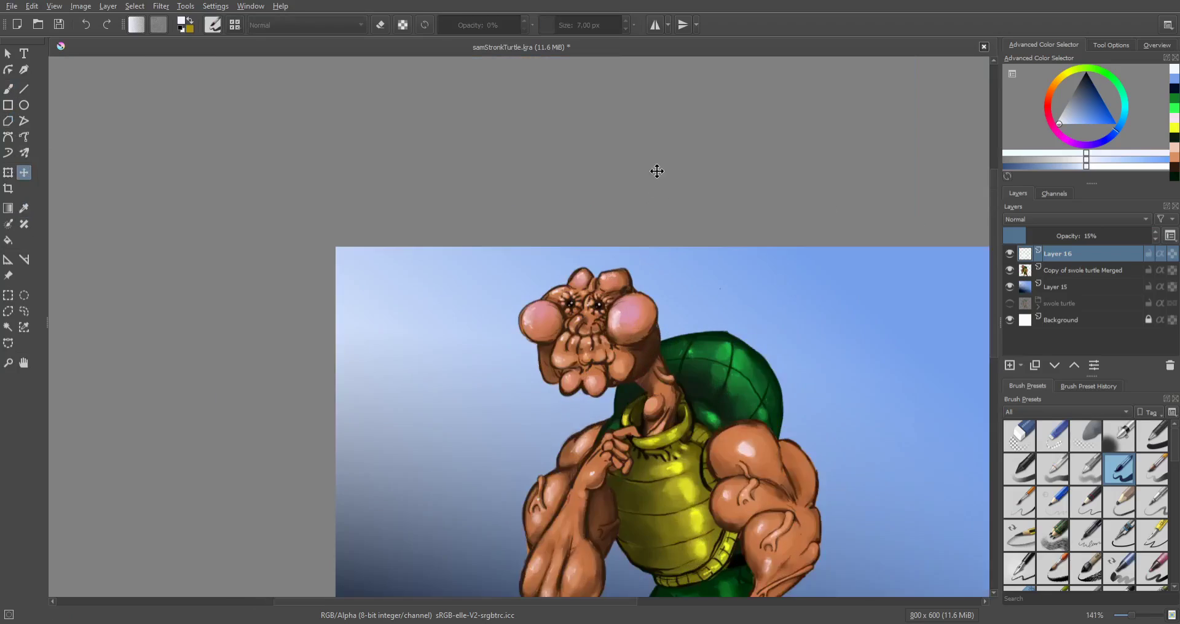
{"action": "scroll", "coordinate": [653, 218], "scroll_direction": "down", "scroll_amount": 2}
{"action": "key", "text": "ctrl+s"}
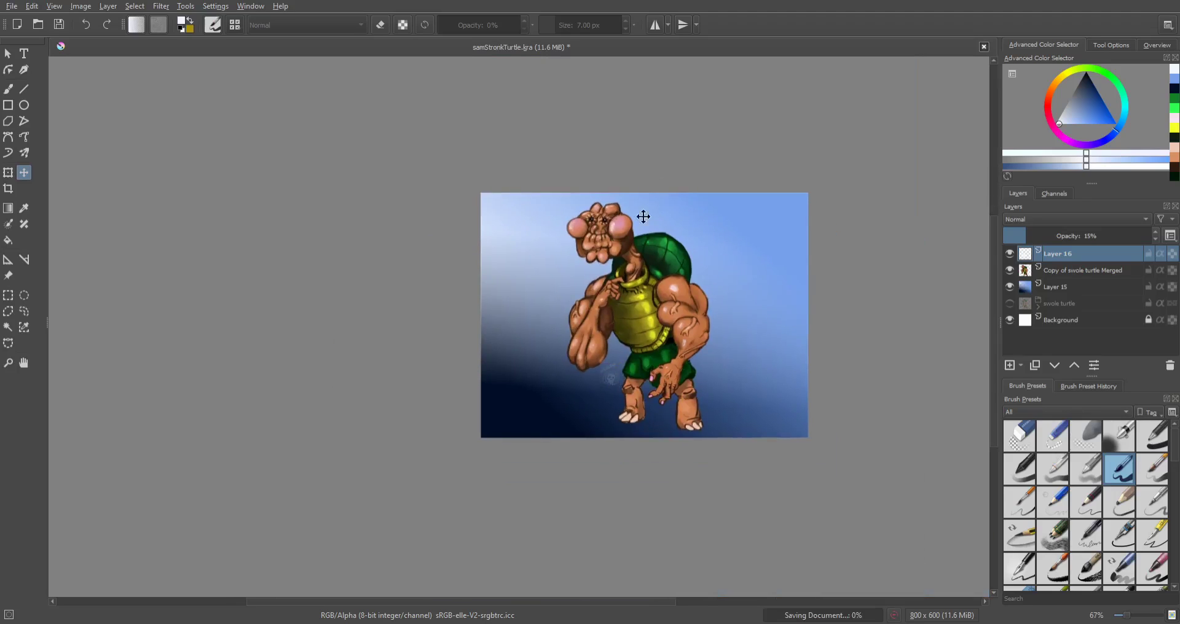
{"action": "scroll", "coordinate": [435, 320], "scroll_direction": "up", "scroll_amount": 1}
{"action": "left_click_drag", "start_coordinate": [437, 324], "coordinate": [266, 316]}
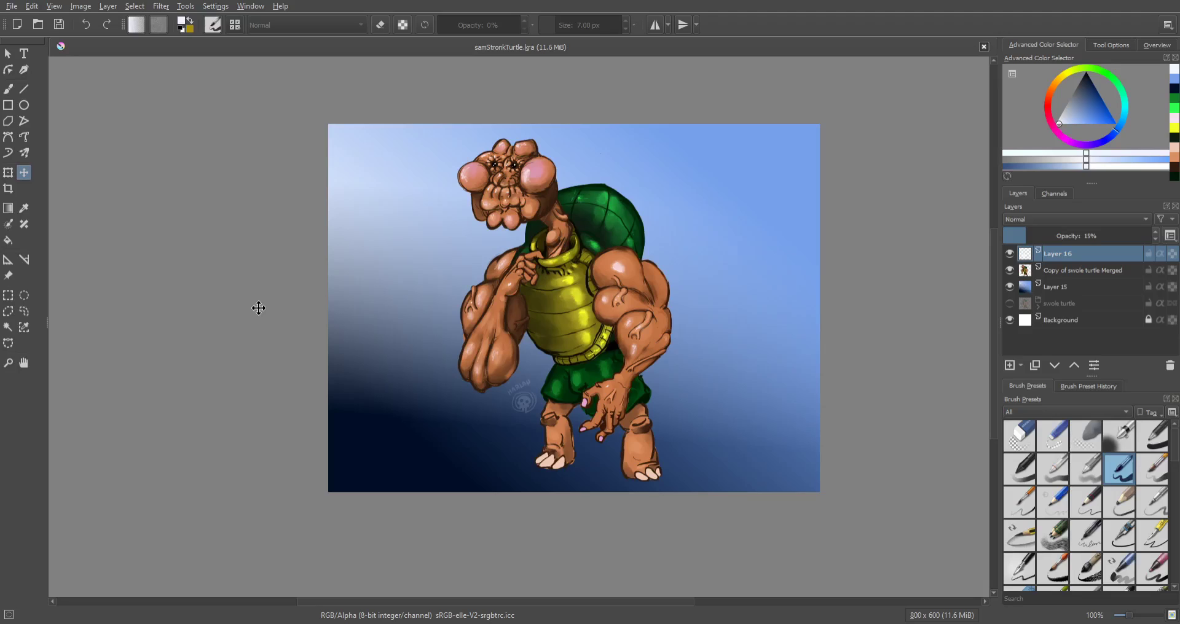
Step: Copy a rectangle around the turtle's head and upper body from the merged layer and paste it as a layer beneath that one
{"action": "left_click", "coordinate": [1031, 277]}
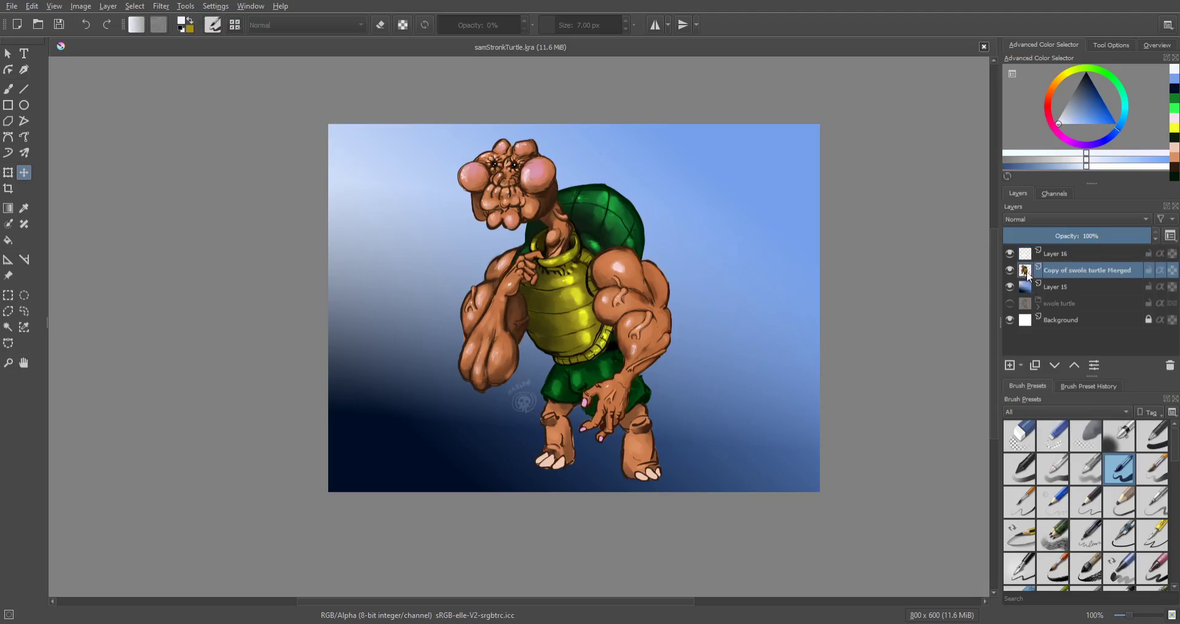
{"action": "left_click", "coordinate": [16, 296]}
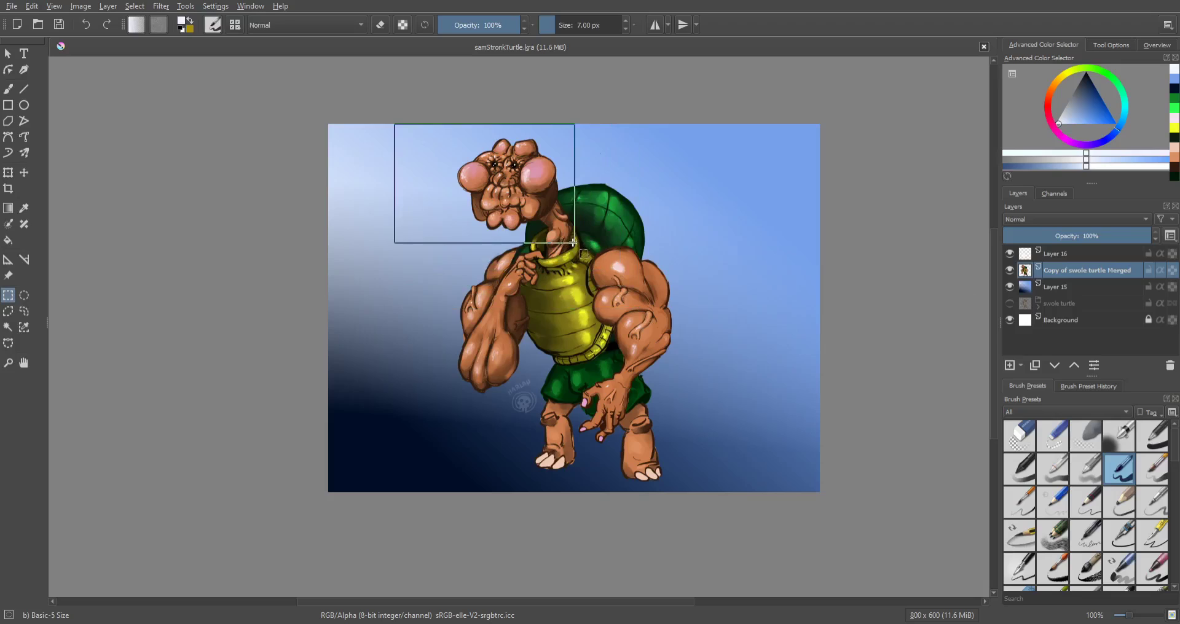
{"action": "left_click_drag", "start_coordinate": [573, 243], "coordinate": [652, 309]}
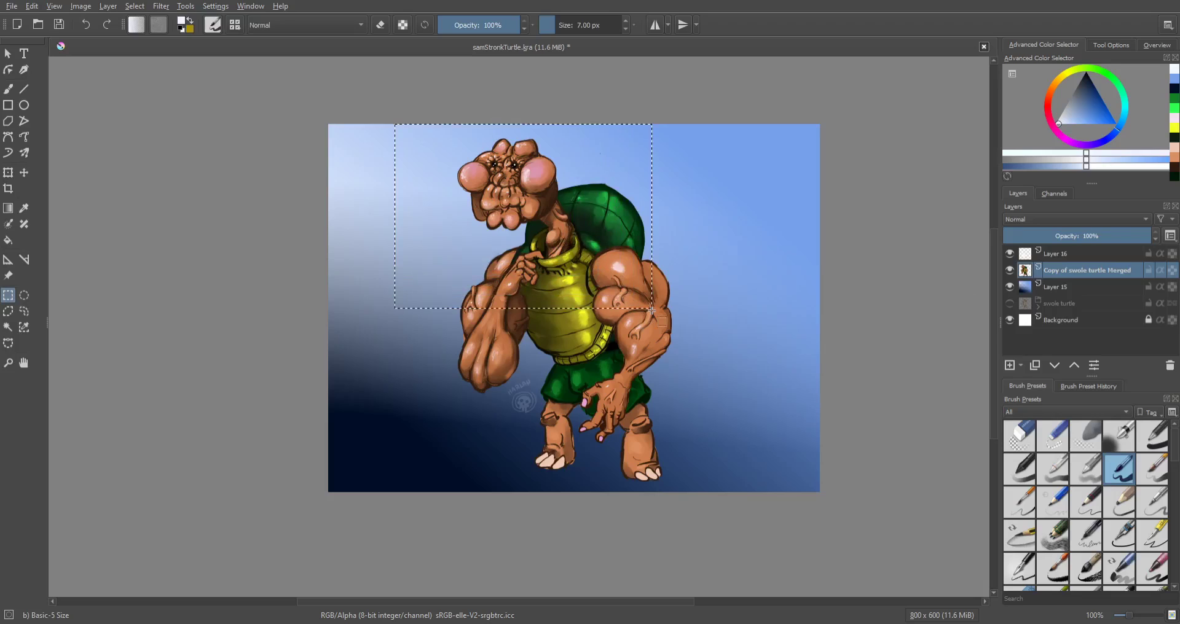
{"action": "key", "text": "ctrl+v"}
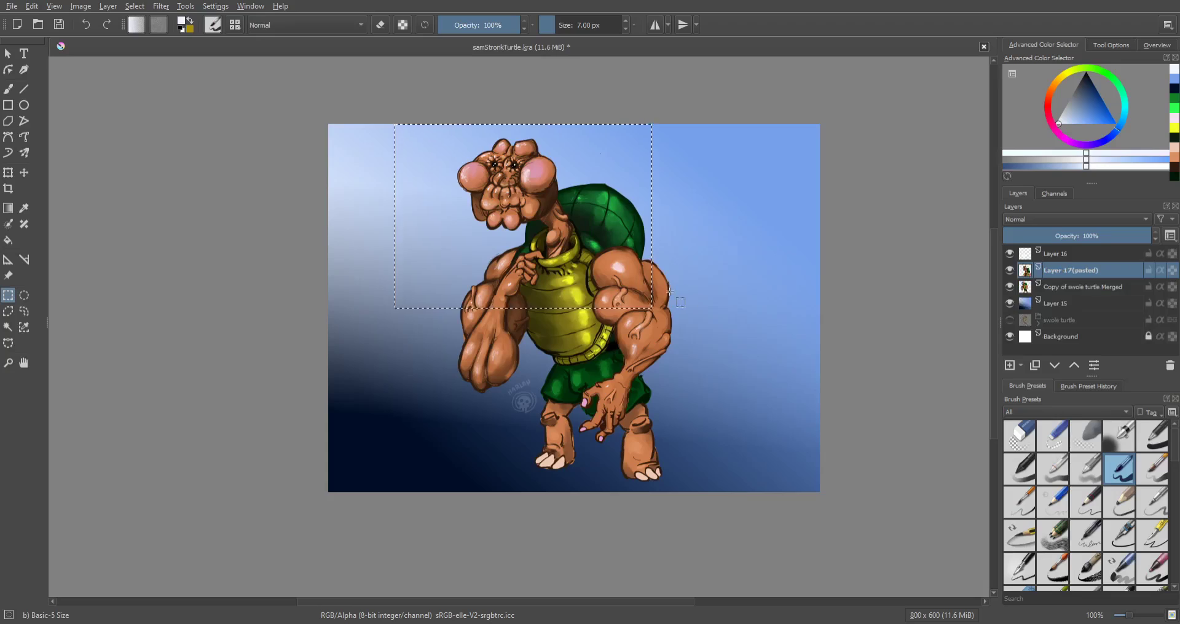
{"action": "left_click_drag", "start_coordinate": [1054, 286], "coordinate": [1052, 302]}
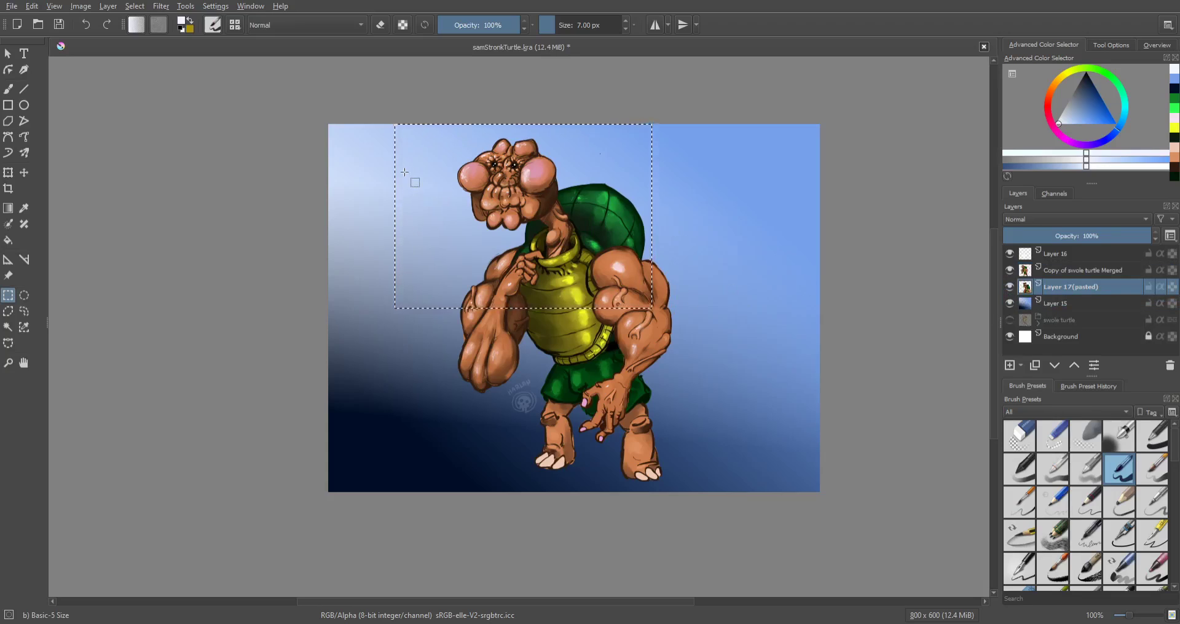
Step: Scale up the pasted upper body and position it so that it fills the whole canvas behind the turtle
{"action": "key", "text": "ctrl+t"}
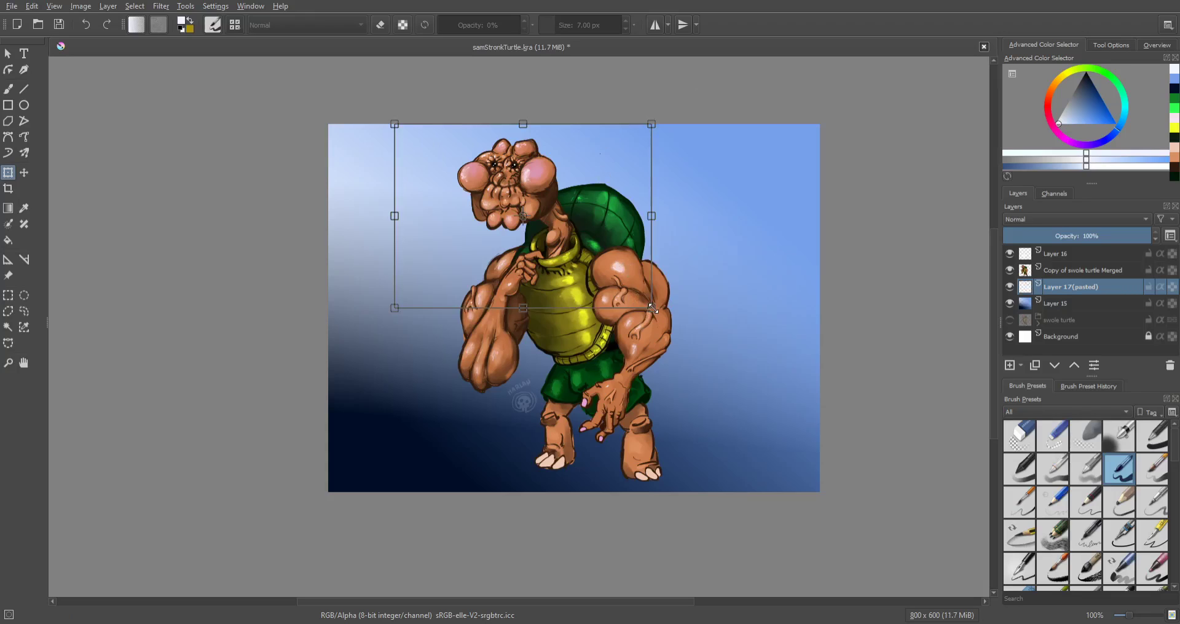
{"action": "left_click_drag", "start_coordinate": [653, 308], "coordinate": [819, 489]}
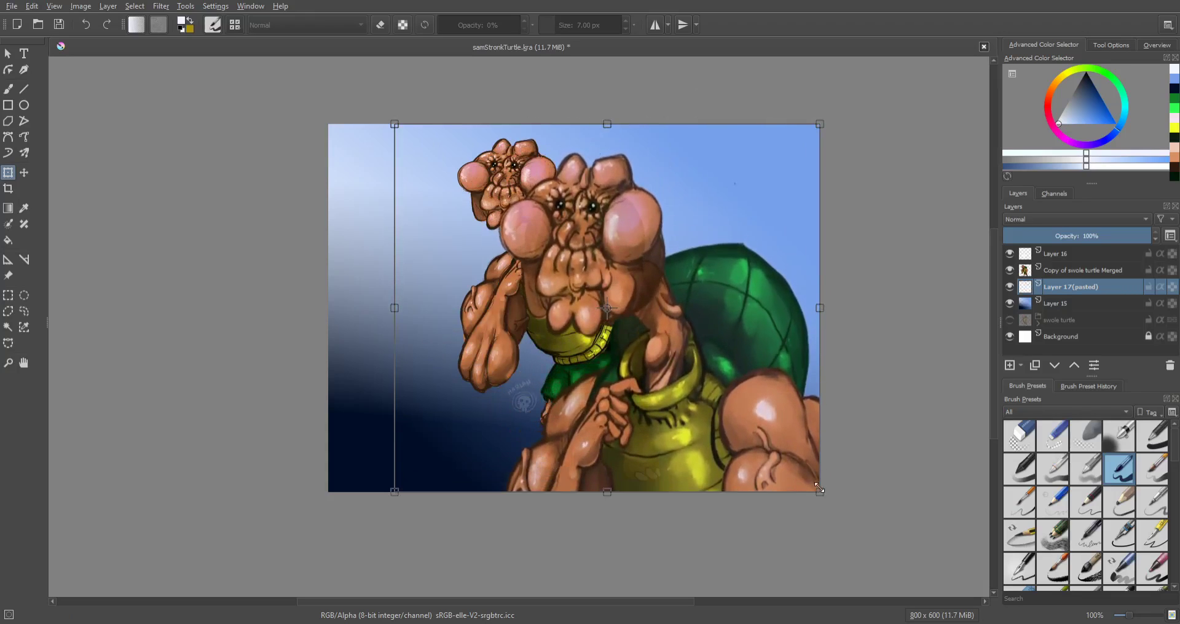
{"action": "left_click_drag", "start_coordinate": [395, 124], "coordinate": [317, 123]}
{"action": "left_click_drag", "start_coordinate": [363, 173], "coordinate": [434, 150]}
{"action": "left_click_drag", "start_coordinate": [615, 254], "coordinate": [552, 273]}
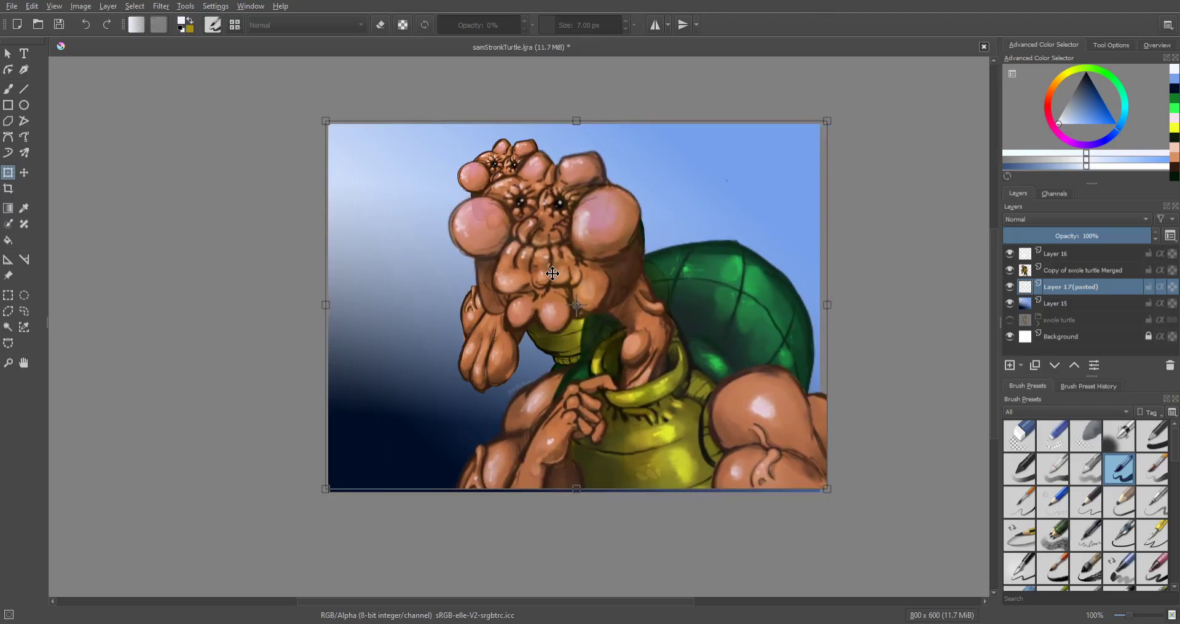
{"action": "key", "text": "Return"}
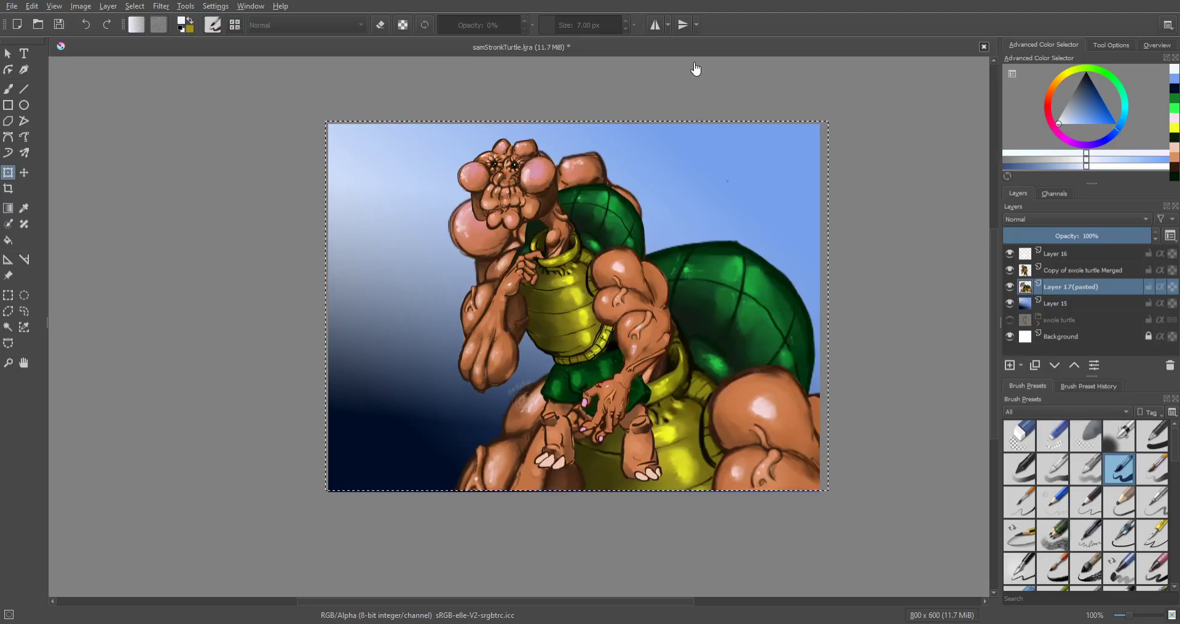
Step: Try to flip the enlarged turtle with the horizontal mirror tool, moving the mirror axis right of the canvas centre
{"action": "left_click", "coordinate": [653, 25]}
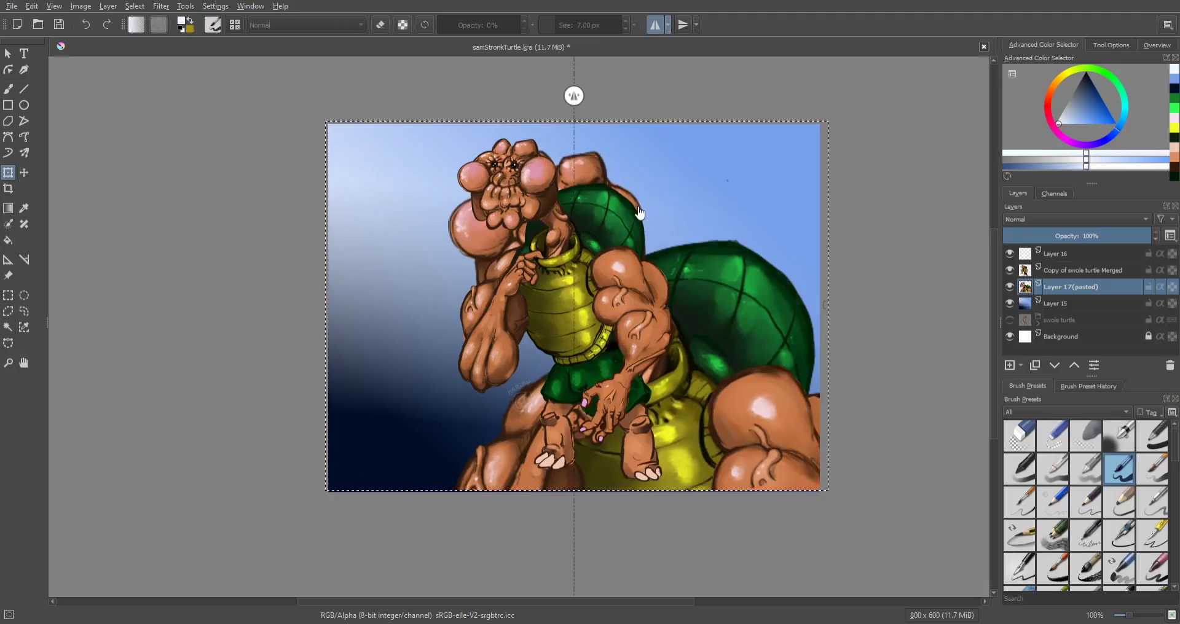
{"action": "left_click", "coordinate": [571, 211]}
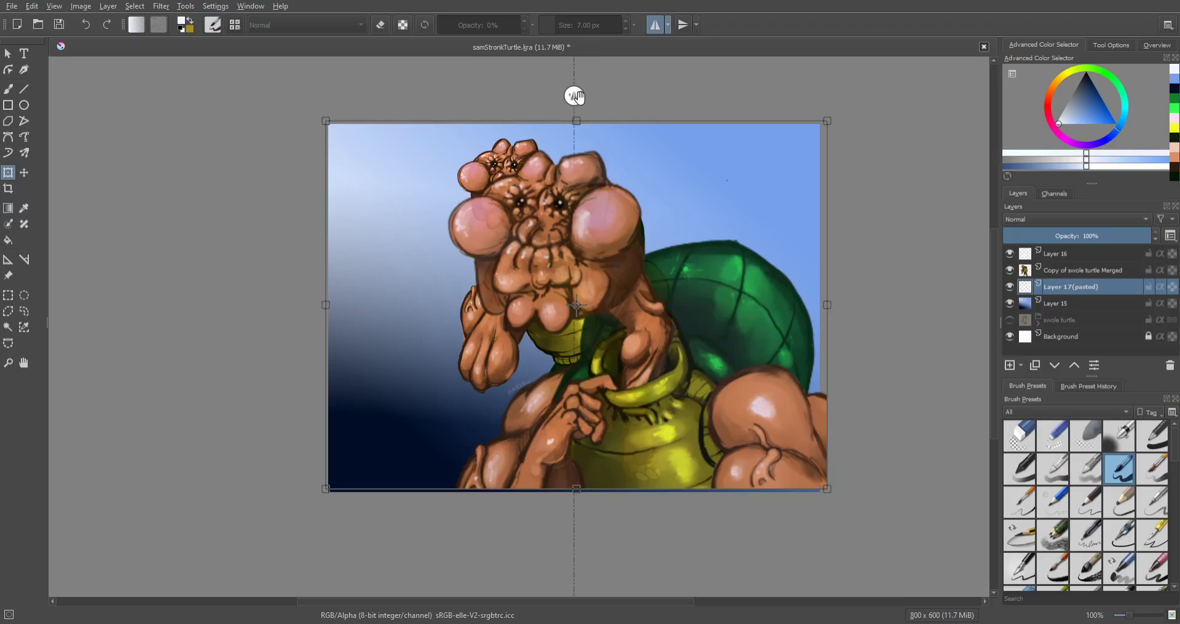
{"action": "left_click_drag", "start_coordinate": [576, 99], "coordinate": [676, 100]}
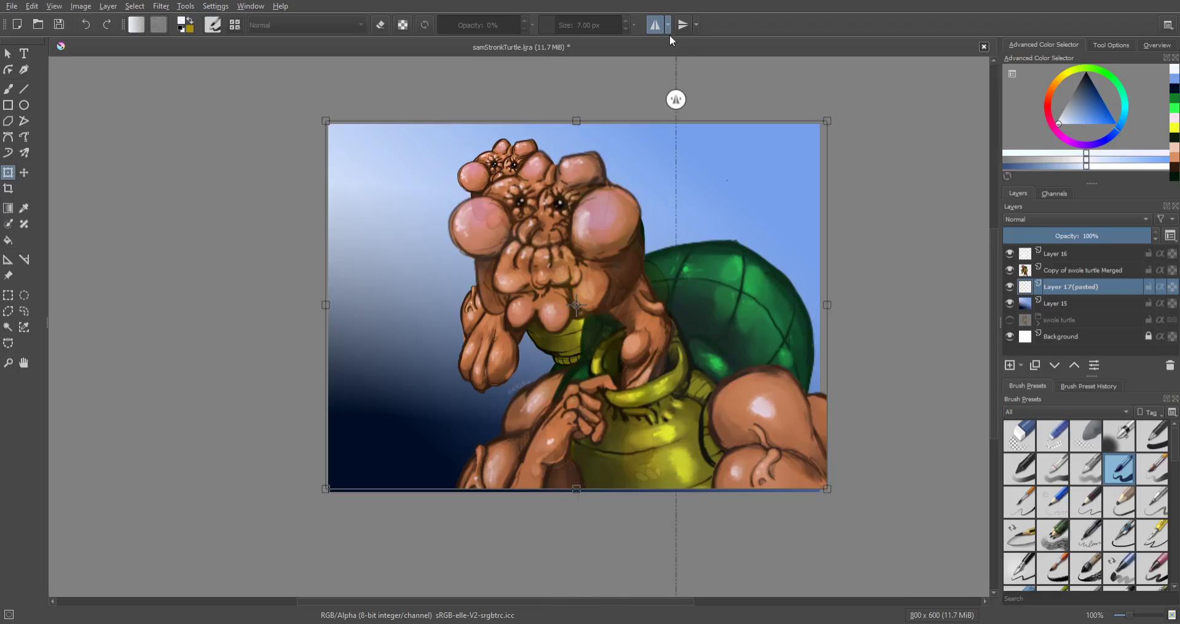
{"action": "key", "text": "Return"}
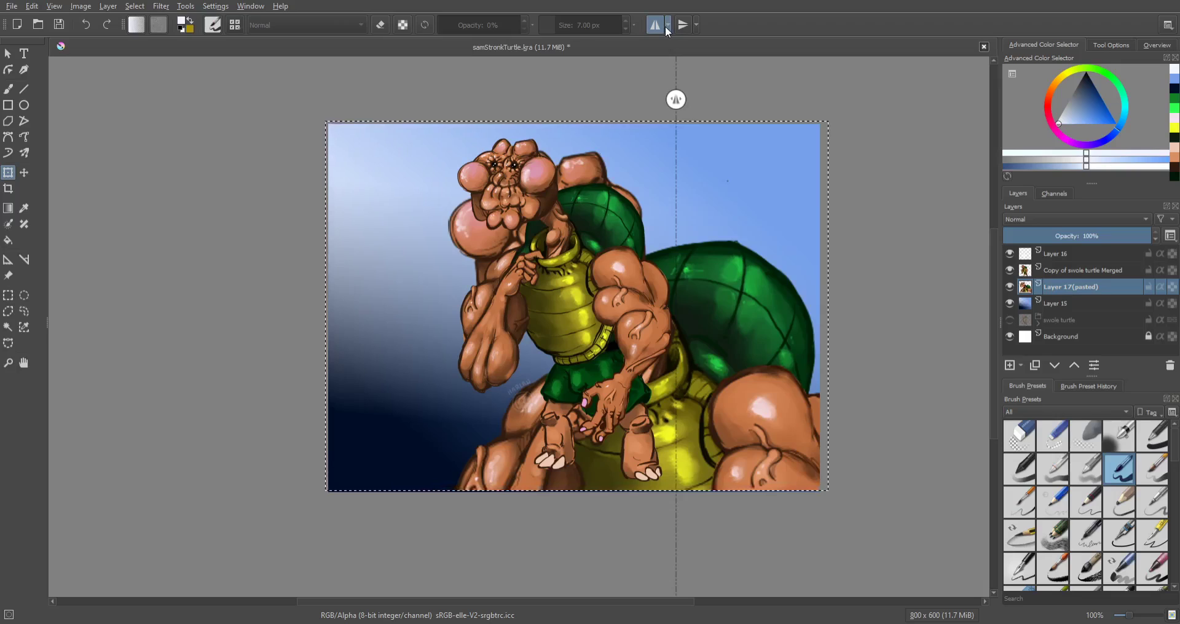
{"action": "left_click", "coordinate": [578, 83]}
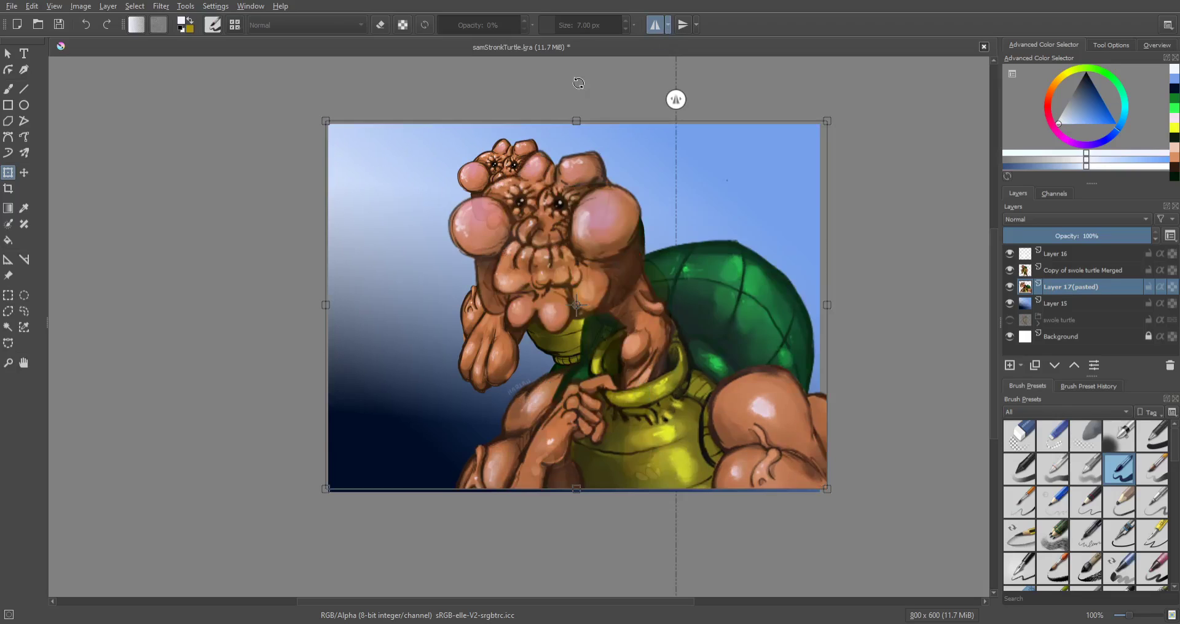
{"action": "key", "text": "Return"}
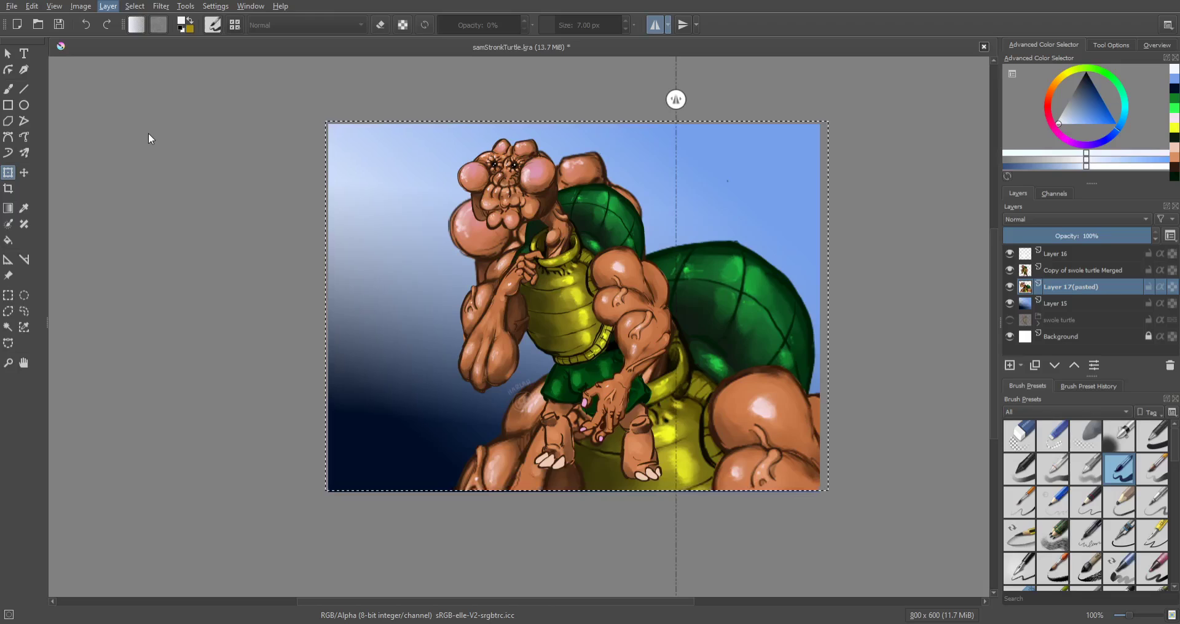
Step: Undo the vertical flip of the enlarged turtle's layer and mirror the layer horizontally instead
{"action": "left_click", "coordinate": [369, 146]}
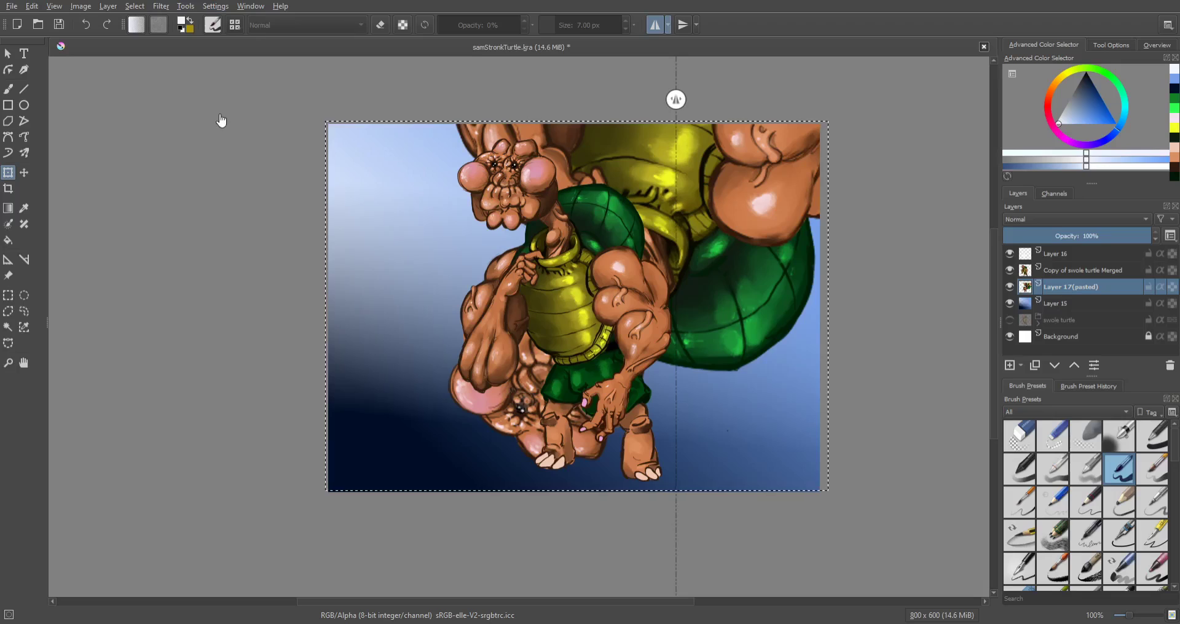
{"action": "left_click", "coordinate": [86, 24]}
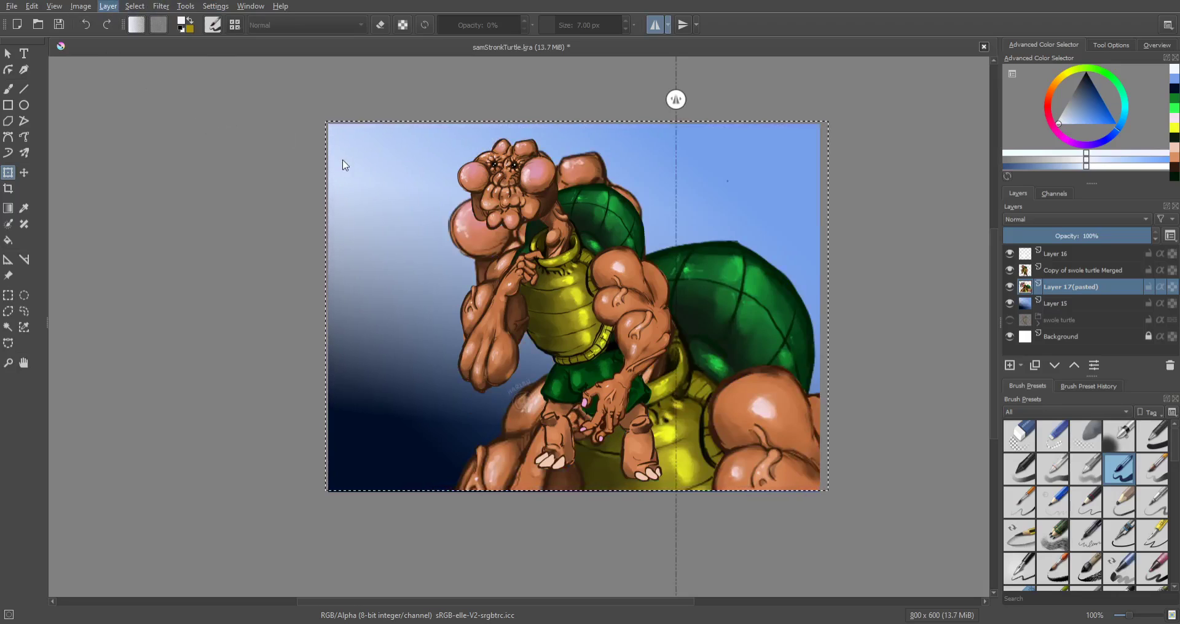
{"action": "left_click", "coordinate": [361, 139]}
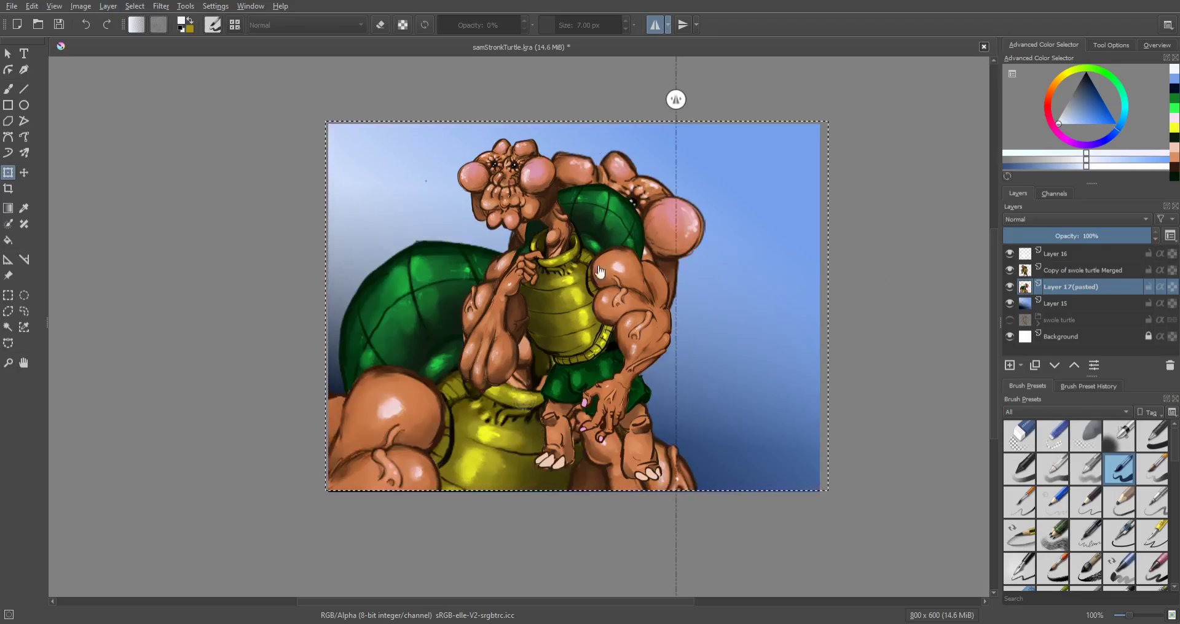
Step: Move the enlarged turtle left so its face clears the canvas's left half, and lower its layer's opacity to 35%
{"action": "left_click", "coordinate": [449, 321]}
{"action": "left_click_drag", "start_coordinate": [428, 316], "coordinate": [305, 318]}
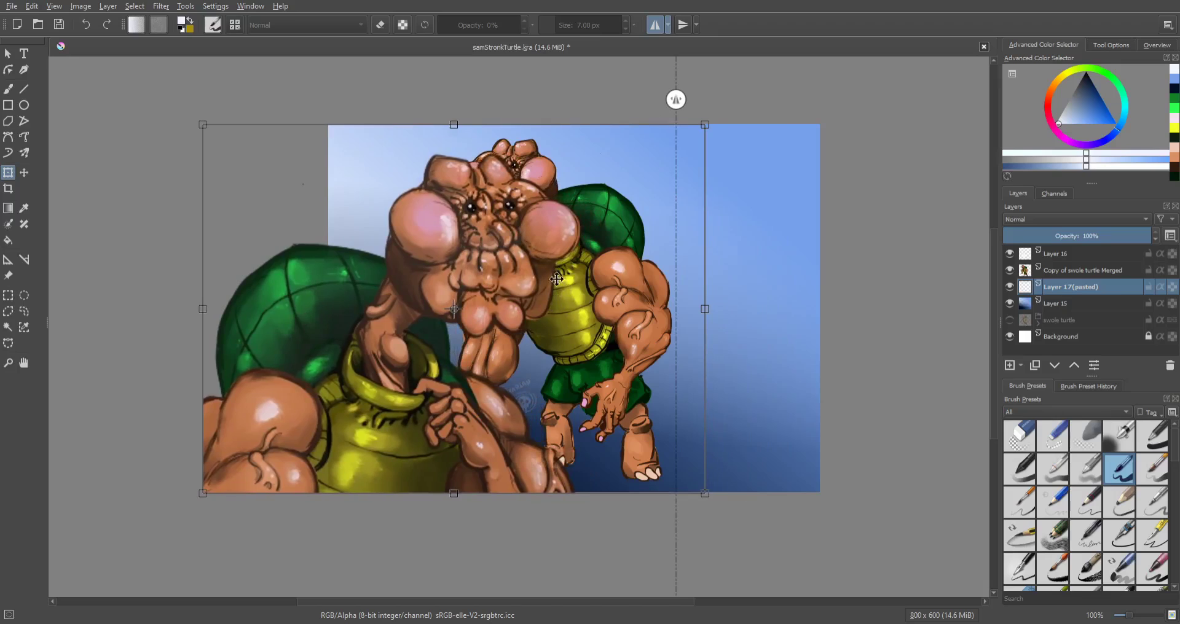
{"action": "key", "text": "Return"}
{"action": "left_click", "coordinate": [1058, 237]}
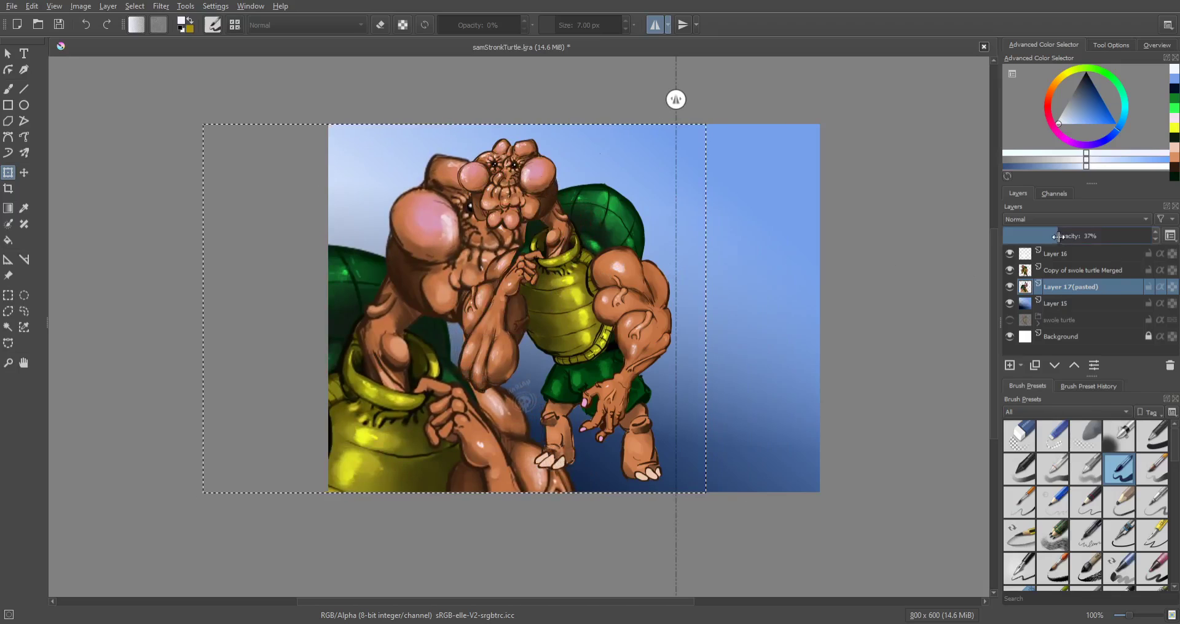
{"action": "left_click_drag", "start_coordinate": [1058, 236], "coordinate": [1054, 237]}
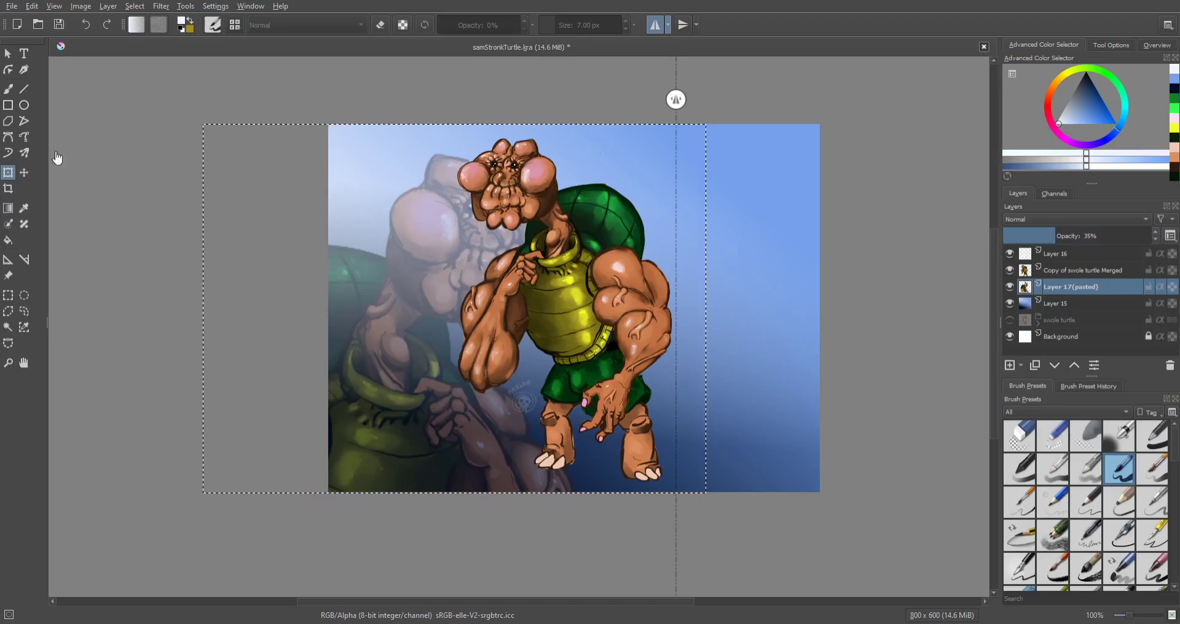
Step: Move the main turtle on the Copy of swole turtle Merged layer to the right side of the canvas
{"action": "left_click", "coordinate": [1060, 269]}
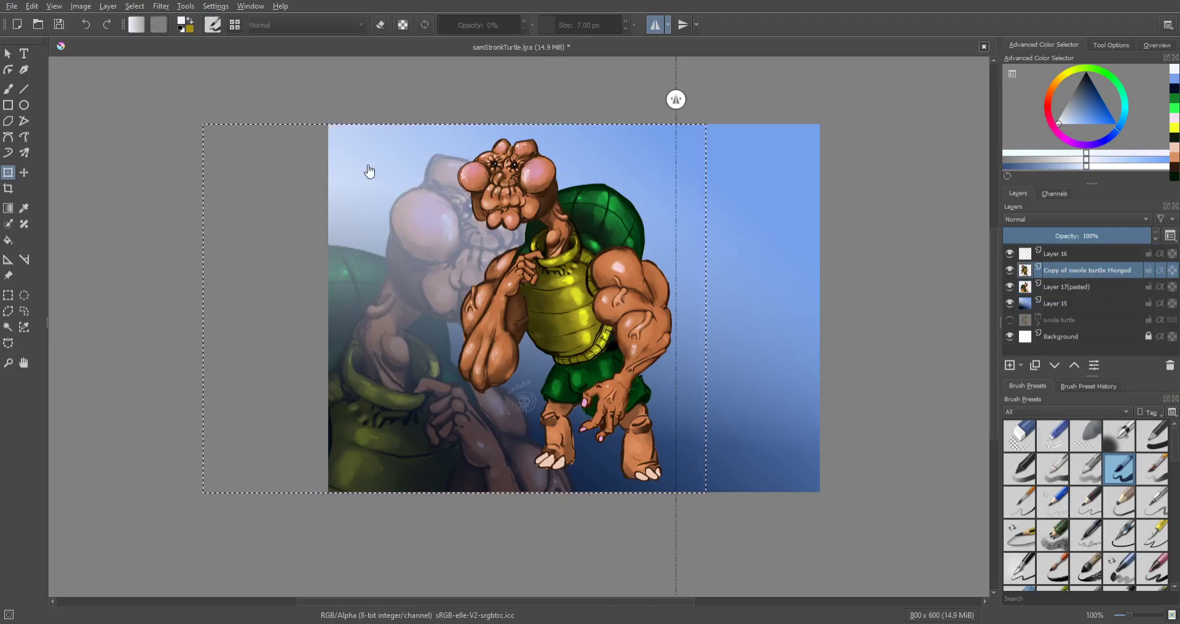
{"action": "left_click", "coordinate": [26, 175]}
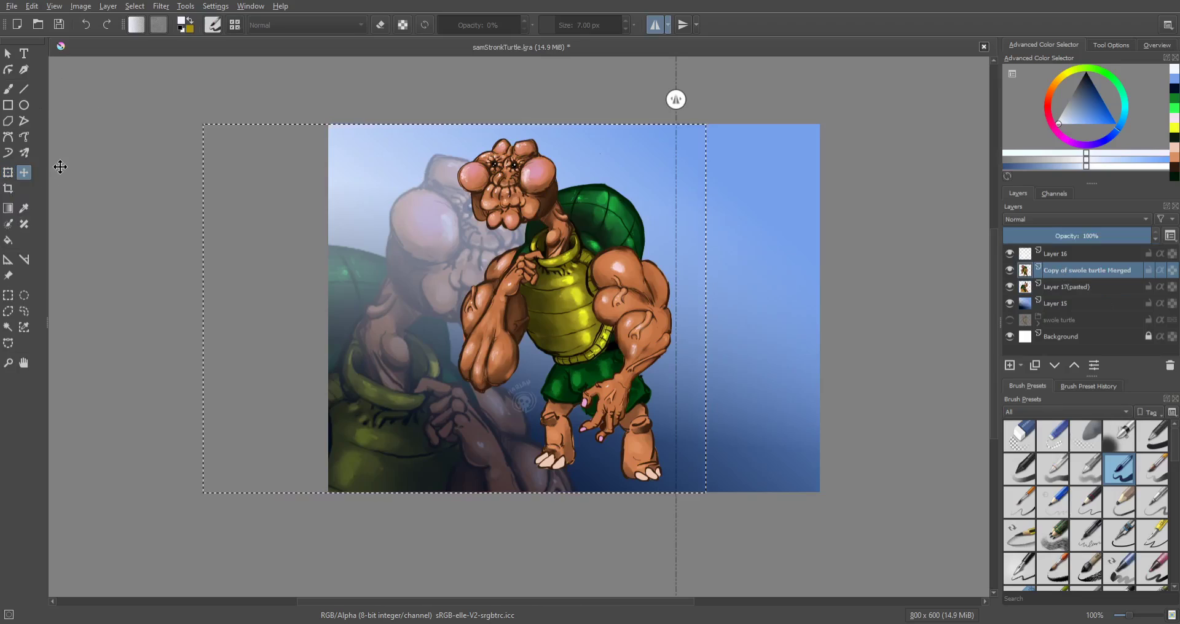
{"action": "left_click_drag", "start_coordinate": [573, 241], "coordinate": [699, 247]}
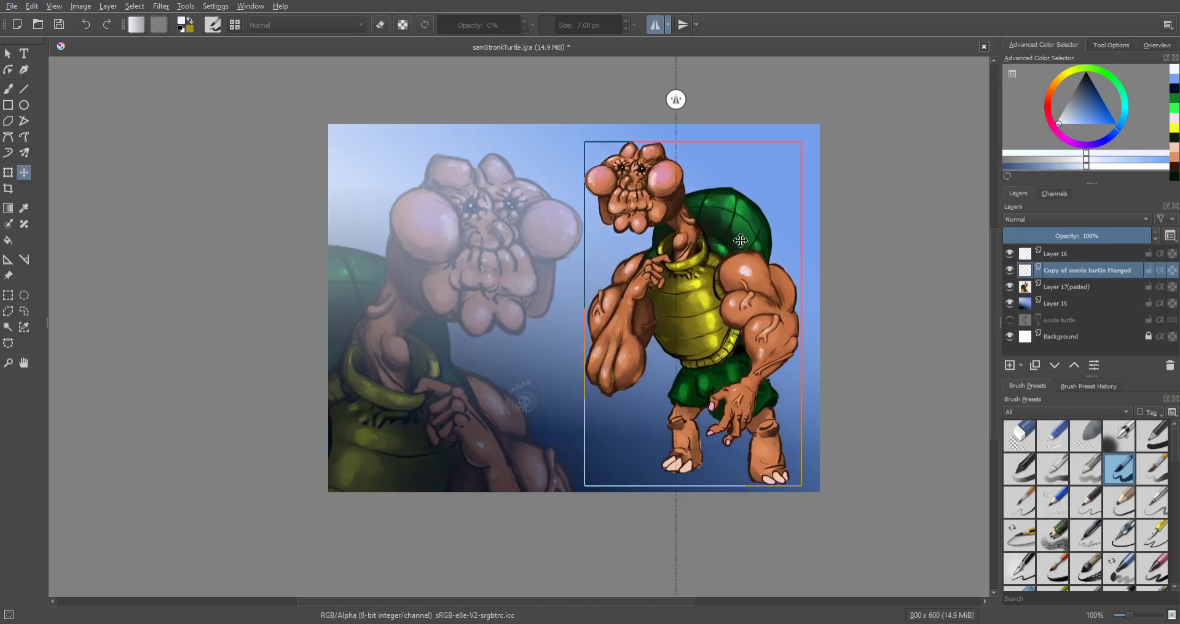
Step: Move the skull emblem on Layer 16 into the lower-left corner of the canvas and clear the selection
{"action": "left_click", "coordinate": [1061, 254]}
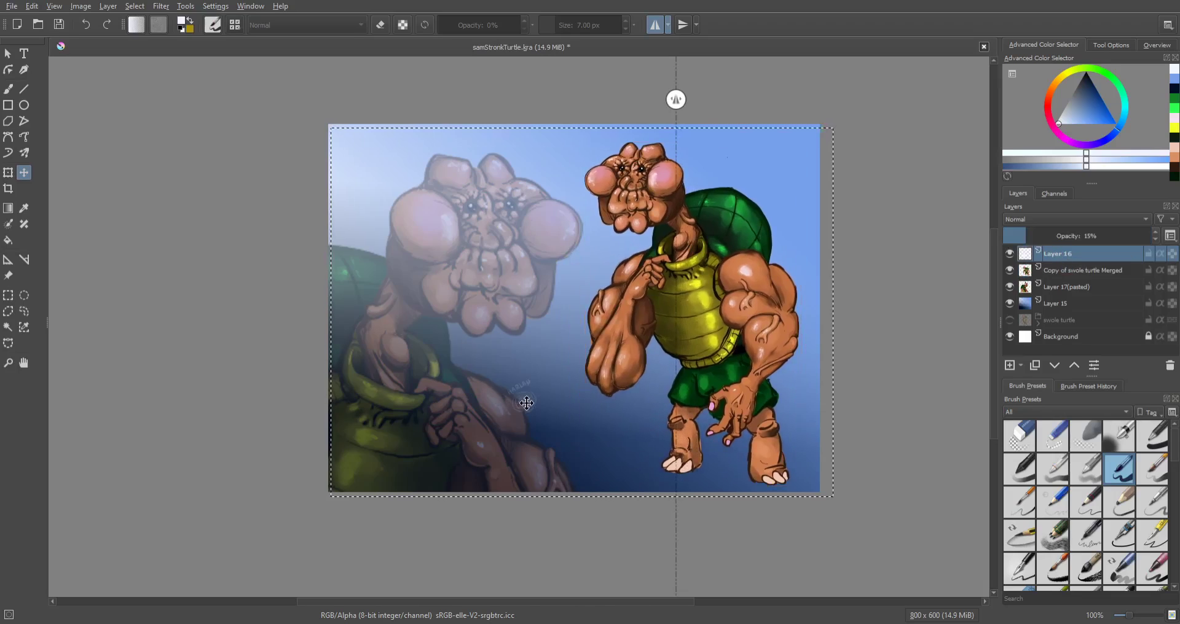
{"action": "left_click_drag", "start_coordinate": [400, 465], "coordinate": [356, 477]}
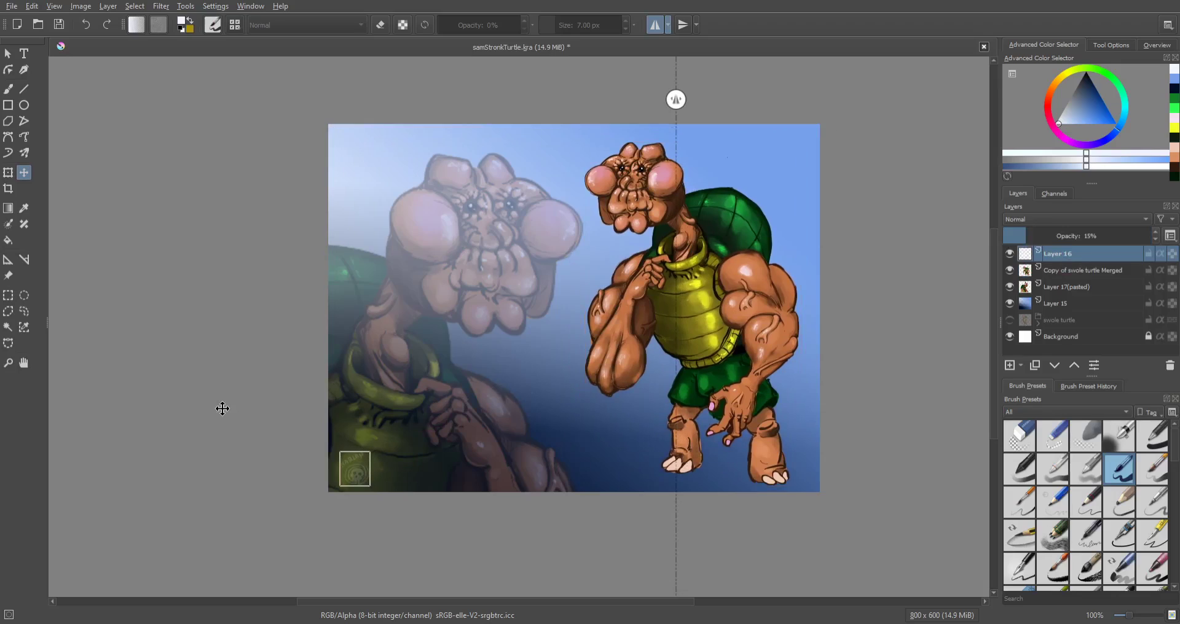
{"action": "key", "text": "ctrl+shift+d"}
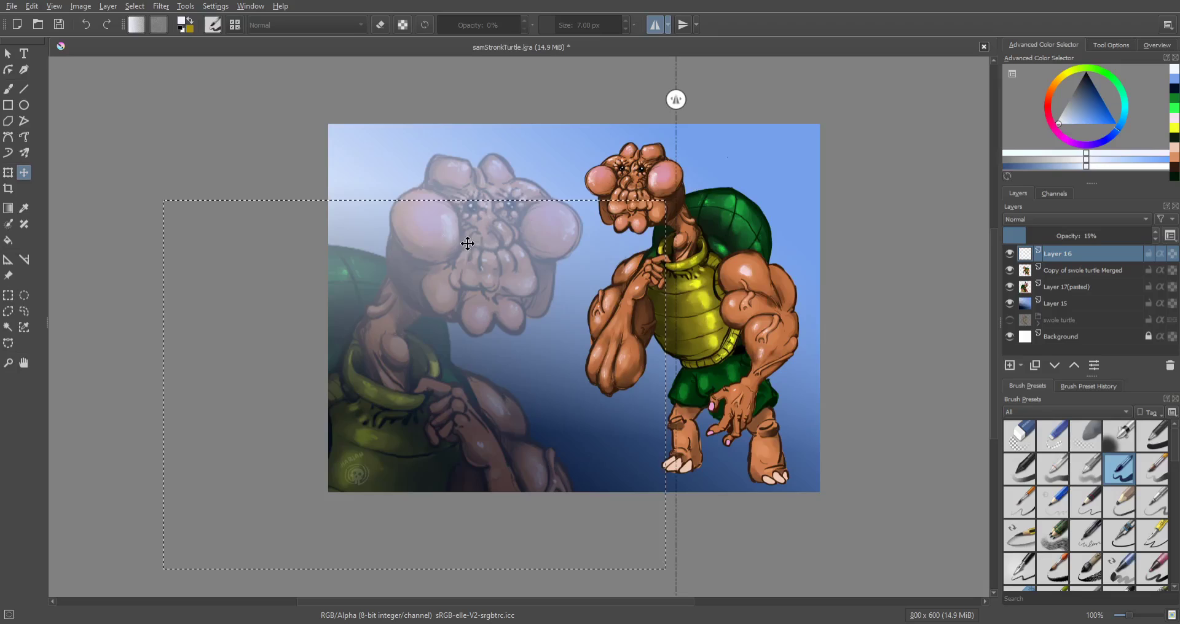
{"action": "key", "text": "ctrl+shift+a"}
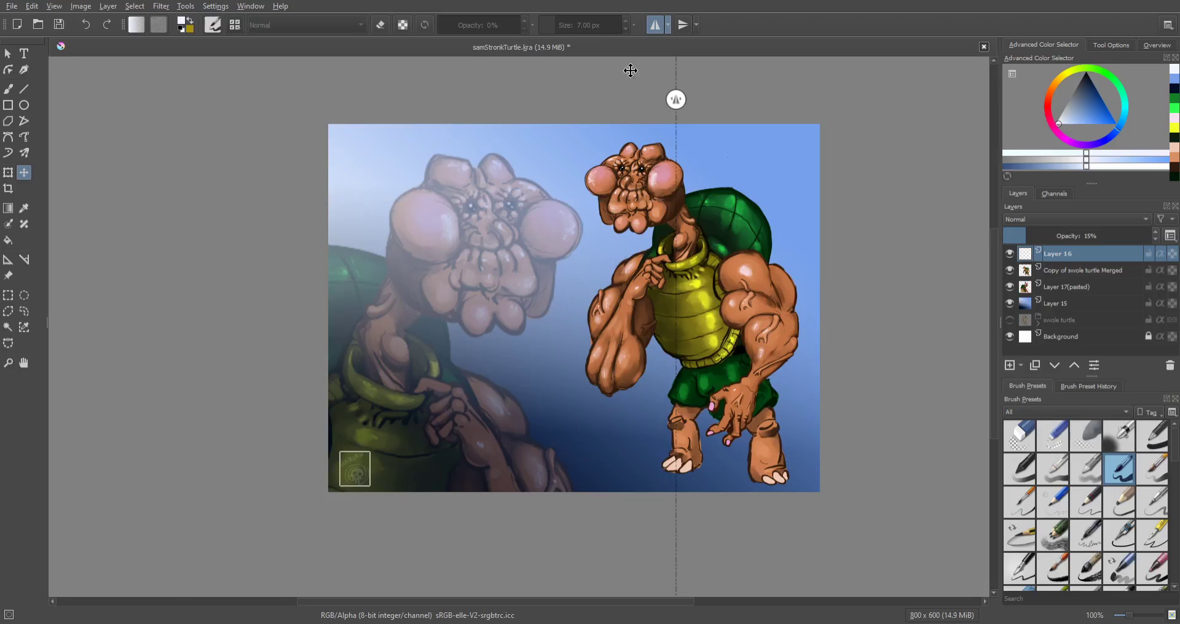
Step: Turn off the horizontal mirror tool, save the painting and clear the restored selection
{"action": "left_click", "coordinate": [656, 25]}
{"action": "key", "text": "ctrl+shift+d"}
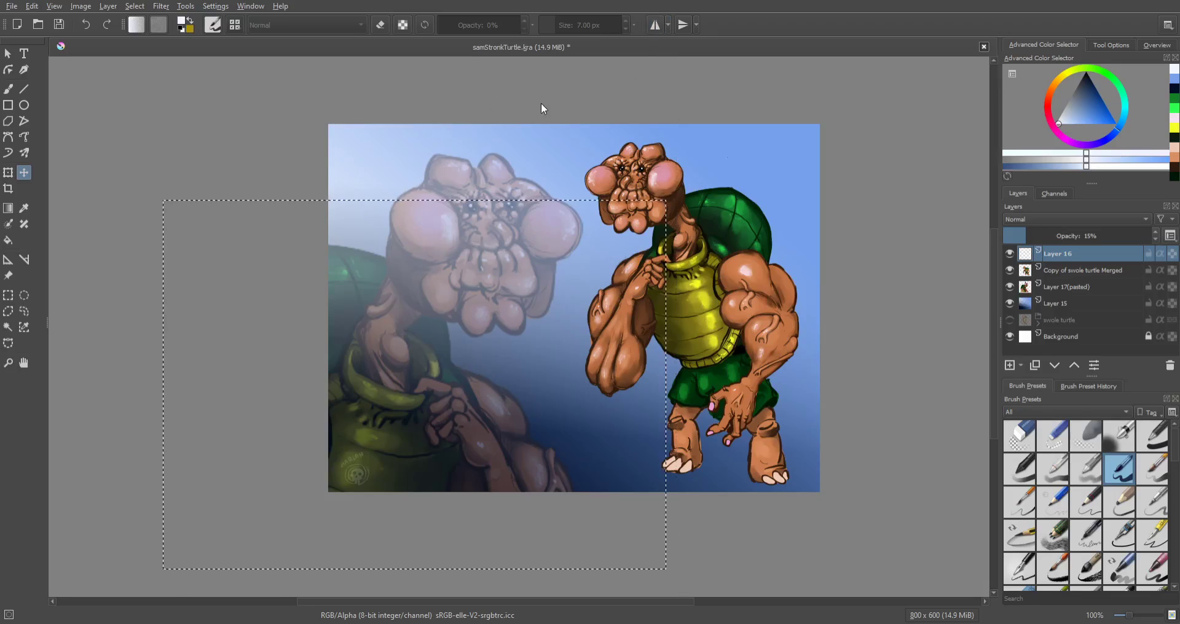
{"action": "key", "text": "ctrl+s"}
{"action": "key", "text": "ctrl+shift+a"}
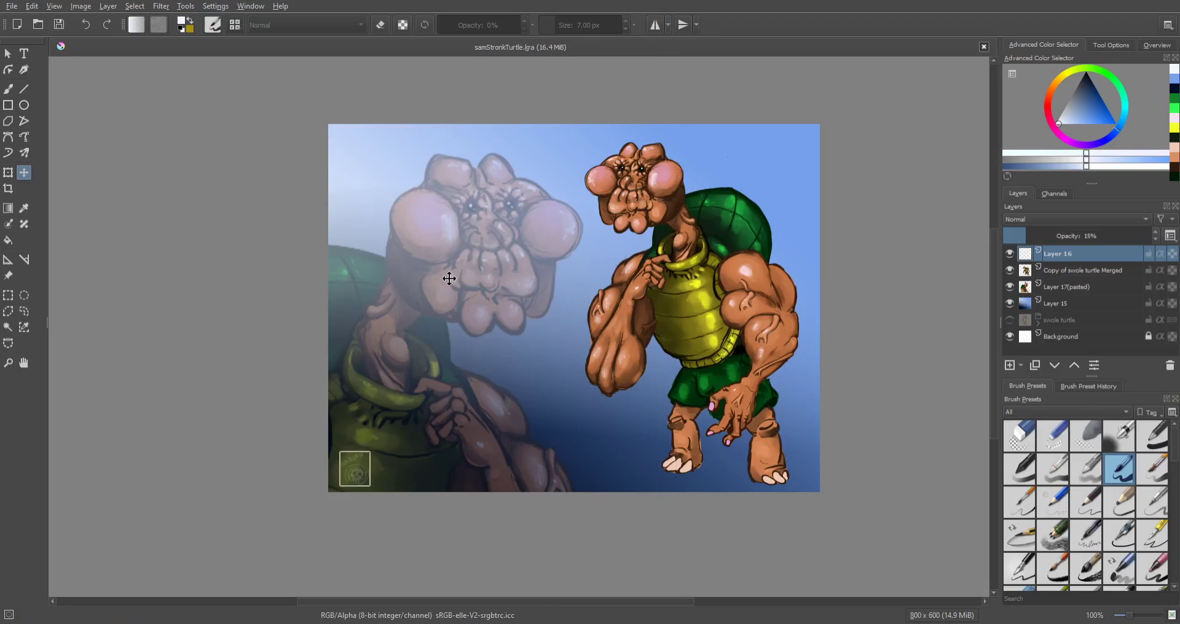
Step: Fade the enlarged background turtle on Layer 17 to 14% opacity
{"action": "left_click", "coordinate": [1076, 287]}
{"action": "left_click_drag", "start_coordinate": [1051, 234], "coordinate": [1025, 235]}
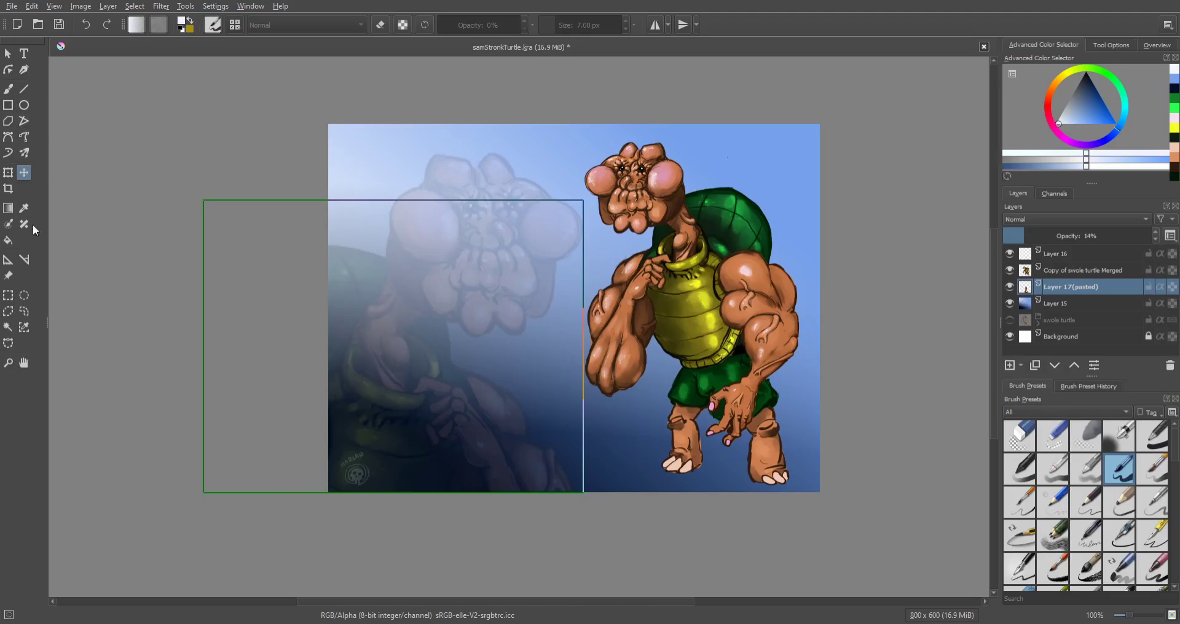
{"action": "left_click", "coordinate": [8, 296]}
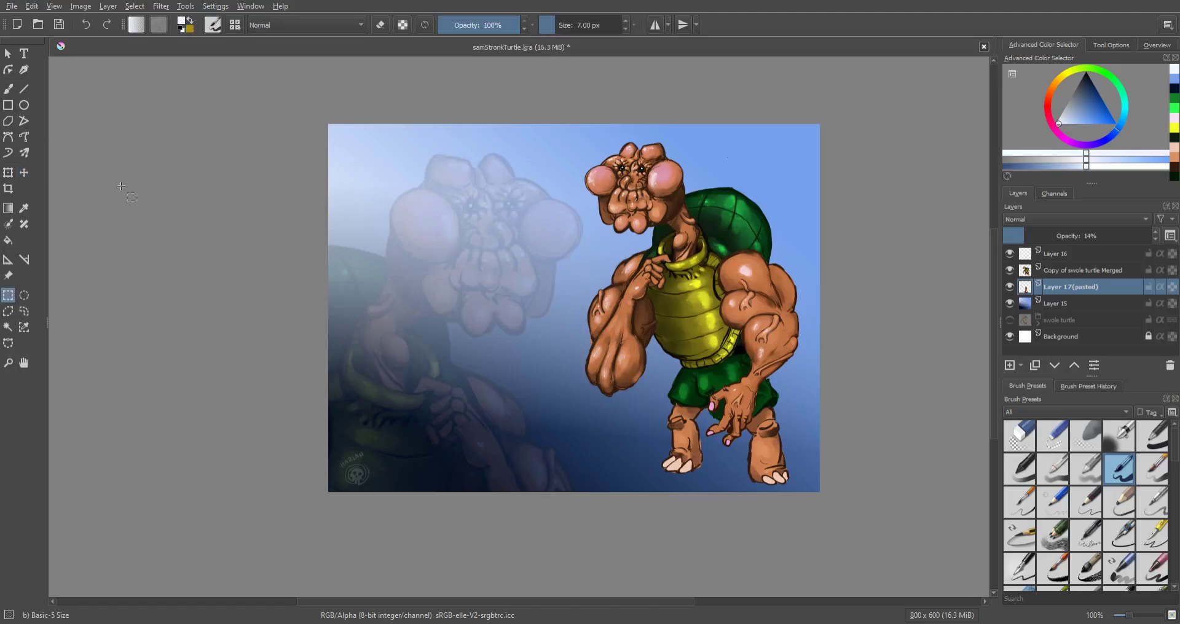
{"action": "left_click", "coordinate": [8, 174]}
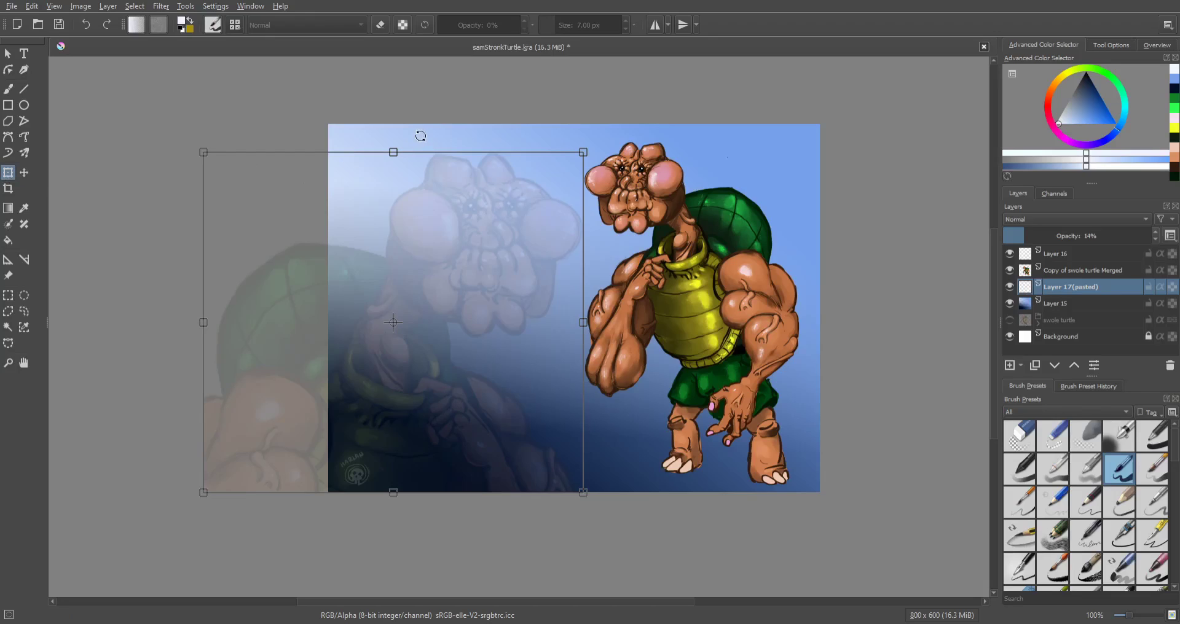
{"action": "left_click", "coordinate": [1059, 340]}
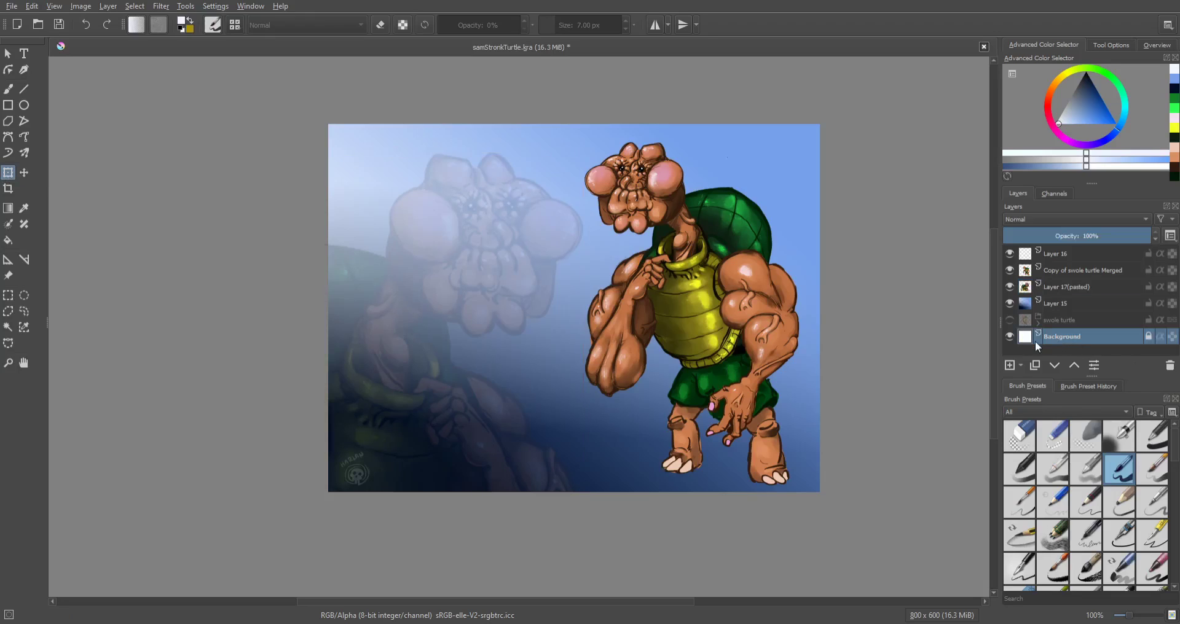
{"action": "left_click", "coordinate": [1068, 319]}
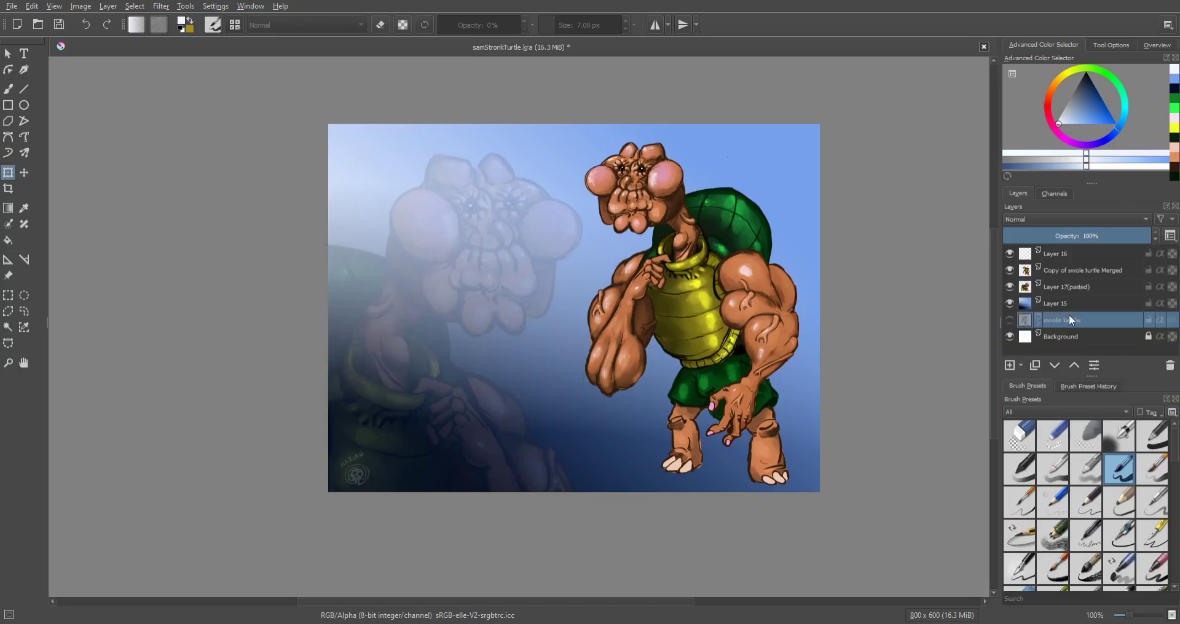
{"action": "left_click", "coordinate": [1003, 336]}
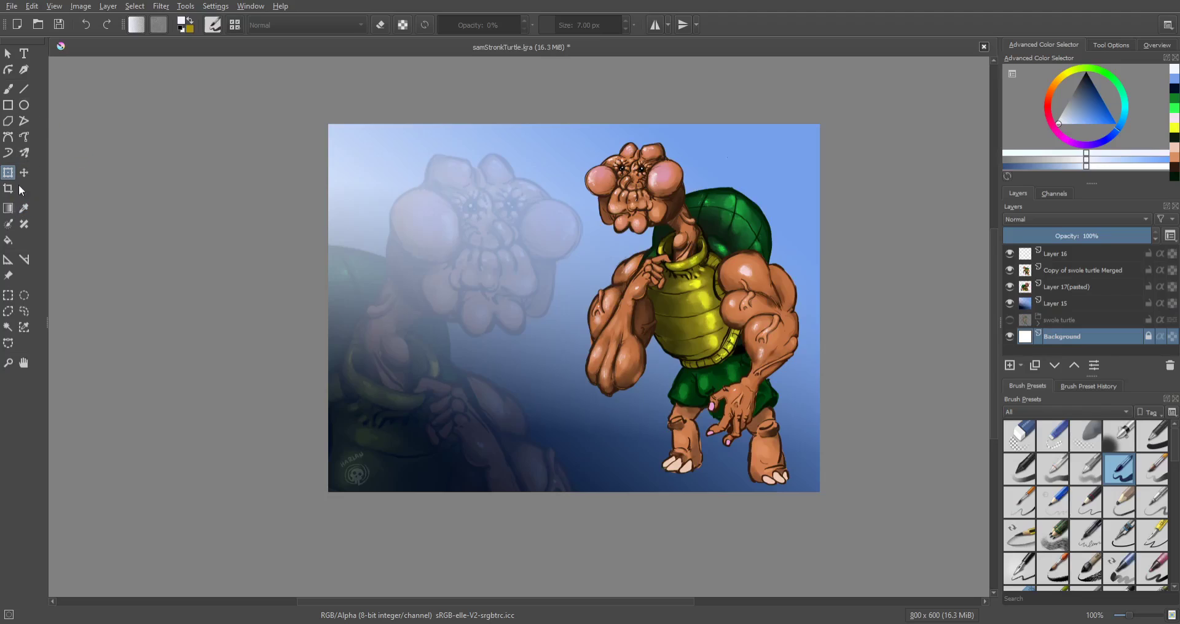
Step: Select the whole canvas area from the Background layer's opaque pixels
{"action": "left_click", "coordinate": [15, 295]}
{"action": "left_click_drag", "start_coordinate": [303, 101], "coordinate": [773, 411]}
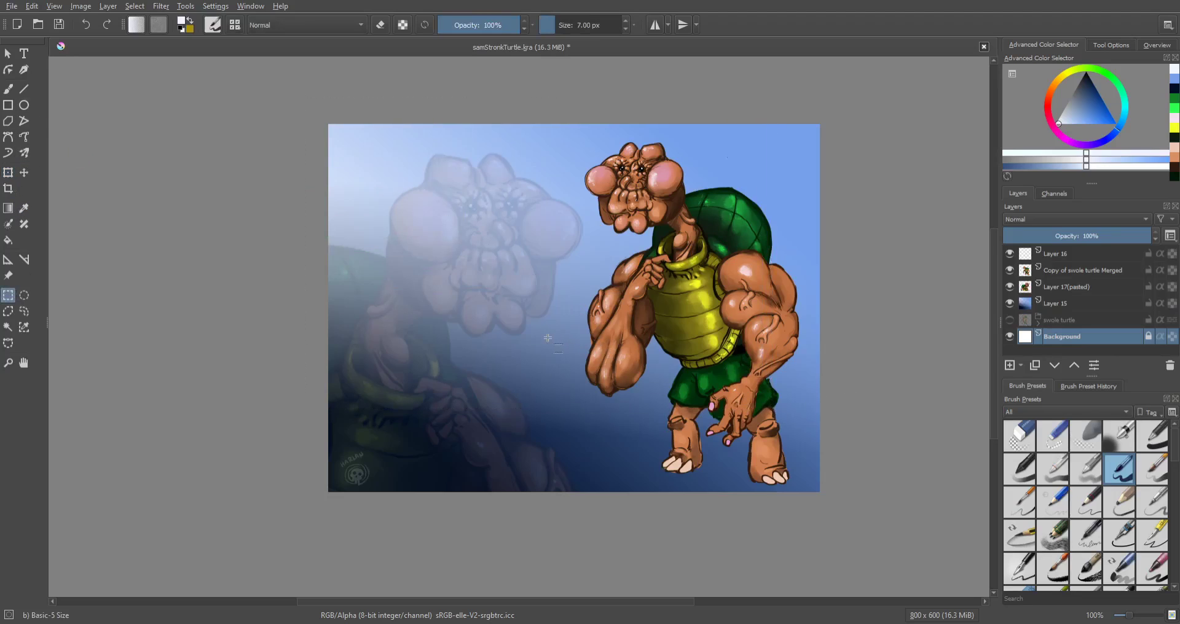
{"action": "left_click", "coordinate": [1030, 339], "text": "ctrl"}
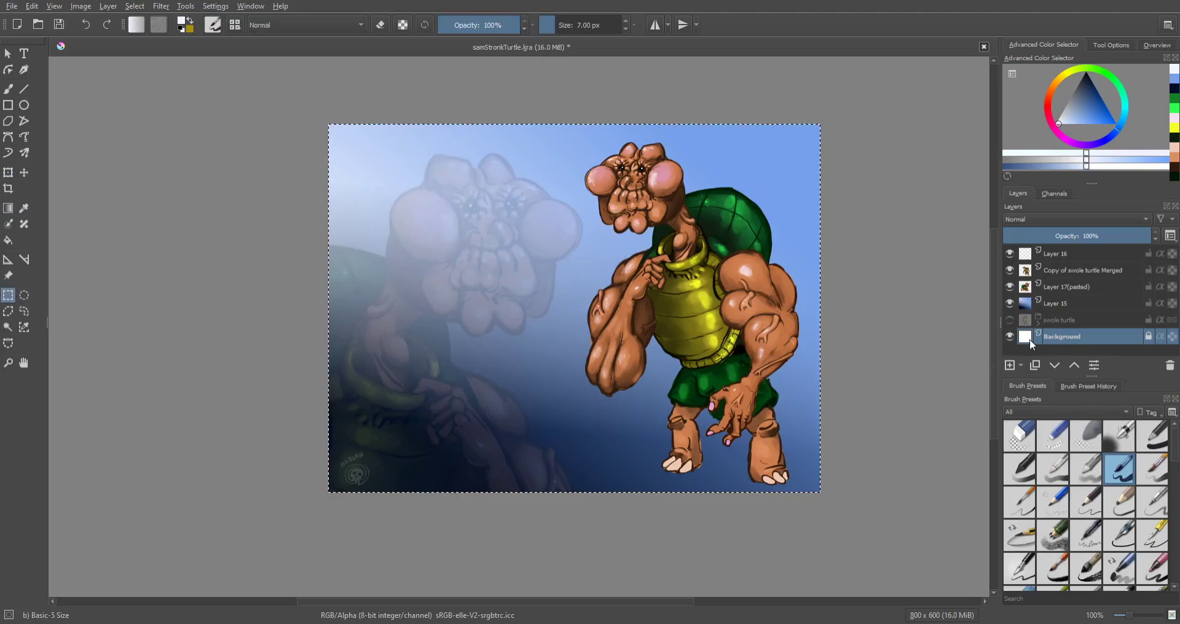
{"action": "left_click", "coordinate": [1062, 286]}
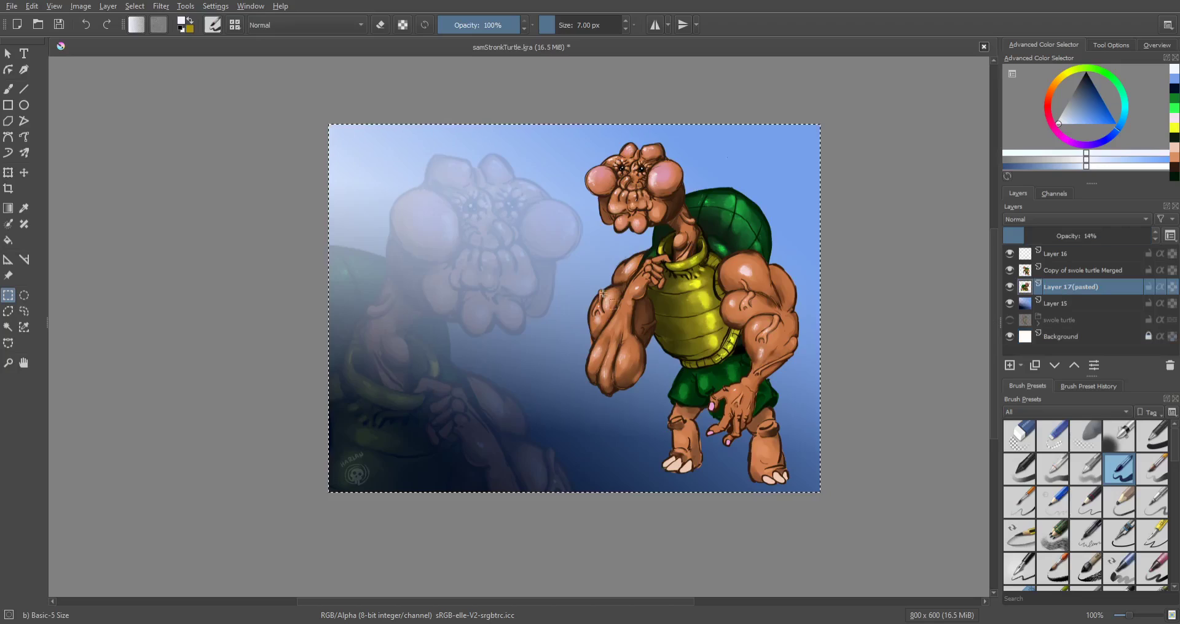
{"action": "left_click", "coordinate": [8, 173]}
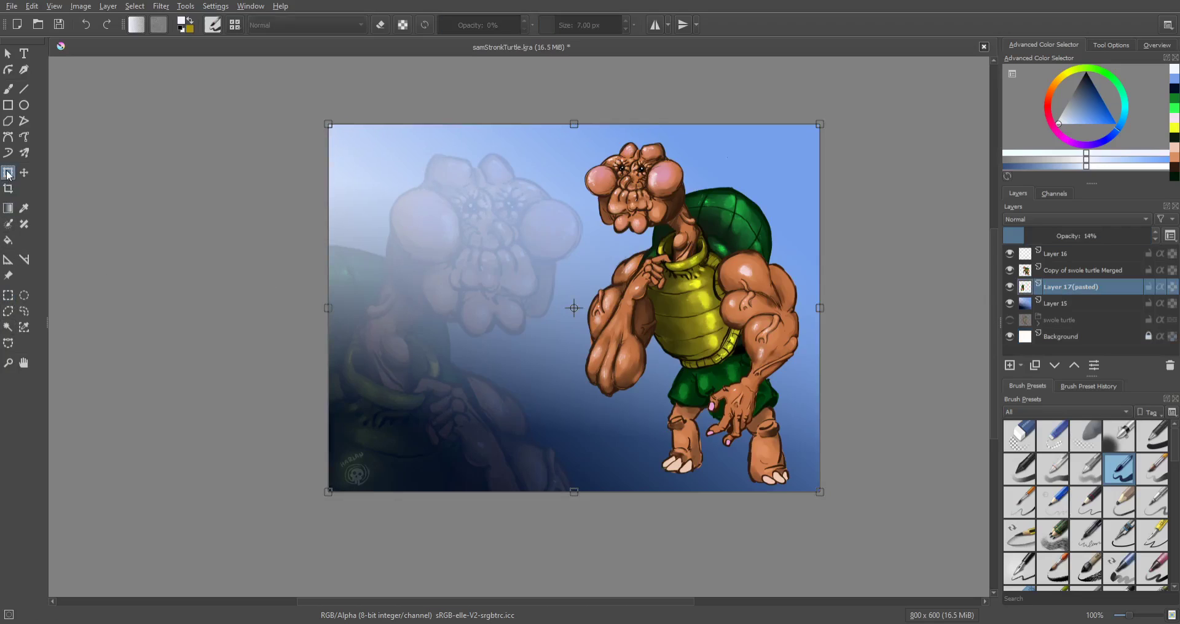
{"action": "left_click", "coordinate": [8, 189]}
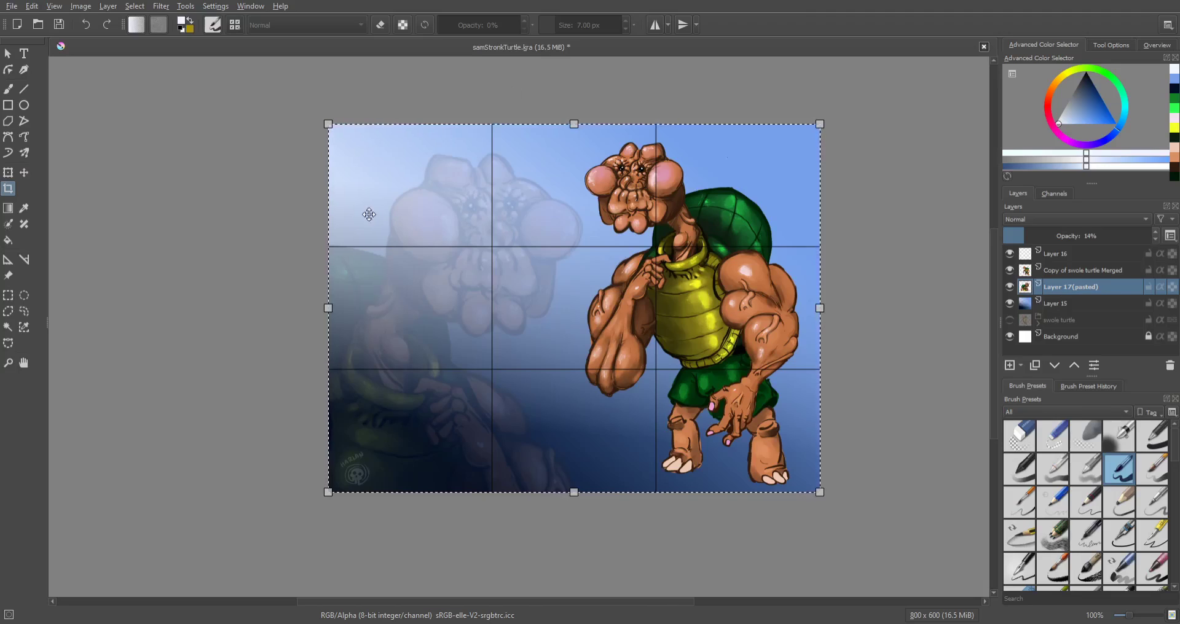
{"action": "key", "text": "Escape"}
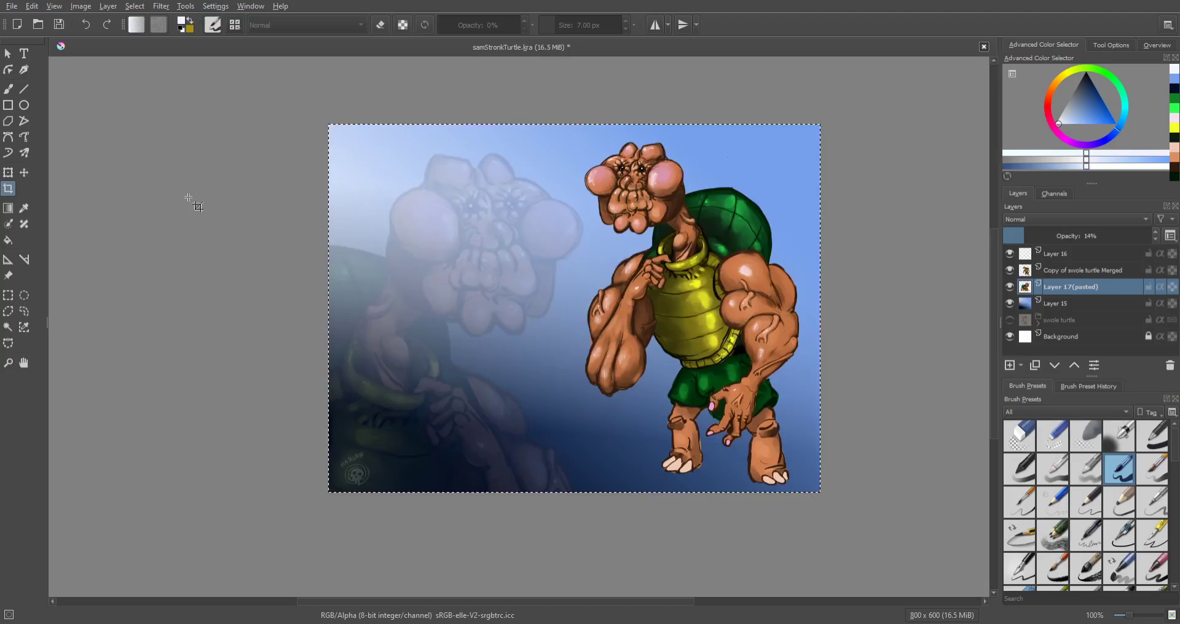
Step: Save the finished turtle painting to its existing file
{"action": "key", "text": "ctrl+s"}
{"action": "key", "text": "ctrl+s"}
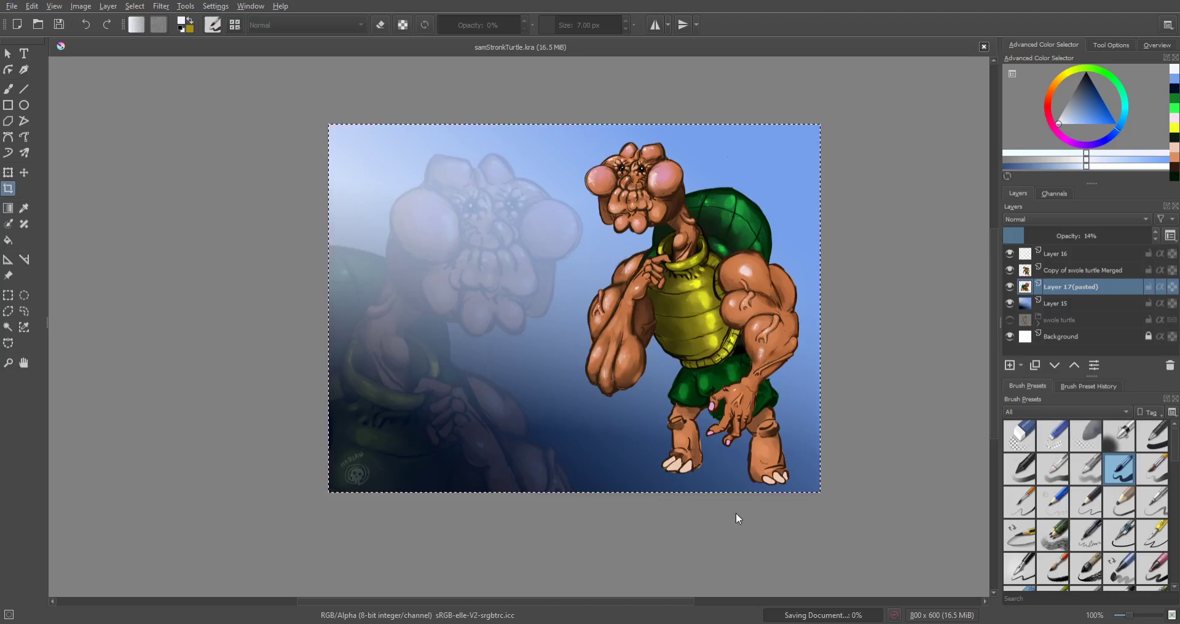